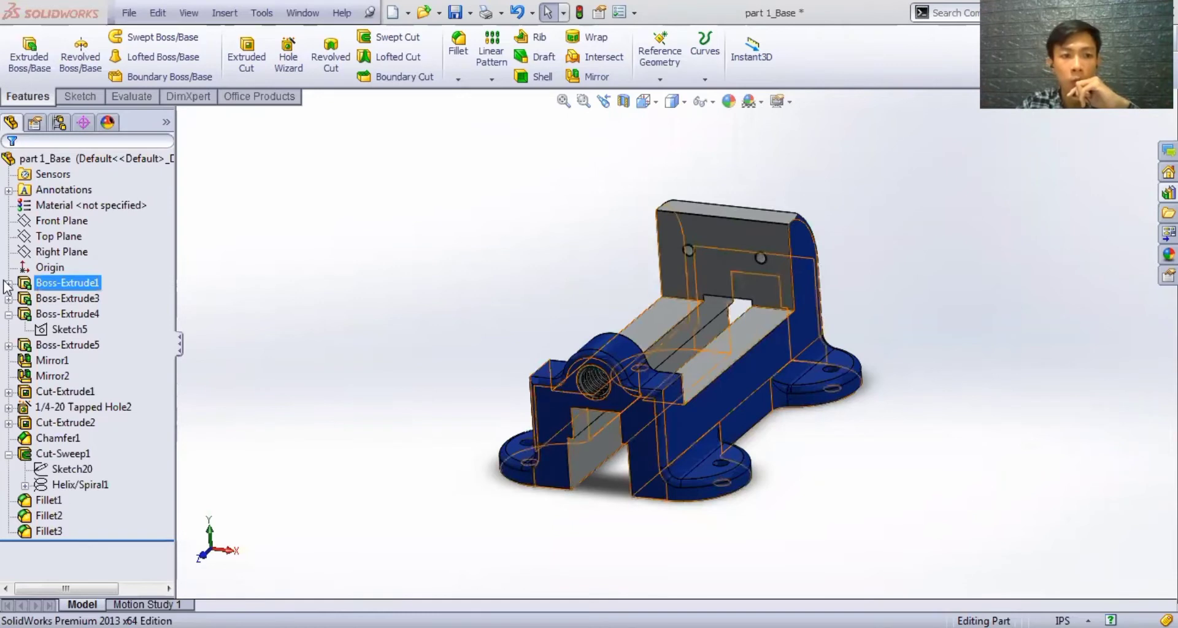
# - Open Sketch2 of Boss-Extrude1, examine the base rectangle's dimensions and relation to the origin, and exit the sketch
pyautogui.click(56, 296)
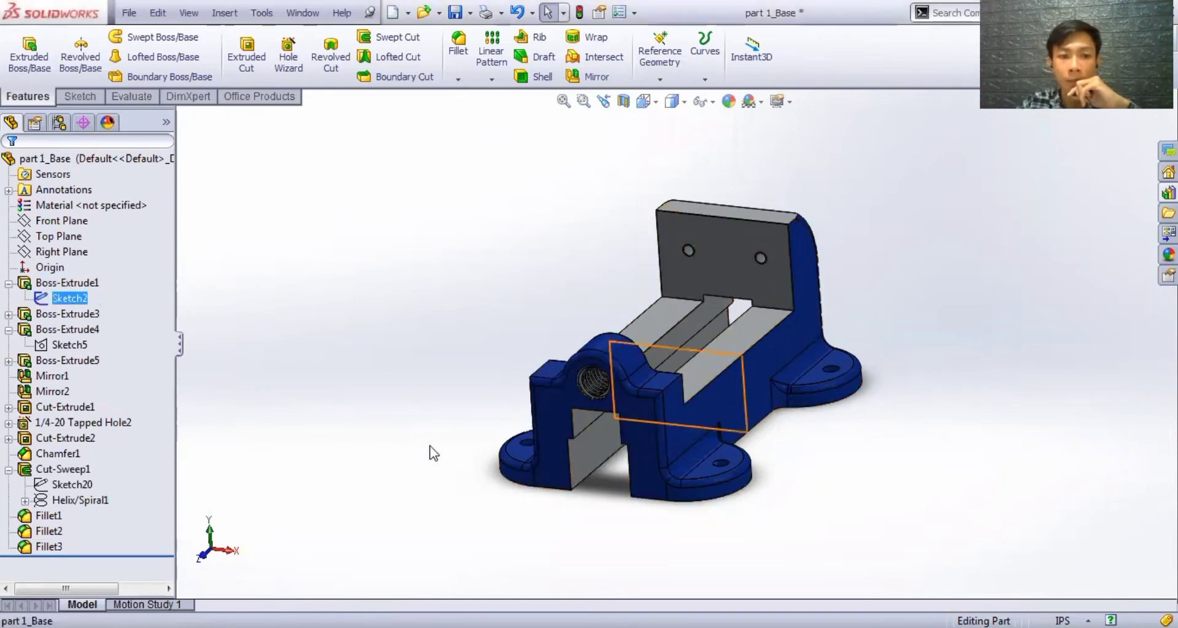
pyautogui.moveTo(433, 457); pyautogui.dragTo(410, 462, button='middle')
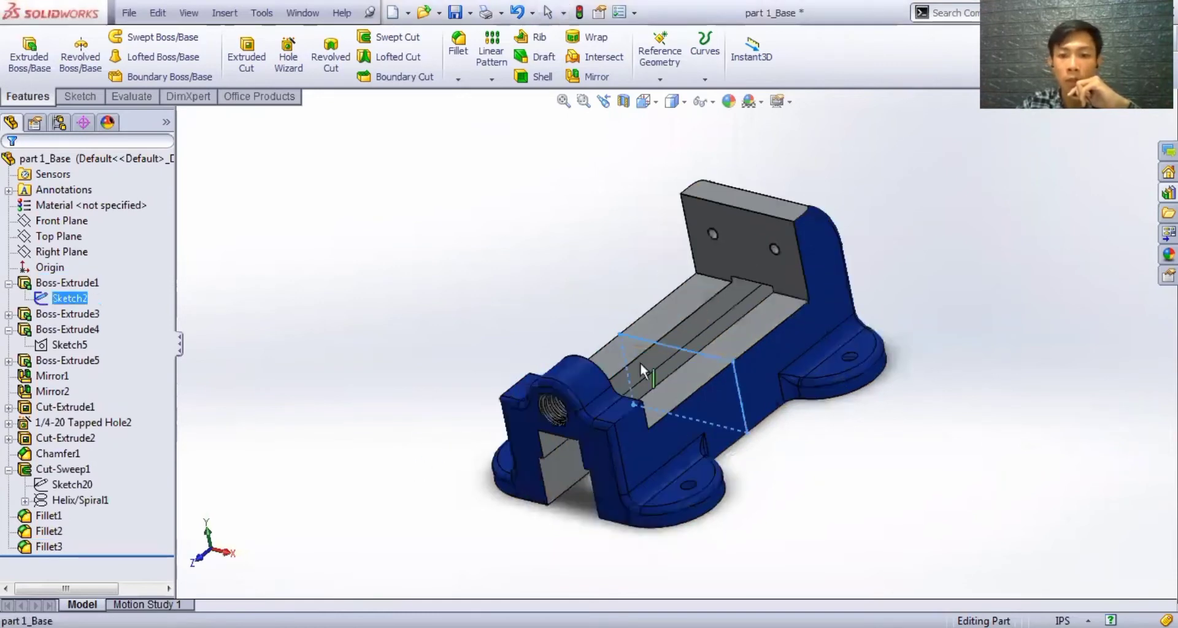
pyautogui.click(88, 96)
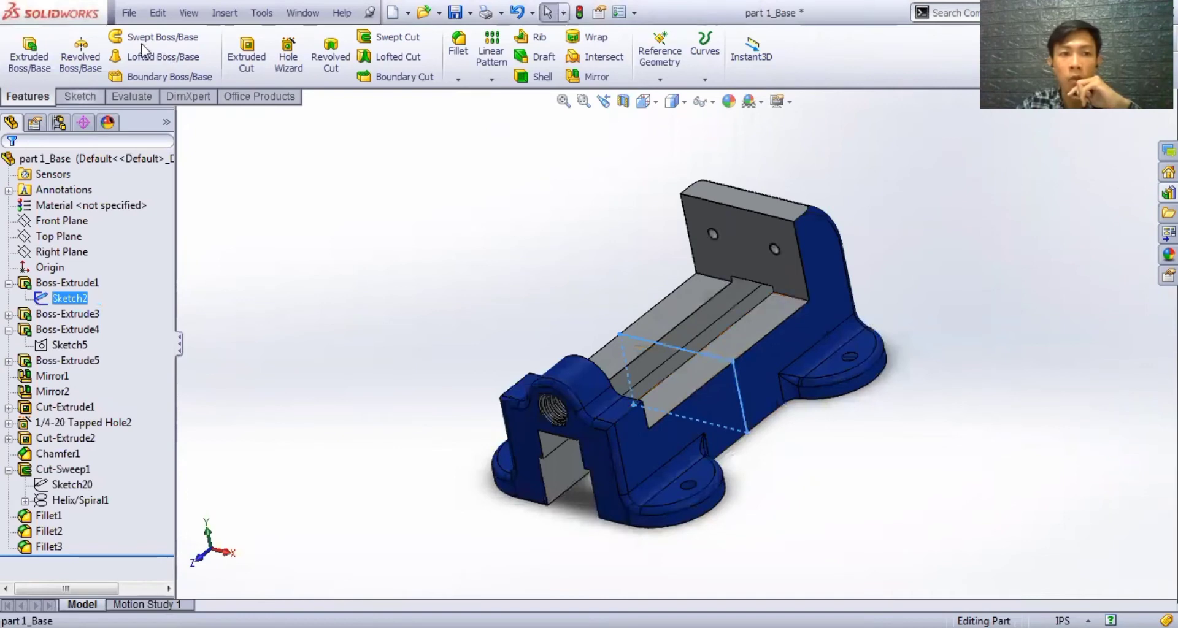
pyautogui.click(118, 56)
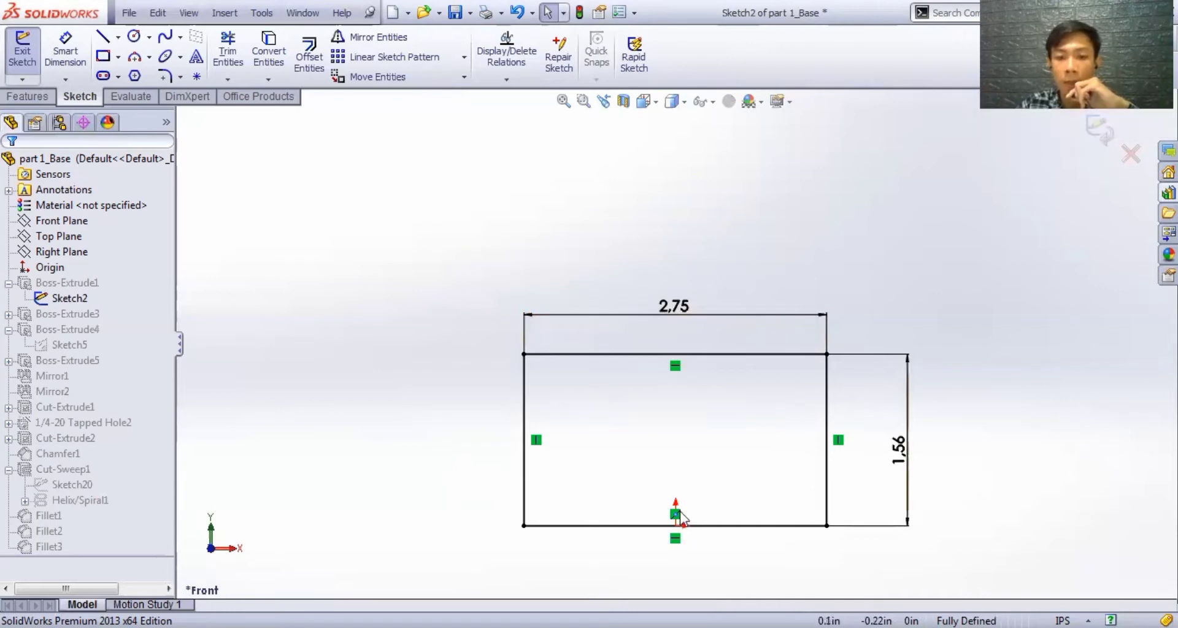
pyautogui.scroll(-2, 680, 518)
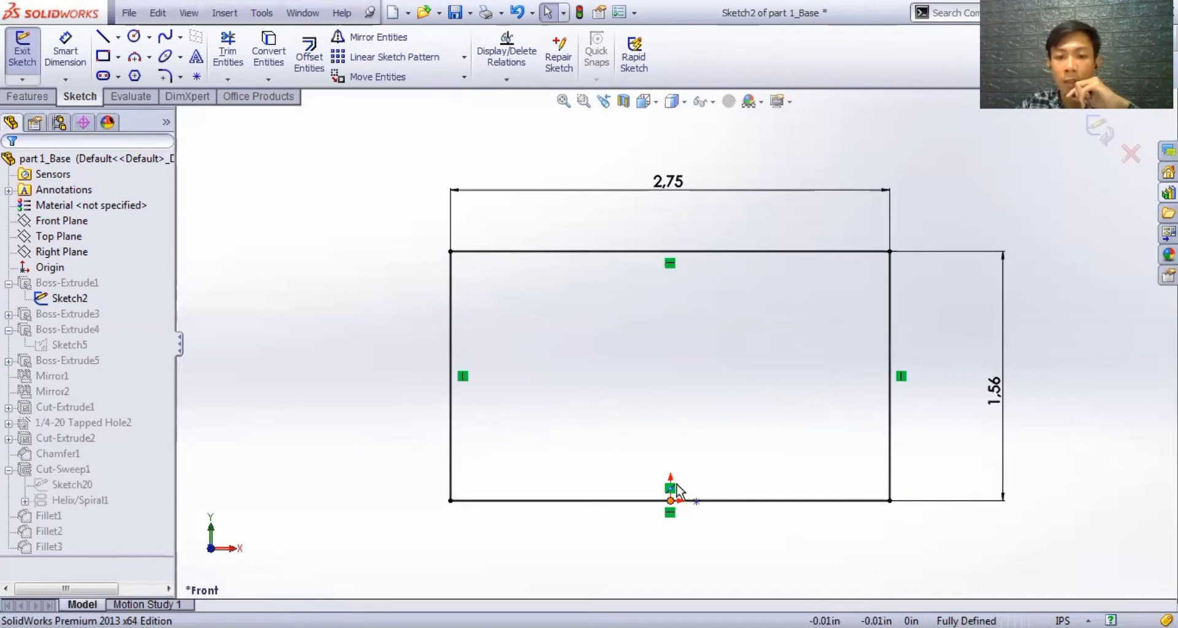
pyautogui.press('z')
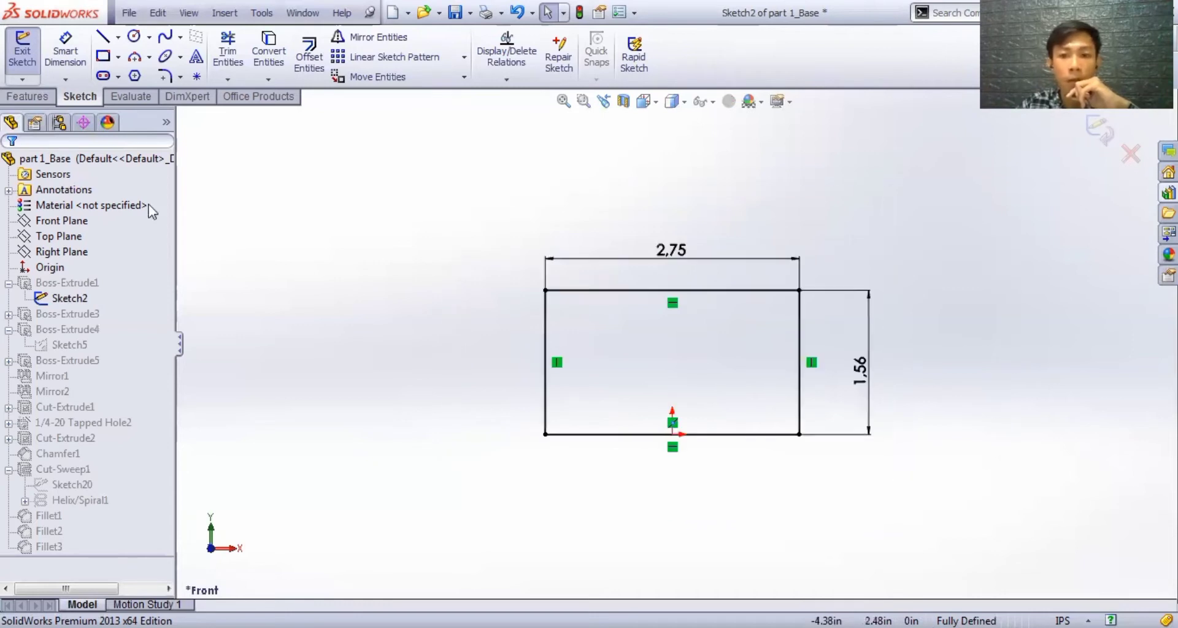
pyautogui.click(1100, 137)
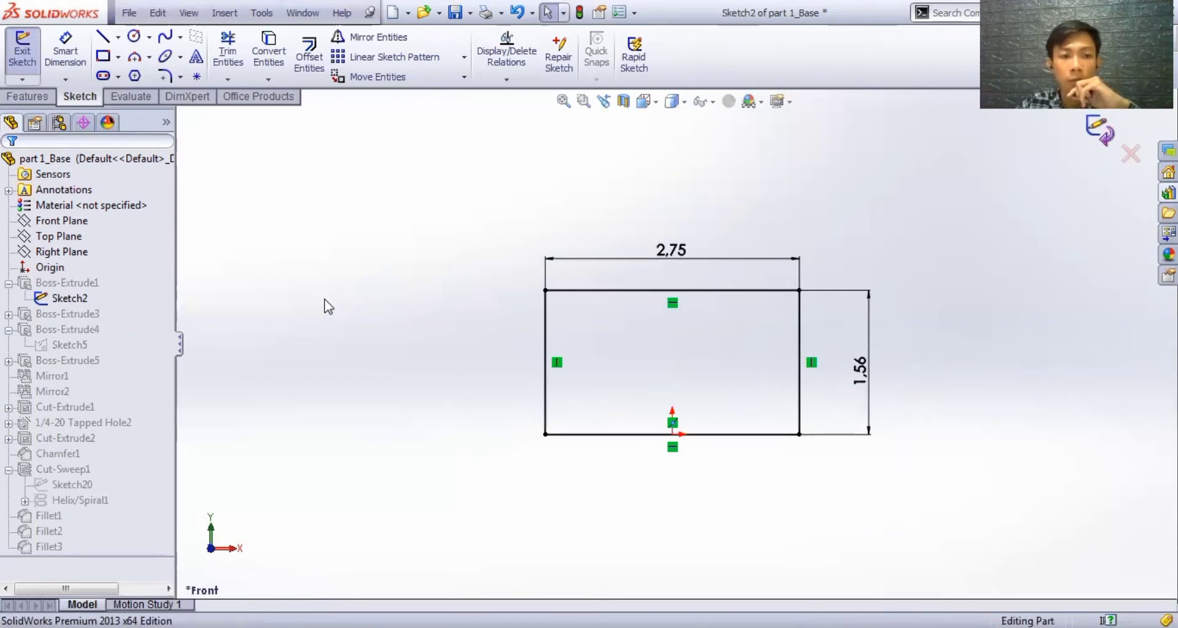
# - Open the definition of Boss-Extrude1 to examine its start condition, end condition, depth and preview, and close it without changes
pyautogui.click(86, 284)
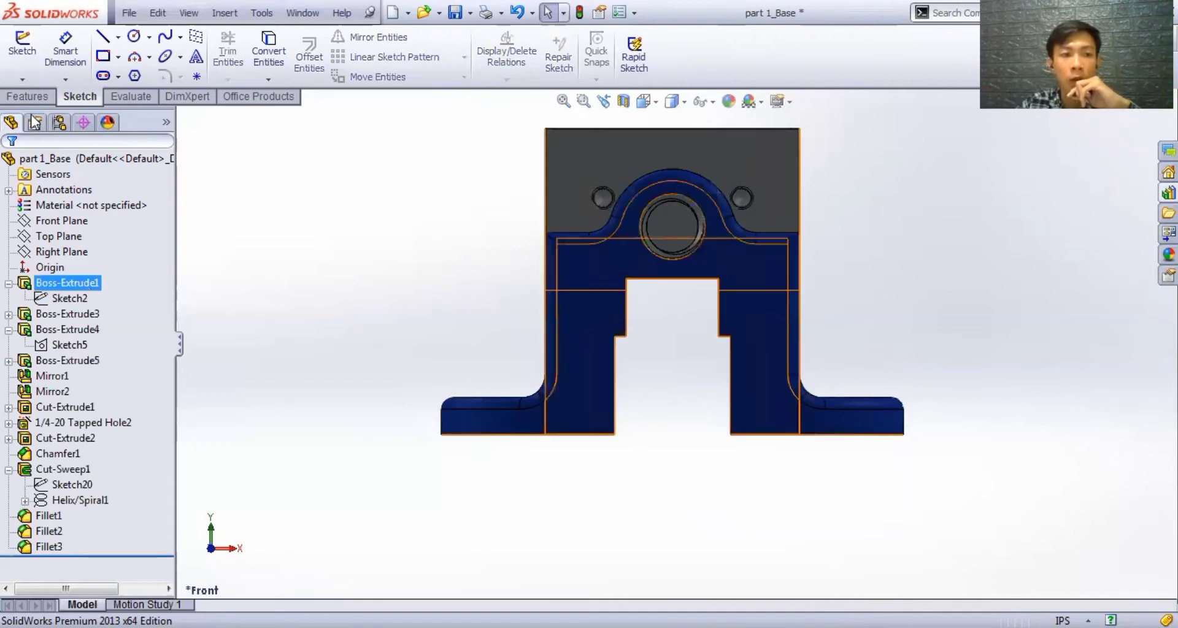
pyautogui.click(21, 93)
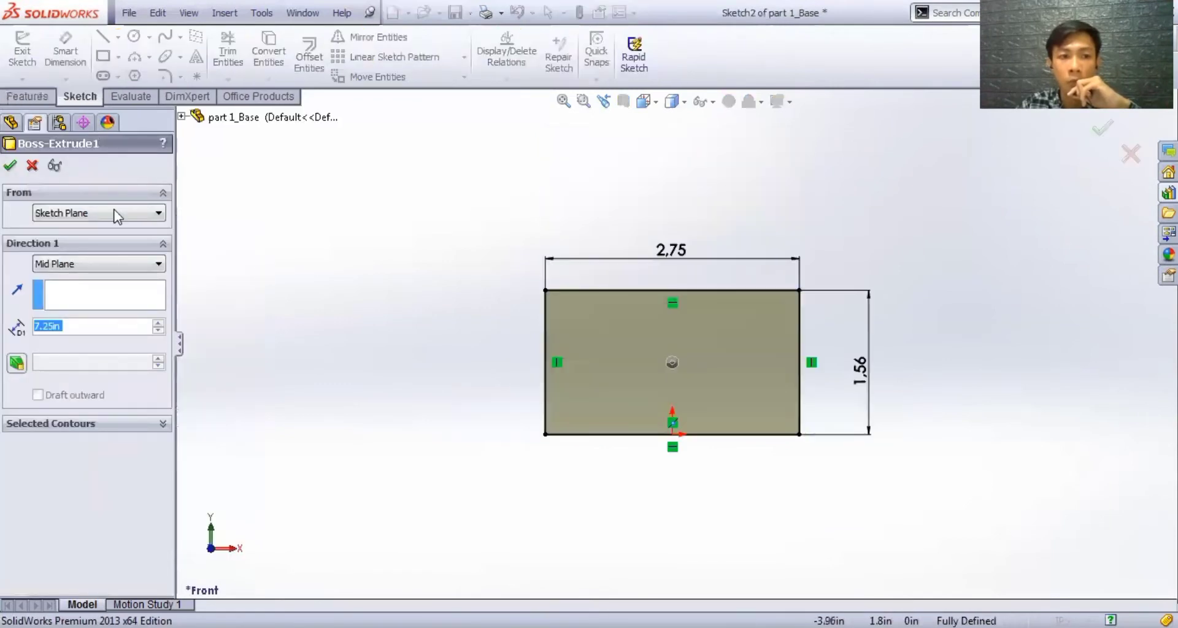
pyautogui.click(75, 215)
pyautogui.click(64, 265)
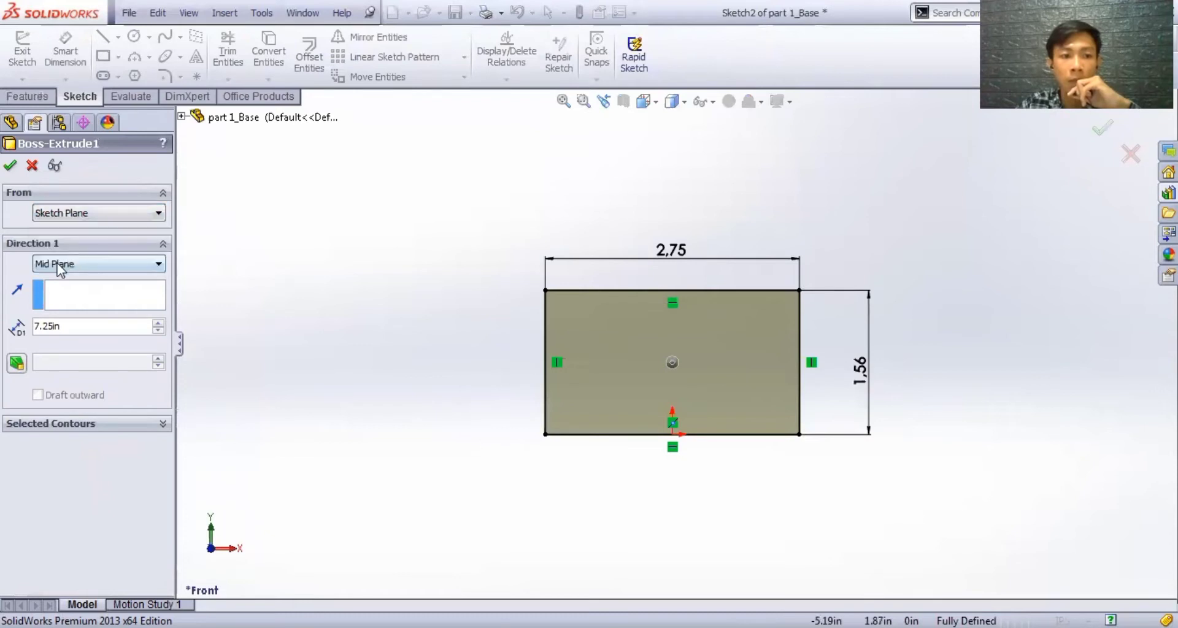
pyautogui.click(61, 264)
pyautogui.click(49, 335)
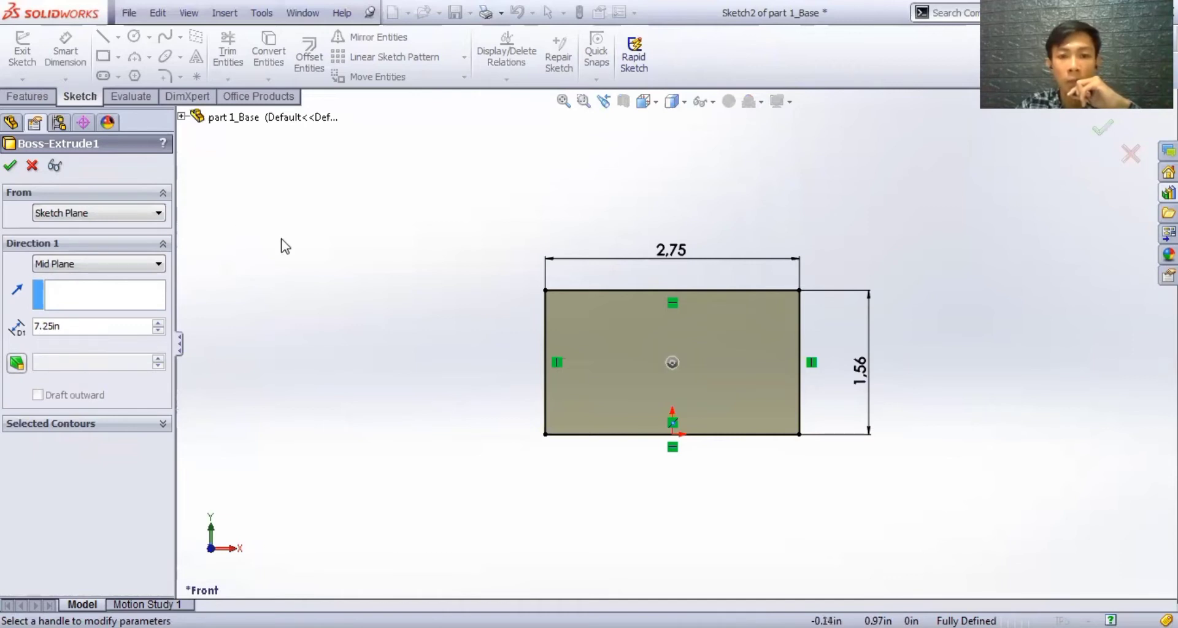
pyautogui.moveTo(600, 546)
pyautogui.mouseDown(button='middle')
pyautogui.moveTo(653, 471)
pyautogui.moveTo(791, 148)
pyautogui.moveTo(798, 160)
pyautogui.mouseUp(button='middle')
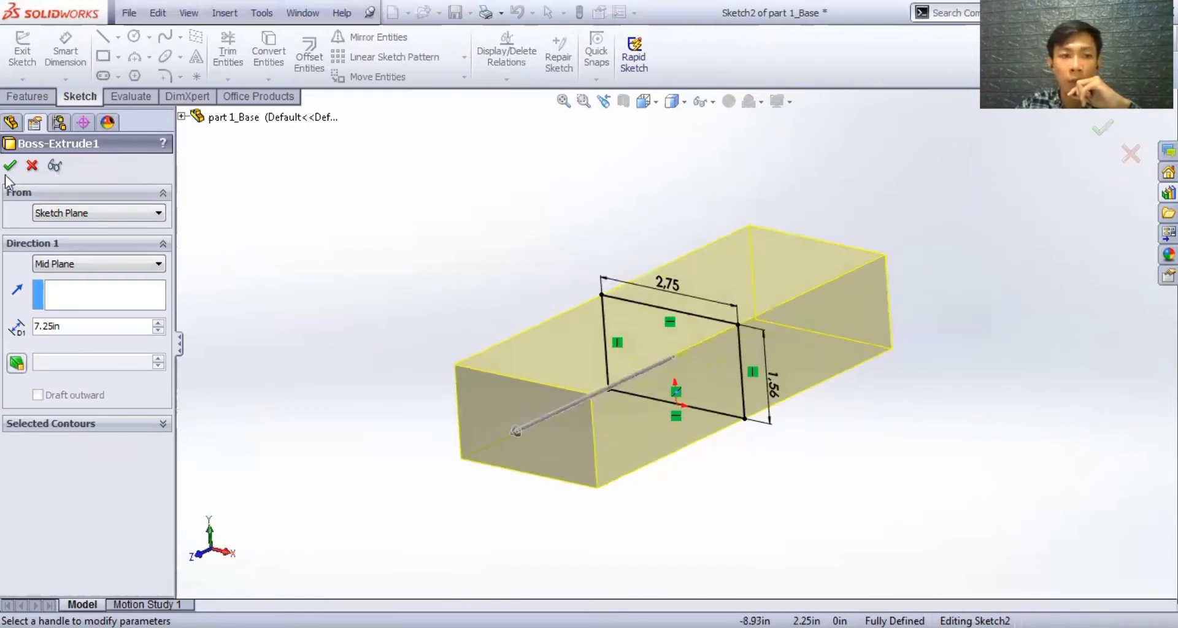
pyautogui.click(1130, 161)
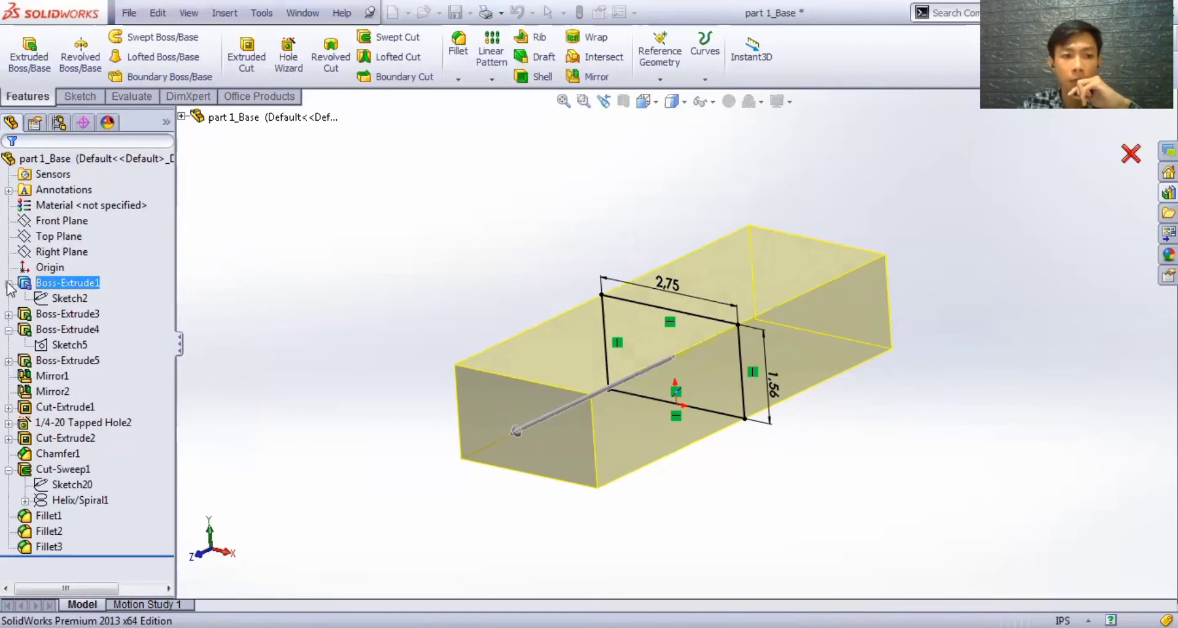
pyautogui.click(9, 284)
# - Open Sketch4 of Boss-Extrude3 for editing and examine the dimensions of the rounded jaw profile
pyautogui.click(9, 299)
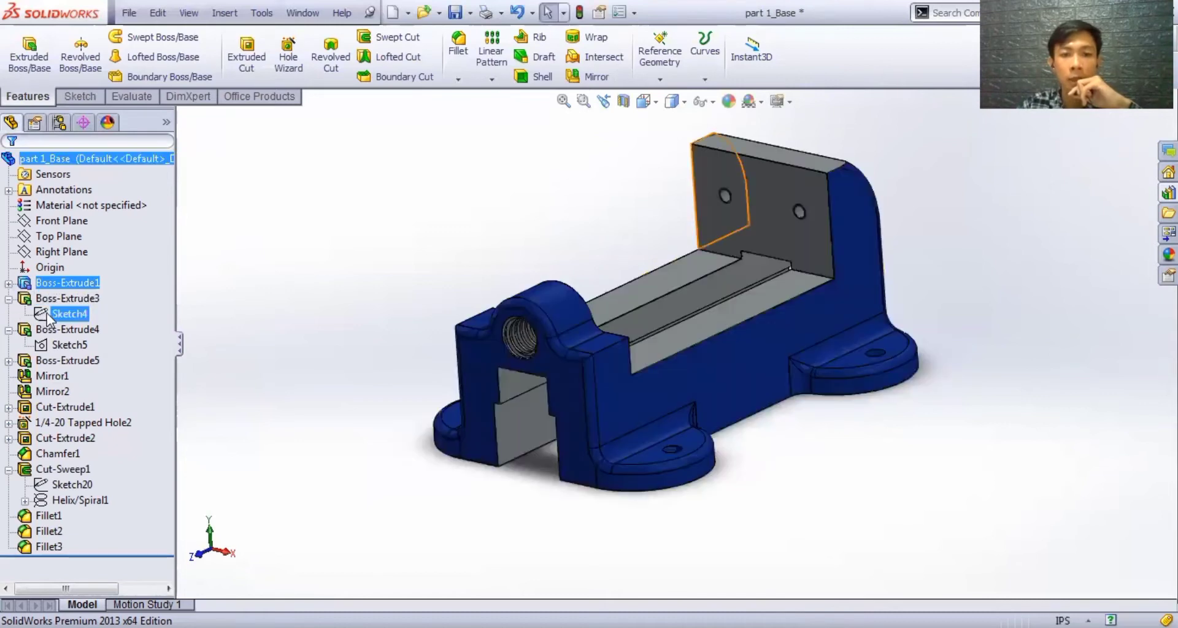
pyautogui.click(133, 286)
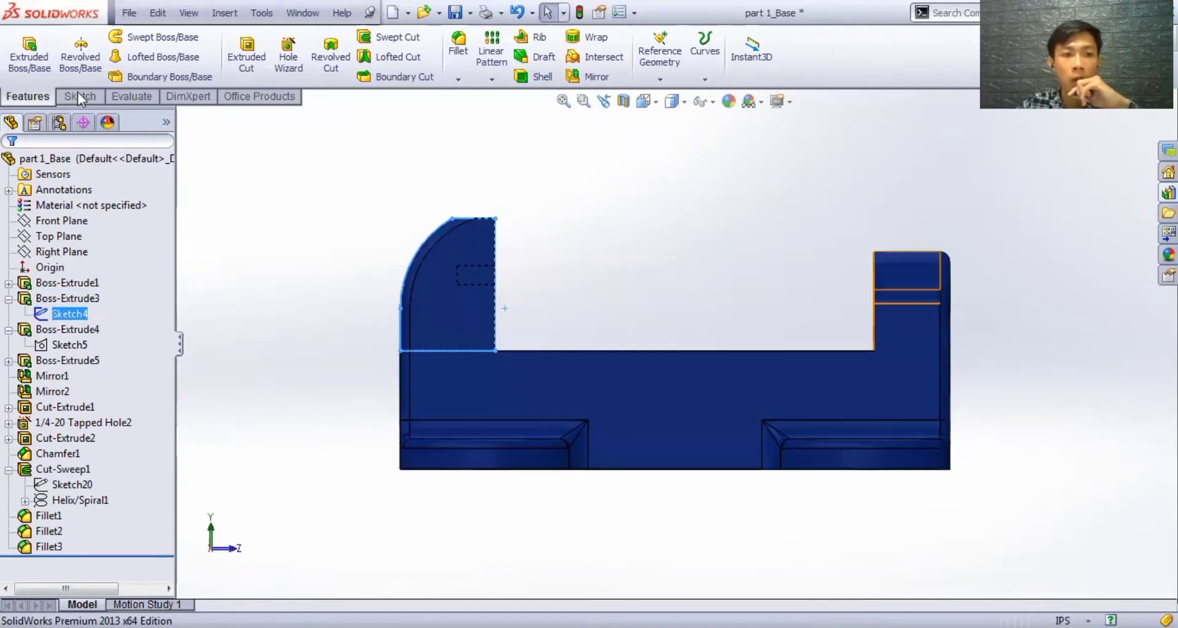
pyautogui.click(80, 96)
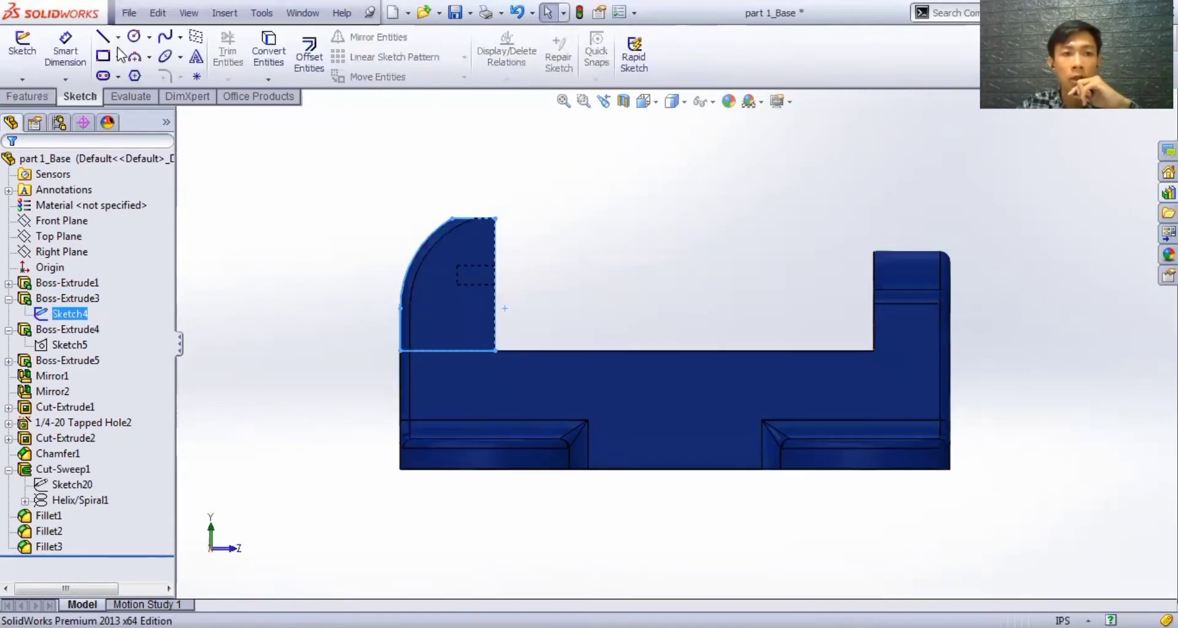
pyautogui.click(118, 38)
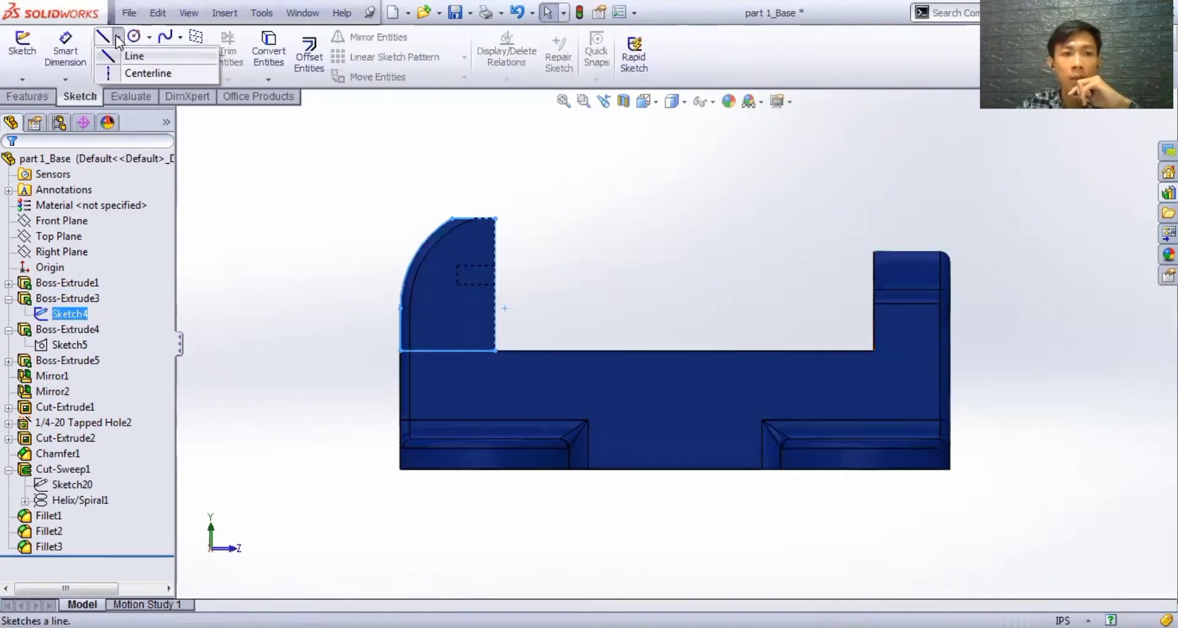
pyautogui.click(71, 301)
pyautogui.click(75, 265)
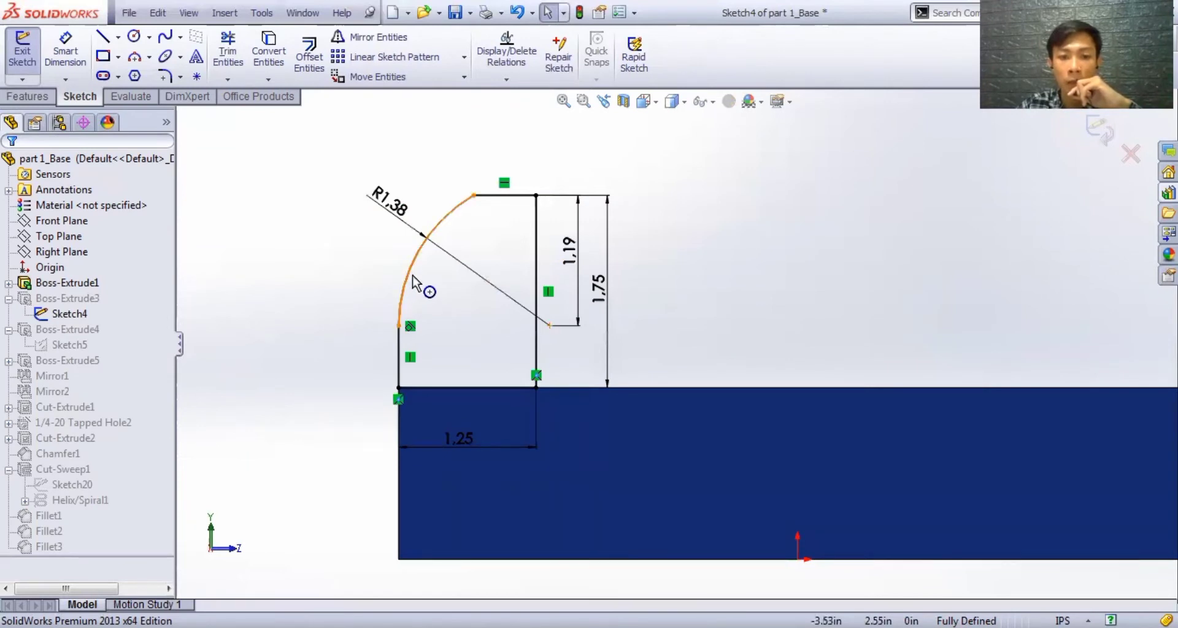
# - Check the relation between the profile's arc and the adjoining vertical line in Sketch4, and exit the sketch
pyautogui.click(400, 316)
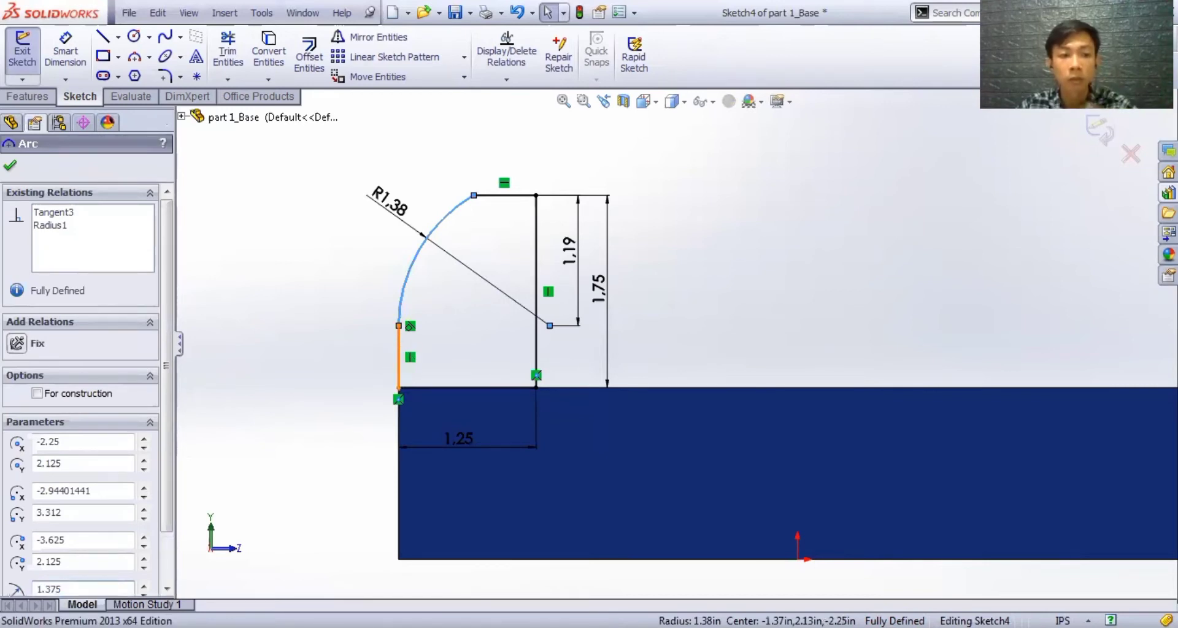
pyautogui.keyDown('ctrl'); pyautogui.click(399, 359); pyautogui.keyUp('ctrl')
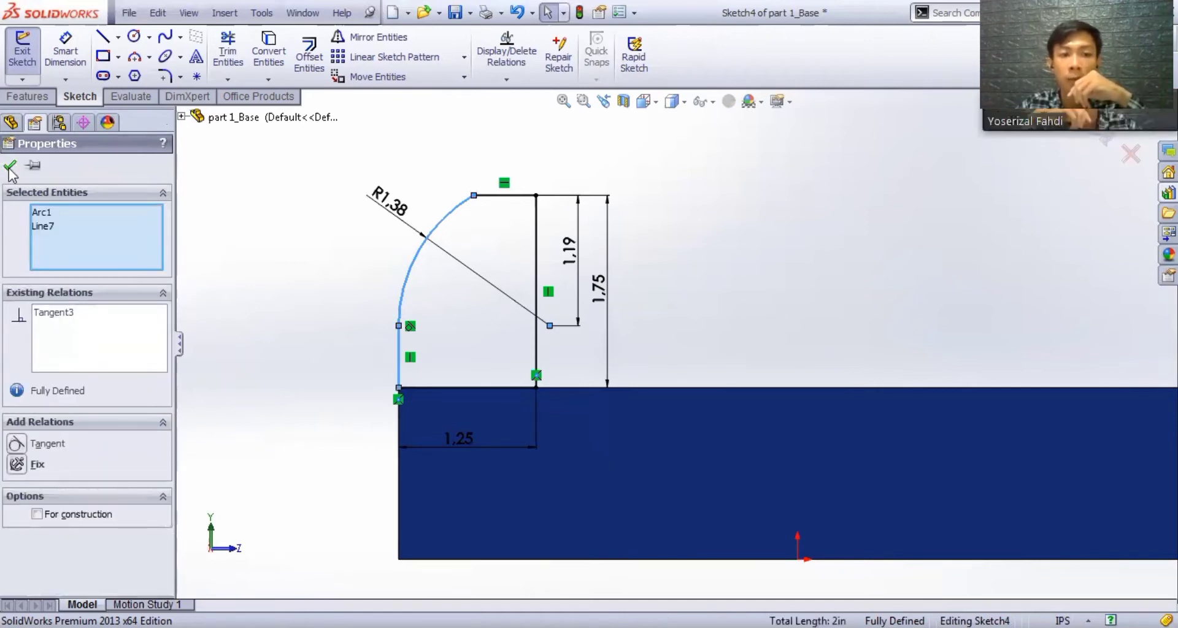
pyautogui.click(1100, 132)
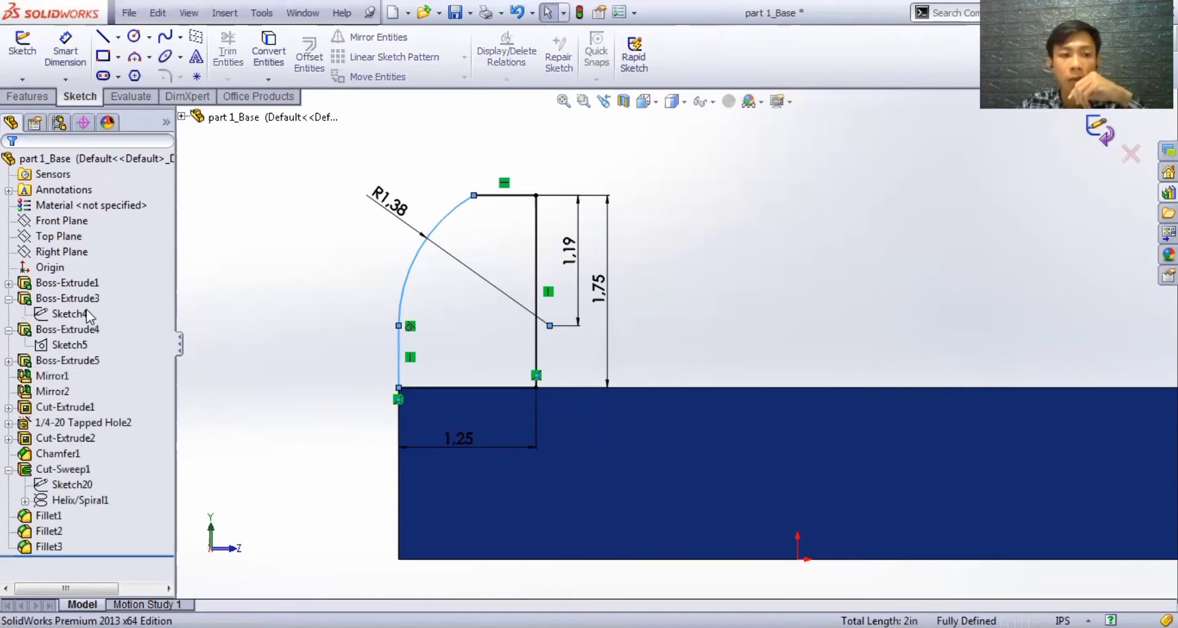
# - Open the definition of Boss-Extrude3 to examine its end condition, target face and preview, and close it without changes
pyautogui.click(69, 299)
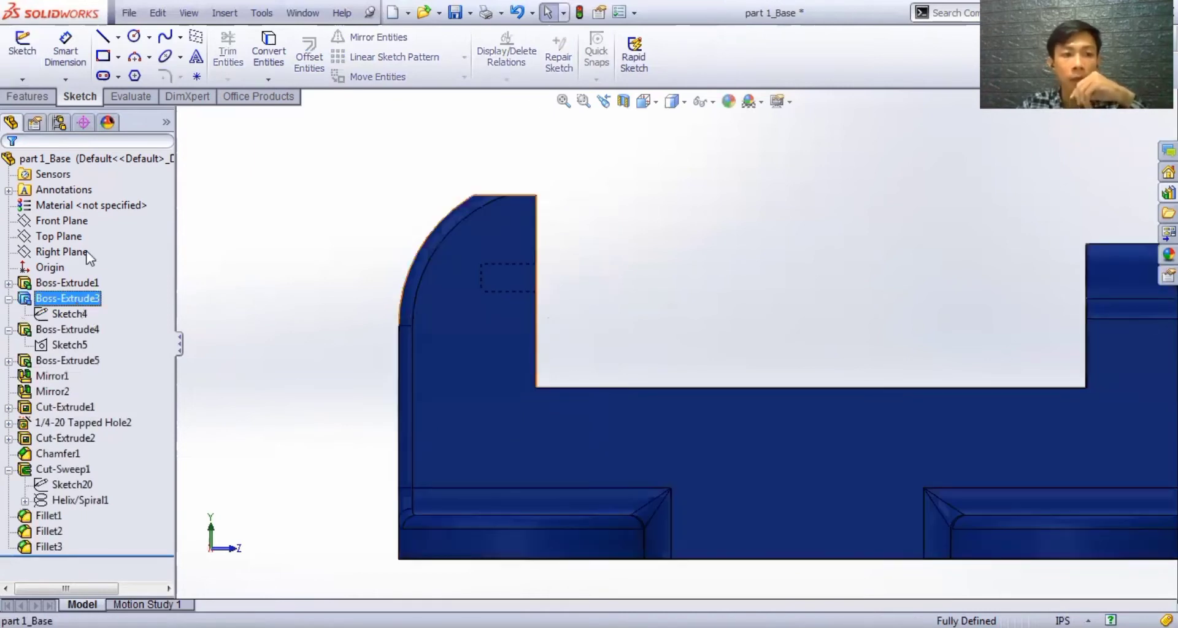
pyautogui.rightClick(76, 298)
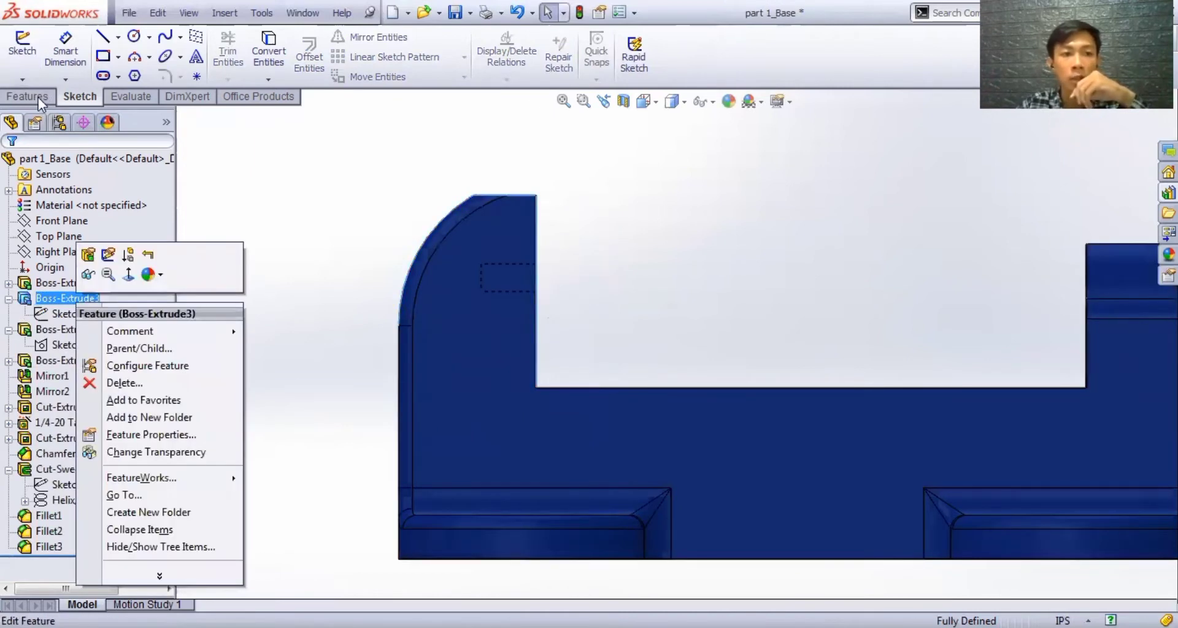
pyautogui.click(38, 97)
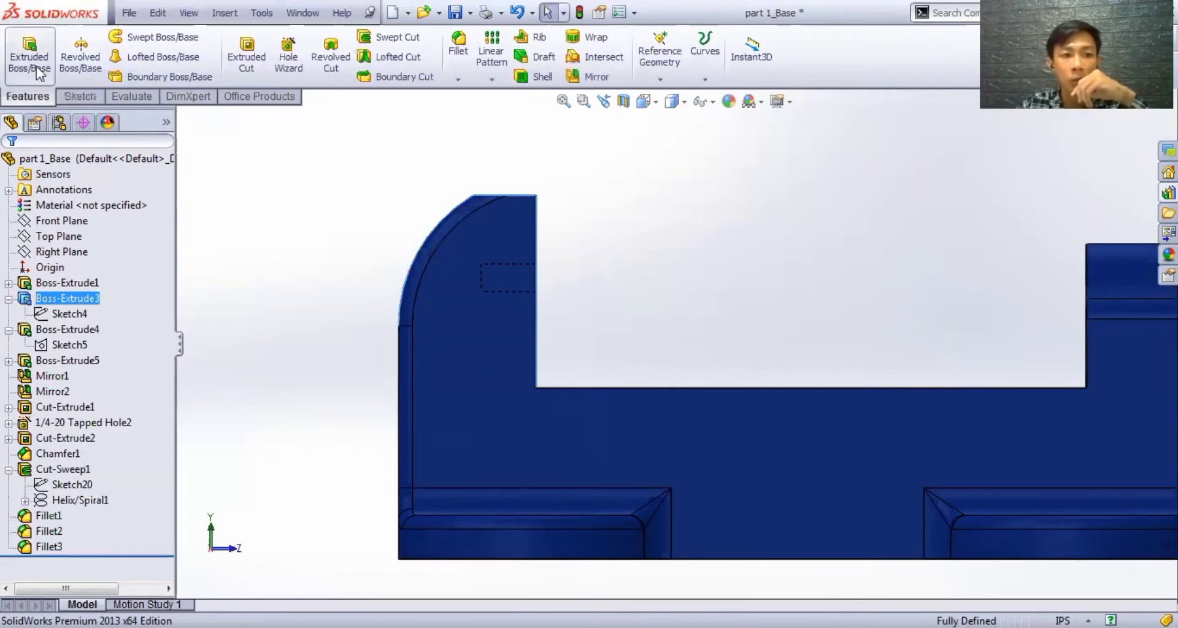
pyautogui.click(38, 69)
pyautogui.rightClick(53, 299)
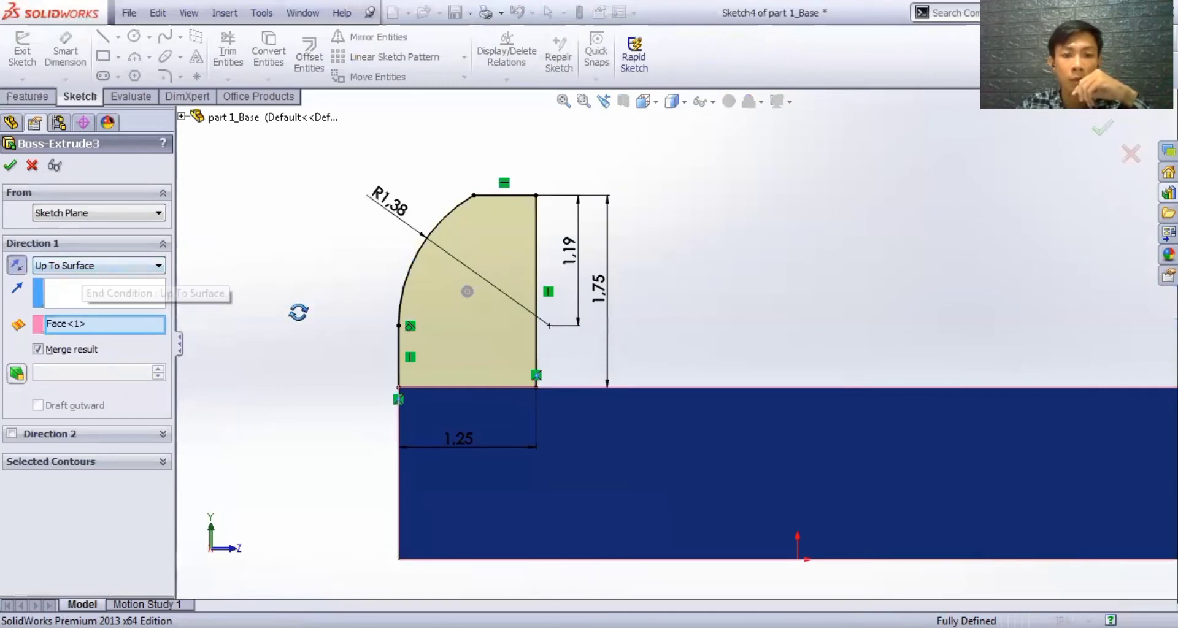
pyautogui.moveTo(298, 312); pyautogui.dragTo(264, 353, button='middle')
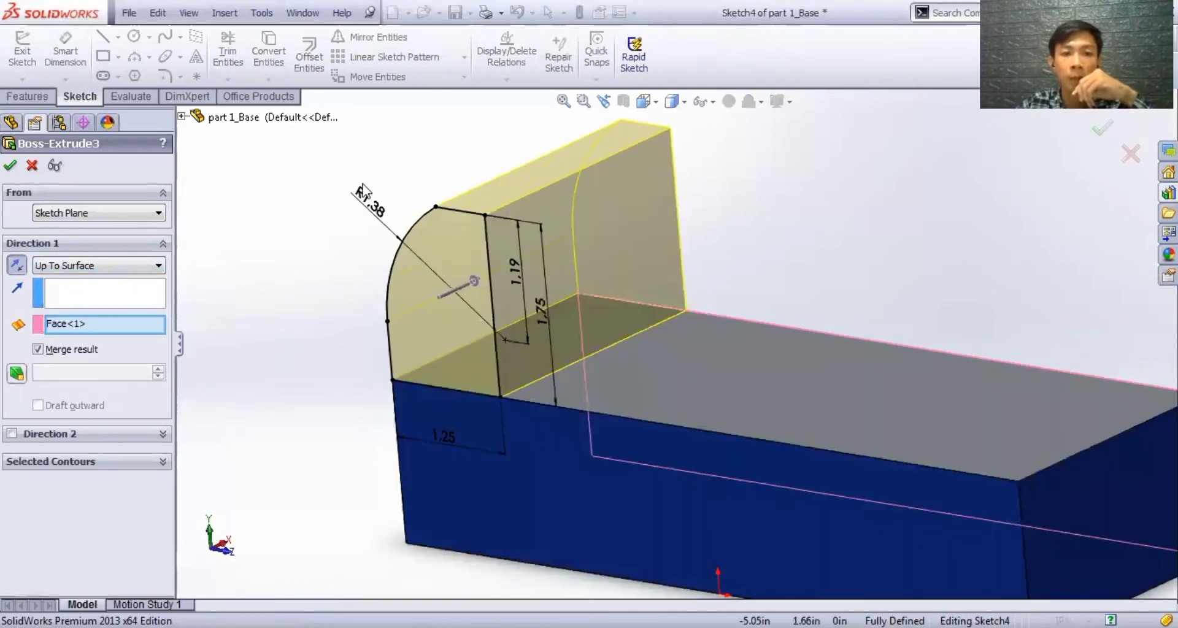
pyautogui.scroll(2, 86, 149)
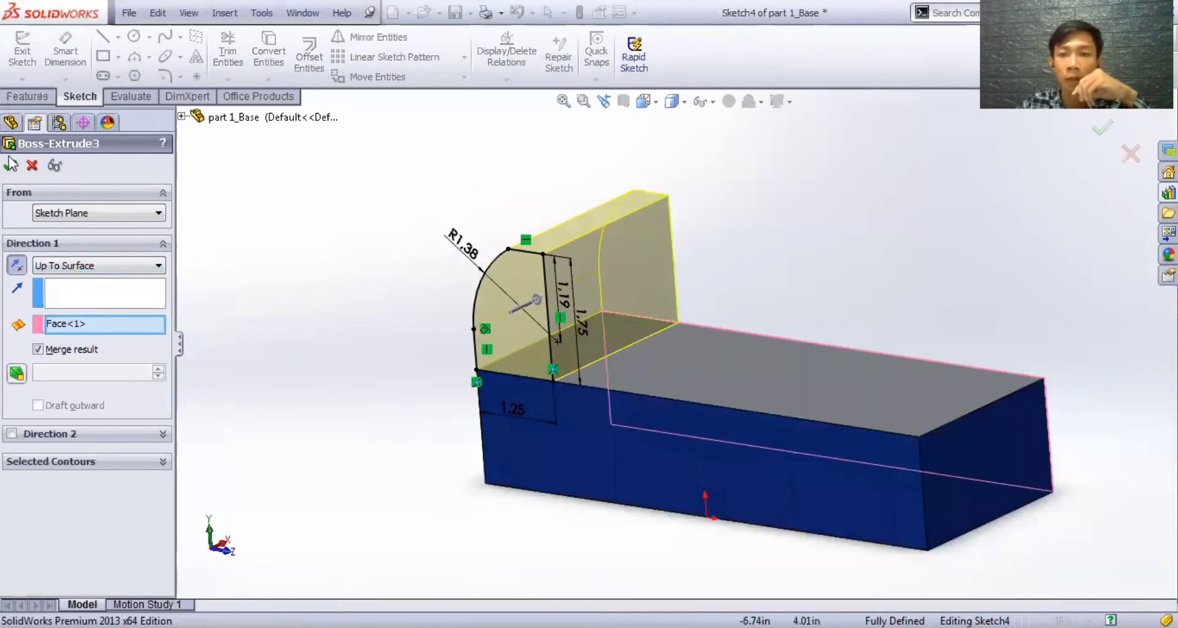
pyautogui.click(1133, 154)
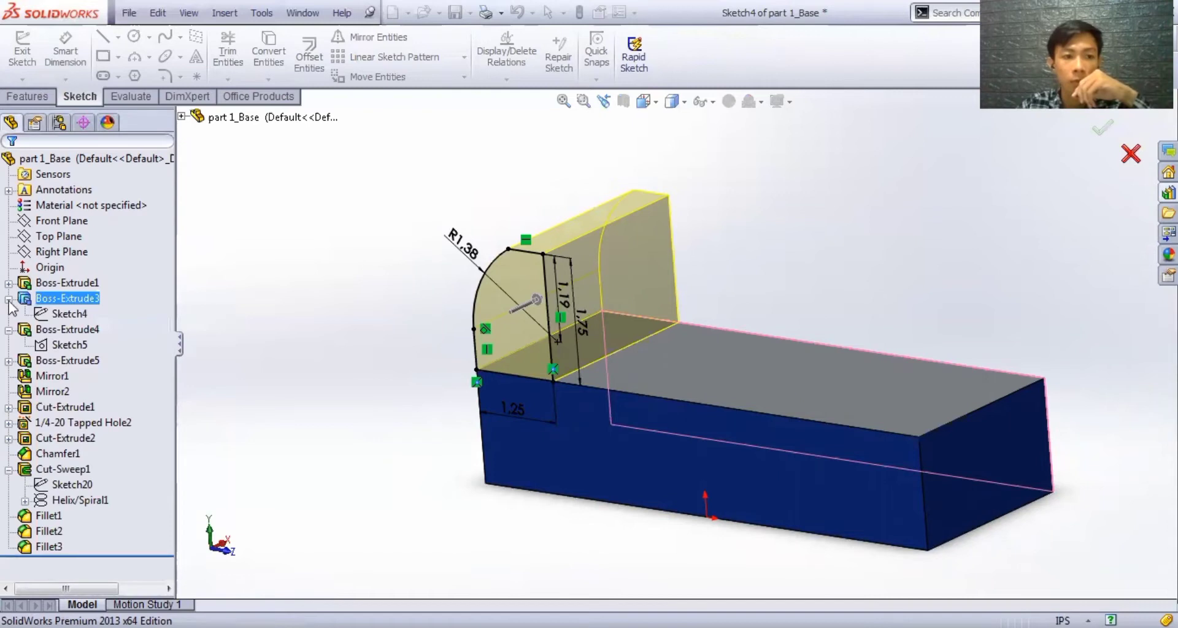
pyautogui.click(9, 299)
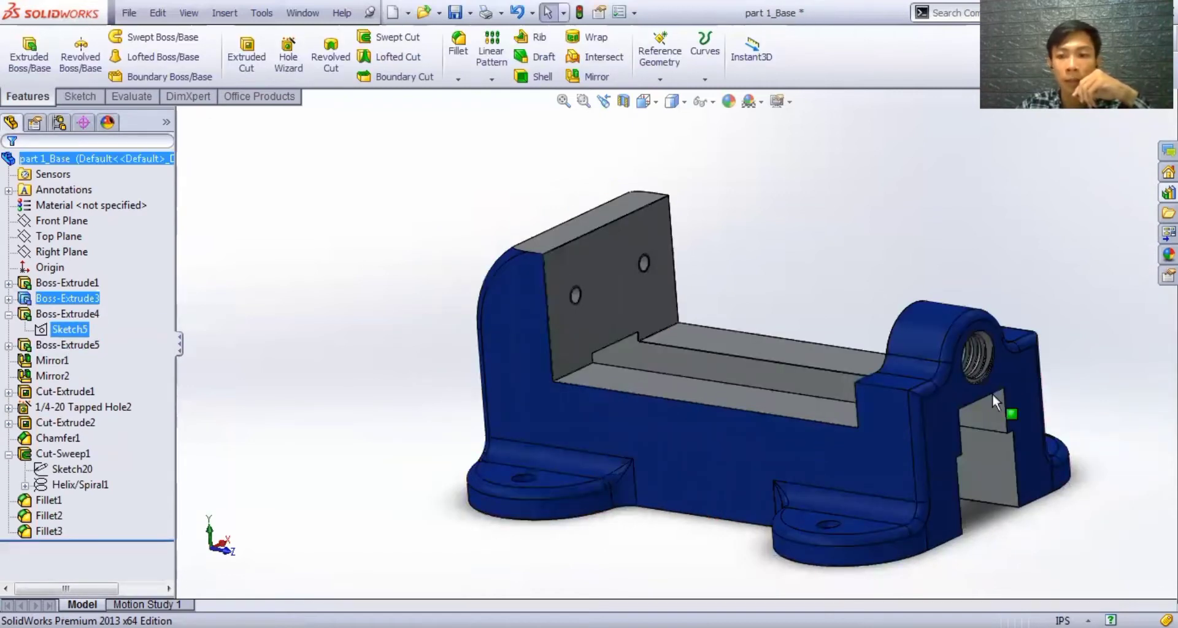
# - Open Sketch5 of Boss-Extrude4 for editing and examine the arc radius and height dimensions of the arched profile
pyautogui.click(70, 330)
pyautogui.rightClick(60, 333)
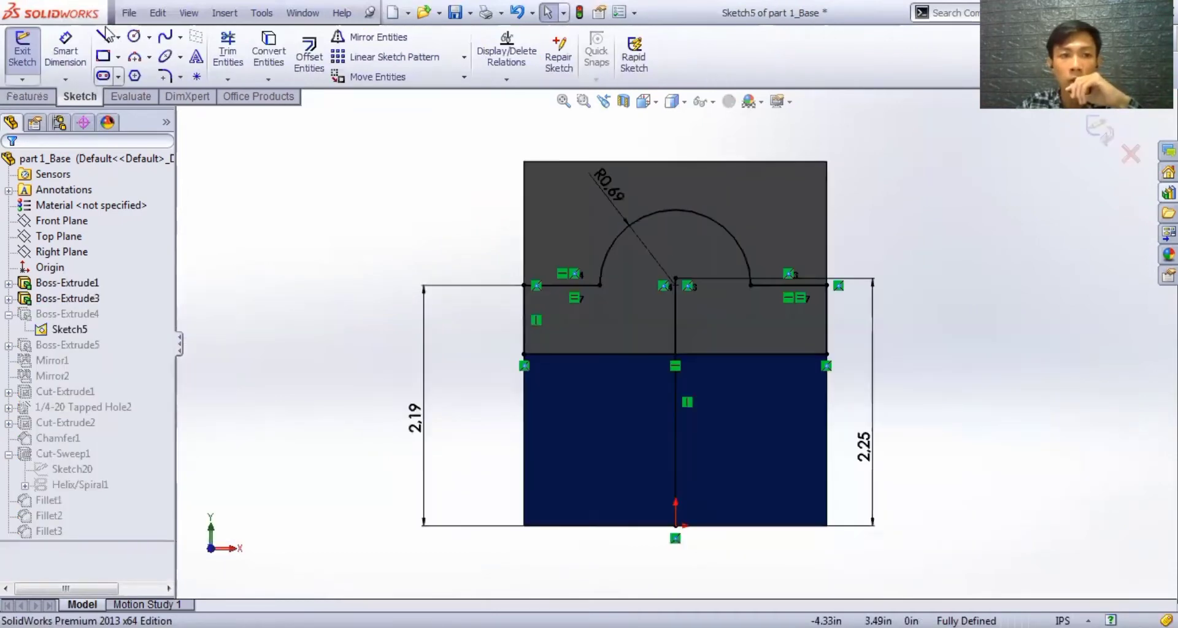
pyautogui.click(104, 39)
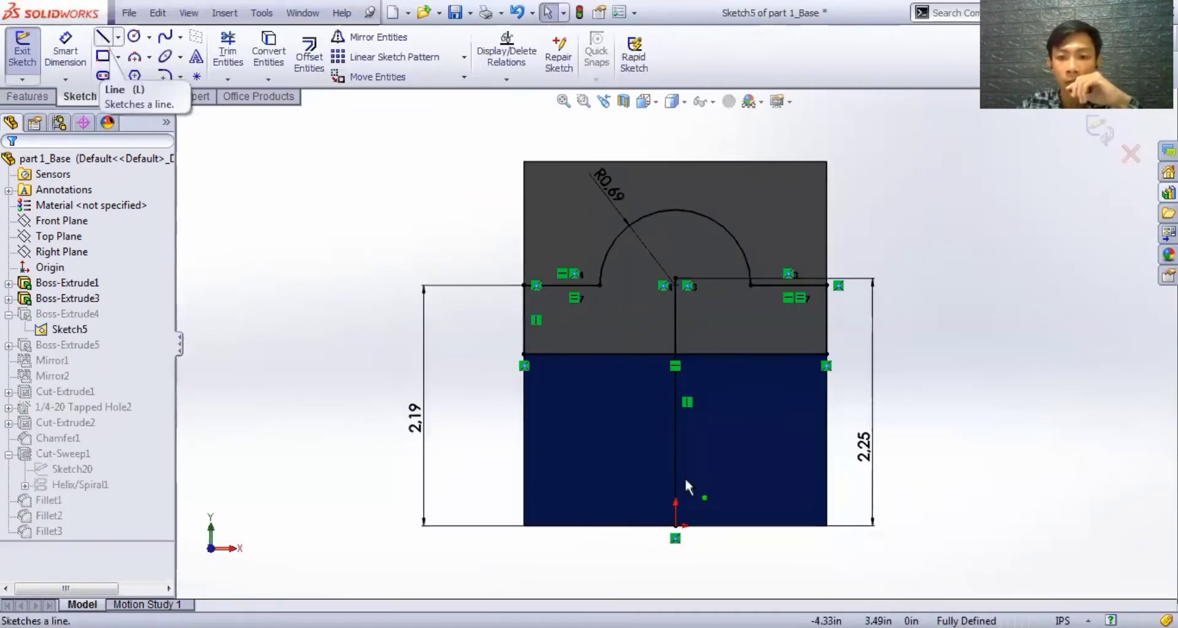
pyautogui.scroll(-2, 696, 485)
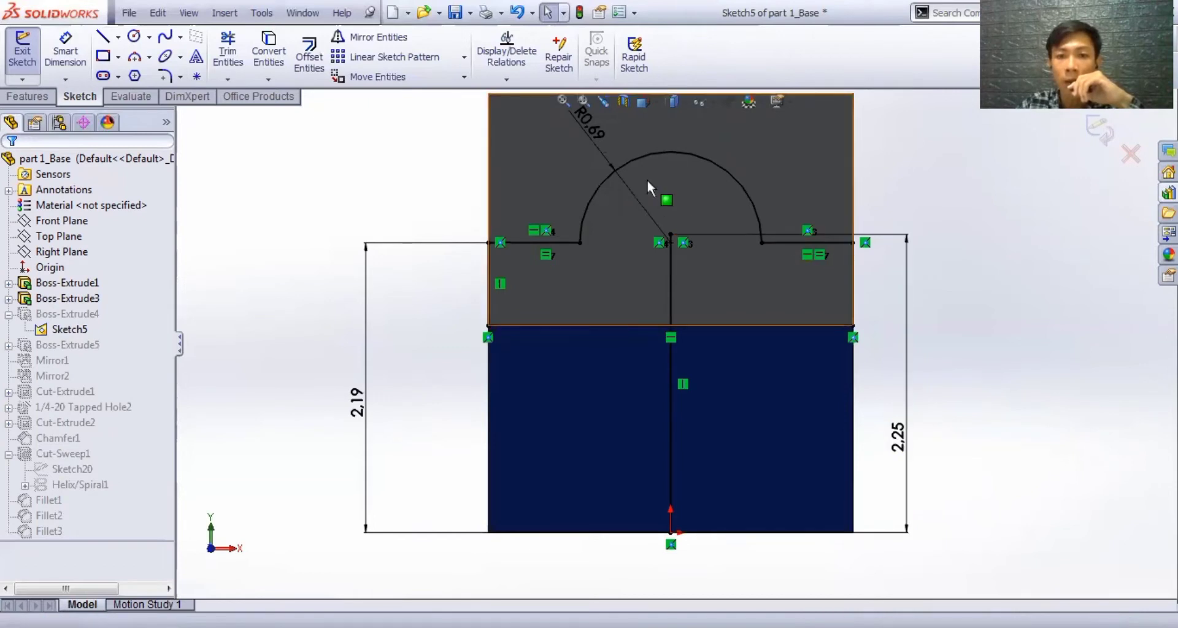
pyautogui.scroll(1, 653, 163)
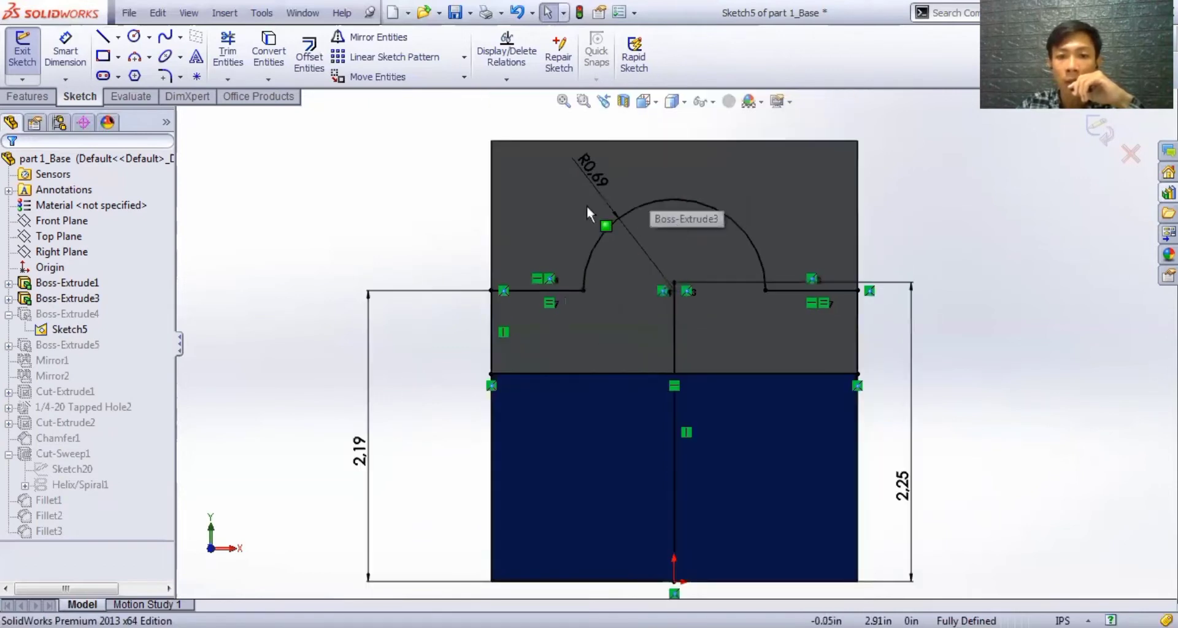
pyautogui.scroll(-2, 574, 190)
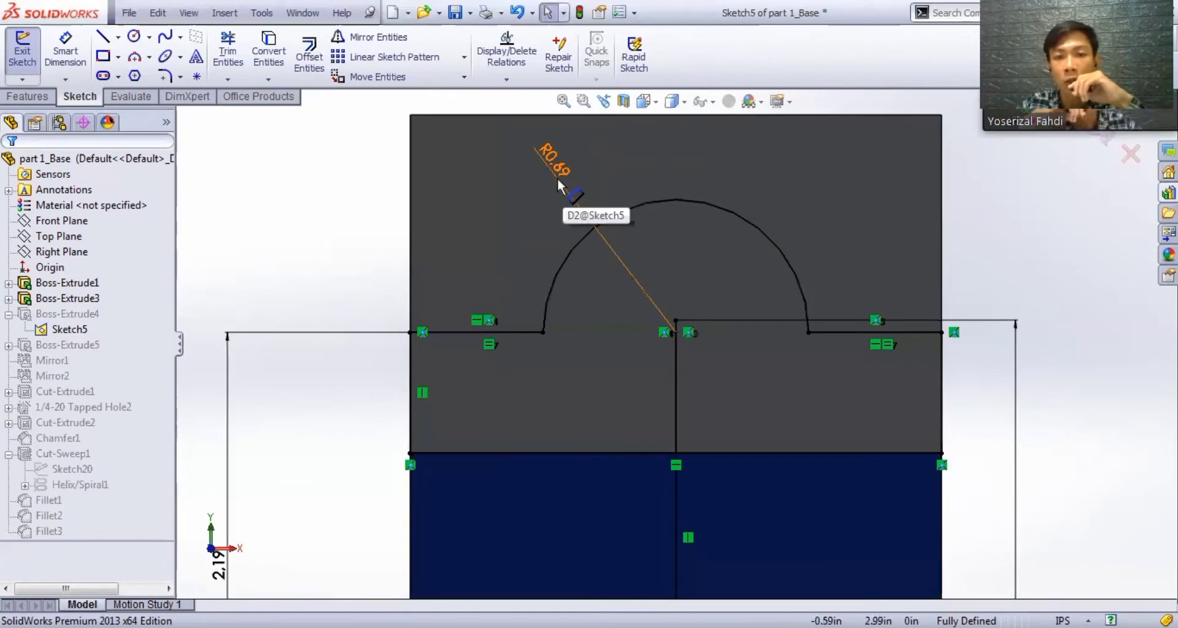
pyautogui.press('f')
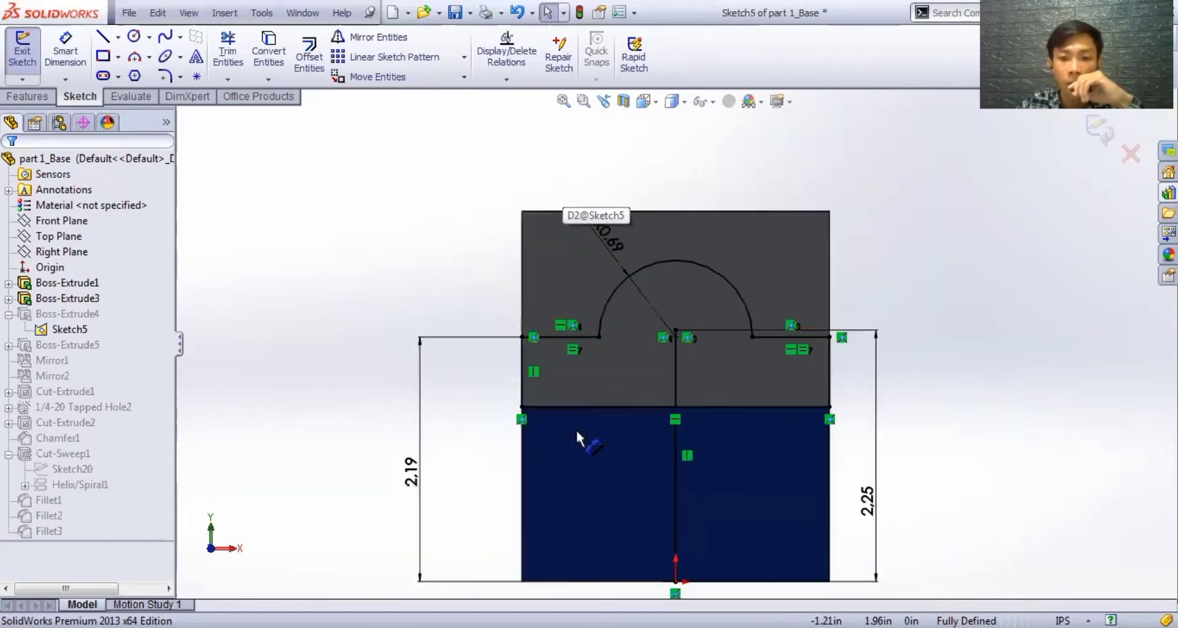
pyautogui.press('z')
pyautogui.scroll(-2, 552, 301)
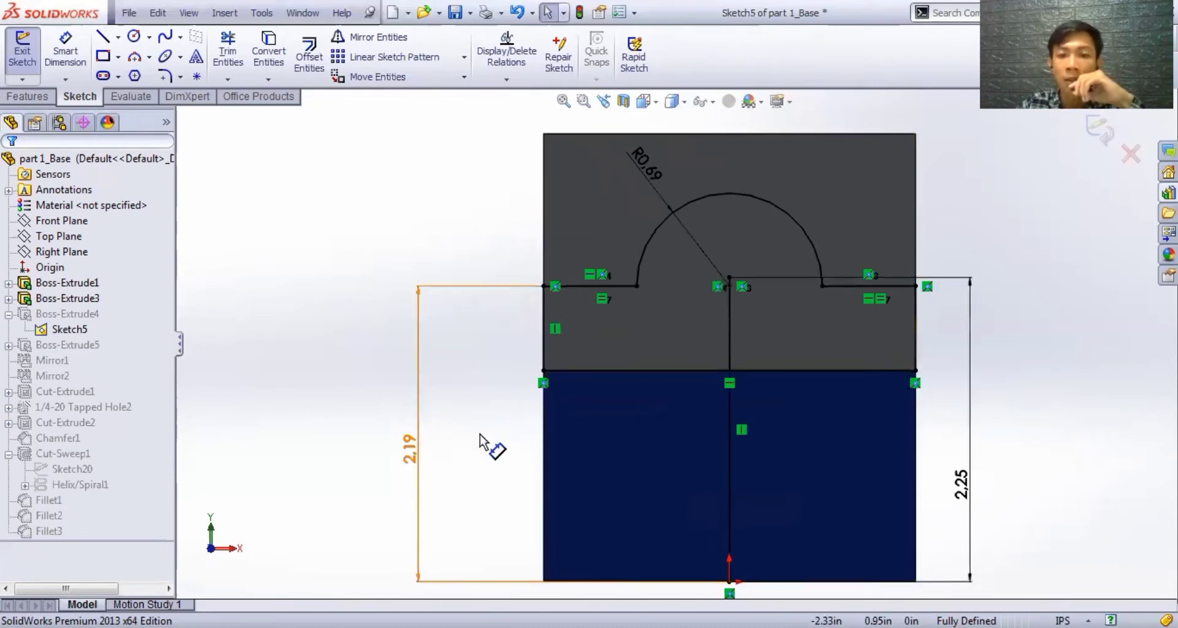
pyautogui.scroll(-1, 617, 319)
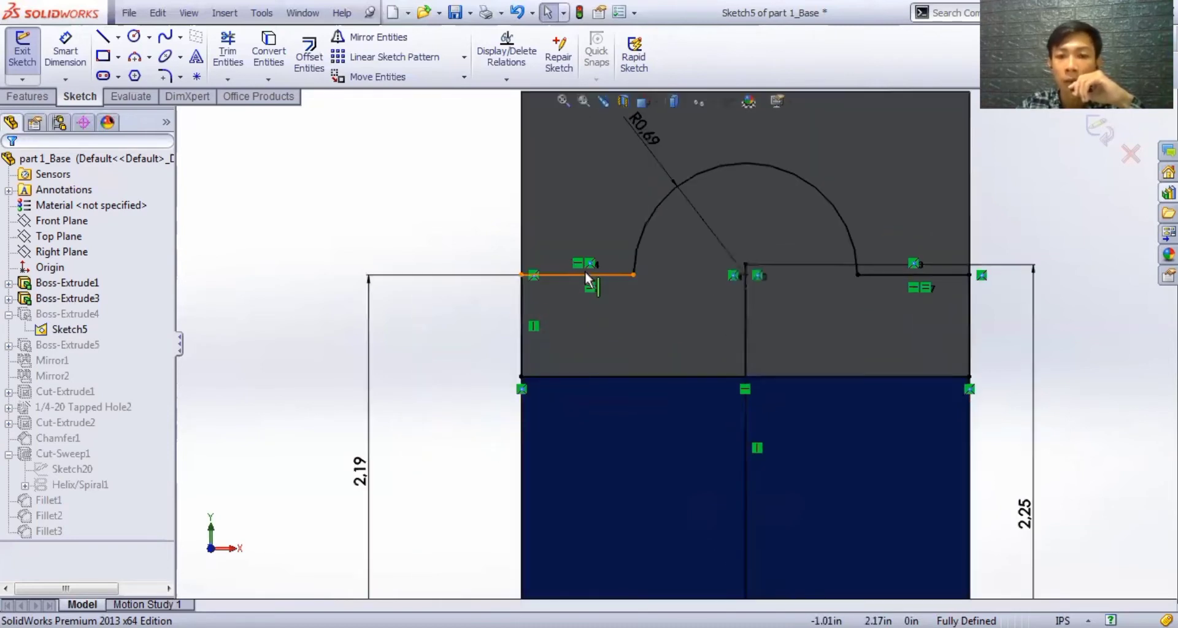
# - Check the relation between the two short horizontal lines beside the arc in Sketch5, and exit the sketch without changes
pyautogui.click(586, 276)
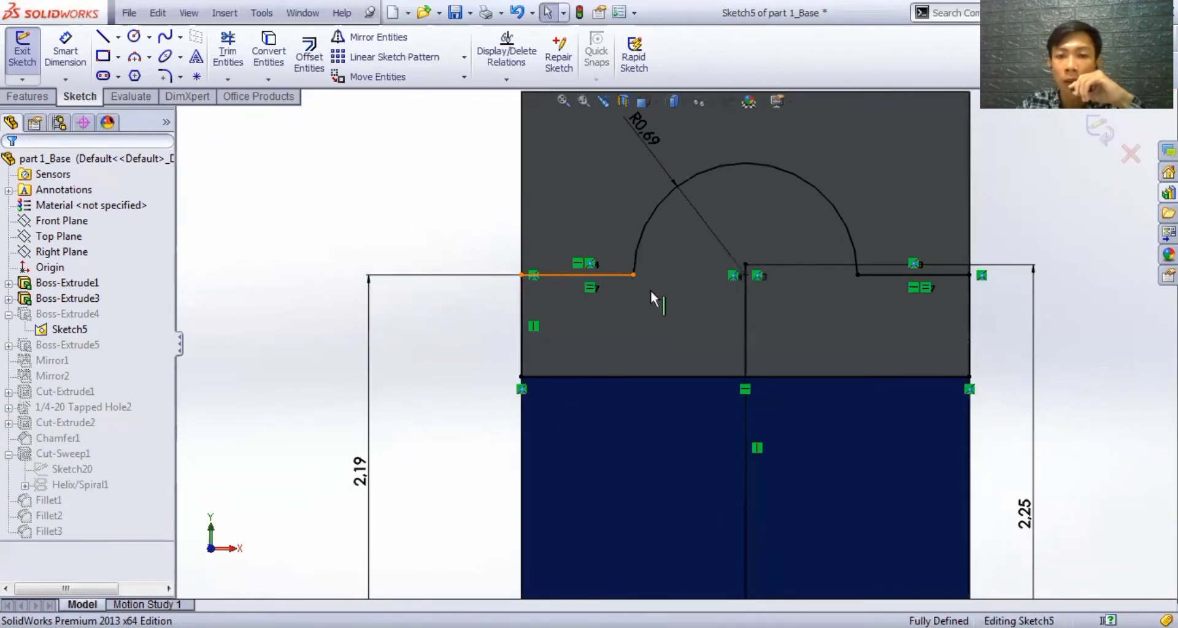
pyautogui.click(884, 275)
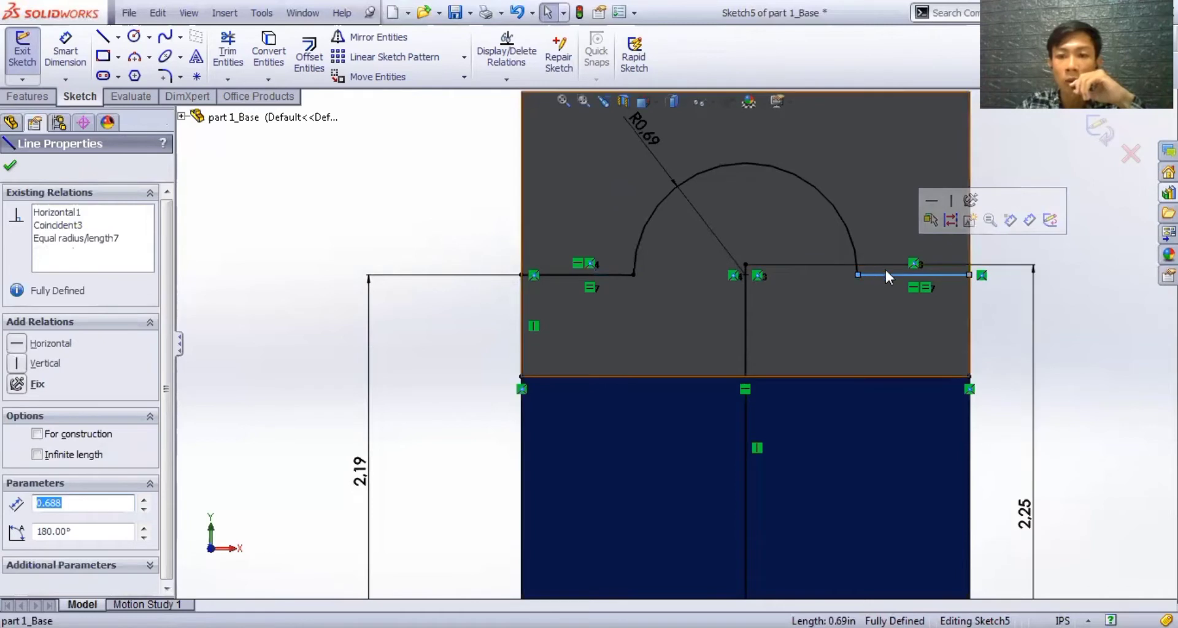
pyautogui.press('Escape')
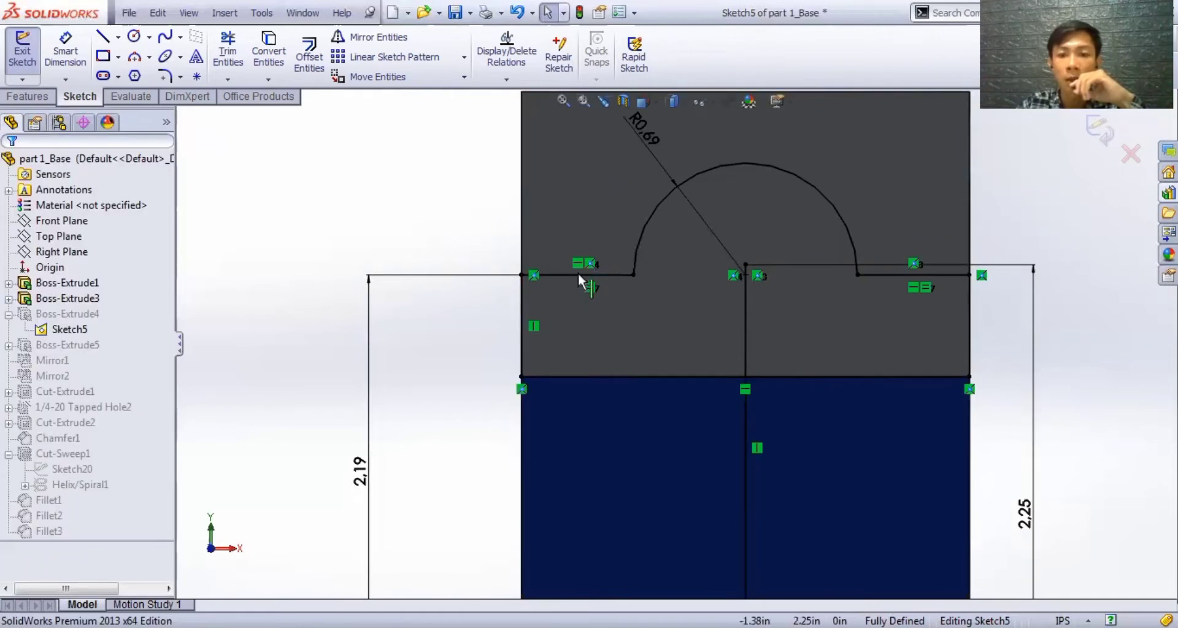
pyautogui.click(581, 275)
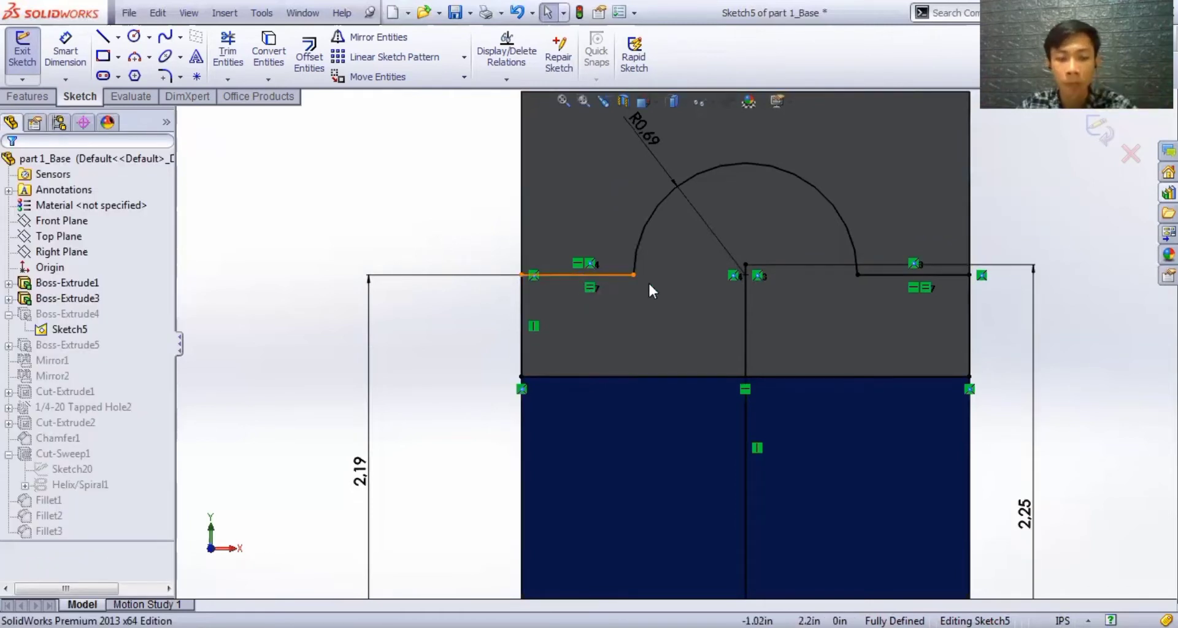
pyautogui.keyDown('ctrl'); pyautogui.click(882, 275); pyautogui.keyUp('ctrl')
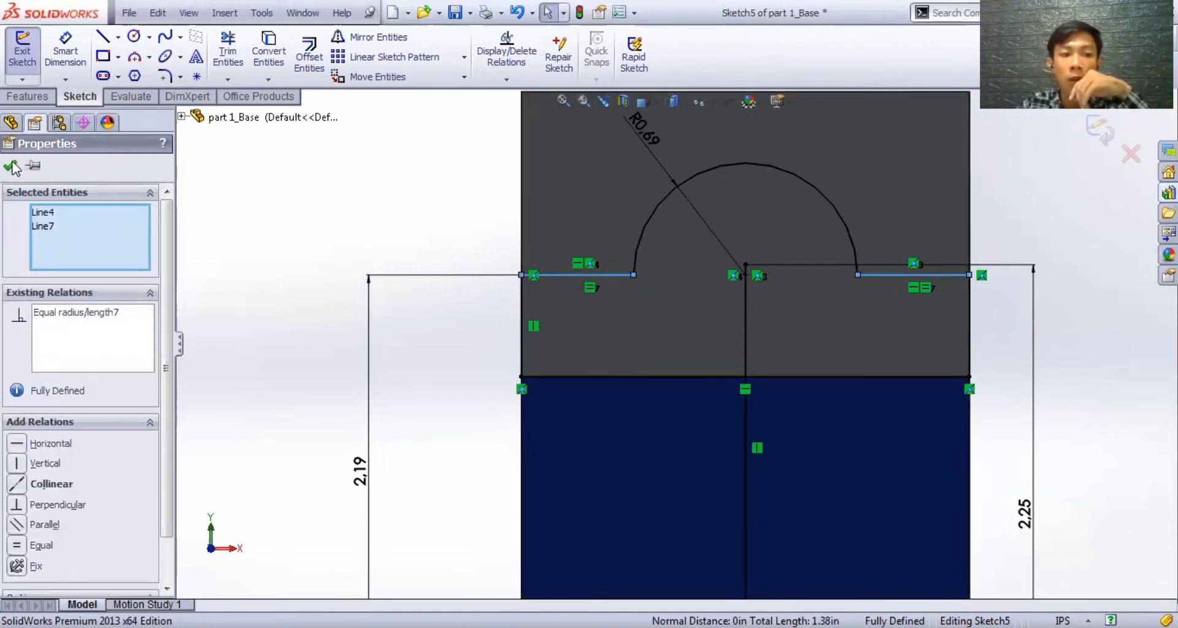
pyautogui.click(1130, 158)
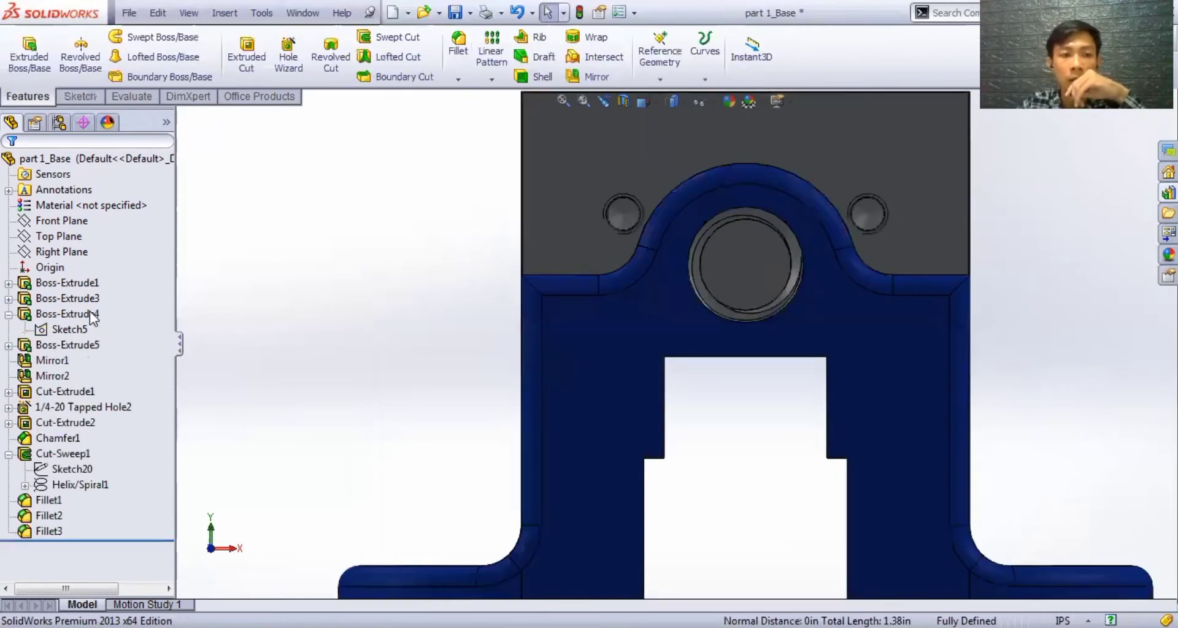
# - Open the definition of Boss-Extrude4 to examine its end condition, reference face, offset and preview, and close it without changes
pyautogui.click(89, 311)
pyautogui.rightClick(90, 313)
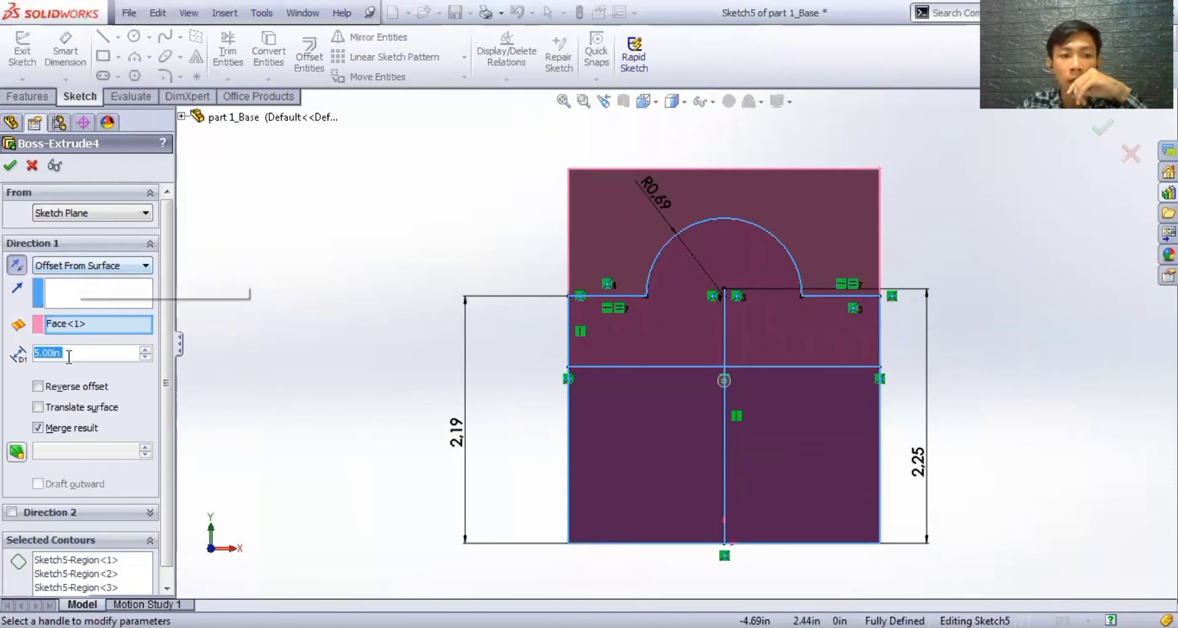
pyautogui.moveTo(384, 390); pyautogui.dragTo(321, 394, button='middle')
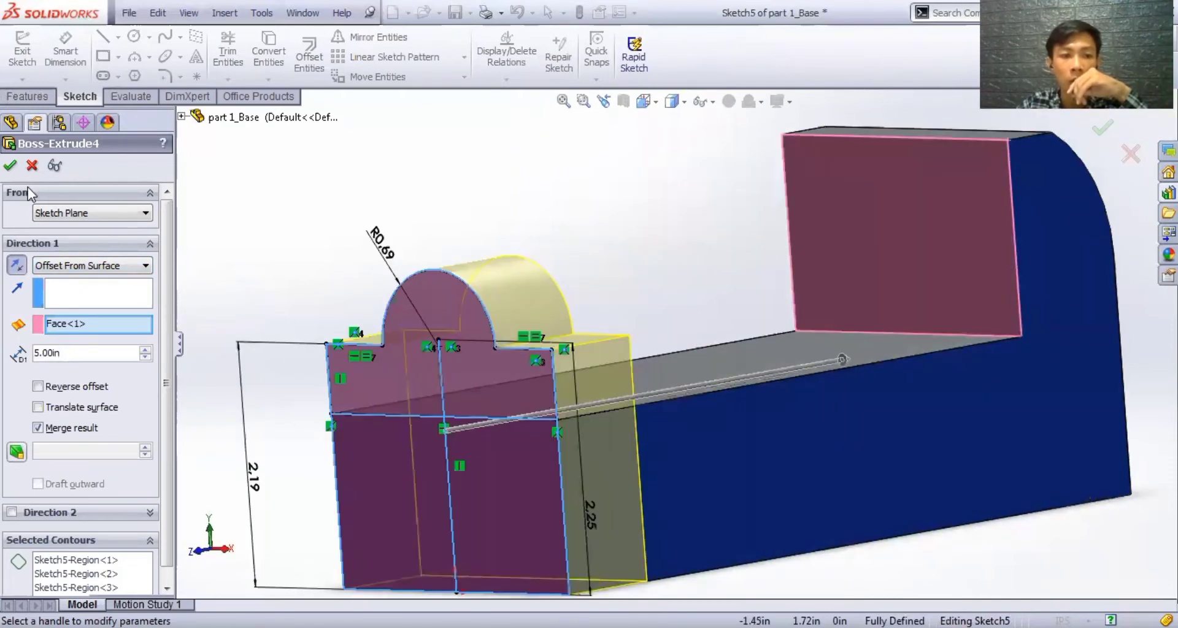
pyautogui.click(1131, 158)
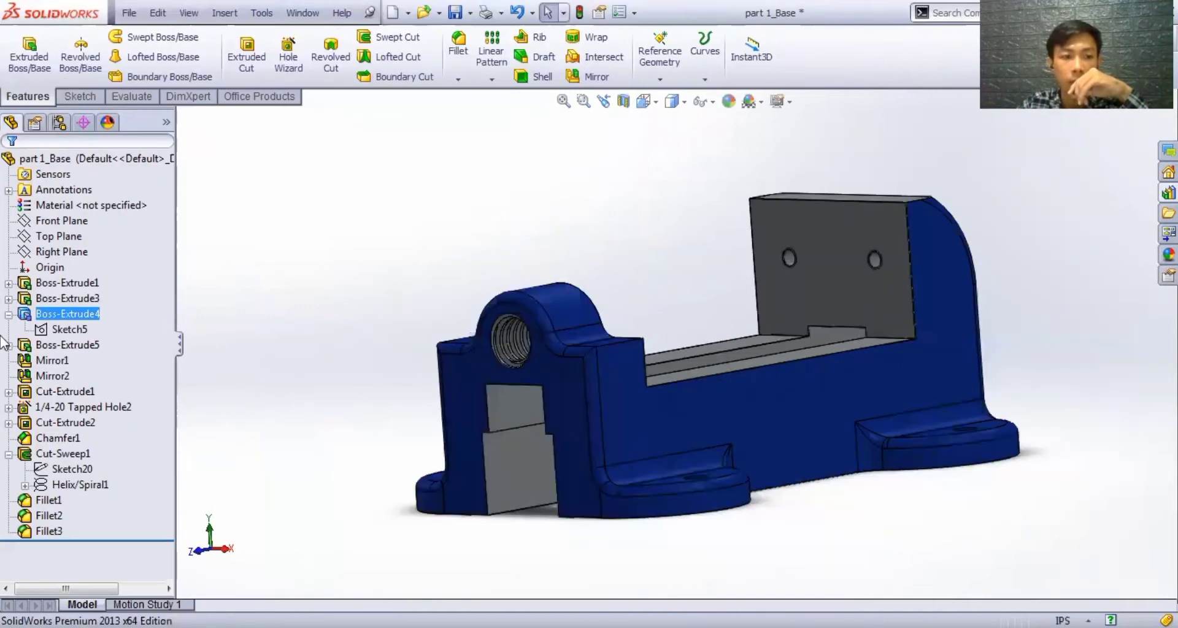
# - View Sketch7 of Boss-Extrude5 face-on and open it for editing
pyautogui.click(9, 315)
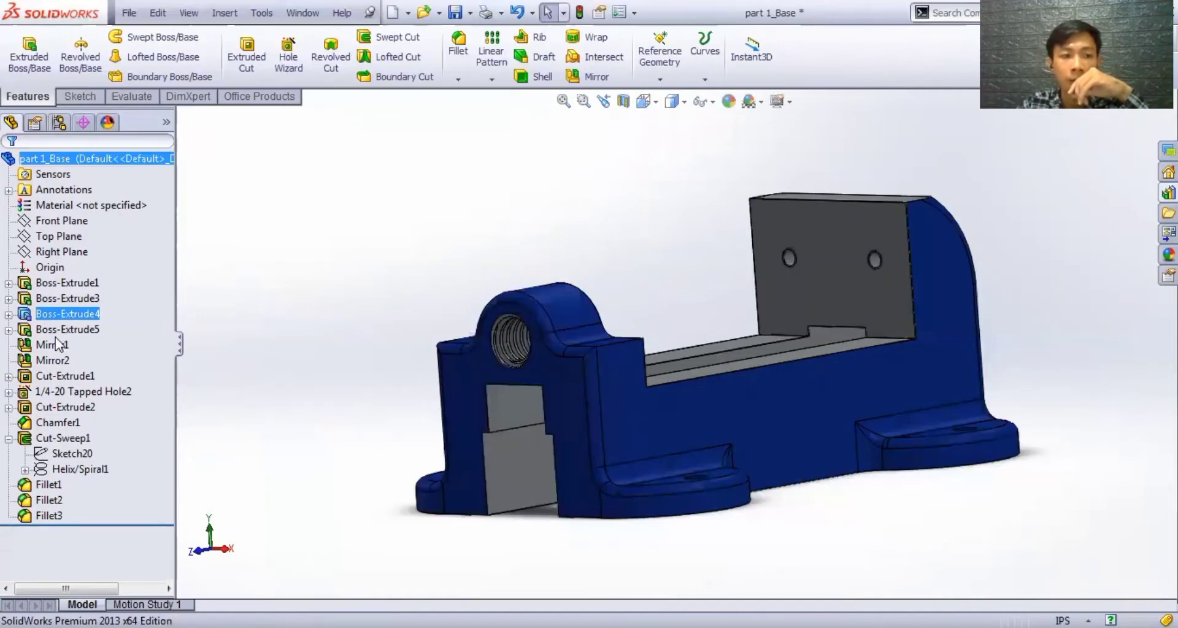
pyautogui.click(64, 336)
pyautogui.click(76, 345)
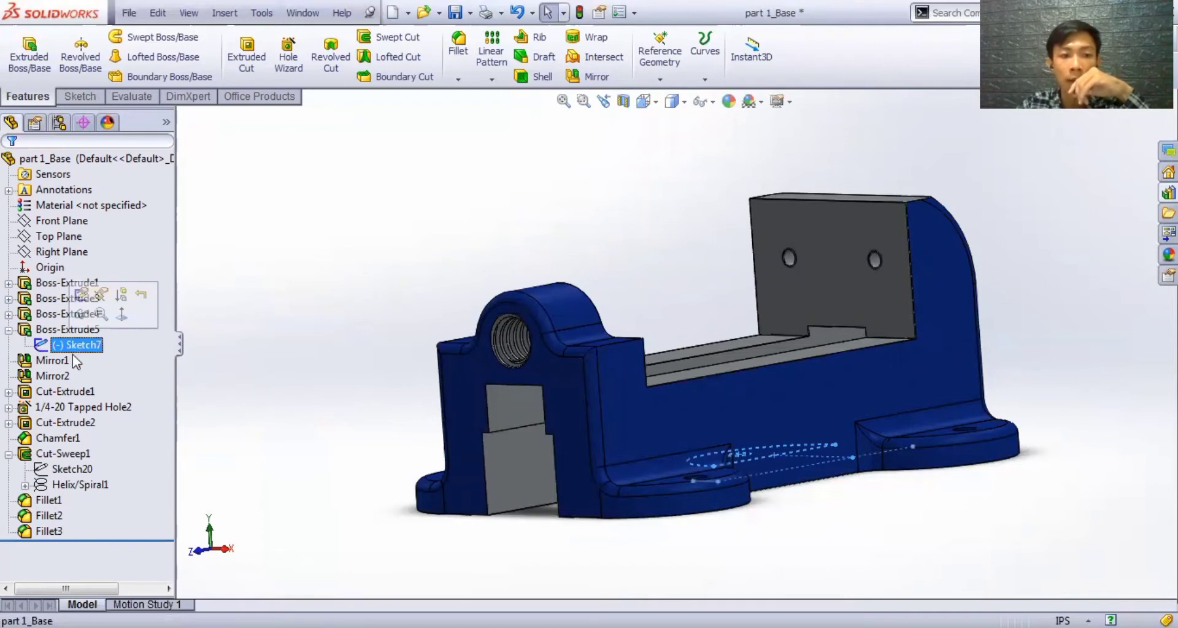
pyautogui.rightClick(78, 345)
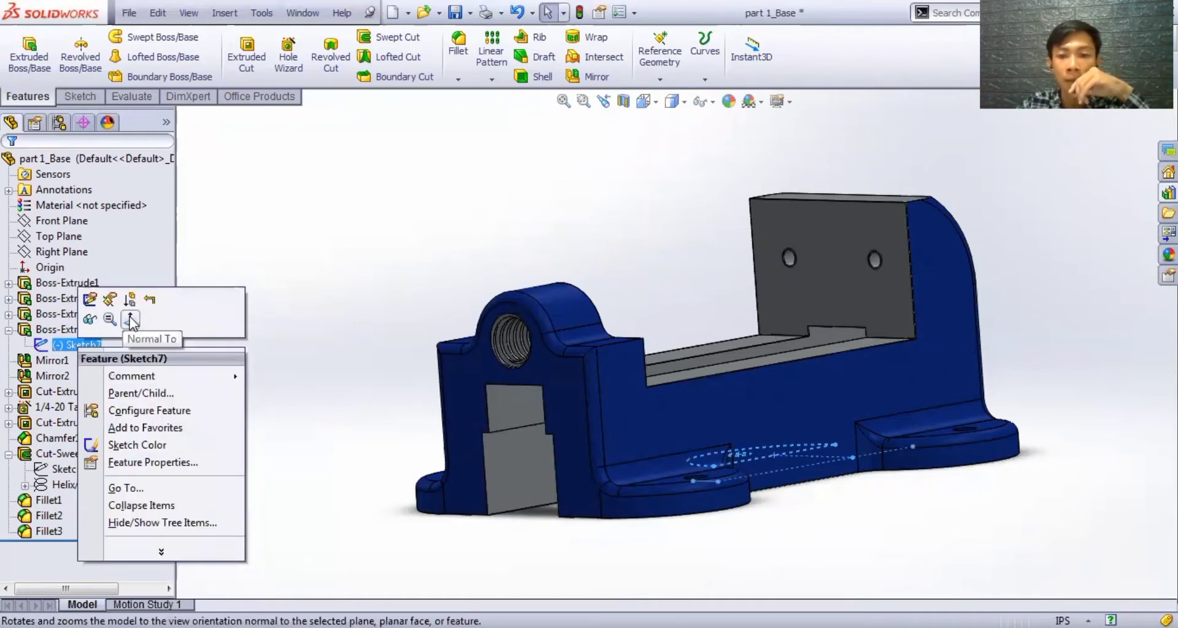
pyautogui.click(130, 319)
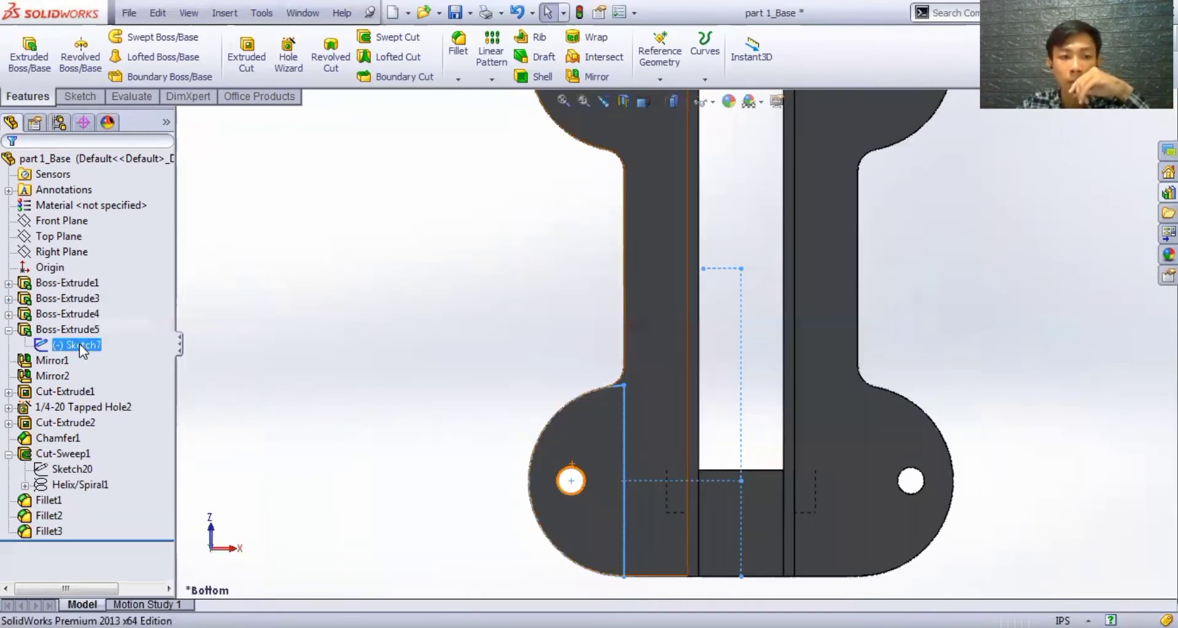
pyautogui.rightClick(80, 345)
pyautogui.click(90, 299)
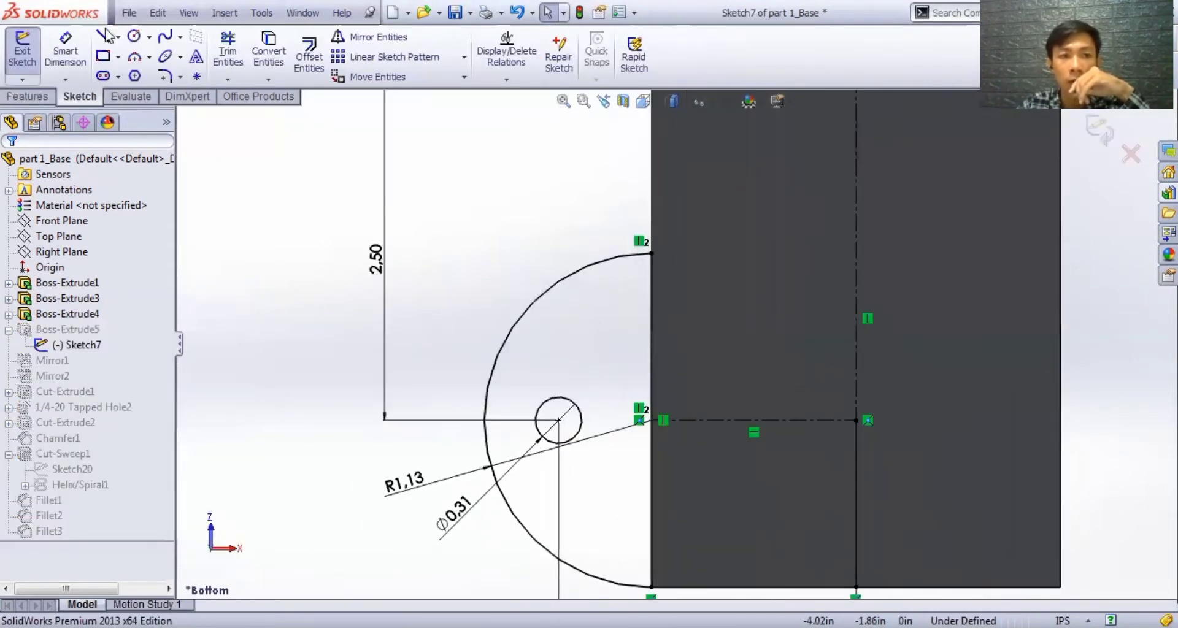
# - Look over the circle and line tool variants available for drawing the foot profile in Sketch7
pyautogui.click(150, 36)
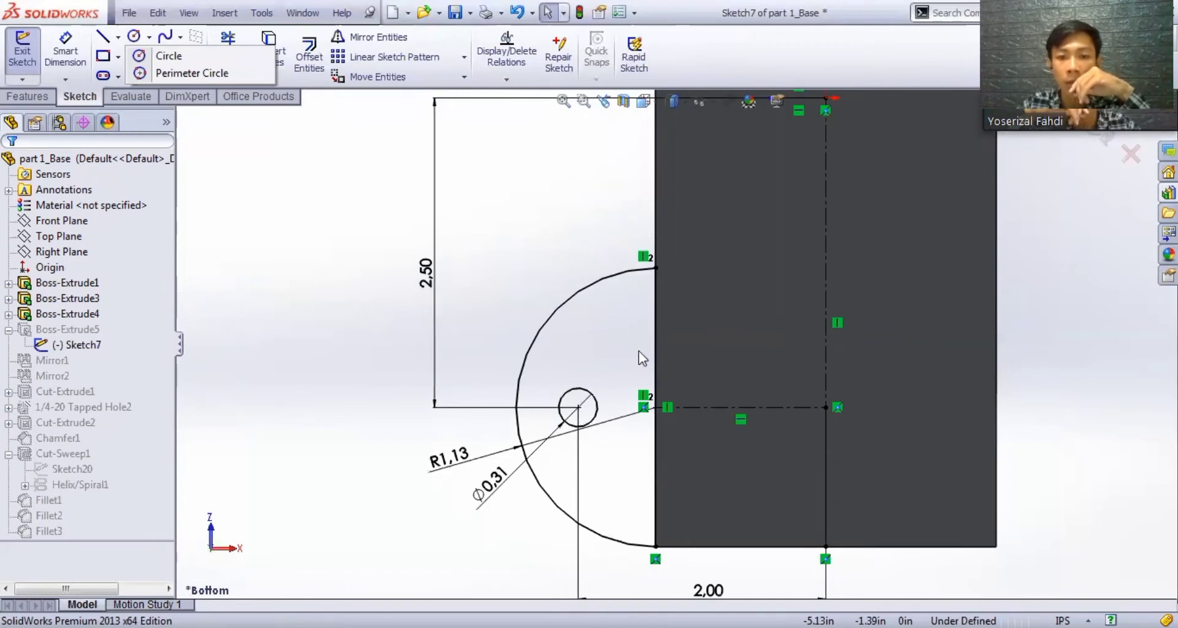
pyautogui.click(105, 36)
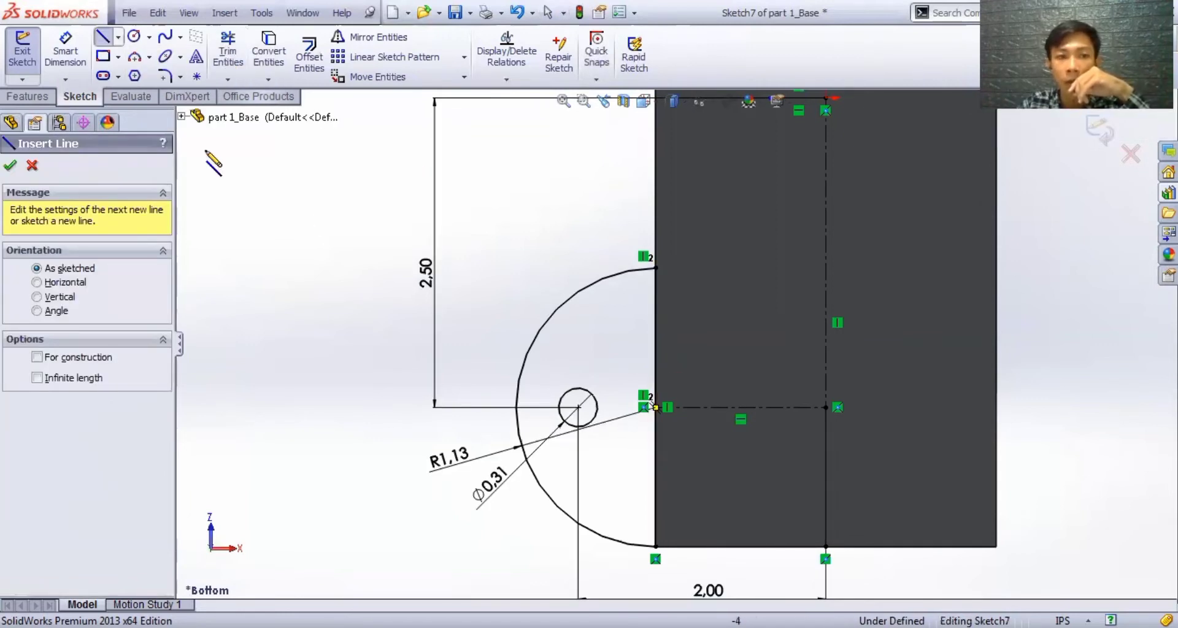
pyautogui.click(118, 38)
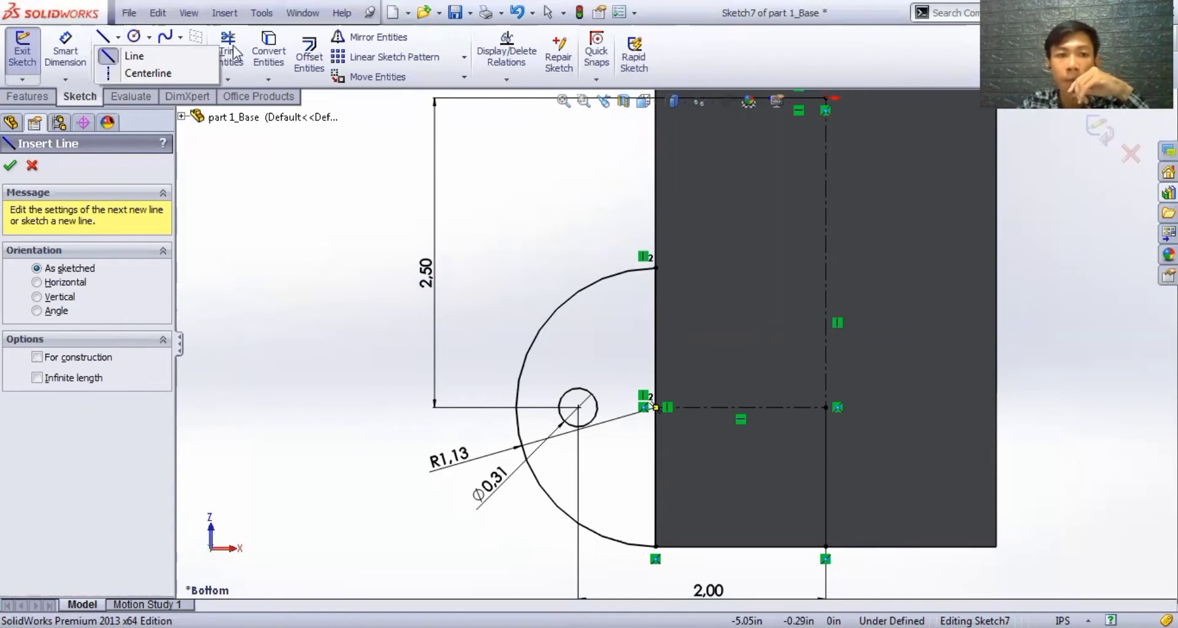
pyautogui.click(103, 34)
# - Examine the radius, hole diameter and position dimensions of the mounting foot profile in Sketch7, and exit the sketch
pyautogui.scroll(2, 735, 526)
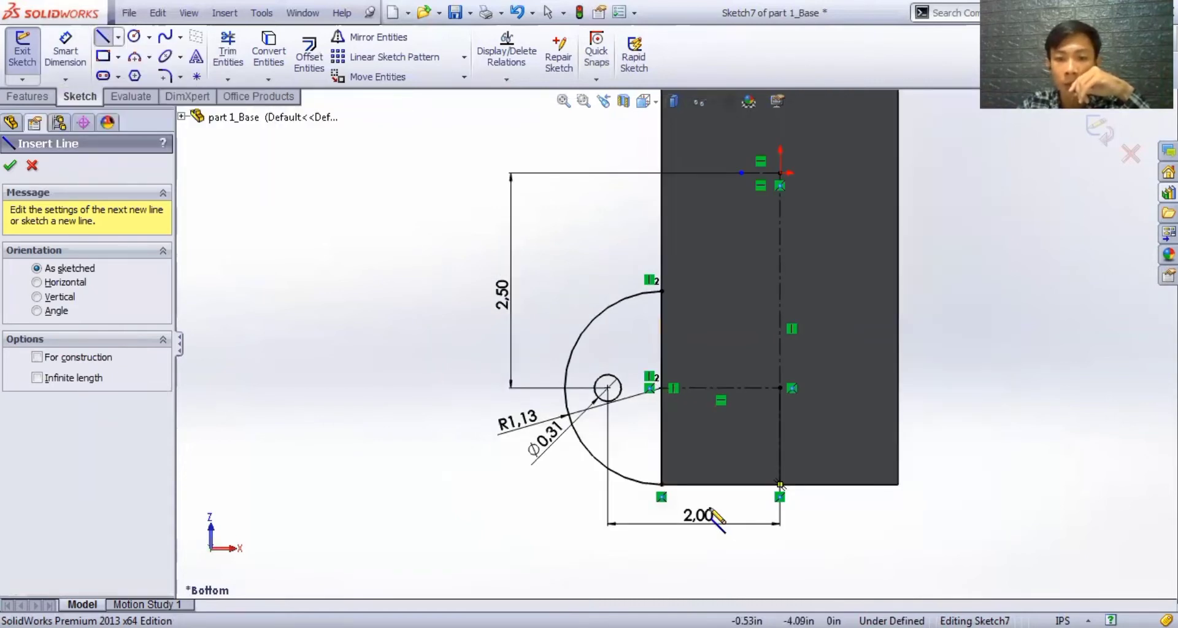
pyautogui.scroll(-1, 579, 370)
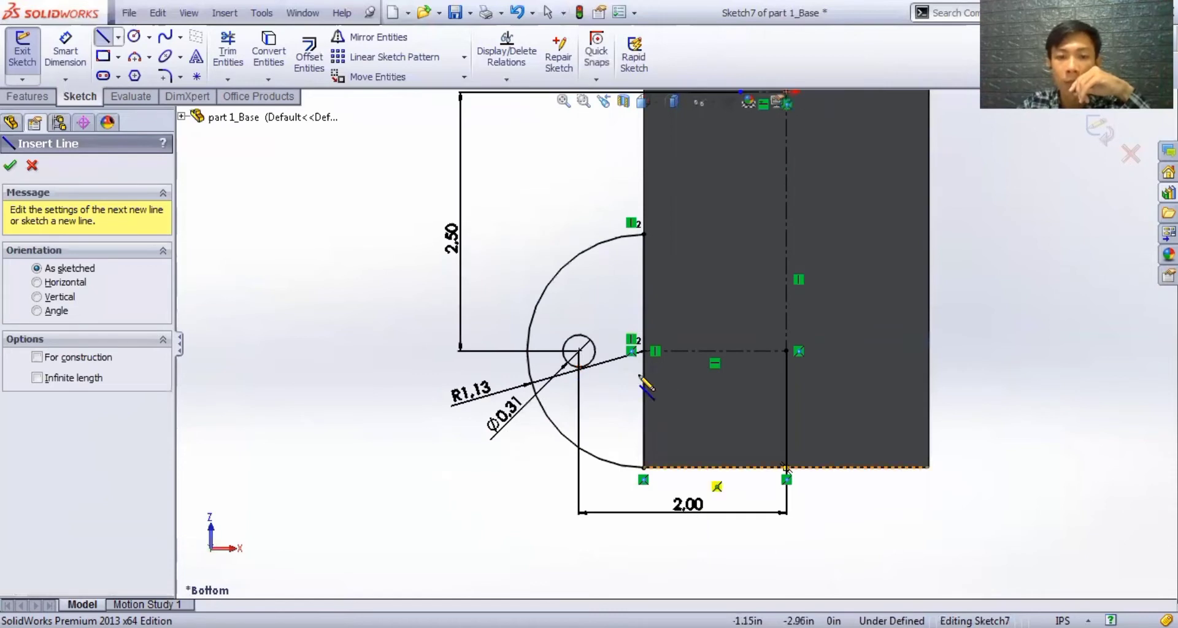
pyautogui.scroll(1, 616, 371)
pyautogui.scroll(-1, 616, 371)
pyautogui.scroll(-1, 569, 346)
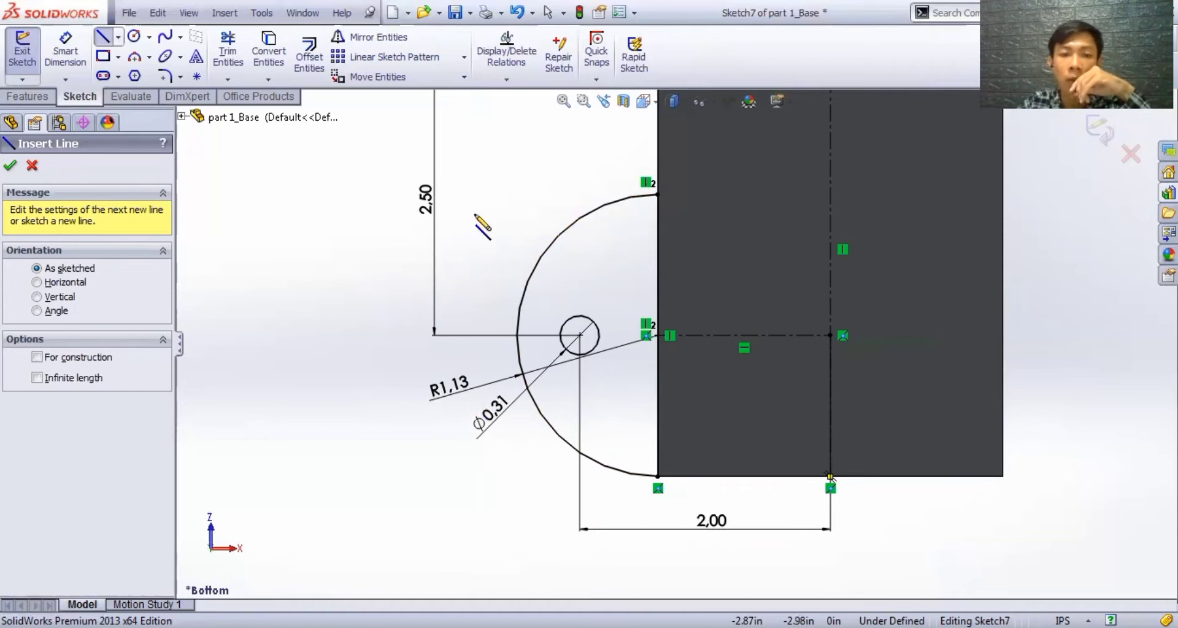
pyautogui.scroll(2, 635, 152)
pyautogui.scroll(-2, 634, 152)
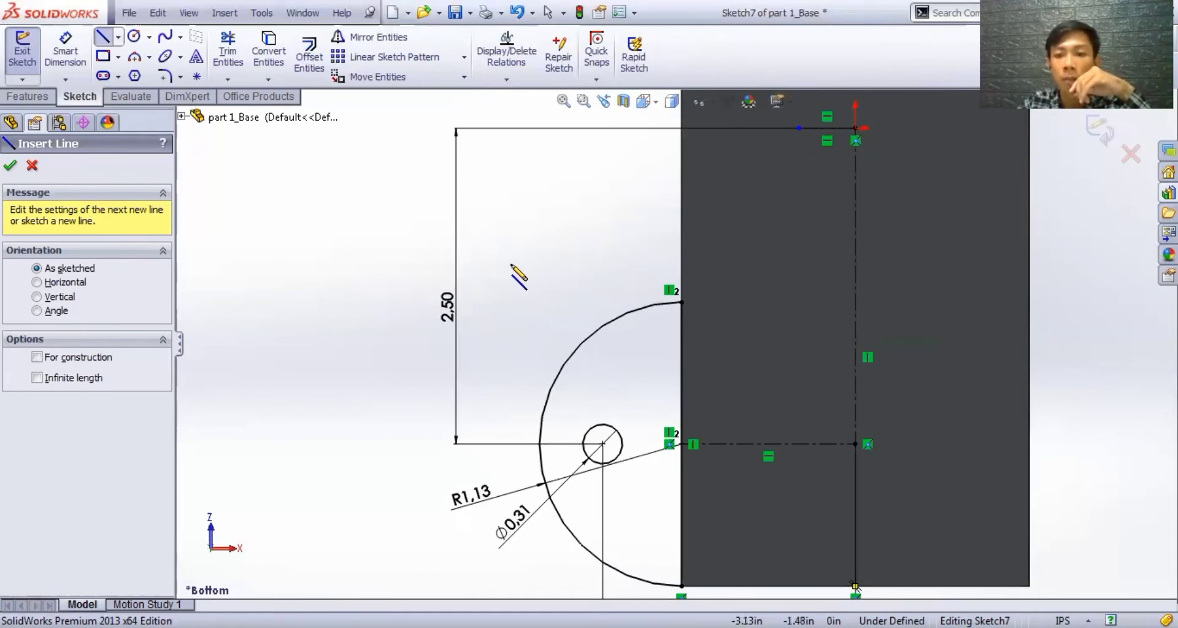
pyautogui.scroll(2, 384, 172)
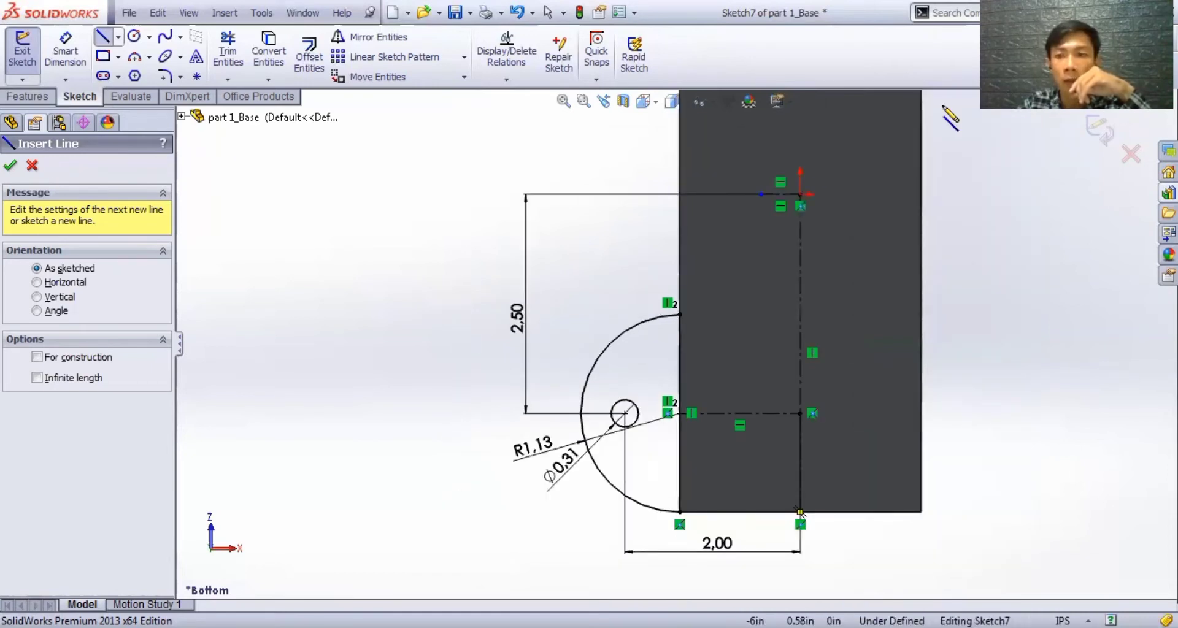
pyautogui.click(1105, 140)
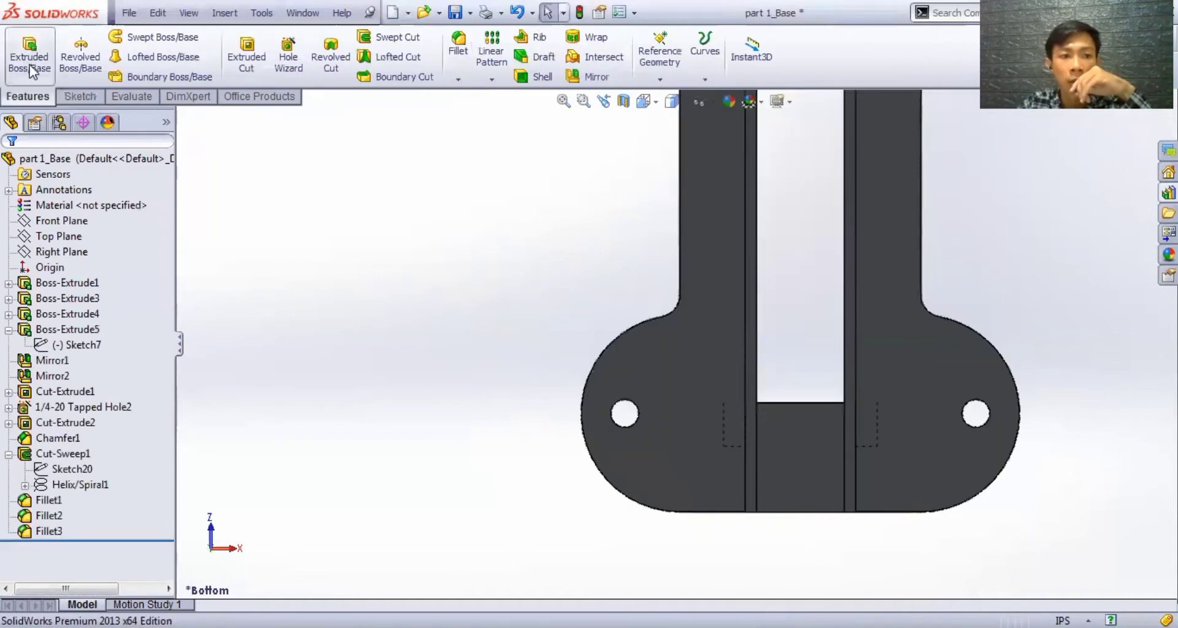
# - Open the definition of Boss-Extrude5 to examine its start condition, end condition, depth and preview, and close it without changes
pyautogui.click(69, 330)
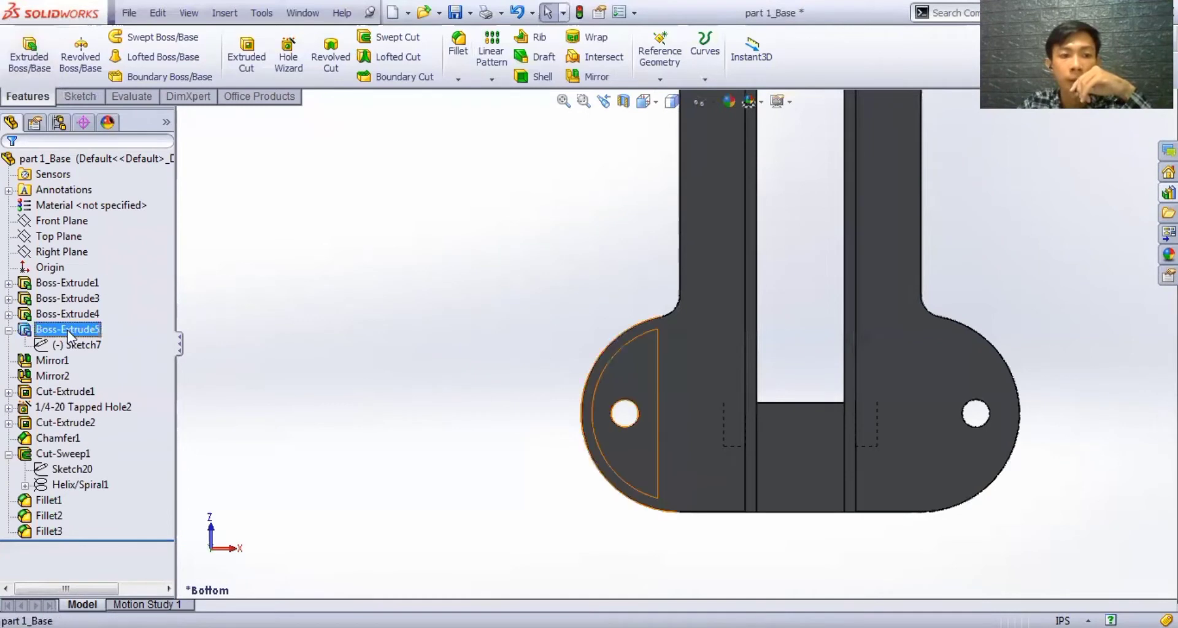
pyautogui.rightClick(69, 332)
pyautogui.click(101, 284)
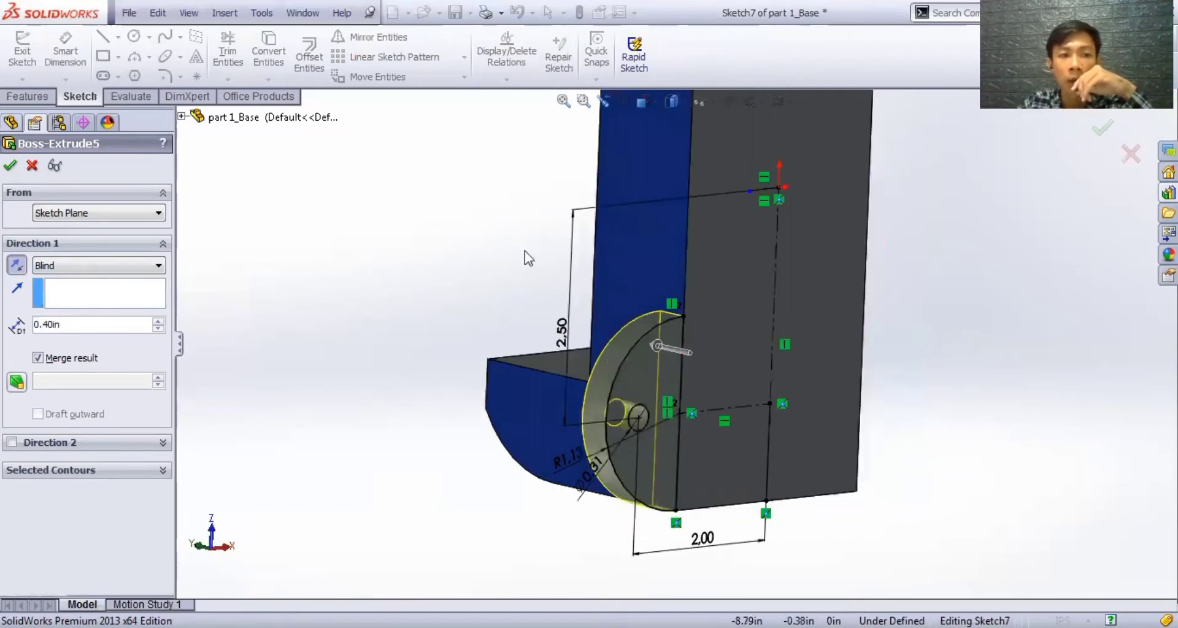
pyautogui.click(1132, 153)
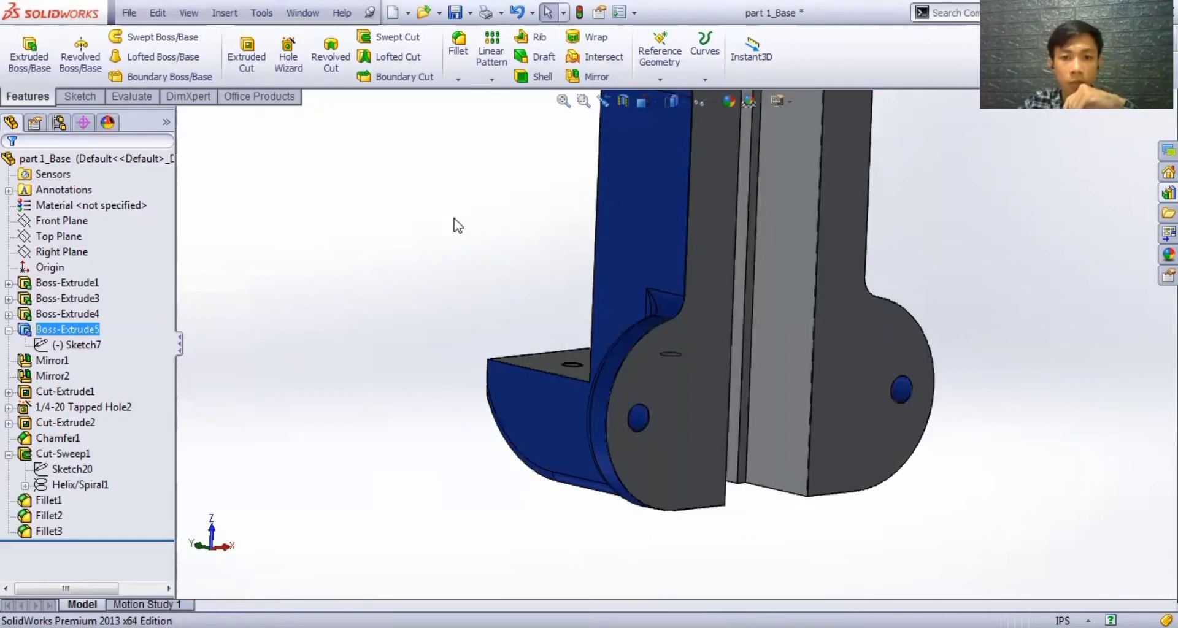
pyautogui.scroll(3, 455, 220)
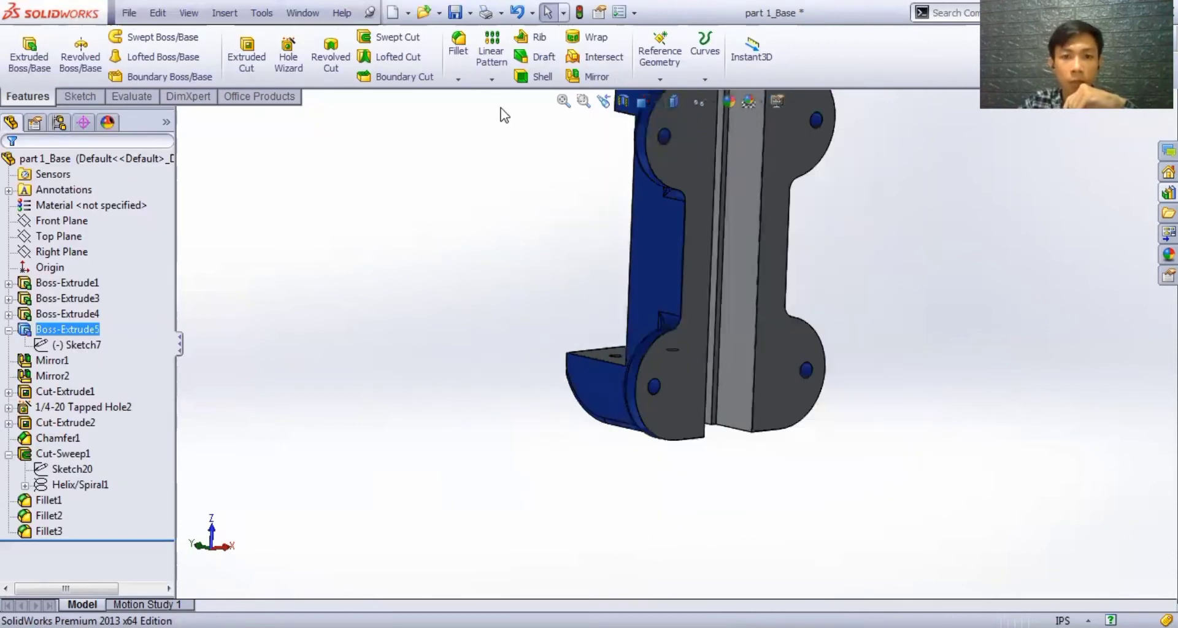
# - View the whole base from above in an isometric orientation and locate the Mirror feature command
pyautogui.click(665, 131)
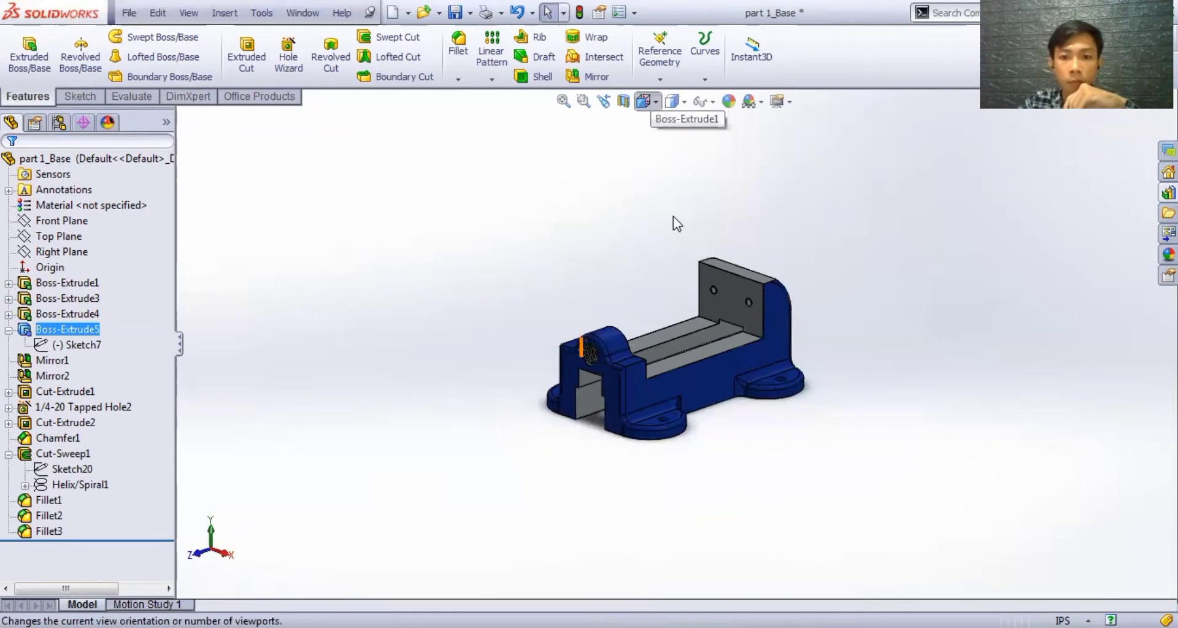
pyautogui.press('space')
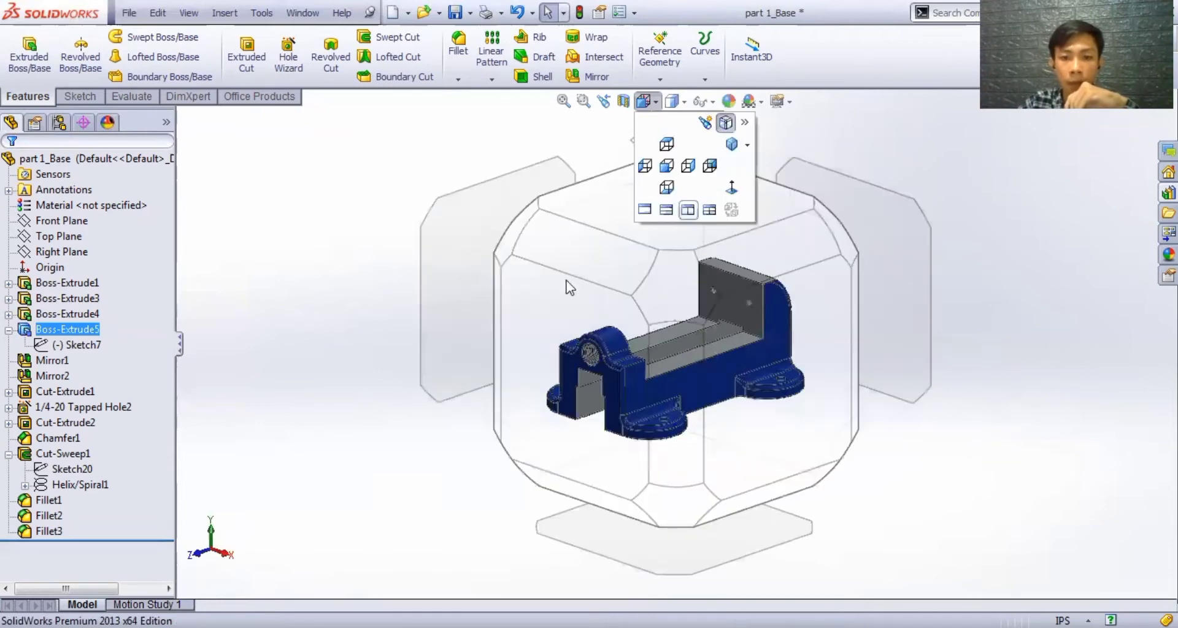
pyautogui.moveTo(566, 281); pyautogui.dragTo(579, 339, button='middle')
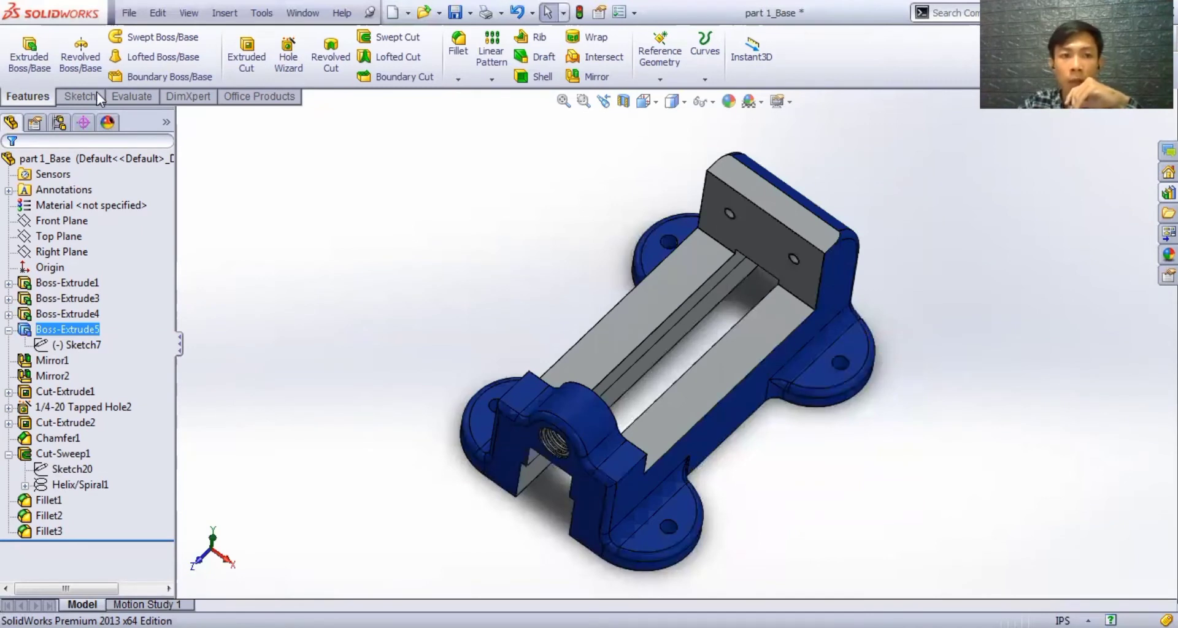
pyautogui.click(81, 97)
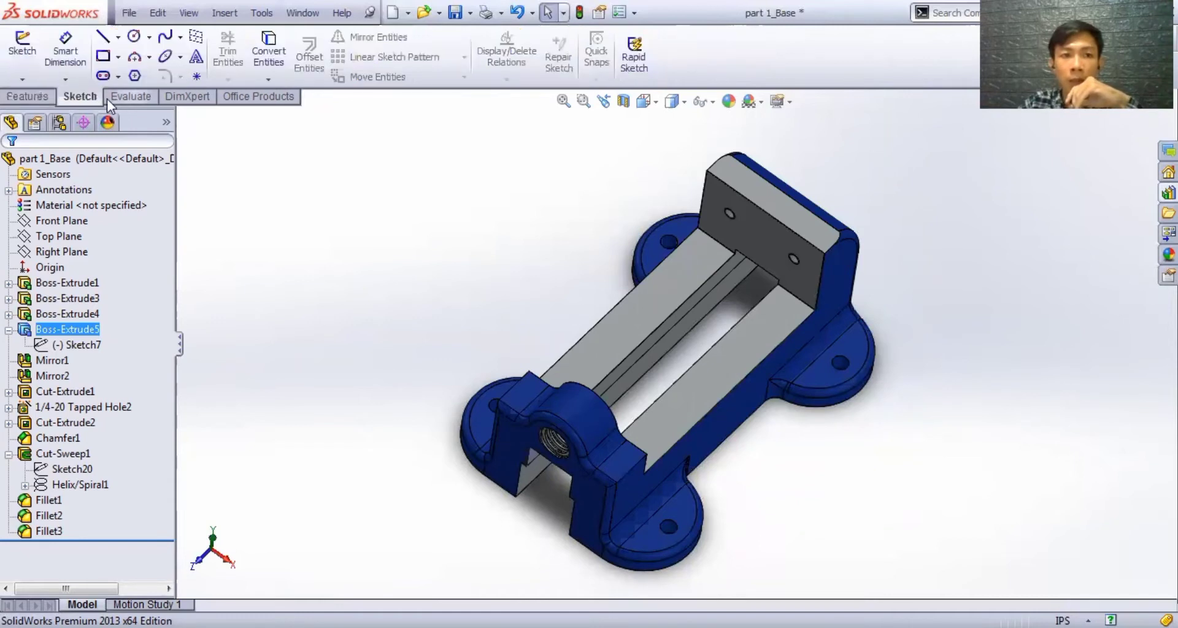
pyautogui.click(131, 97)
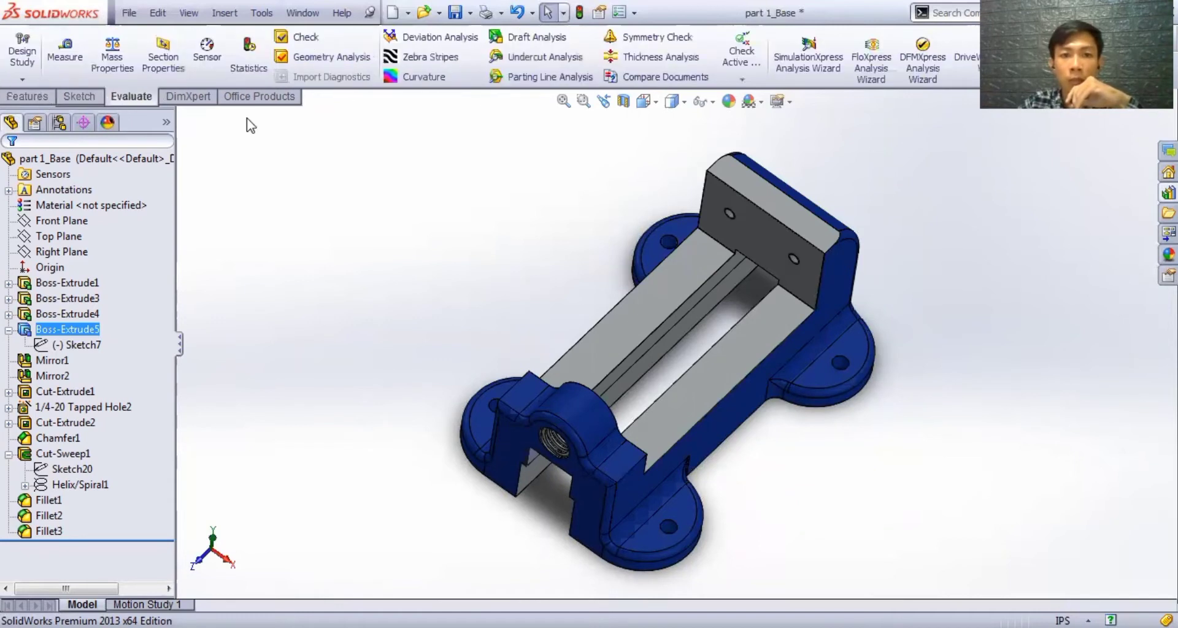
pyautogui.scroll(2, 580, 78)
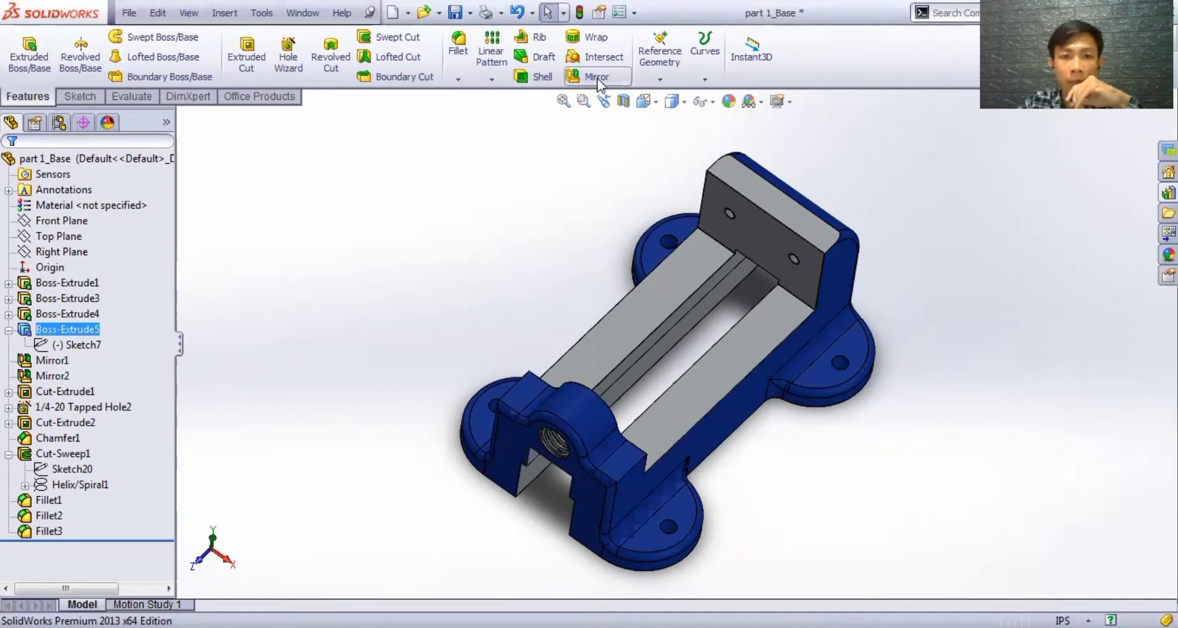
# - Open the definitions of Mirror1 and Mirror2 to examine their mirror planes and mirrored features, and close each without changes
pyautogui.click(50, 376)
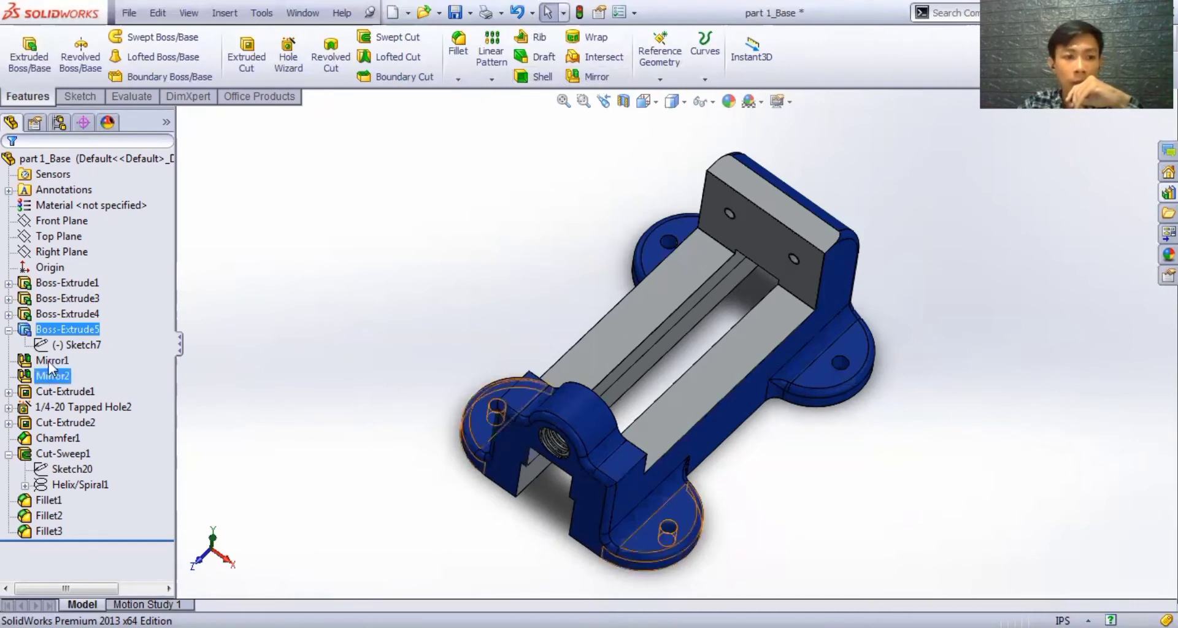
pyautogui.click(50, 361)
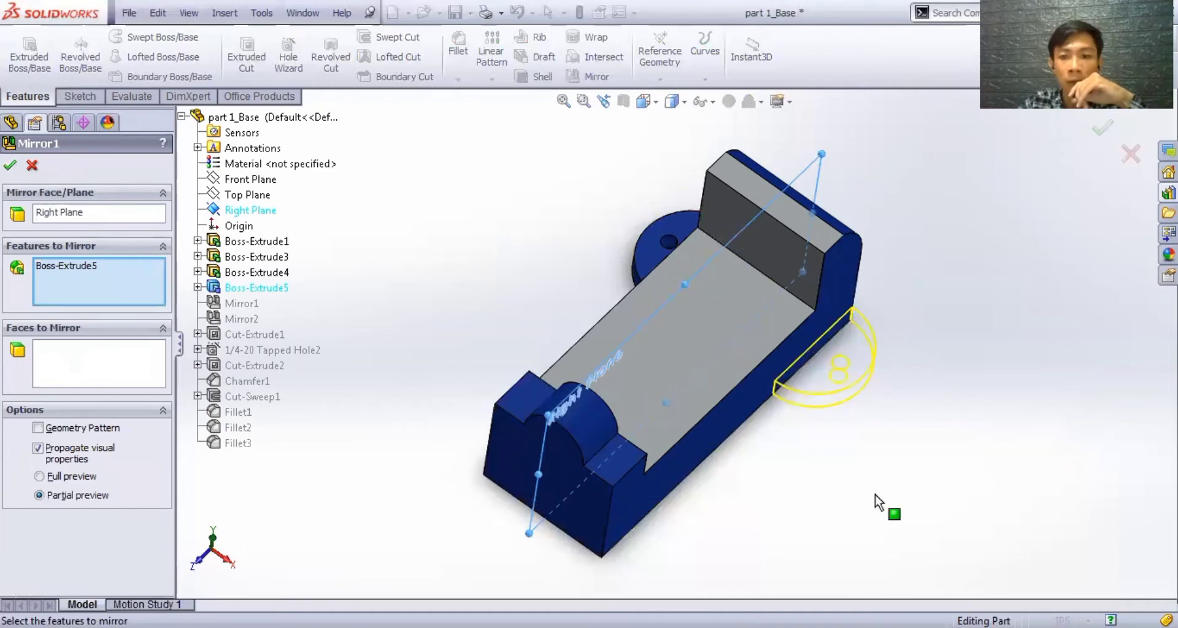
pyautogui.click(9, 164)
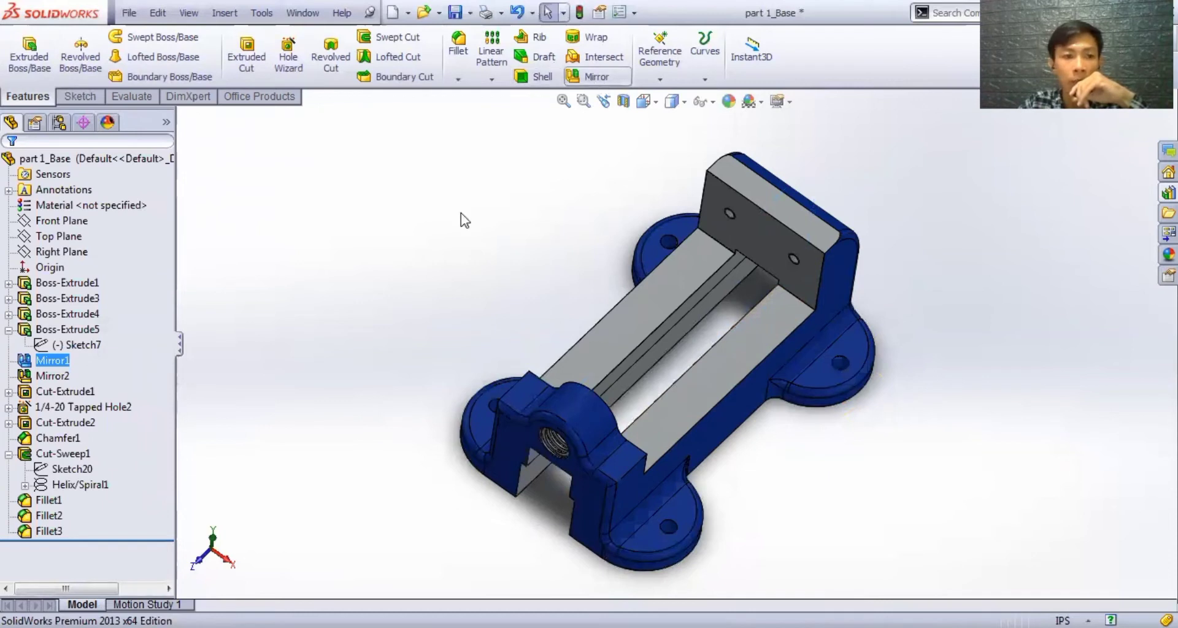
pyautogui.click(59, 384)
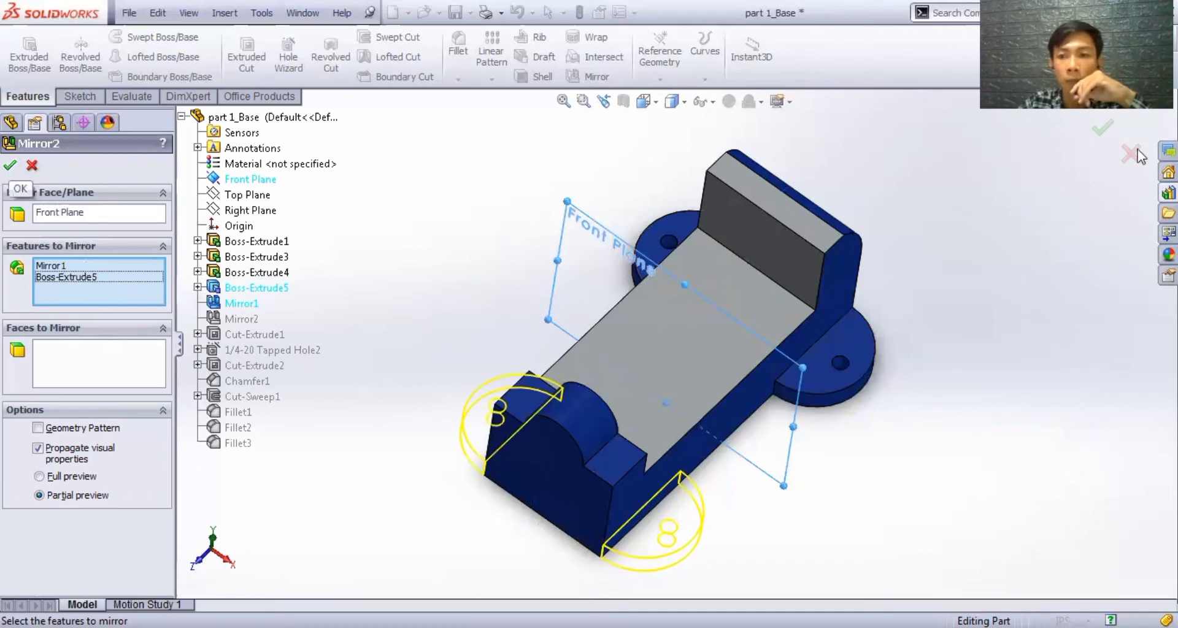
pyautogui.click(11, 166)
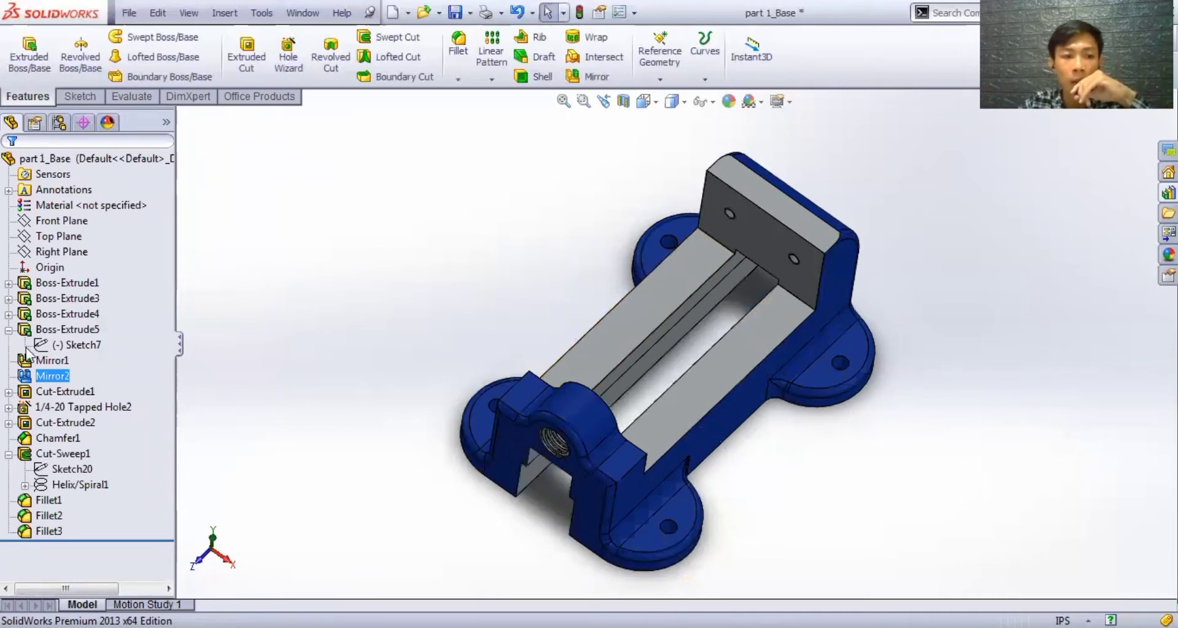
# - Open Sketch11 of Cut-Extrude1 face-on, examine the width and height dimensions of the stepped slot profile, and exit the sketch
pyautogui.click(9, 393)
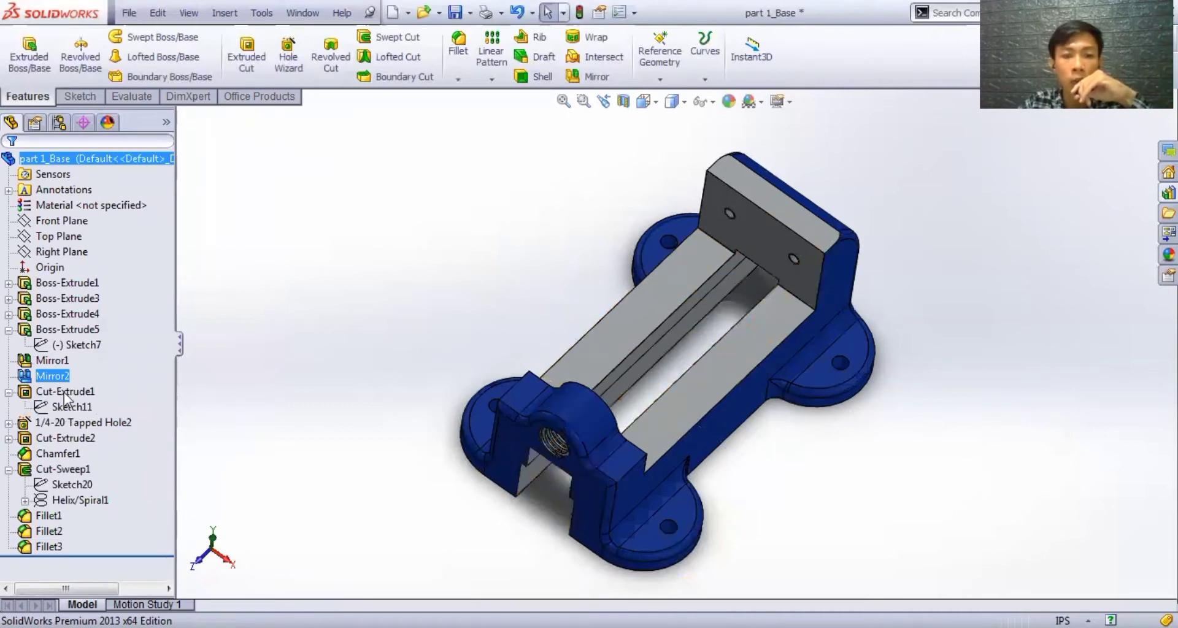
pyautogui.click(66, 399)
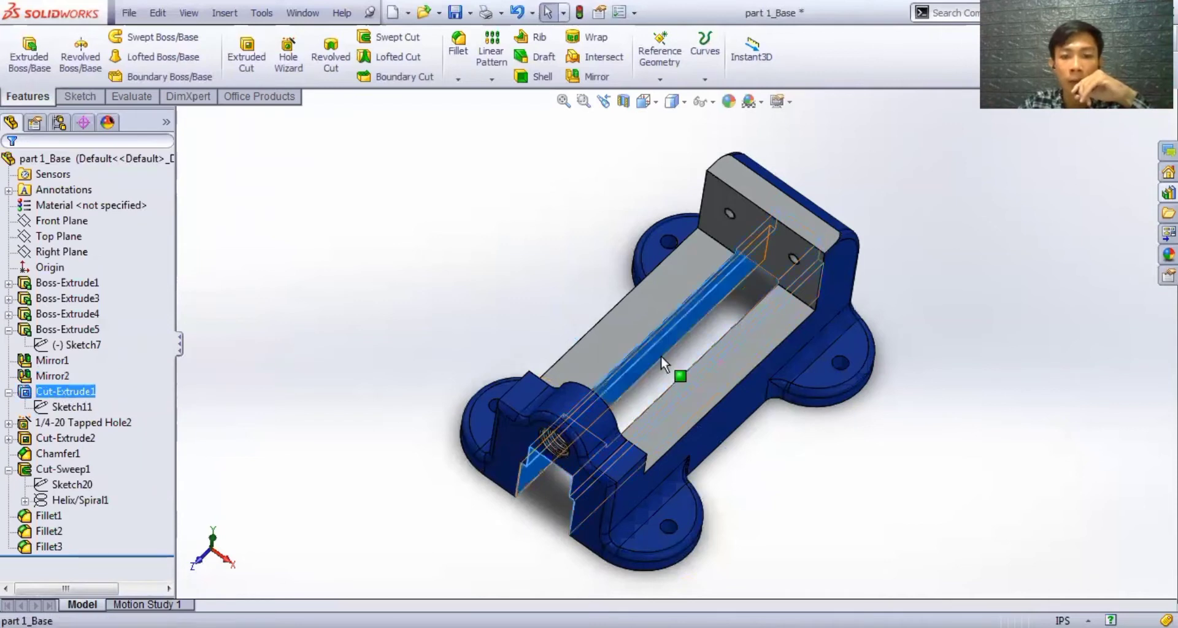
pyautogui.moveTo(543, 494); pyautogui.dragTo(550, 479, button='middle')
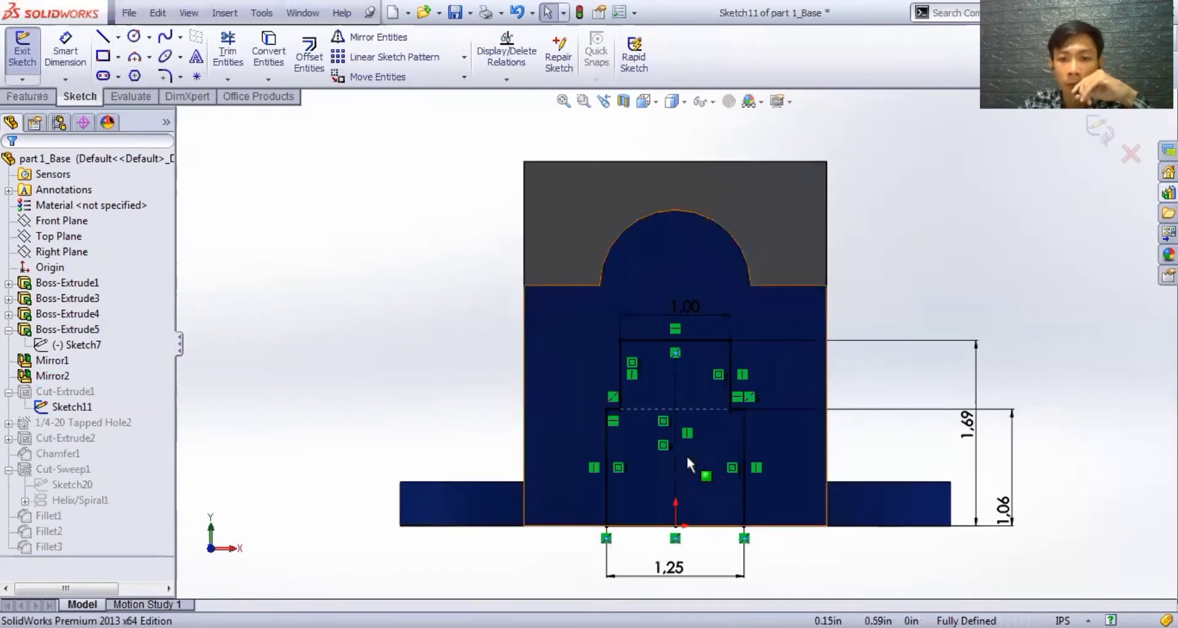
pyautogui.scroll(-2, 720, 418)
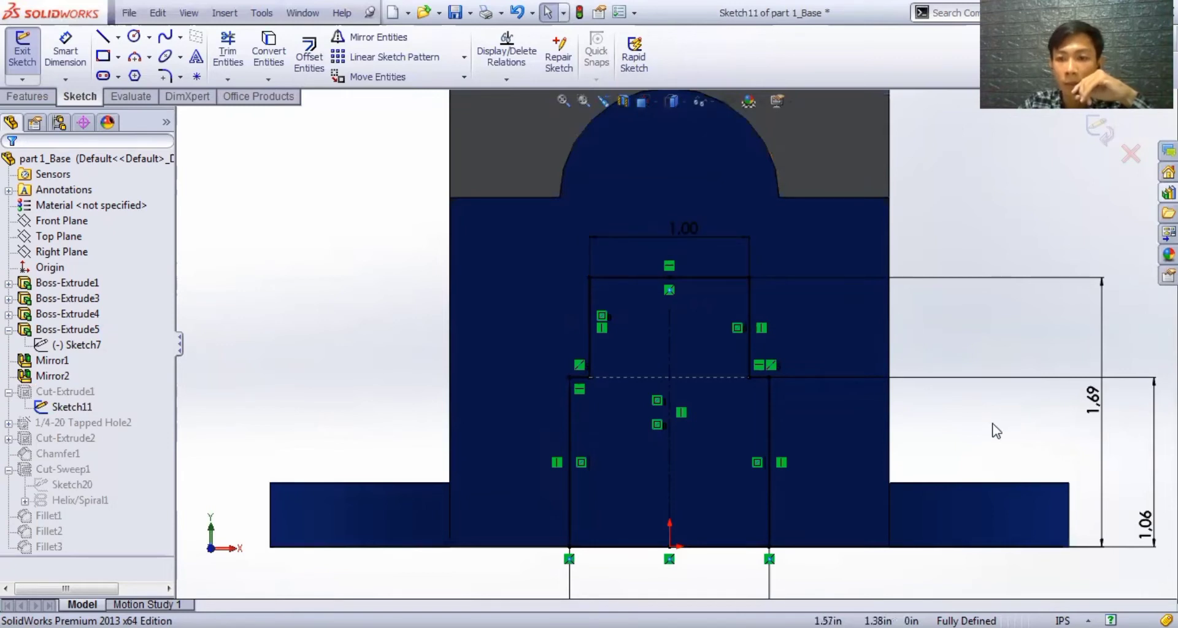
pyautogui.press('z')
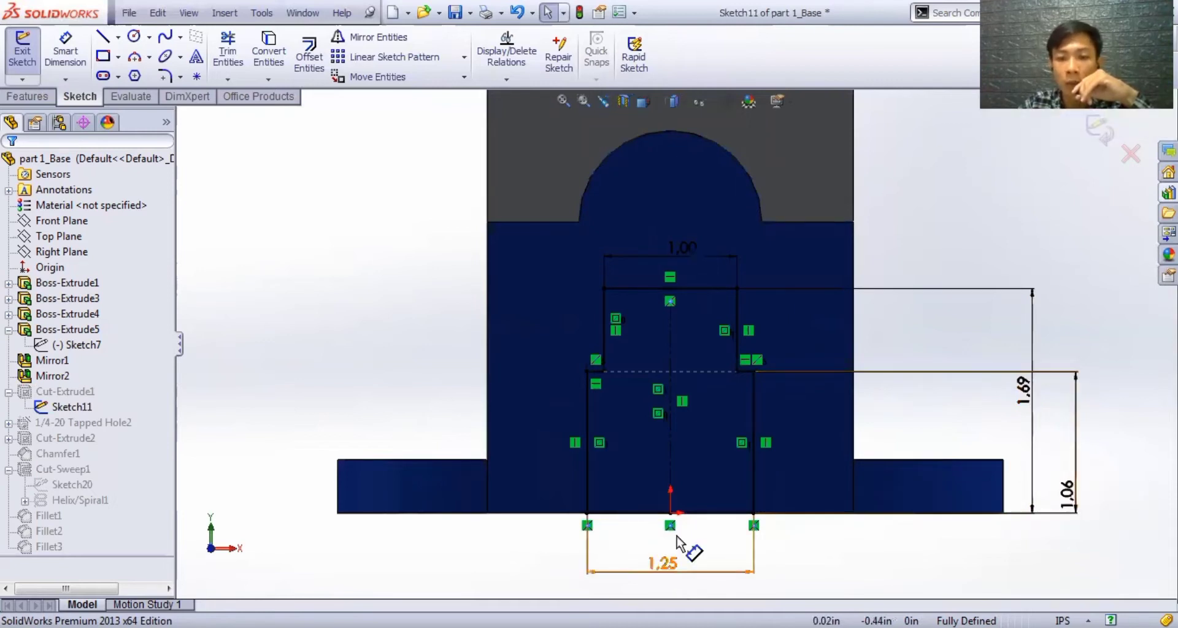
pyautogui.scroll(-2, 677, 516)
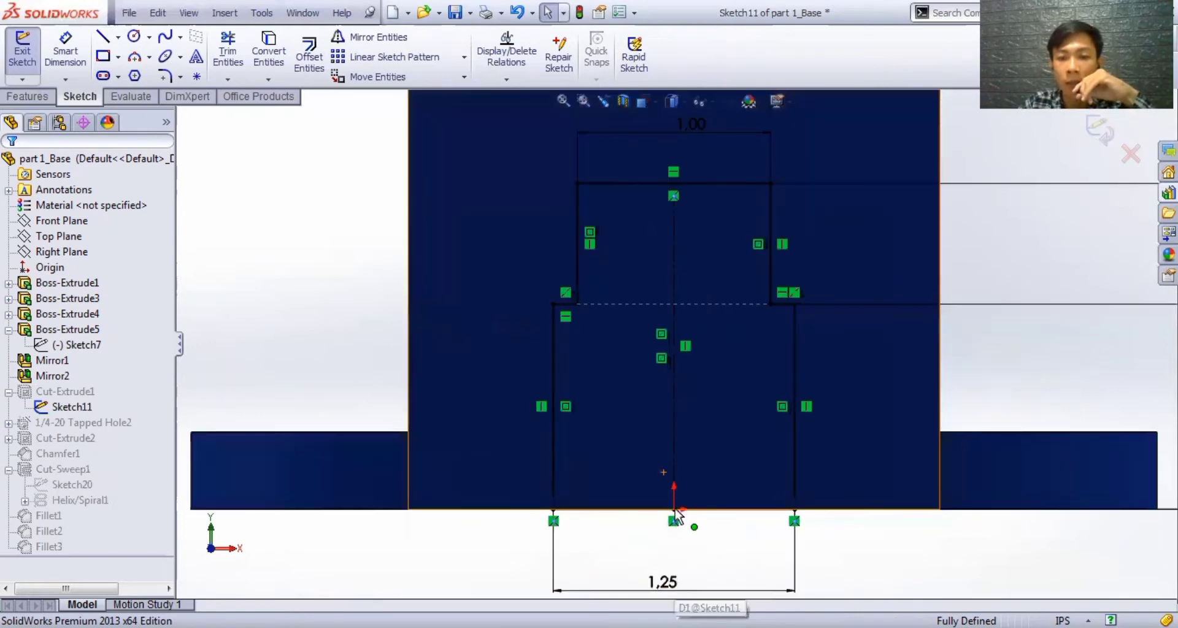
pyautogui.scroll(3, 1103, 143)
pyautogui.click(1103, 143)
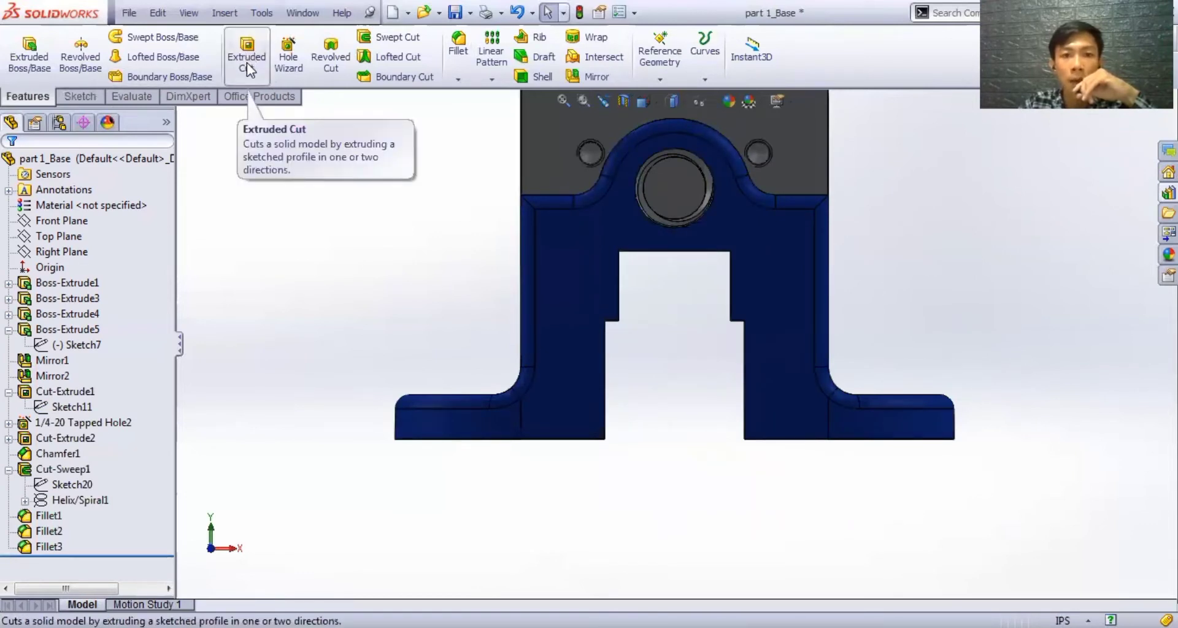
# - Open the definition of Cut-Extrude1 to examine its end condition and cut preview along the base, and close it without changes
pyautogui.click(63, 469)
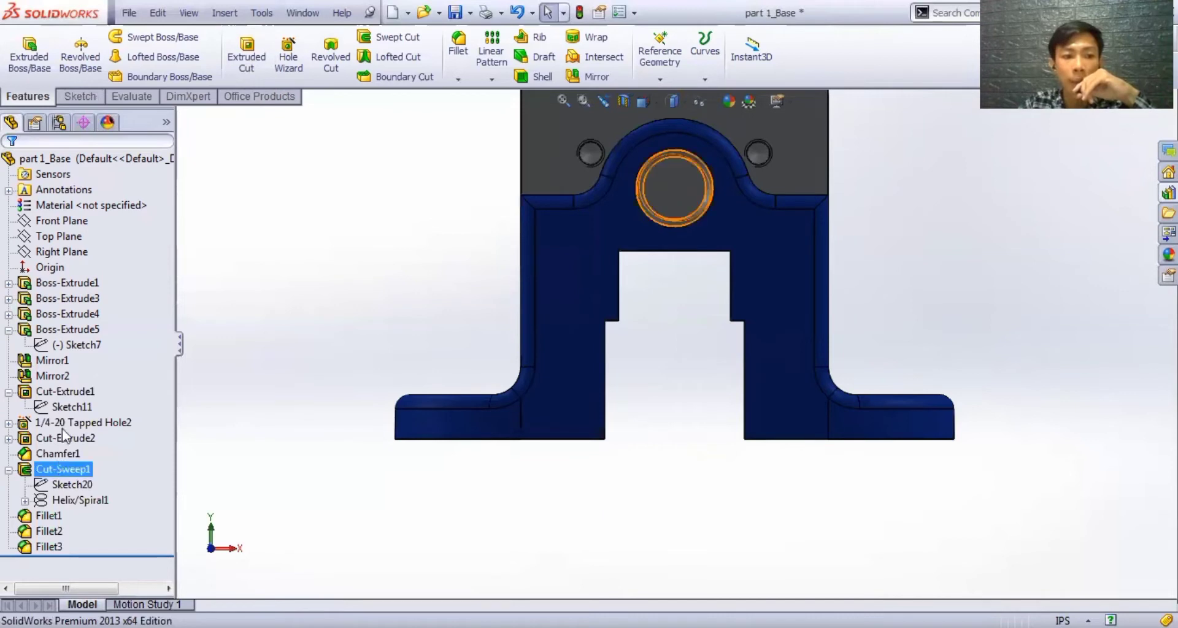
pyautogui.click(62, 392)
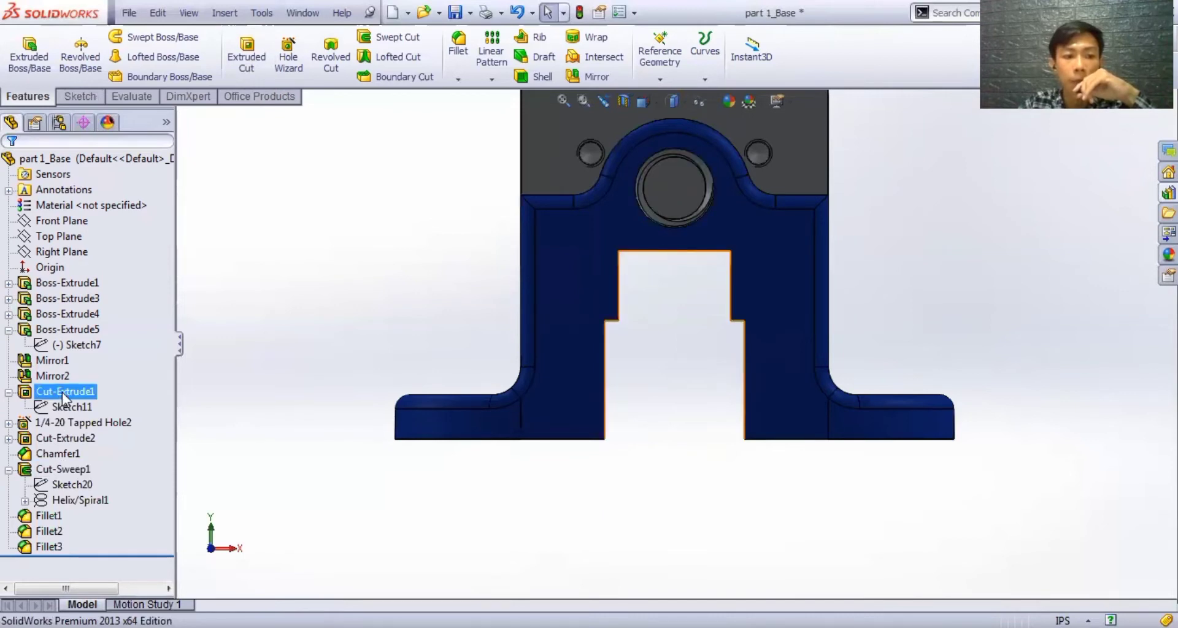
pyautogui.rightClick(64, 398)
pyautogui.click(76, 331)
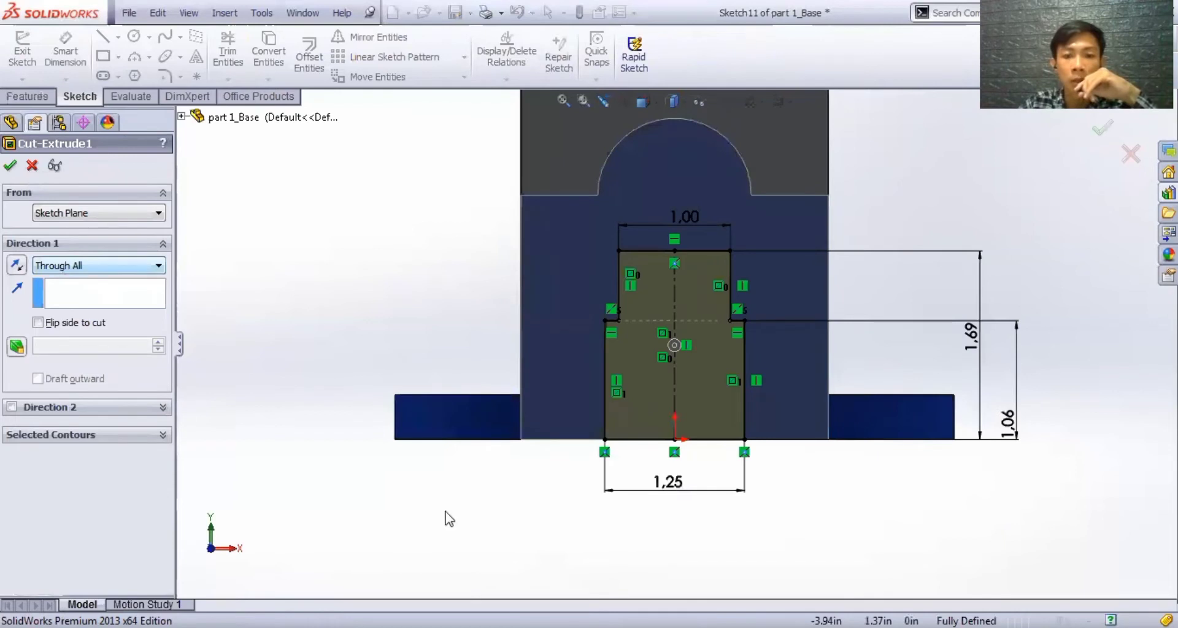
pyautogui.moveTo(464, 448); pyautogui.dragTo(598, 519, button='middle')
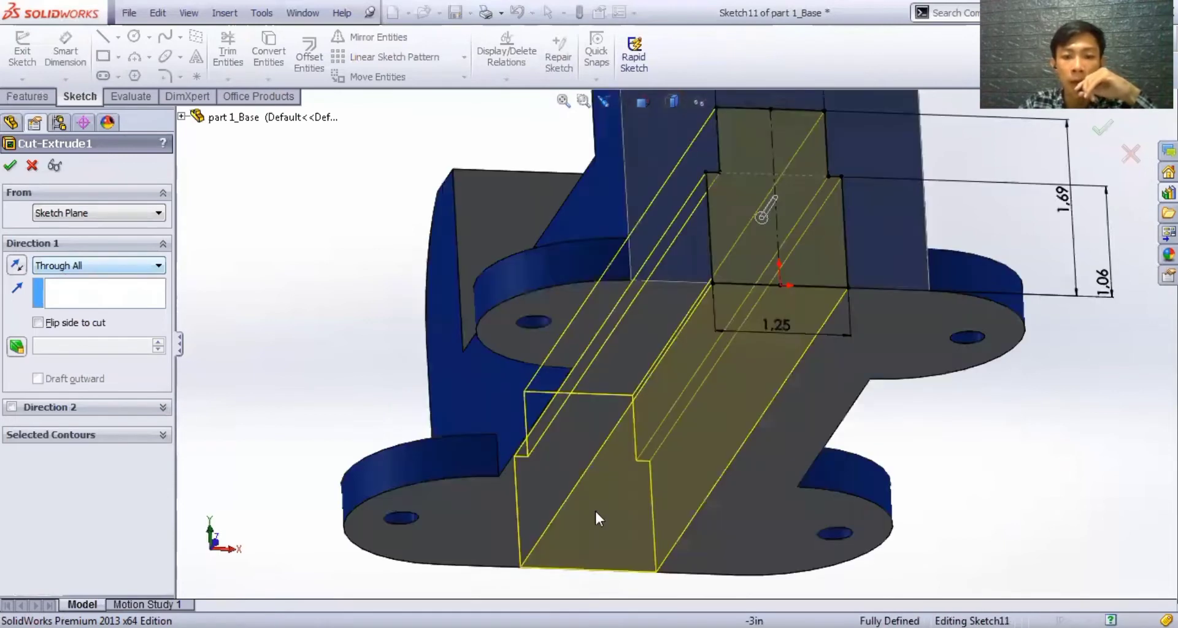
pyautogui.moveTo(546, 564)
pyautogui.mouseDown(button='middle')
pyautogui.moveTo(378, 377)
pyautogui.moveTo(333, 436)
pyautogui.mouseUp(button='middle')
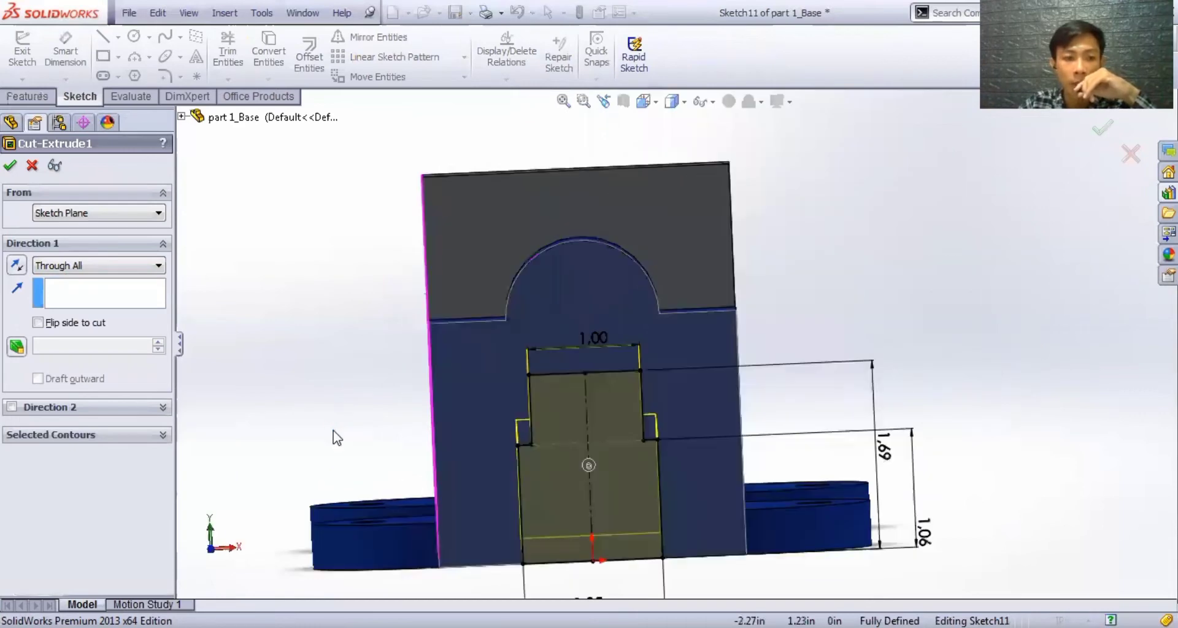
pyautogui.click(10, 167)
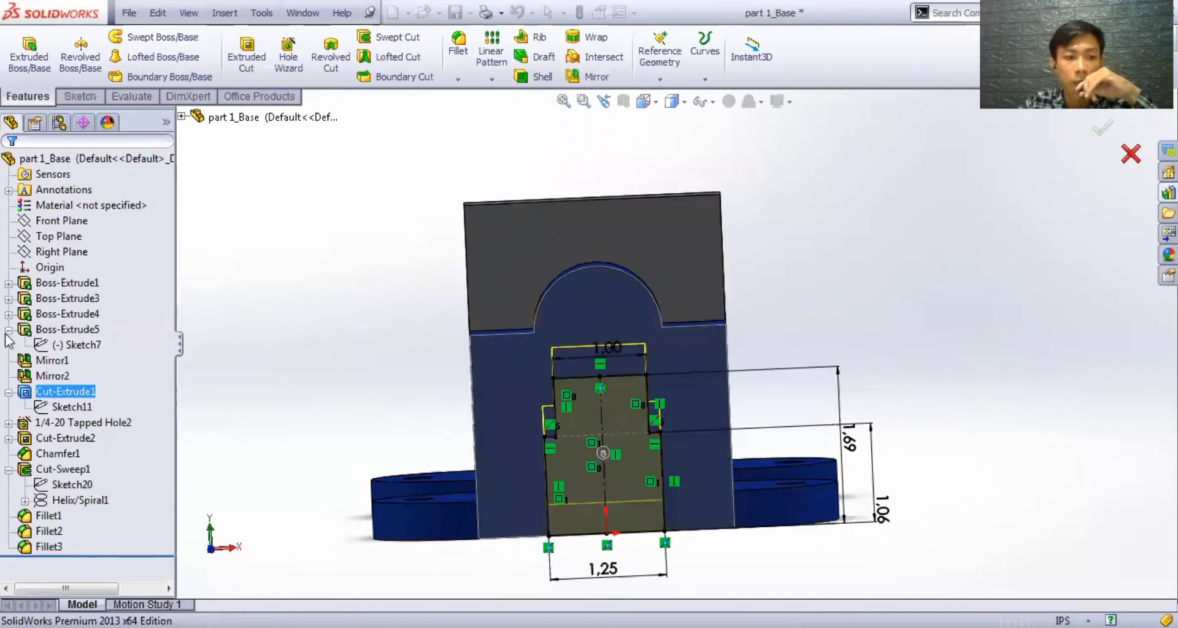
# - Collapse Boss-Extrude5 and Cut-Extrude1, expand the 1/4-20 tapped hole feature, and inspect its two holes on the jaw face
pyautogui.click(7, 332)
pyautogui.click(8, 377)
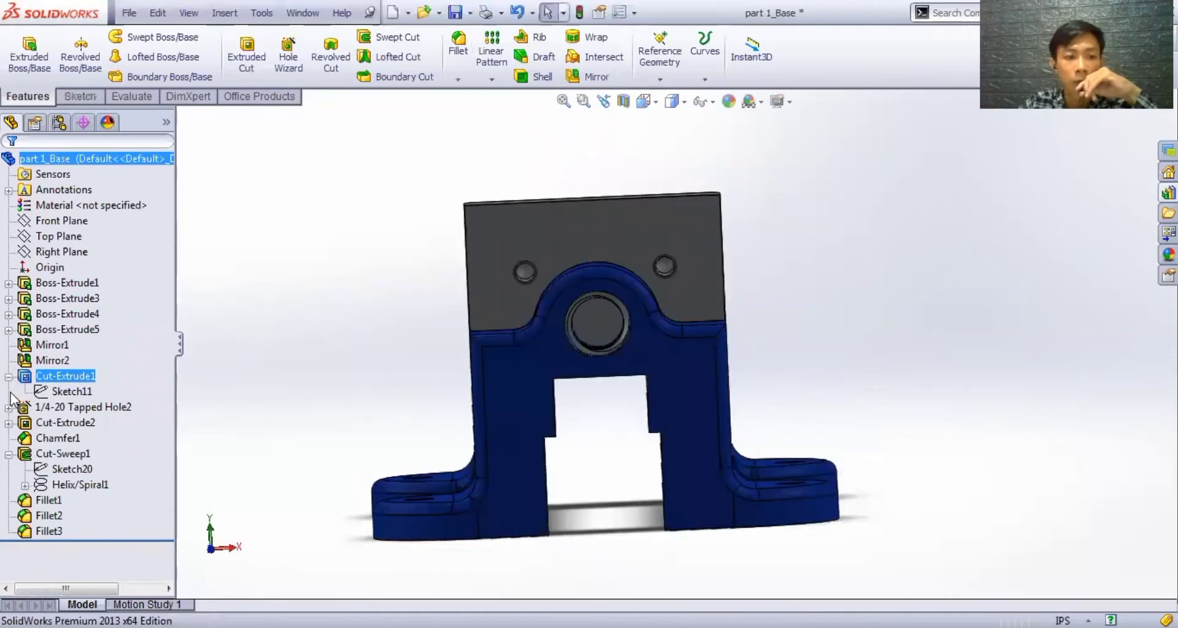
pyautogui.click(10, 393)
pyautogui.click(69, 393)
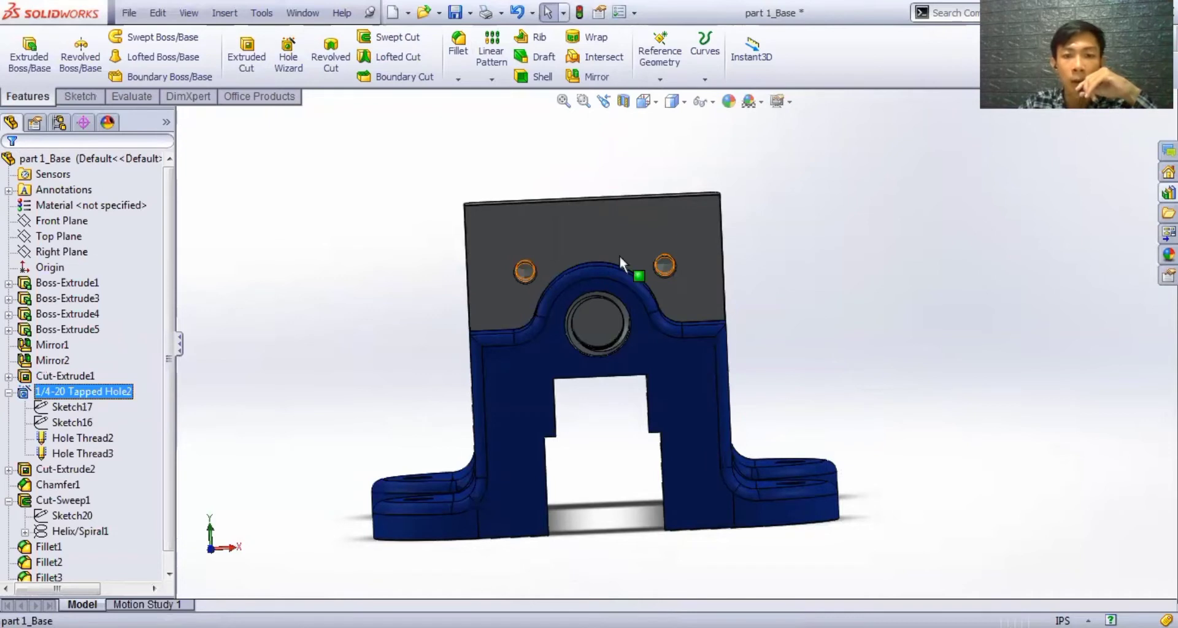
pyautogui.moveTo(594, 184); pyautogui.dragTo(599, 197, button='middle')
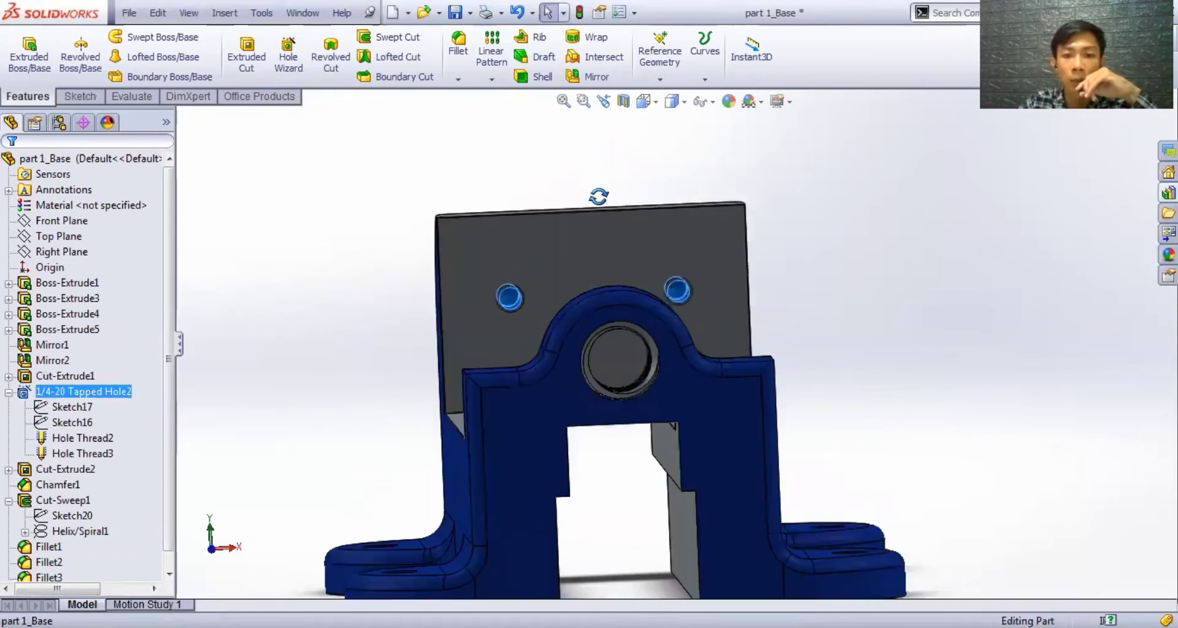
pyautogui.moveTo(500, 242); pyautogui.dragTo(506, 260, button='middle')
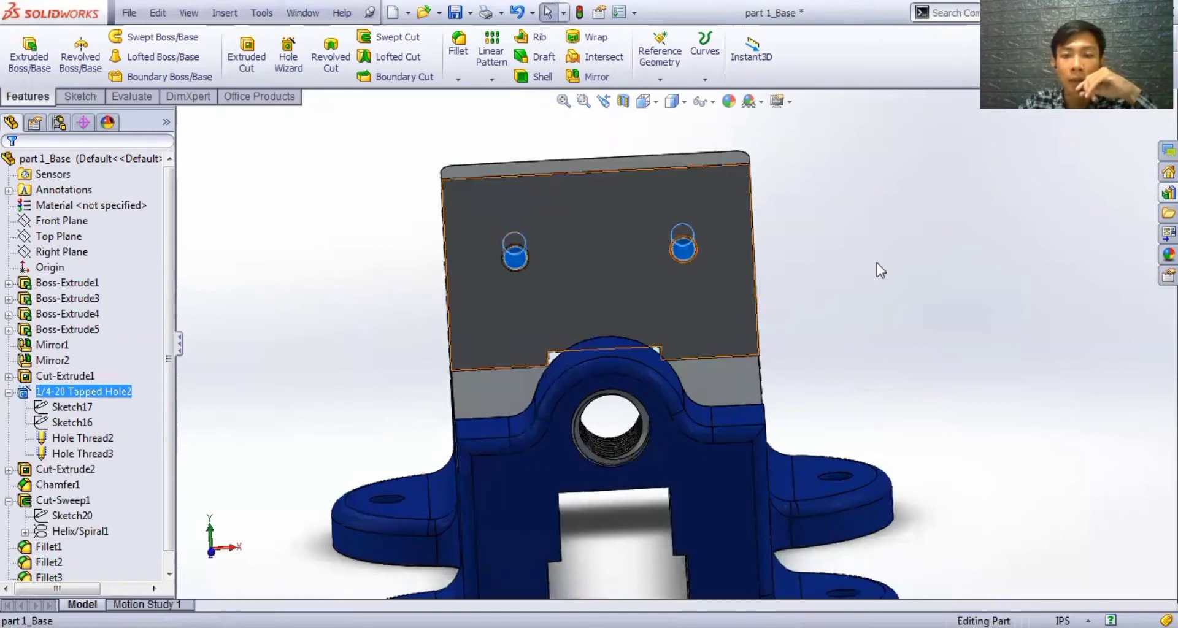
pyautogui.moveTo(888, 264); pyautogui.dragTo(571, 249, button='middle')
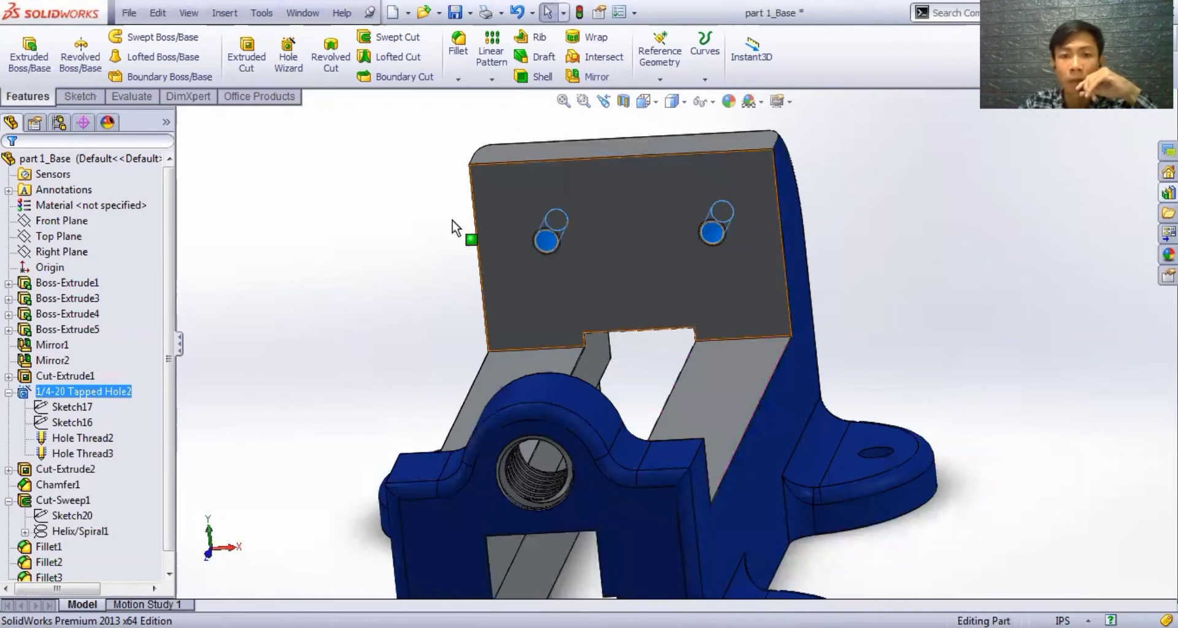
# - Open Sketch17 of the tapped hole feature, examine the dimensions positioning the hole centres on the jaw face, and exit the sketch
pyautogui.click(71, 407)
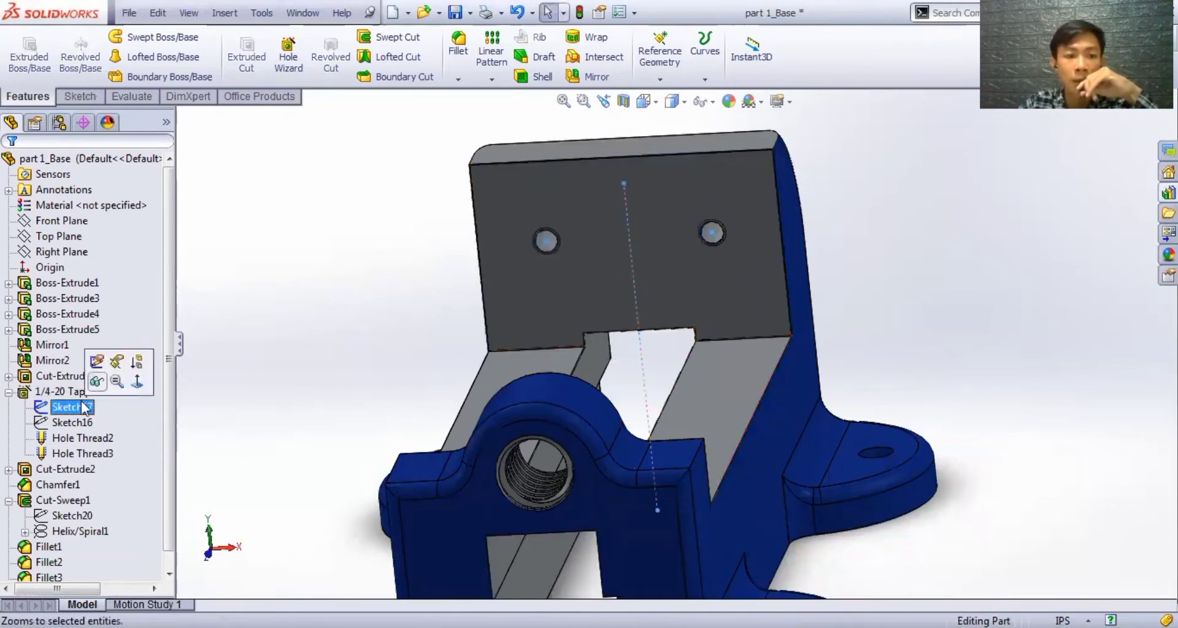
pyautogui.hotkey('ctrl', '8')
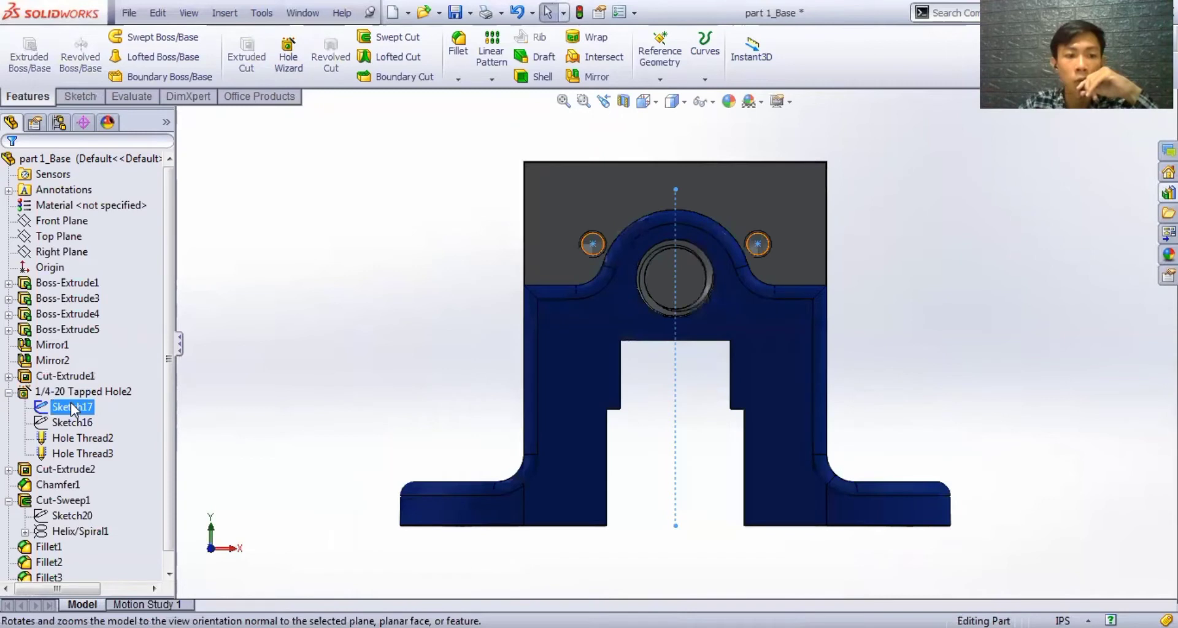
pyautogui.click(83, 351)
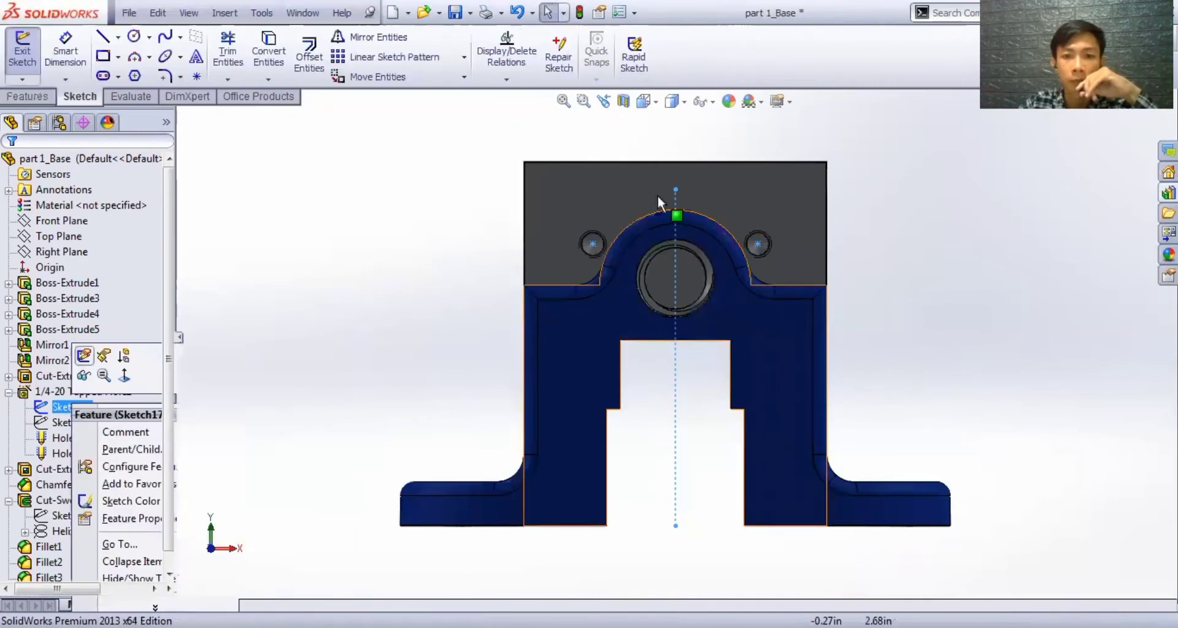
pyautogui.moveTo(632, 161)
pyautogui.mouseDown(button='middle')
pyautogui.moveTo(640, 203)
pyautogui.moveTo(697, 300)
pyautogui.mouseUp(button='middle')
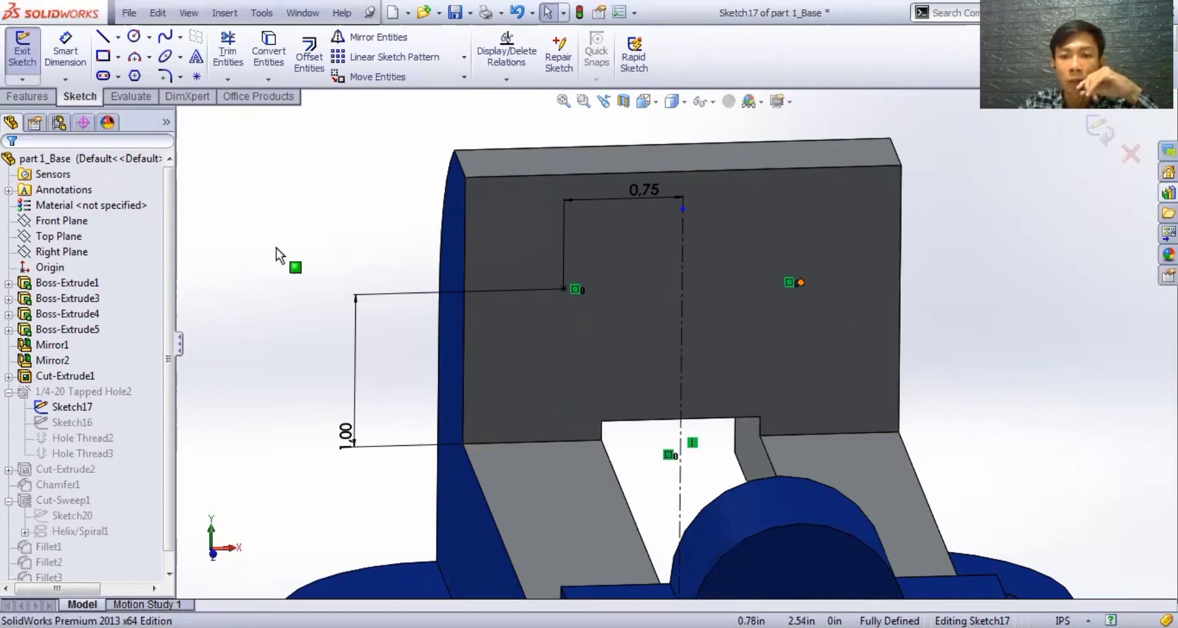
pyautogui.doubleClick(329, 262)
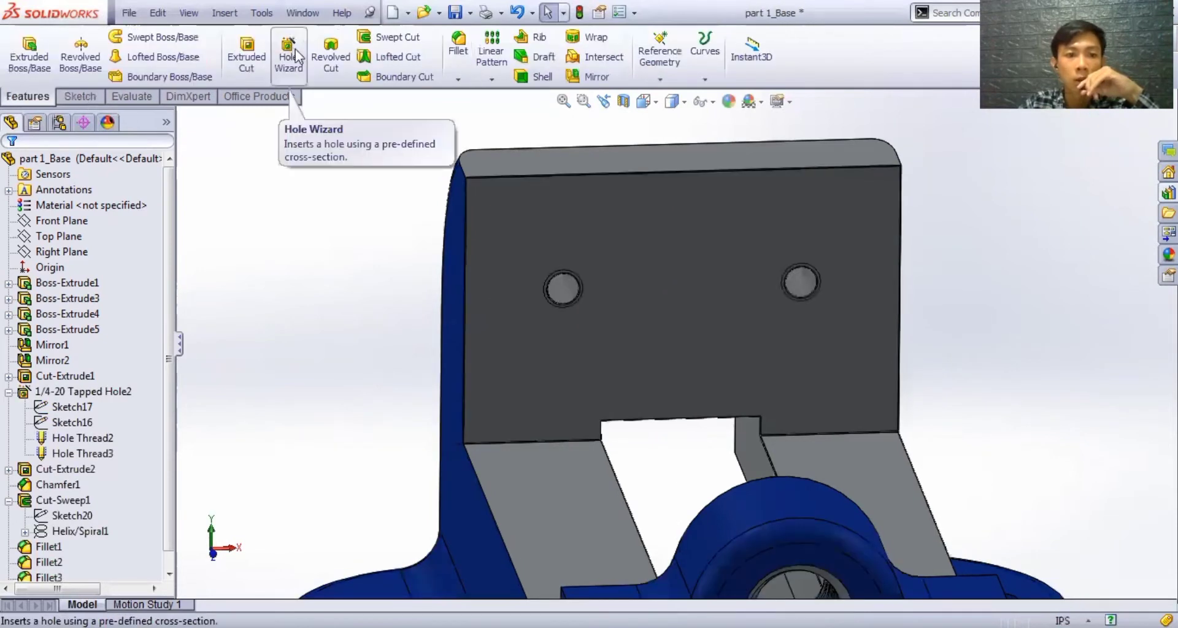
pyautogui.click(71, 408)
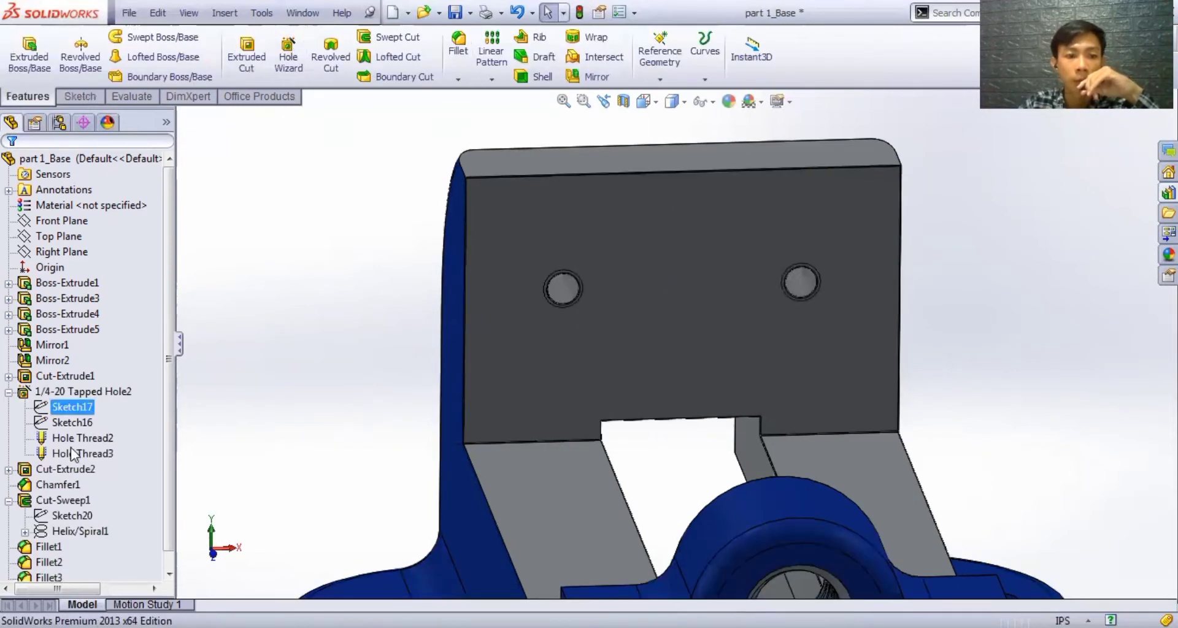
# - Open the definition of Hole Thread2 to examine its cosmetic thread settings, and close it without changes
pyautogui.click(77, 438)
pyautogui.rightClick(73, 441)
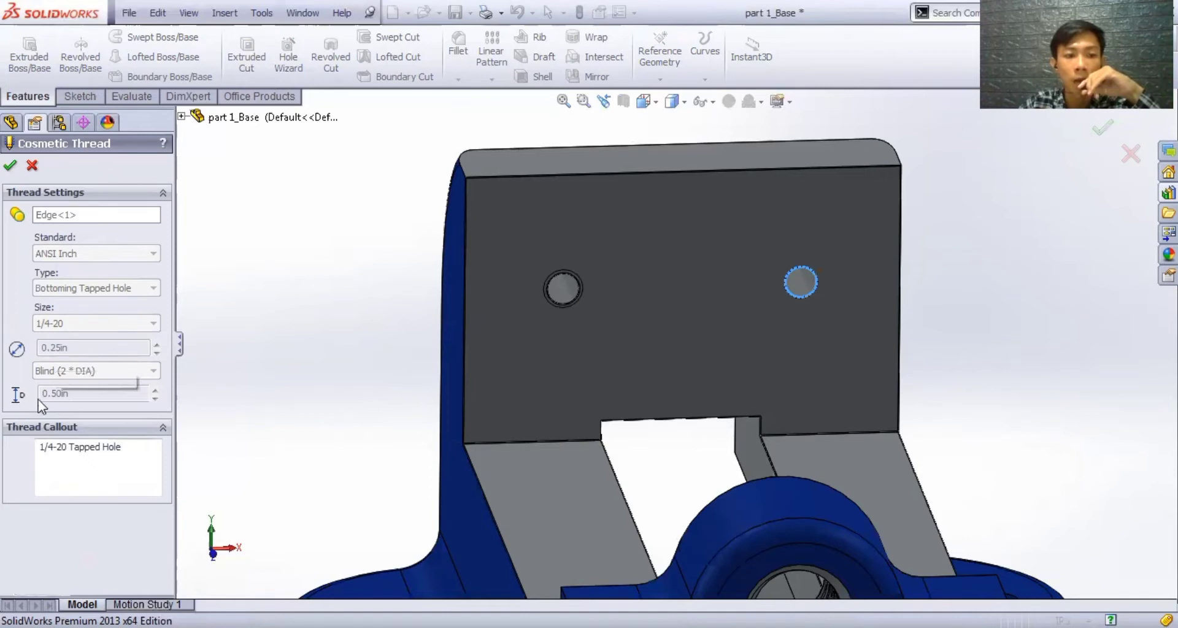
pyautogui.click(13, 172)
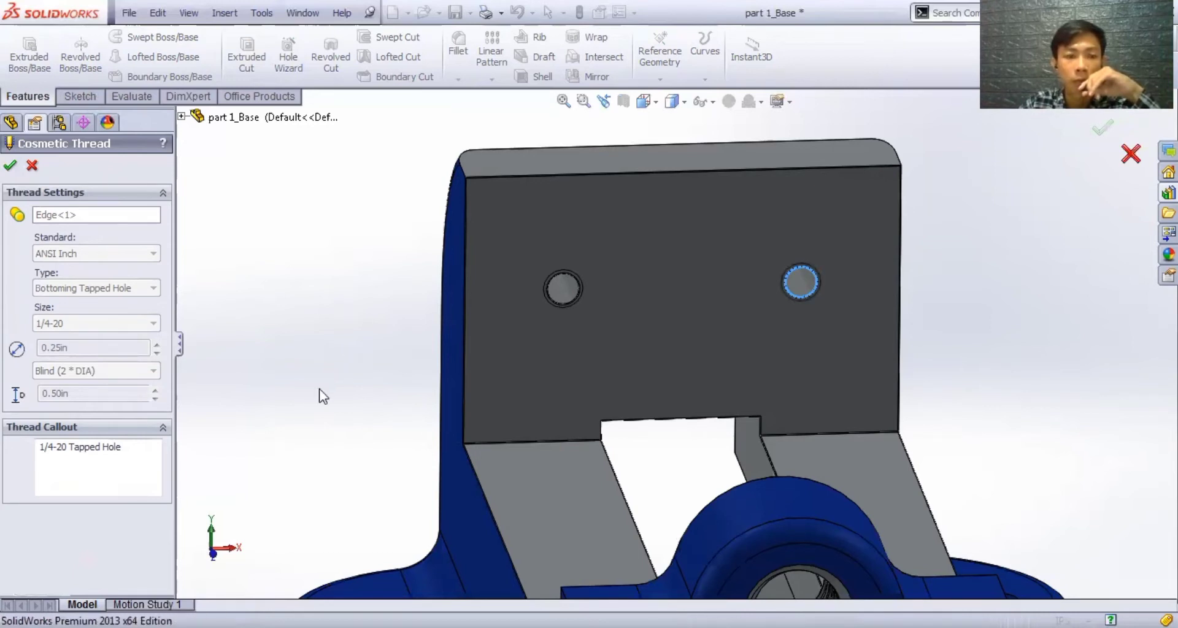
pyautogui.scroll(-2, 72, 477)
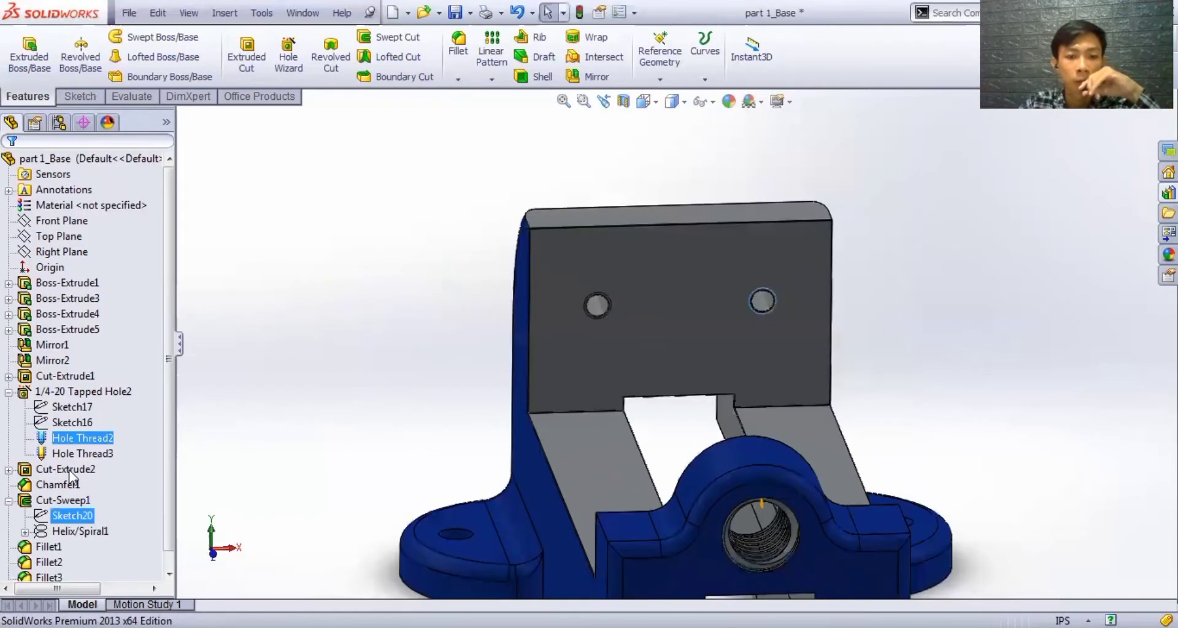
# - Collapse the 1/4-20 tapped hole feature, expand Cut-Extrude2, and inspect its Sketch18 circle on the front boss
pyautogui.click(22, 395)
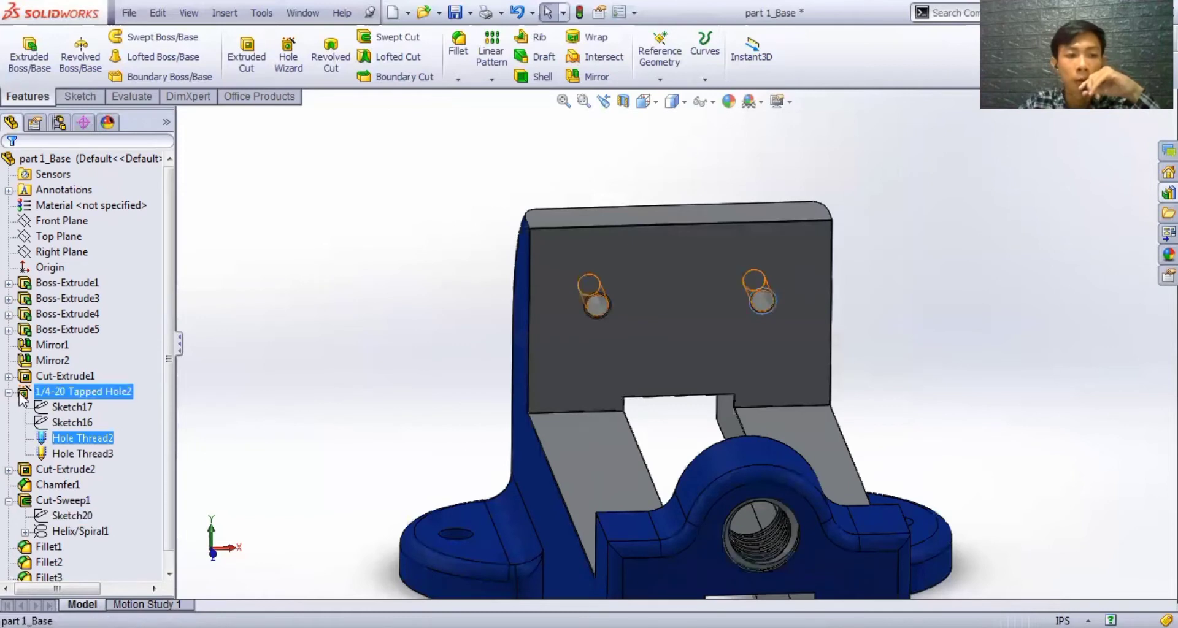
pyautogui.click(8, 394)
pyautogui.click(8, 407)
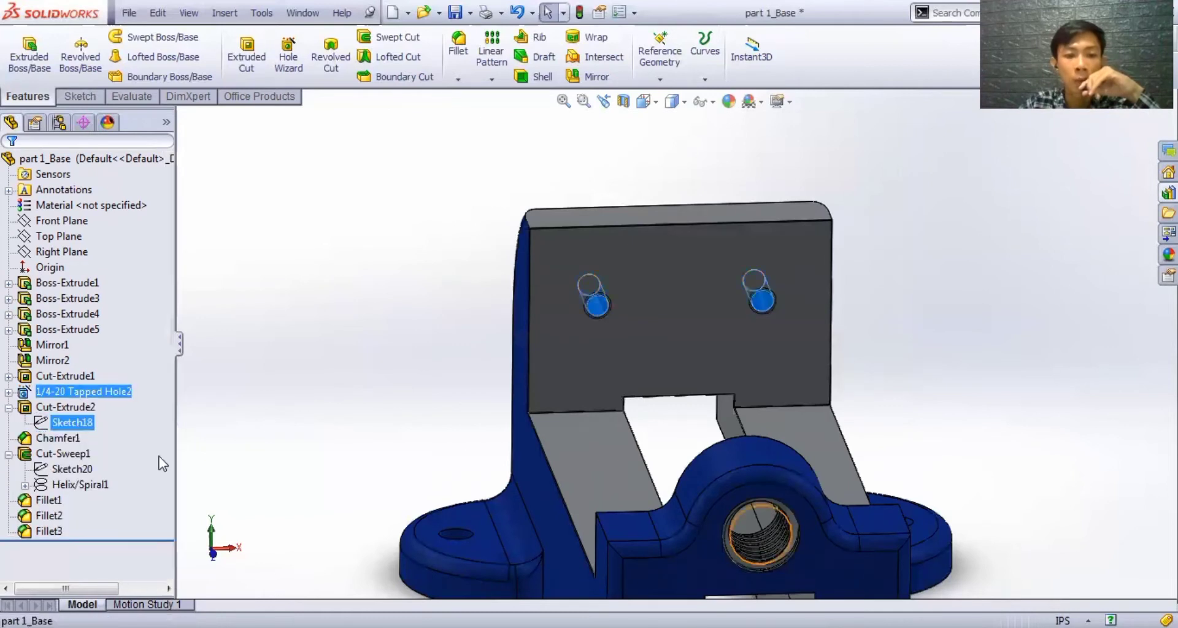
pyautogui.scroll(2, 418, 515)
pyautogui.scroll(-1, 767, 537)
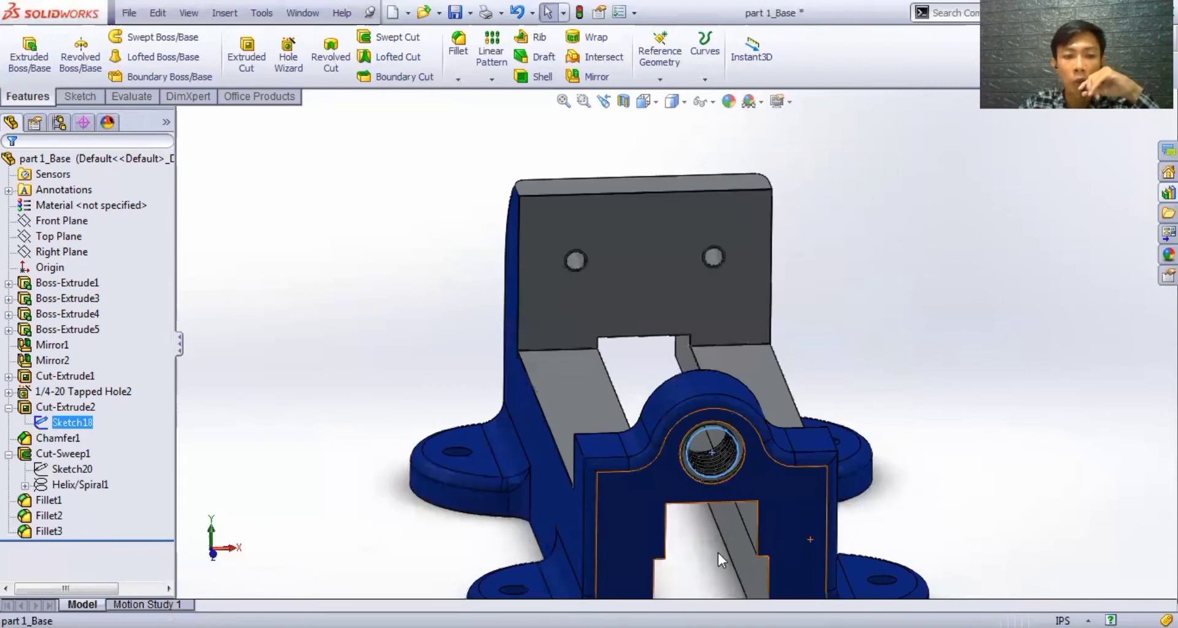
pyautogui.moveTo(720, 557); pyautogui.dragTo(707, 520, button='middle')
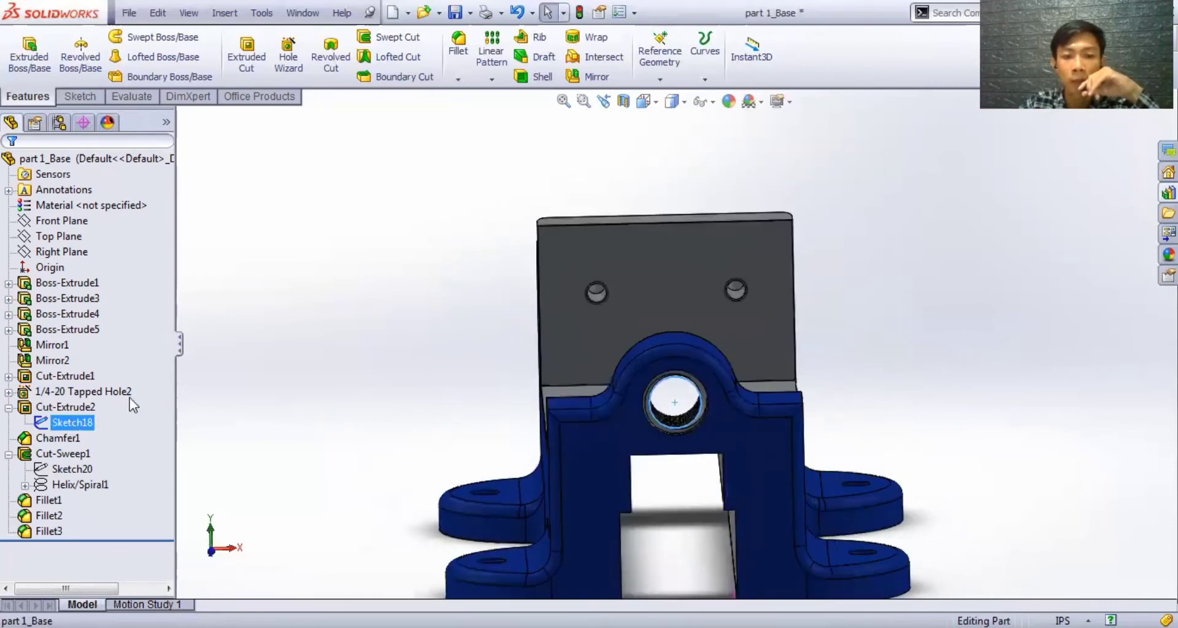
# - Open Sketch18 of Cut-Extrude2 face-on, examine the circle's diameter and height dimensions, and exit the sketch
pyautogui.hotkey('ctrl', '8')
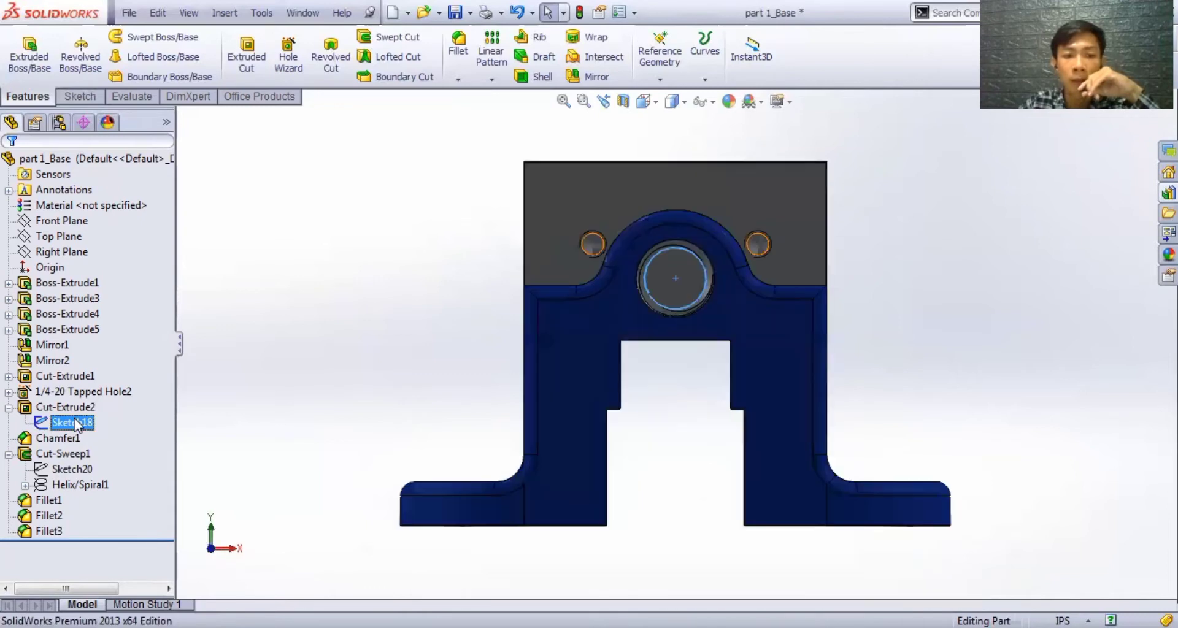
pyautogui.rightClick(74, 423)
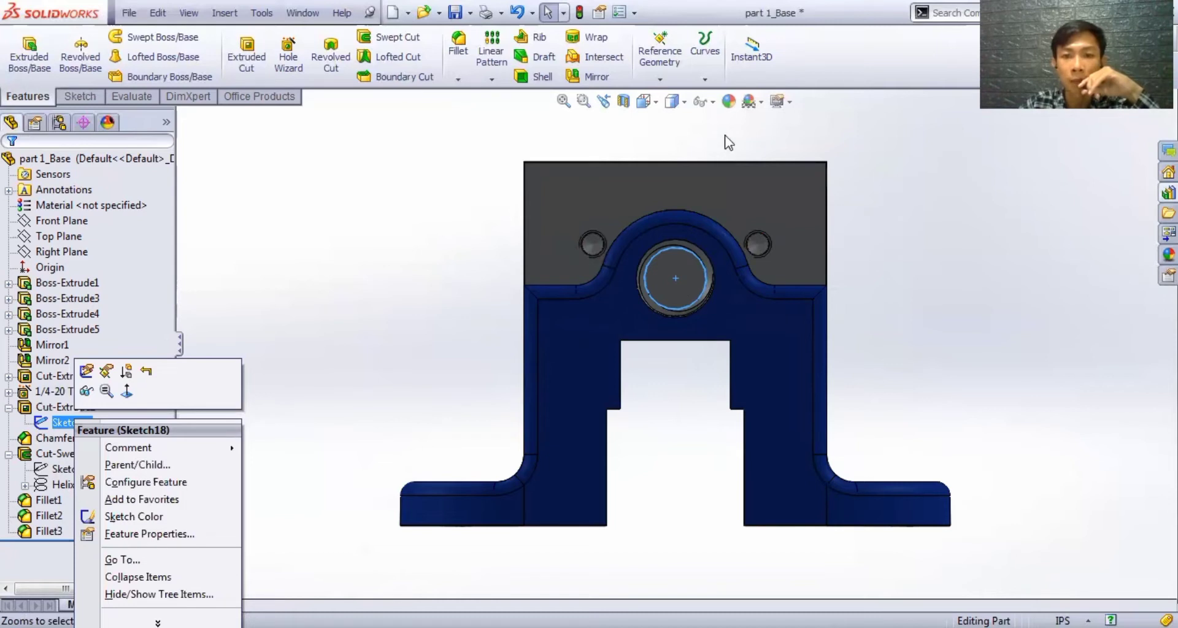
pyautogui.click(86, 371)
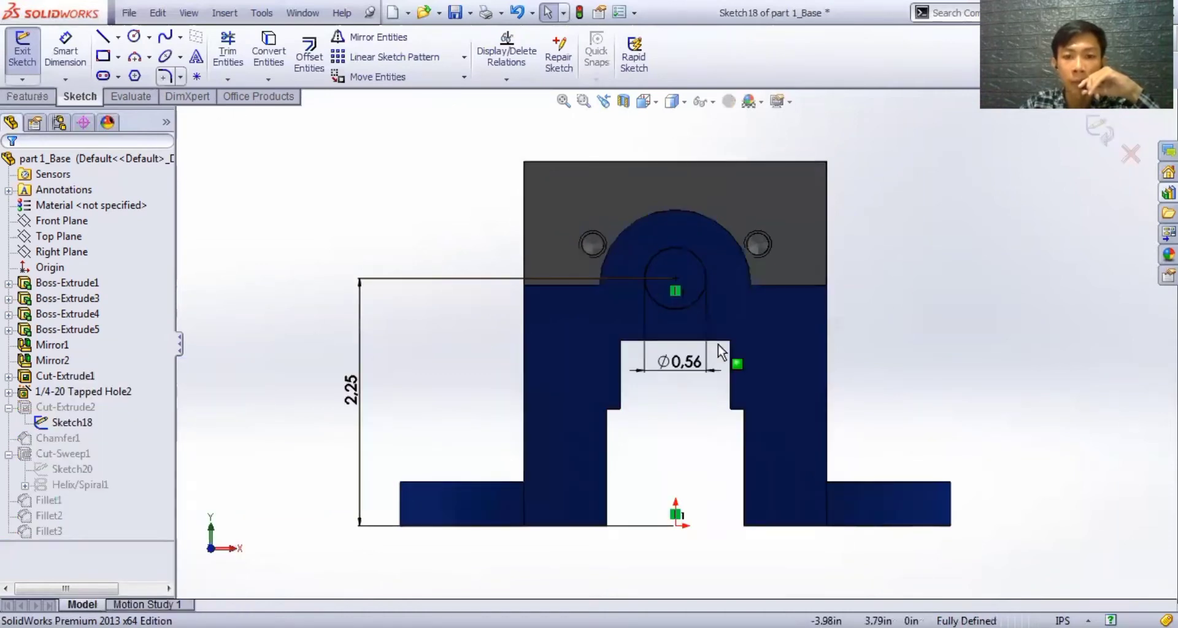
pyautogui.scroll(-1, 679, 445)
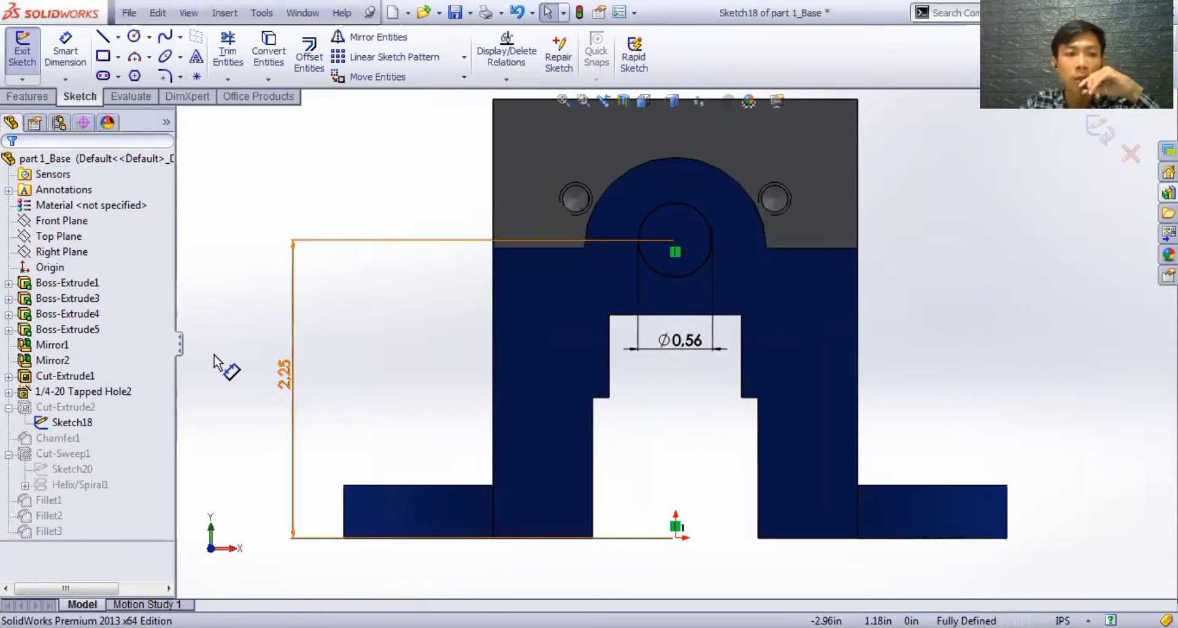
pyautogui.click(1095, 134)
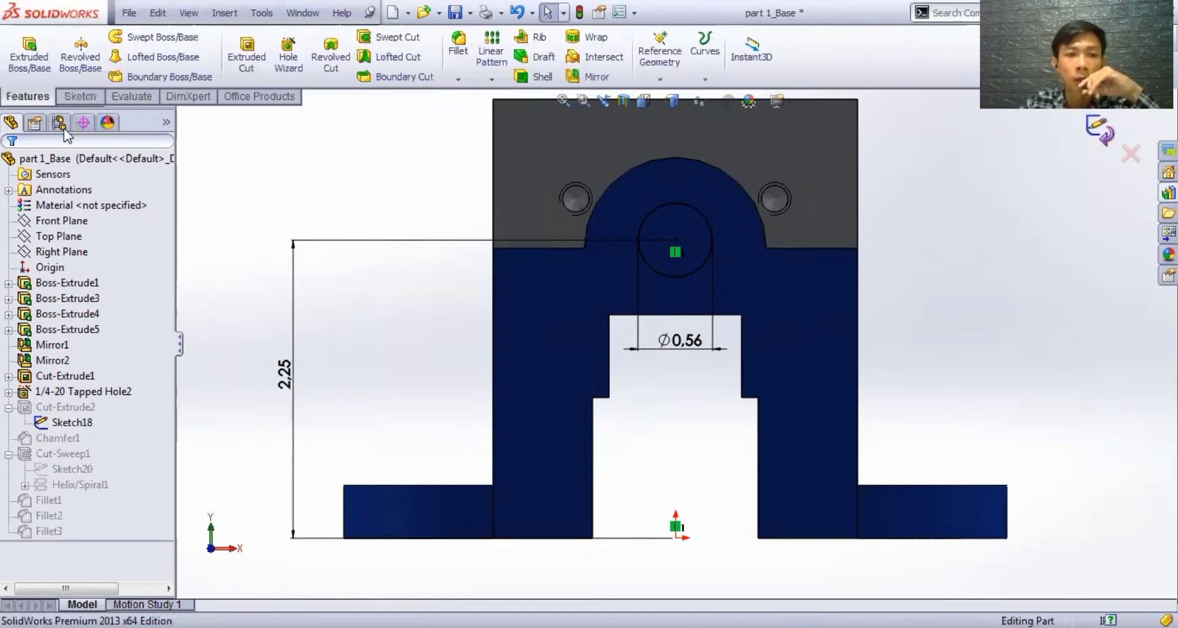
# - Open the definition of Cut-Extrude2, examine its end condition and cut preview through the boss, and close it without changes
pyautogui.click(63, 408)
pyautogui.rightClick(63, 408)
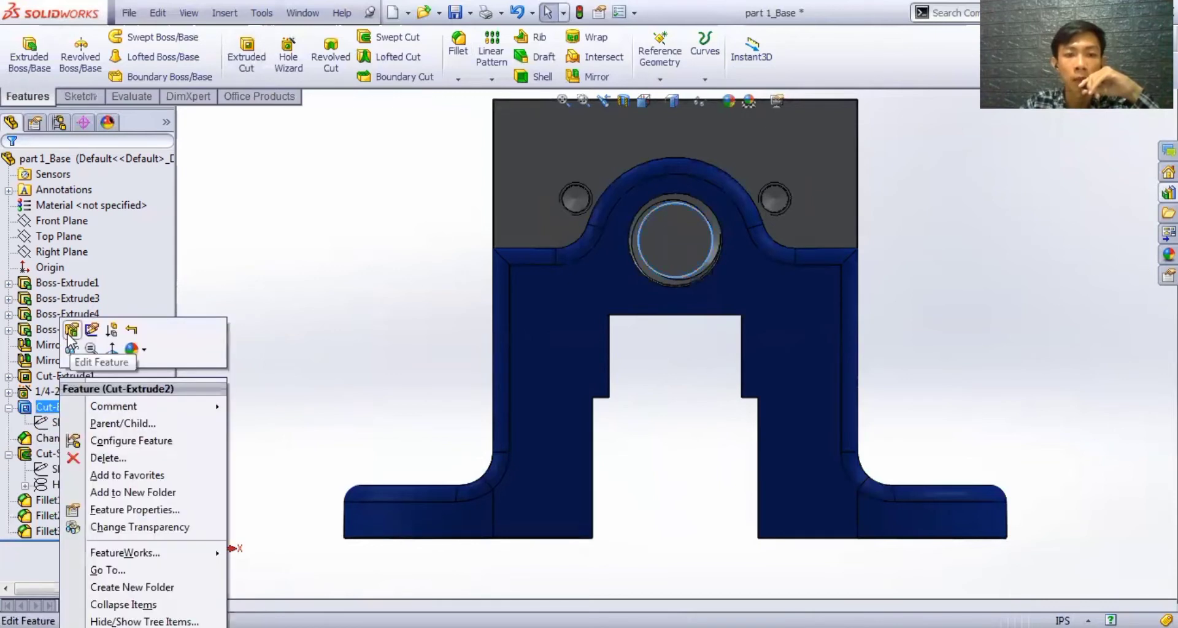
pyautogui.click(67, 334)
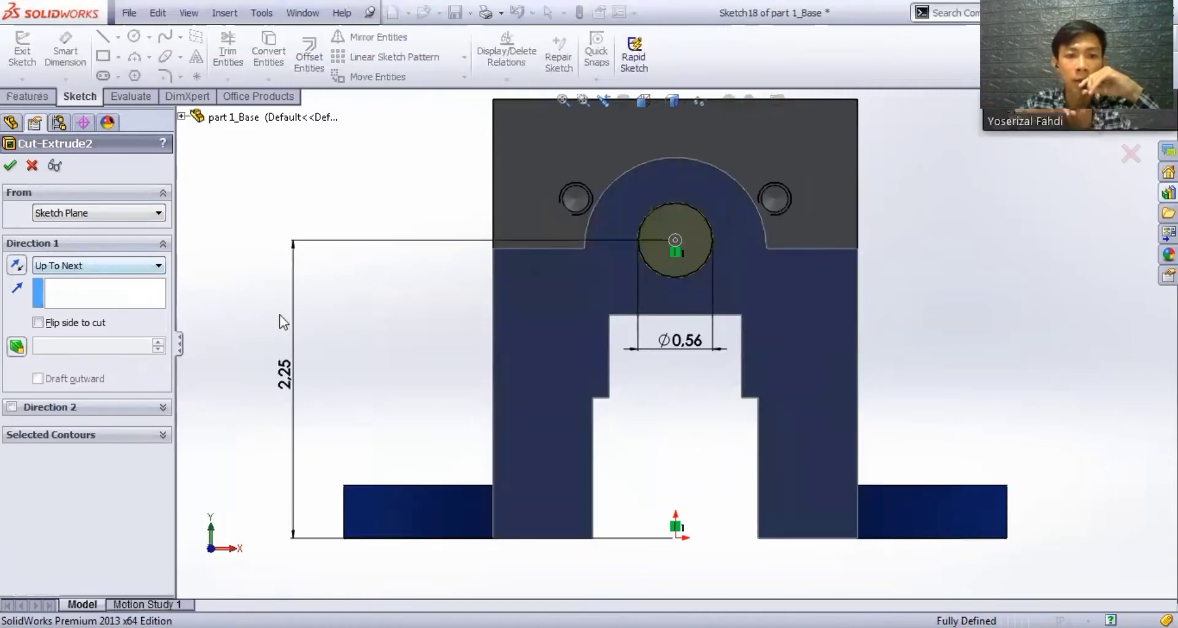
pyautogui.moveTo(275, 378); pyautogui.dragTo(293, 434, button='middle')
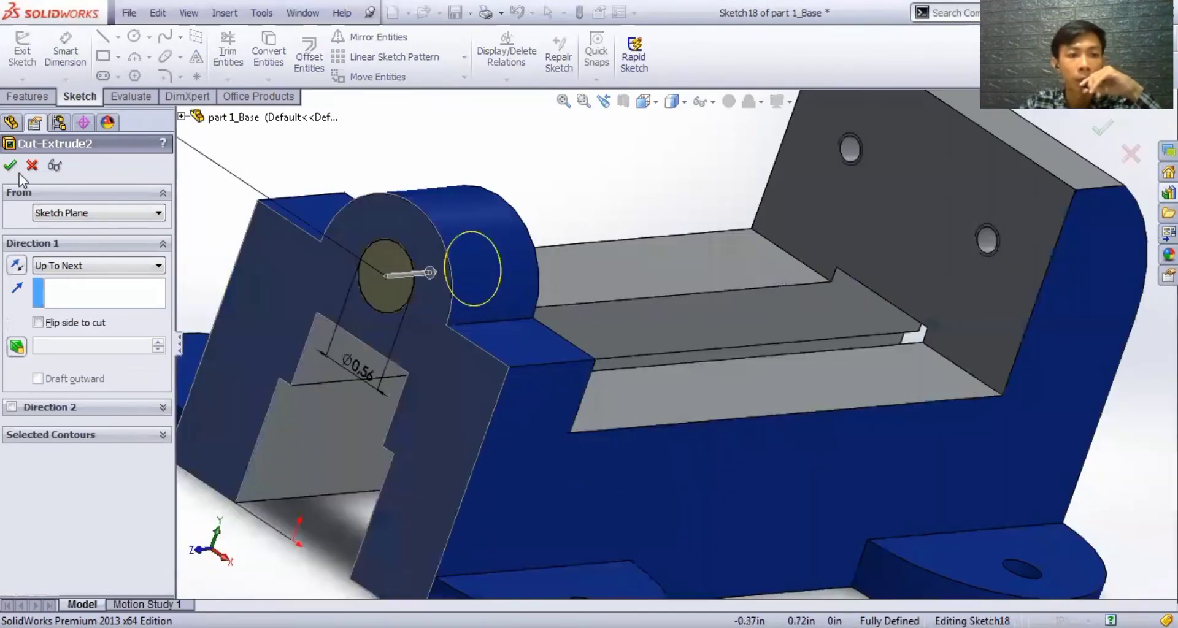
pyautogui.click(1112, 156)
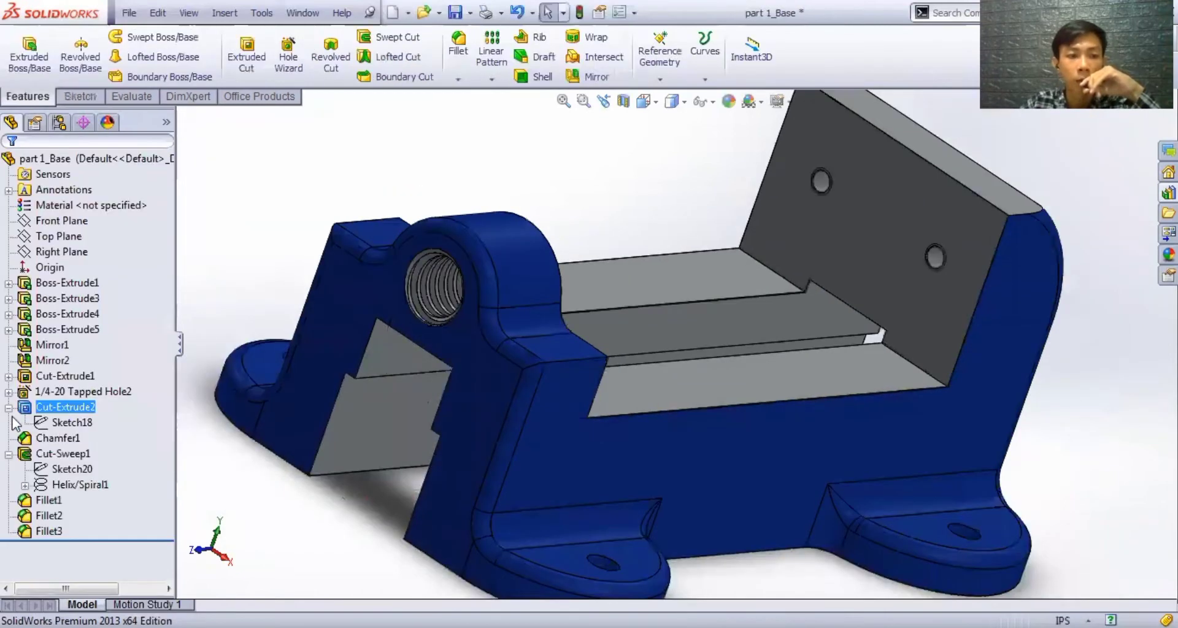
# - Collapse Cut-Extrude2, open the definition of Chamfer1 to examine its distance and angle on the bore, and close it without changes
pyautogui.click(9, 408)
pyautogui.click(48, 423)
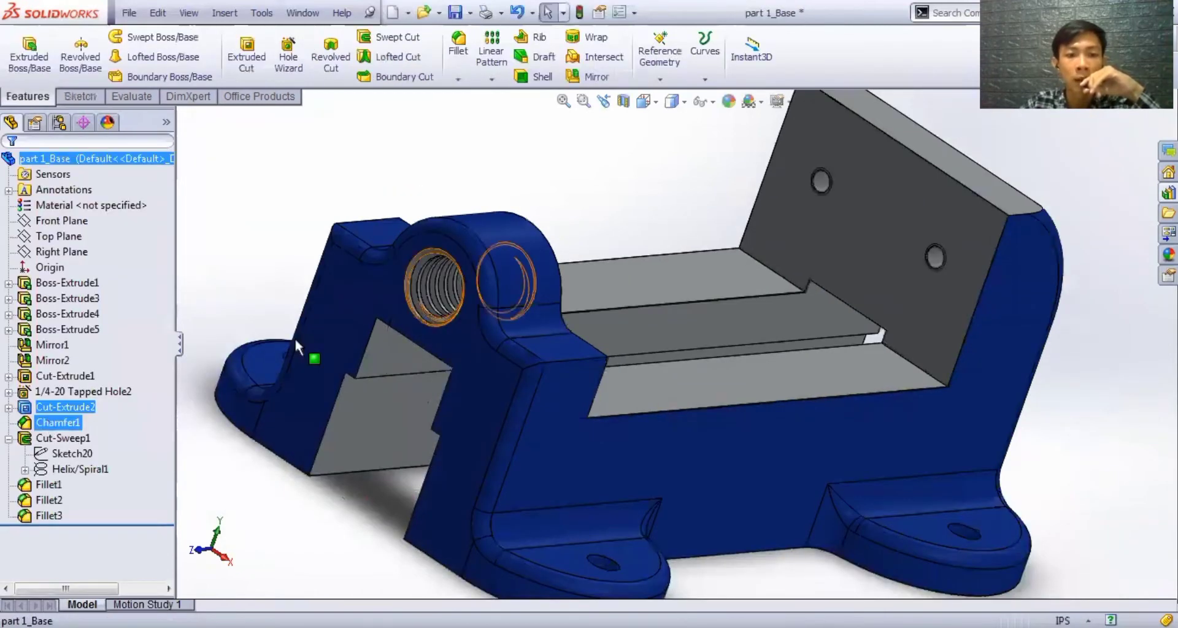
pyautogui.scroll(-3, 531, 254)
pyautogui.scroll(-2, 518, 254)
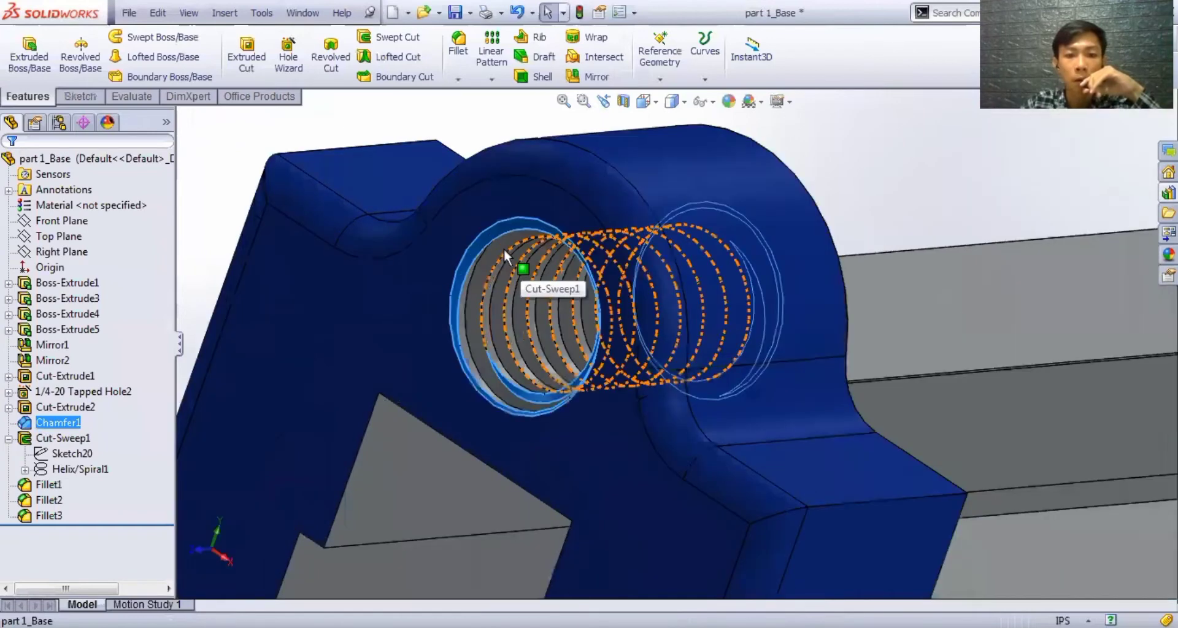
pyautogui.scroll(-2, 500, 254)
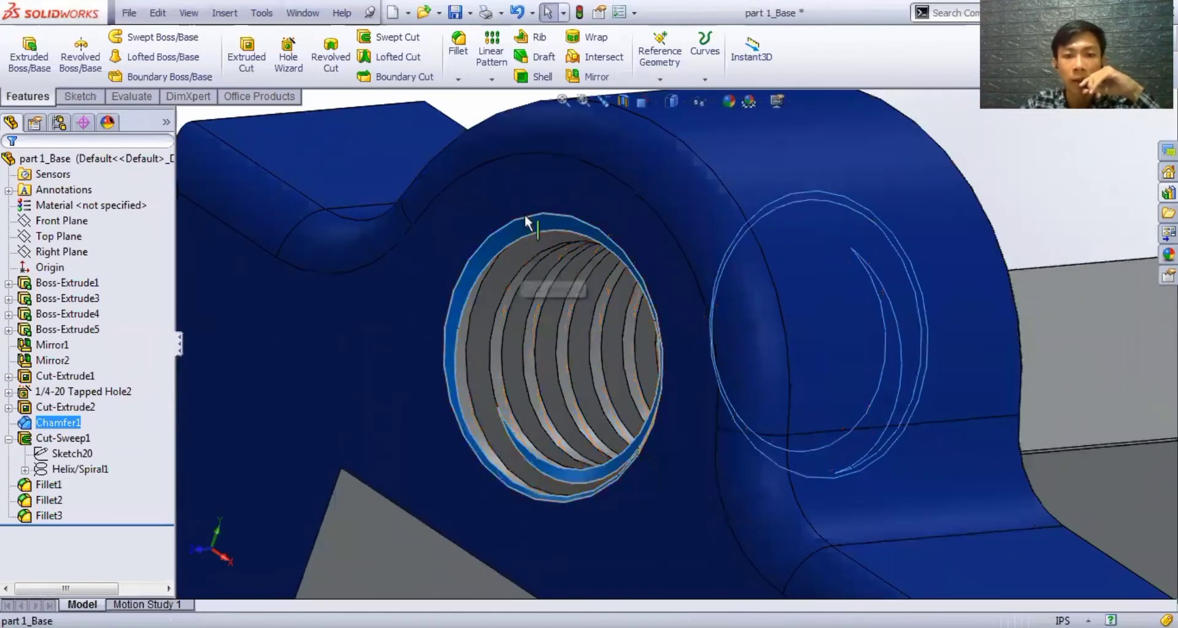
pyautogui.click(458, 79)
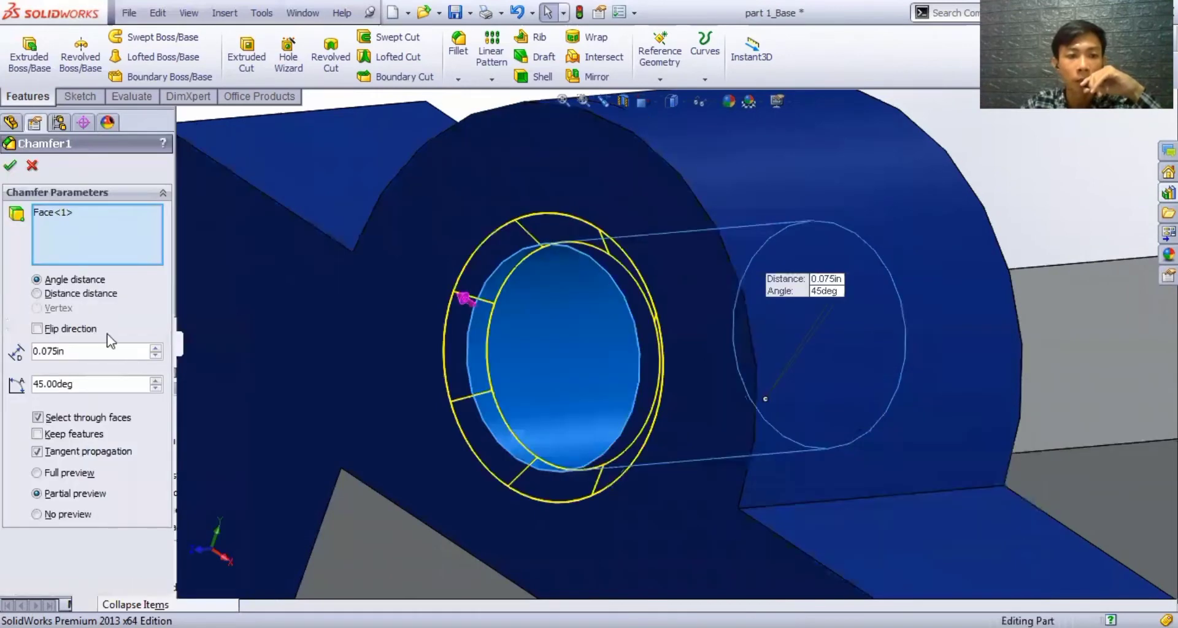
pyautogui.click(42, 364)
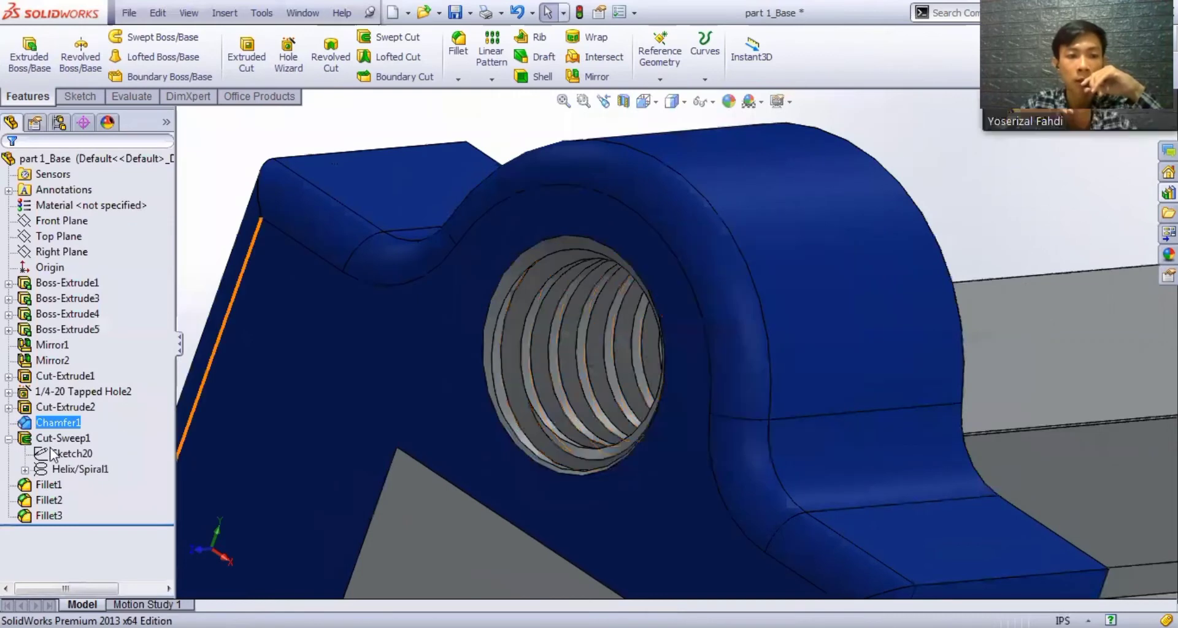
# - Inspect Cut-Sweep1 and its Helix/Spiral1 path through the threaded bore, and clear the selection
pyautogui.scroll(1, 608, 350)
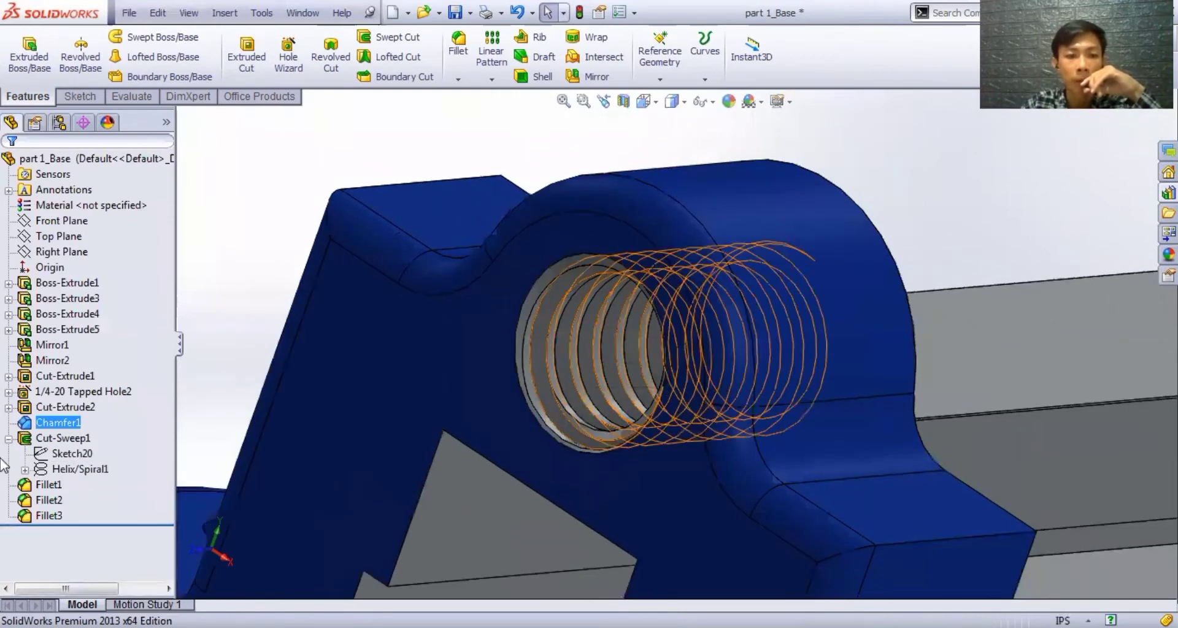
pyautogui.click(64, 440)
pyautogui.click(74, 469)
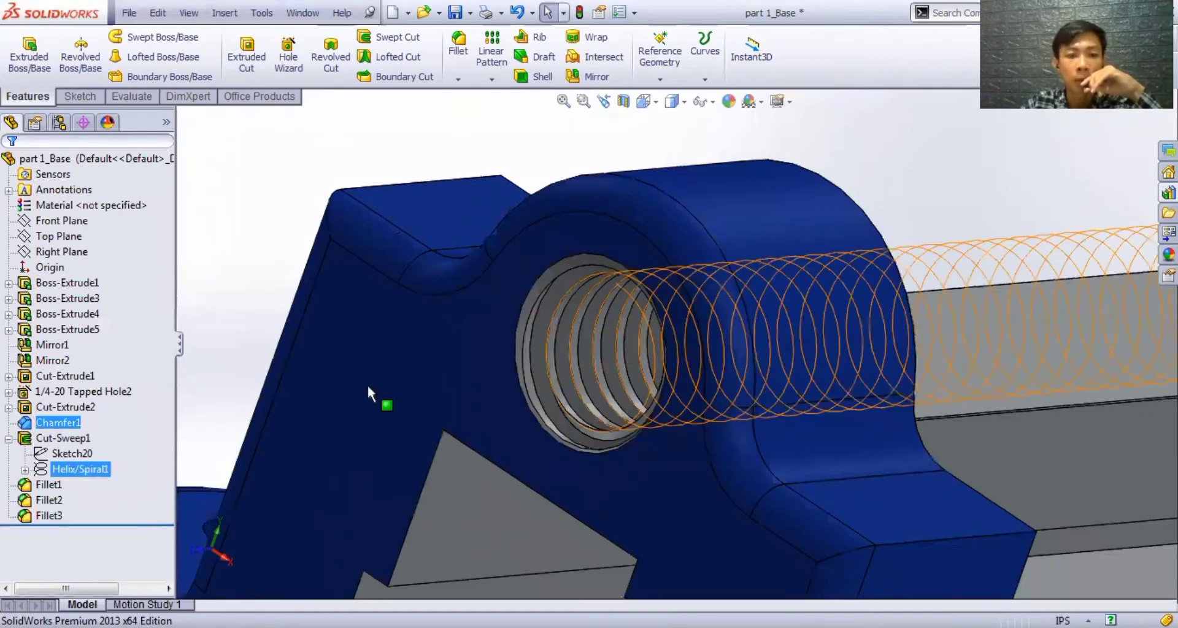
pyautogui.click(78, 475)
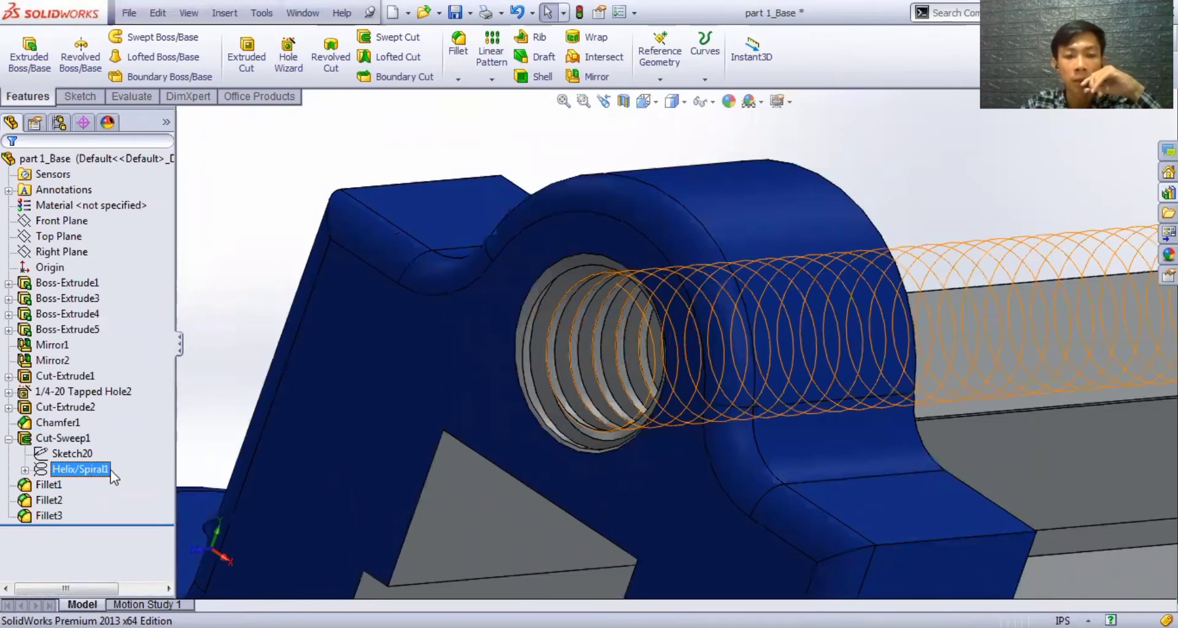
pyautogui.click(201, 370)
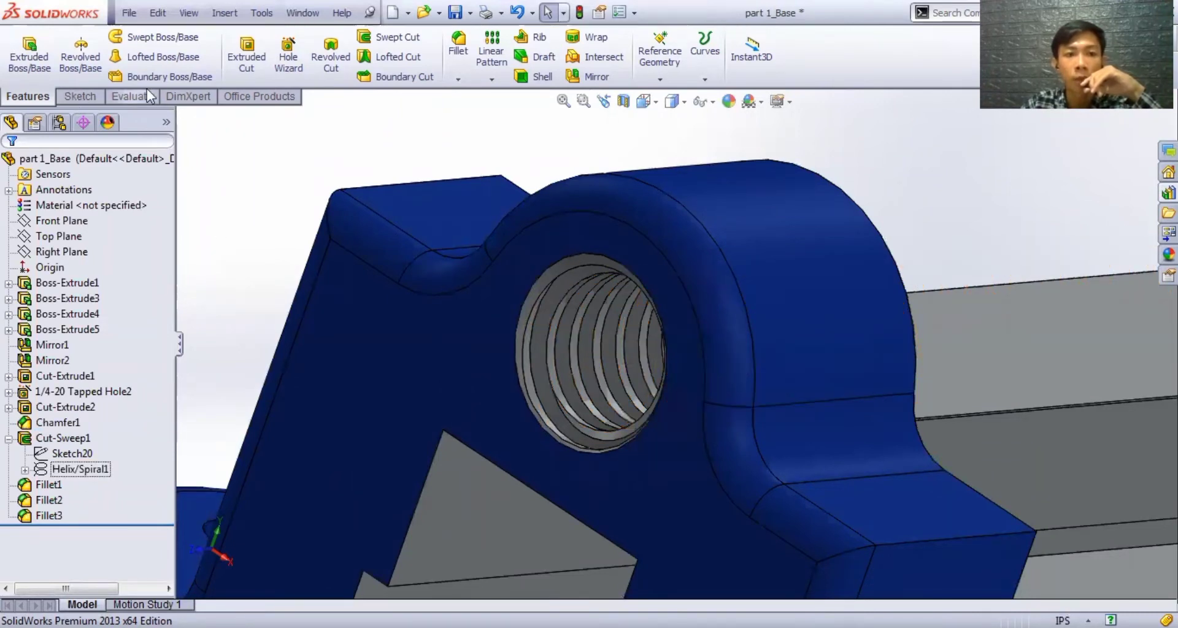
# - Locate the Convert Entities sketch tool, pick out the outer circular edge of the chamfered bore, and clear the selection
pyautogui.click(79, 97)
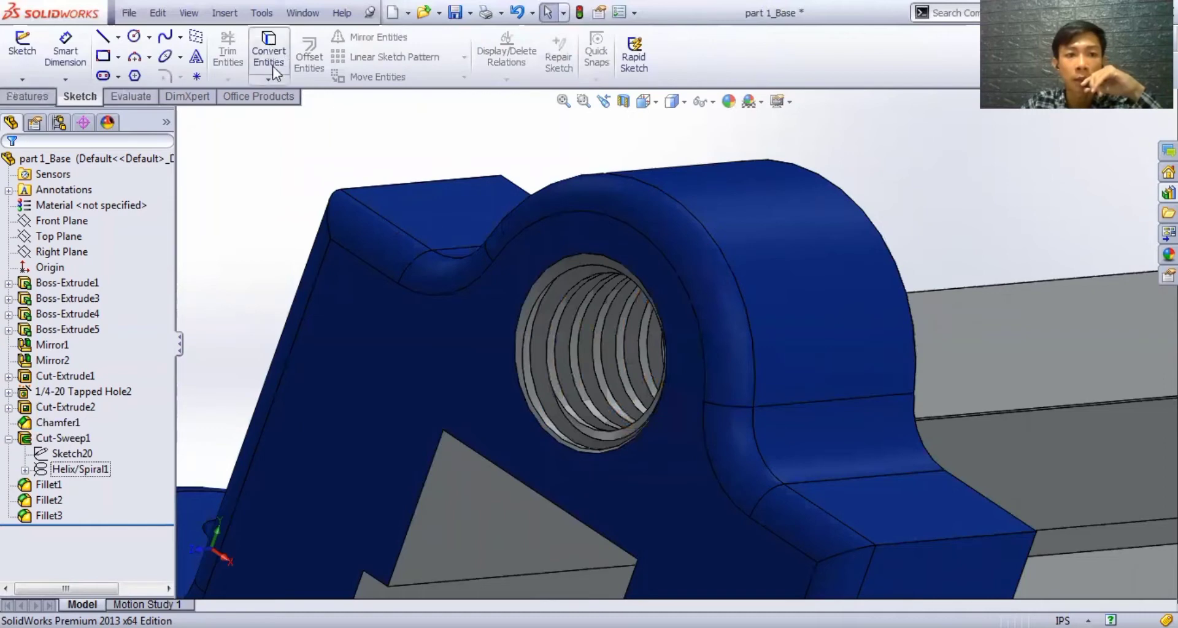
pyautogui.scroll(-2, 546, 267)
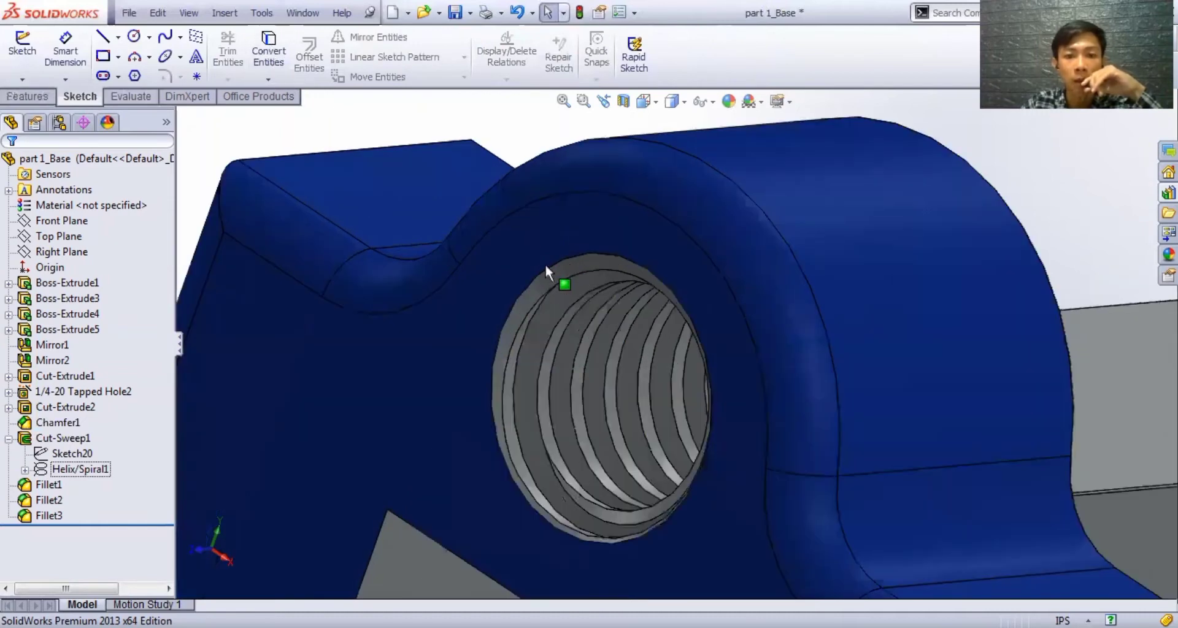
pyautogui.scroll(-2, 551, 278)
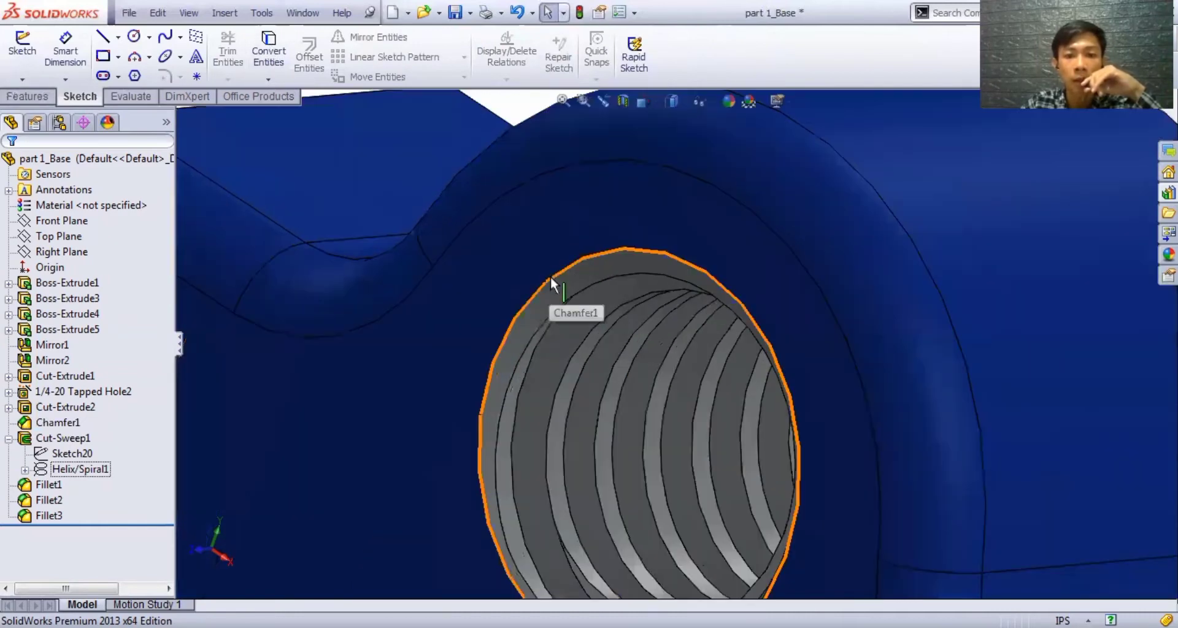
pyautogui.click(549, 276)
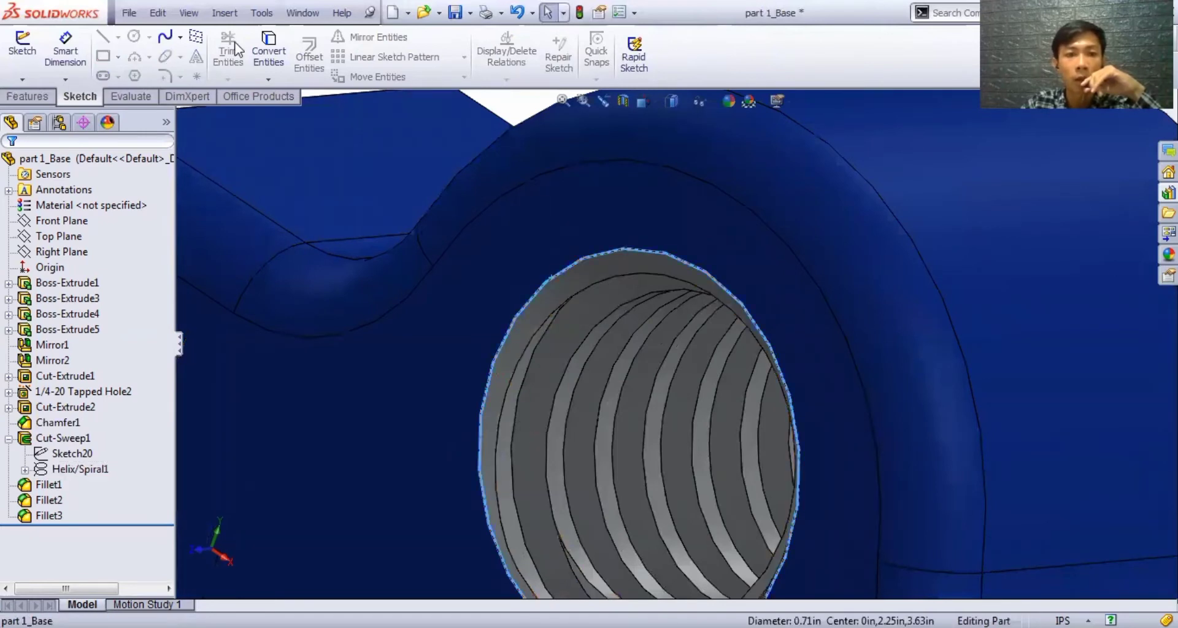
pyautogui.scroll(1, 298, 117)
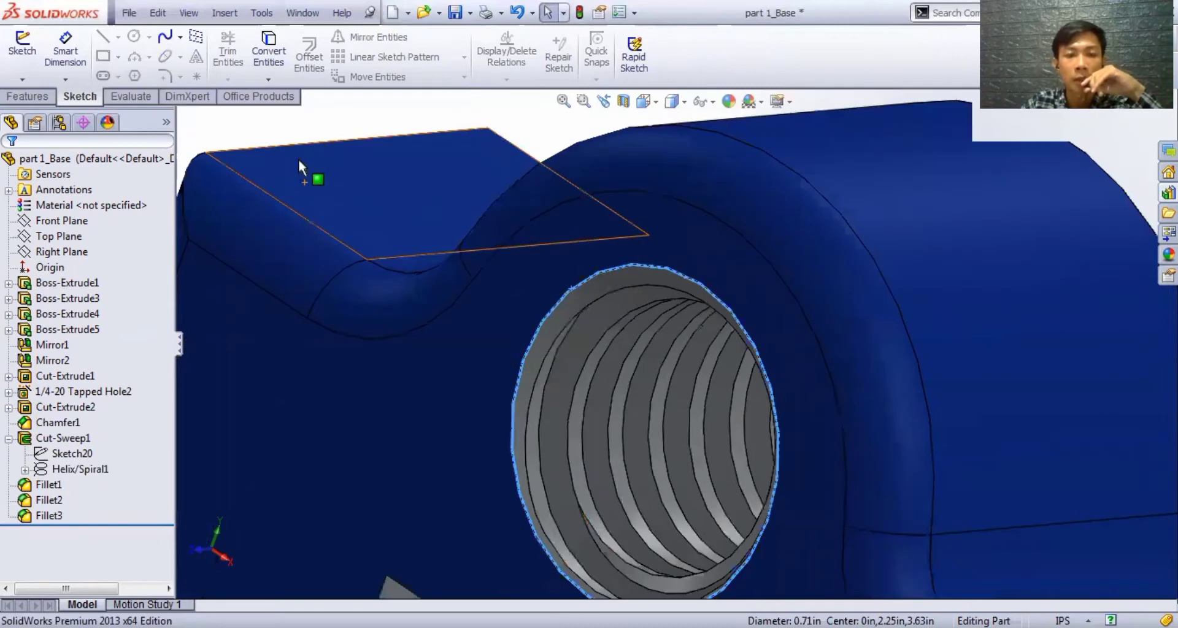
pyautogui.scroll(2, 448, 289)
pyautogui.press('Escape')
# - Select Helix/Spiral1 under Cut-Sweep1 and orient the view normal to it
pyautogui.click(85, 471)
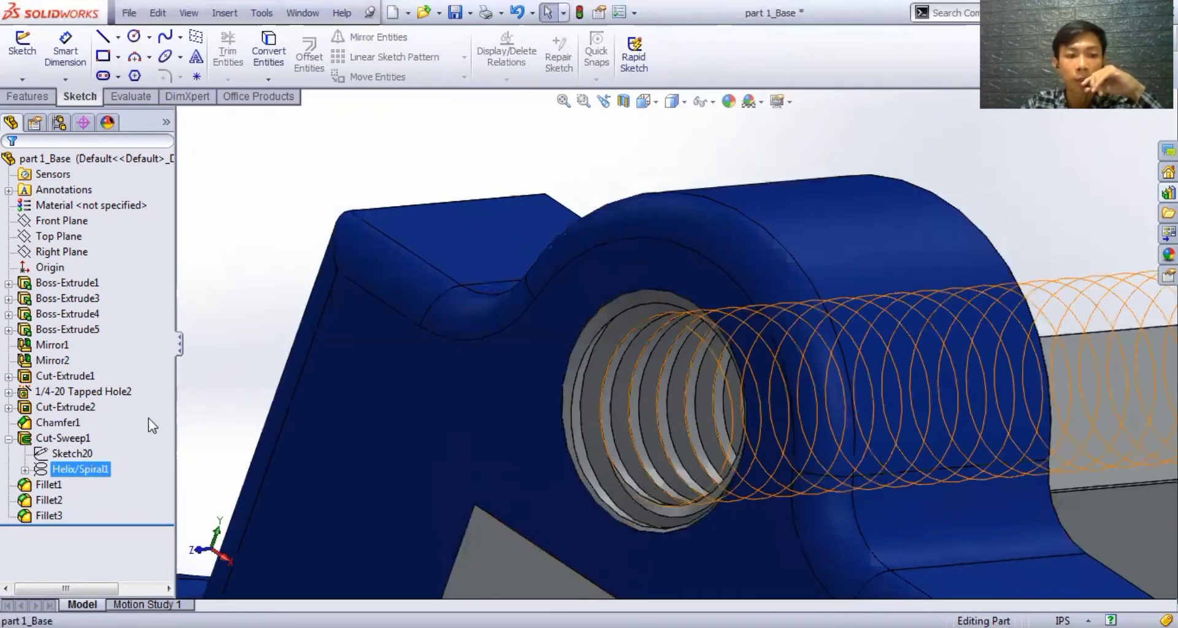
pyautogui.rightClick(86, 471)
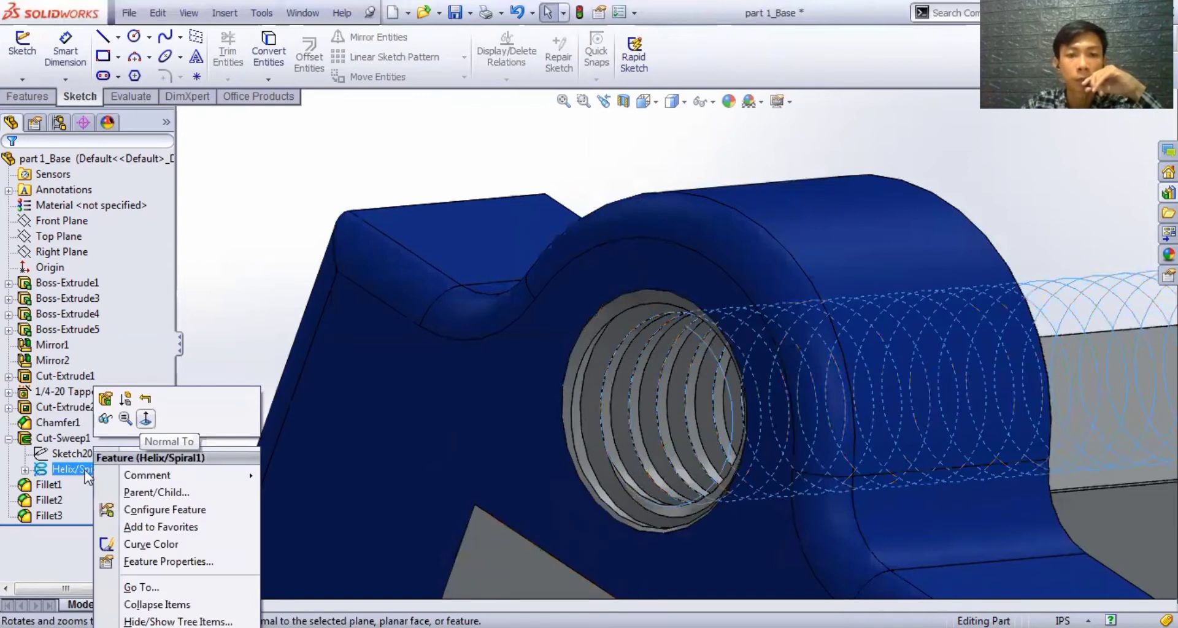
pyautogui.click(146, 420)
pyautogui.click(95, 470)
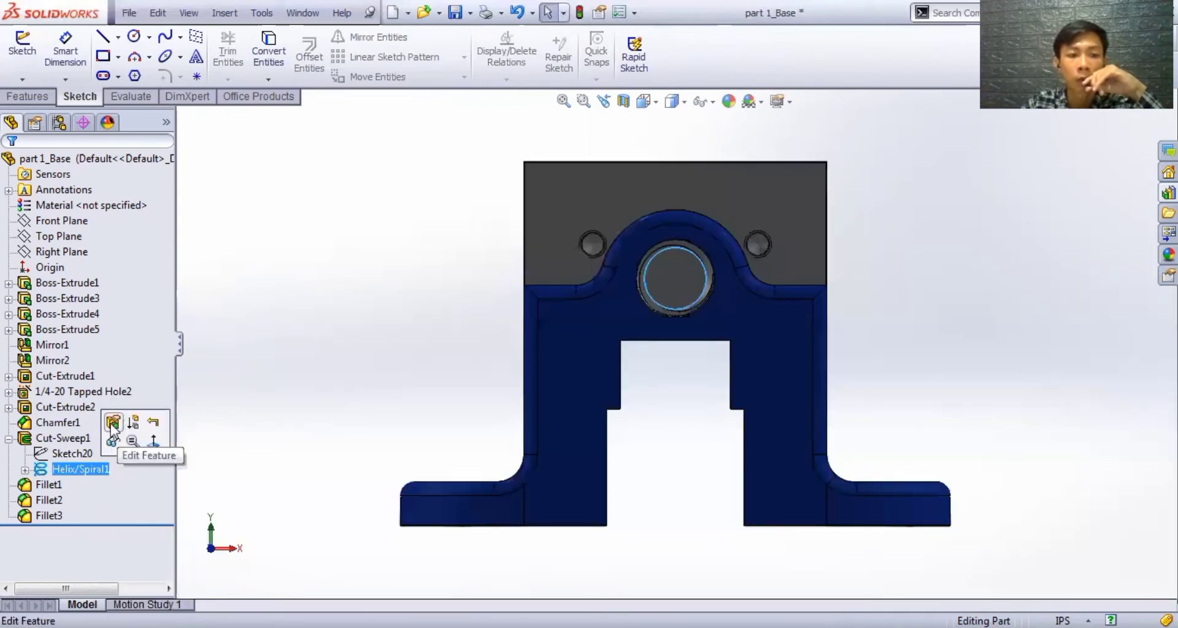
# - Locate the Helix and Spiral curve tool, and open Helix/Spiral1's definition to examine its height, pitch, start angle and direction
pyautogui.click(28, 95)
pyautogui.click(704, 79)
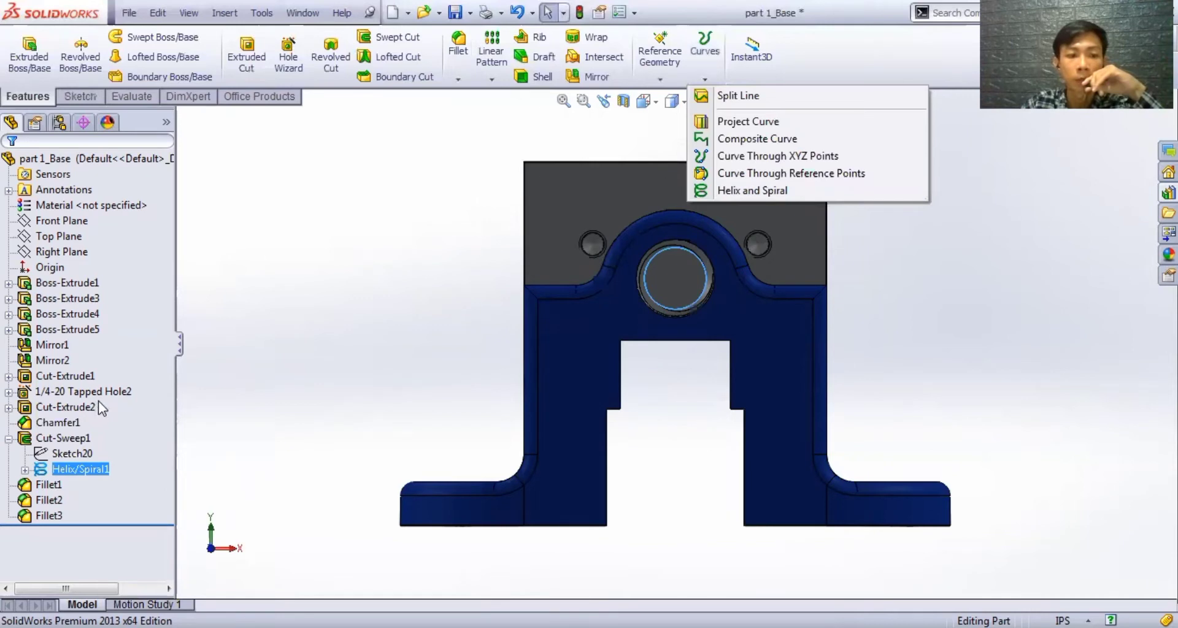
pyautogui.rightClick(85, 470)
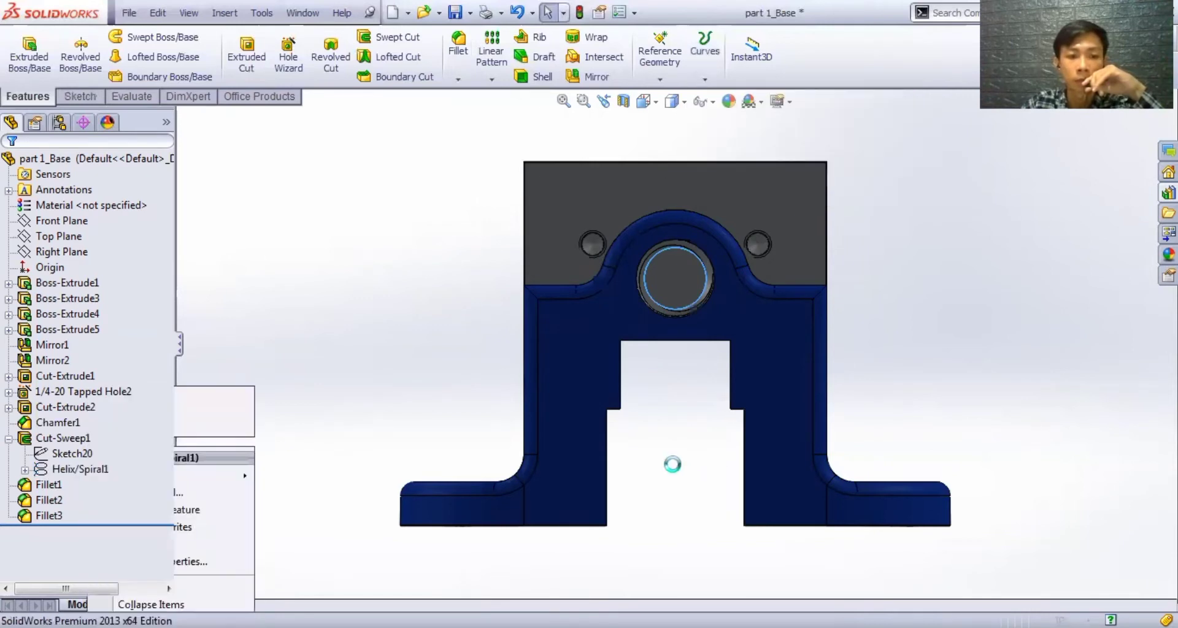
pyautogui.moveTo(608, 496); pyautogui.dragTo(510, 537, button='middle')
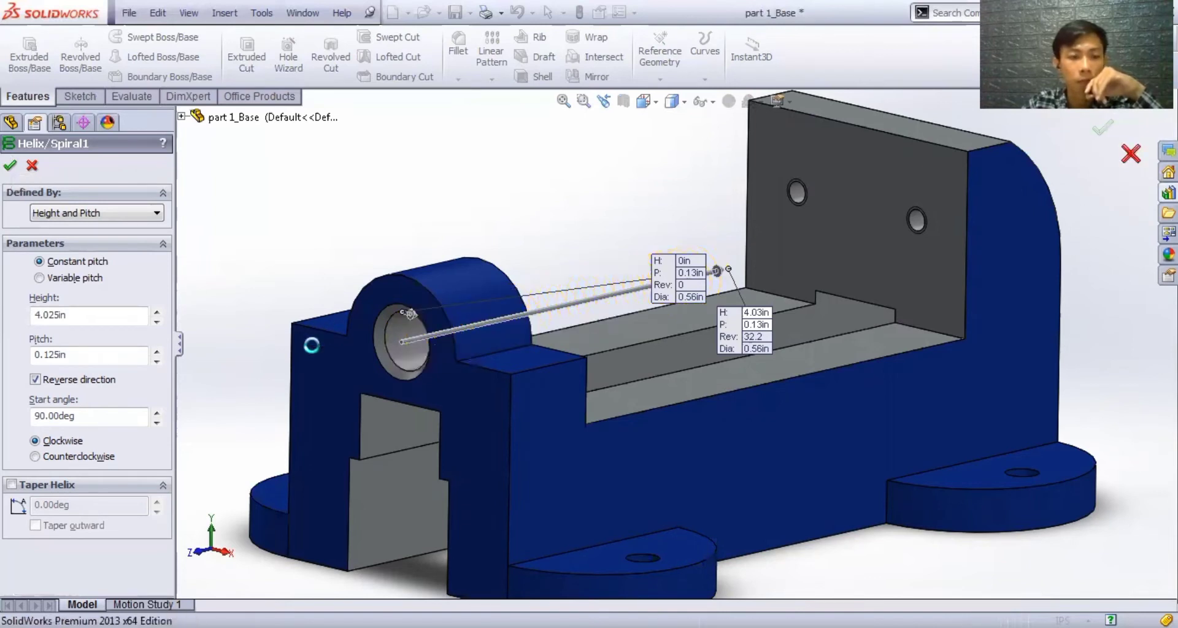
# - Open Sketch20 under Cut-Sweep1 to examine the trapezoidal thread profile's dimensions and relations, and exit the sketch without changes
pyautogui.click(83, 456)
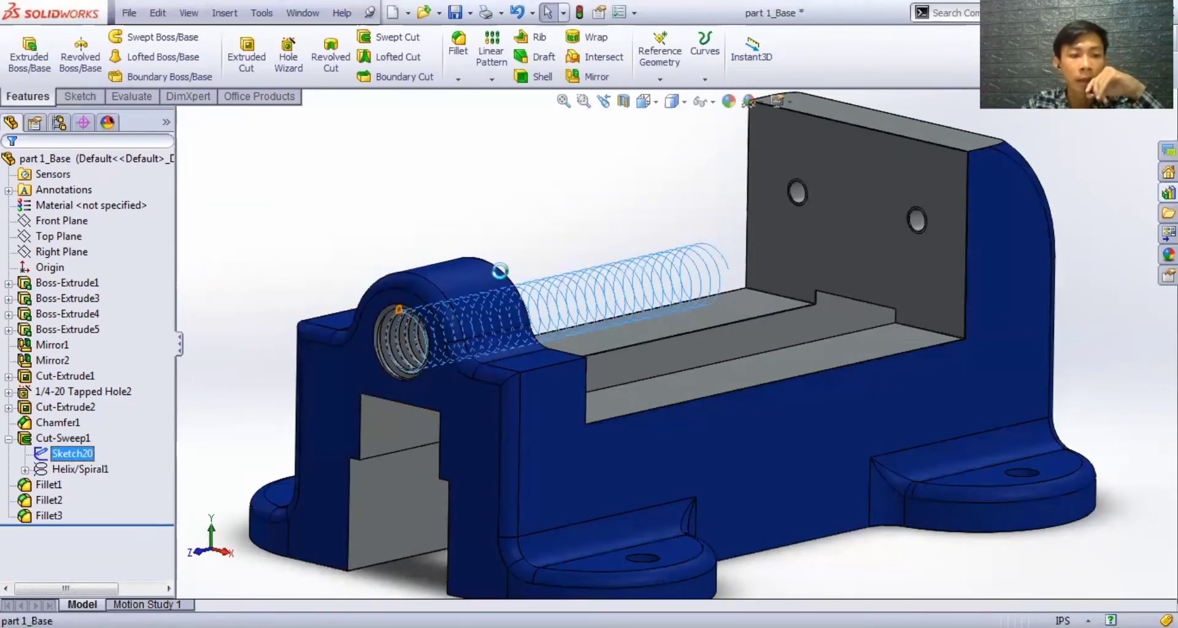
pyautogui.rightClick(72, 453)
pyautogui.click(103, 398)
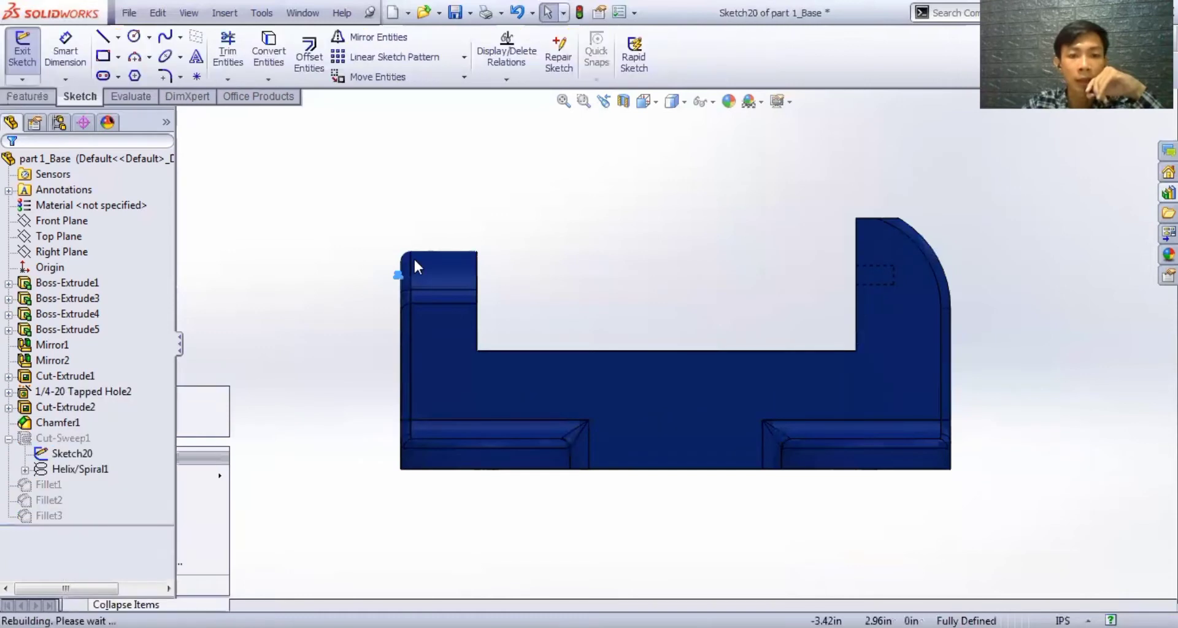
pyautogui.scroll(-3, 417, 260)
pyautogui.scroll(-3, 471, 300)
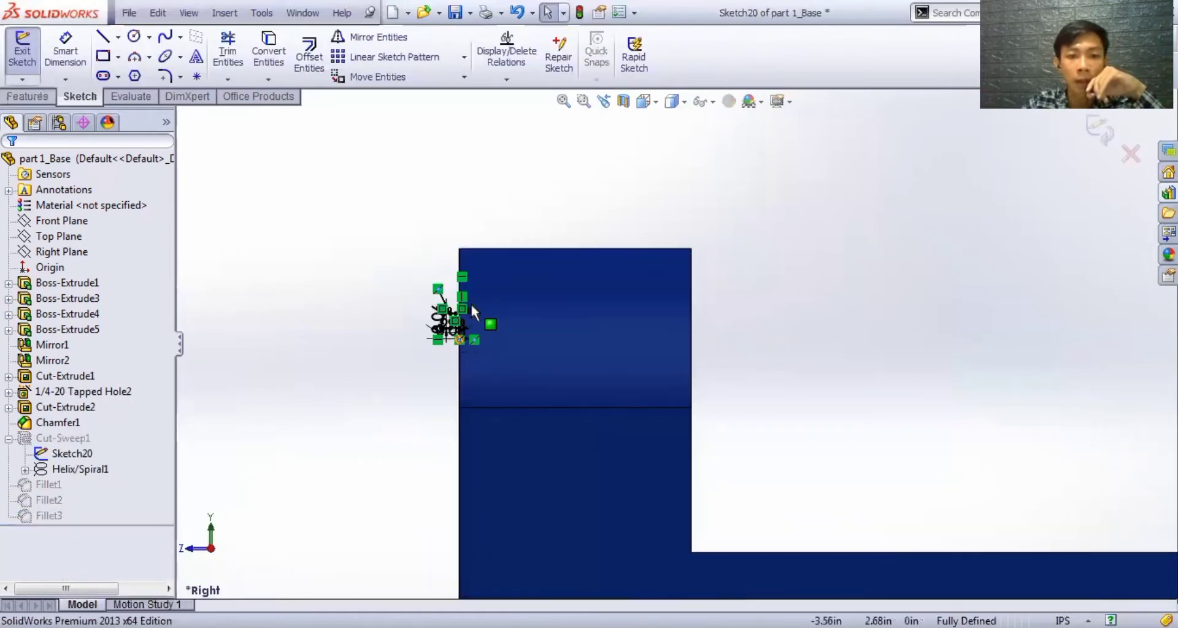
pyautogui.scroll(-3, 470, 302)
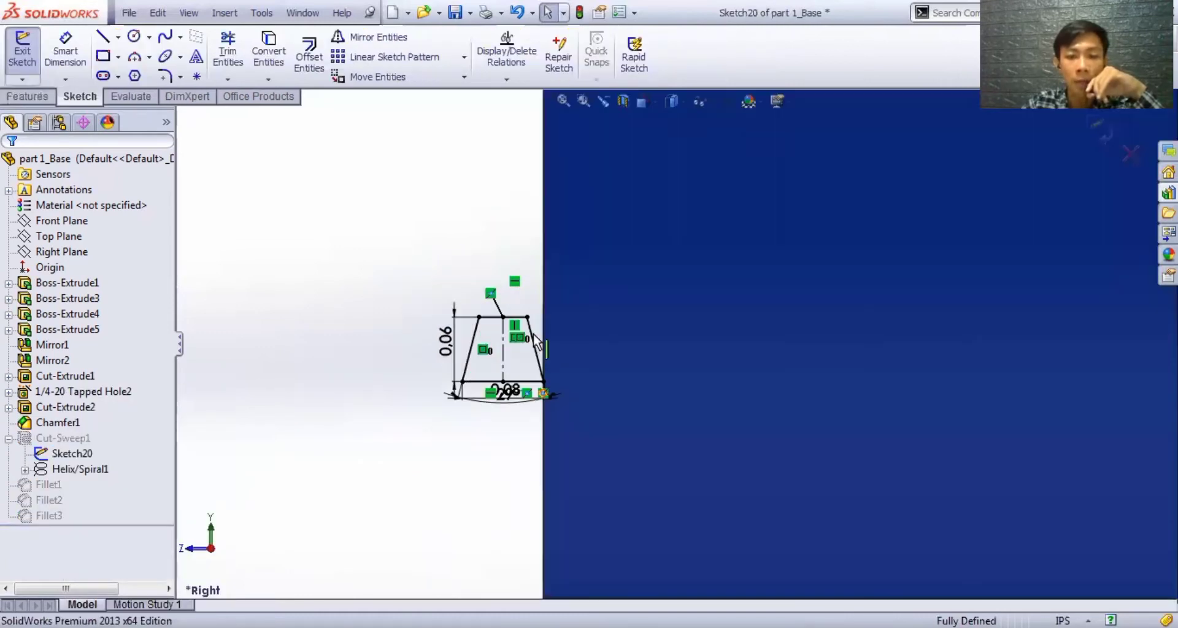
pyautogui.scroll(-2, 503, 328)
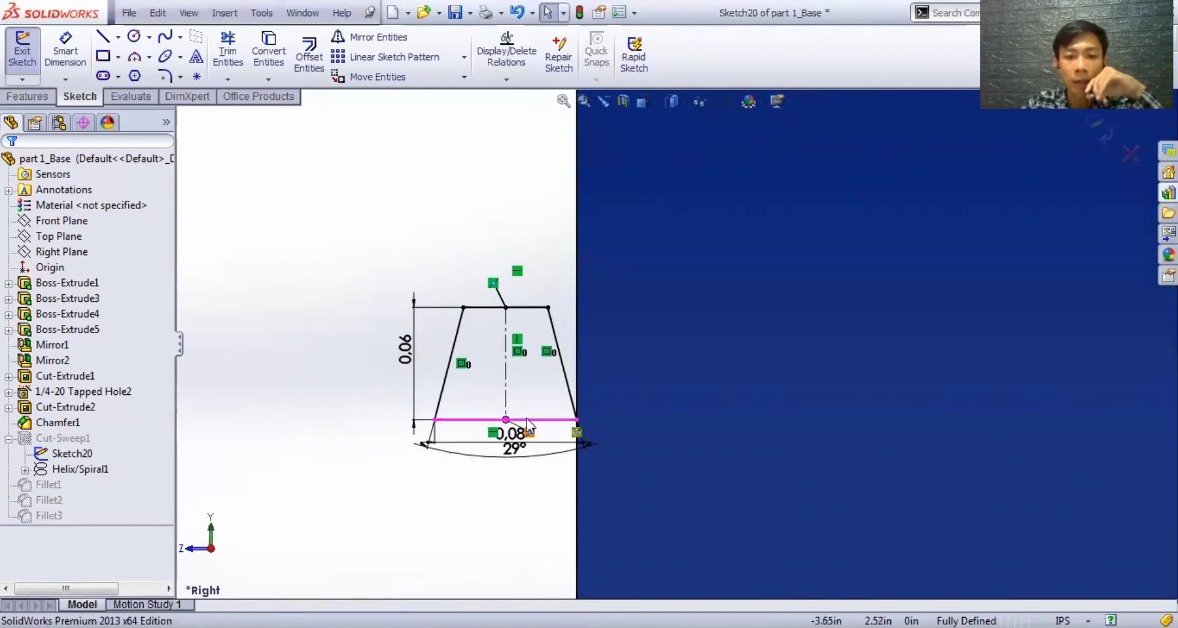
pyautogui.scroll(-2, 527, 423)
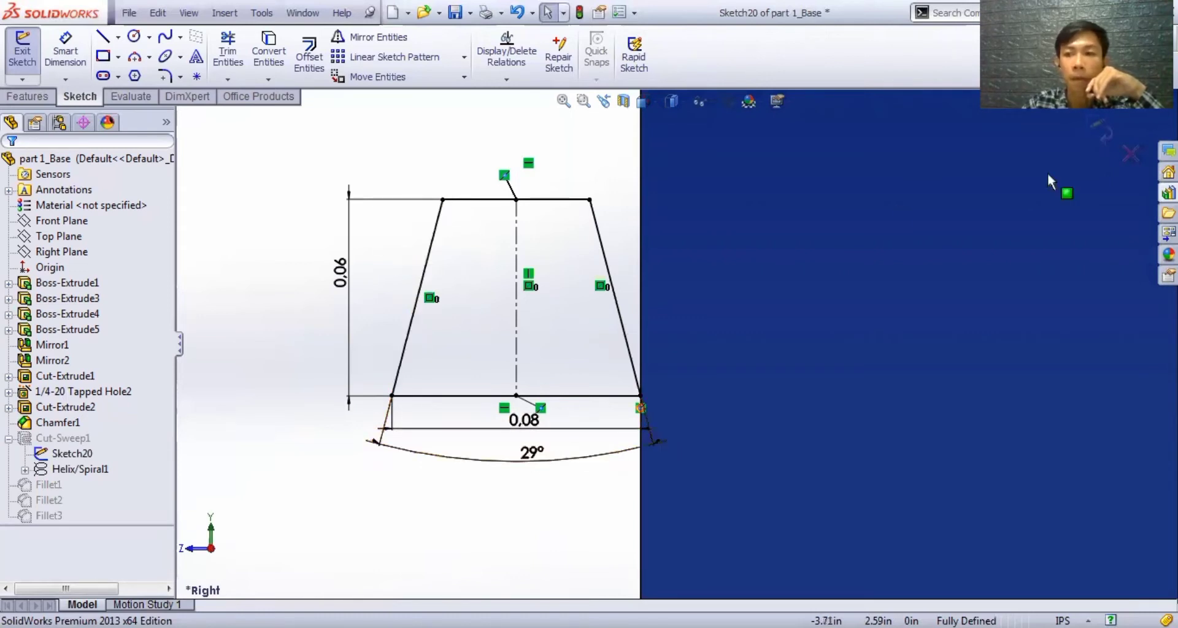
pyautogui.scroll(1, 1141, 152)
pyautogui.click(1106, 136)
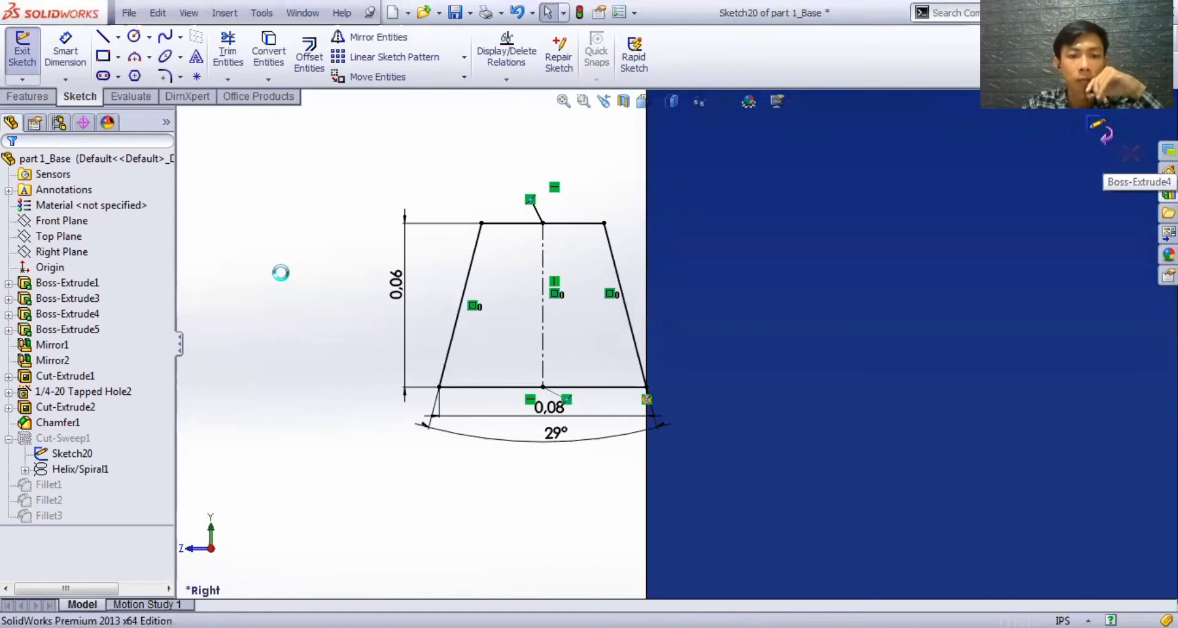
# - Open the definition of Cut-Sweep1 to examine its profile and helical path through the bore, and close it without changes
pyautogui.click(72, 96)
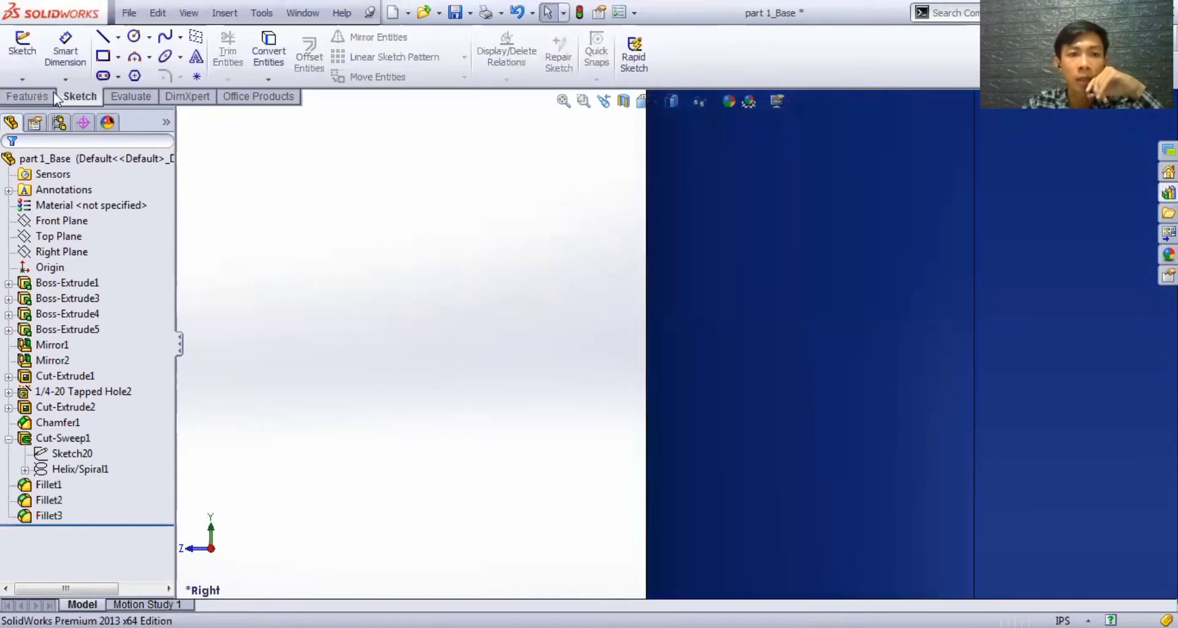
pyautogui.click(52, 93)
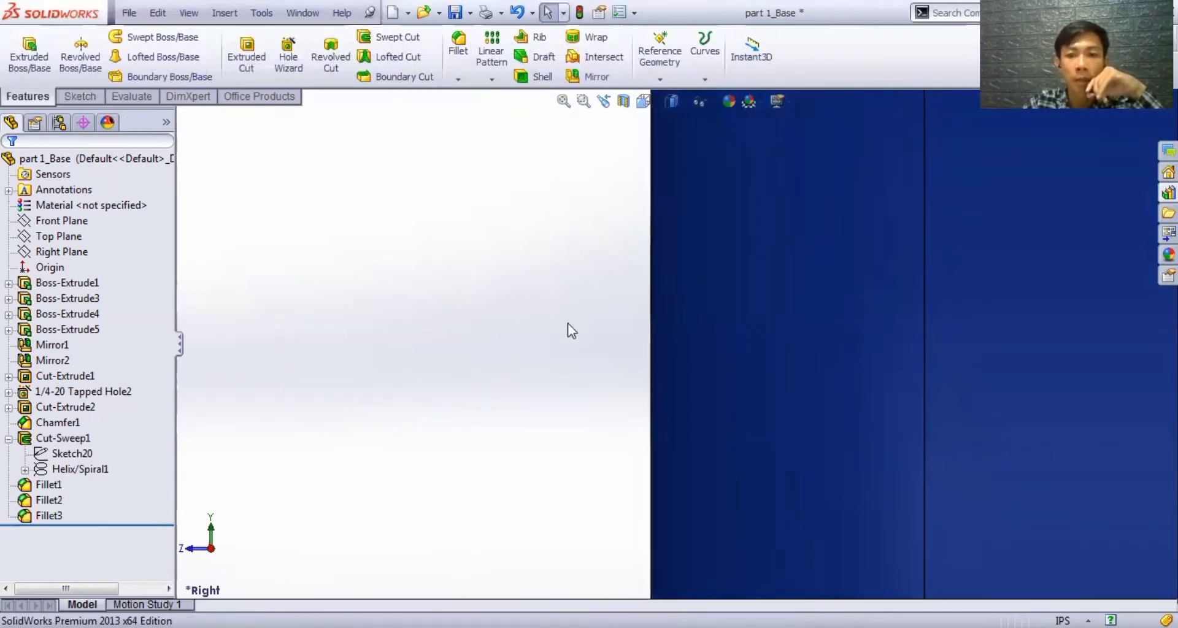
pyautogui.scroll(8, 568, 325)
pyautogui.moveTo(550, 453); pyautogui.dragTo(368, 430, button='middle')
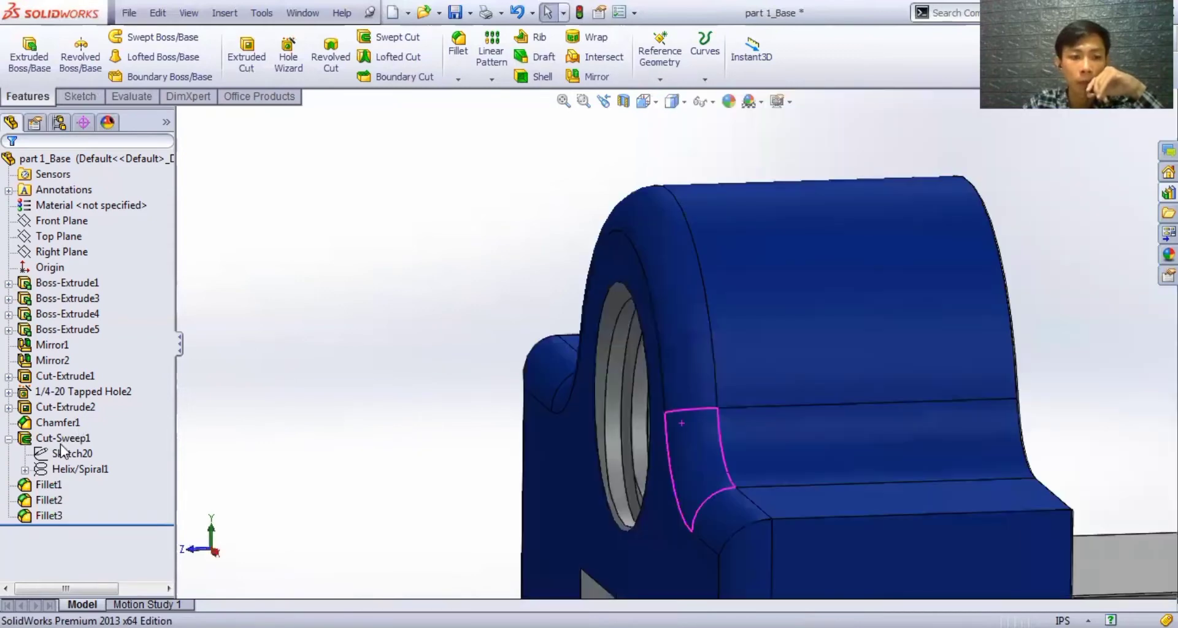
pyautogui.click(63, 439)
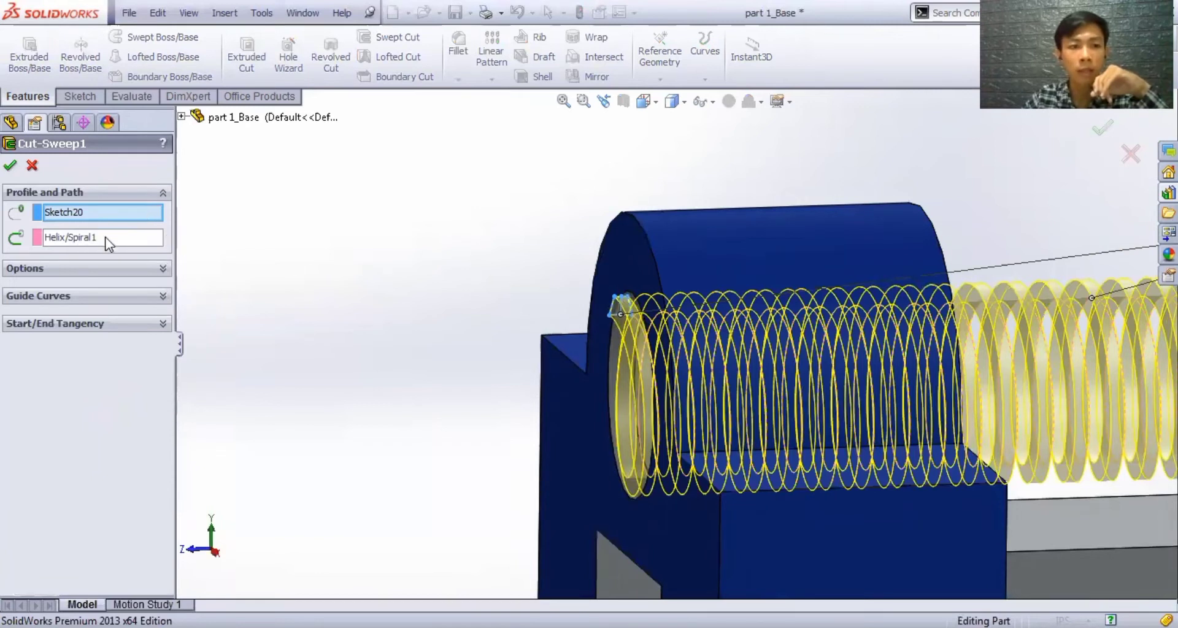
pyautogui.click(73, 239)
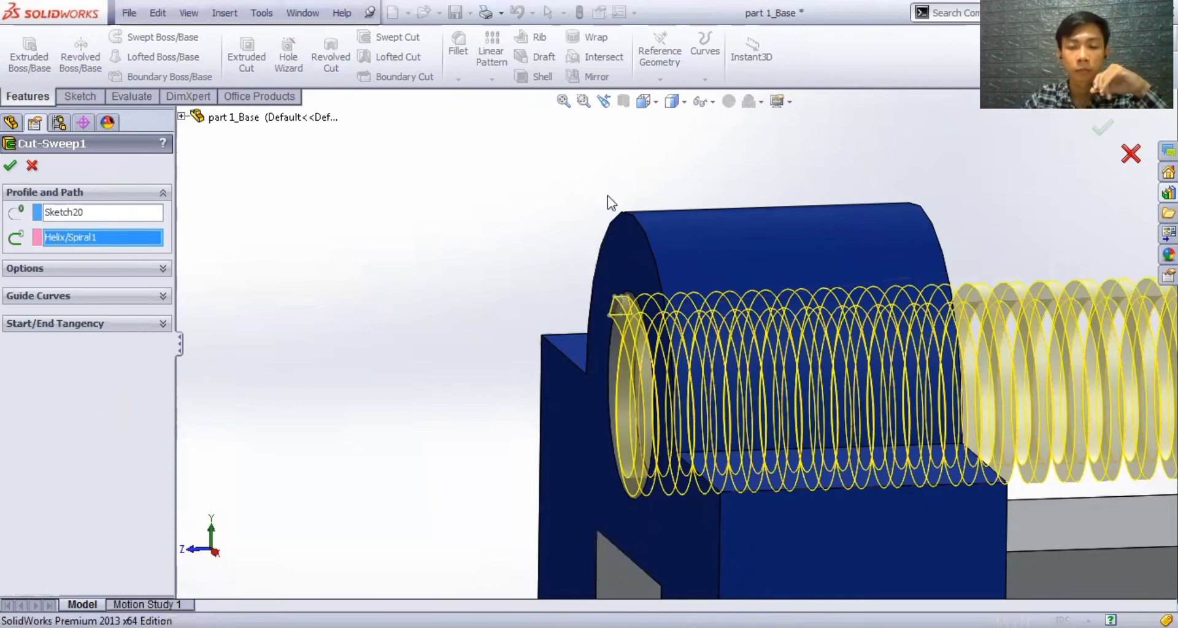
pyautogui.press('Return')
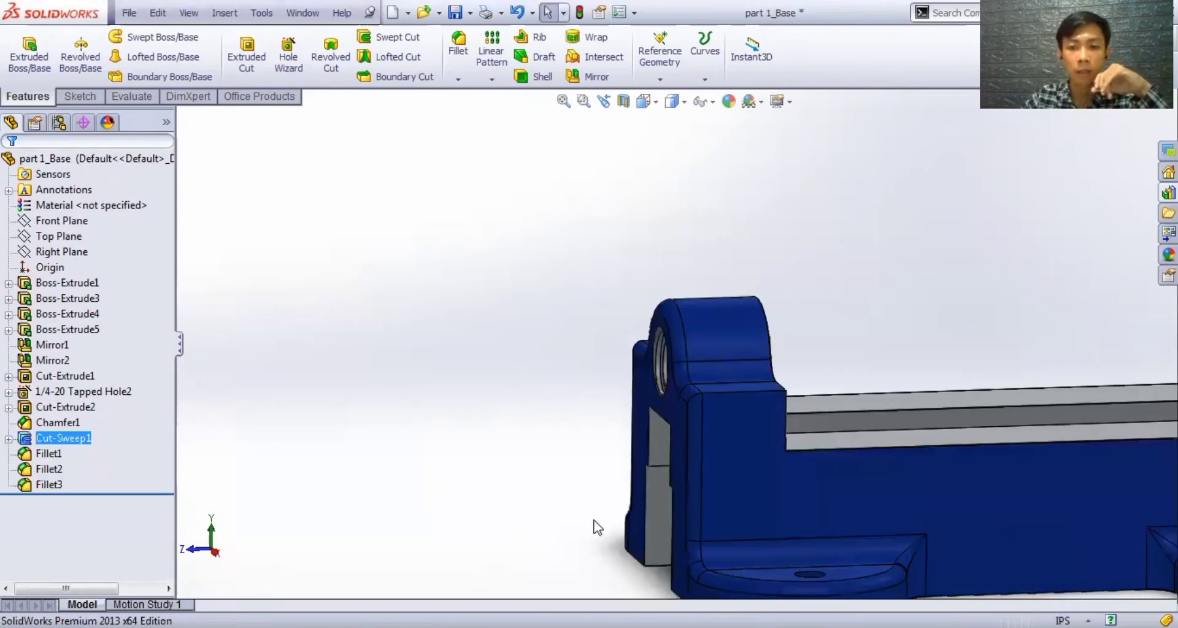
# - Open the definition of Fillet1 to examine its radius and the filleted edges around the mounting feet, and close it without changes
pyautogui.moveTo(594, 527); pyautogui.dragTo(1000, 382, button='middle')
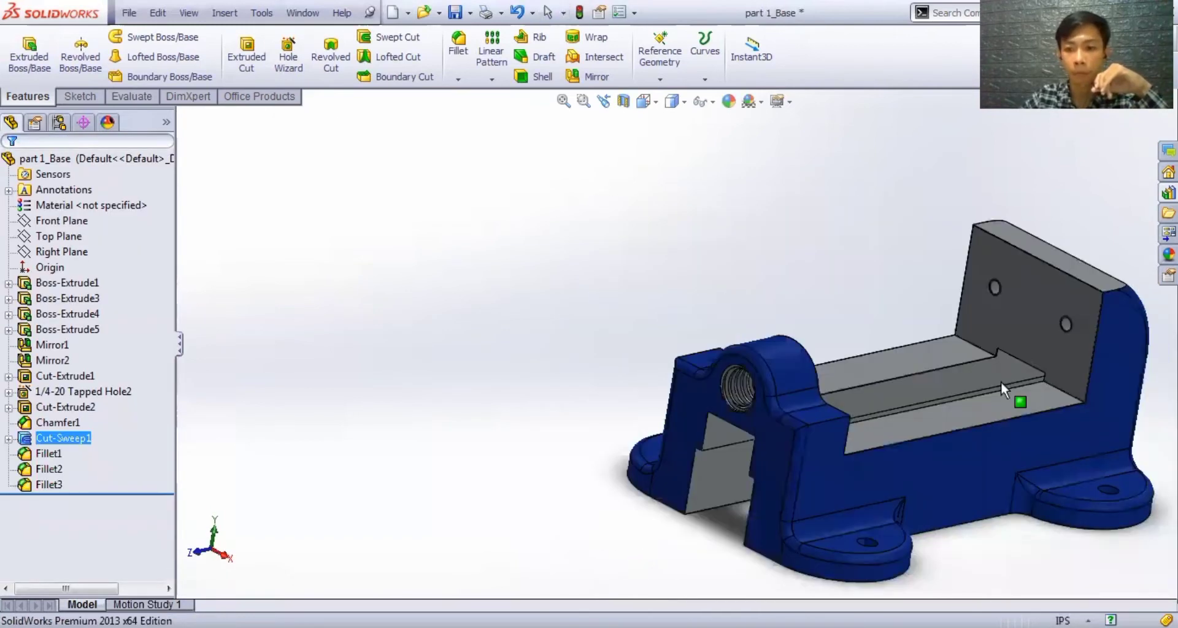
pyautogui.scroll(1, 1008, 357)
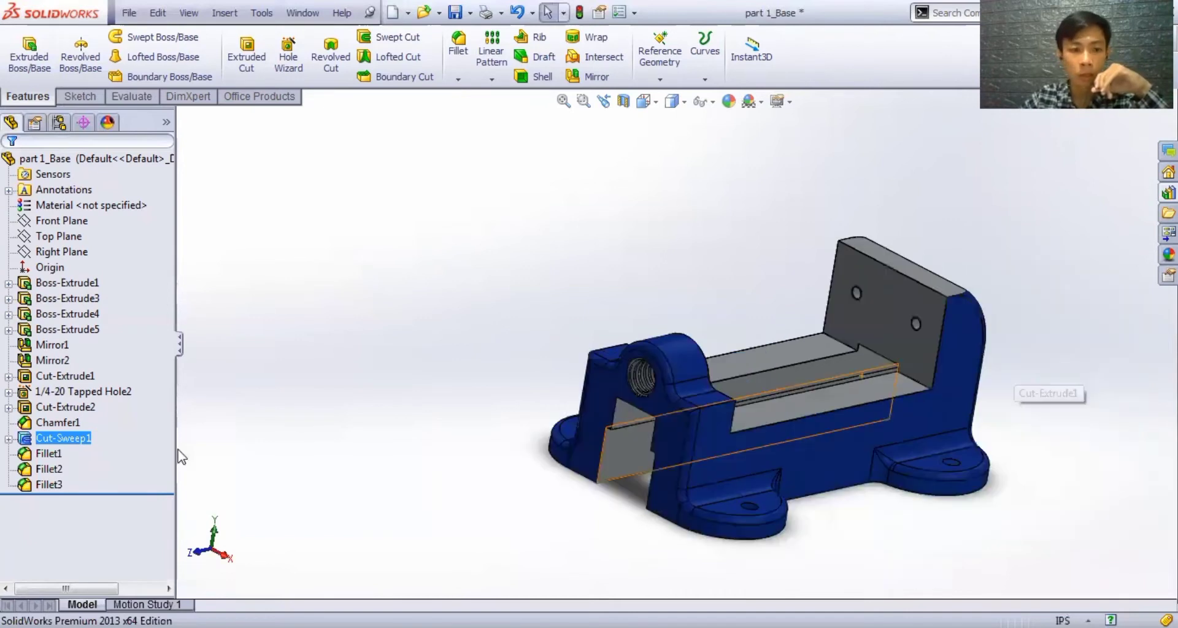
pyautogui.click(47, 454)
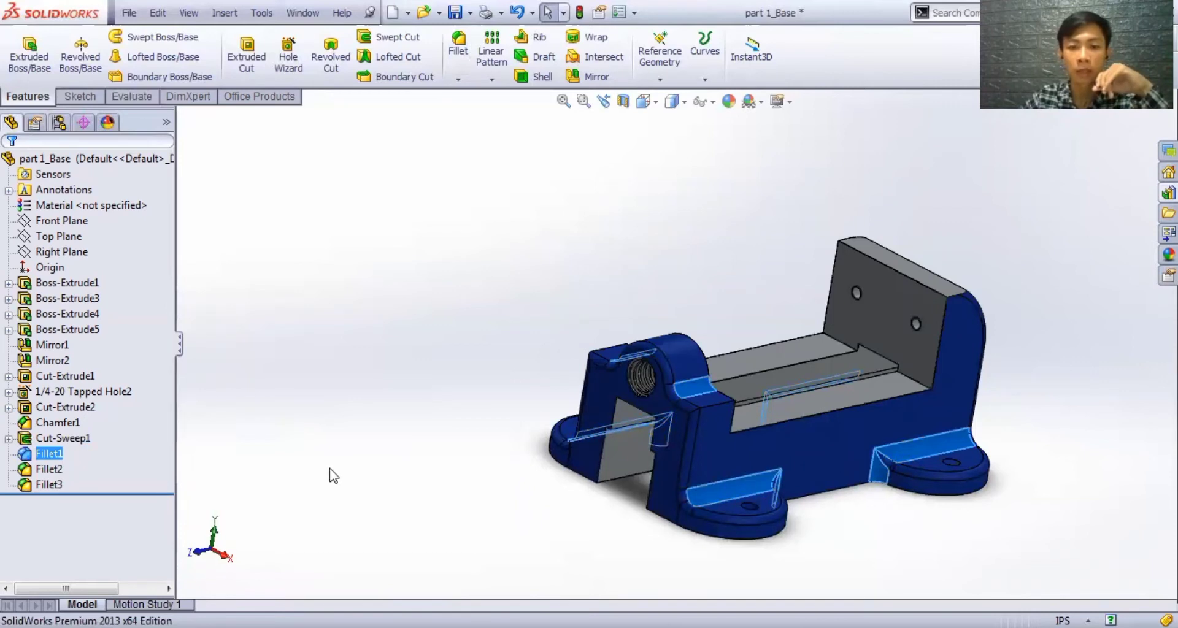
pyautogui.rightClick(46, 454)
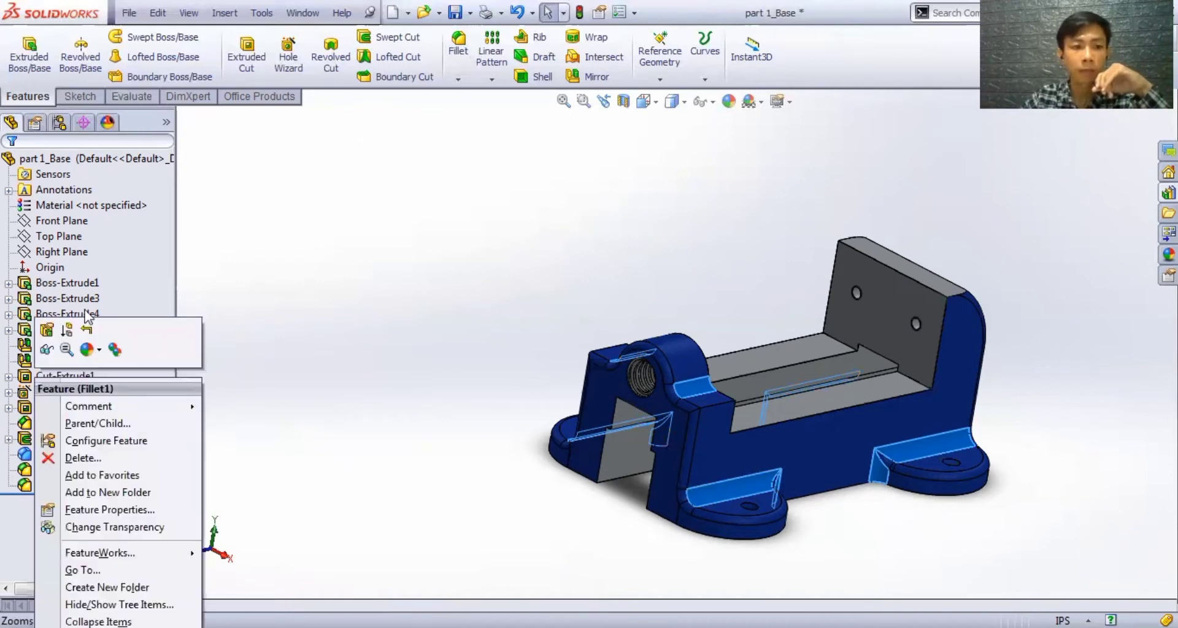
pyautogui.click(342, 256)
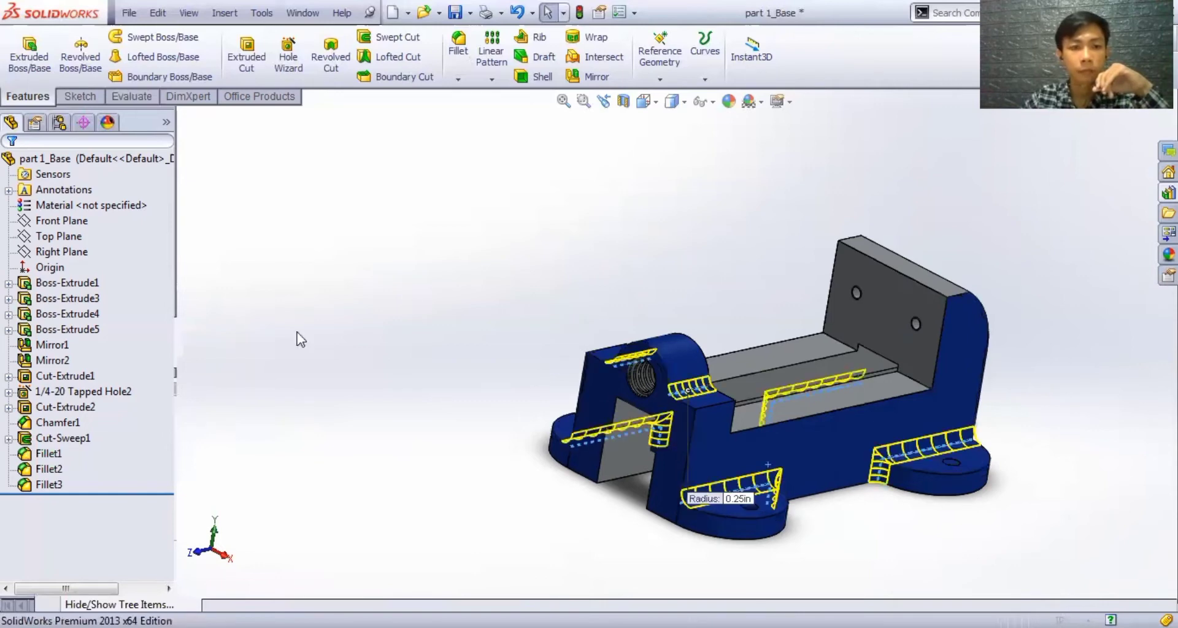
pyautogui.scroll(-3, 754, 497)
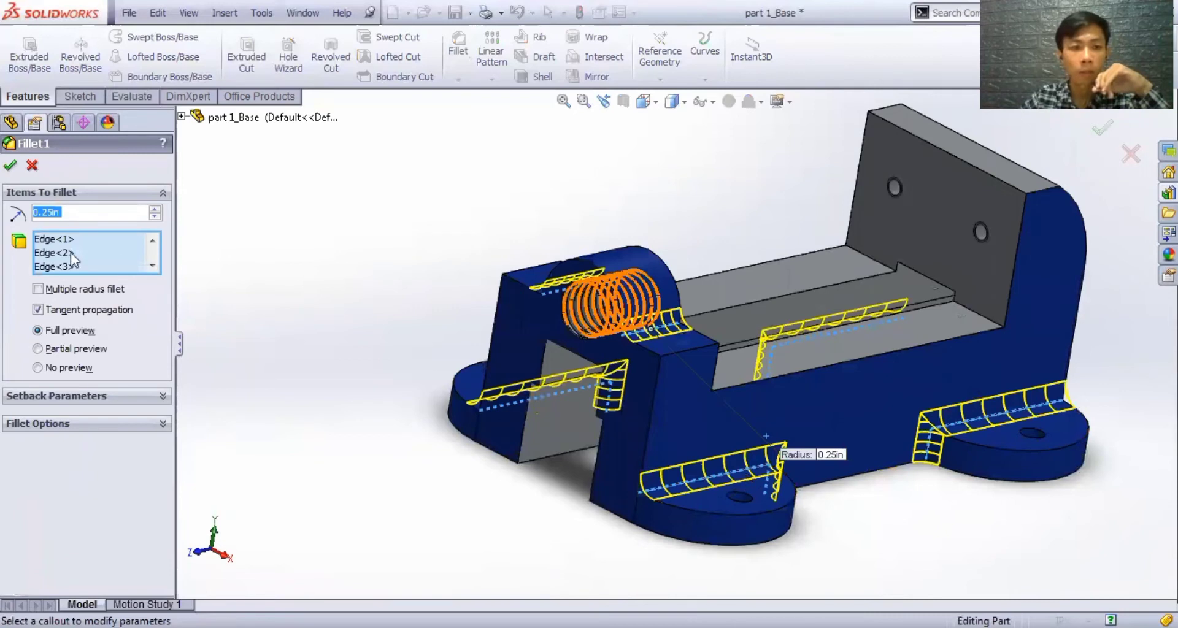
pyautogui.click(65, 211)
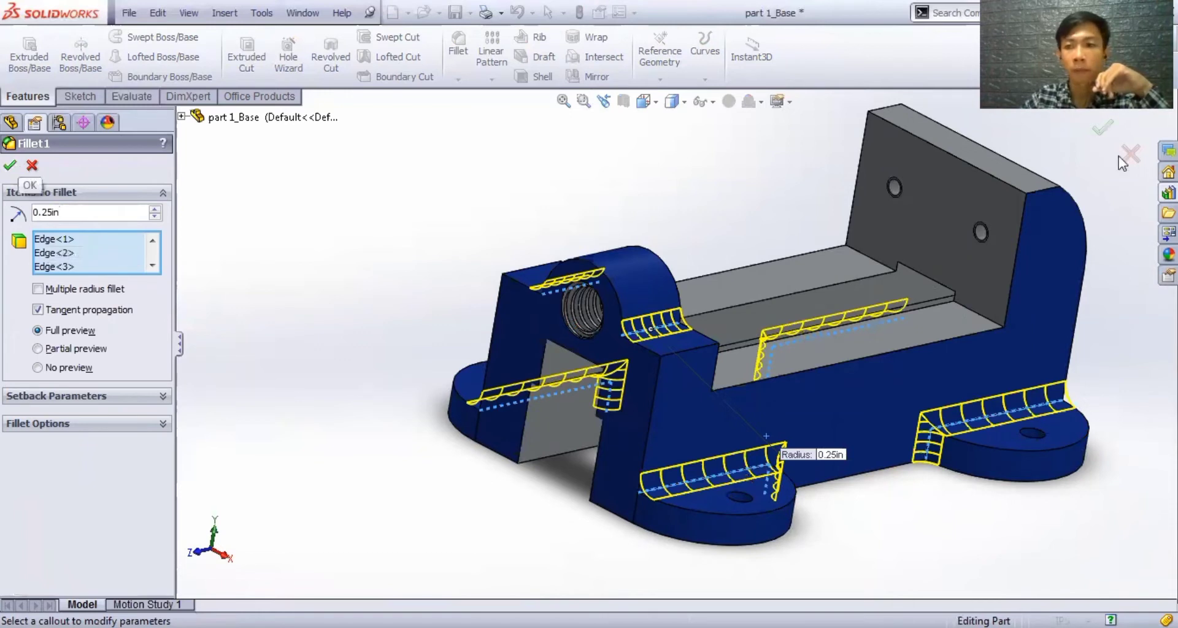
pyautogui.click(11, 166)
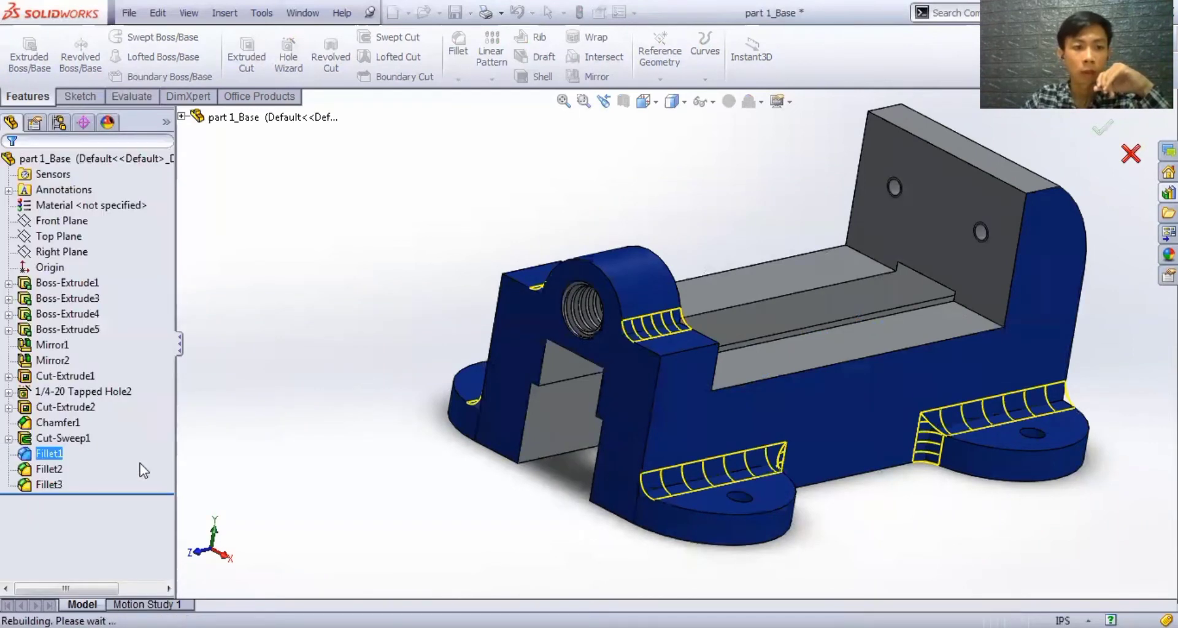
# - Open the definition of Fillet2 to examine its radius and the outer edges it rounds, and close it without changes
pyautogui.keyDown('ctrl'); pyautogui.click(58, 469); pyautogui.keyUp('ctrl')
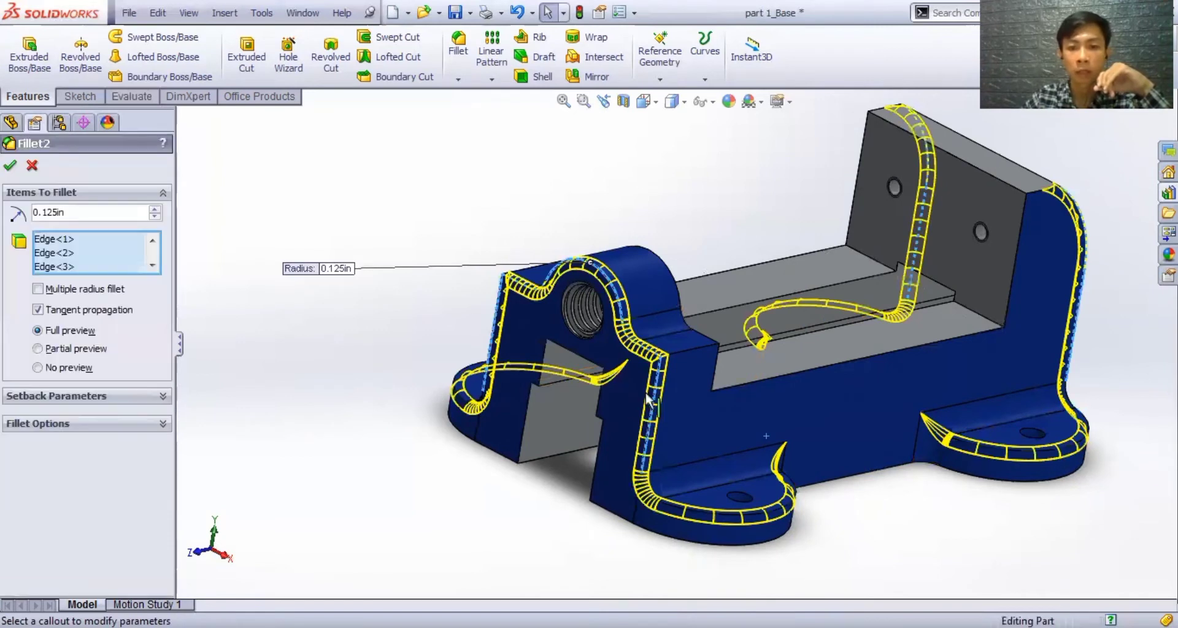
pyautogui.click(76, 213)
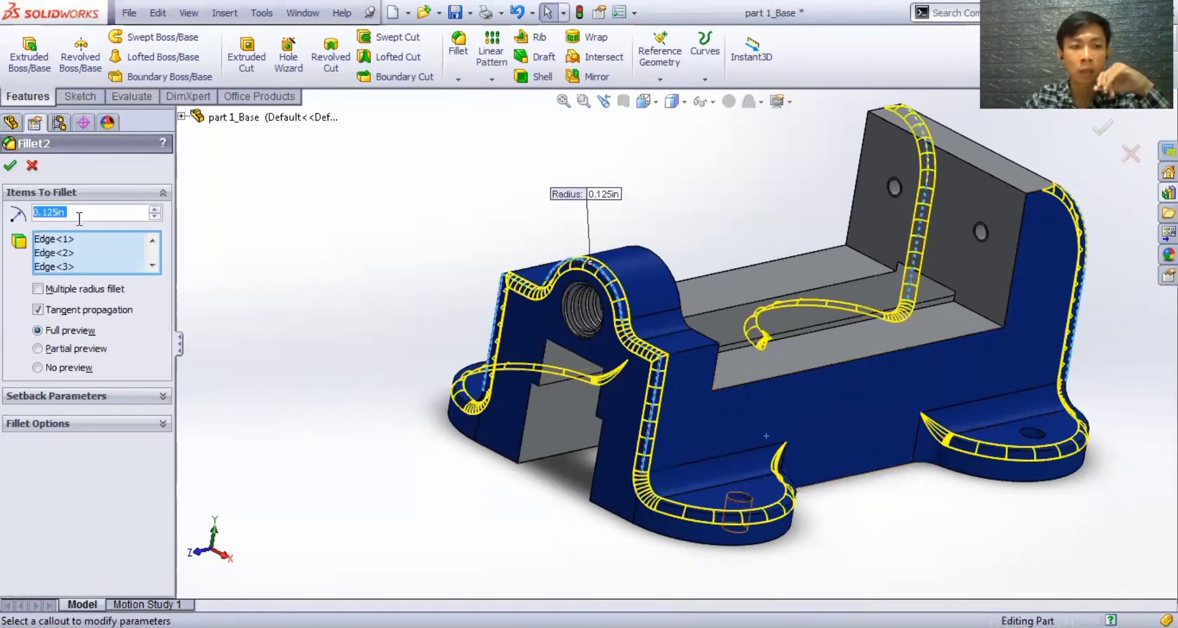
pyautogui.click(56, 213)
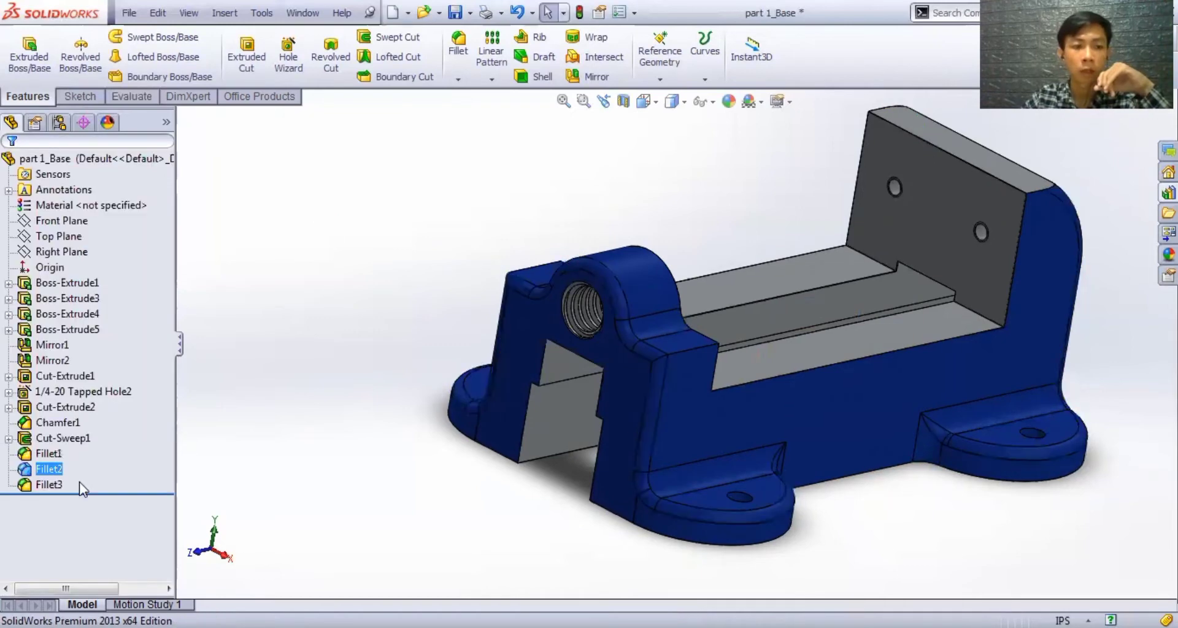
# - Open the definition of Fillet3 to examine its radius and selected faces from several angles, close it unchanged, and view the whole base
pyautogui.click(51, 485)
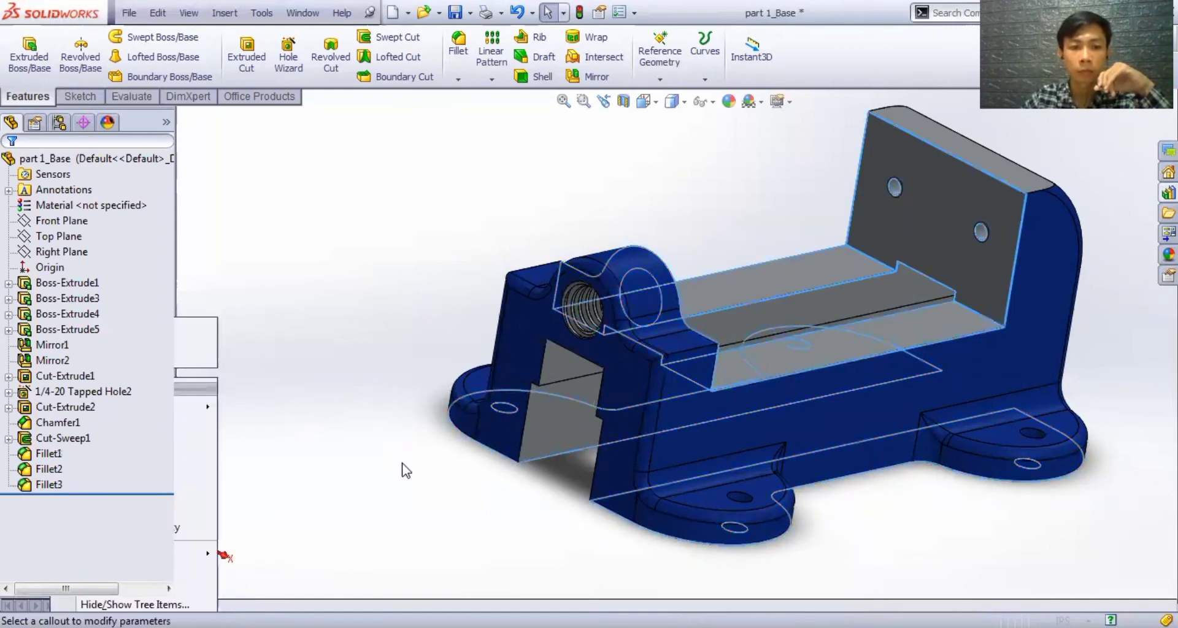
pyautogui.click(505, 474)
pyautogui.moveTo(505, 474); pyautogui.dragTo(631, 311, button='middle')
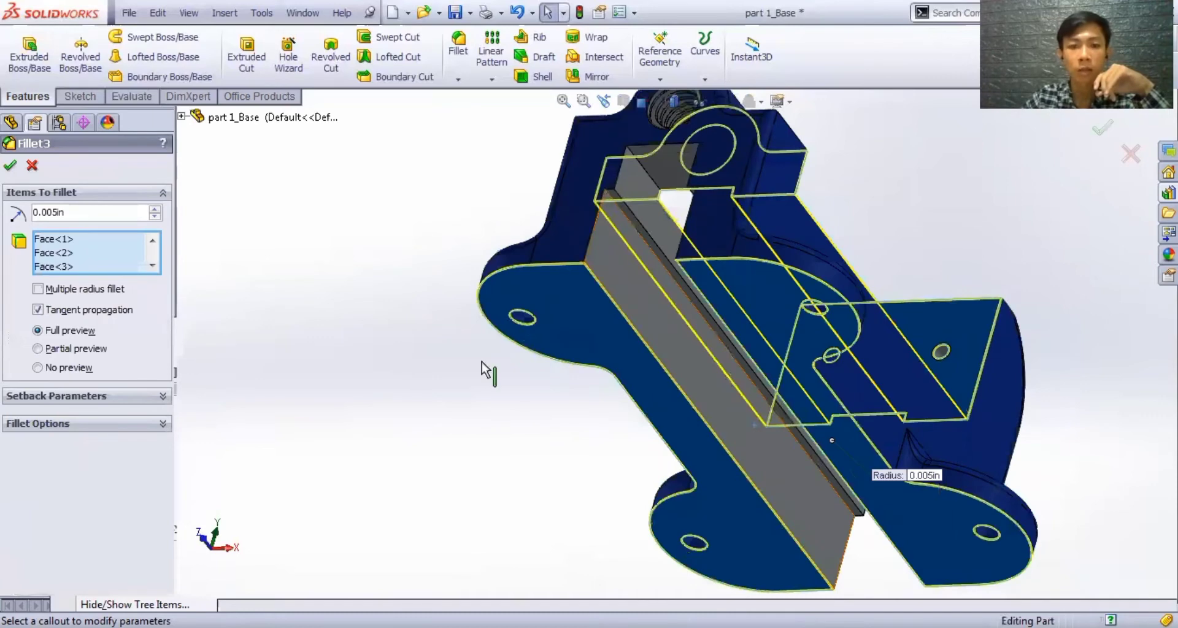
pyautogui.moveTo(453, 271); pyautogui.dragTo(445, 307, button='middle')
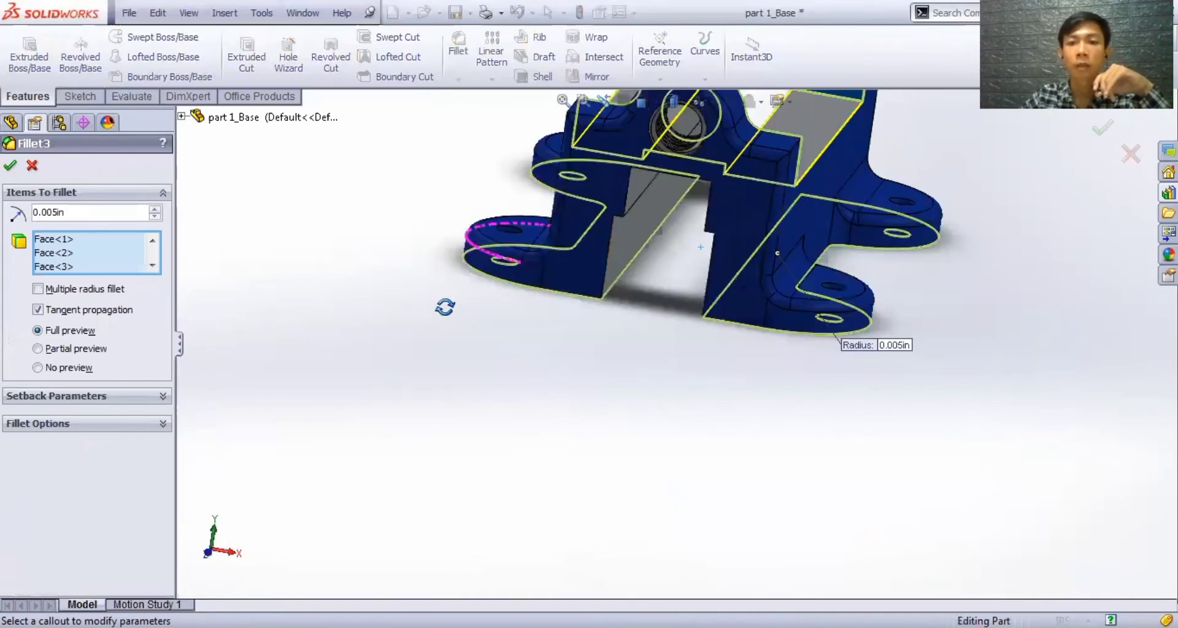
pyautogui.moveTo(642, 185); pyautogui.dragTo(706, 116, button='middle')
pyautogui.scroll(2, 706, 115)
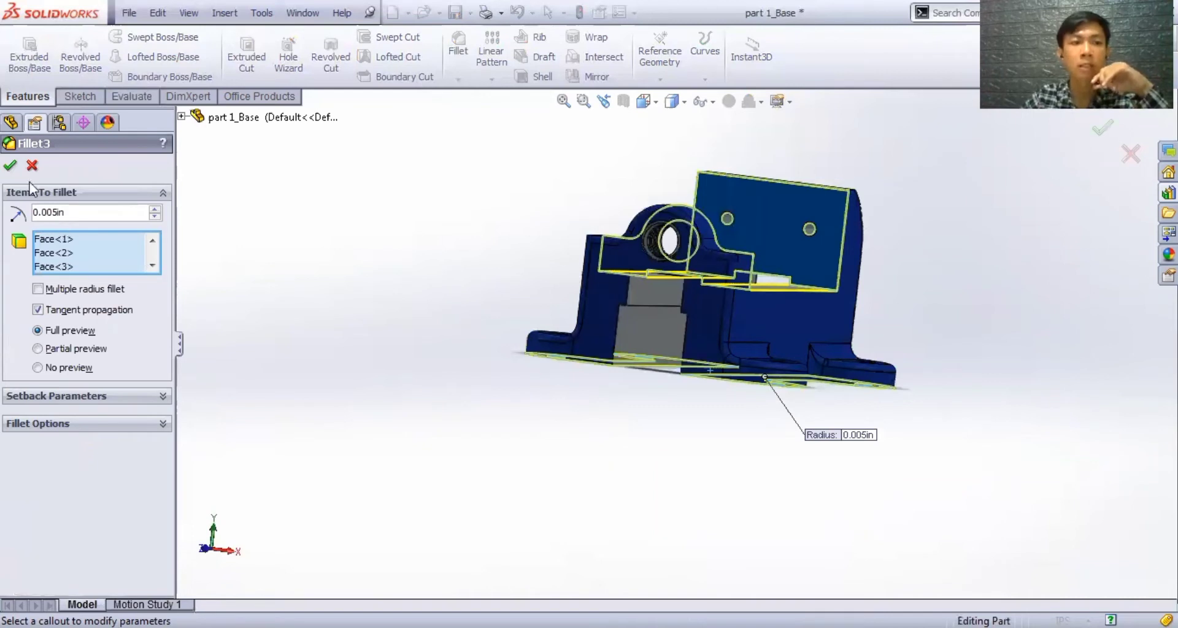
pyautogui.click(15, 164)
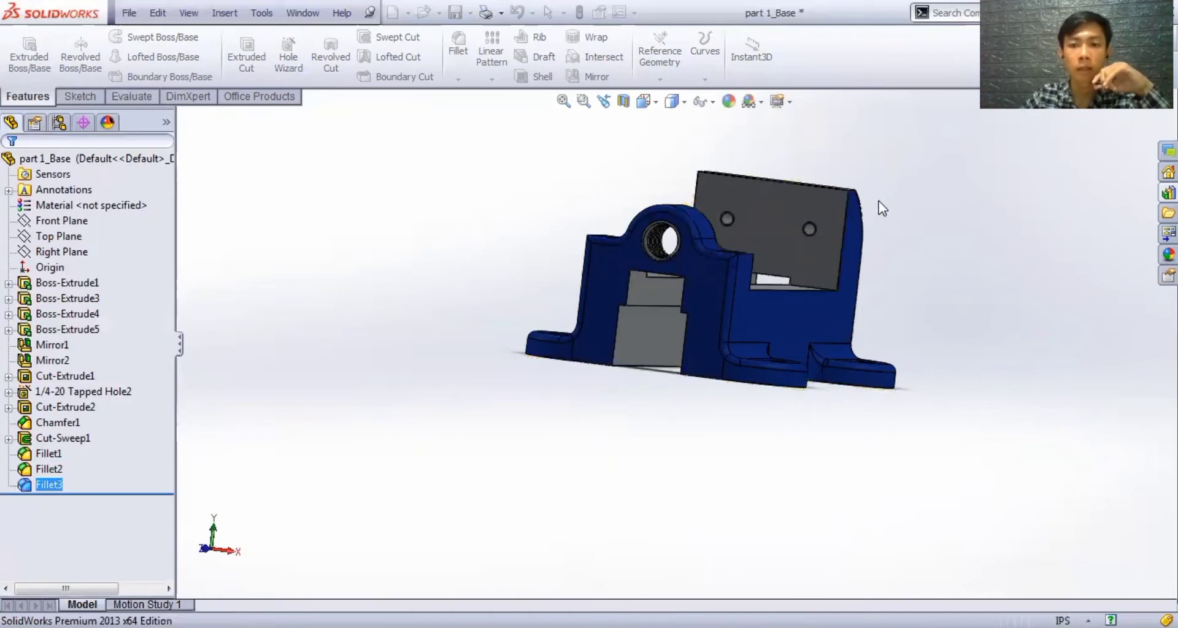
pyautogui.moveTo(879, 221); pyautogui.dragTo(842, 182, button='middle')
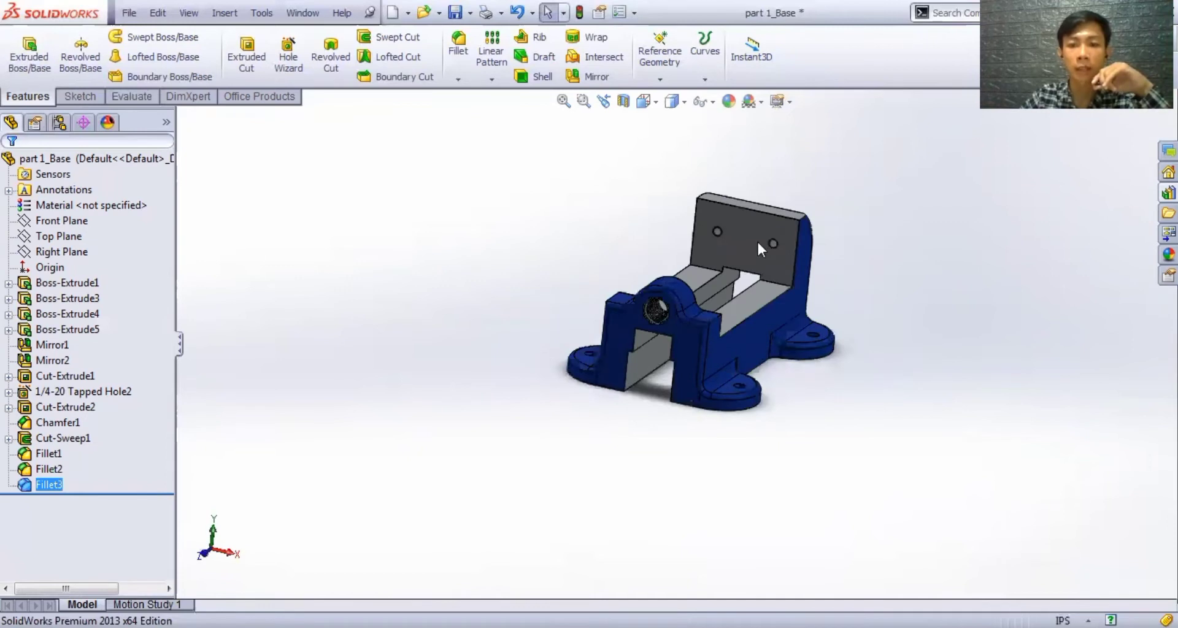
pyautogui.scroll(-2, 744, 329)
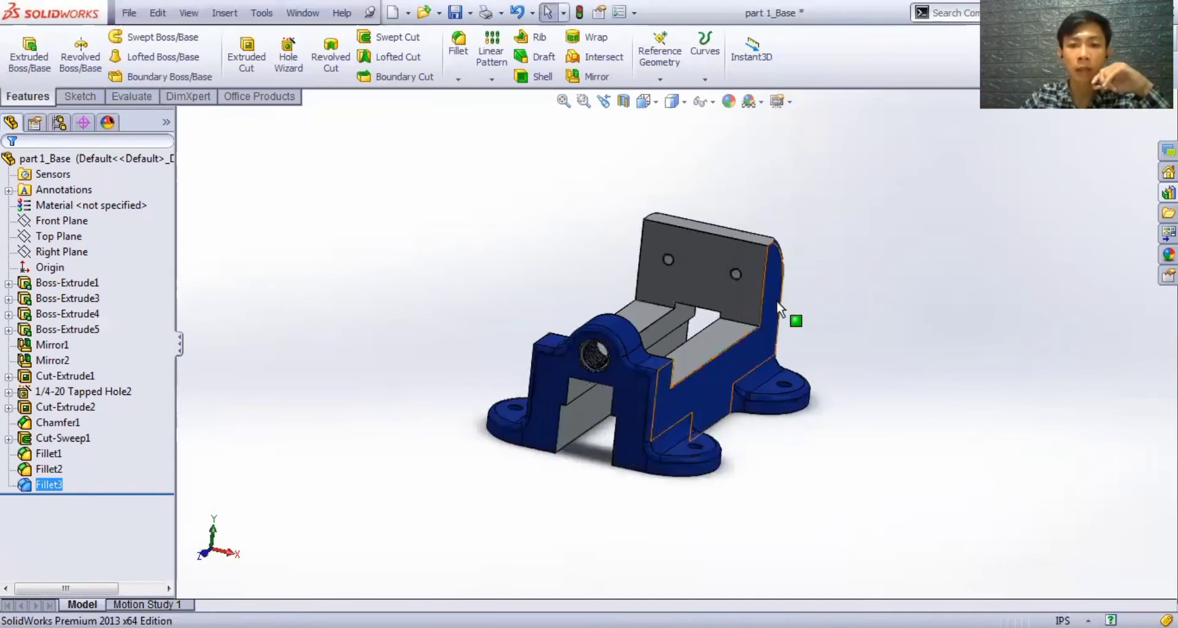
pyautogui.scroll(-2, 792, 307)
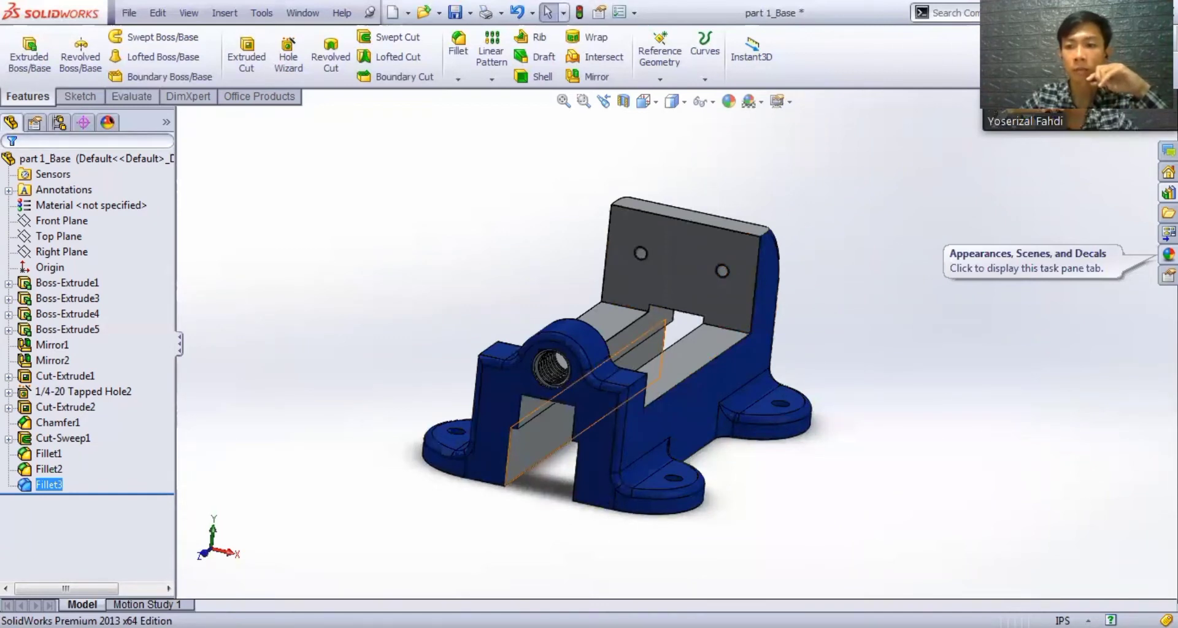
# - Open the appearance library, expand its Appearances categories to look through the material groups, and close it
pyautogui.click(1168, 254)
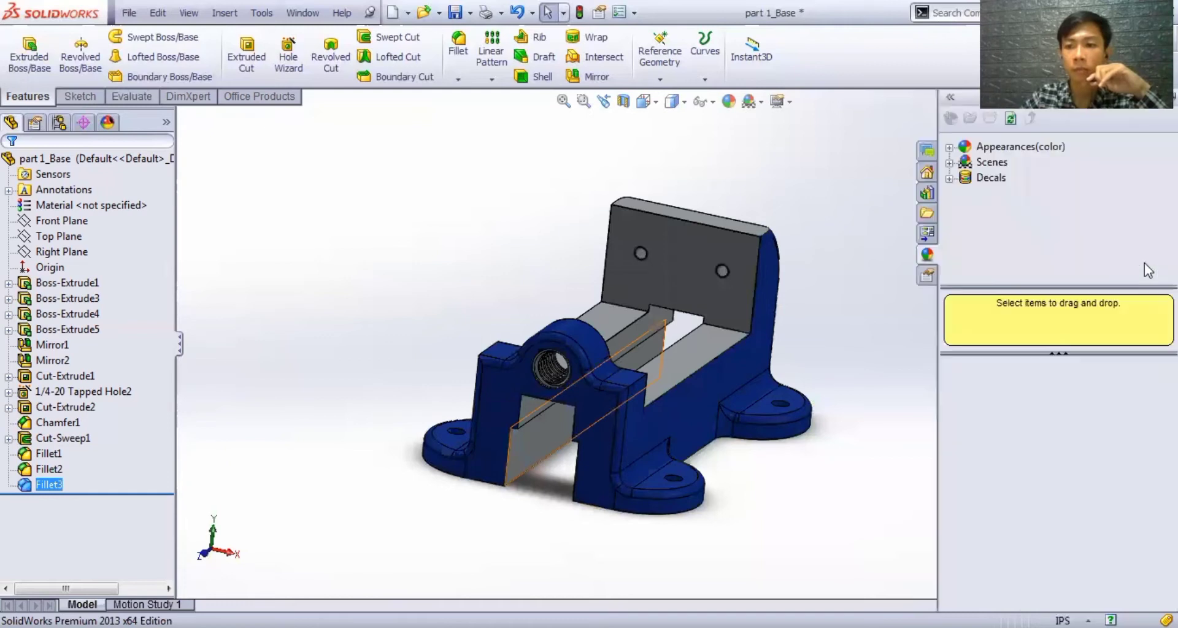
pyautogui.click(949, 148)
pyautogui.scroll(-2, 1000, 199)
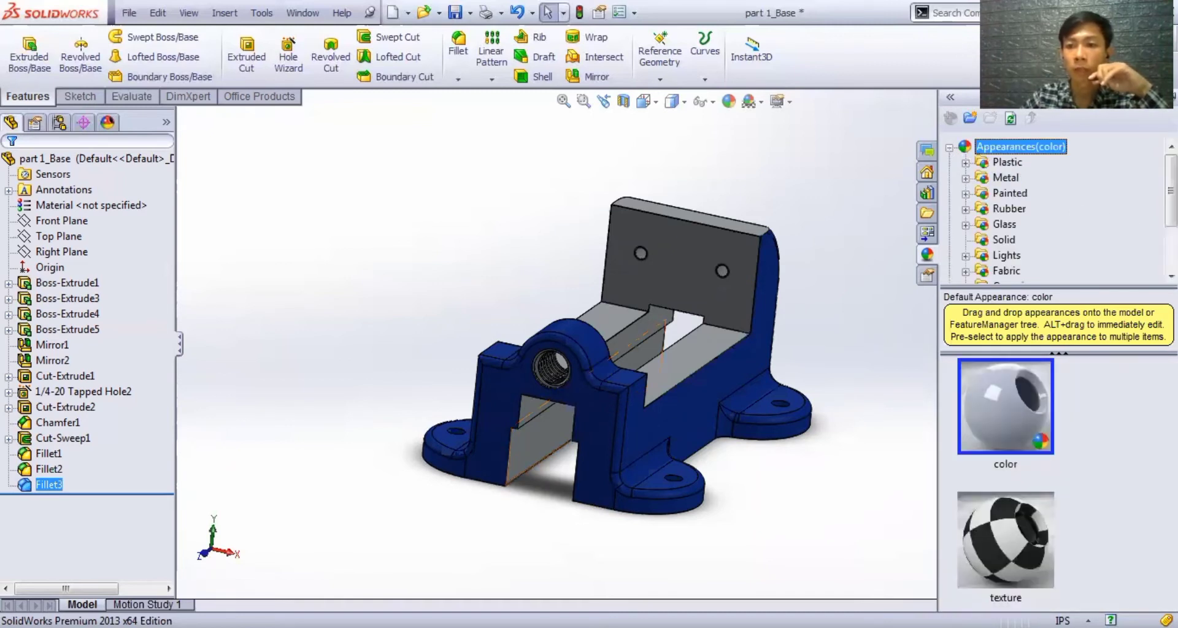
pyautogui.click(795, 161)
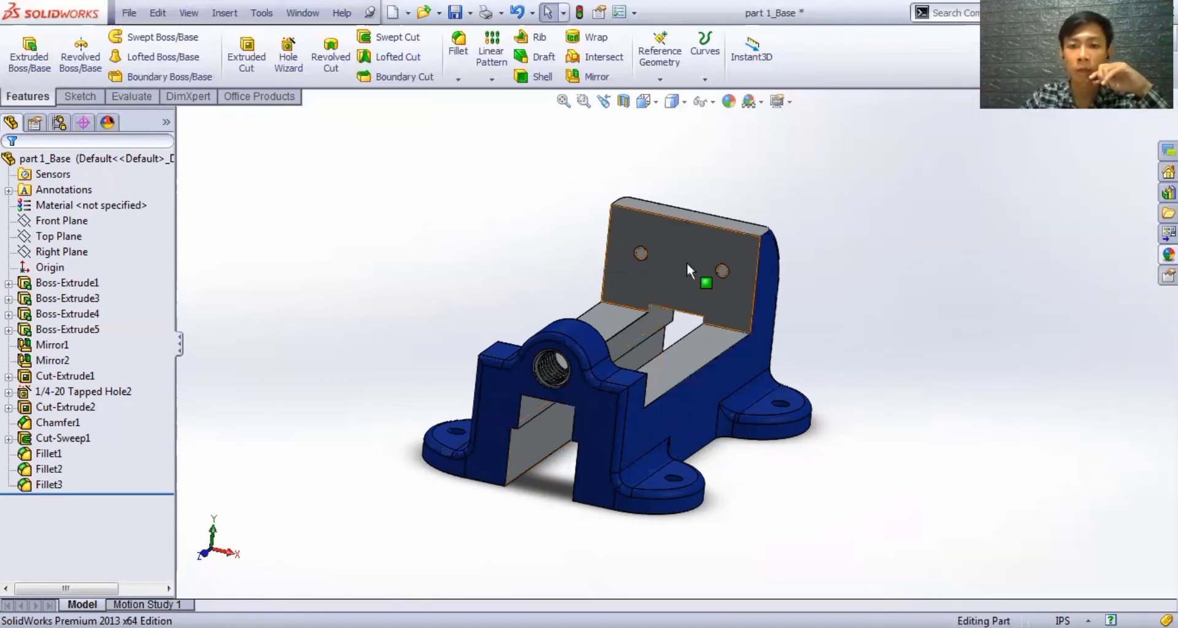
# - Open the appearance assigned to the whole base part to examine its chromium plate settings, and close it without changes
pyautogui.click(687, 263)
pyautogui.rightClick(686, 263)
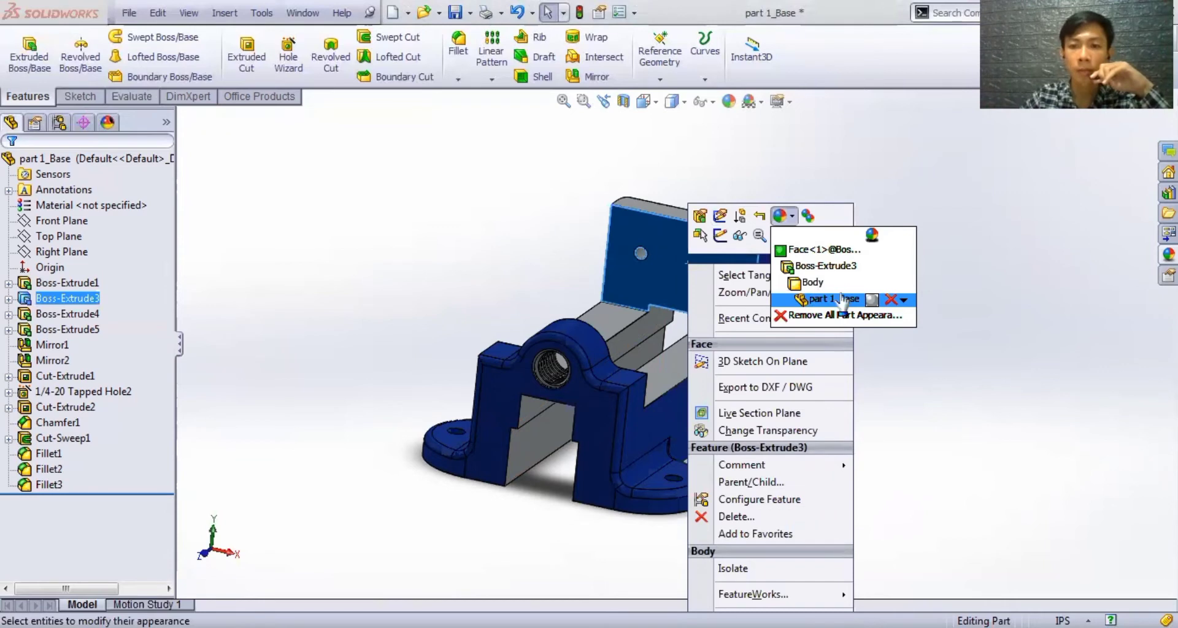
pyautogui.click(841, 299)
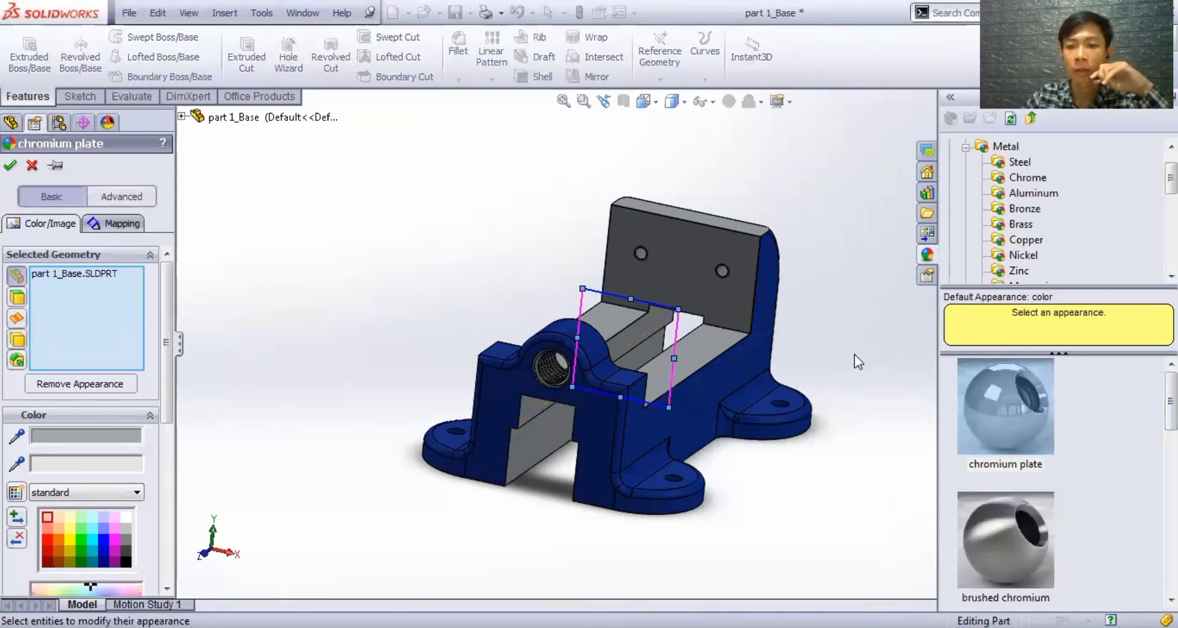
pyautogui.moveTo(739, 499); pyautogui.dragTo(710, 515, button='middle')
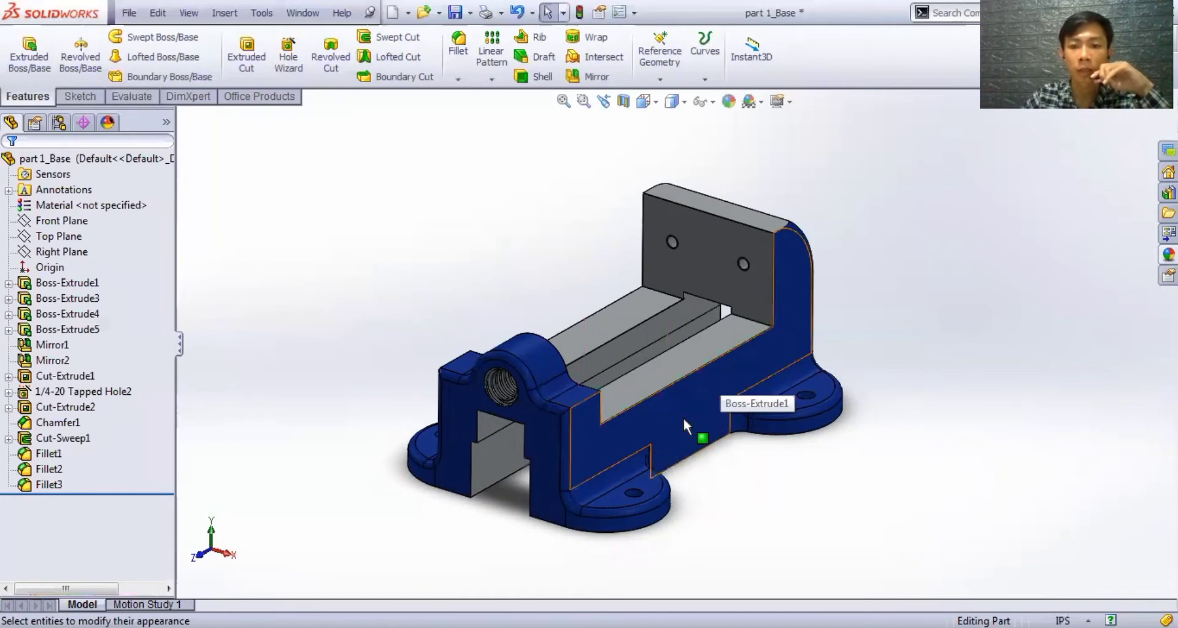
# - Open the appearance of the base's long side face to examine the gloss blue finish among the painted materials, and close it without changes
pyautogui.rightClick(783, 236)
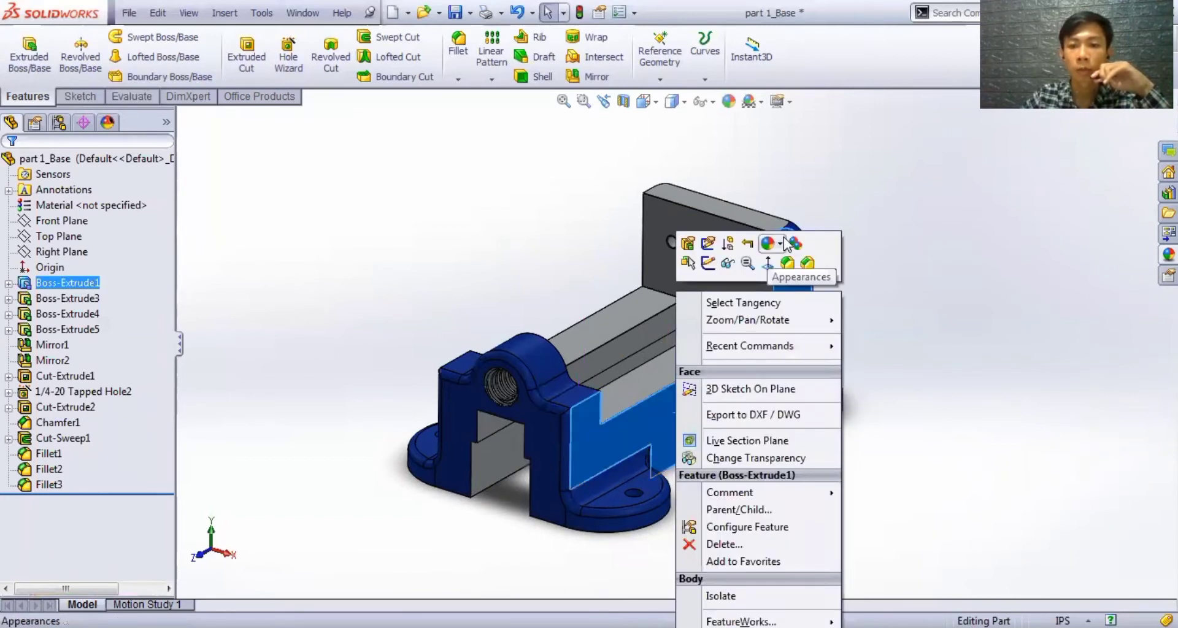
pyautogui.click(795, 275)
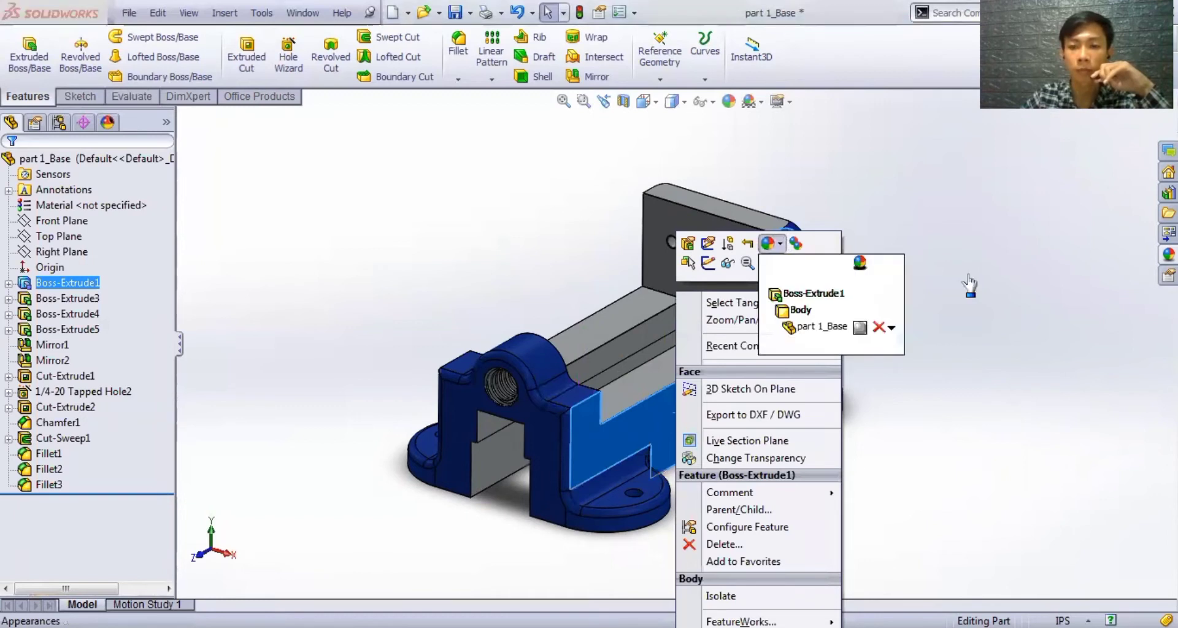
pyautogui.click(969, 276)
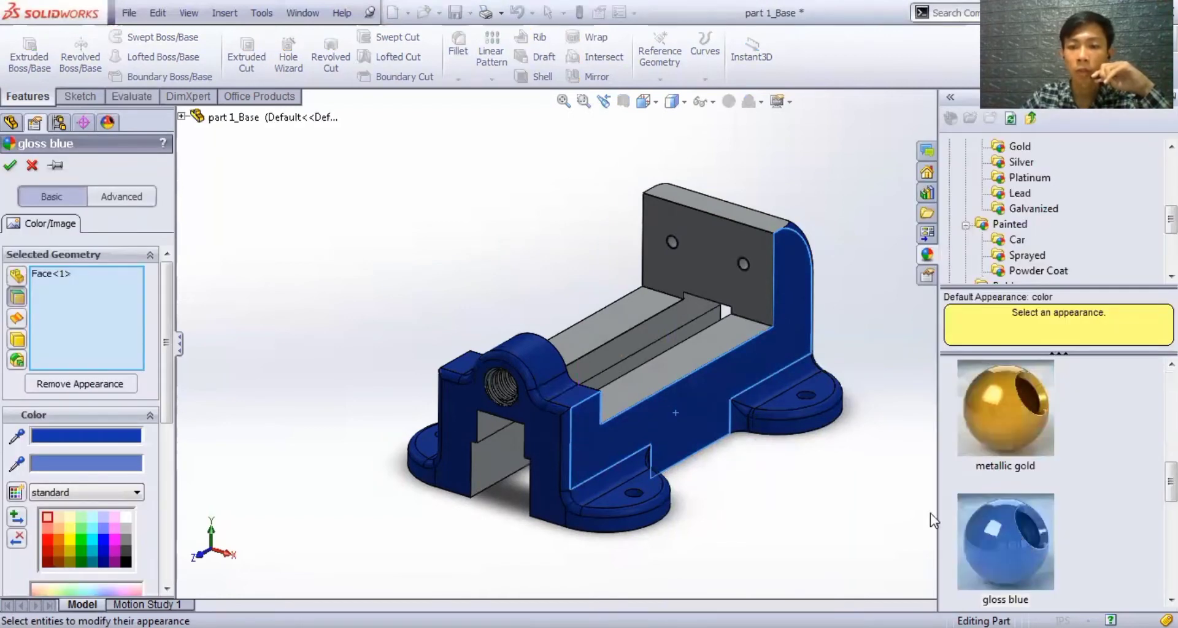
pyautogui.click(1035, 507)
pyautogui.moveTo(1036, 508); pyautogui.dragTo(856, 255)
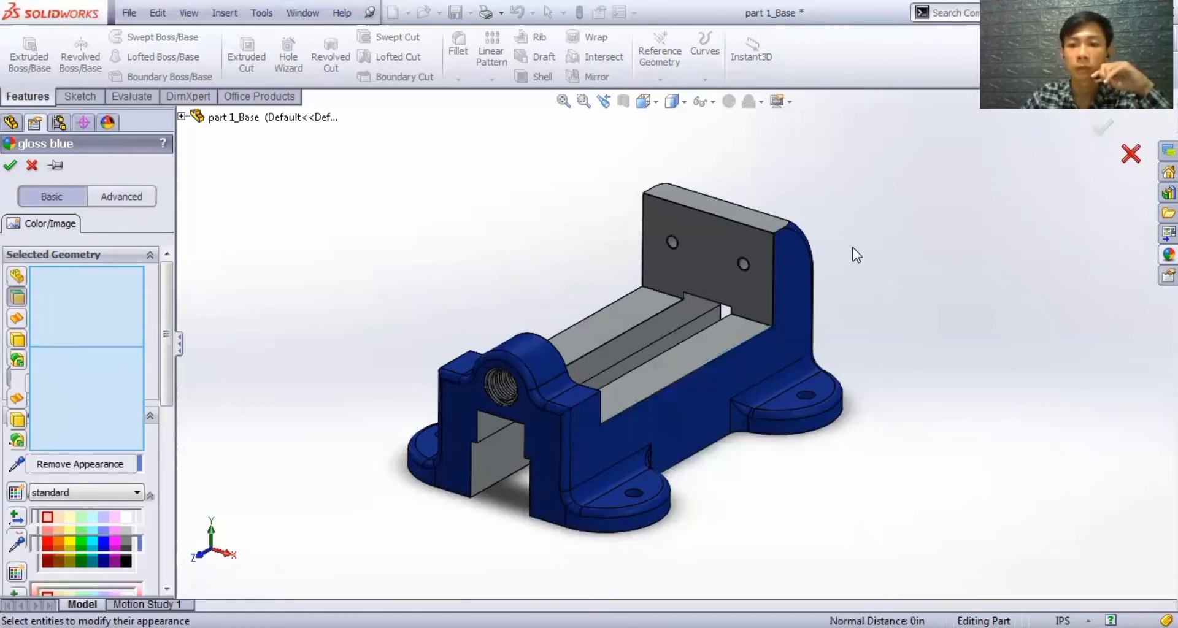
pyautogui.press('Escape')
pyautogui.scroll(1, 857, 255)
pyautogui.scroll(1, 569, 294)
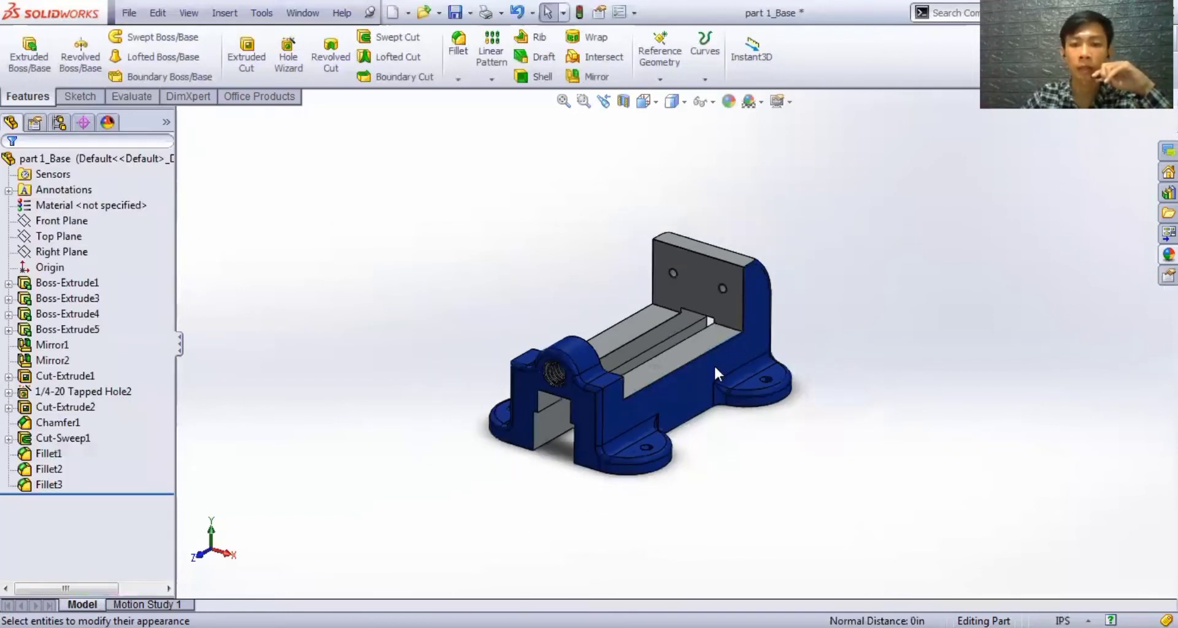
pyautogui.scroll(-1, 794, 490)
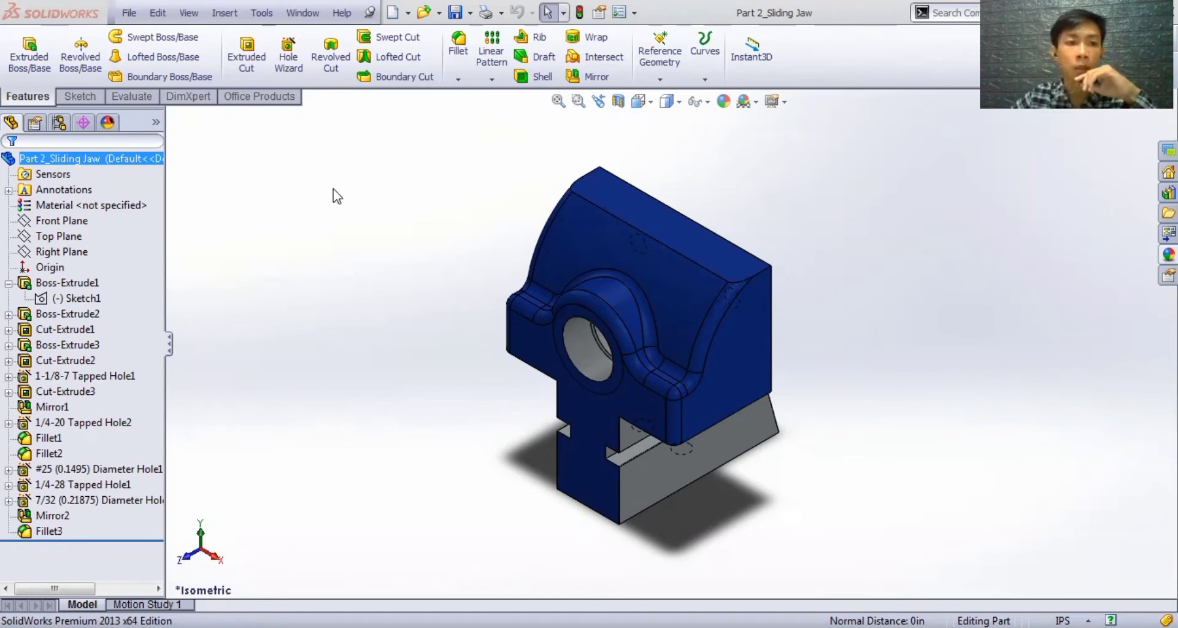
# - In Part 2_Sliding Jaw, view Sketch1 of Boss-Extrude1 face-on and open it for editing
pyautogui.click(79, 298)
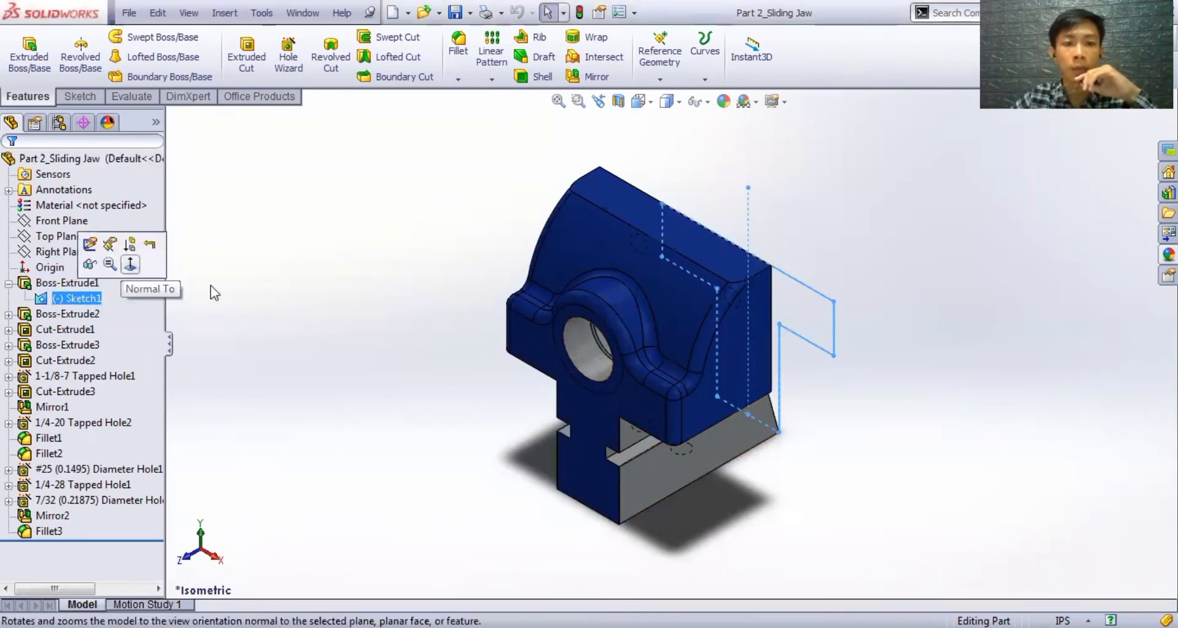
pyautogui.click(130, 264)
pyautogui.rightClick(89, 301)
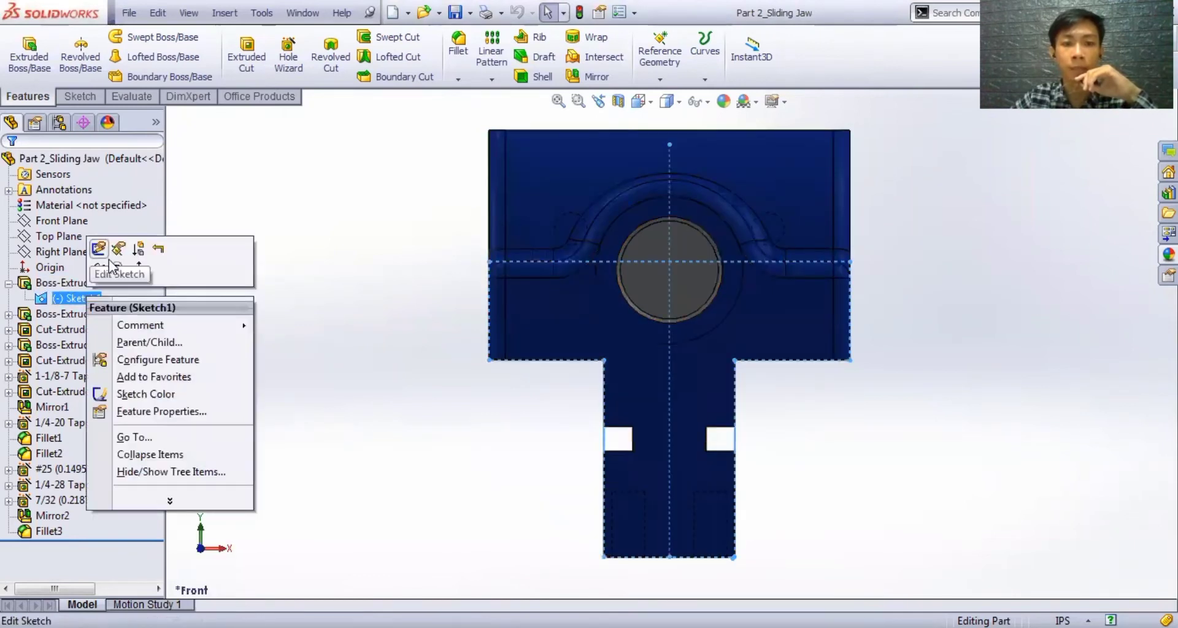
pyautogui.click(672, 269)
pyautogui.scroll(-1, 670, 269)
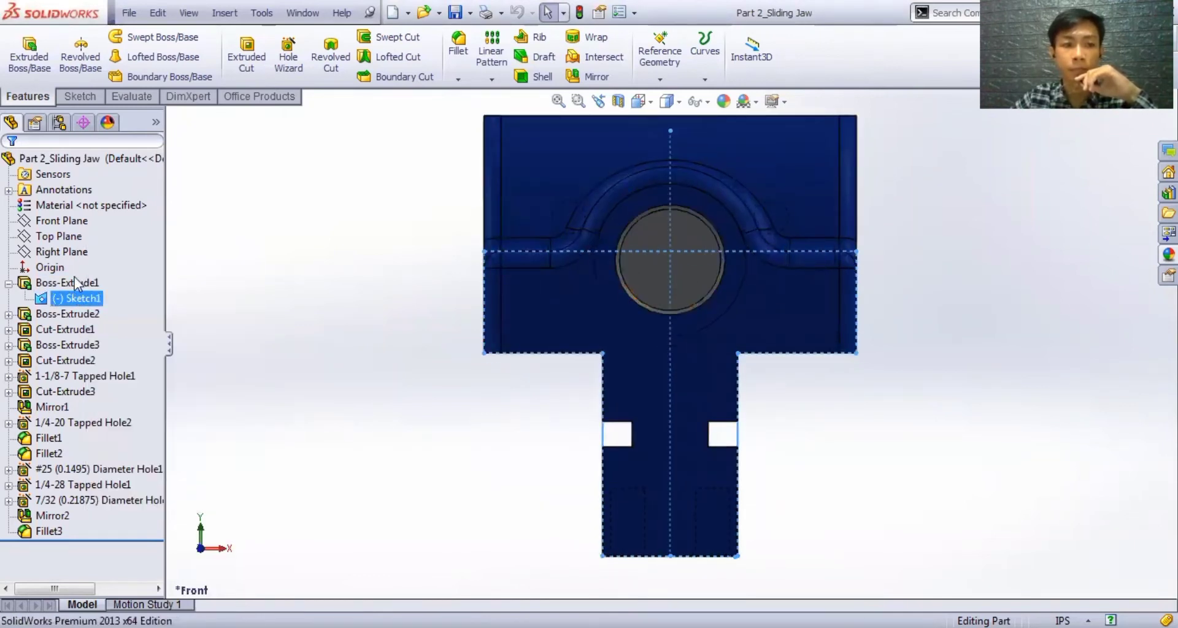
pyautogui.rightClick(74, 298)
pyautogui.click(83, 245)
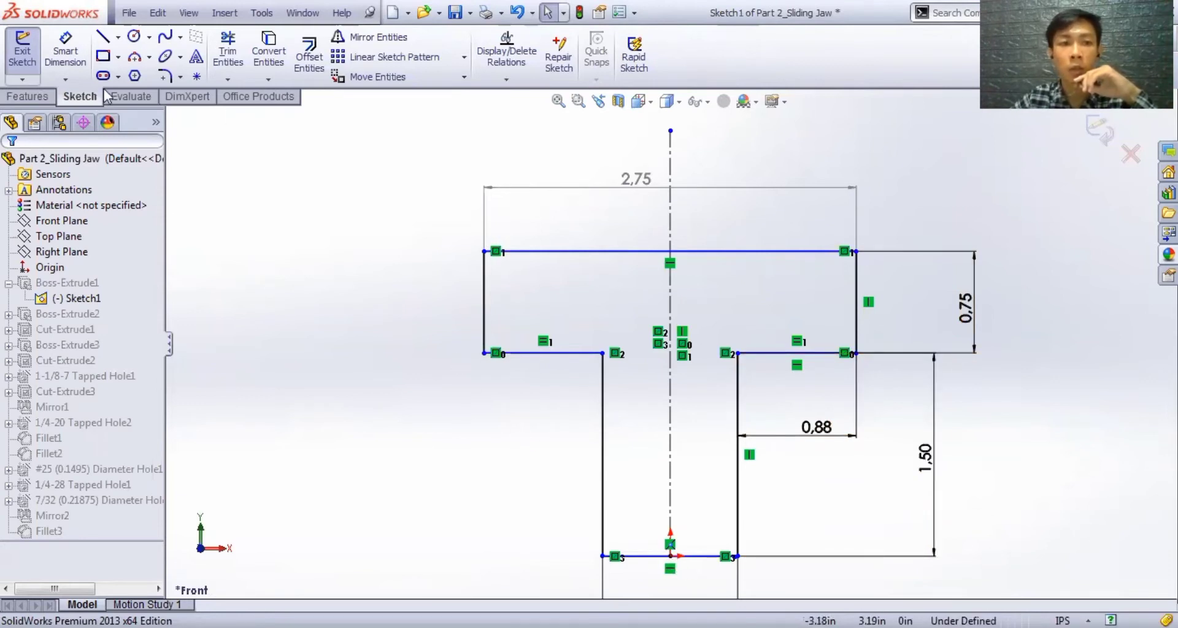
# - Reposition the overall width dimension above the T-shaped profile, examine the remaining dimensions down to the stem's base, and exit Sketch1
pyautogui.click(38, 97)
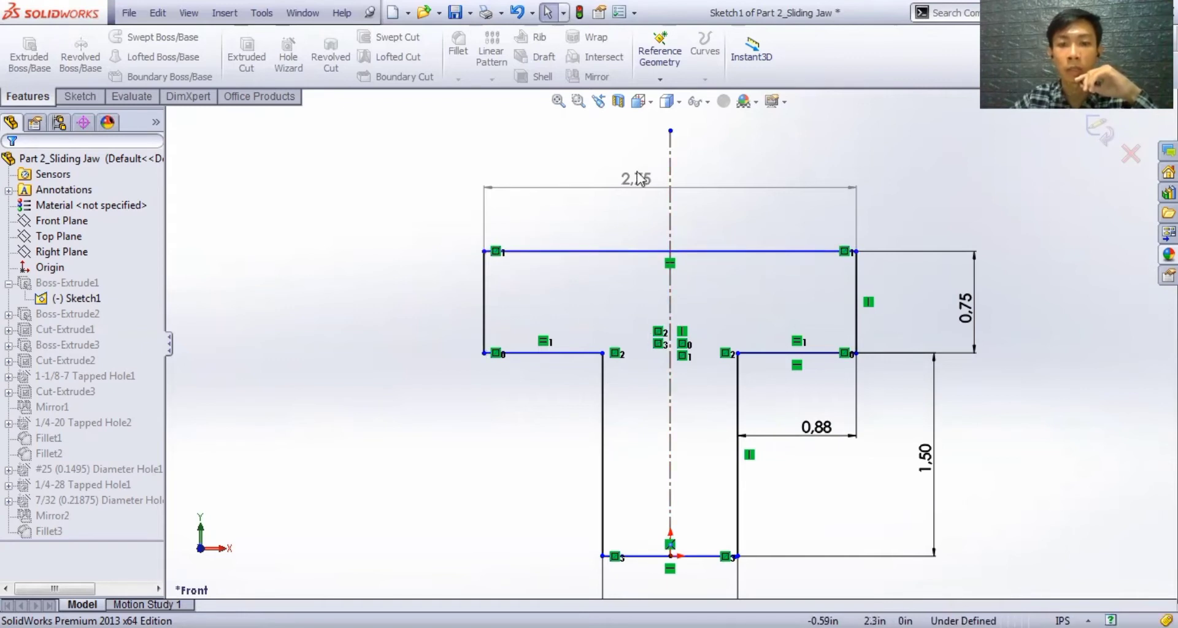
pyautogui.click(670, 189)
pyautogui.moveTo(671, 188); pyautogui.dragTo(698, 193)
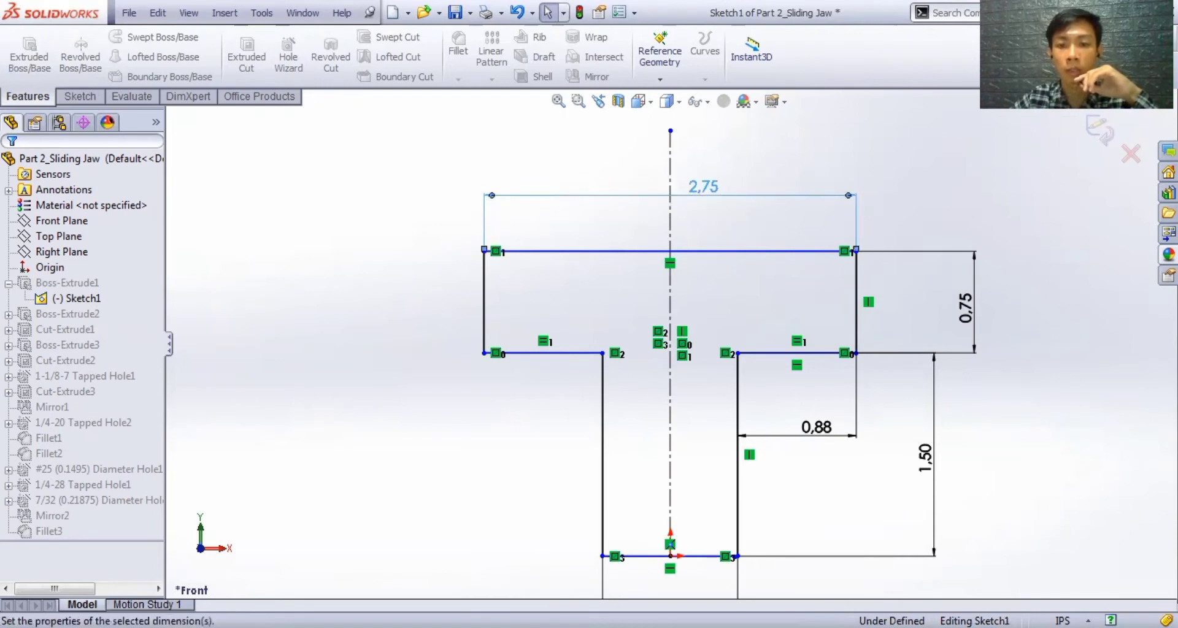
pyautogui.press('z')
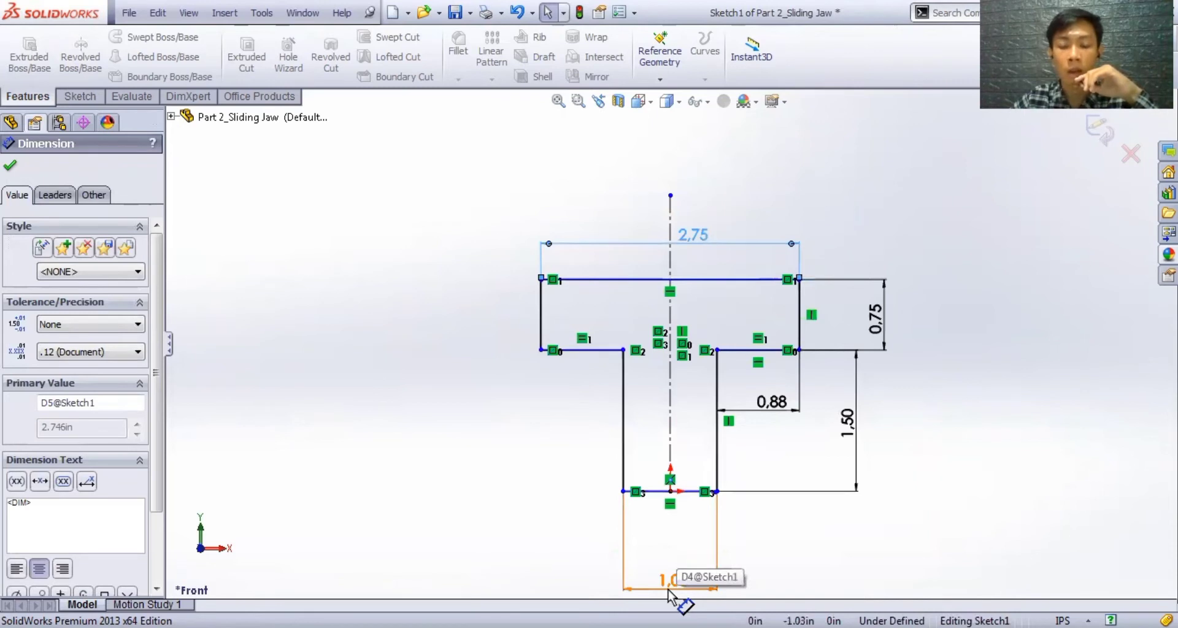
pyautogui.scroll(-2, 677, 592)
pyautogui.scroll(-3, 677, 447)
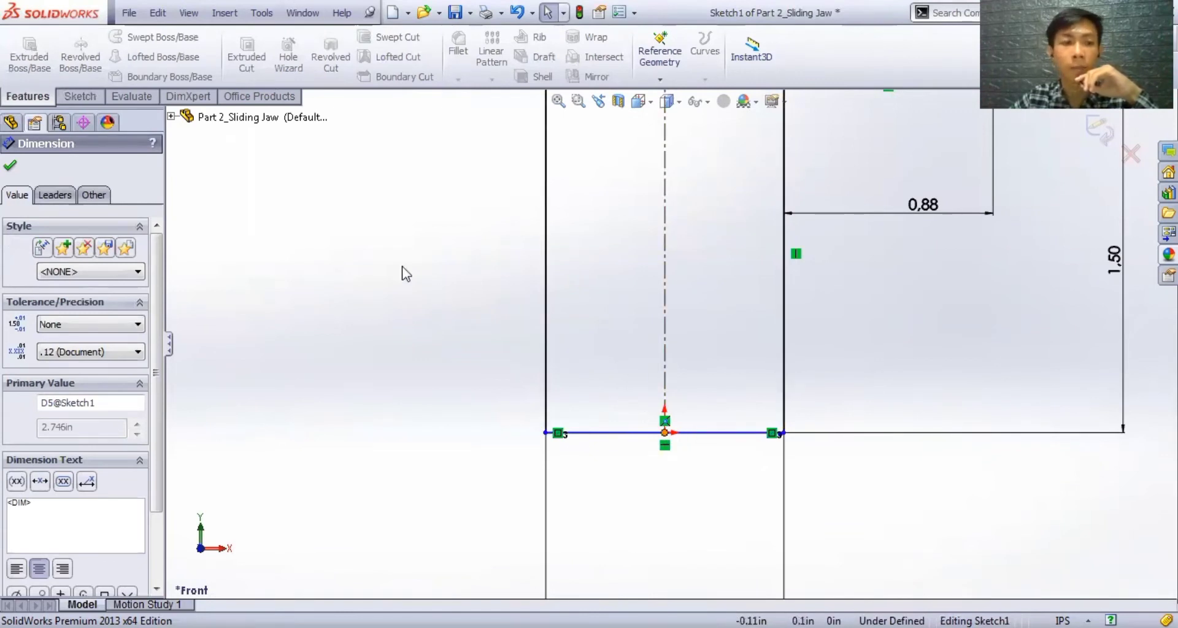
pyautogui.press('z')
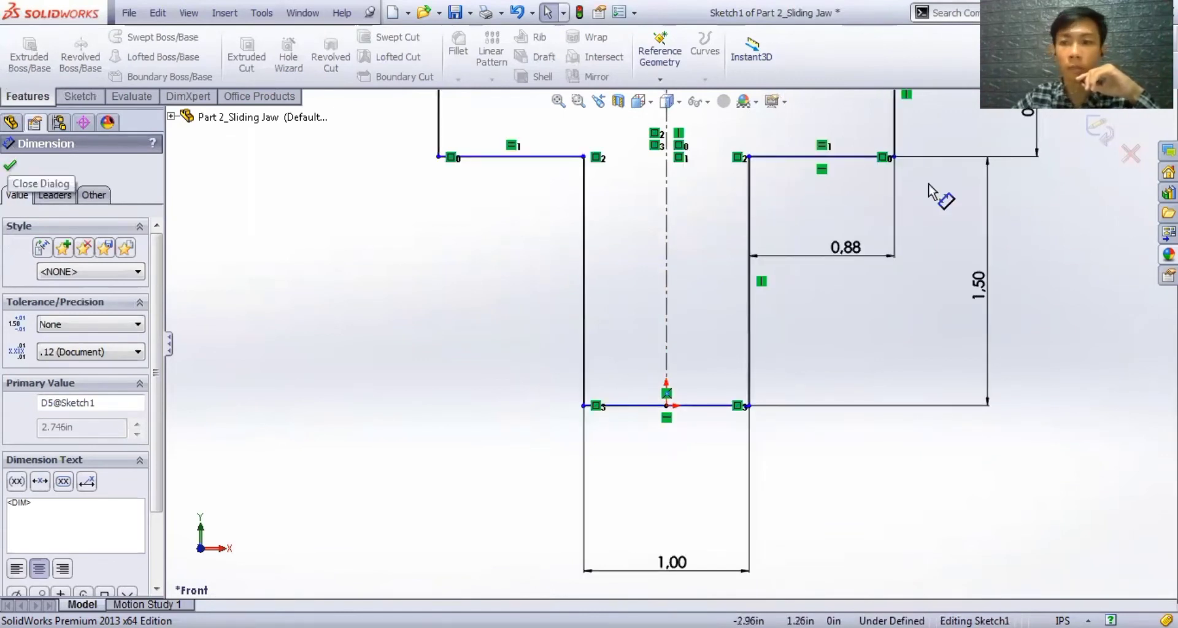
pyautogui.click(1096, 140)
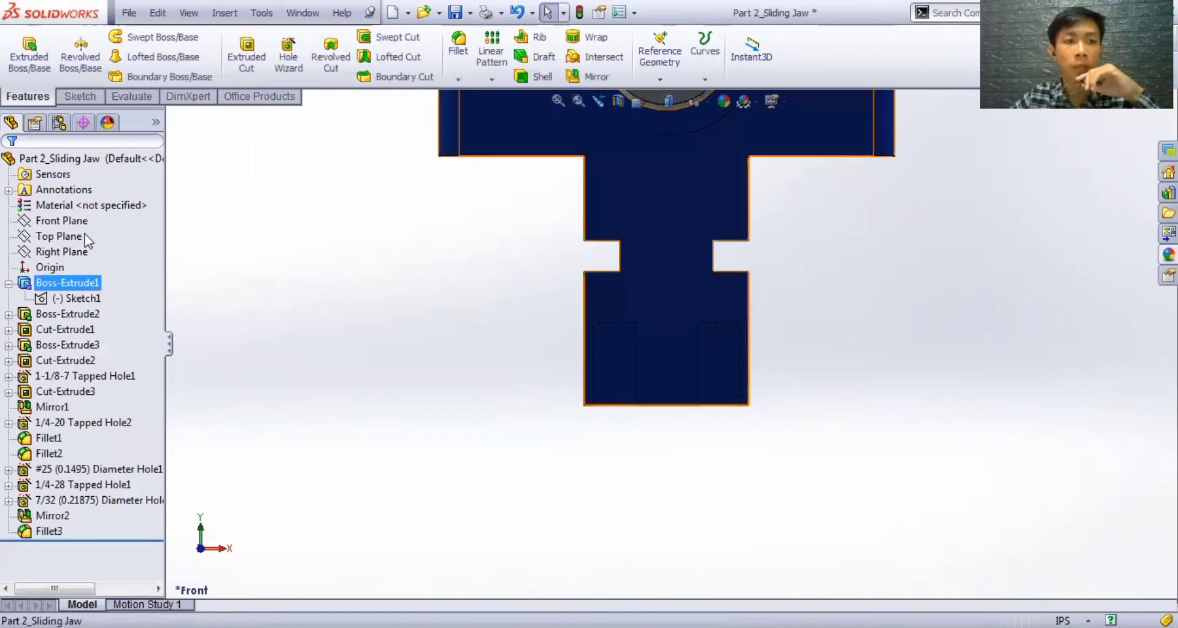
# - Open the definition of Boss-Extrude1 to examine its blind depth and extrusion direction, and close it without changes
pyautogui.rightClick(76, 283)
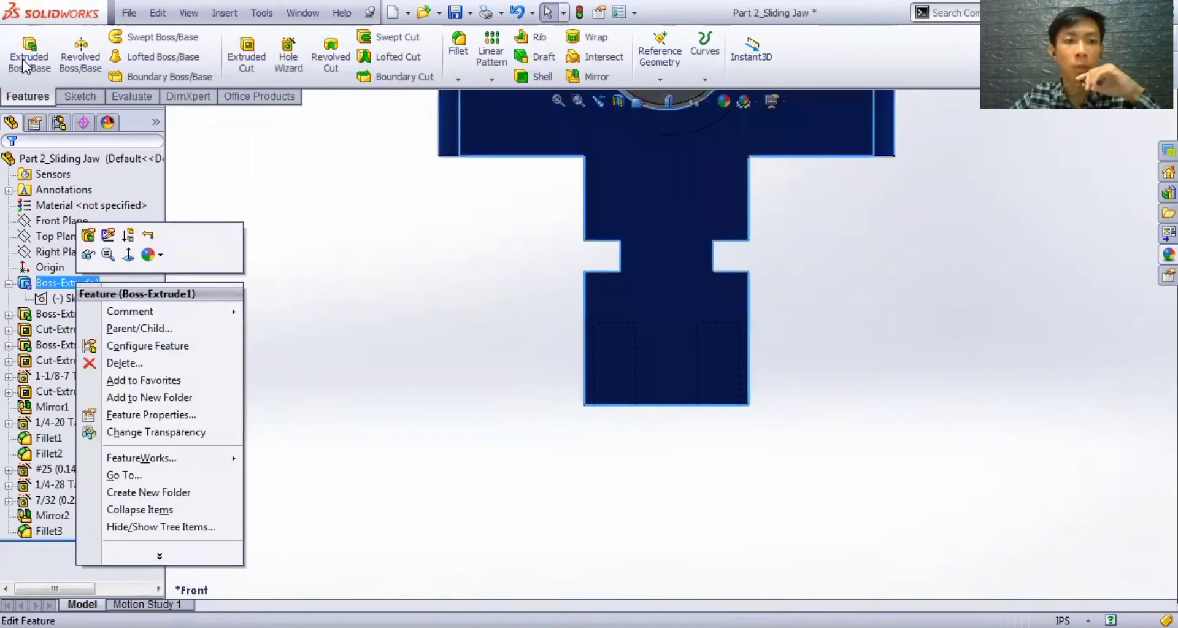
pyautogui.click(86, 237)
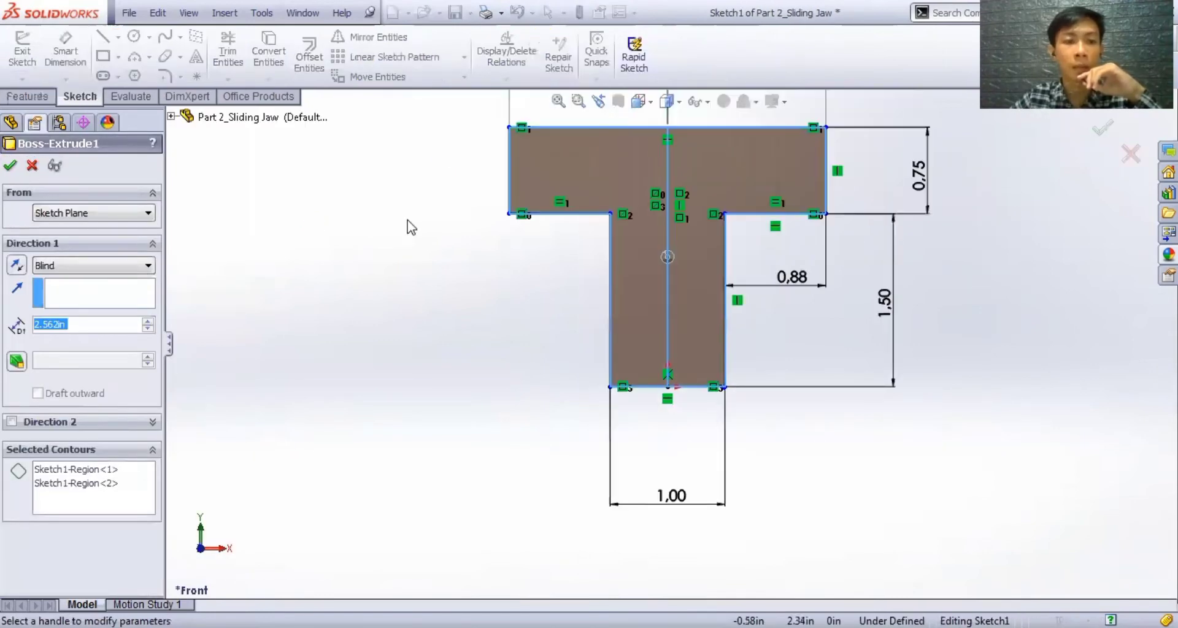
pyautogui.click(45, 333)
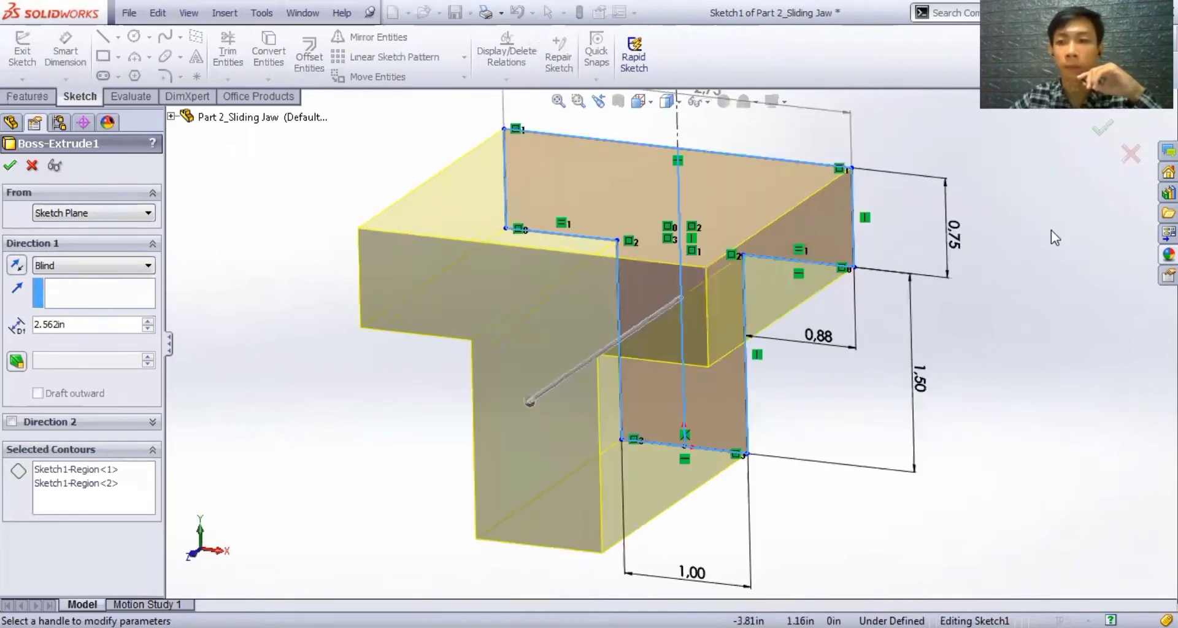
pyautogui.click(1130, 162)
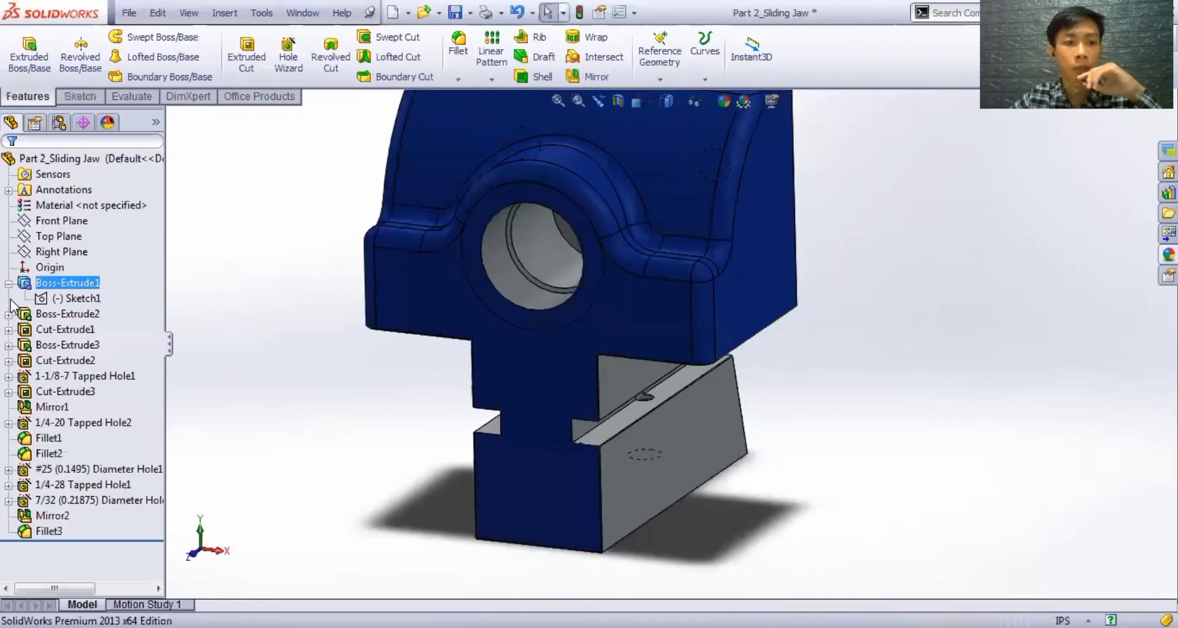
# - Expand Boss-Extrude2 and open its Sketch2 for editing in a face-on view
pyautogui.click(9, 298)
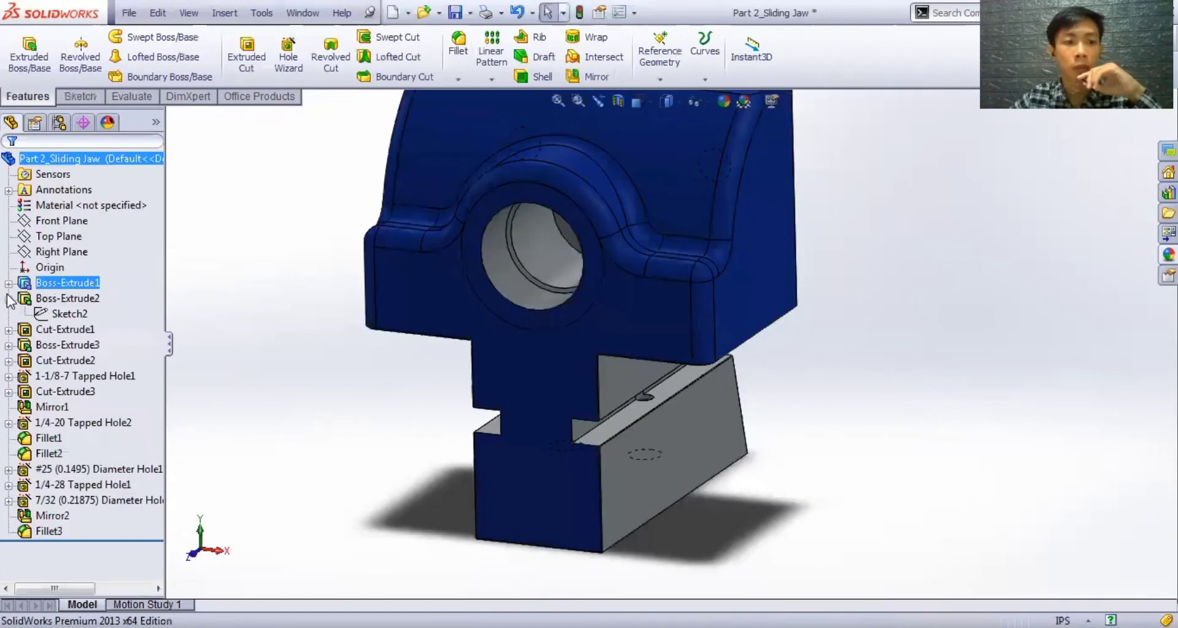
pyautogui.click(69, 314)
pyautogui.scroll(3, 324, 366)
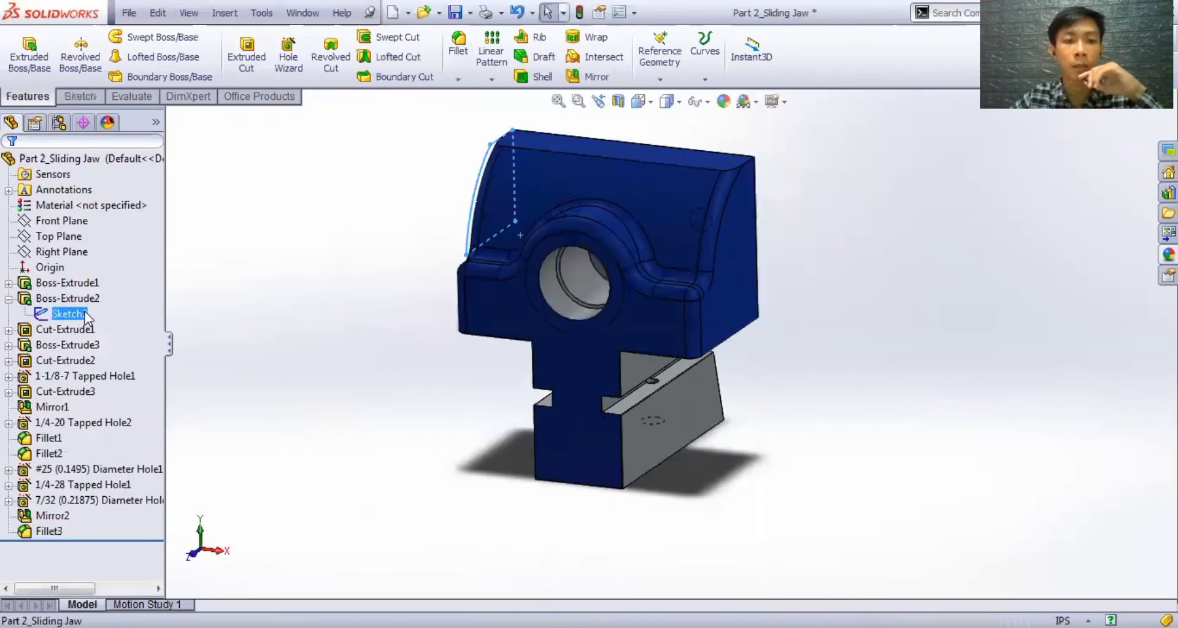
pyautogui.moveTo(366, 372); pyautogui.dragTo(202, 343, button='middle')
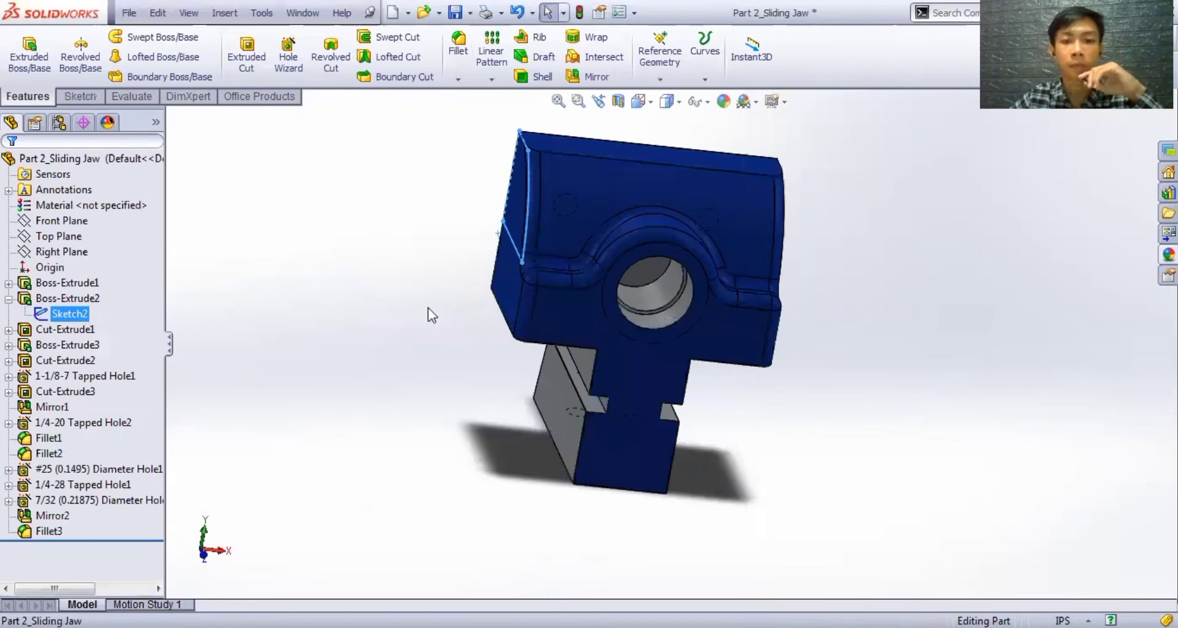
pyautogui.hotkey('ctrl', '8')
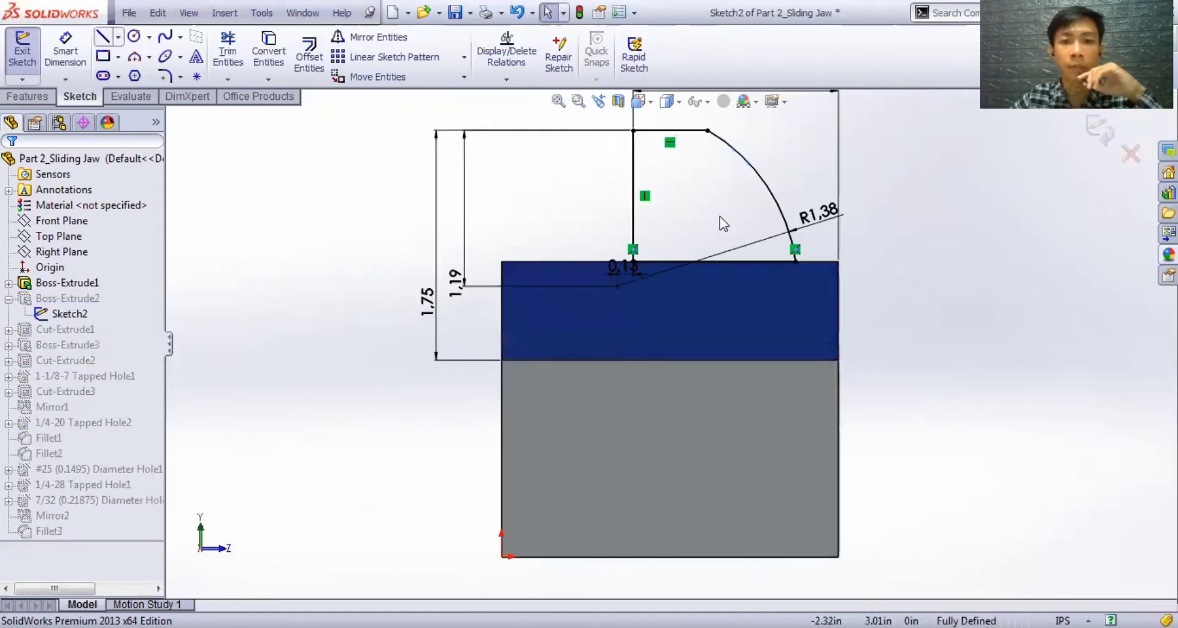
# - Shift the 1.19 dimension slightly outward in Sketch2, examine the curved jaw profile's dimensions and their reference edges, and exit the sketch
pyautogui.scroll(1, 735, 149)
pyautogui.scroll(-1, 686, 245)
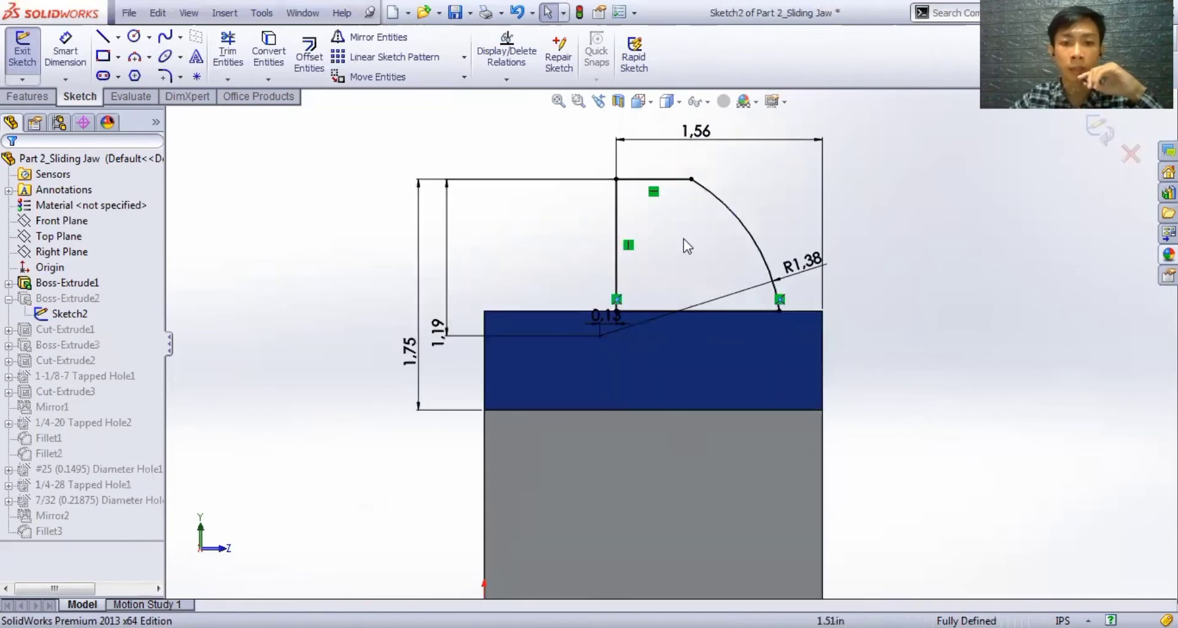
pyautogui.scroll(-2, 552, 393)
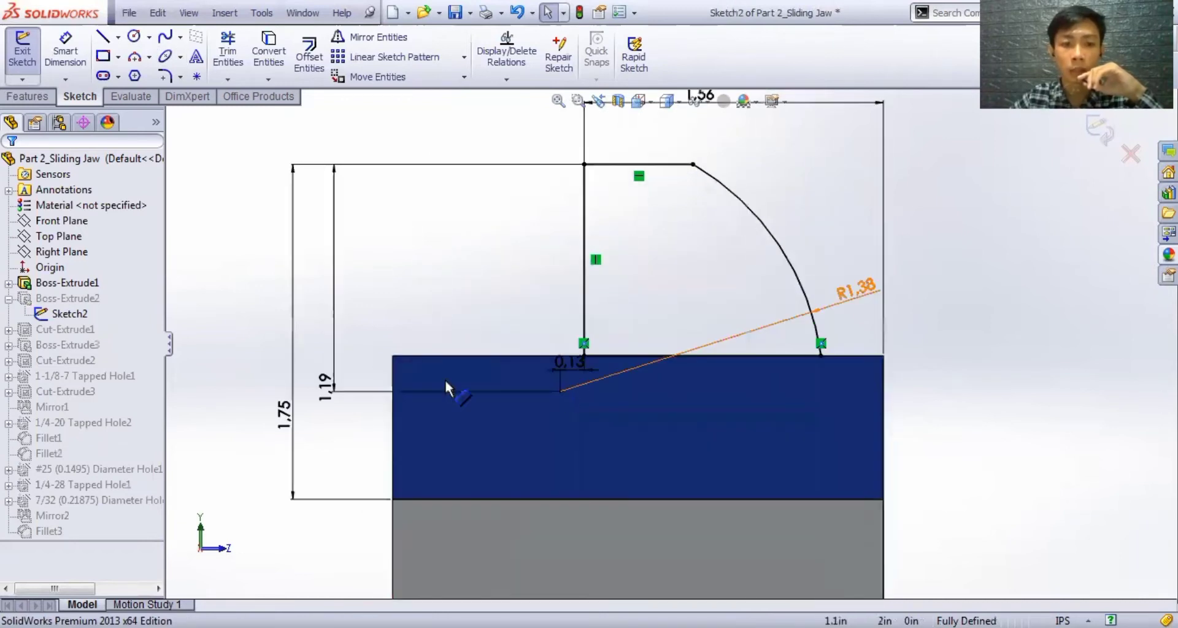
pyautogui.moveTo(334, 316); pyautogui.dragTo(328, 318)
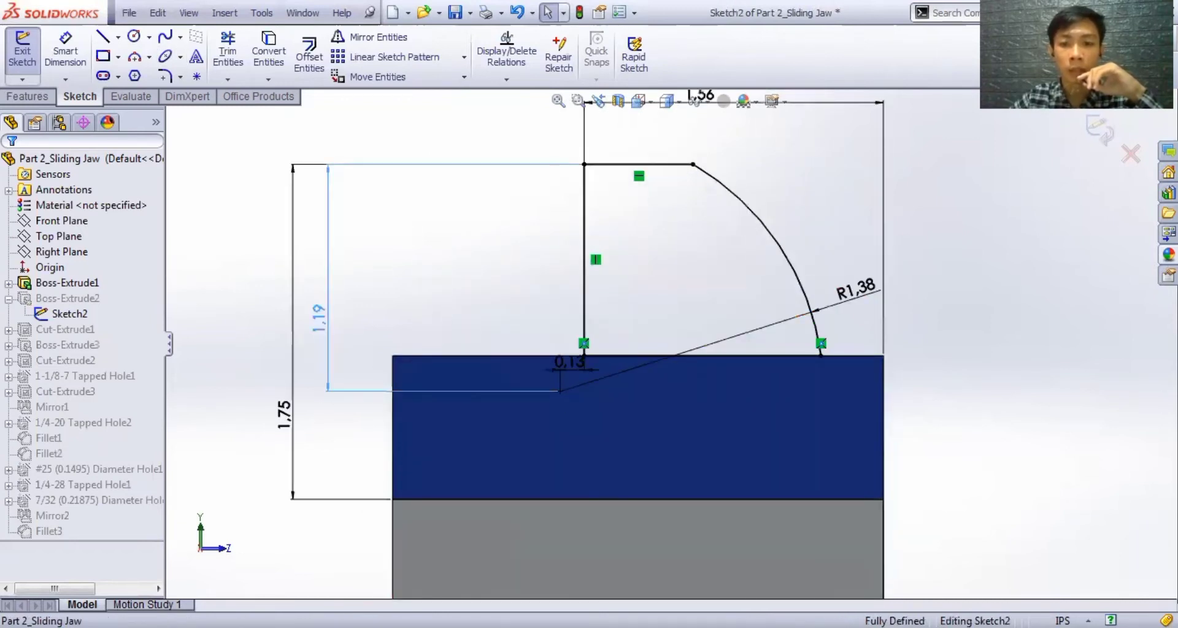
pyautogui.click(608, 178)
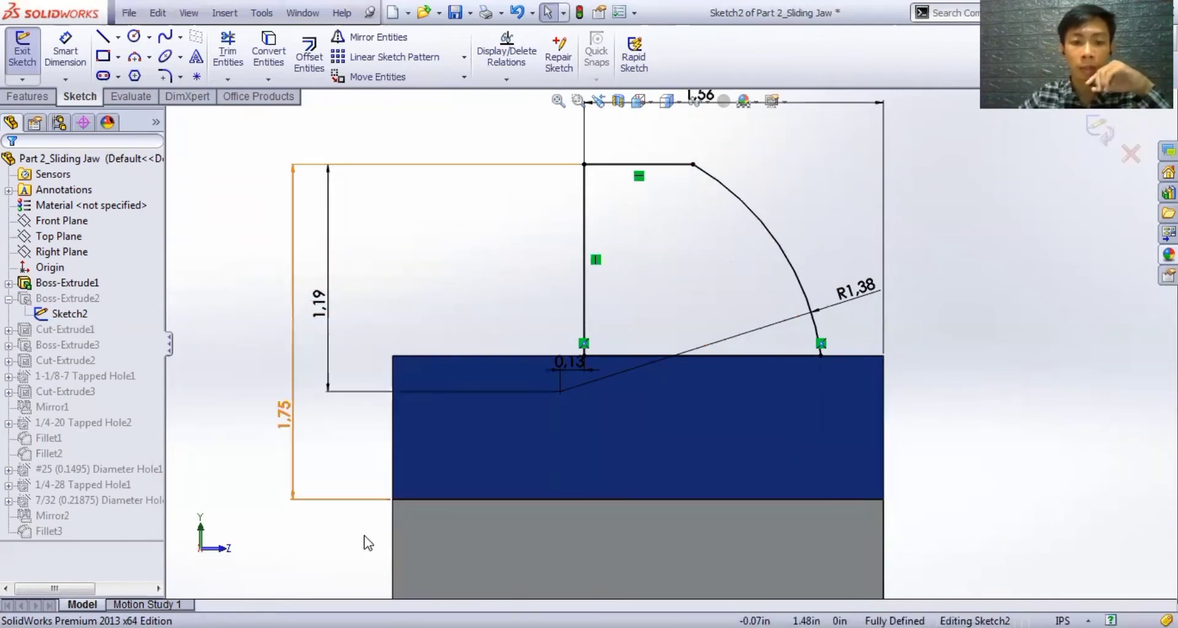
pyautogui.moveTo(378, 534); pyautogui.dragTo(413, 516, button='middle')
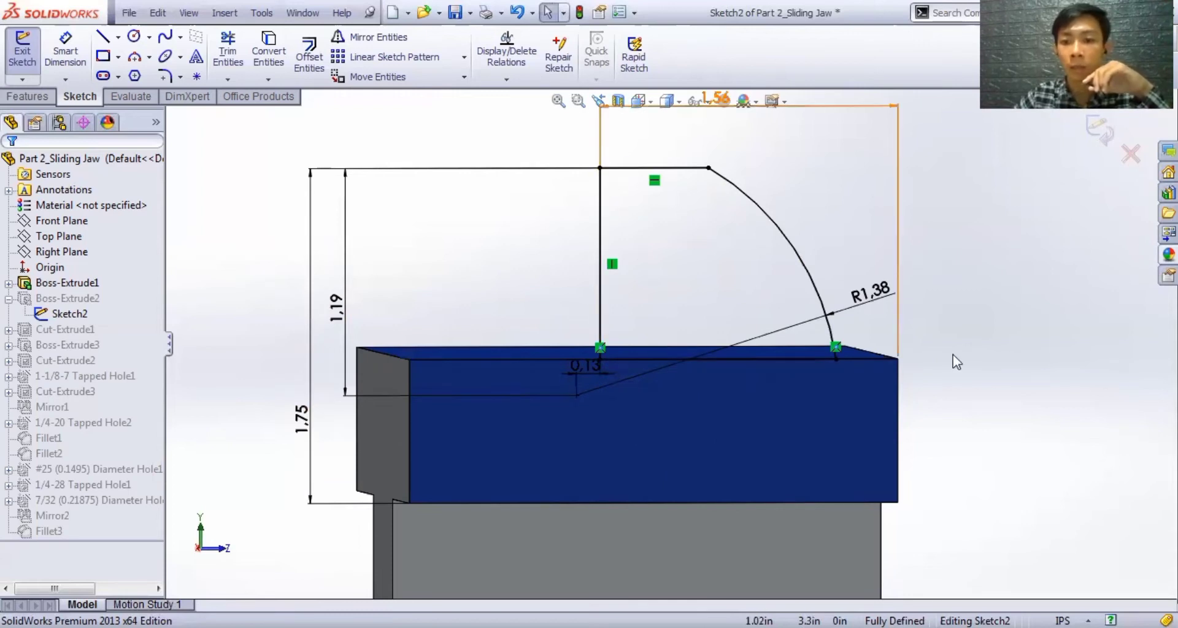
pyautogui.moveTo(920, 371); pyautogui.dragTo(921, 384, button='middle')
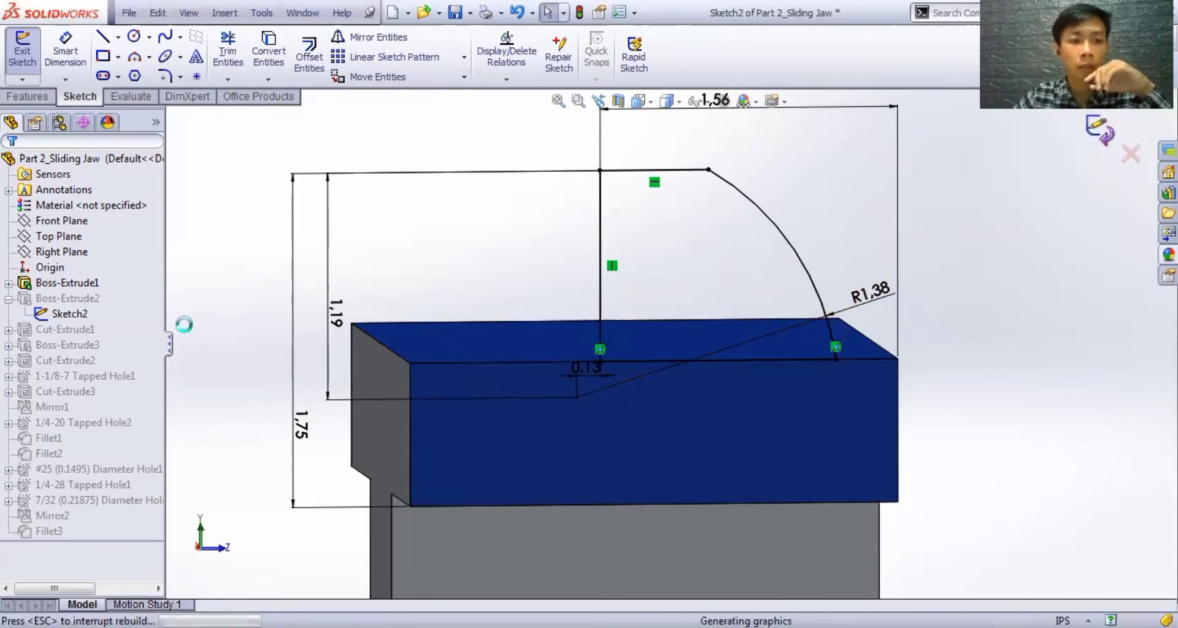
# - Open the definition of Boss-Extrude2 to examine its Up To Surface end condition, and close it without changes
pyautogui.click(73, 300)
pyautogui.click(86, 256)
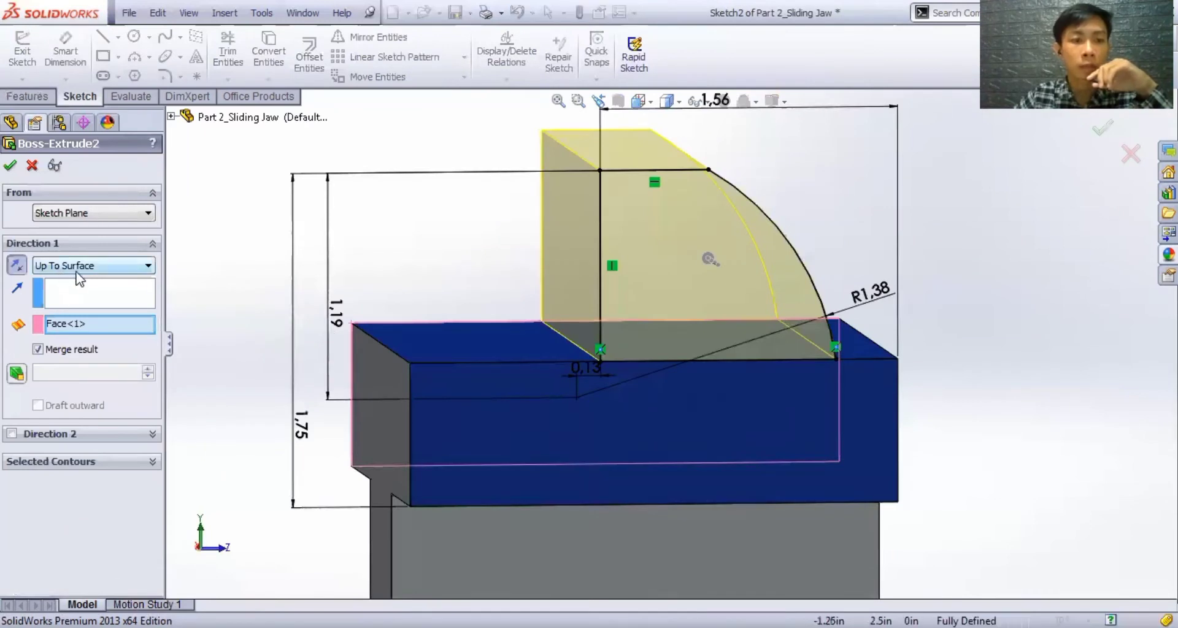
pyautogui.moveTo(1025, 371); pyautogui.dragTo(1069, 266, button='middle')
pyautogui.scroll(-2, 1062, 264)
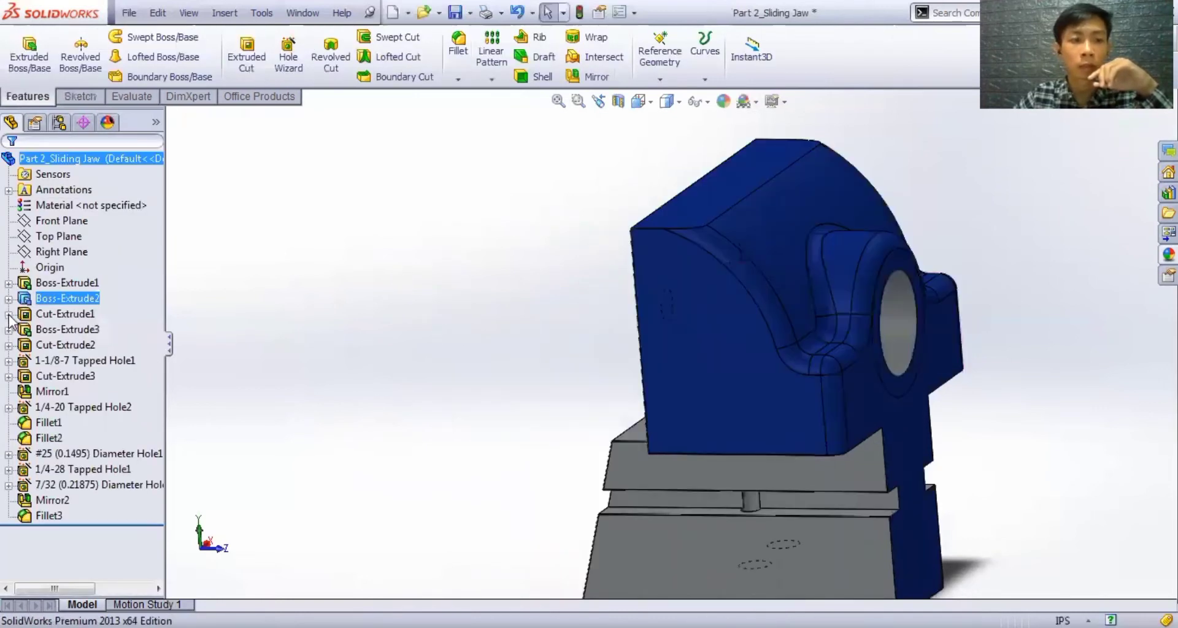
# - Expand Cut-Extrude1 and open its Sketch3 for editing in a face-on view
pyautogui.click(8, 315)
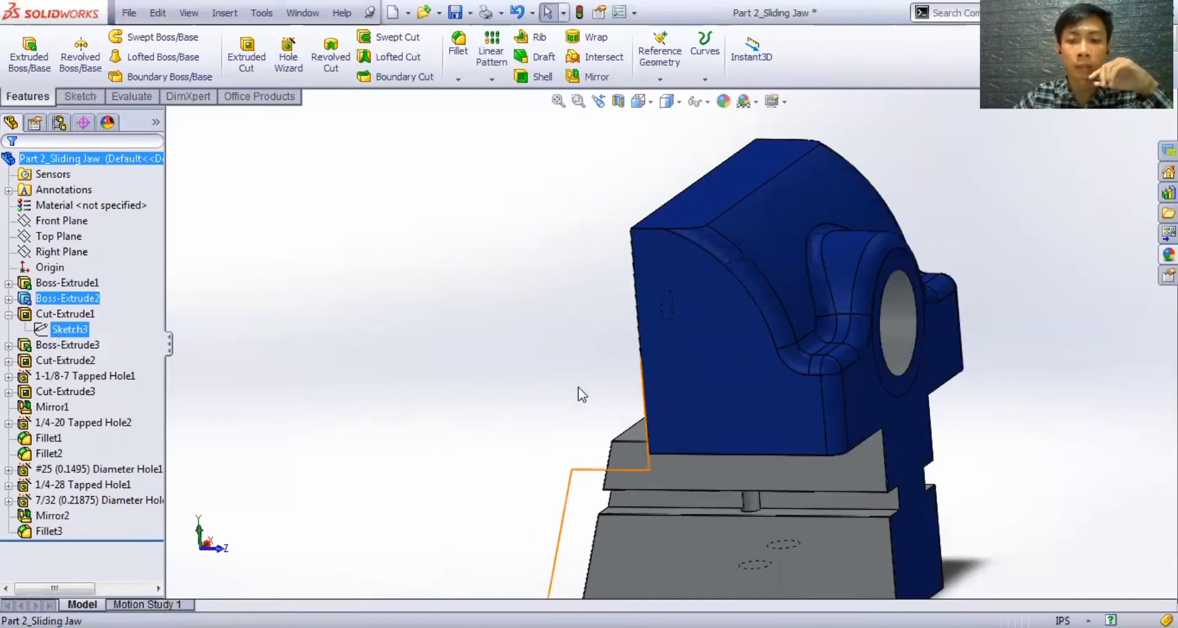
pyautogui.scroll(2, 631, 332)
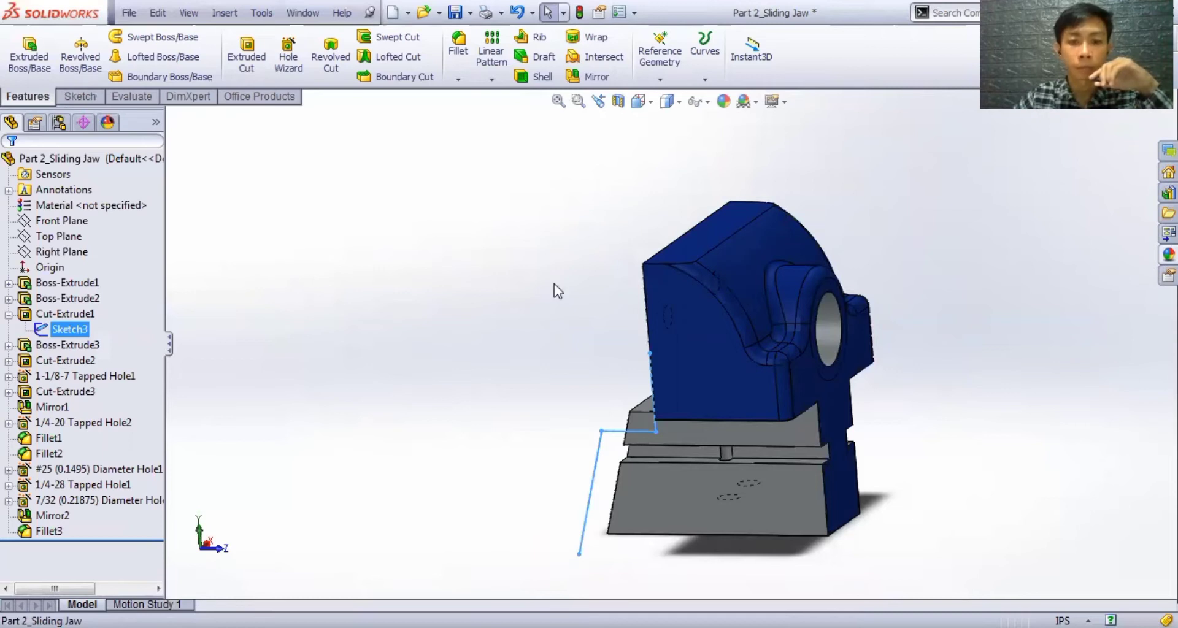
pyautogui.click(513, 262)
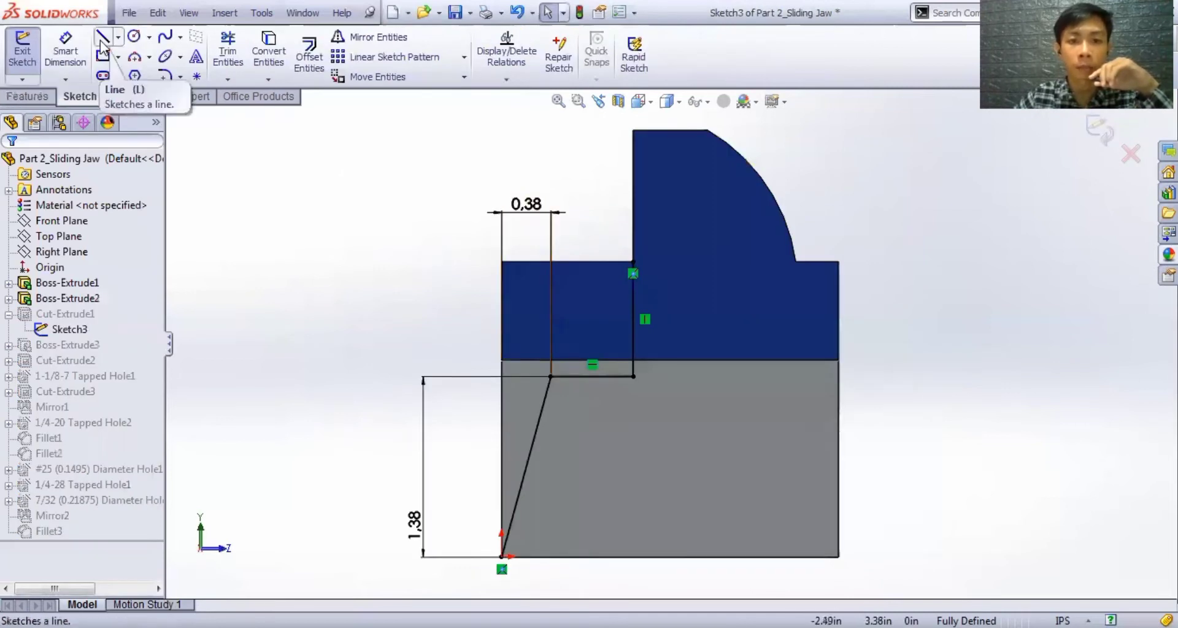
# - Examine the dimensions of Sketch3's slanted cut profile from the upper step down to the origin, and exit the sketch
pyautogui.scroll(-2, 531, 349)
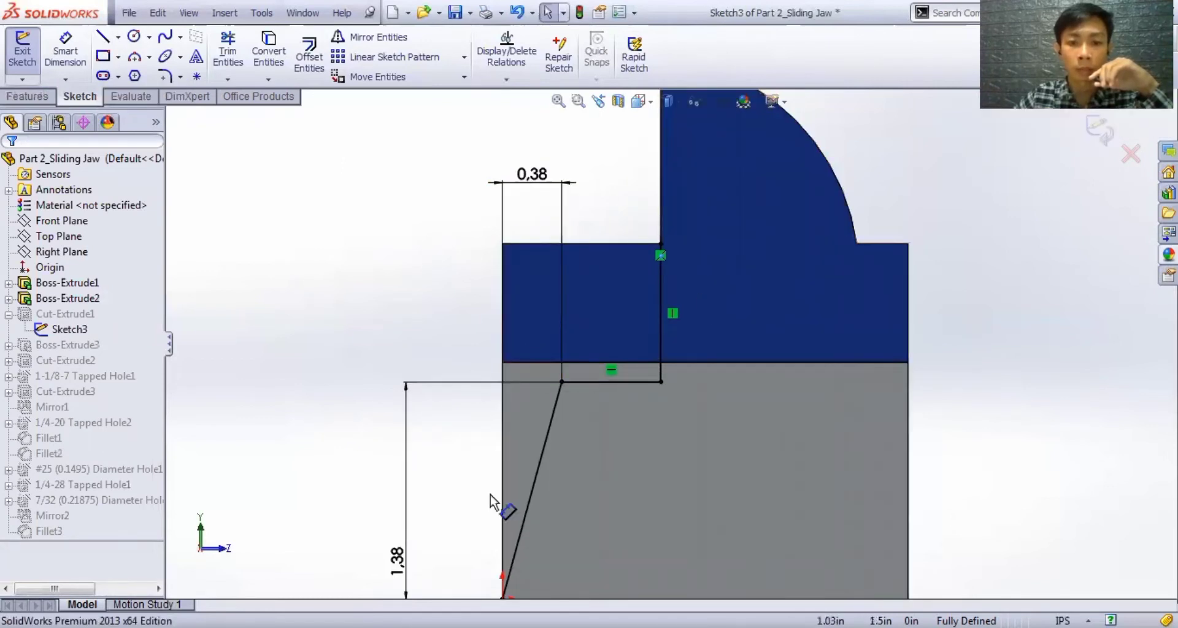
pyautogui.press('f')
pyautogui.scroll(-2, 540, 506)
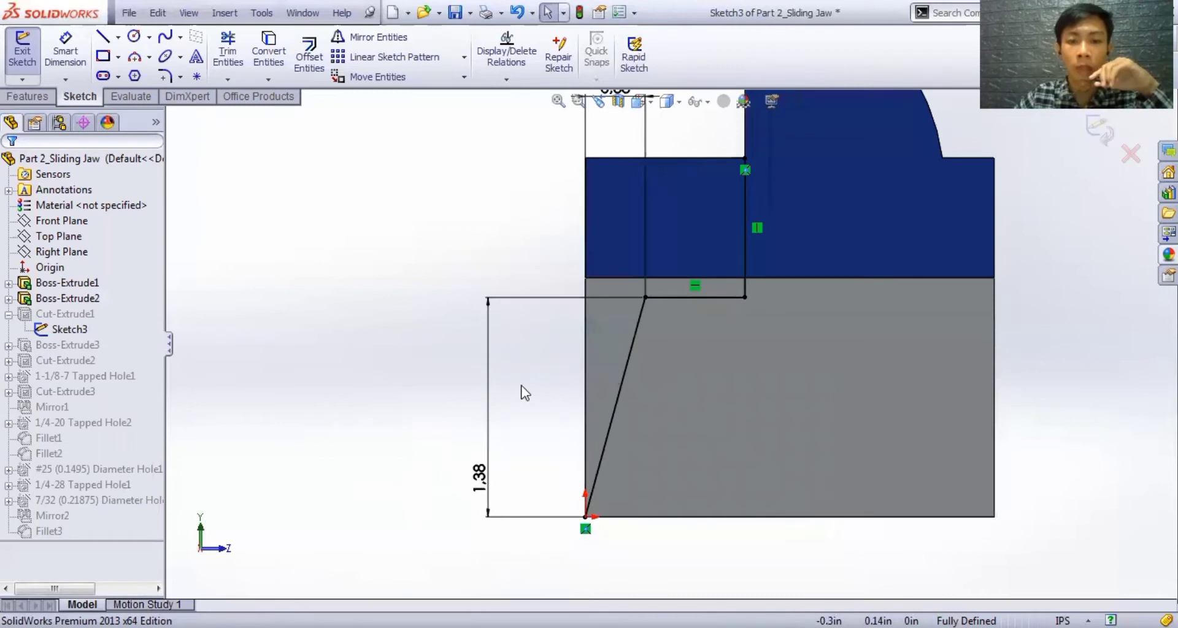
pyautogui.scroll(1, 686, 178)
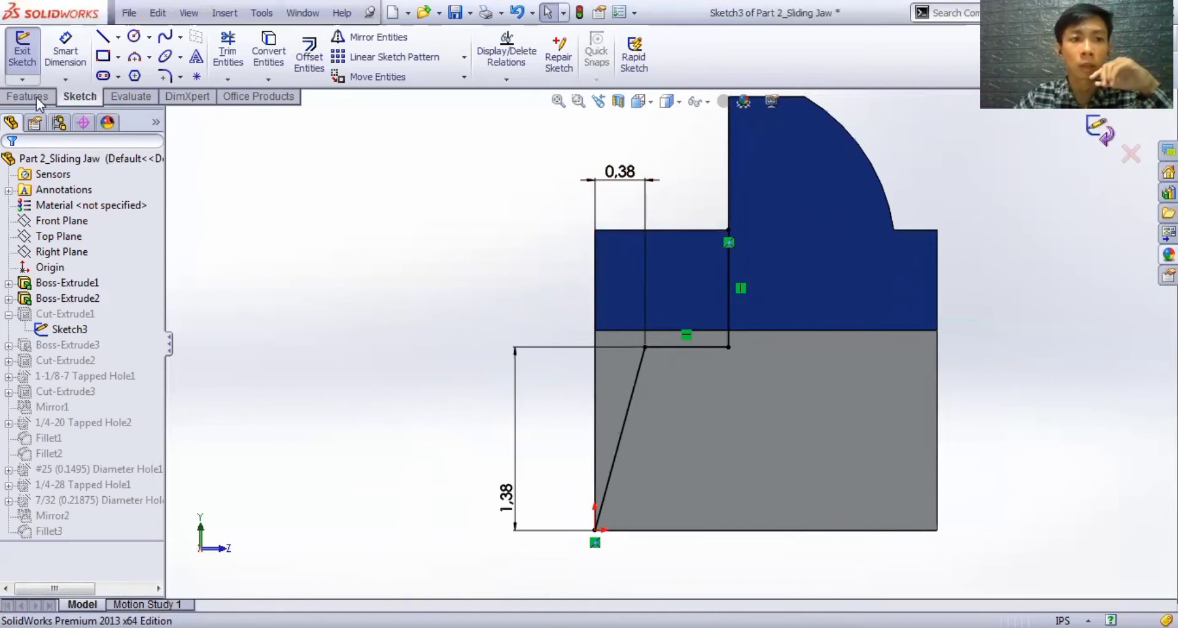
pyautogui.click(24, 64)
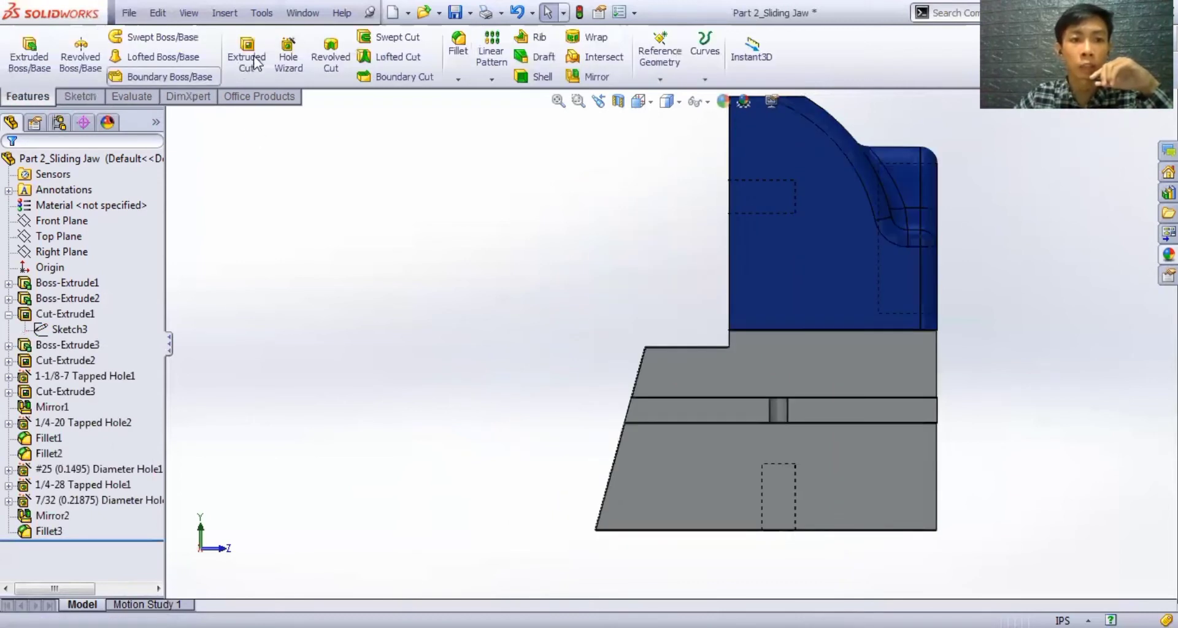
# - Open the definition of Cut-Extrude1 to examine its Through All settings in both directions and its flipped cut side, and close it
pyautogui.click(68, 361)
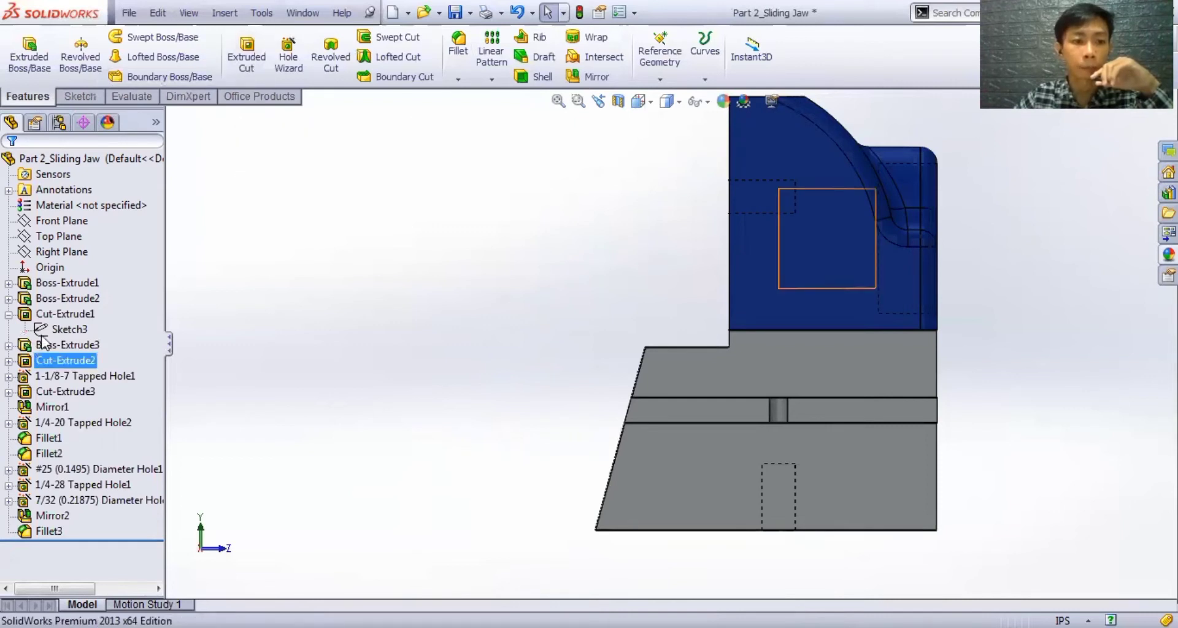
pyautogui.click(50, 330)
pyautogui.click(53, 314)
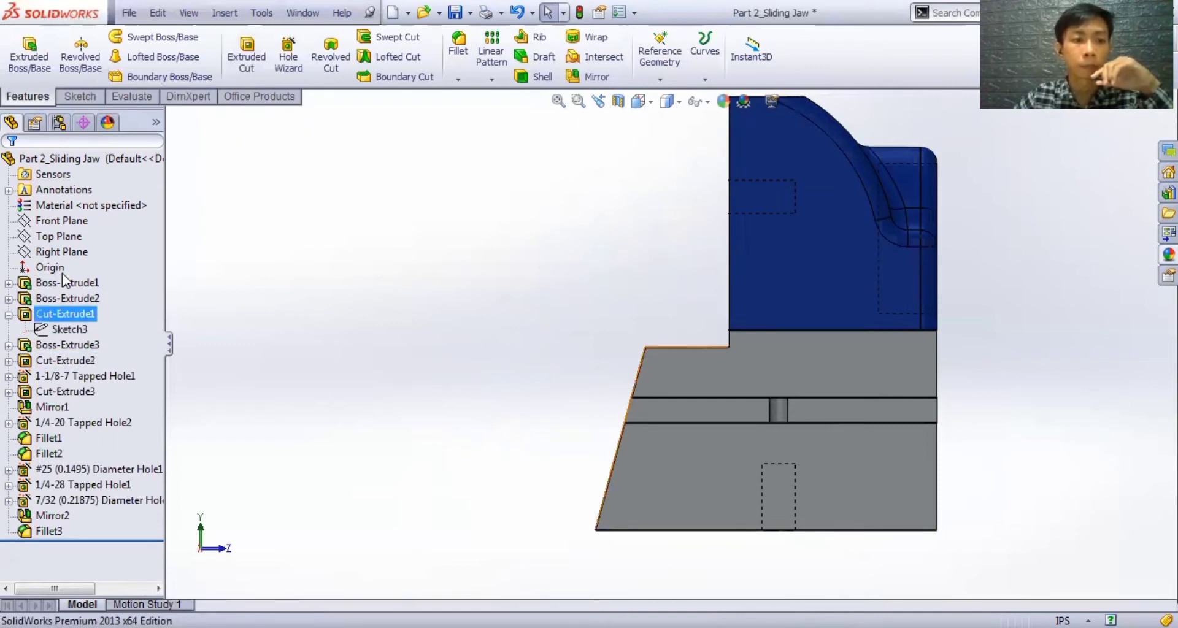
pyautogui.rightClick(55, 315)
pyautogui.click(83, 270)
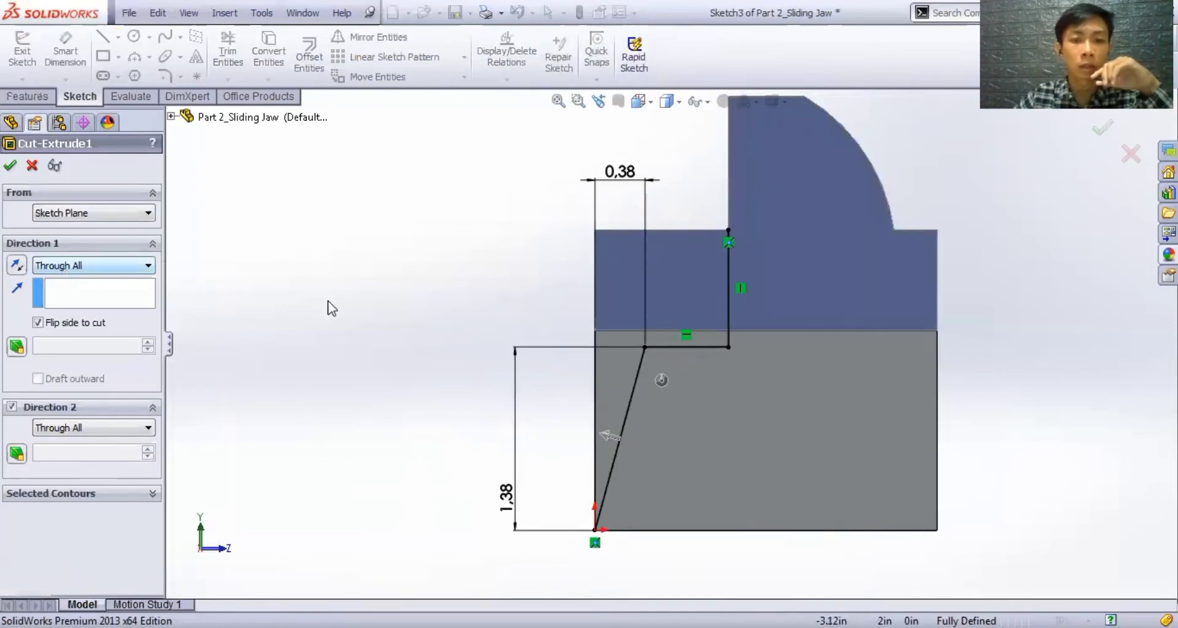
pyautogui.moveTo(373, 314); pyautogui.dragTo(359, 325, button='middle')
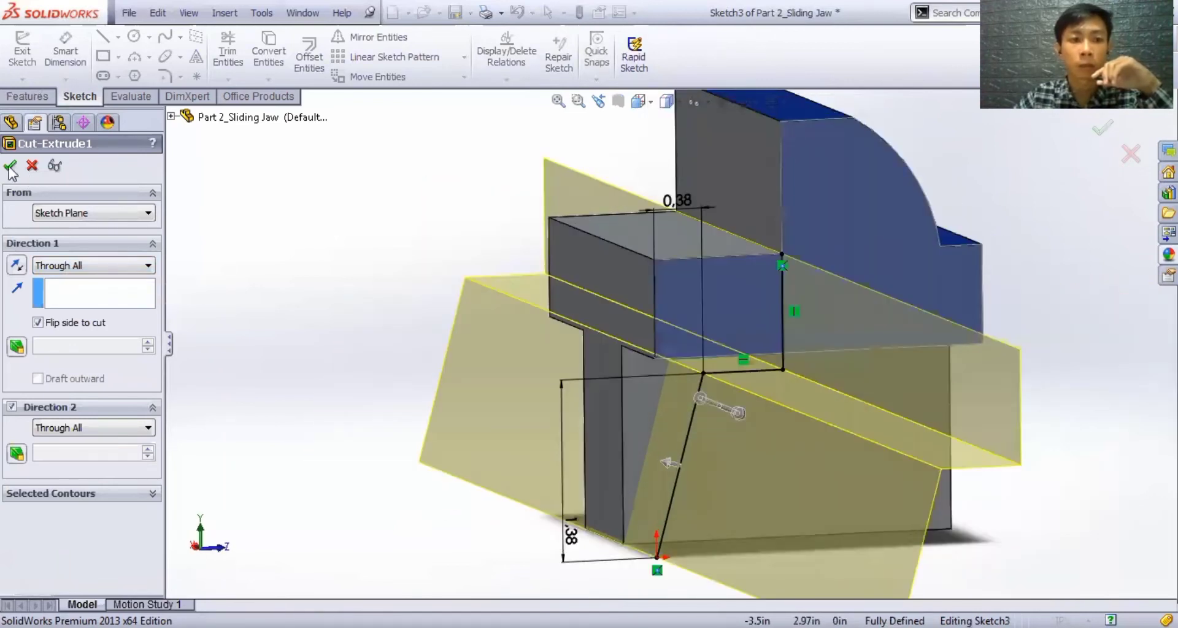
pyautogui.click(9, 167)
pyautogui.click(1131, 164)
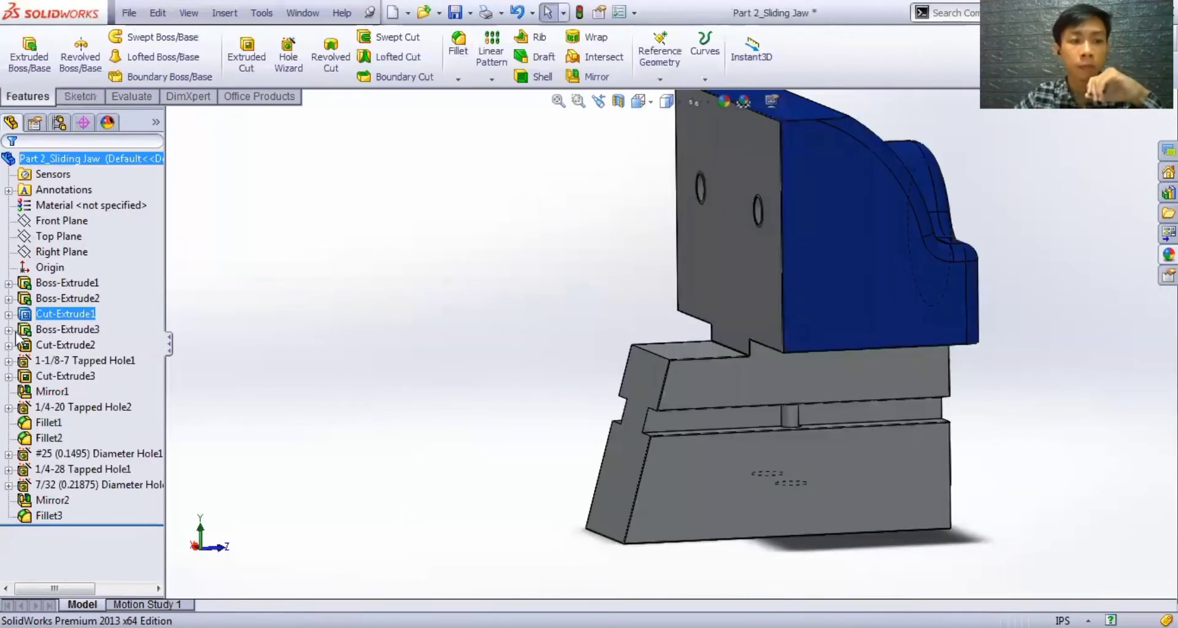
# - Expand Boss-Extrude3 and open its Sketch4 for editing in a face-on view
pyautogui.click(10, 330)
pyautogui.click(69, 345)
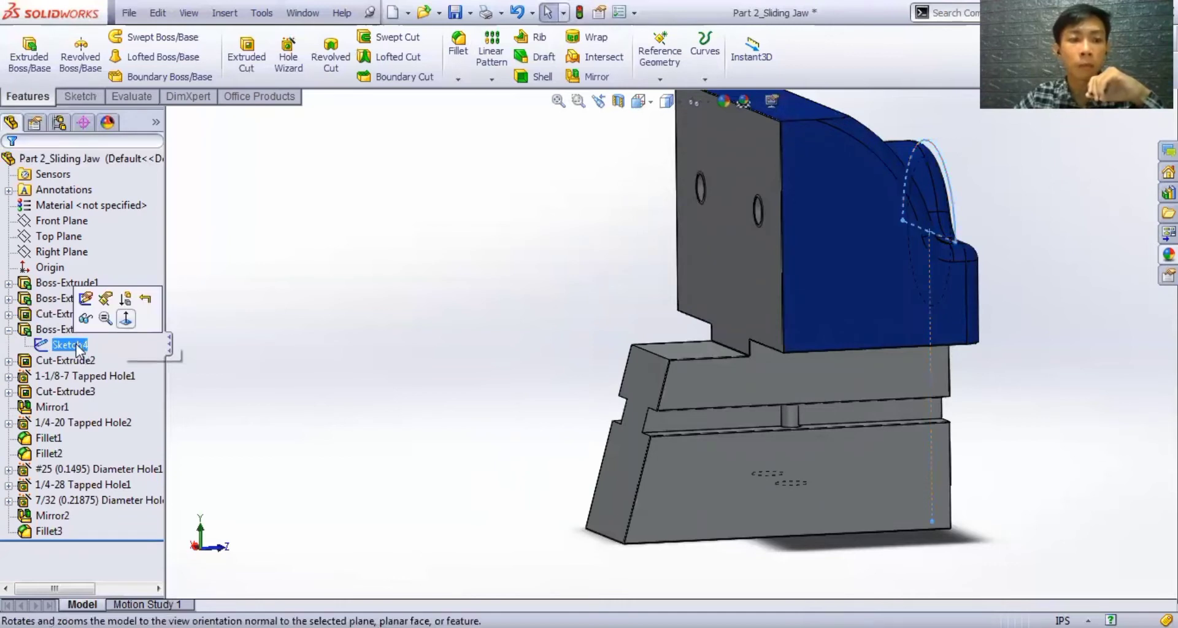
pyautogui.click(125, 318)
pyautogui.rightClick(76, 345)
pyautogui.click(89, 298)
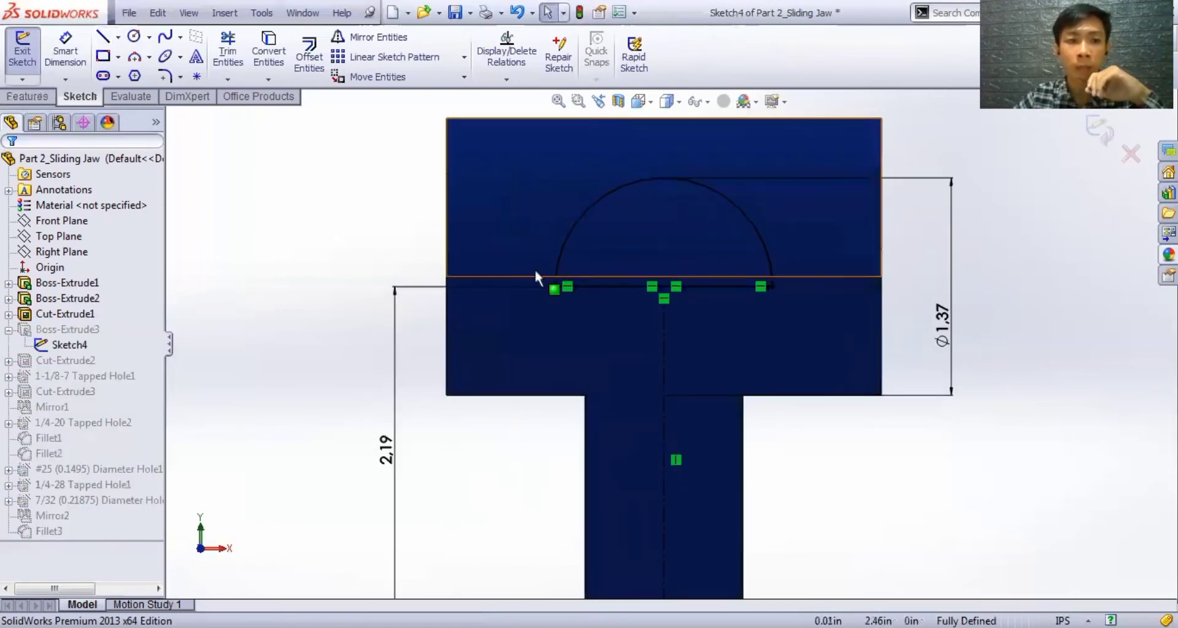
# - Examine Sketch4's semicircle, its relations, diameter and height above the stem's base, and the edge it aligns with, and exit the sketch
pyautogui.scroll(-2, 599, 270)
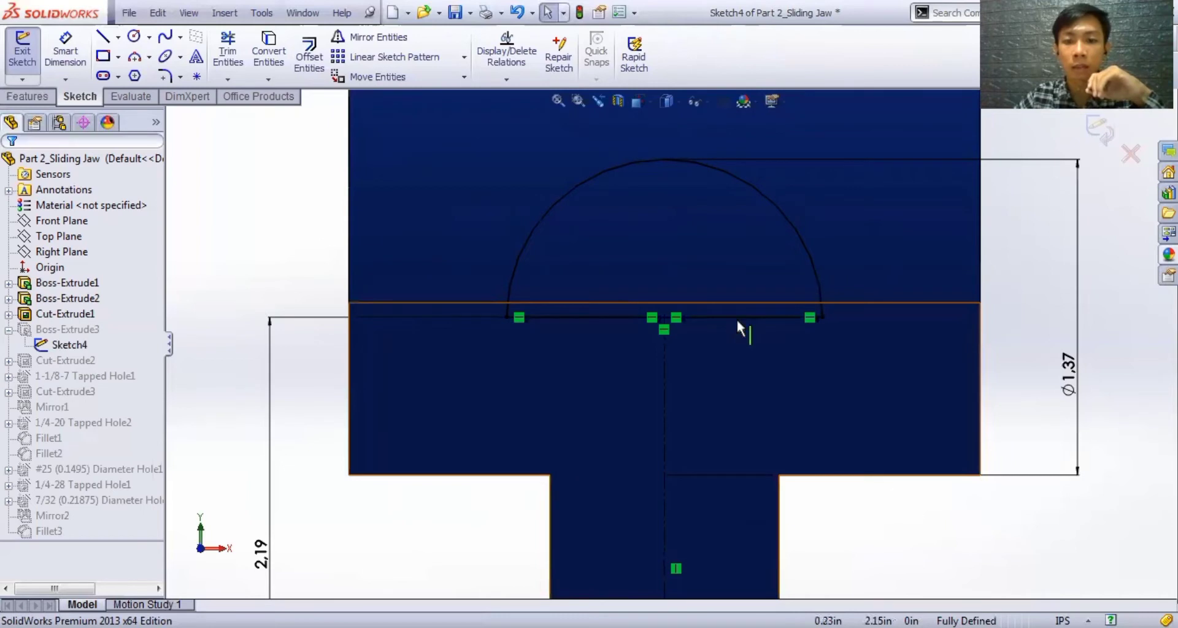
pyautogui.scroll(-1, 672, 306)
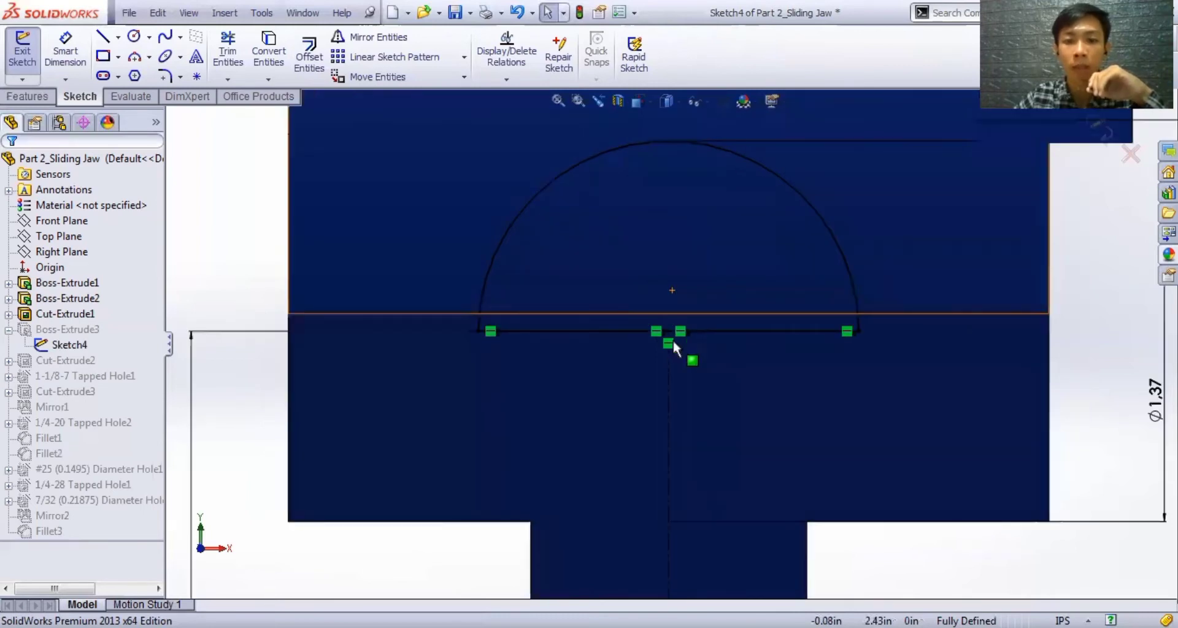
pyautogui.scroll(-1, 673, 340)
pyautogui.scroll(2, 674, 345)
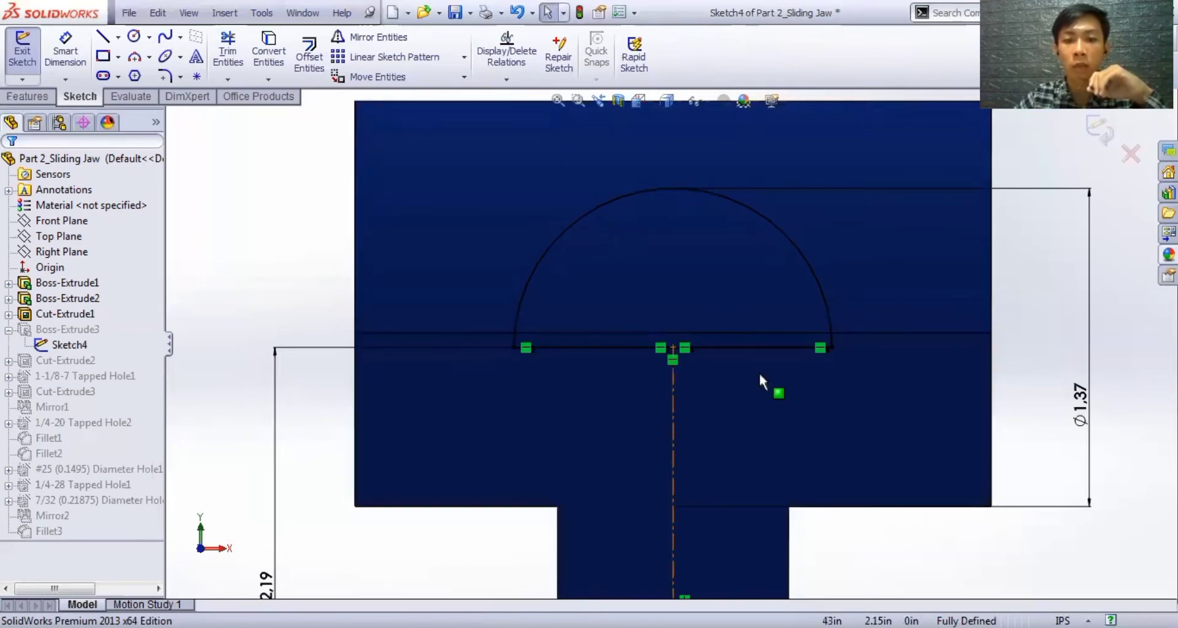
pyautogui.scroll(3, 702, 481)
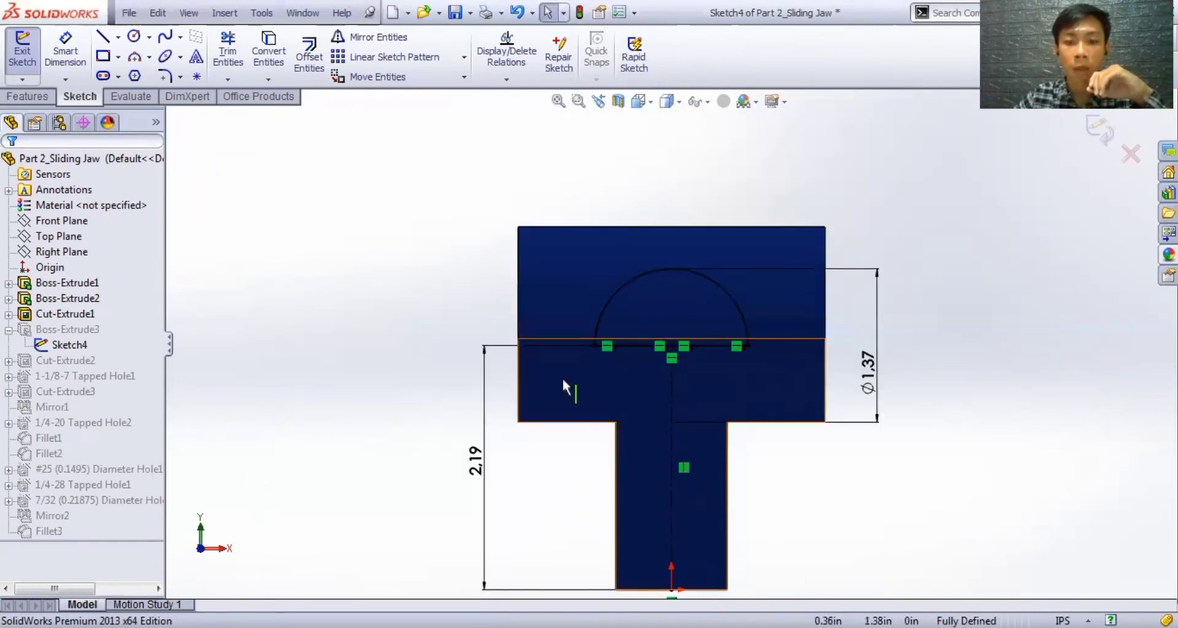
pyautogui.scroll(-1, 671, 461)
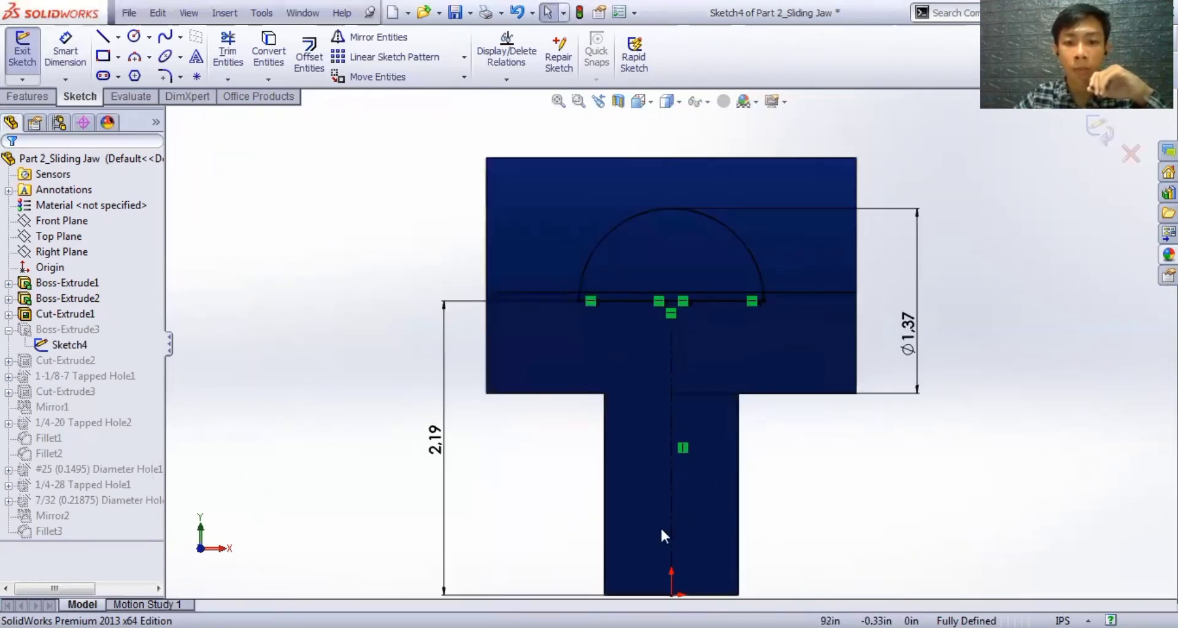
pyautogui.scroll(2, 640, 395)
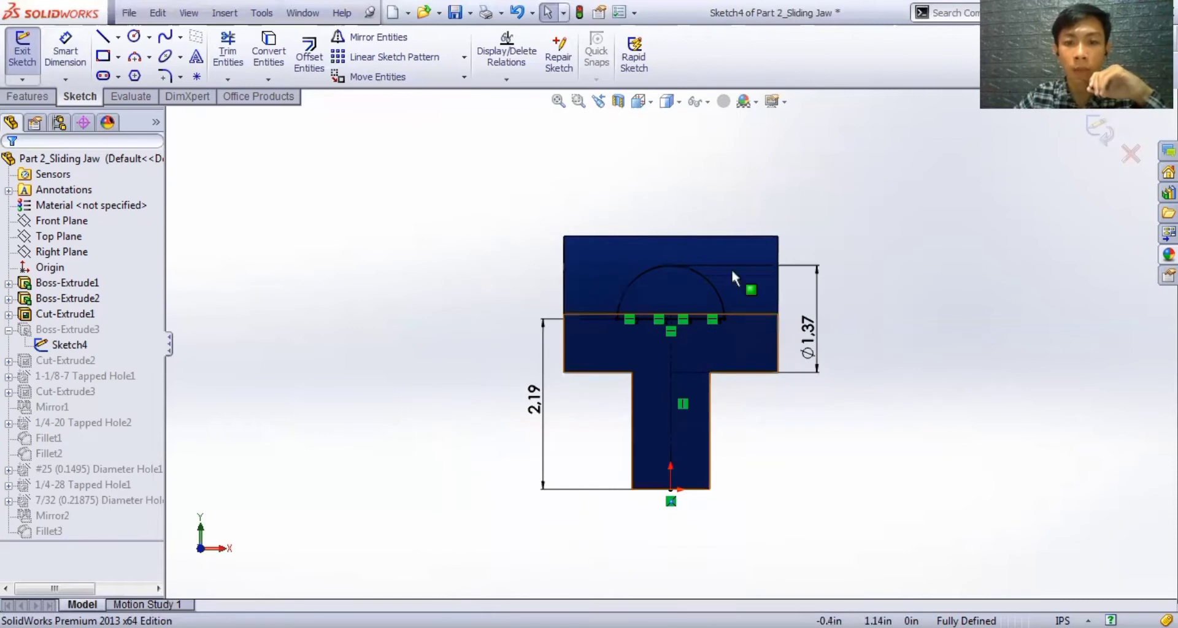
pyautogui.scroll(-1, 731, 268)
pyautogui.scroll(-3, 693, 284)
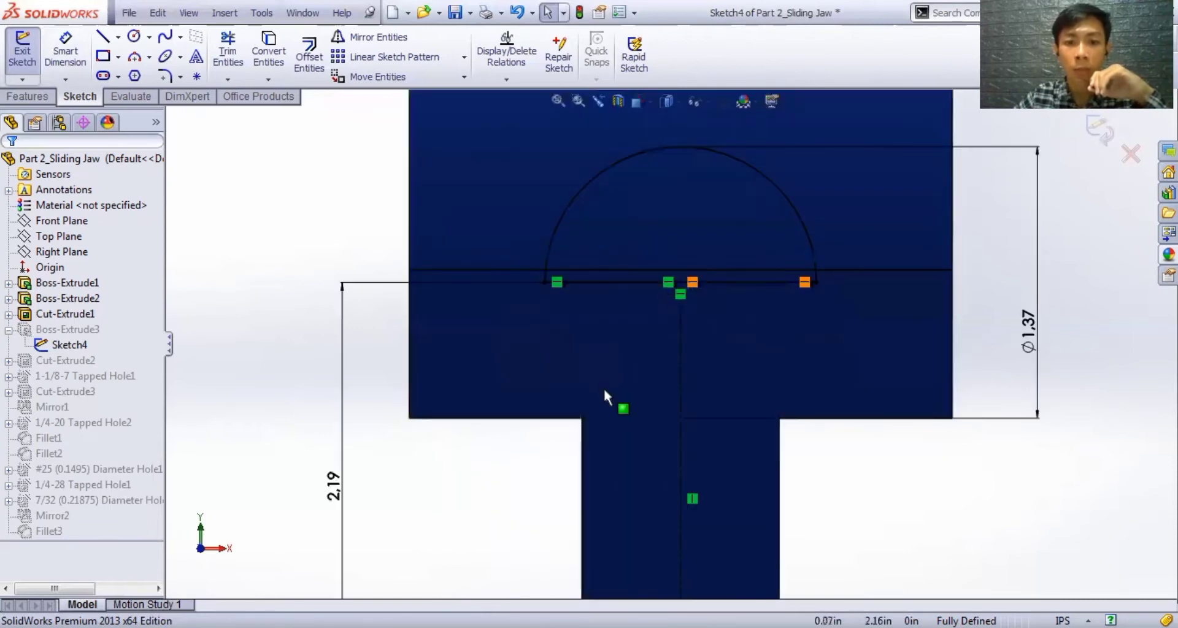
pyautogui.scroll(4, 639, 491)
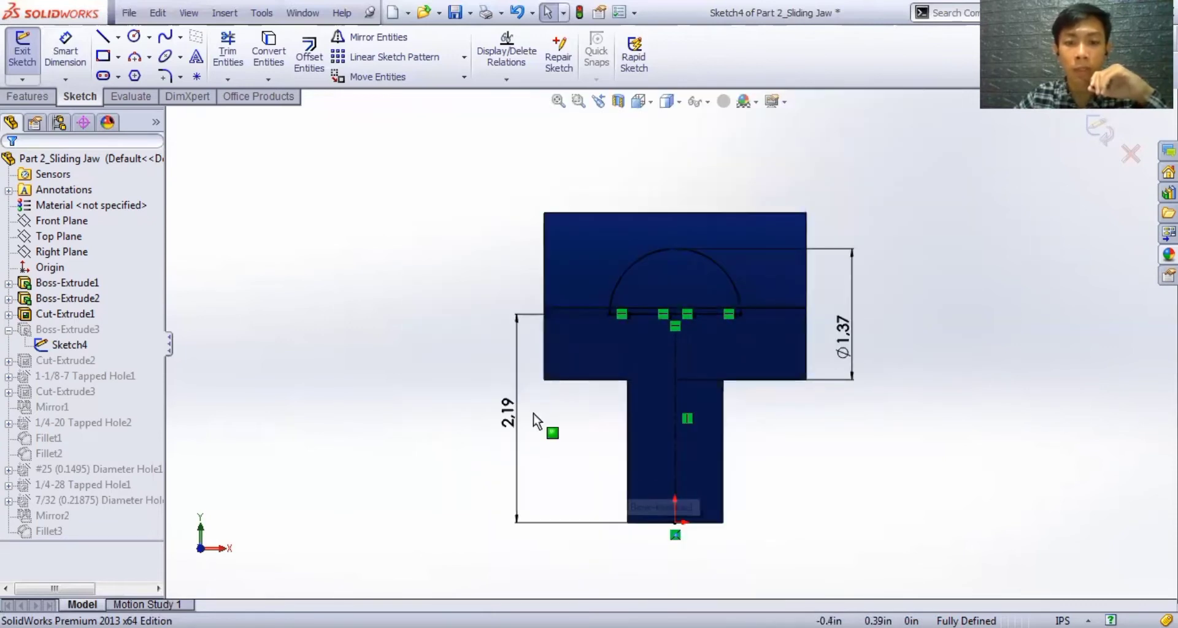
pyautogui.scroll(-1, 534, 295)
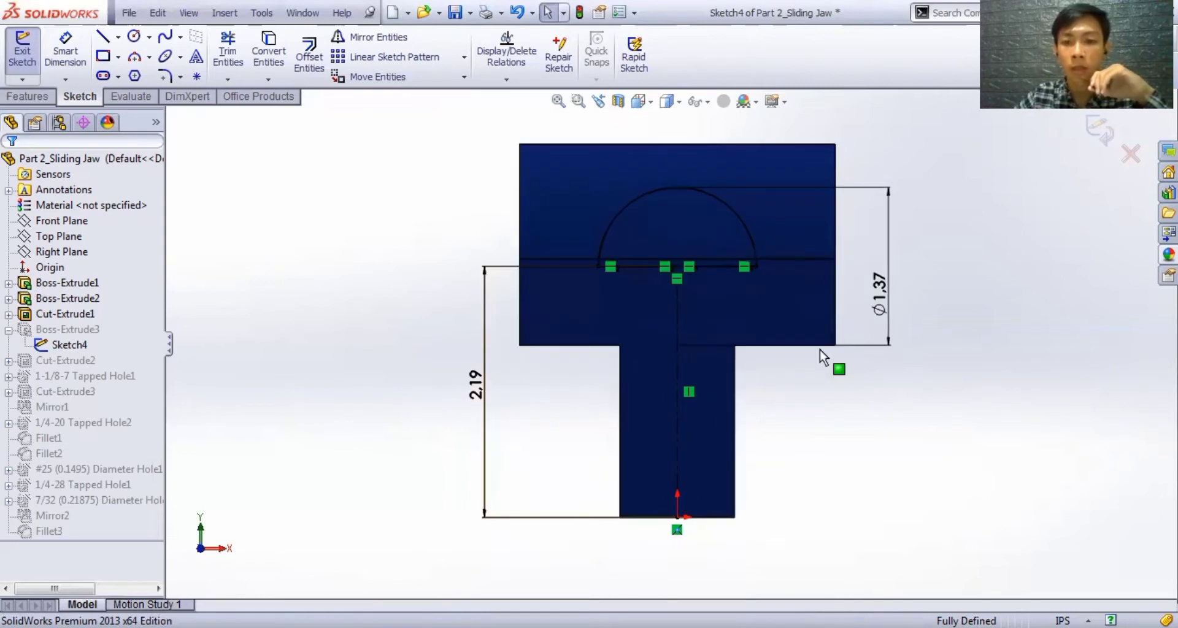
pyautogui.scroll(-2, 826, 399)
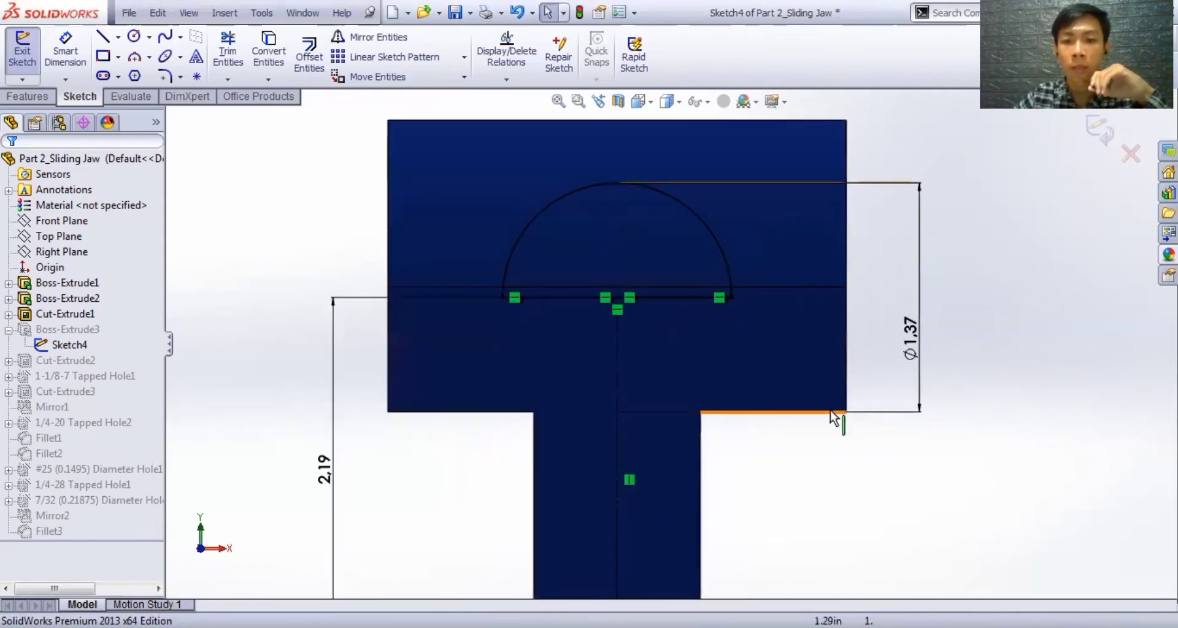
pyautogui.click(624, 181)
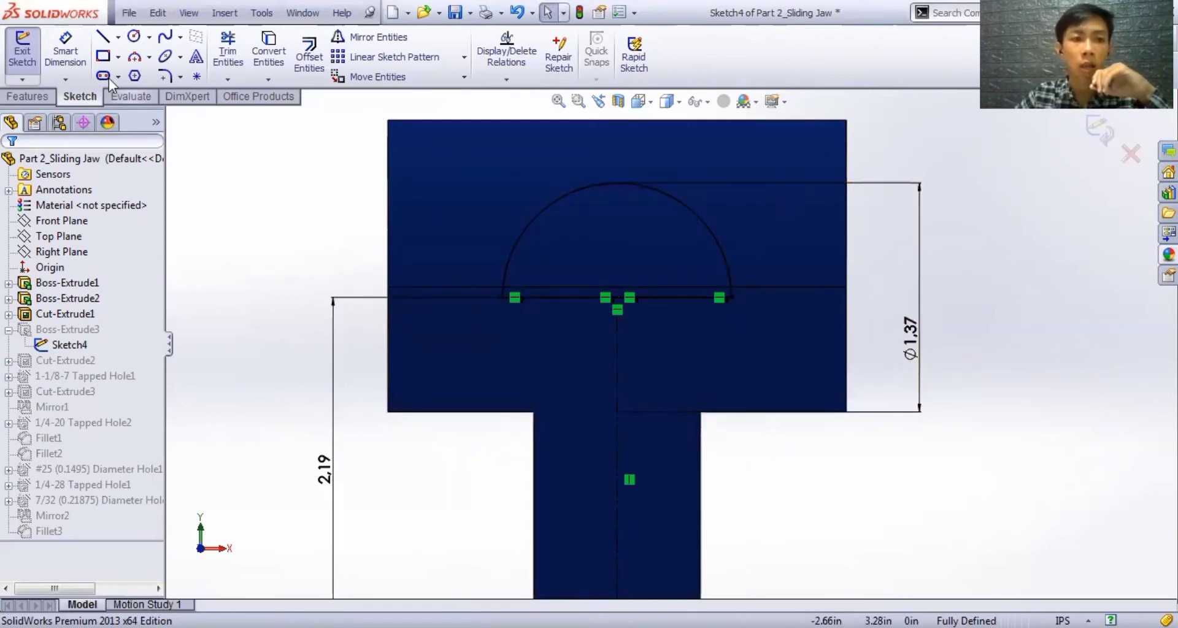
pyautogui.click(1104, 136)
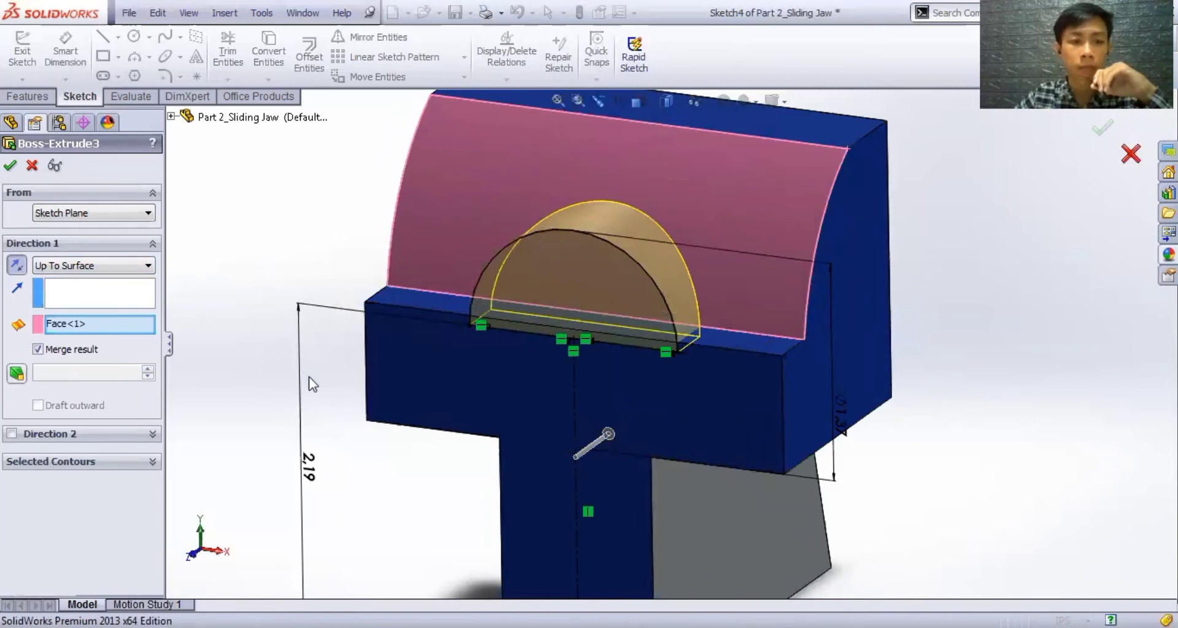
# - Leave Boss-Extrude3, expand Cut-Extrude2 and examine where its Sketch5 circle lies on the jaw's bore
pyautogui.click(8, 330)
pyautogui.click(8, 345)
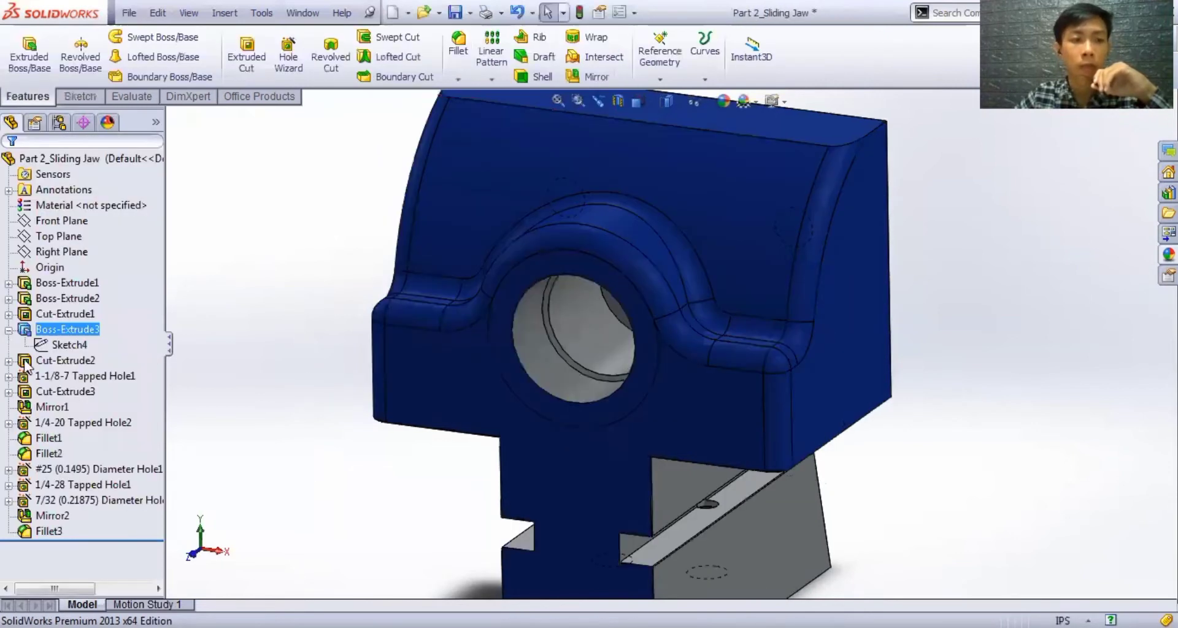
pyautogui.click(51, 359)
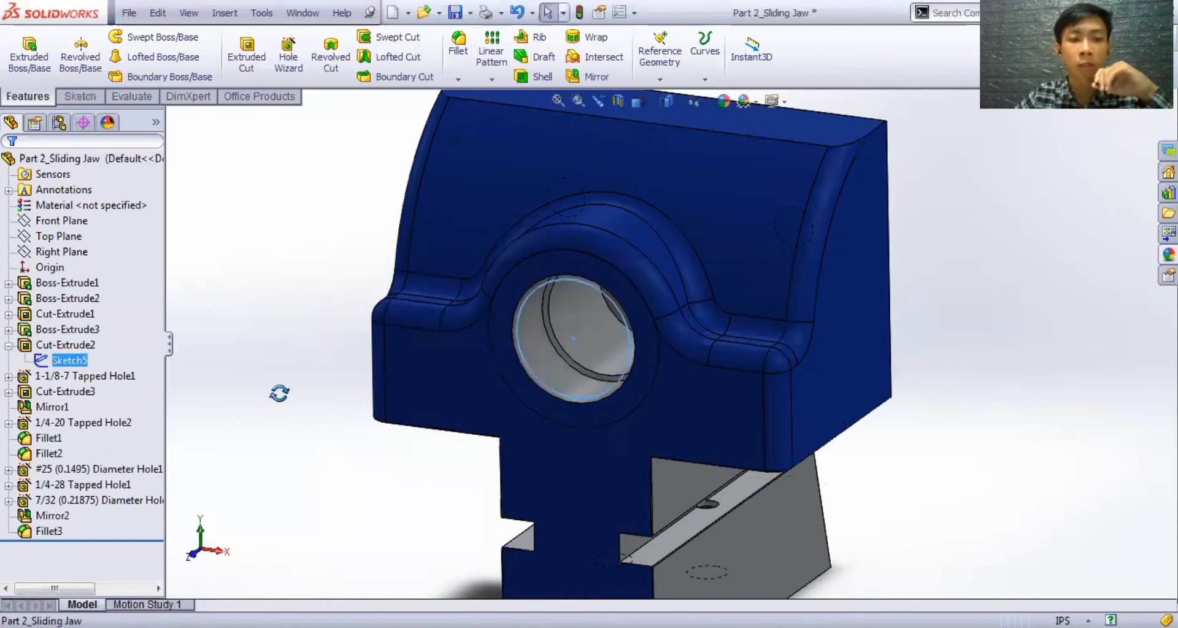
pyautogui.moveTo(280, 393); pyautogui.dragTo(295, 352, button='middle')
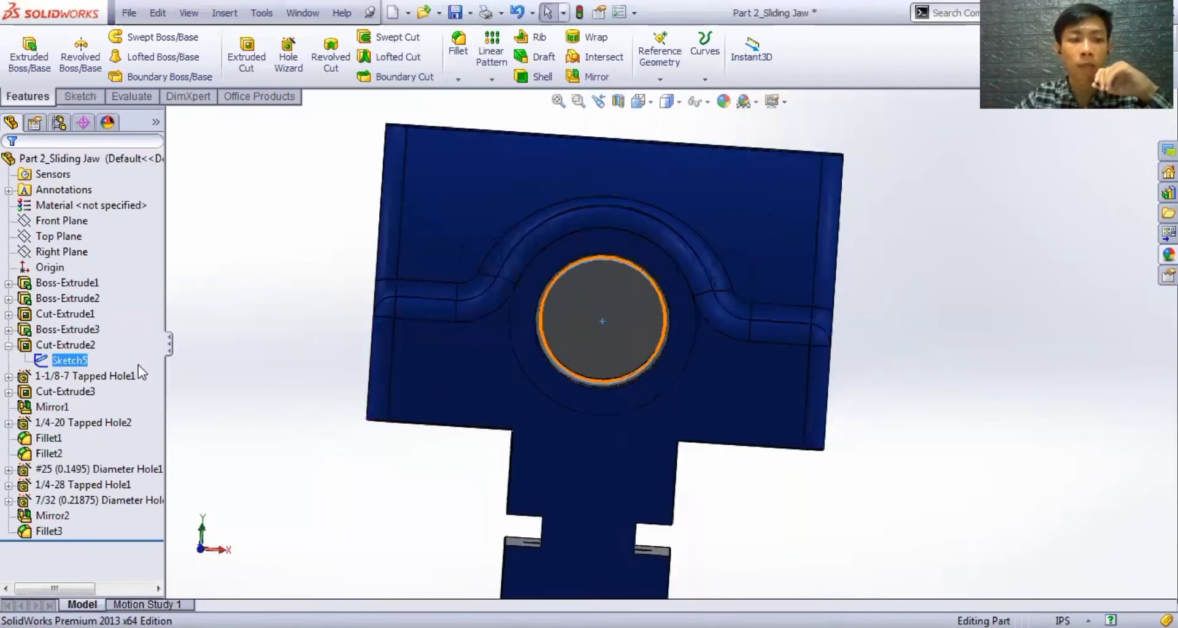
pyautogui.moveTo(400, 502); pyautogui.dragTo(374, 528, button='middle')
pyautogui.moveTo(578, 349); pyautogui.dragTo(613, 341, button='middle')
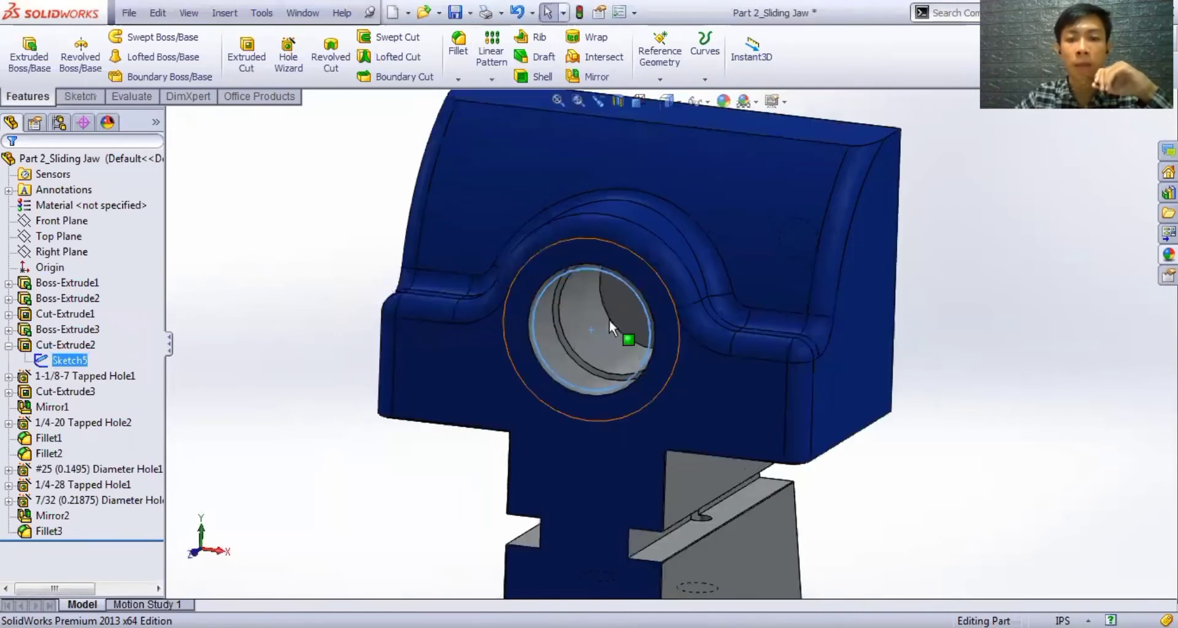
# - Open Sketch5 for editing to examine the circle's centre and diameter, and exit the sketch
pyautogui.click(64, 423)
pyautogui.click(85, 360)
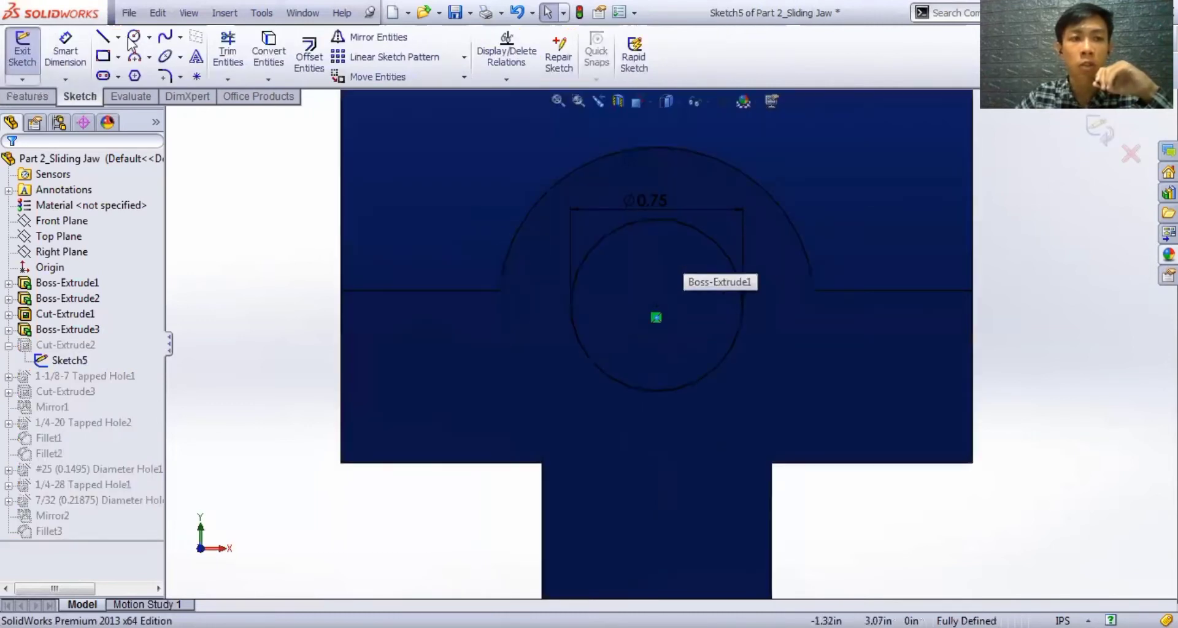
pyautogui.click(134, 57)
pyautogui.press('Escape')
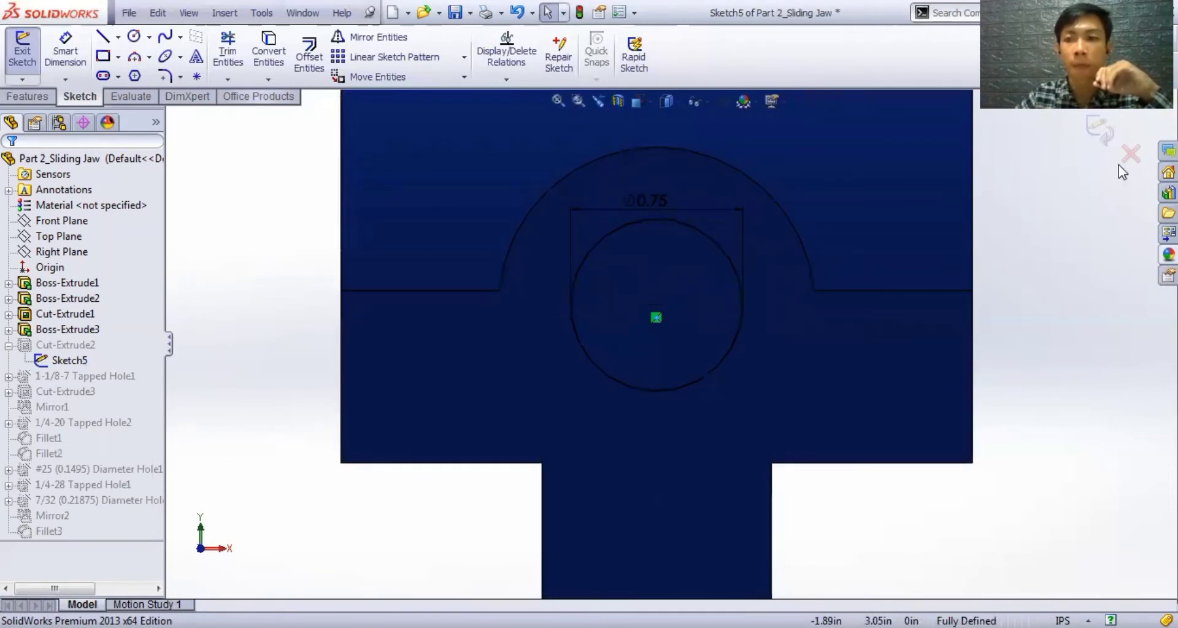
pyautogui.click(1109, 139)
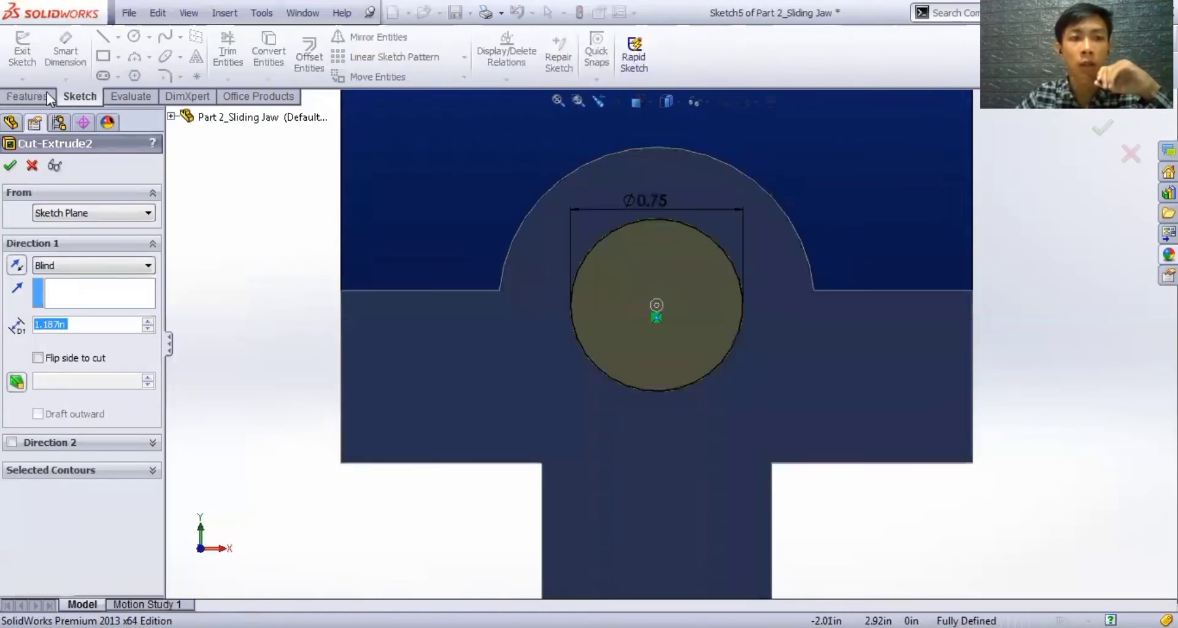
# - Examine the end condition and depth in Cut-Extrude2's definition, and close it
pyautogui.click(47, 94)
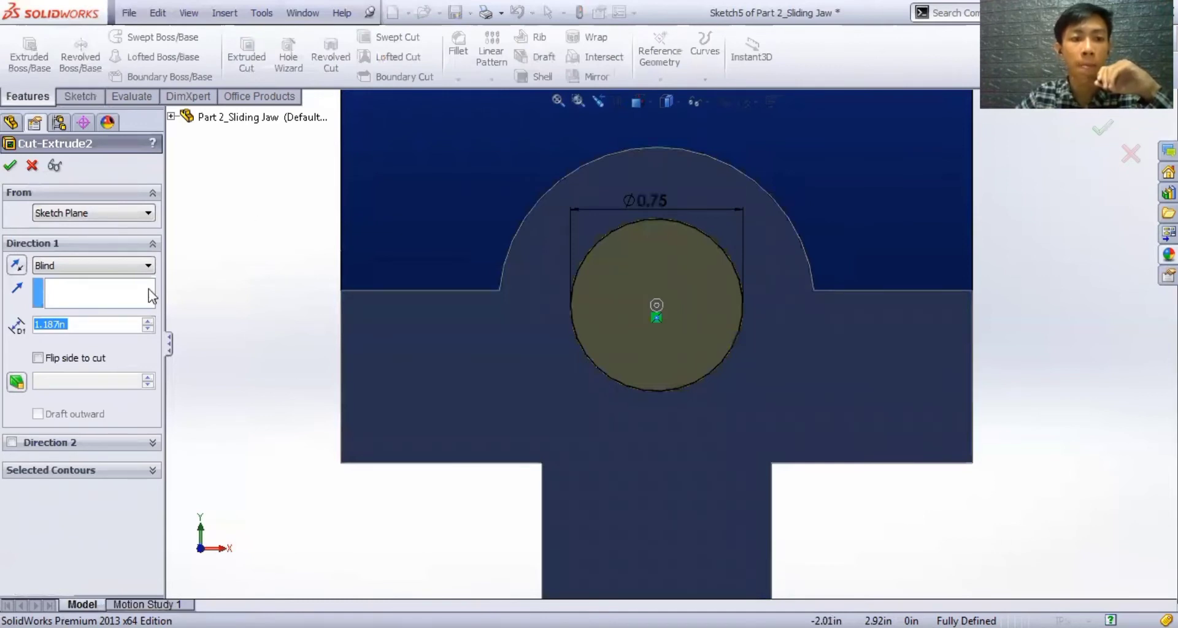
pyautogui.click(84, 328)
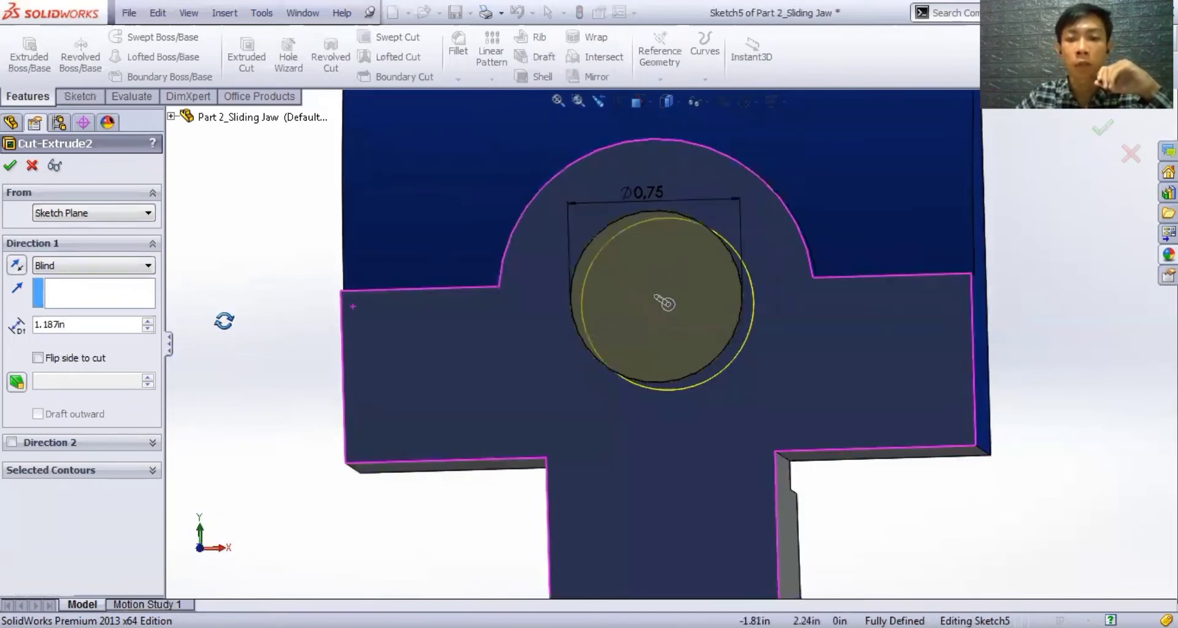
pyautogui.click(9, 167)
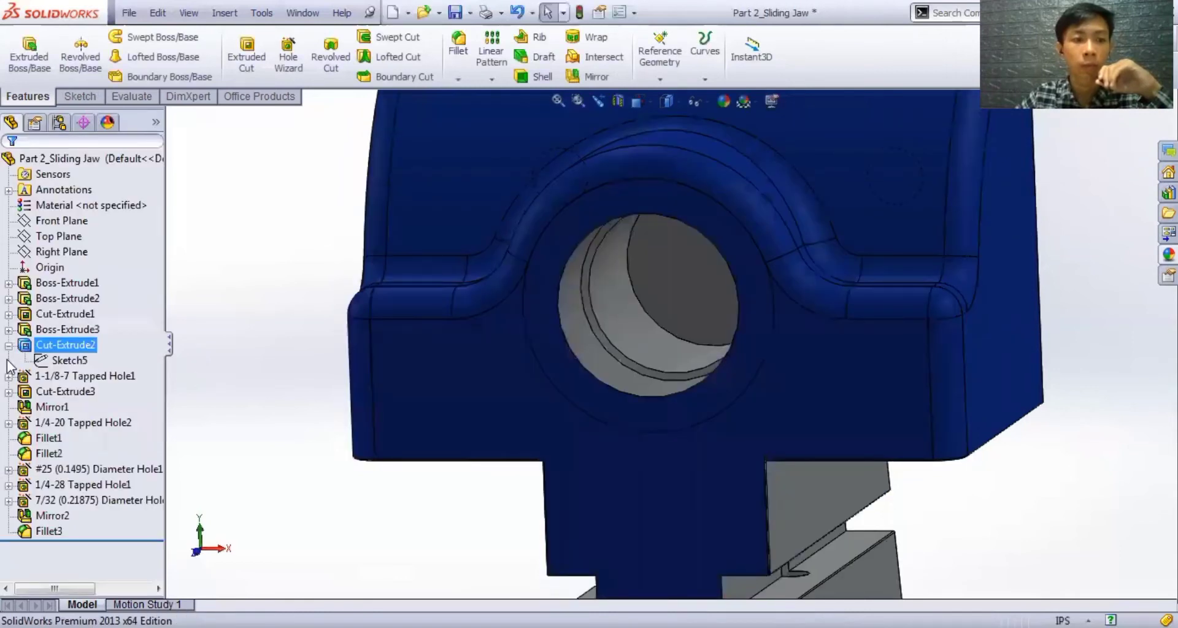
# - Expand the 1-1/8-7 Tapped Hole1 feature and view its Sketch10 face-on
pyautogui.click(69, 364)
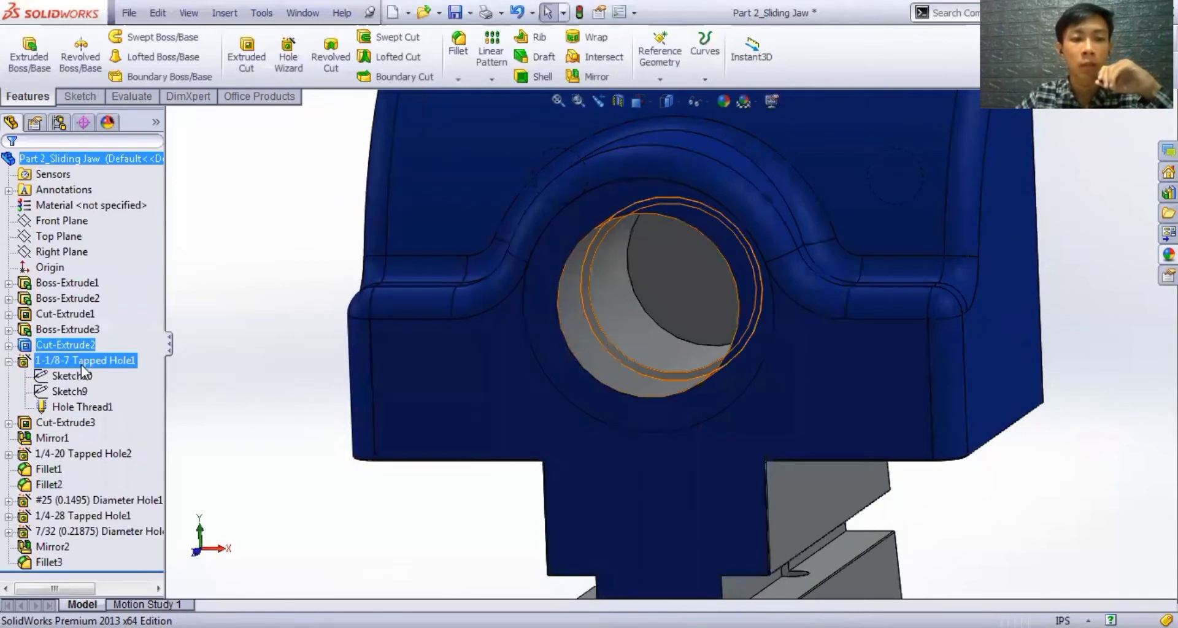
pyautogui.click(85, 375)
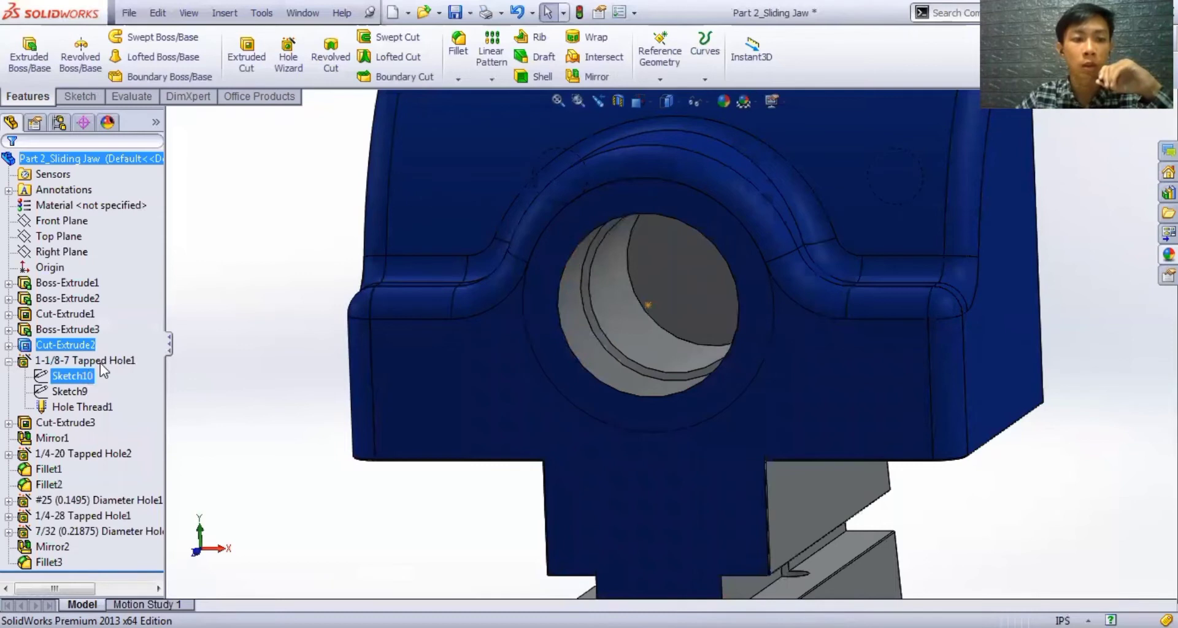
pyautogui.click(73, 361)
pyautogui.click(71, 376)
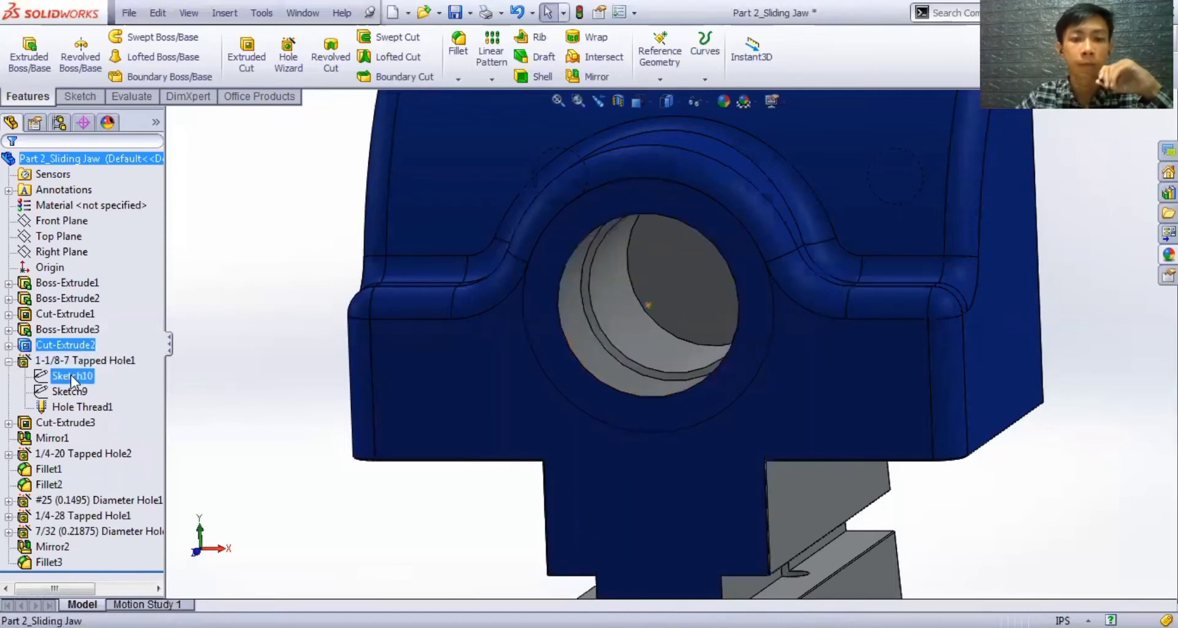
pyautogui.click(121, 343)
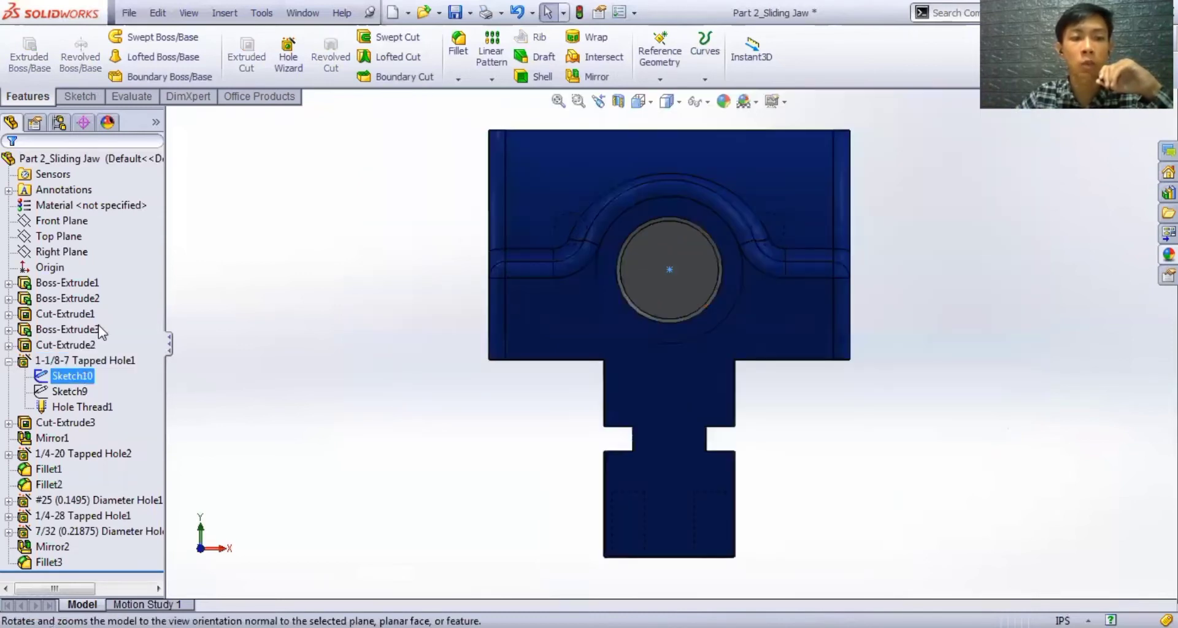
# - Open Sketch10 for editing to examine the tapped hole's centre point in the bore, and exit the sketch
pyautogui.rightClick(86, 376)
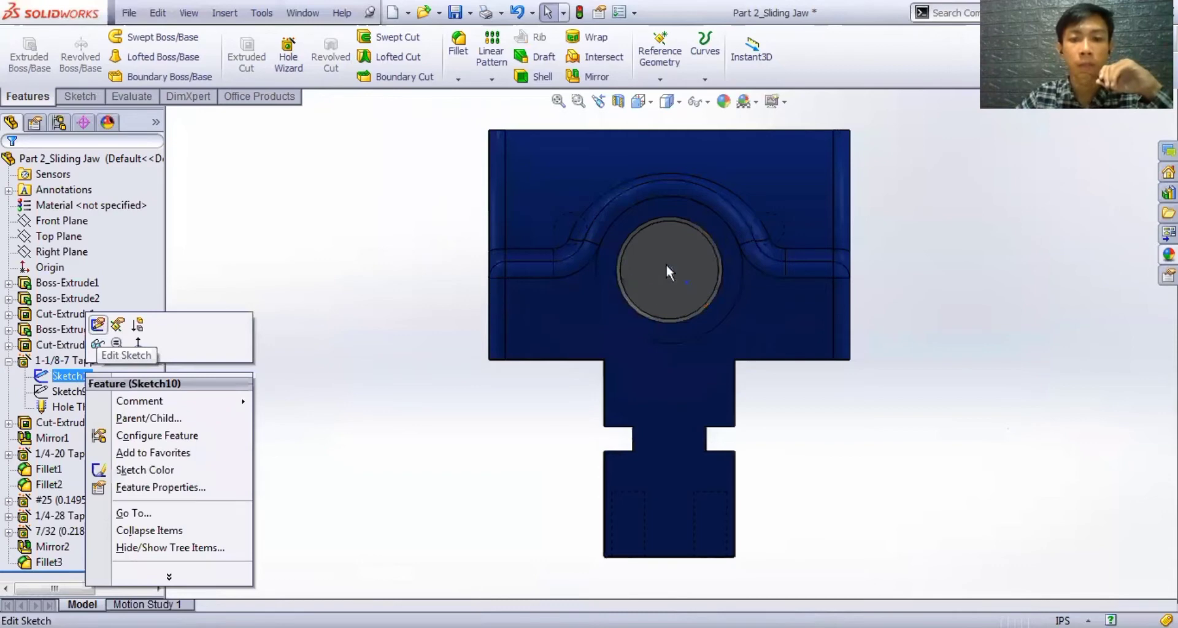
pyautogui.scroll(-5, 681, 263)
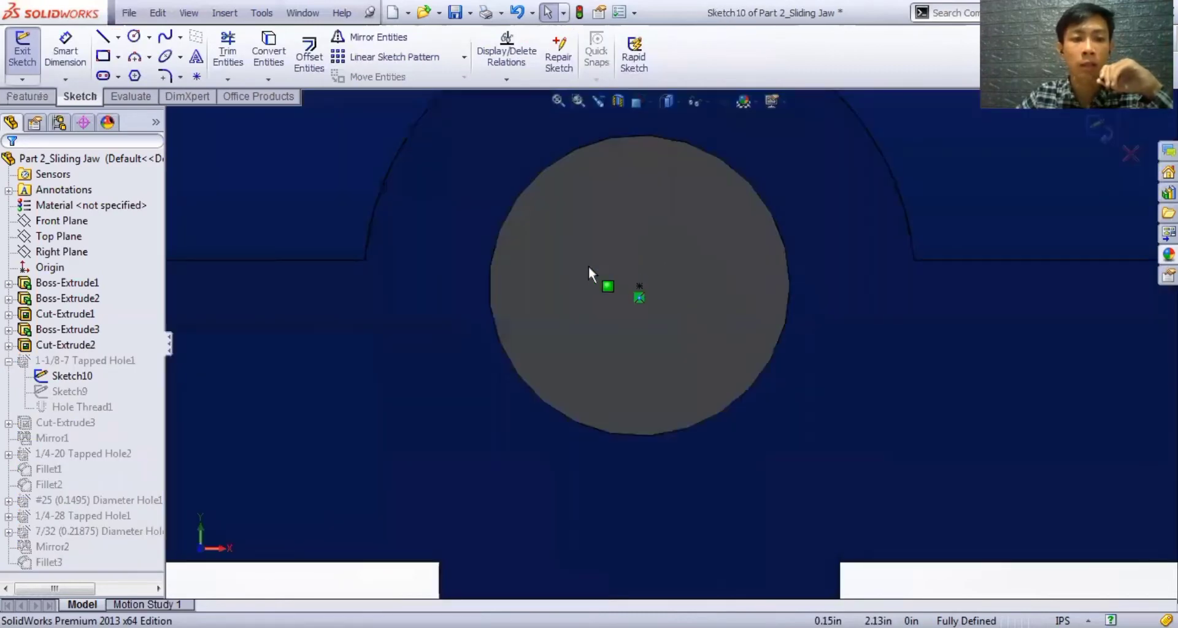
pyautogui.scroll(1, 675, 233)
pyautogui.scroll(1, 1076, 168)
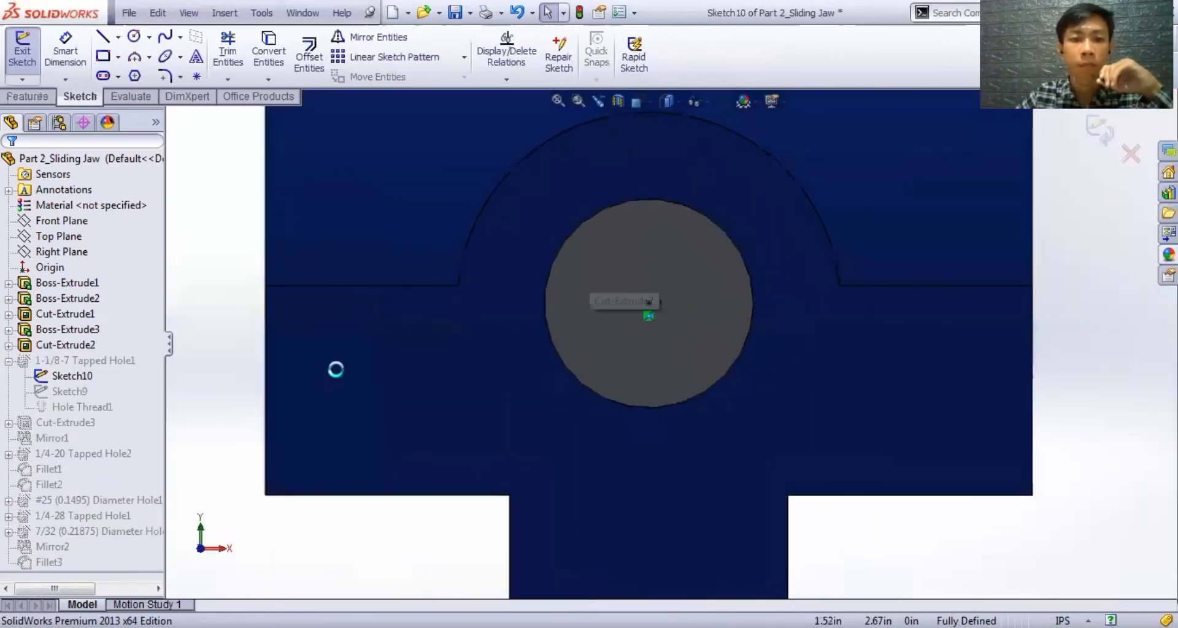
pyautogui.click(24, 96)
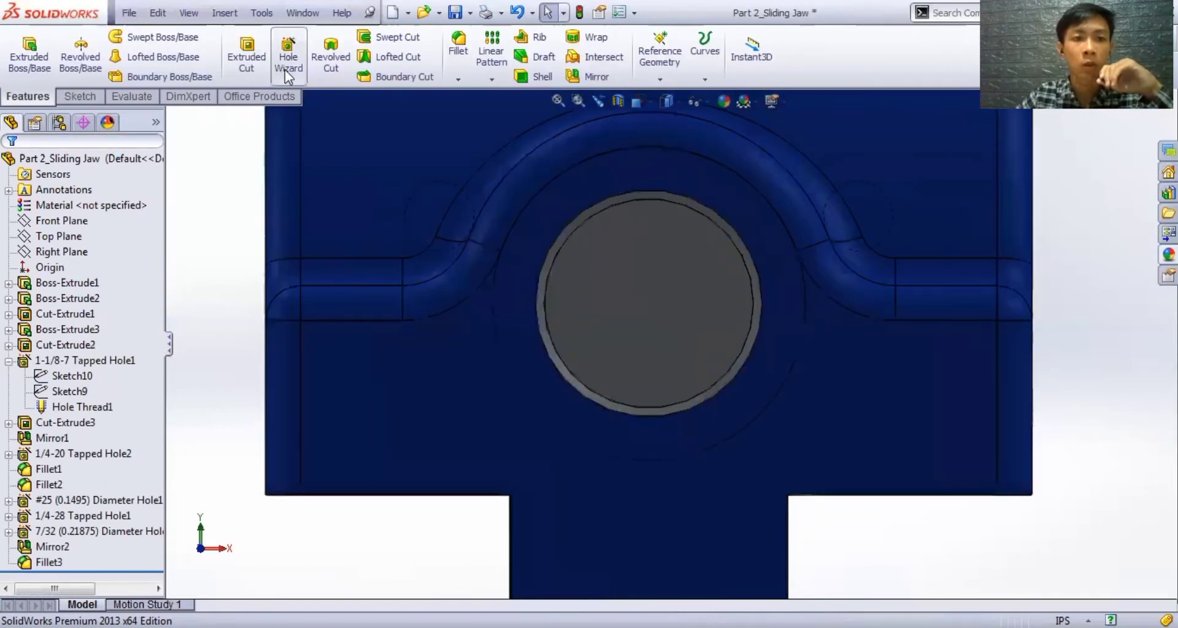
# - Open Hole Thread1's definition to examine its standard, size, depth and circular edge, then close it and collapse the tapped hole
pyautogui.click(64, 410)
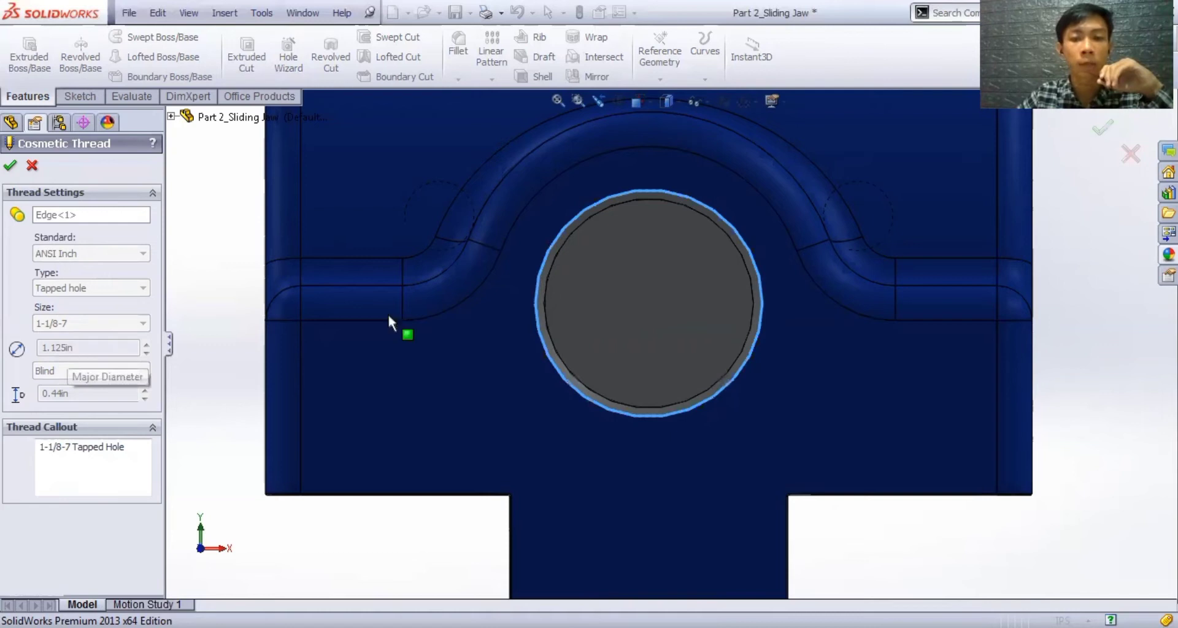
pyautogui.moveTo(221, 321); pyautogui.dragTo(263, 324, button='middle')
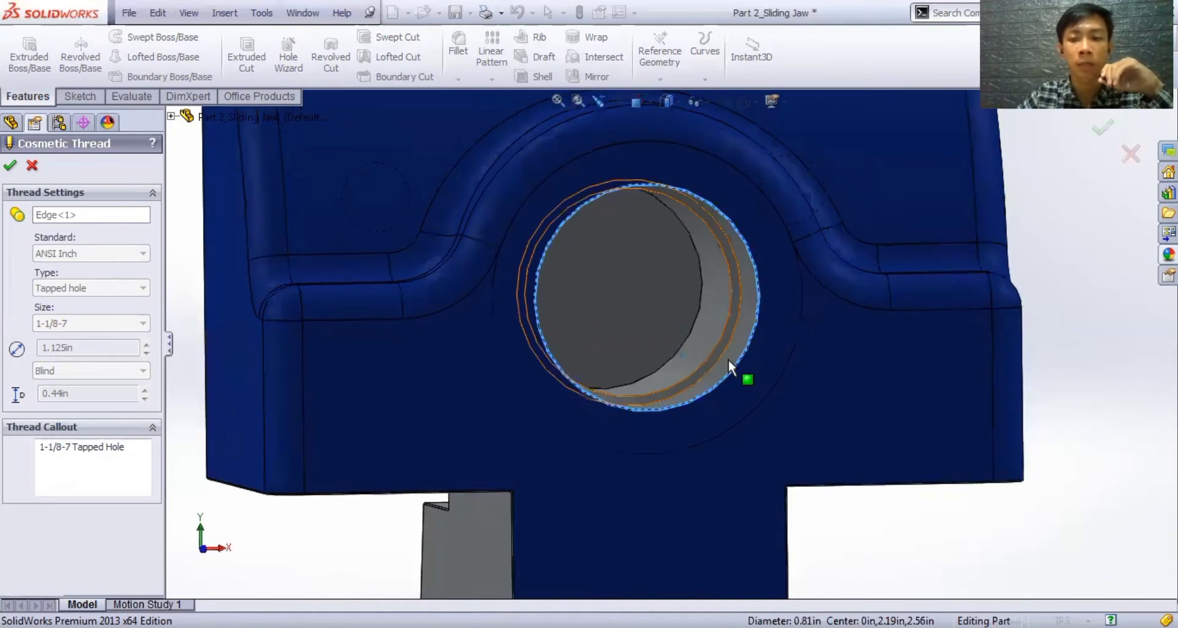
pyautogui.click(10, 166)
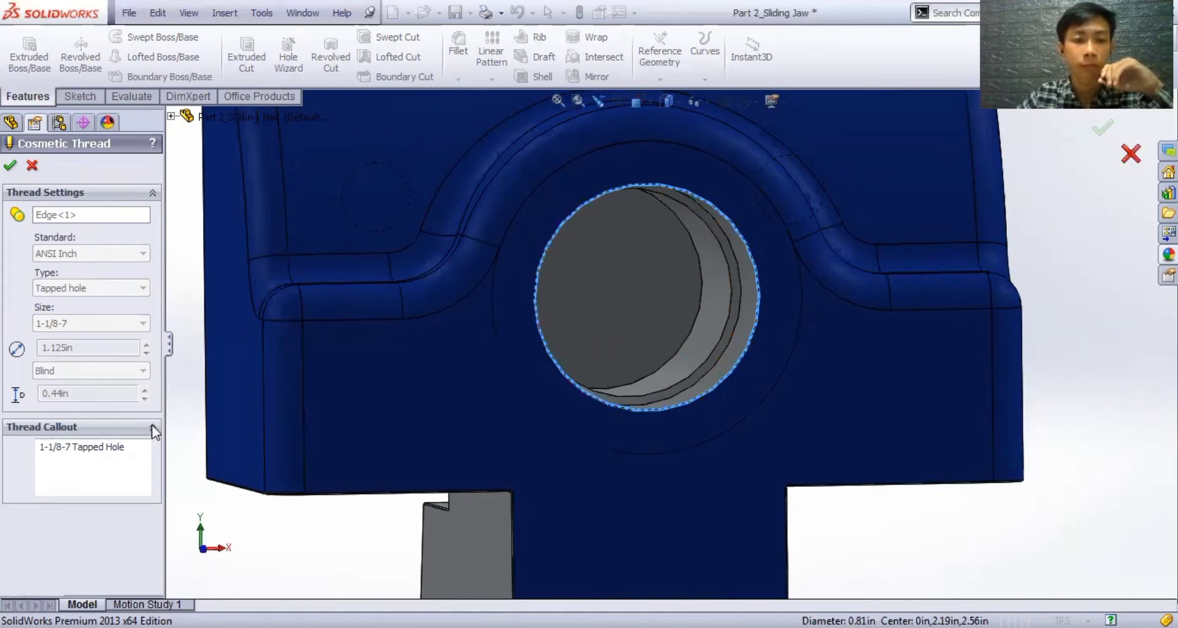
pyautogui.click(9, 362)
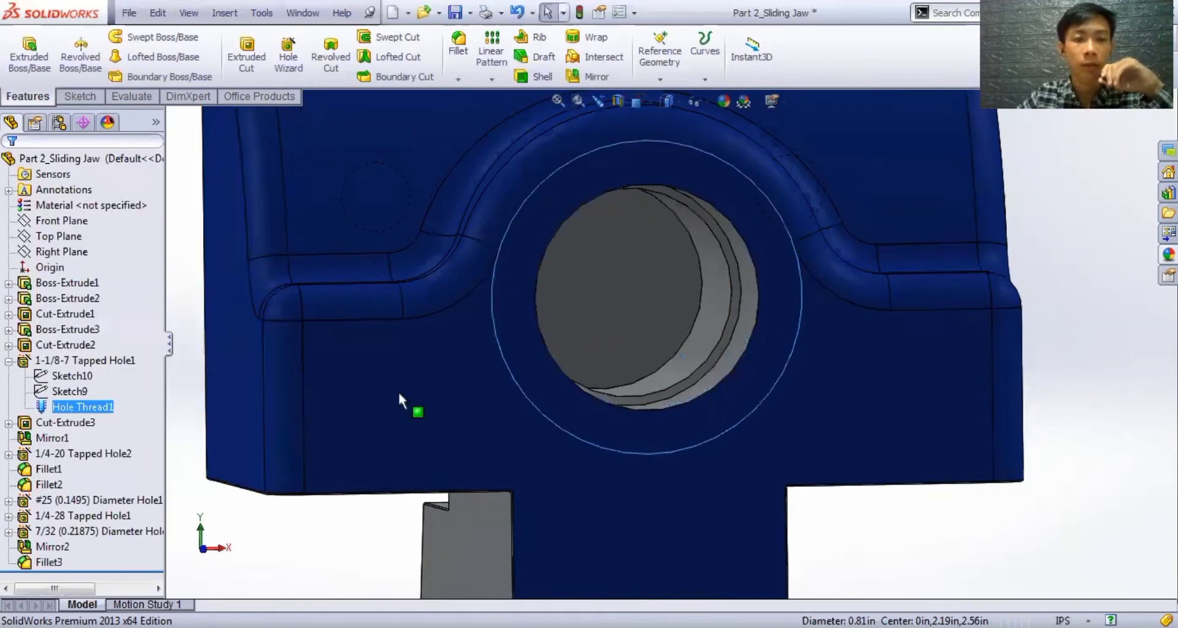
# - Expand Cut-Extrude3 and examine where its Sketch11 rectangle lies at the side notch of the stem
pyautogui.scroll(-3, 402, 396)
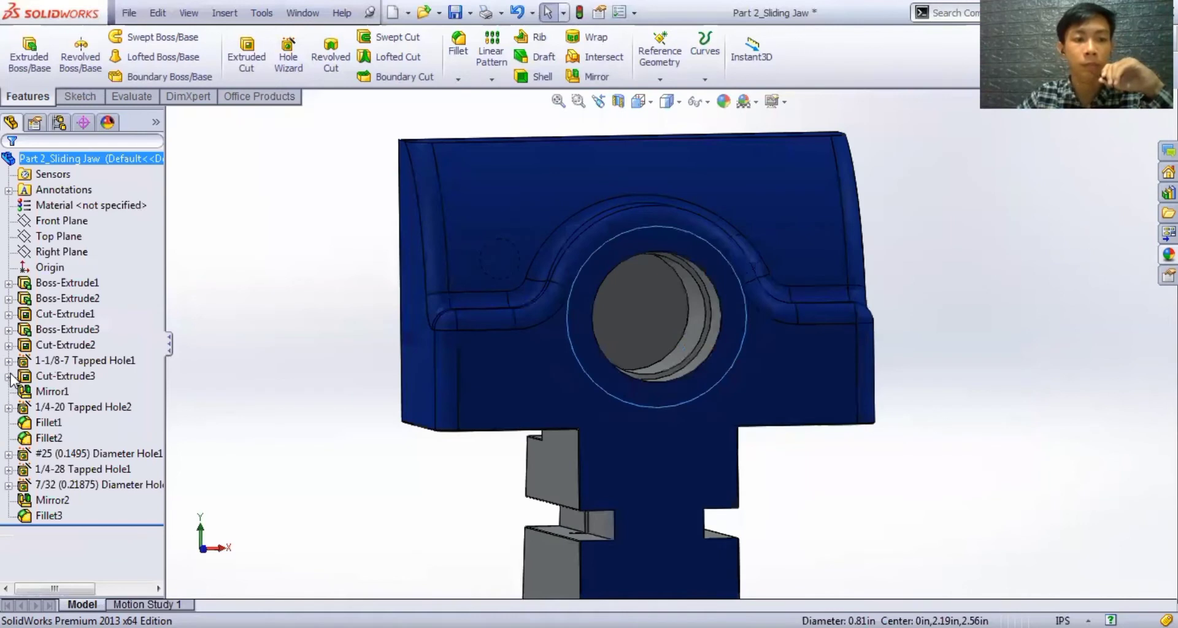
pyautogui.click(8, 376)
pyautogui.click(69, 393)
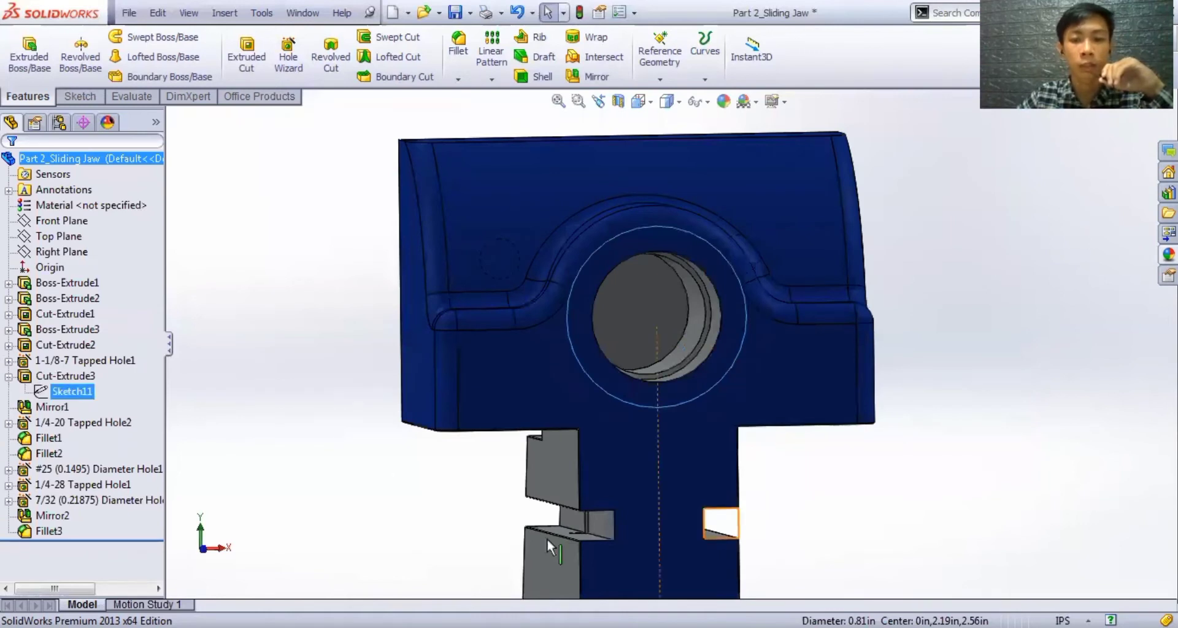
pyautogui.moveTo(552, 546)
pyautogui.mouseDown(button='middle')
pyautogui.moveTo(458, 523)
pyautogui.moveTo(701, 502)
pyautogui.mouseUp(button='middle')
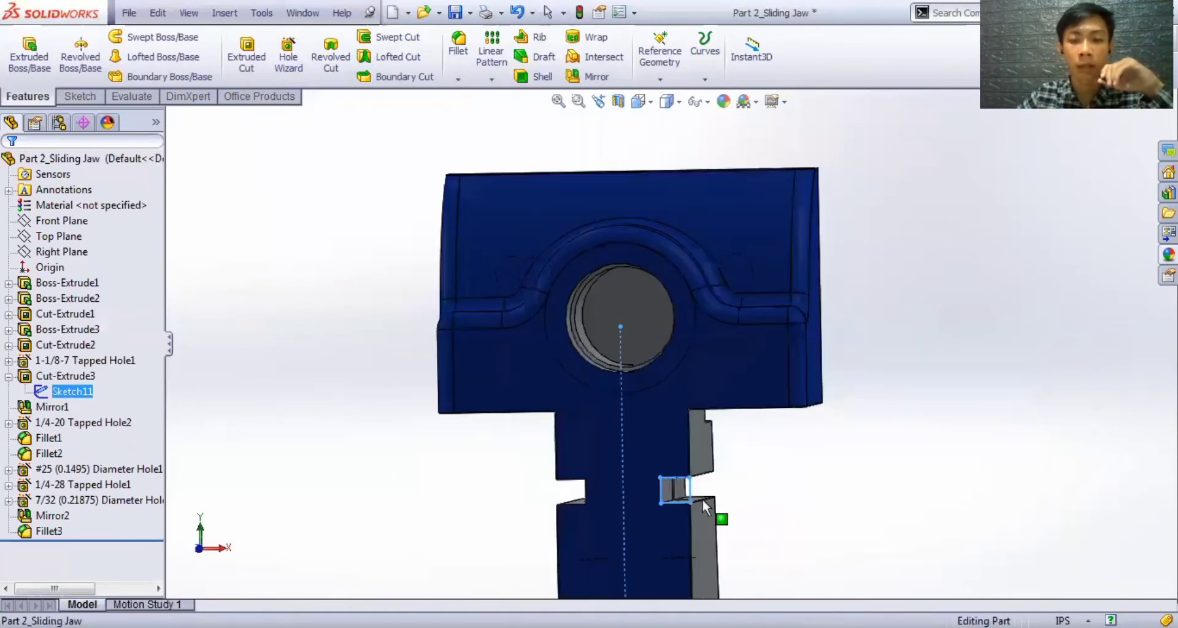
pyautogui.scroll(-5, 702, 502)
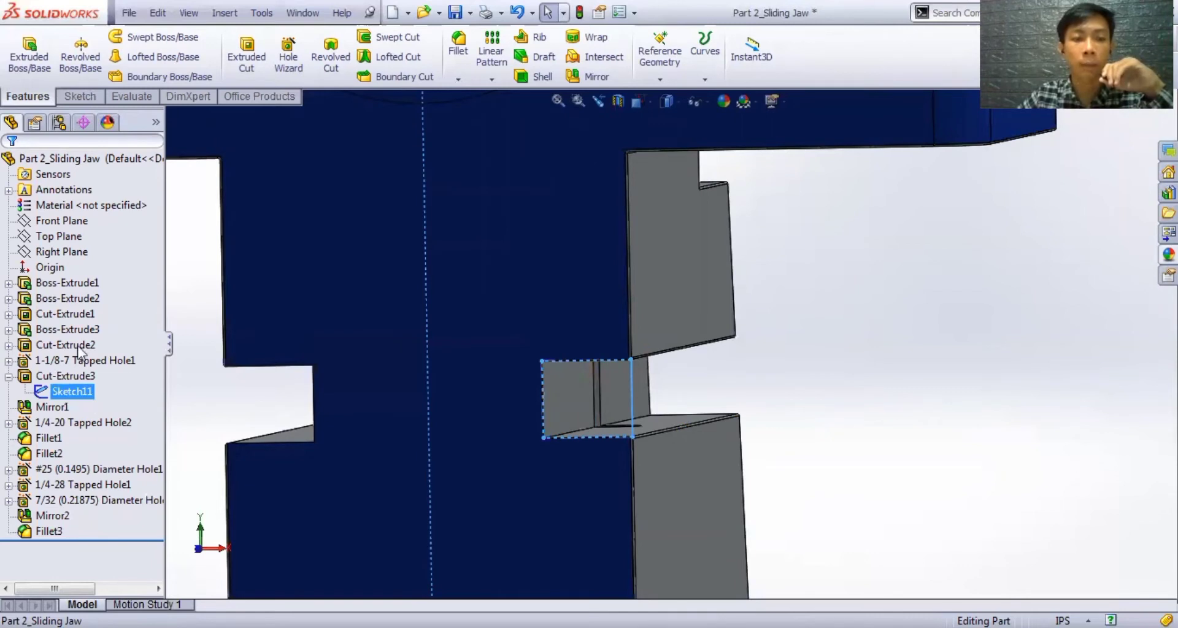
# - Open Sketch11 for editing to examine the notch rectangle's relations, size and distance below the jaw's shoulder, and exit the sketch
pyautogui.press('d')
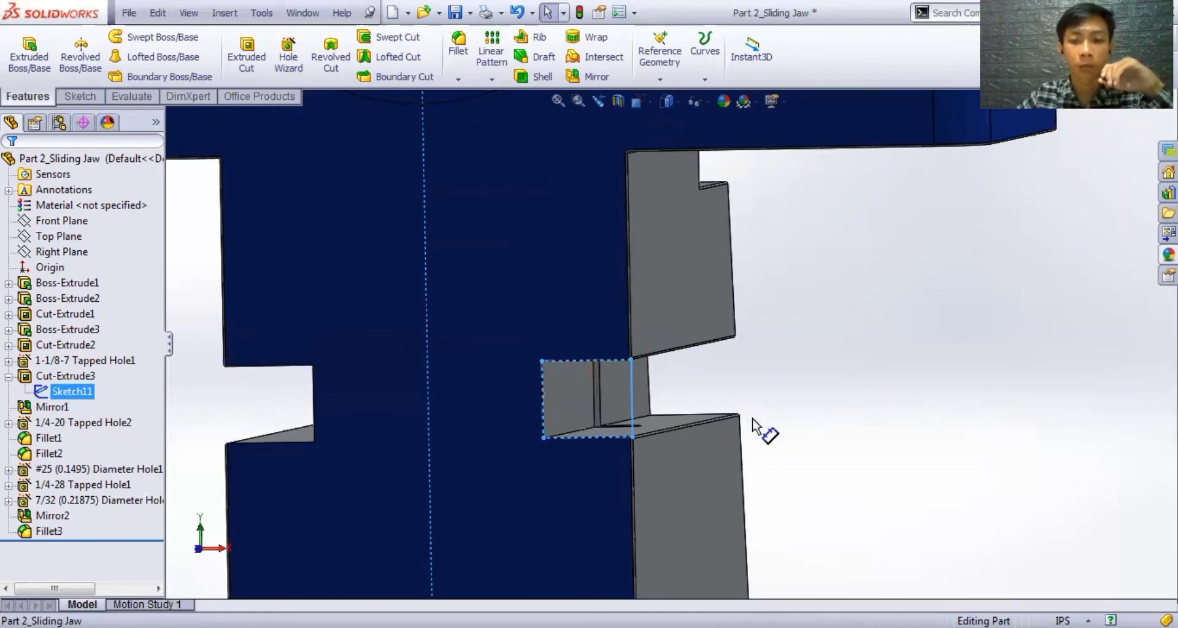
pyautogui.scroll(-3, 754, 426)
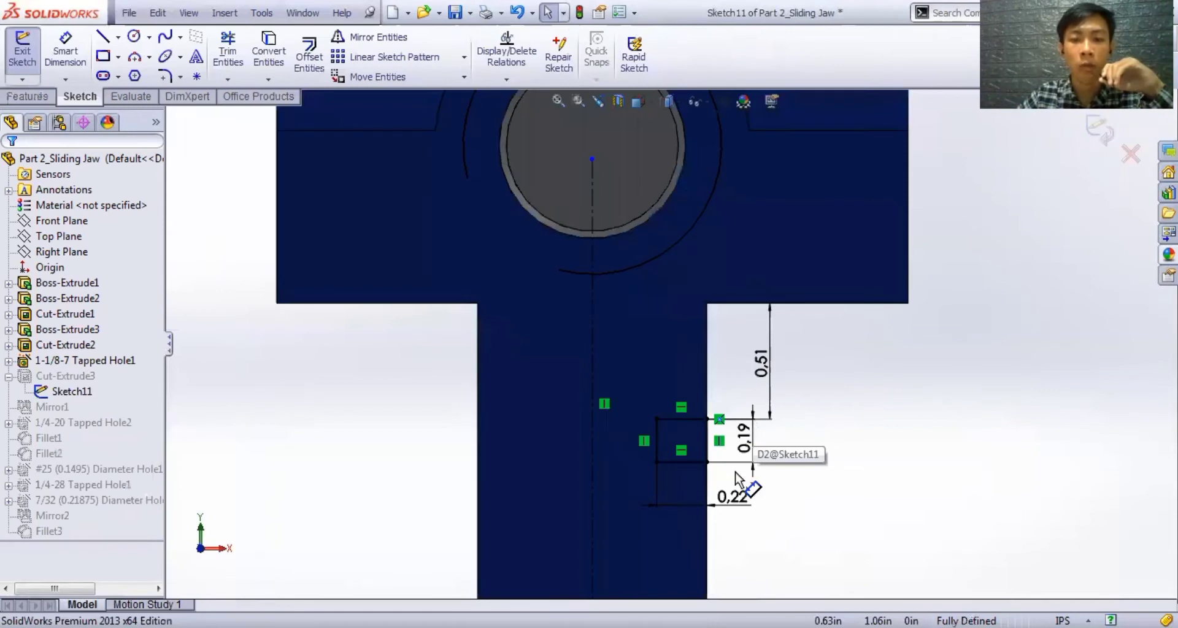
pyautogui.scroll(-2, 736, 478)
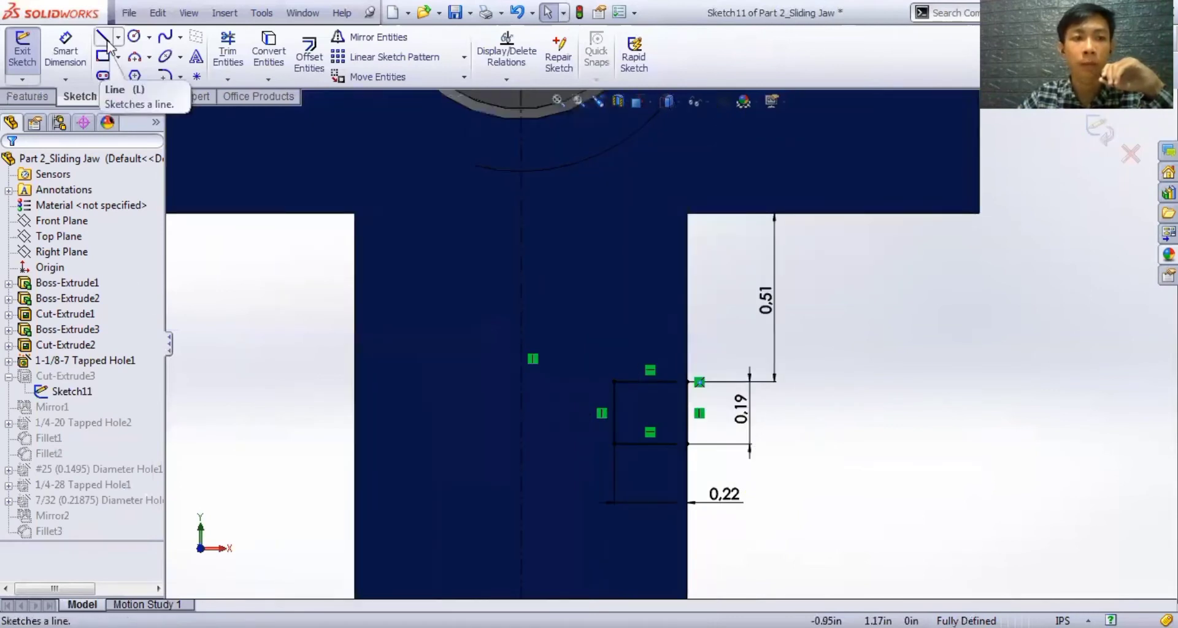
pyautogui.scroll(-2, 752, 442)
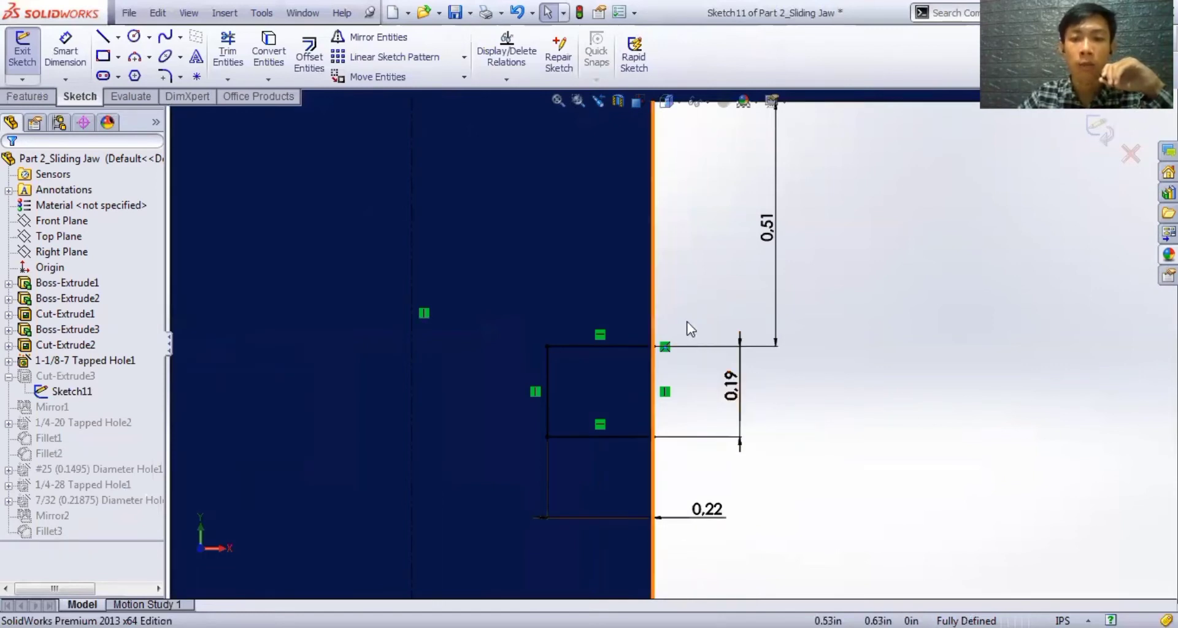
pyautogui.scroll(1, 690, 330)
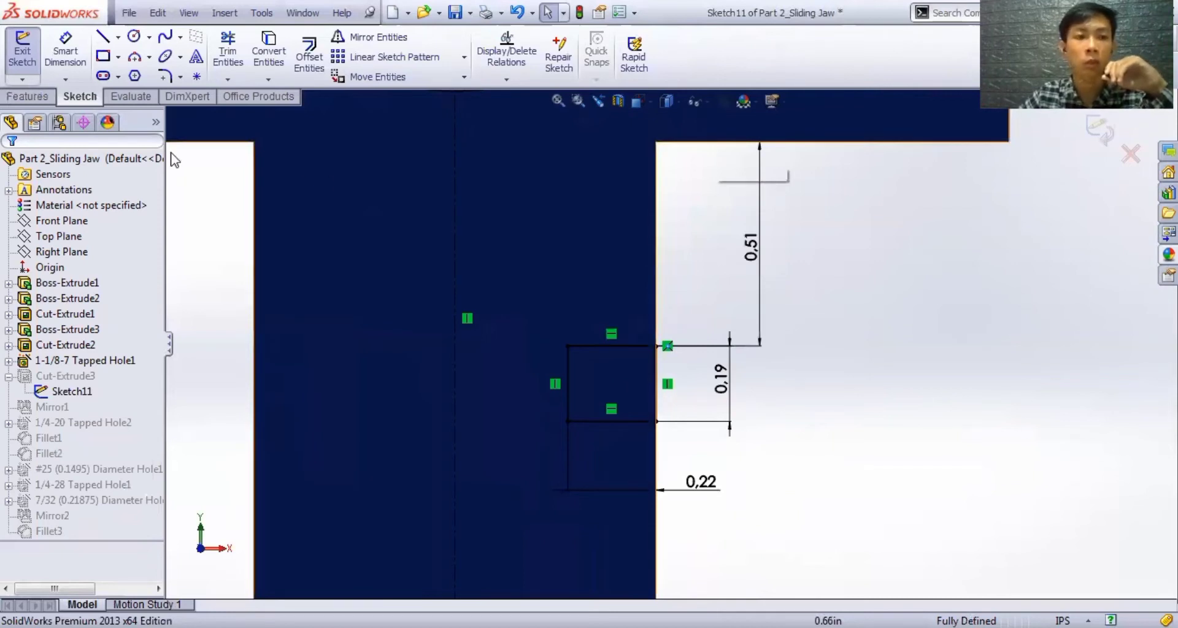
pyautogui.click(1088, 146)
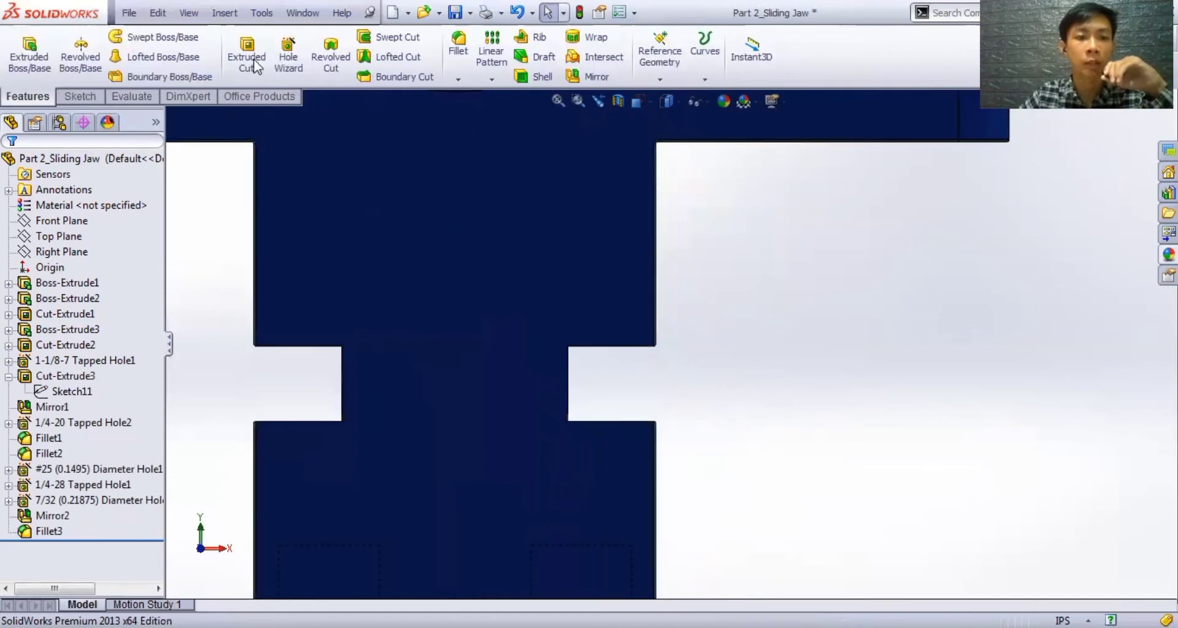
# - Open Cut-Extrude3's definition to examine the notch cut's end condition and direction through the stem, then close it and collapse the feature
pyautogui.click(65, 376)
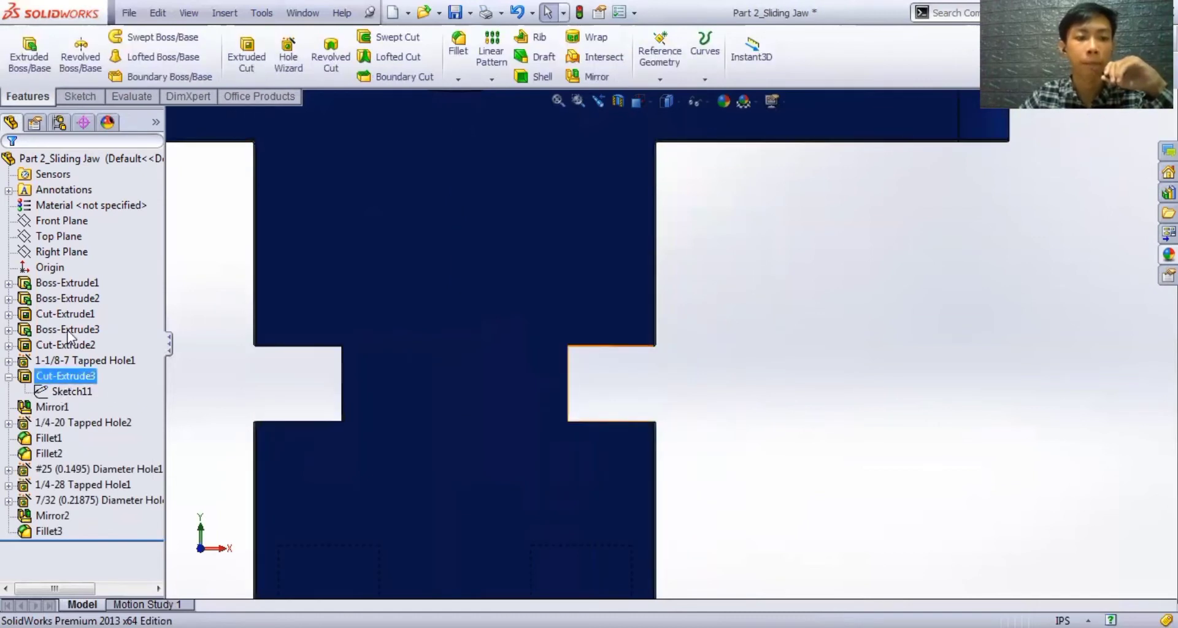
pyautogui.rightClick(65, 376)
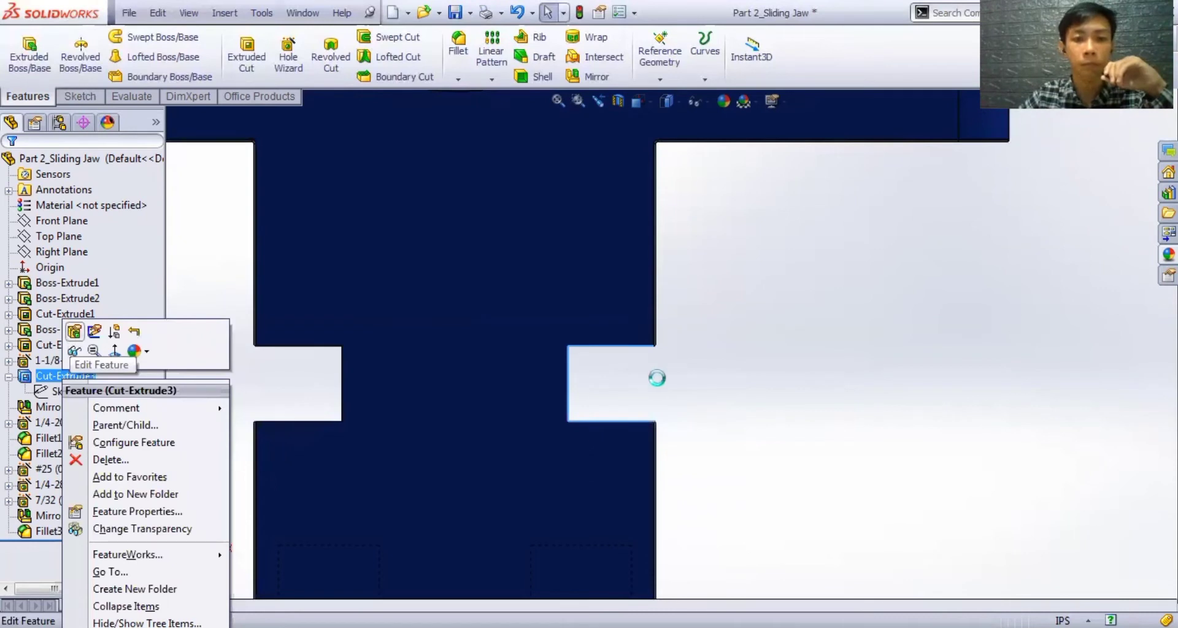
pyautogui.click(74, 331)
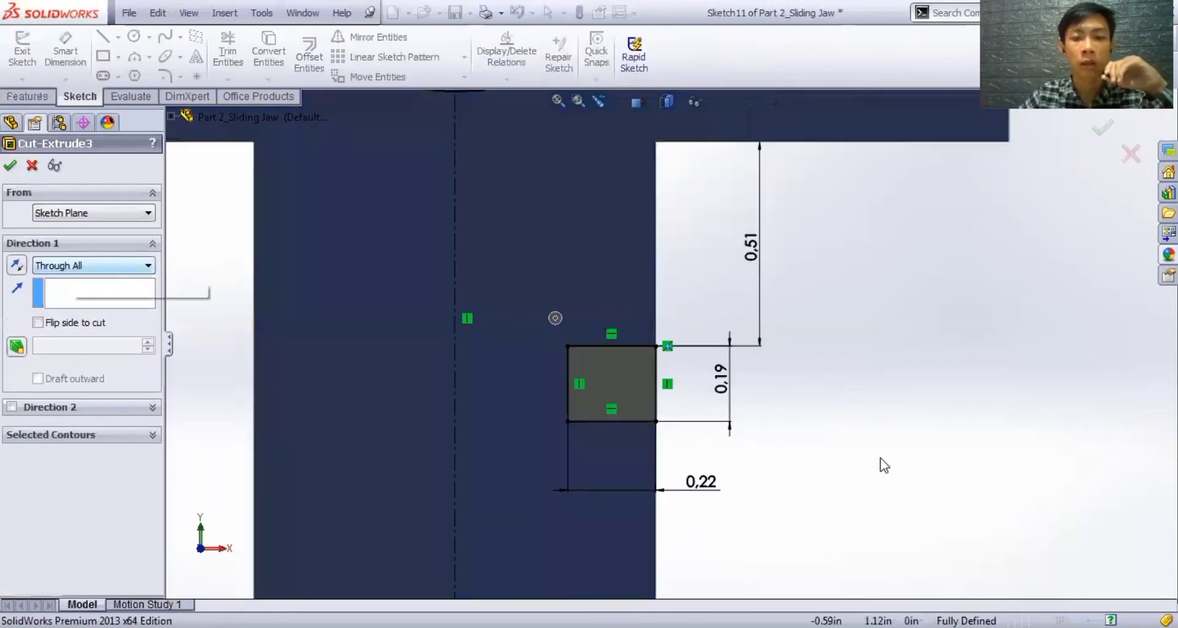
pyautogui.moveTo(555, 318); pyautogui.dragTo(640, 296, button='middle')
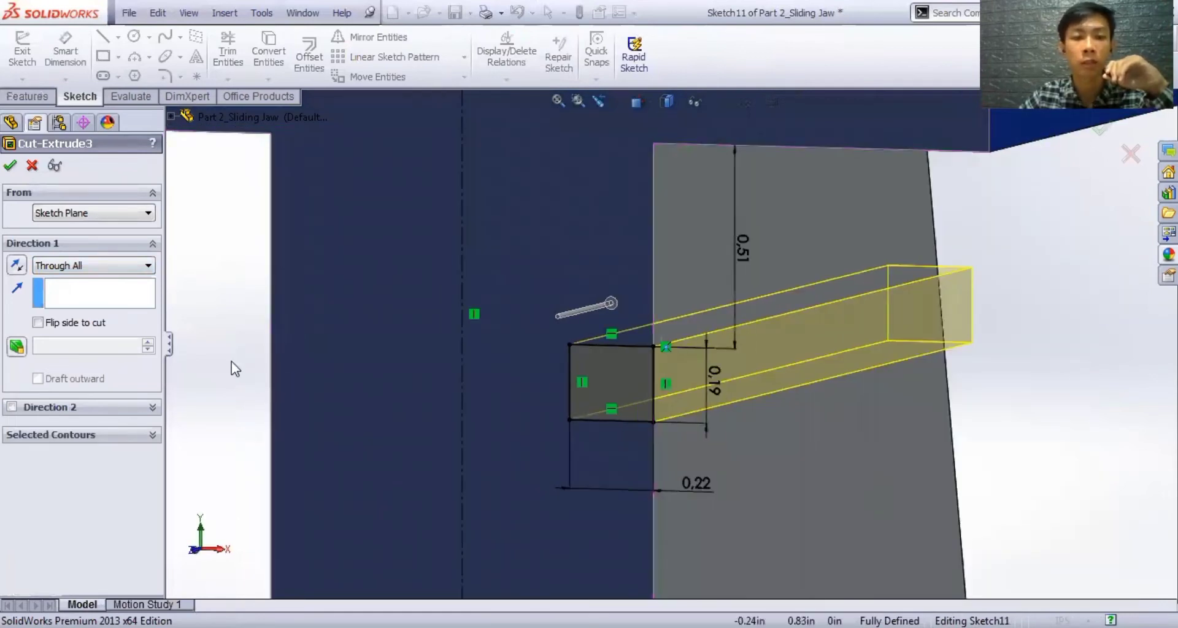
pyautogui.moveTo(232, 363); pyautogui.dragTo(301, 365, button='middle')
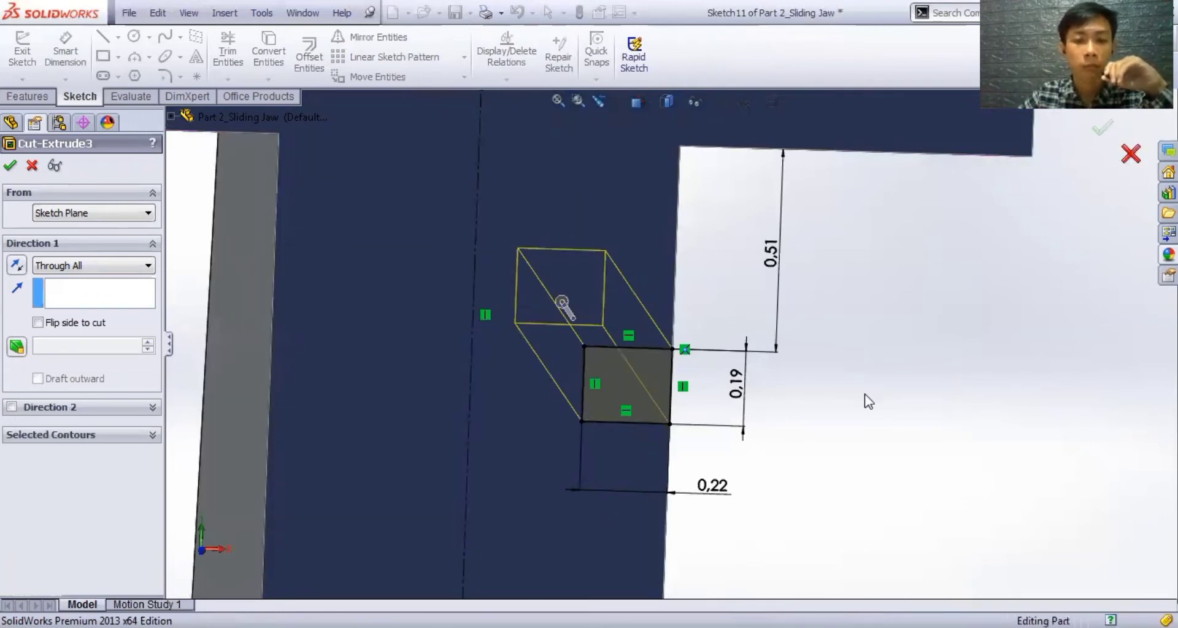
pyautogui.scroll(3, 648, 456)
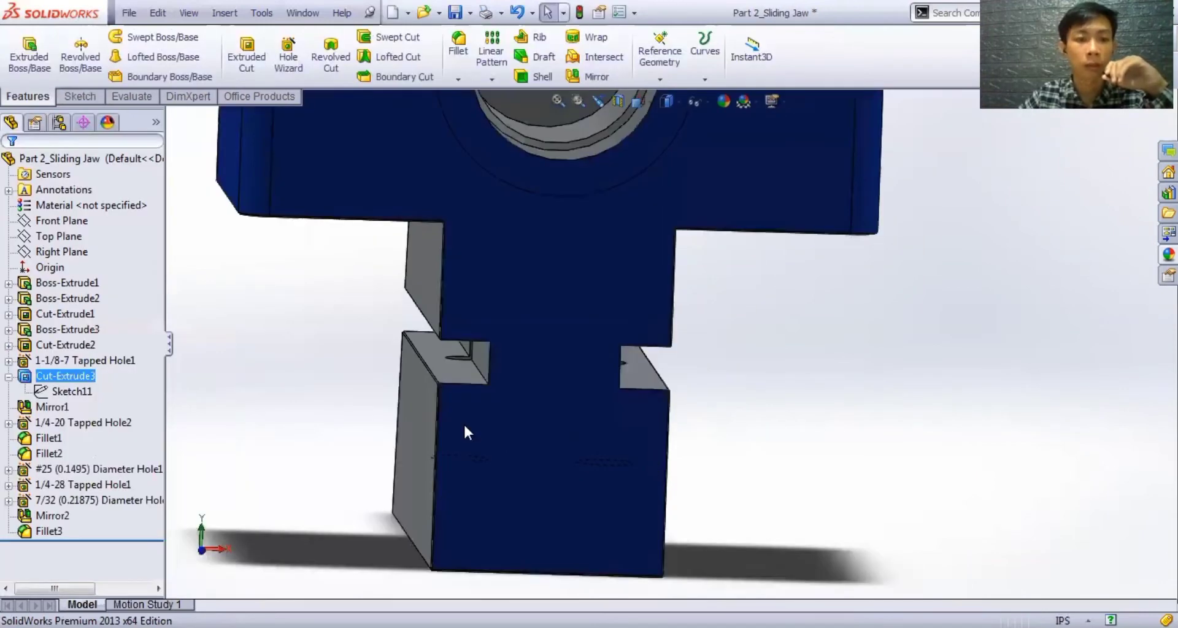
pyautogui.scroll(3, 454, 420)
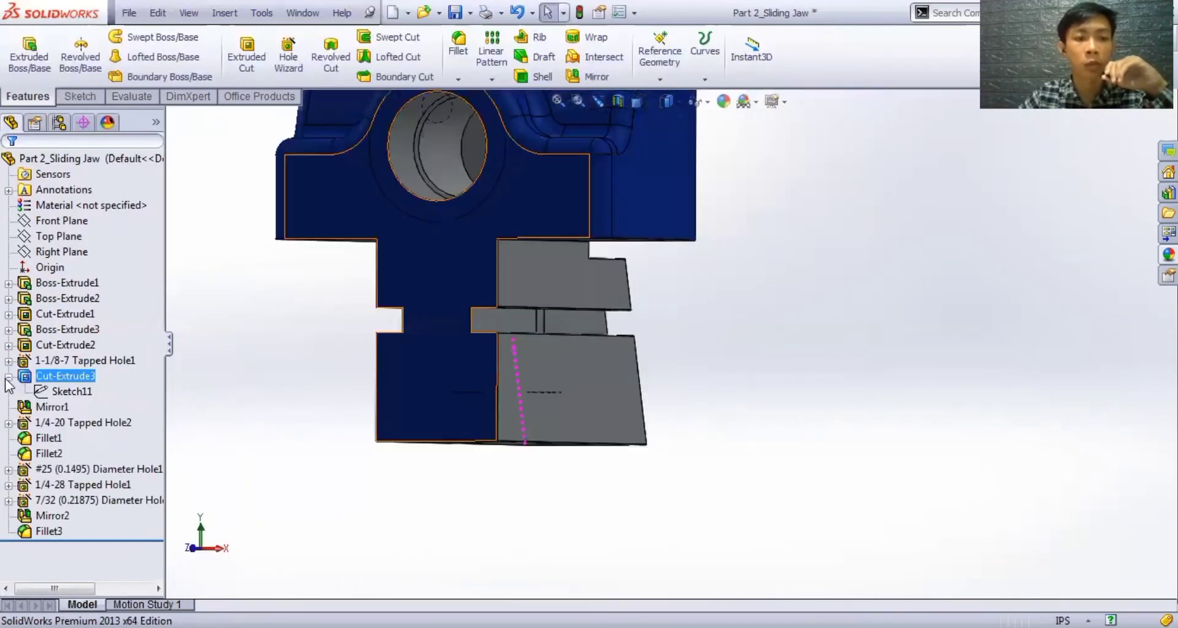
pyautogui.click(9, 377)
# - Open Mirror1's definition to examine the mirror plane, the mirrored feature and the preview of the opposite stem notch, then close it
pyautogui.moveTo(293, 366); pyautogui.dragTo(324, 376, button='middle')
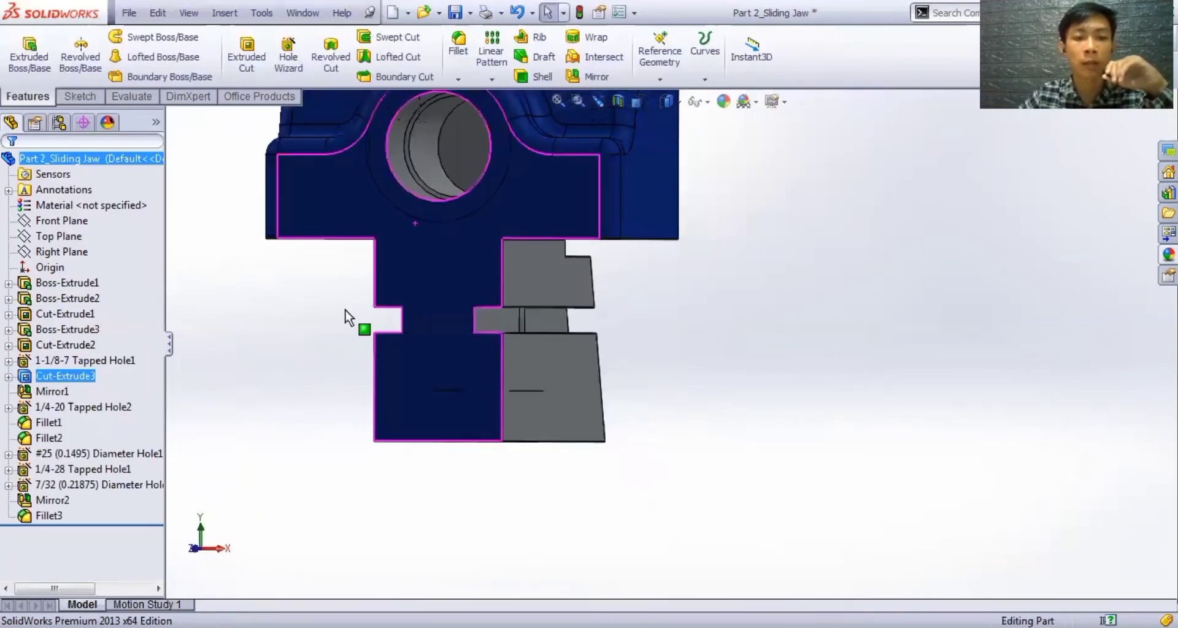
pyautogui.click(46, 392)
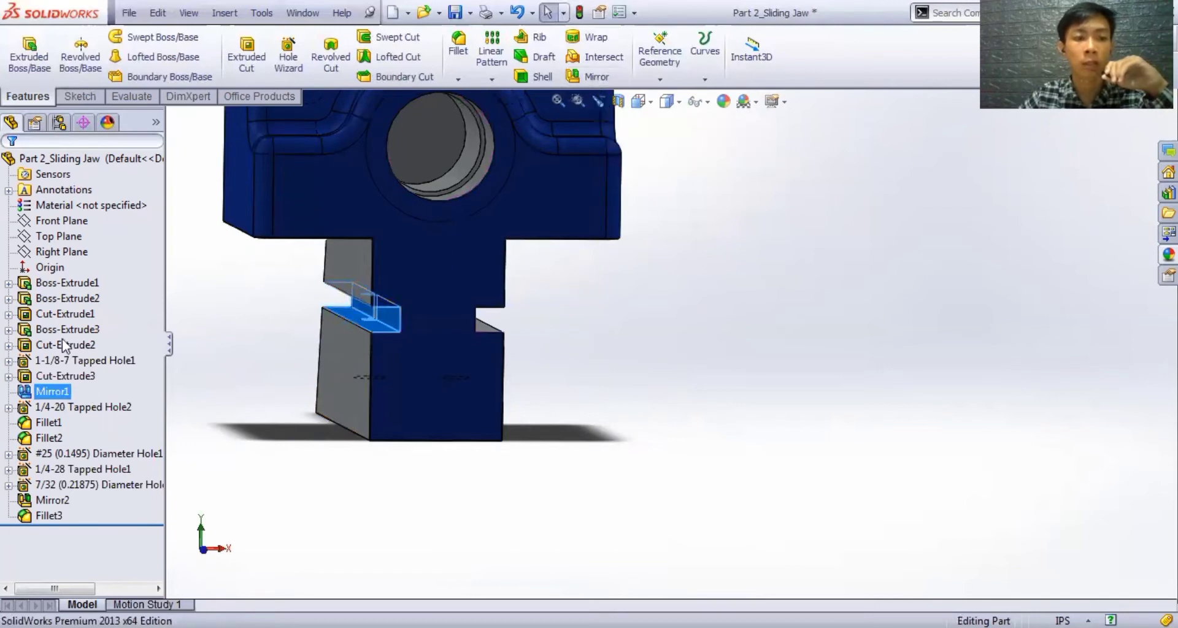
pyautogui.rightClick(58, 387)
pyautogui.click(67, 331)
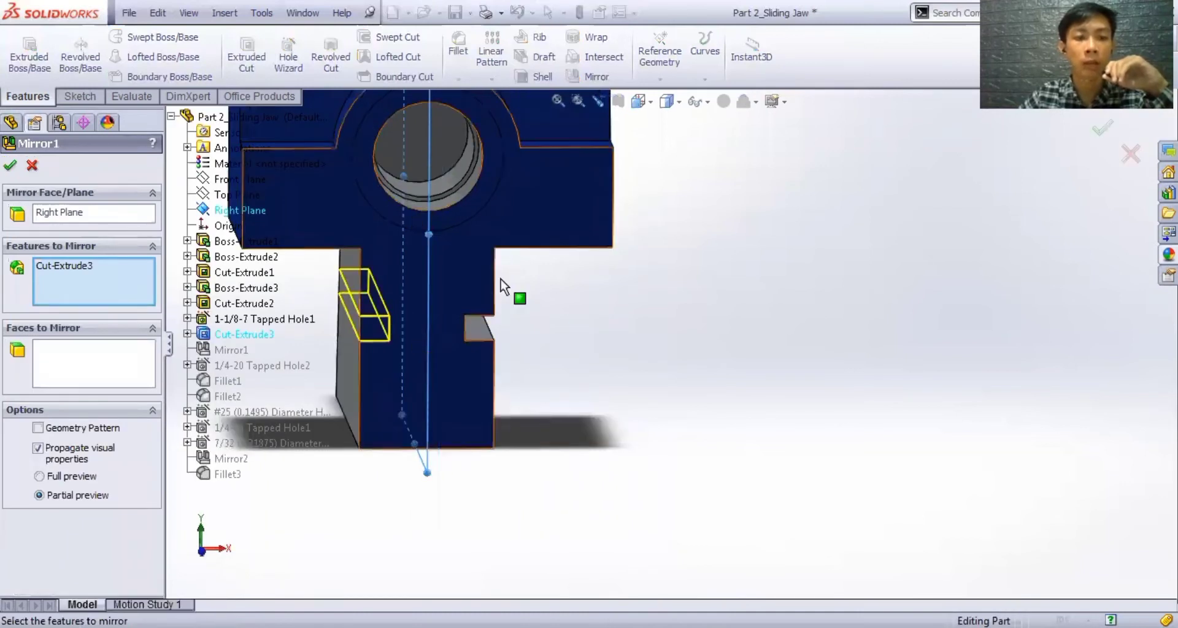
pyautogui.scroll(-3, 479, 347)
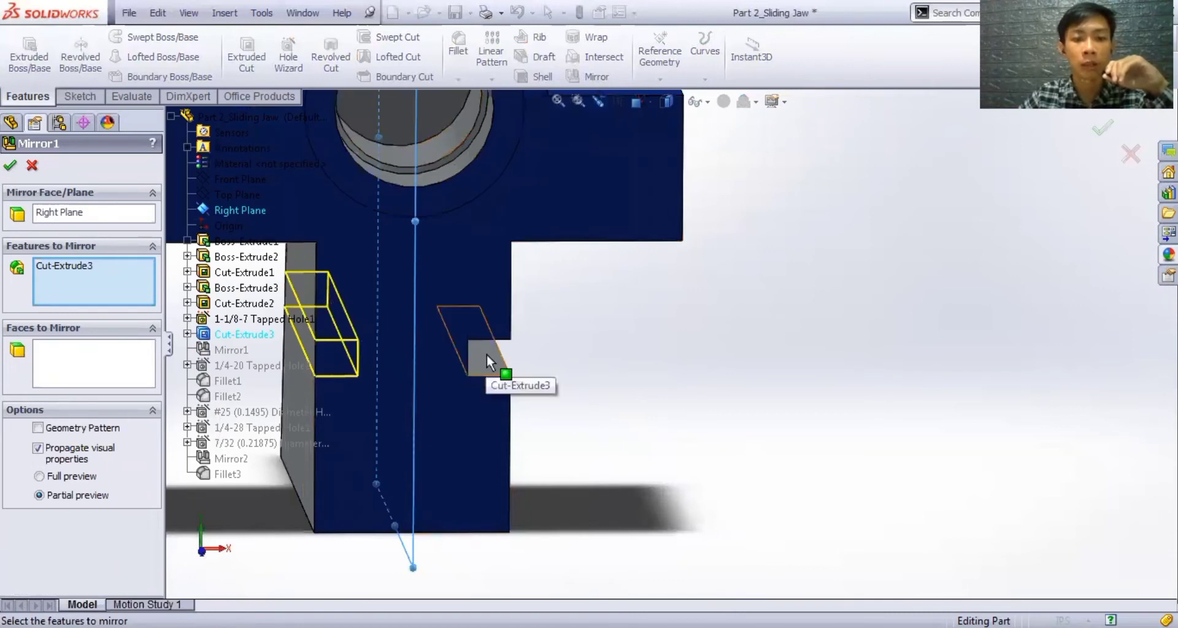
pyautogui.moveTo(487, 355); pyautogui.dragTo(387, 379, button='middle')
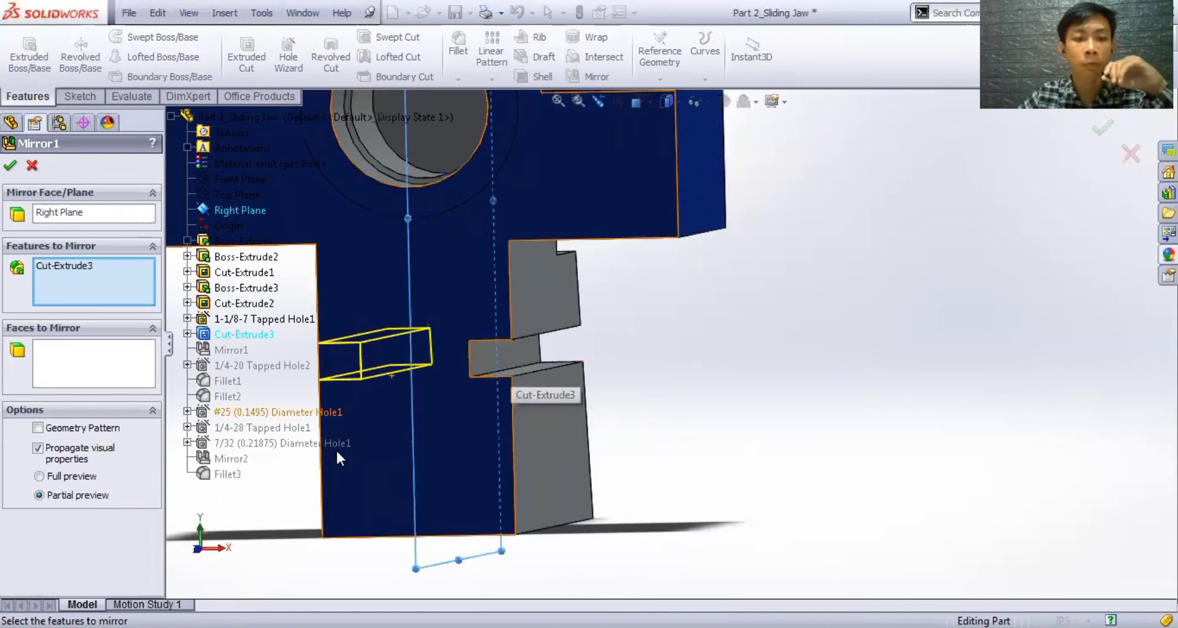
pyautogui.moveTo(336, 453); pyautogui.dragTo(363, 433, button='middle')
pyautogui.scroll(2, 362, 434)
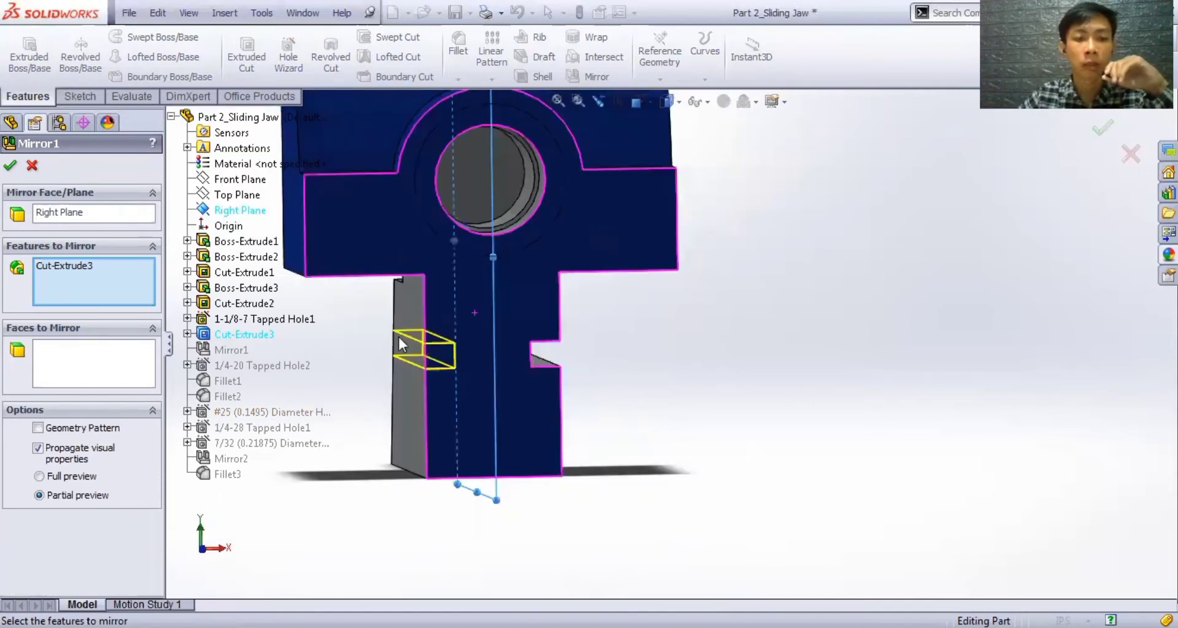
pyautogui.scroll(-1, 457, 346)
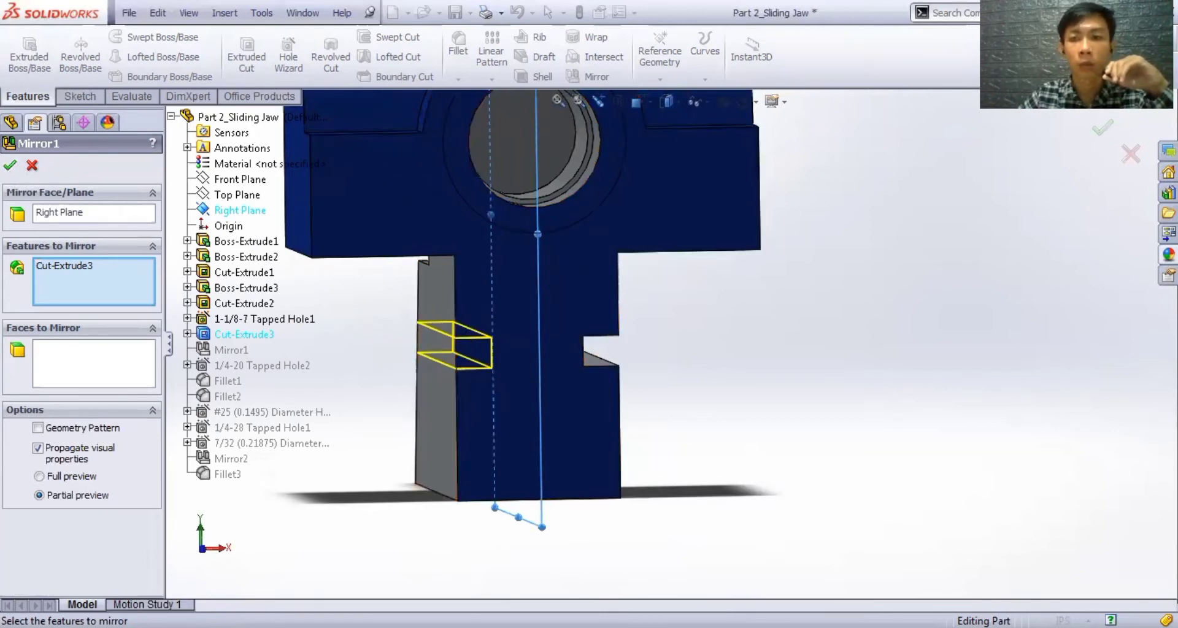
pyautogui.click(10, 165)
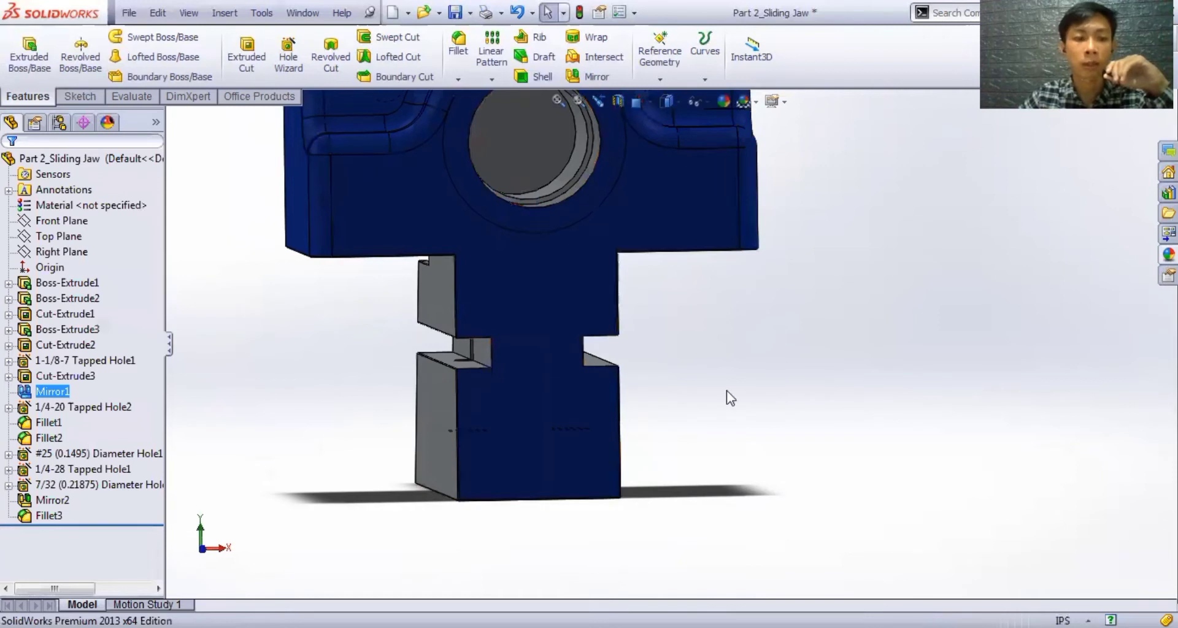
# - Highlight 1/4-20 Tapped Hole2 and examine where its two holes lie on the jaw's flat back face
pyautogui.keyDown('ctrl'); pyautogui.click(98, 407); pyautogui.keyUp('ctrl')
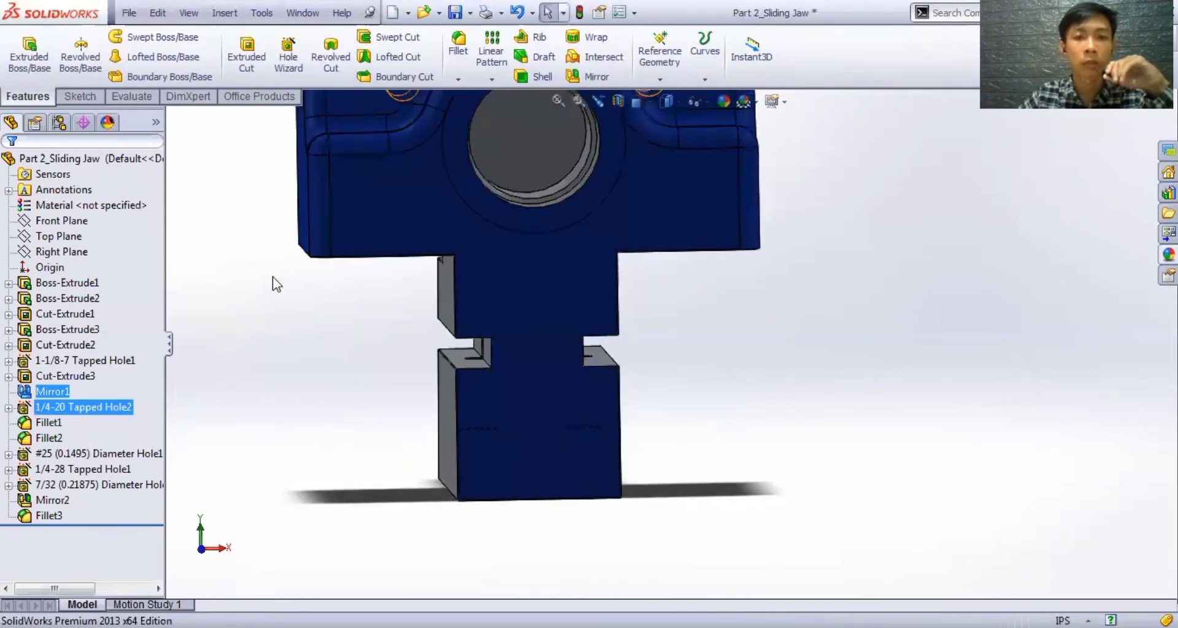
pyautogui.press('f')
pyautogui.moveTo(421, 331); pyautogui.dragTo(587, 393, button='middle')
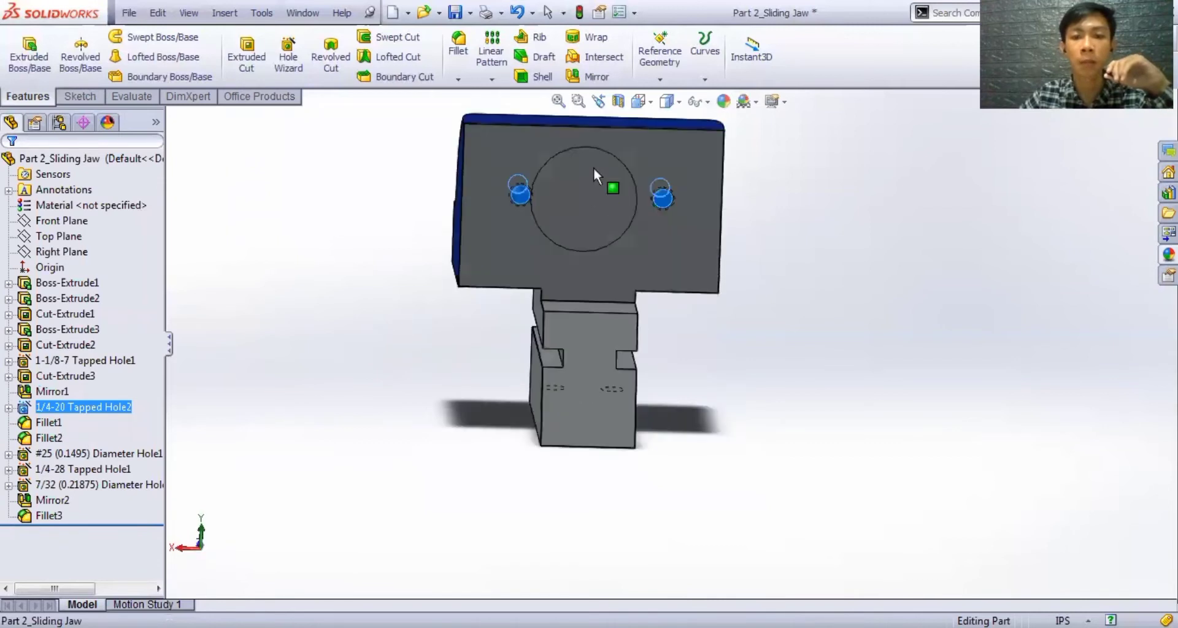
pyautogui.moveTo(594, 167); pyautogui.dragTo(574, 135, button='middle')
pyautogui.keyDown('ctrl'); pyautogui.moveTo(657, 119); pyautogui.dragTo(671, 156, button='middle'); pyautogui.keyUp('ctrl')
pyautogui.scroll(-1, 625, 148)
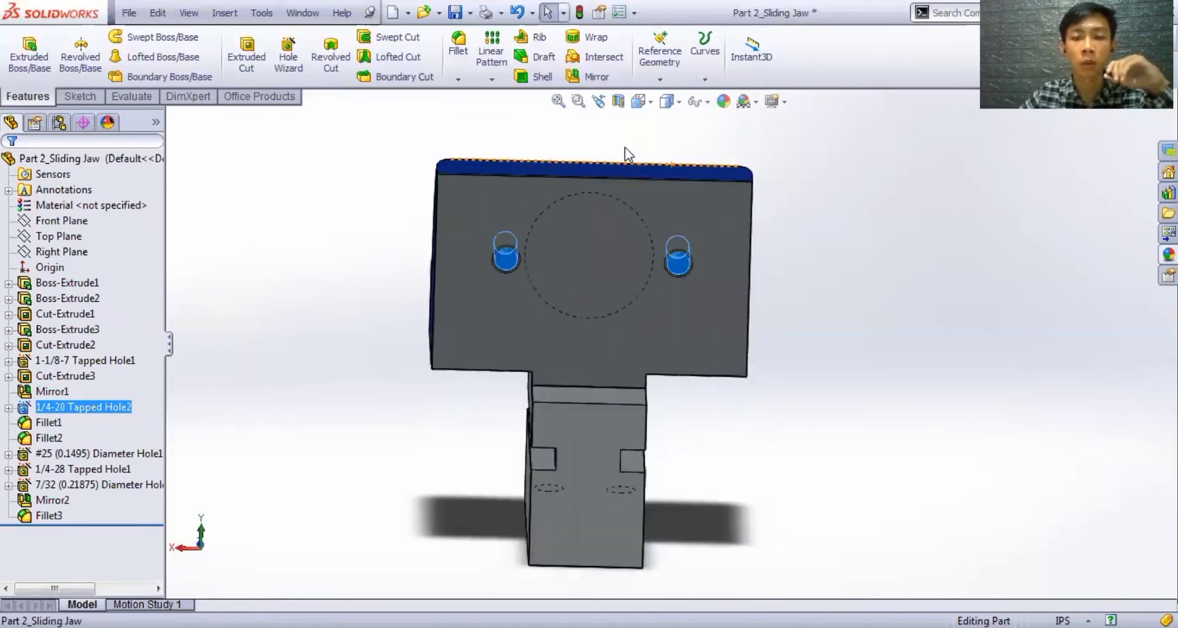
pyautogui.click(582, 256)
# - Open Sketch16 of 1/4-20 Tapped Hole2 for editing to examine the hole points' spacing, height and symmetry about the centreline, then exit the sketch
pyautogui.click(98, 408)
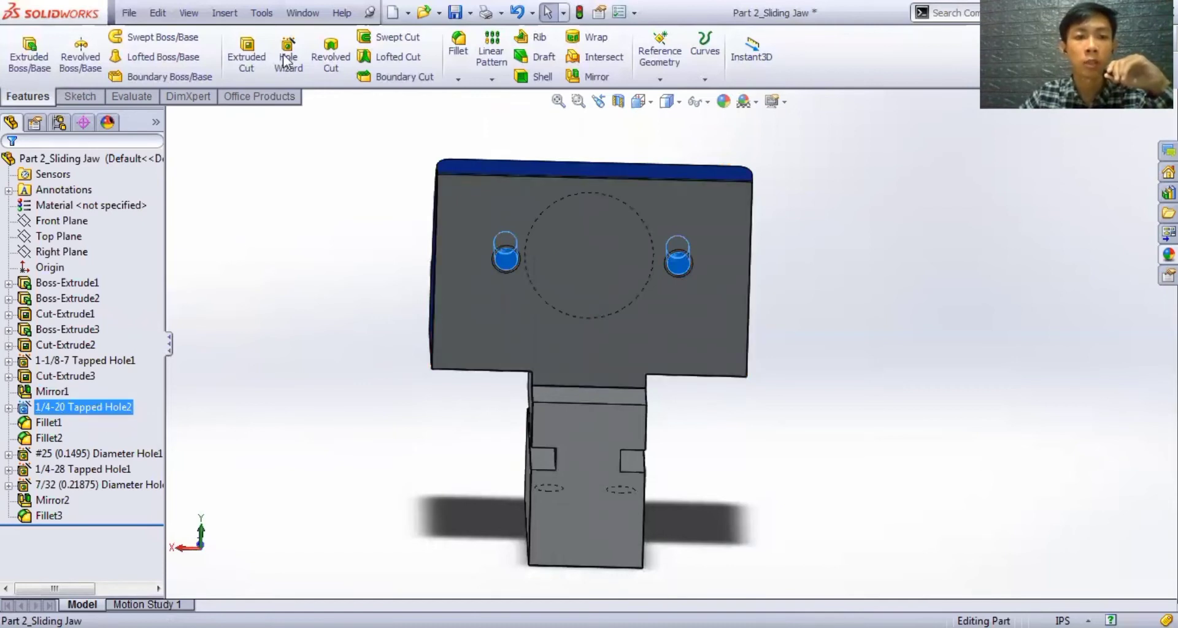
pyautogui.rightClick(97, 407)
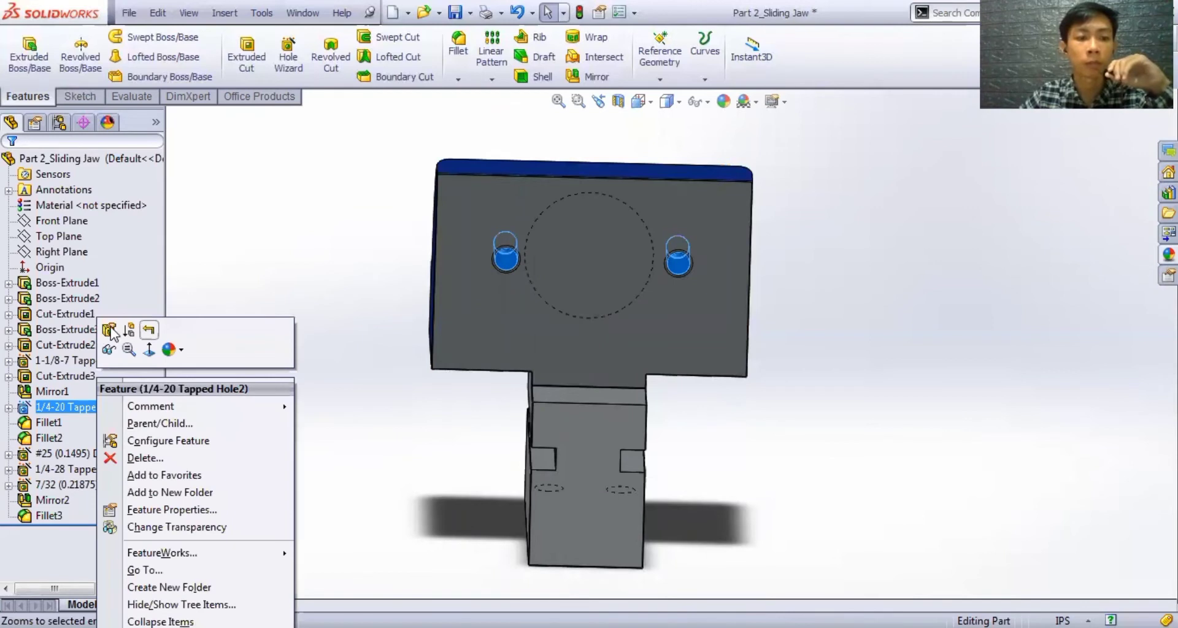
pyautogui.click(8, 407)
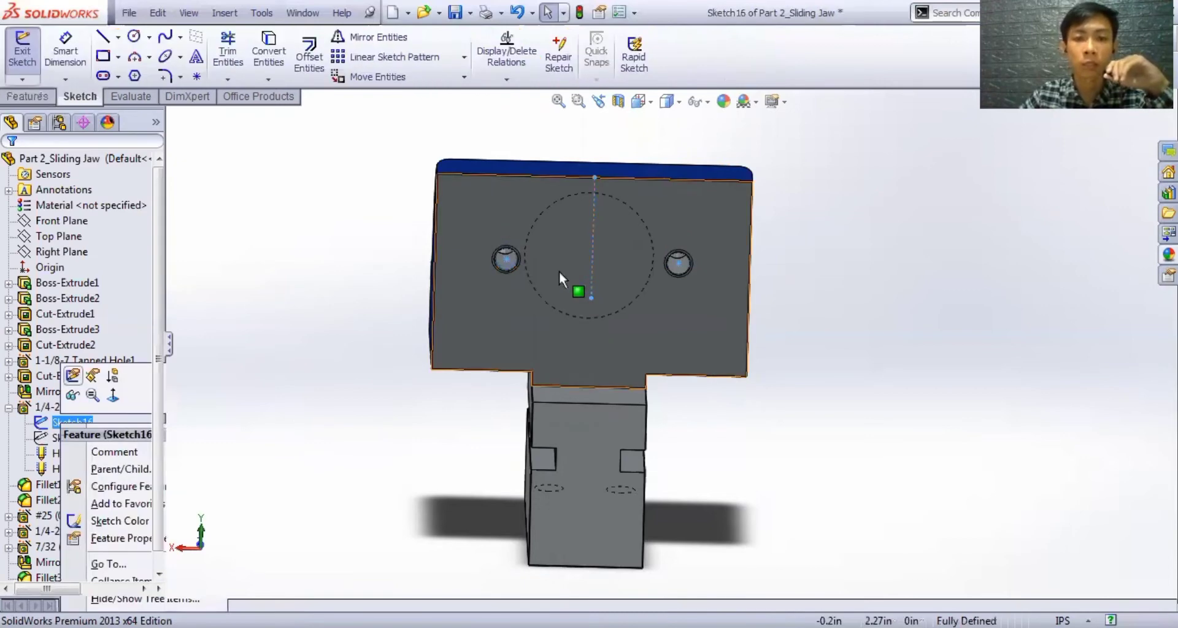
pyautogui.scroll(-1, 552, 208)
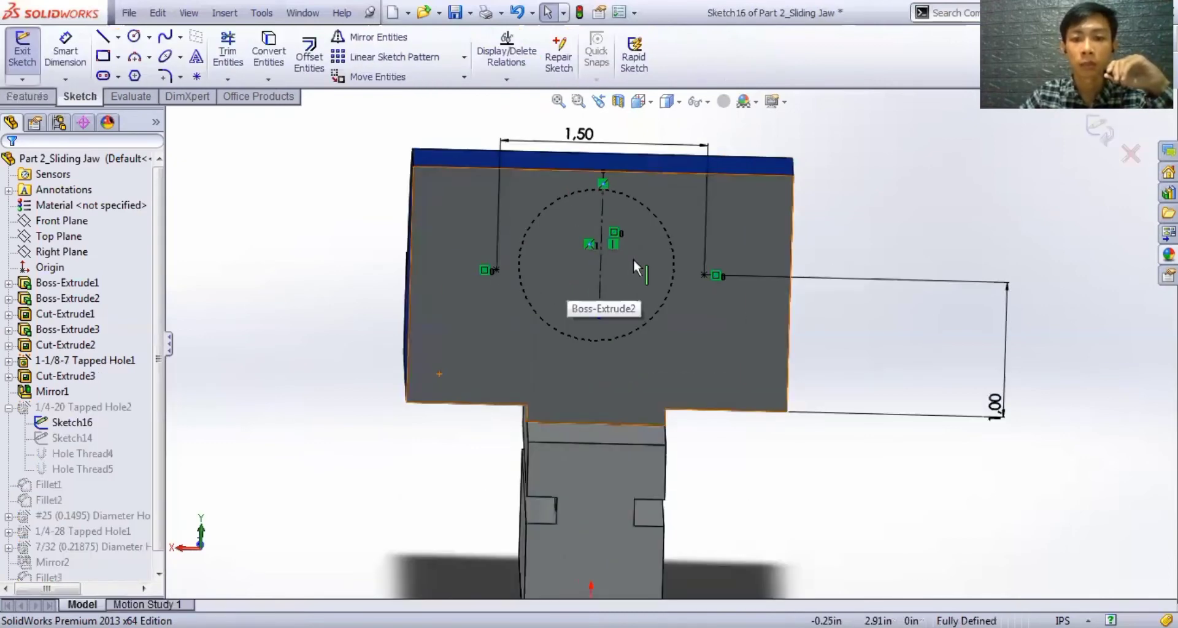
pyautogui.keyDown('ctrl'); pyautogui.moveTo(634, 259); pyautogui.dragTo(660, 292, button='middle'); pyautogui.keyUp('ctrl')
pyautogui.scroll(-1, 626, 239)
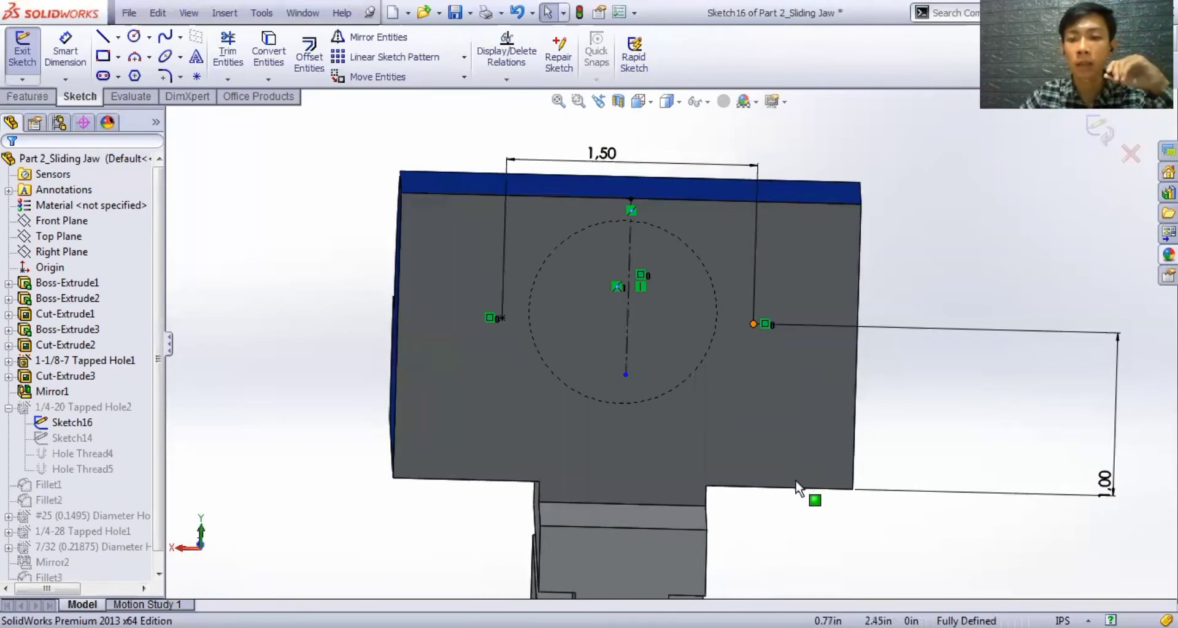
pyautogui.click(1133, 156)
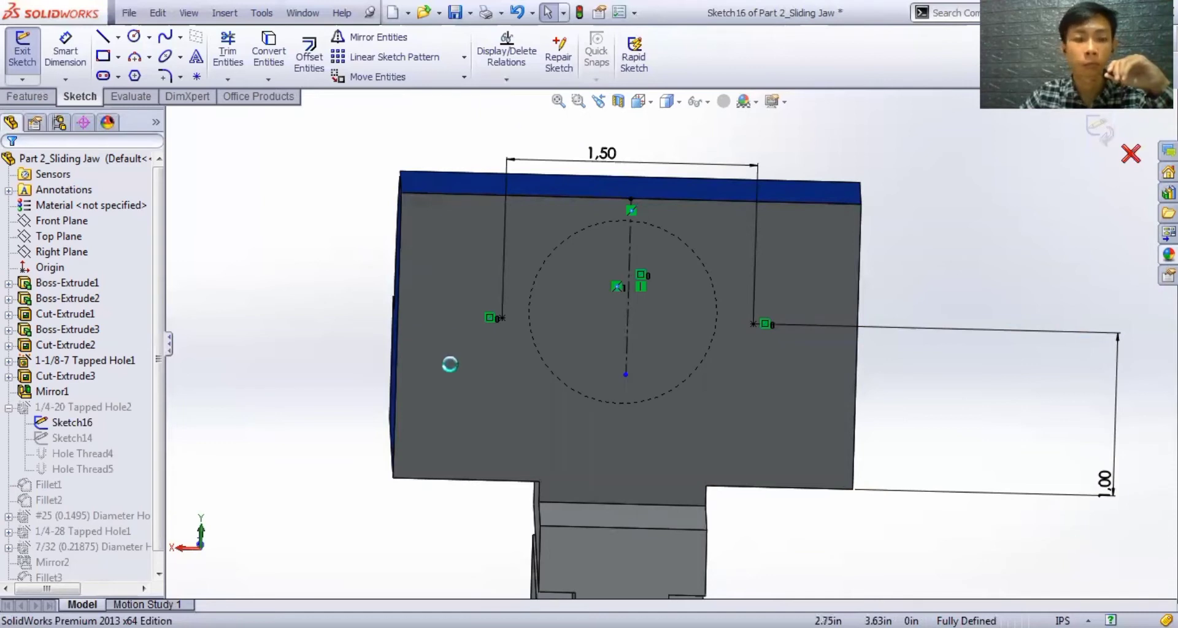
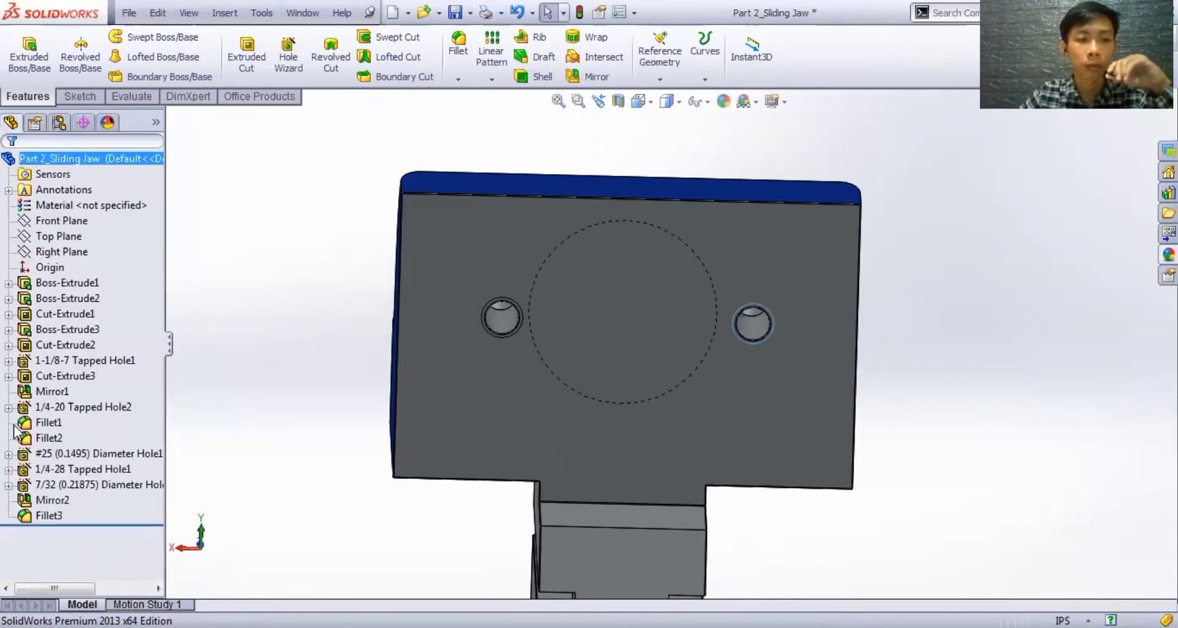
# - Open Fillet1's definition to examine its radius and the two edges beside the bore boss, then close it
pyautogui.click(42, 426)
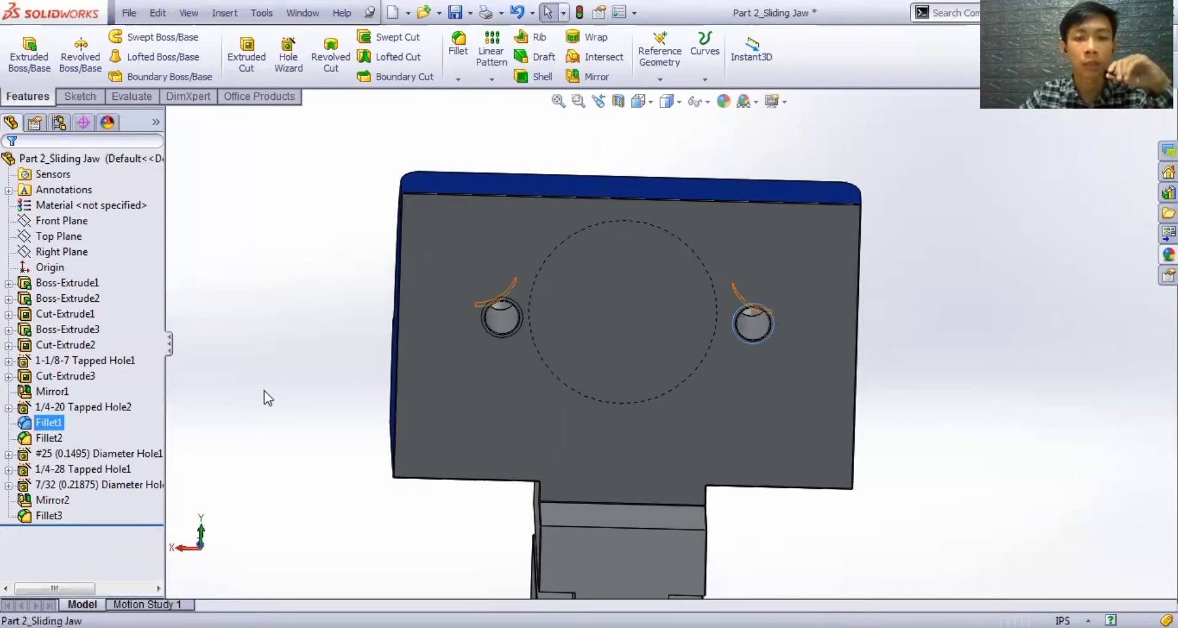
pyautogui.moveTo(352, 418); pyautogui.dragTo(688, 485, button='middle')
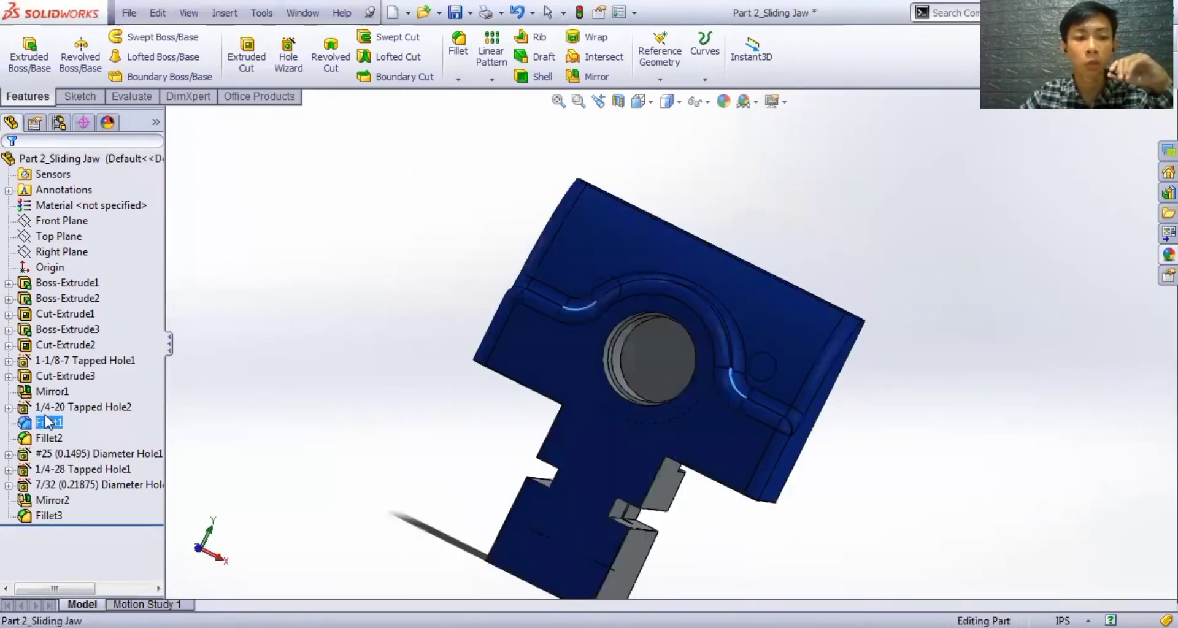
pyautogui.rightClick(55, 336)
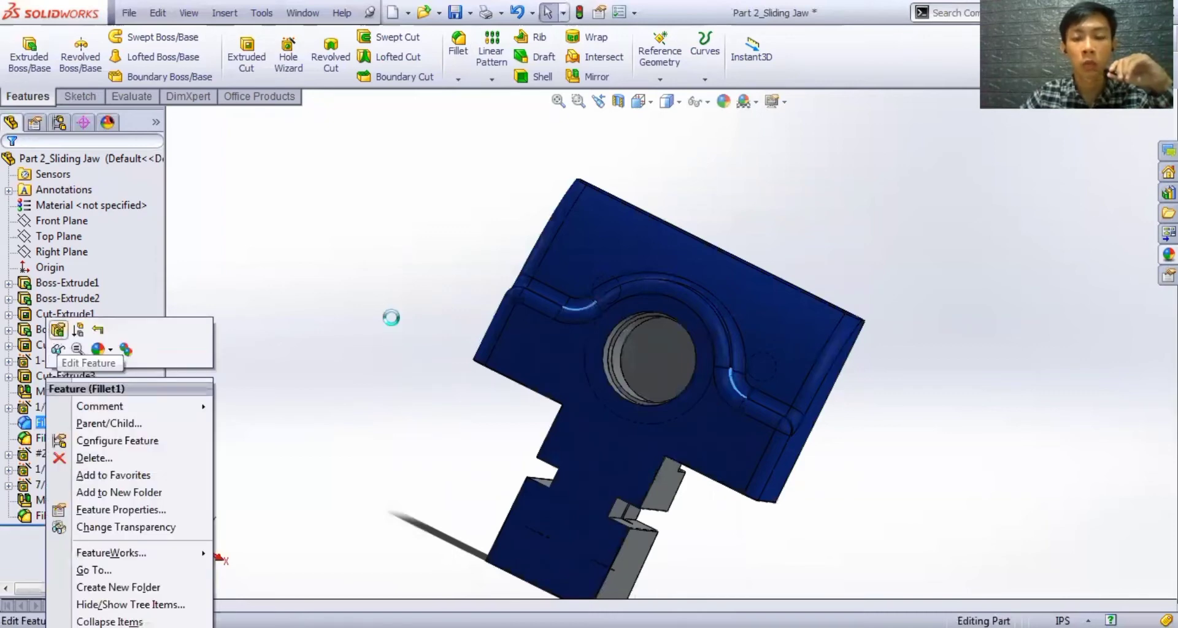
pyautogui.click(390, 316)
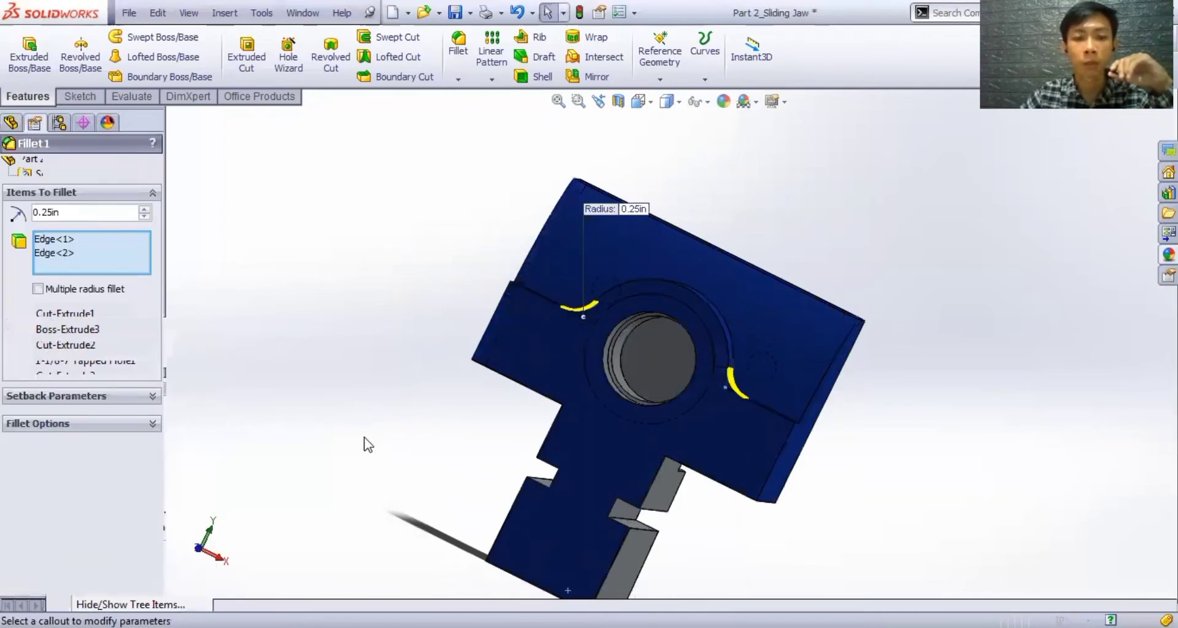
pyautogui.moveTo(383, 339); pyautogui.dragTo(370, 328, button='middle')
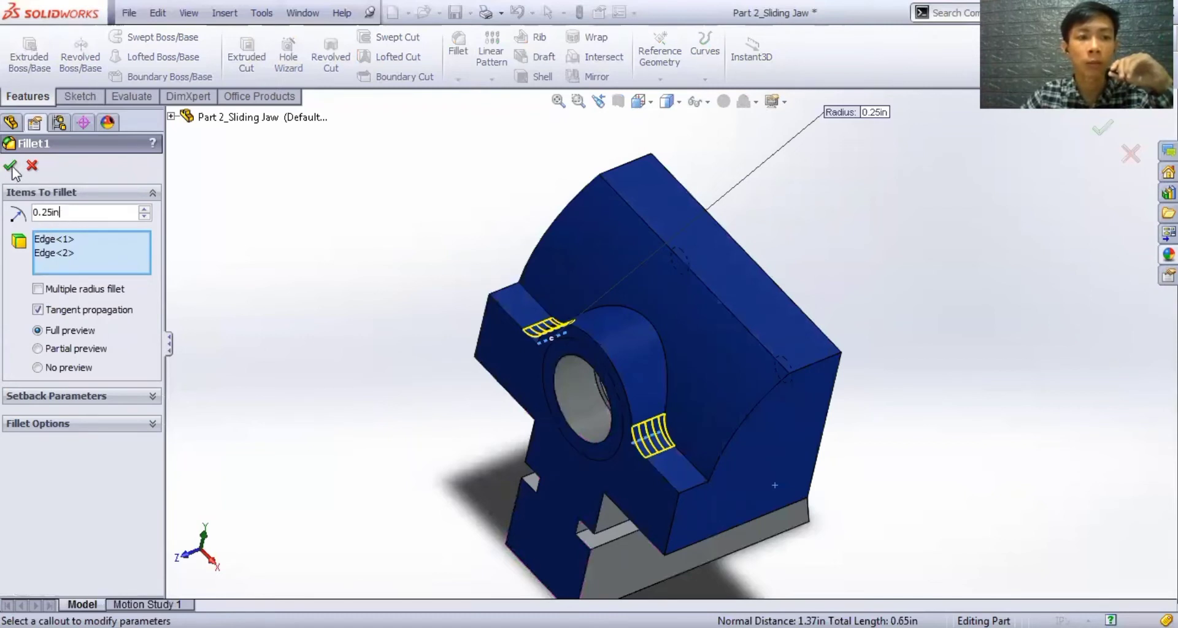
pyautogui.click(1131, 157)
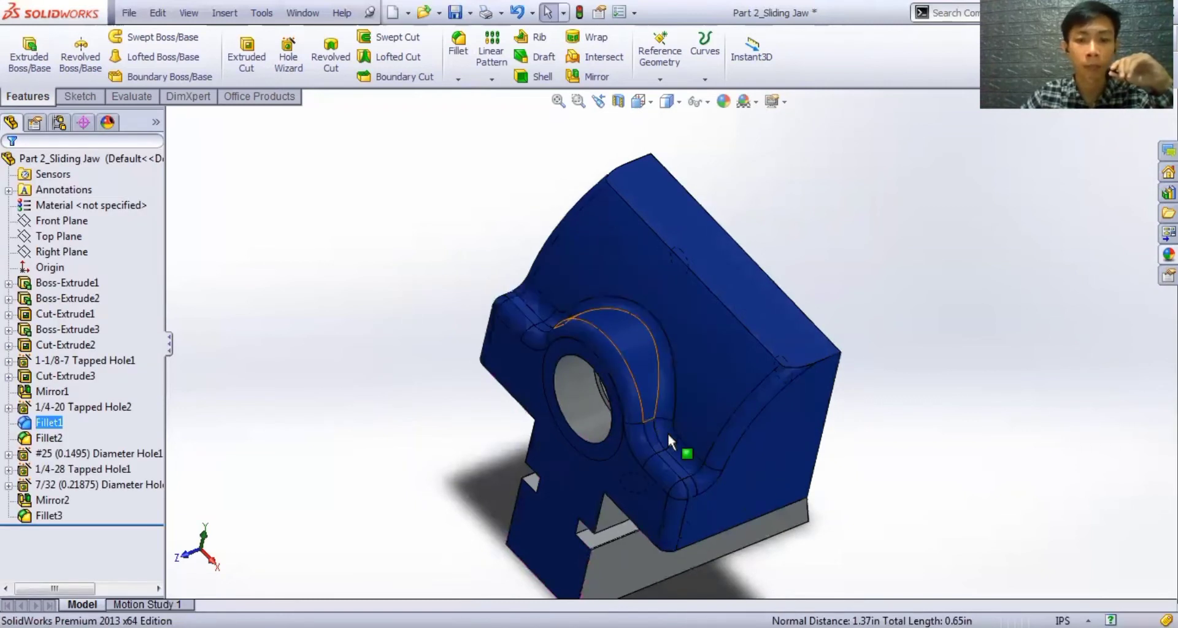
# - Open Fillet2's definition to examine its radius and the selected outer edges of the jaw, then close it
pyautogui.keyDown('ctrl'); pyautogui.click(48, 438); pyautogui.keyUp('ctrl')
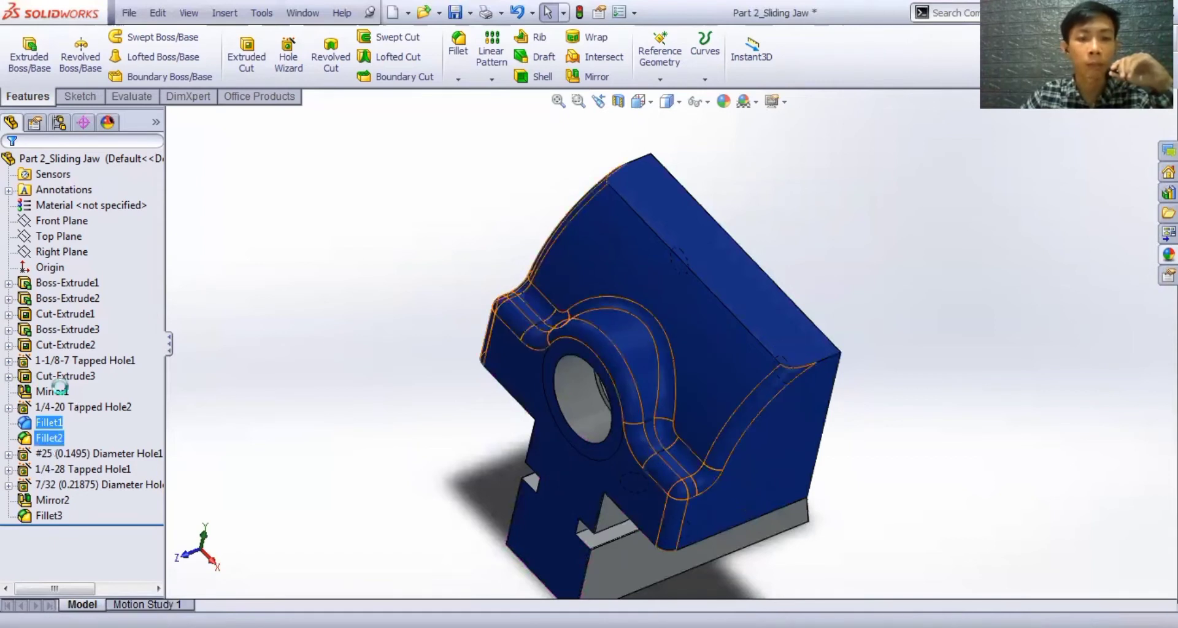
pyautogui.click(340, 303)
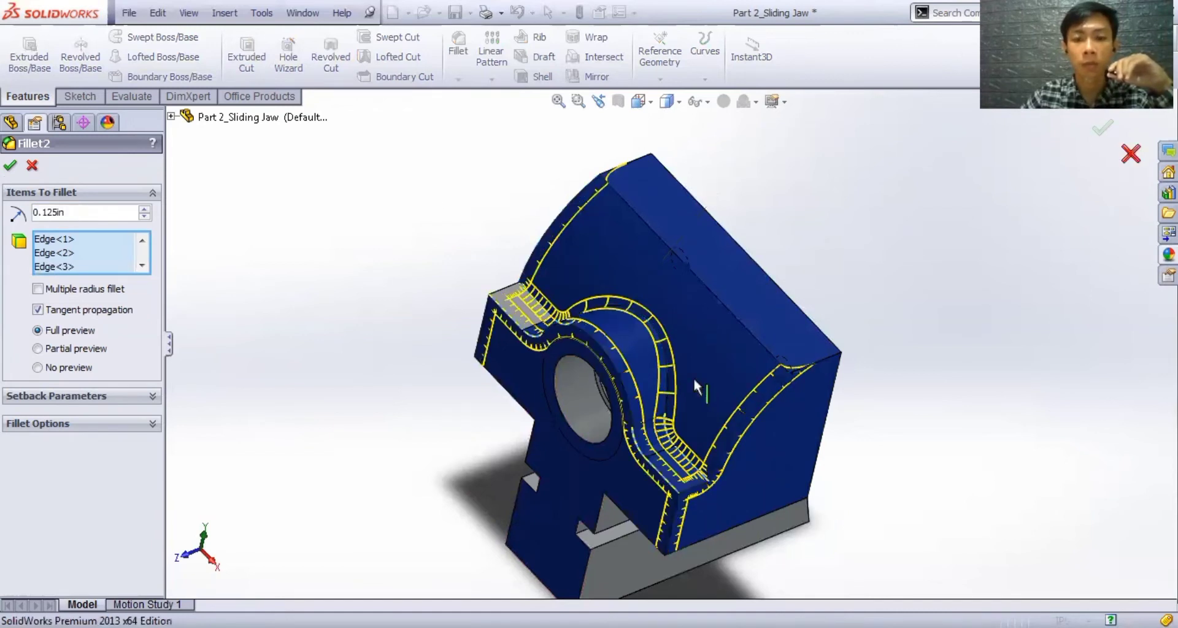
pyautogui.press('Return')
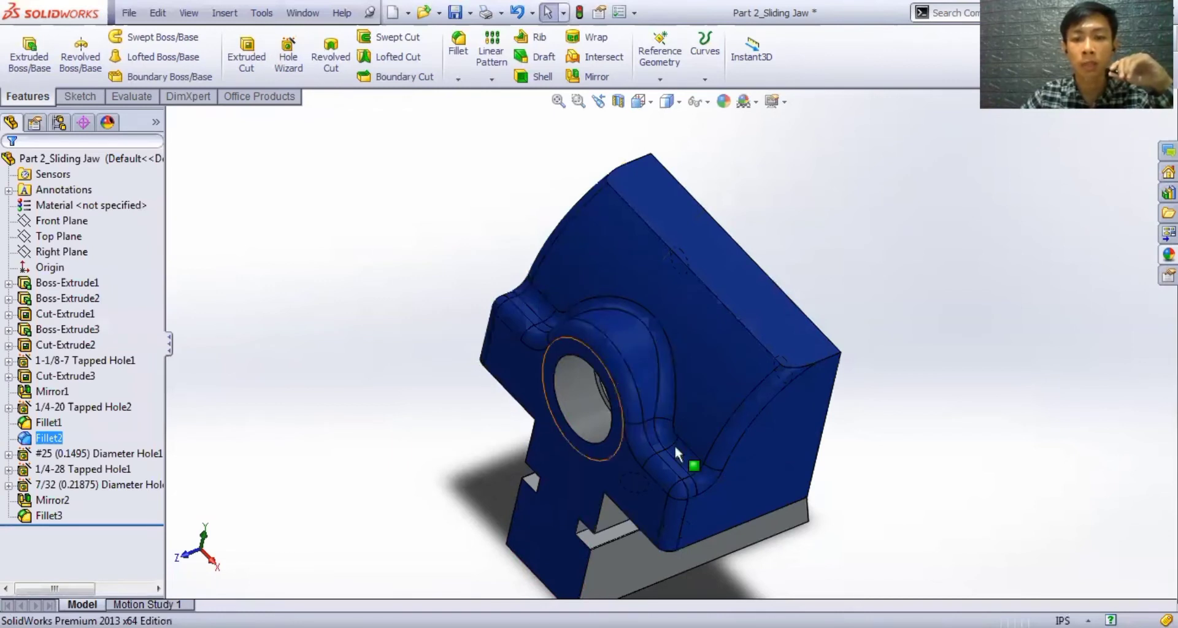
pyautogui.moveTo(419, 399); pyautogui.dragTo(412, 386, button='middle')
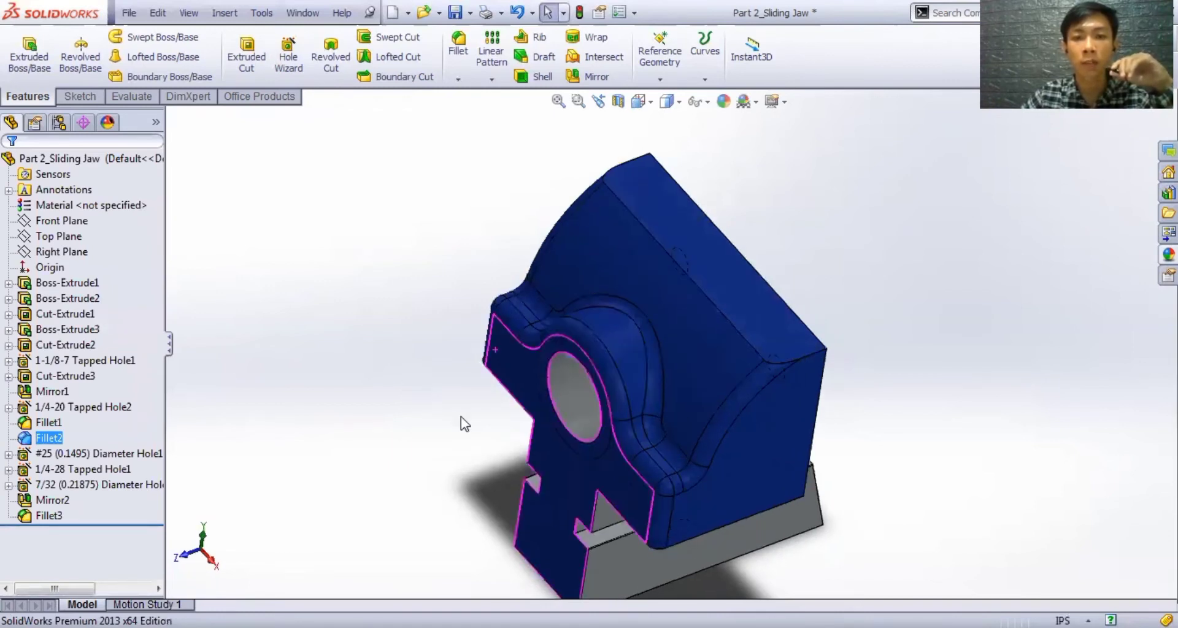
# - Highlight the #25 Diameter Hole1 and 1/4-28 Tapped Hole1 features and examine where they lie on the jaw's underside
pyautogui.scroll(1, 467, 426)
pyautogui.scroll(-1, 61, 470)
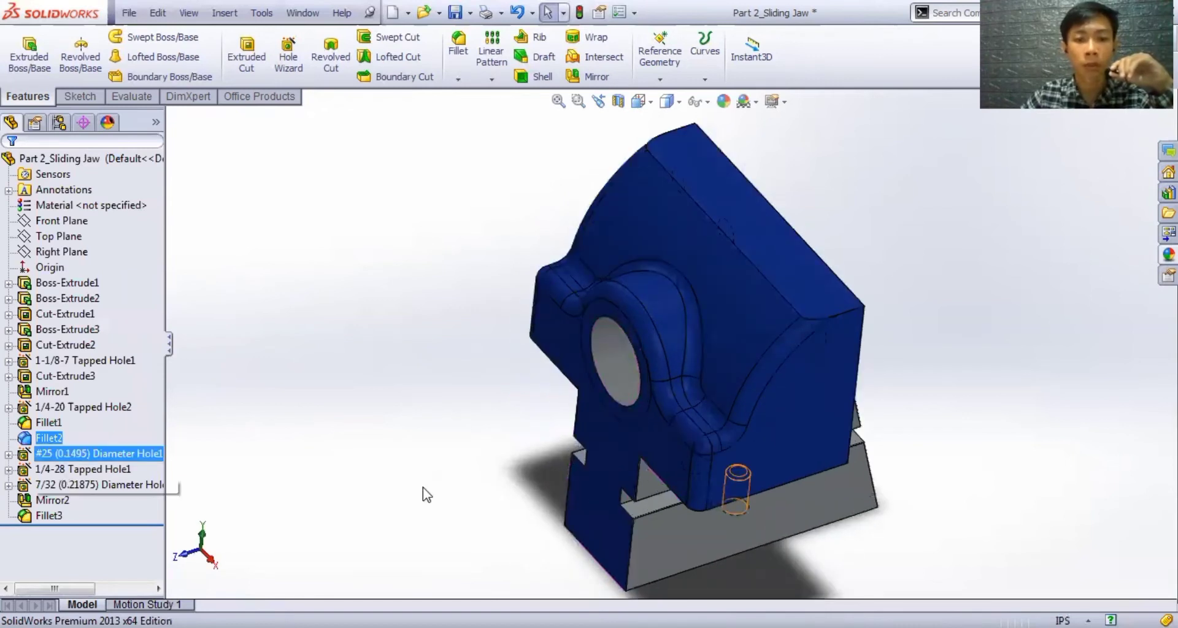
pyautogui.moveTo(588, 543); pyautogui.dragTo(780, 297, button='middle')
pyautogui.keyDown('ctrl'); pyautogui.click(64, 470); pyautogui.keyUp('ctrl')
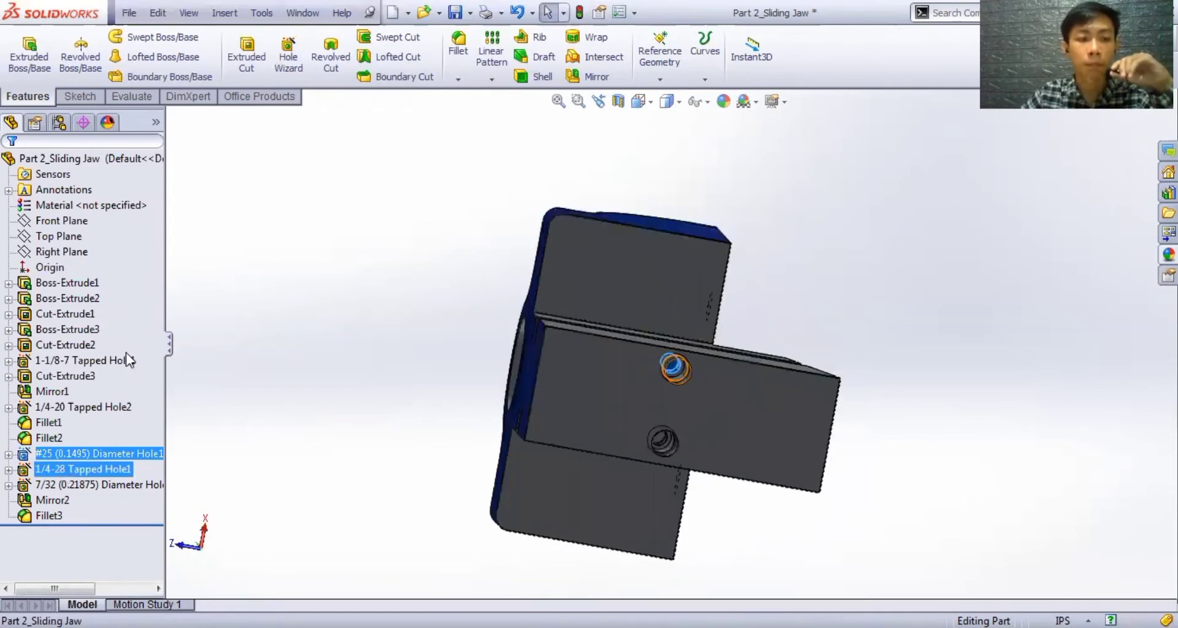
# - Open Sketch18 of #25 Diameter Hole1 for editing to examine the hole point's distances from the front edge and centreline, then exit the sketch
pyautogui.click(92, 456)
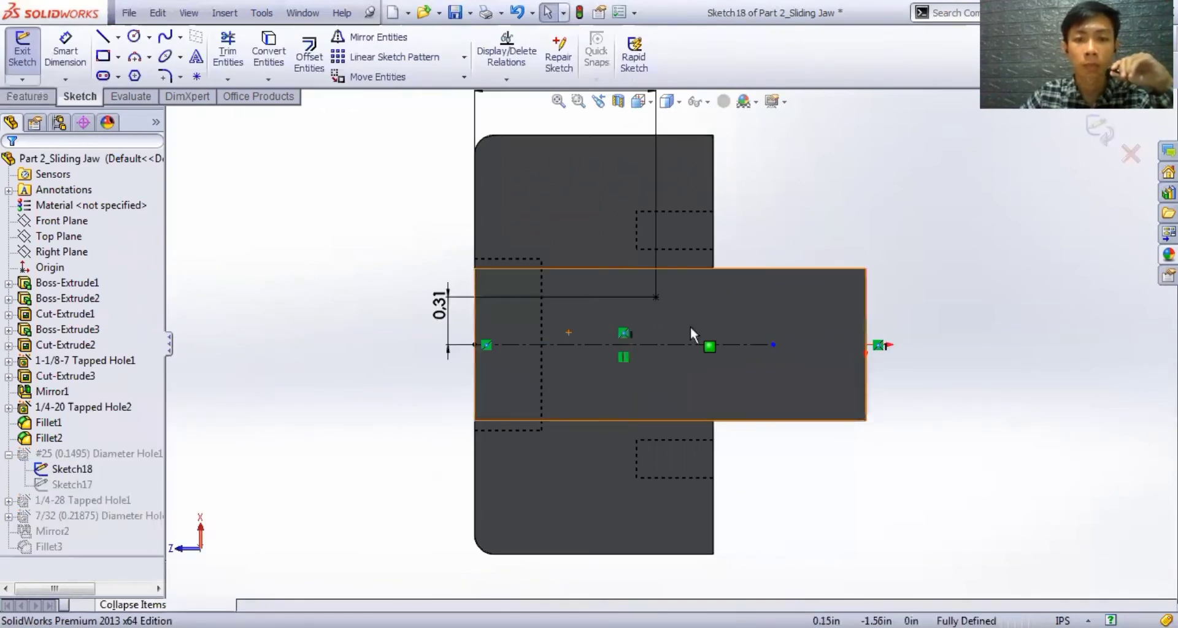
pyautogui.scroll(2, 659, 163)
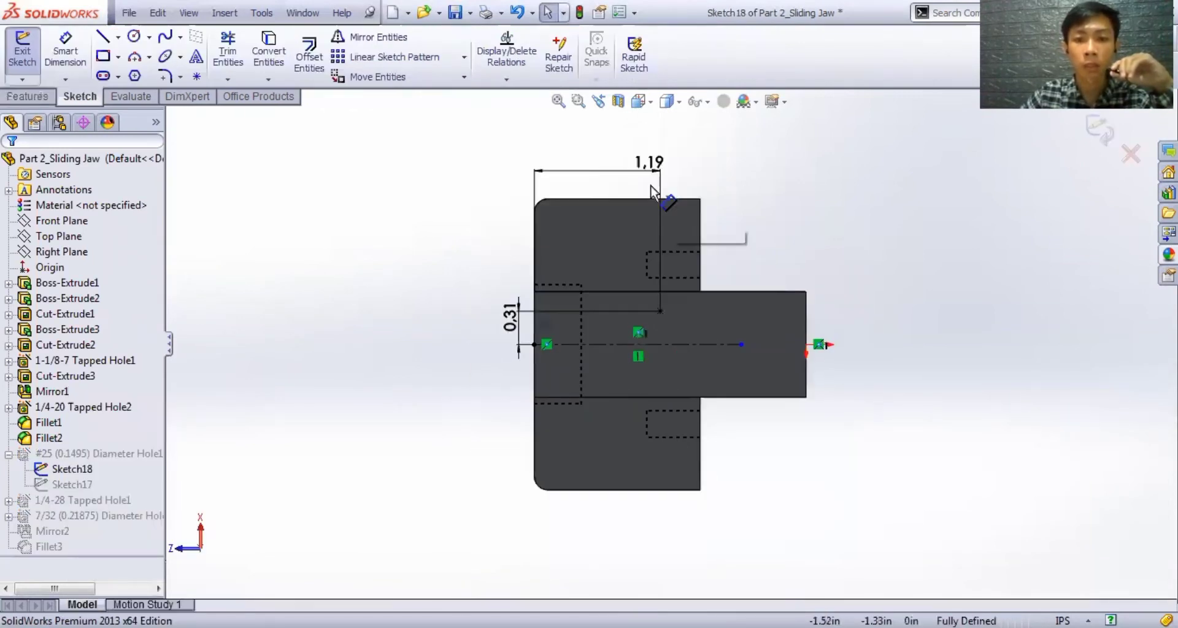
pyautogui.scroll(-1, 652, 185)
pyautogui.scroll(-1, 576, 395)
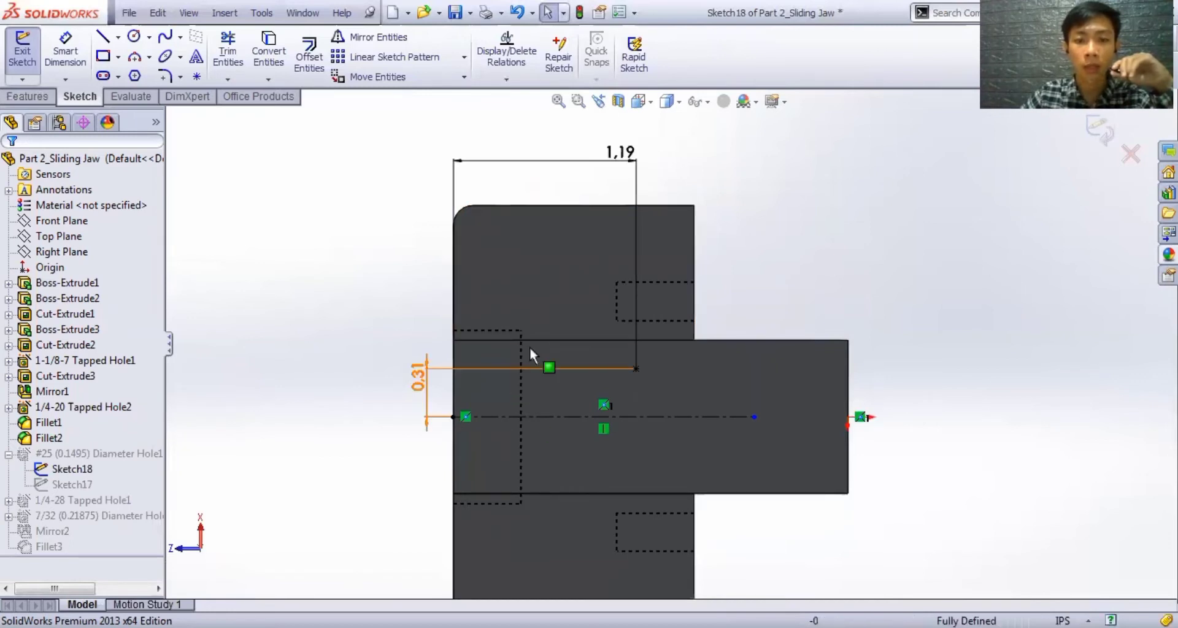
pyautogui.scroll(-2, 541, 350)
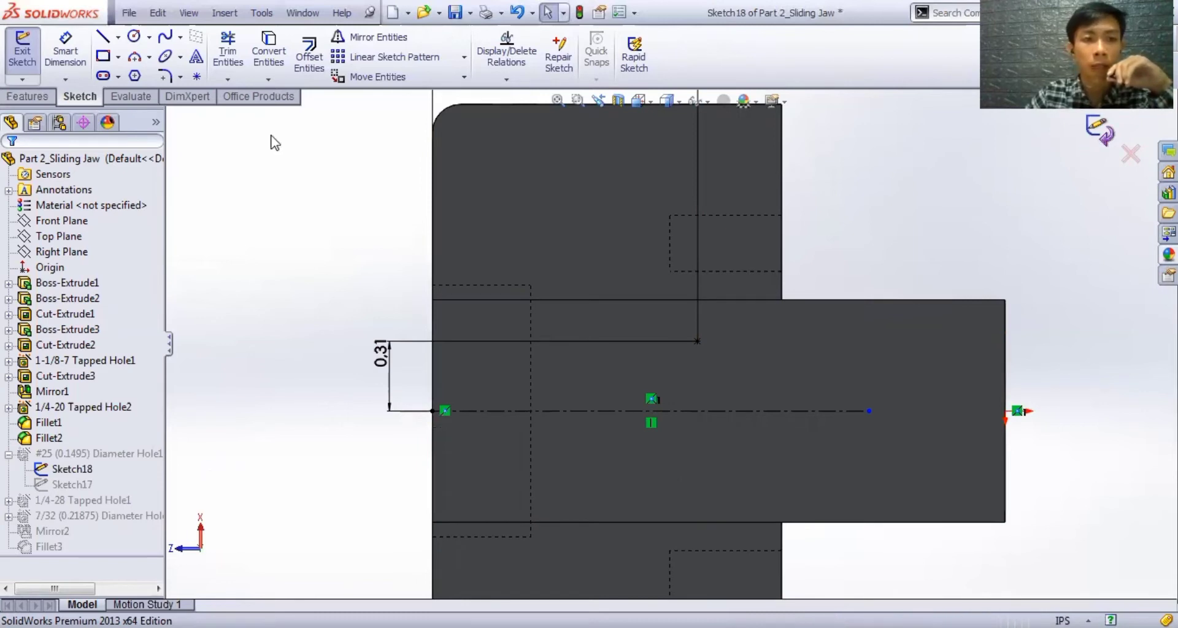
# - Open #25 Diameter Hole1's definition to examine its hole type, standard, size and blind depth, then close it
pyautogui.click(83, 455)
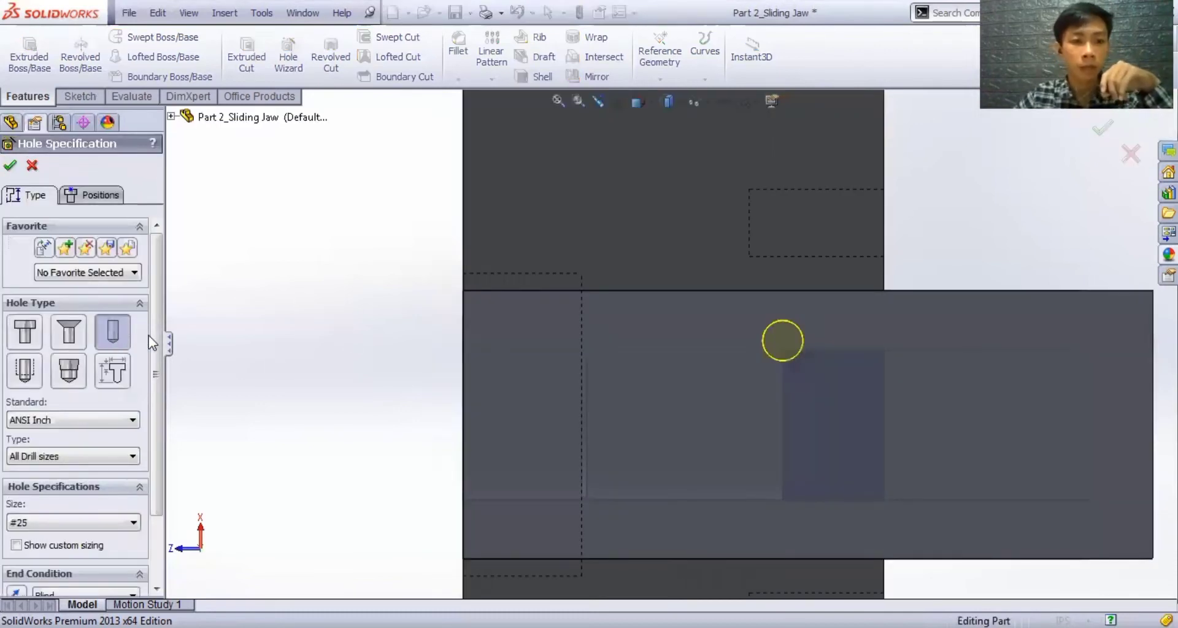
pyautogui.scroll(-2, 120, 294)
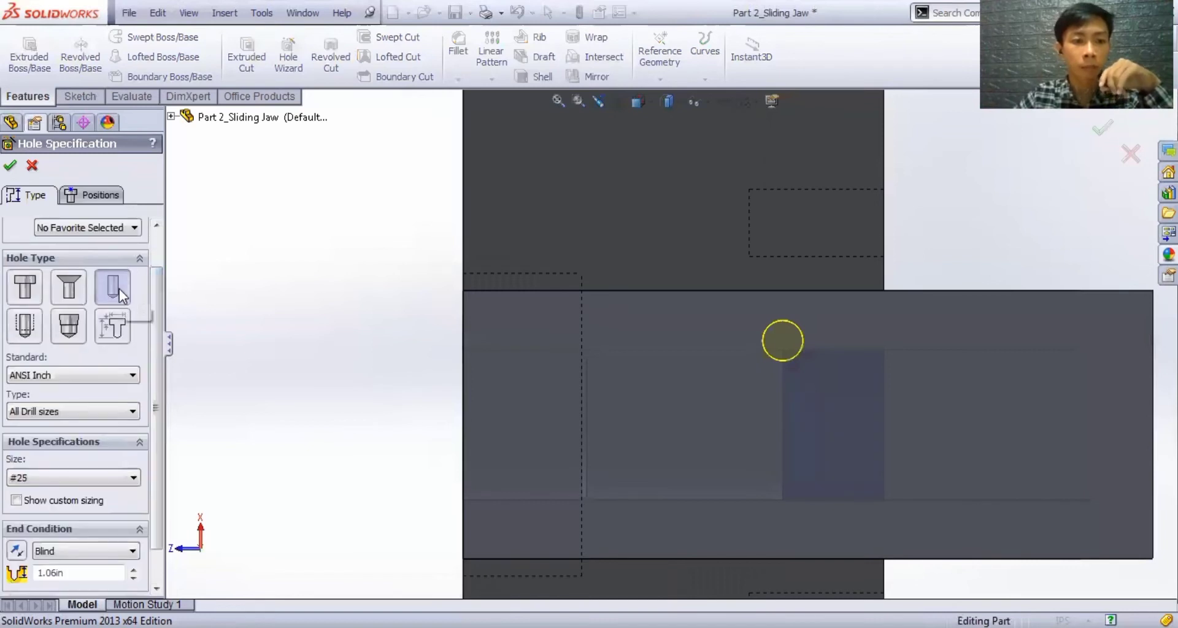
pyautogui.scroll(-2, 153, 356)
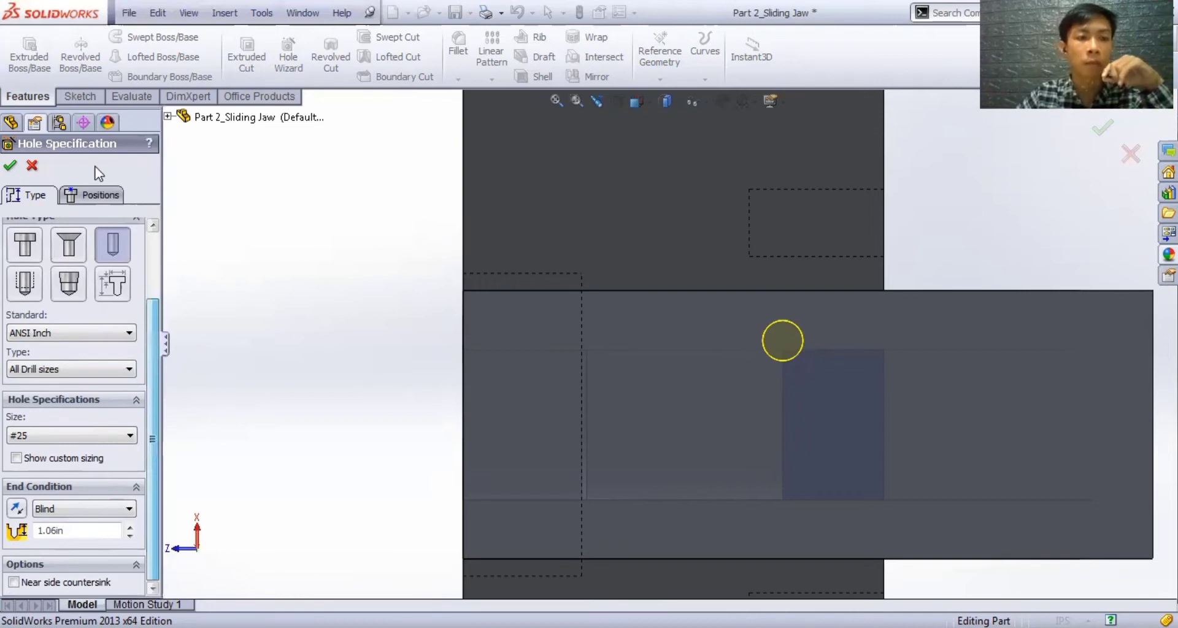
pyautogui.click(11, 166)
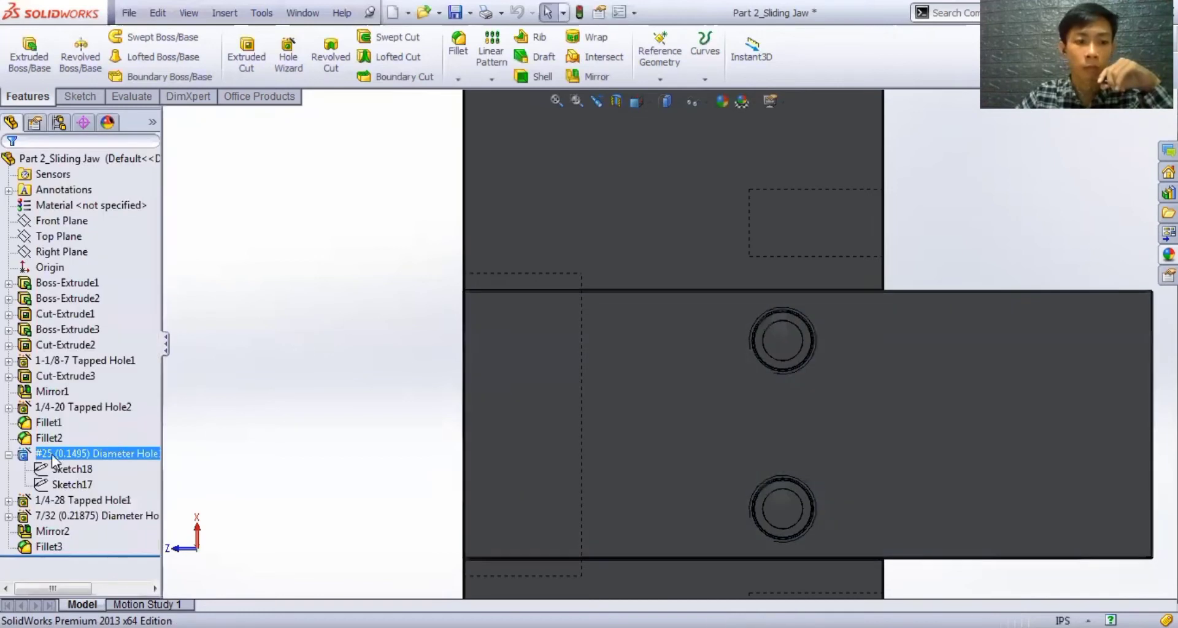
pyautogui.click(9, 454)
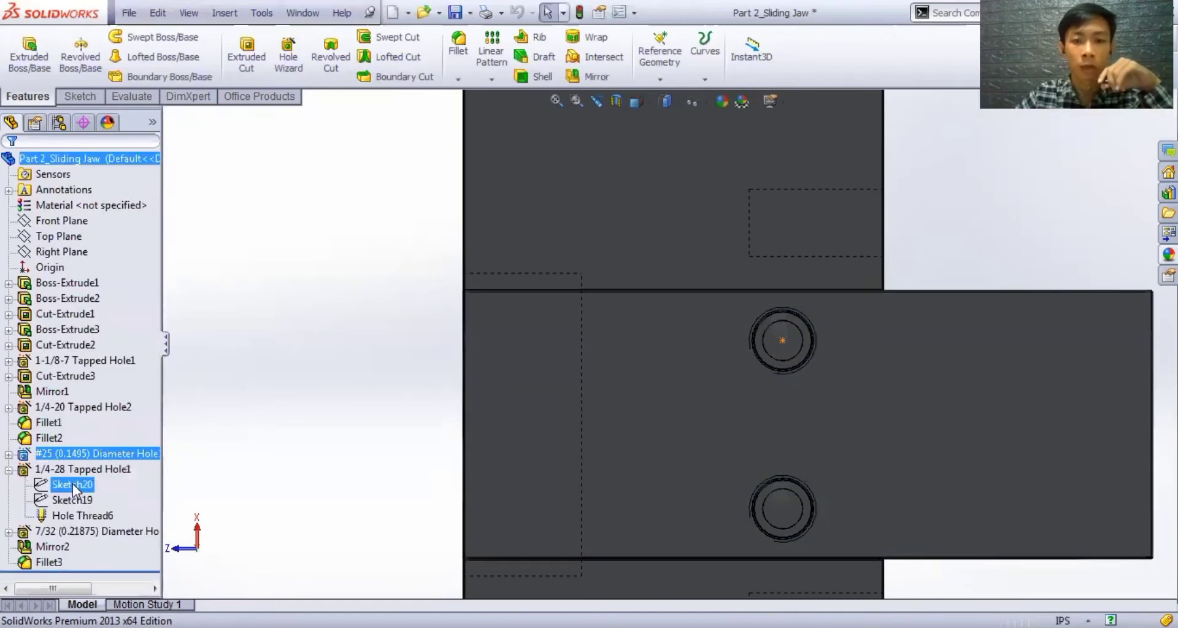
# - Open Sketch20 of 1/4-28 Tapped Hole1 for editing to examine how its point sits on the #25 hole's centre, then exit the sketch
pyautogui.click(71, 485)
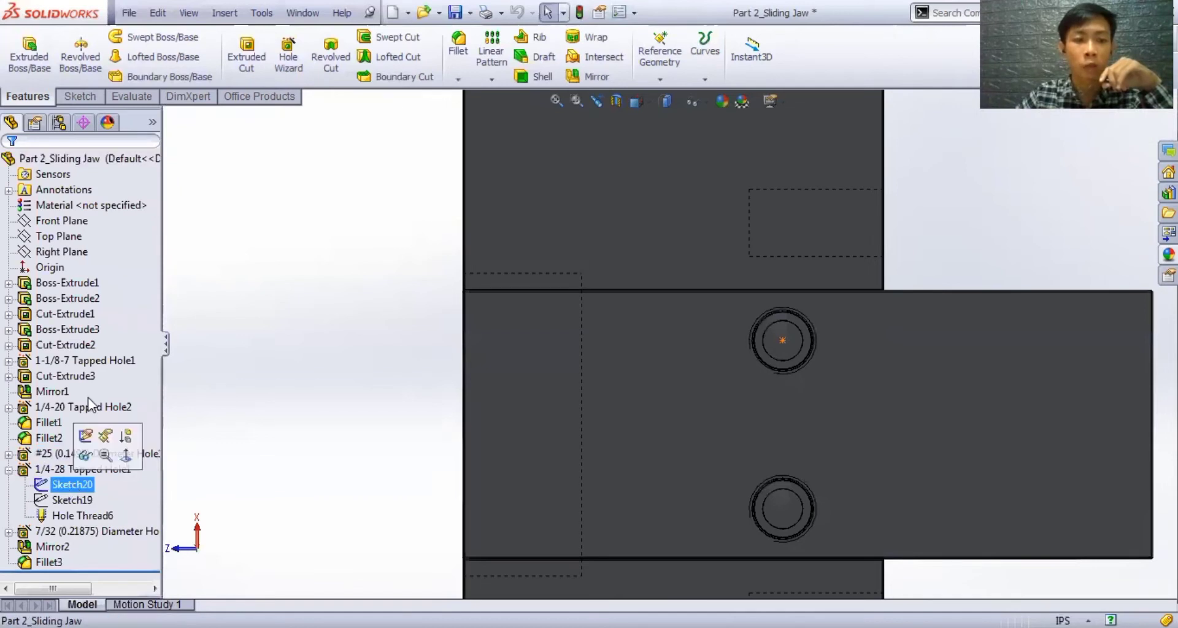
pyautogui.click(85, 436)
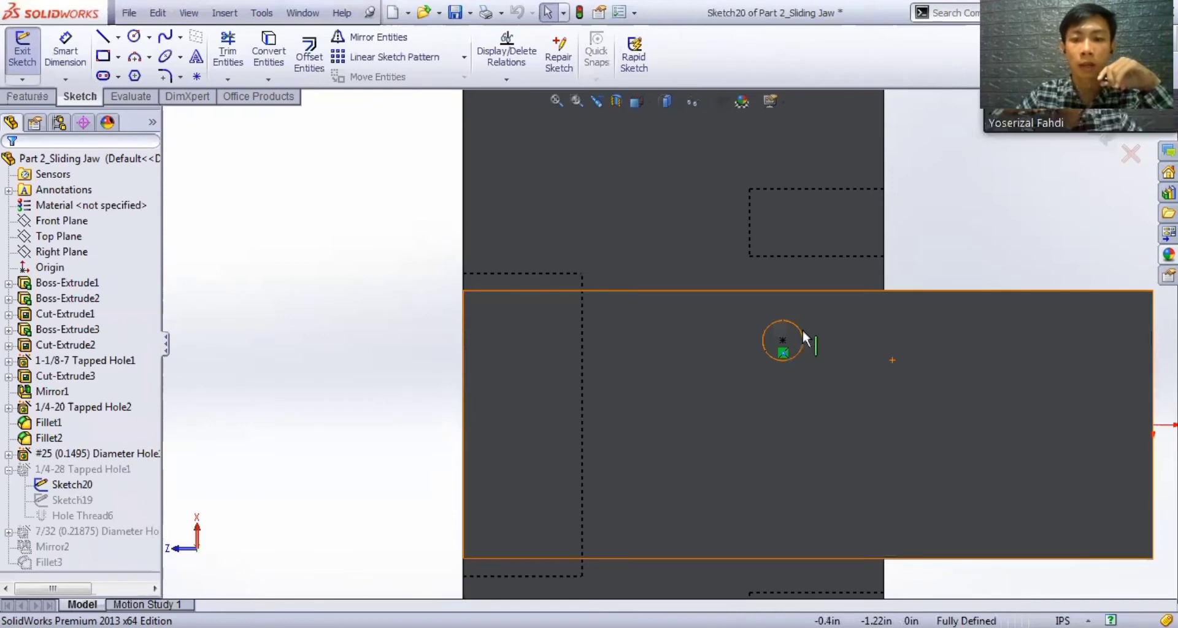
pyautogui.scroll(-3, 806, 331)
pyautogui.moveTo(964, 238)
pyautogui.mouseDown(button='middle')
pyautogui.moveTo(957, 229)
pyautogui.moveTo(965, 235)
pyautogui.mouseUp(button='middle')
pyautogui.click(750, 352)
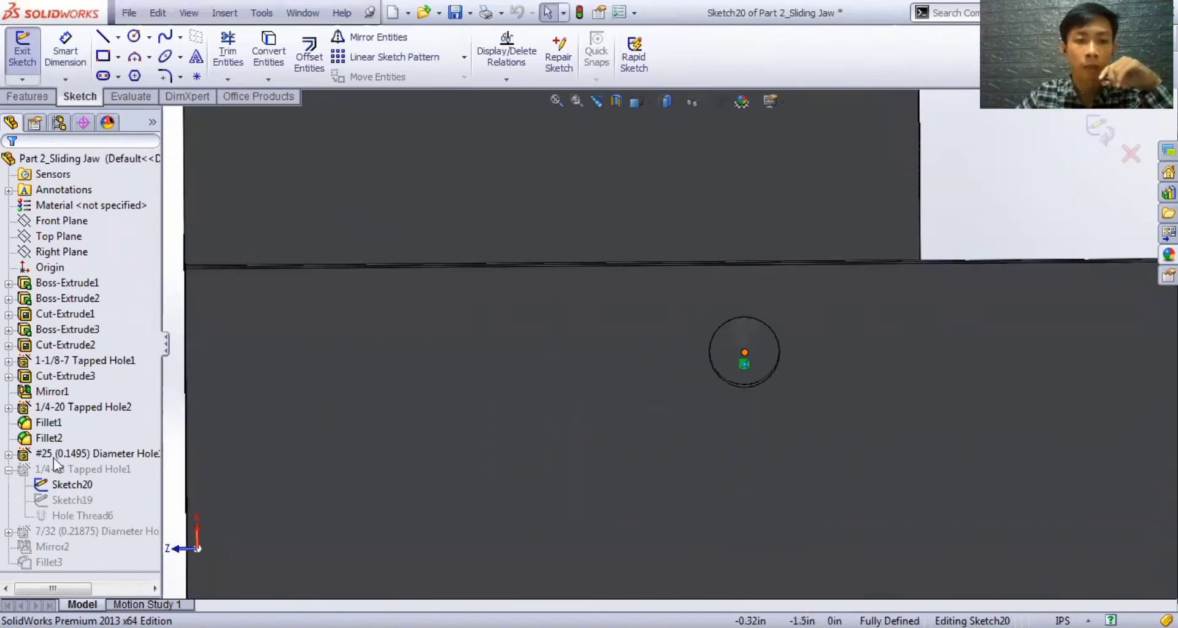
pyautogui.click(1105, 138)
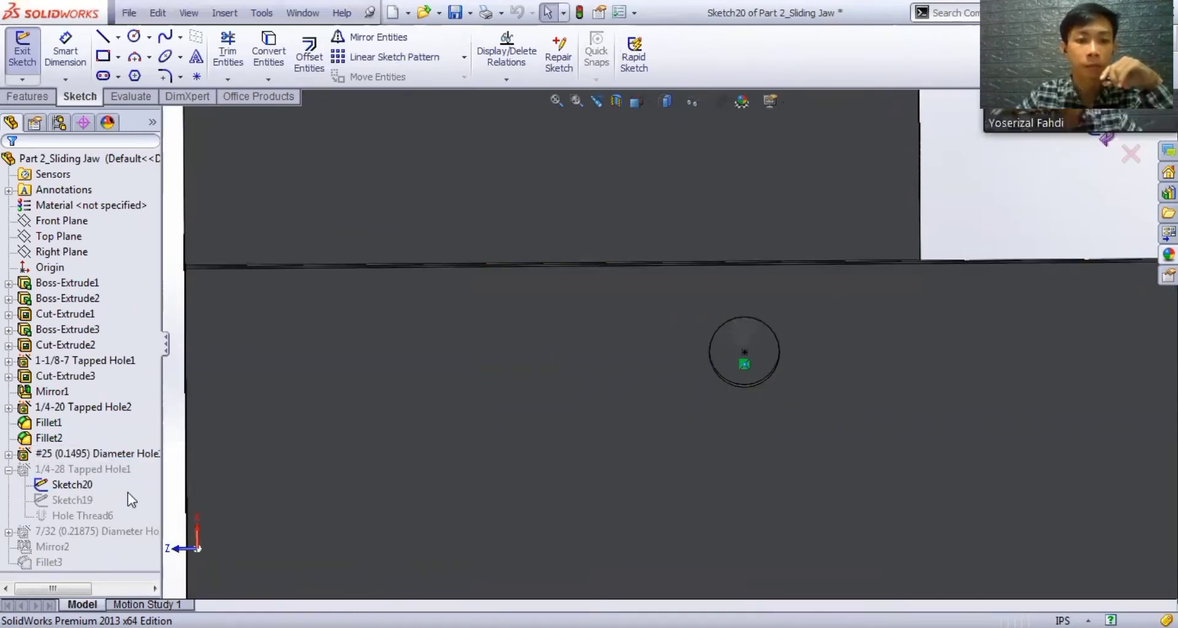
# - Open 1/4-28 Tapped Hole1's definition to examine its hole type, size, blind depth and thread settings, then close it
pyautogui.click(81, 469)
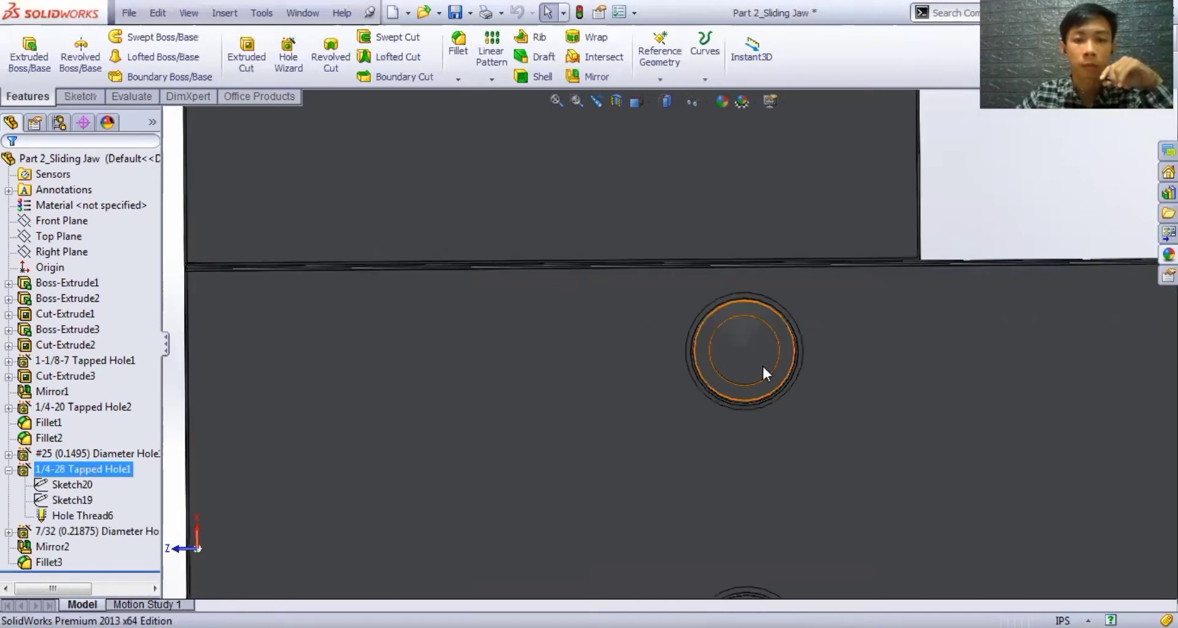
pyautogui.click(510, 295)
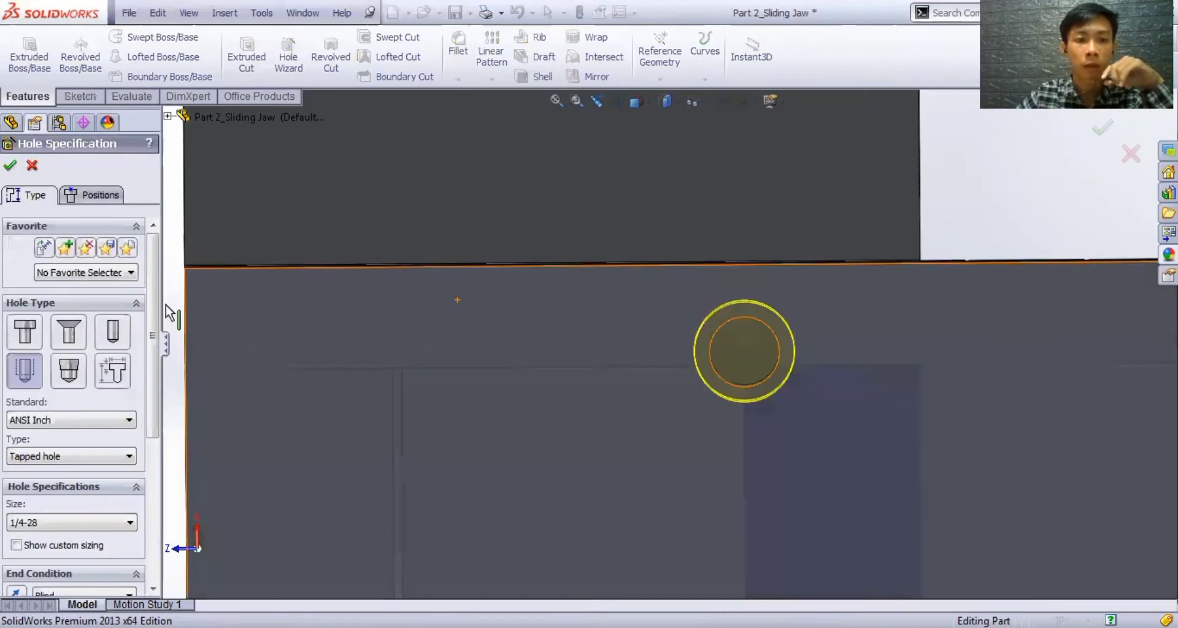
pyautogui.moveTo(153, 337); pyautogui.dragTo(153, 342)
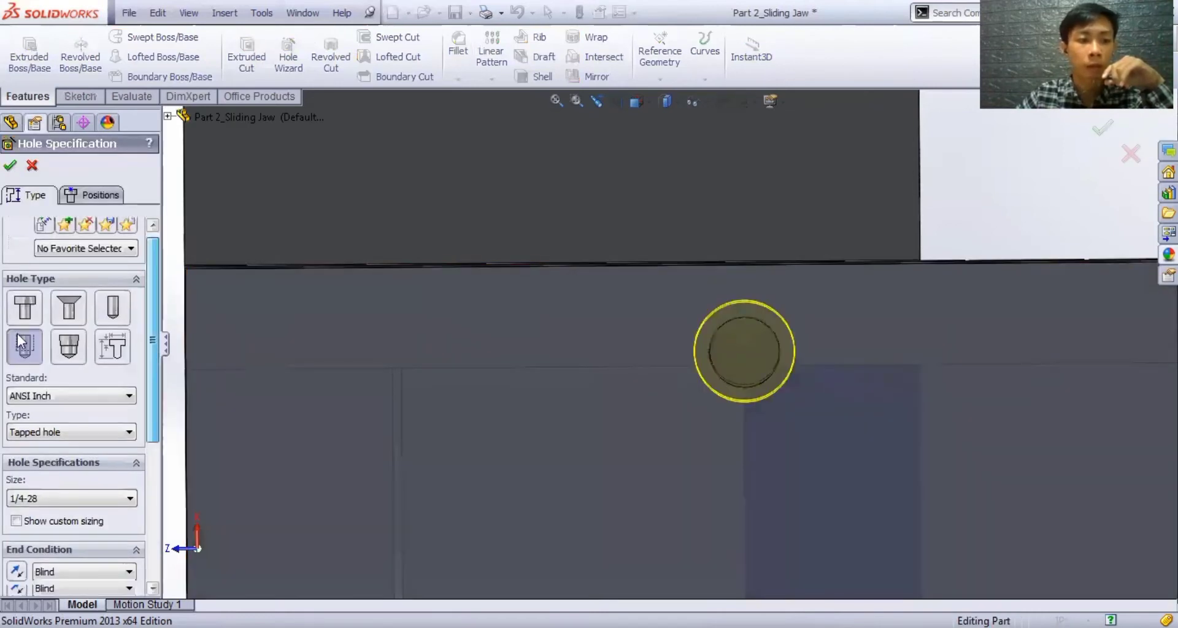
pyautogui.scroll(-1, 20, 341)
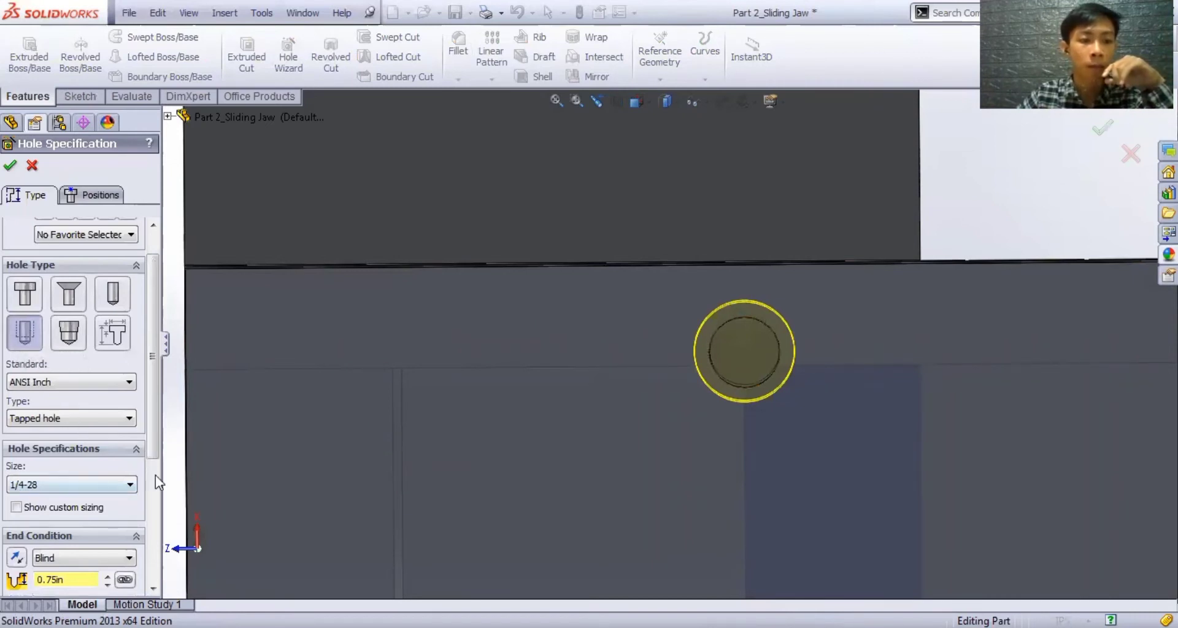
pyautogui.scroll(-5, 59, 417)
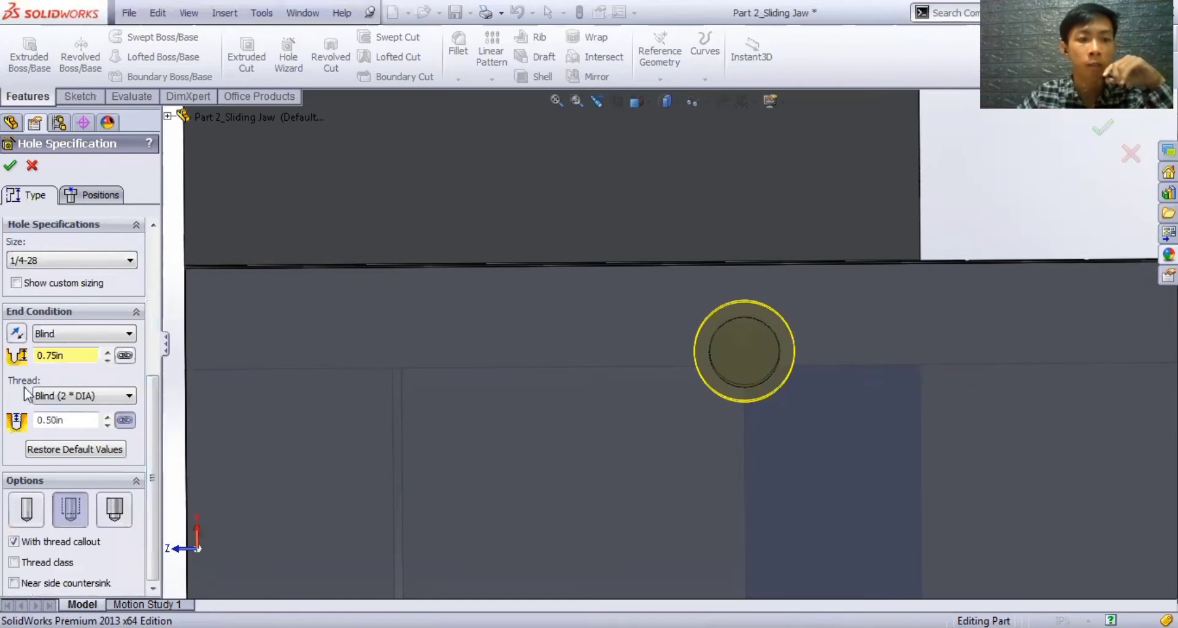
pyautogui.click(1131, 154)
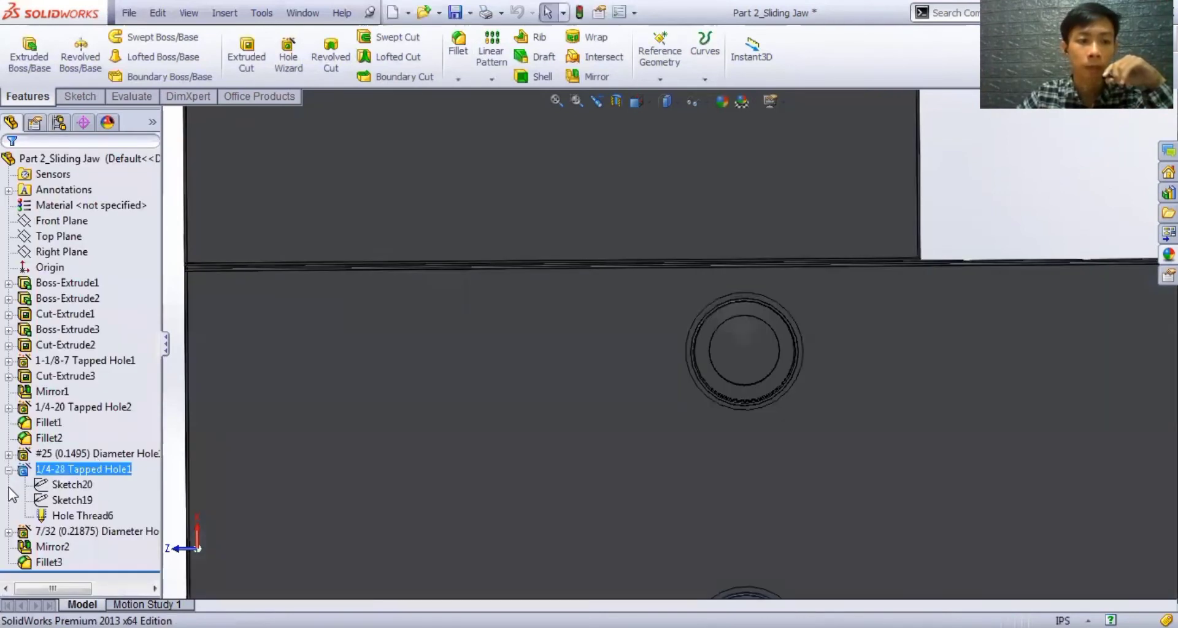
pyautogui.click(9, 471)
# - Highlight 7/32 Diameter Hole1 and open its definition to examine the drill type, size, end condition and depth, then close it
pyautogui.click(9, 487)
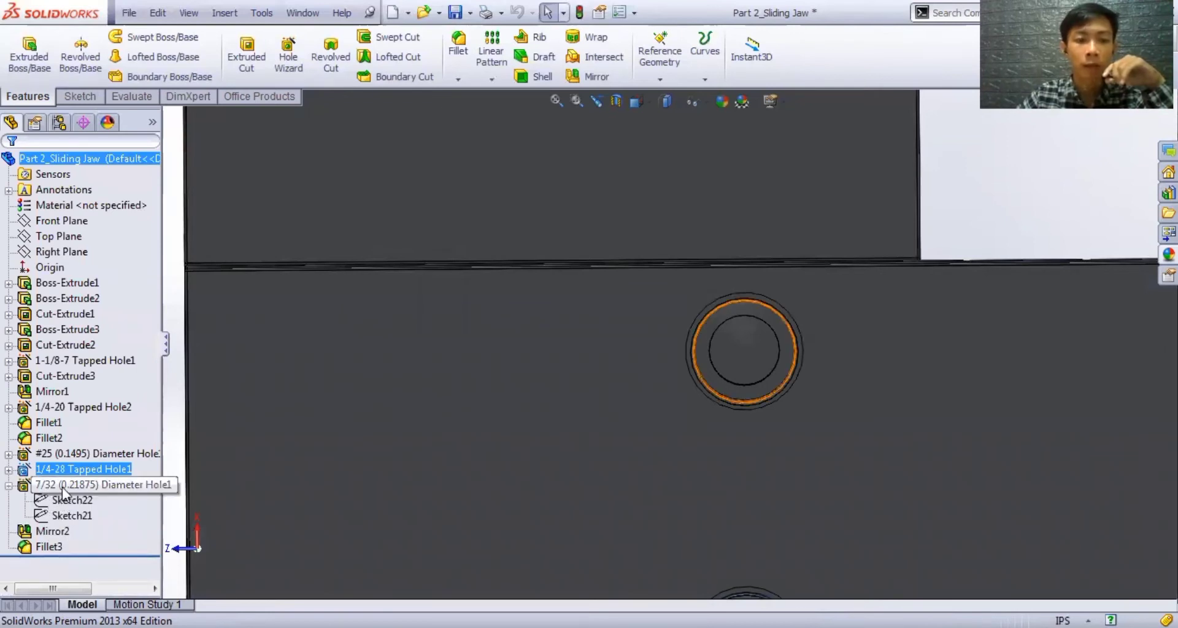
pyautogui.click(65, 491)
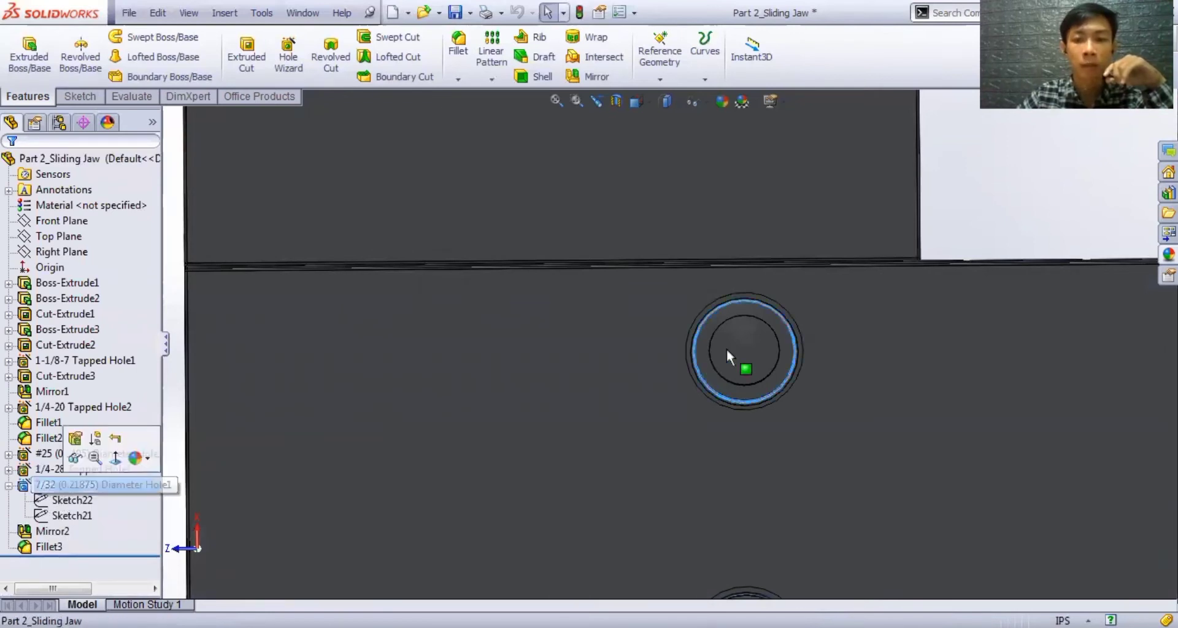
pyautogui.rightClick(97, 485)
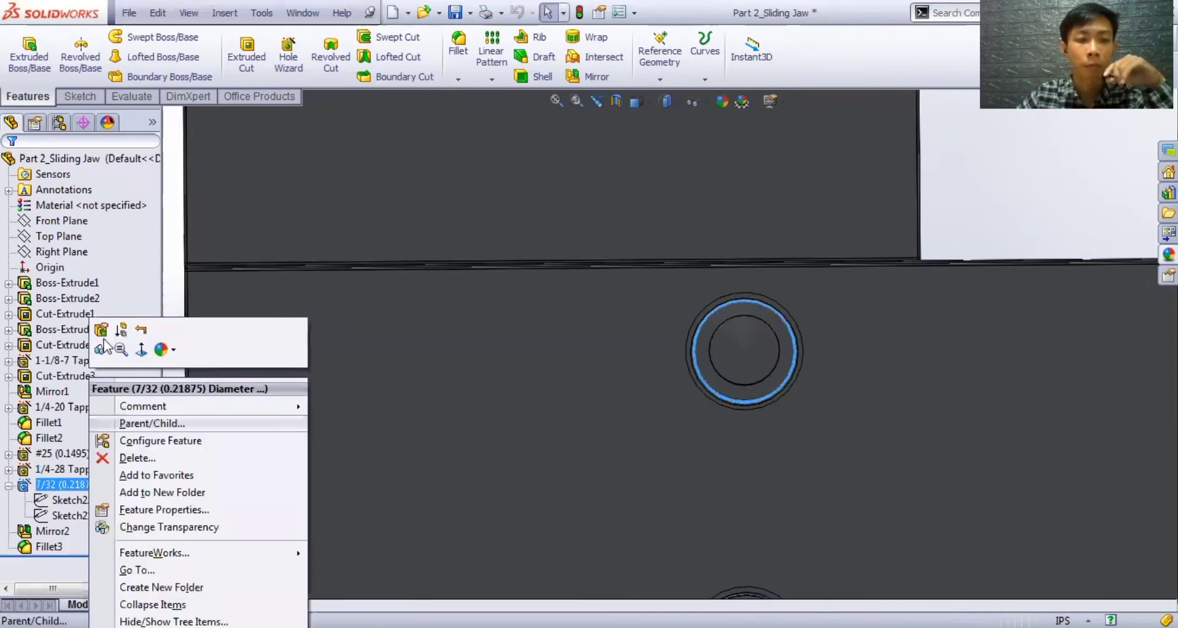
pyautogui.click(341, 329)
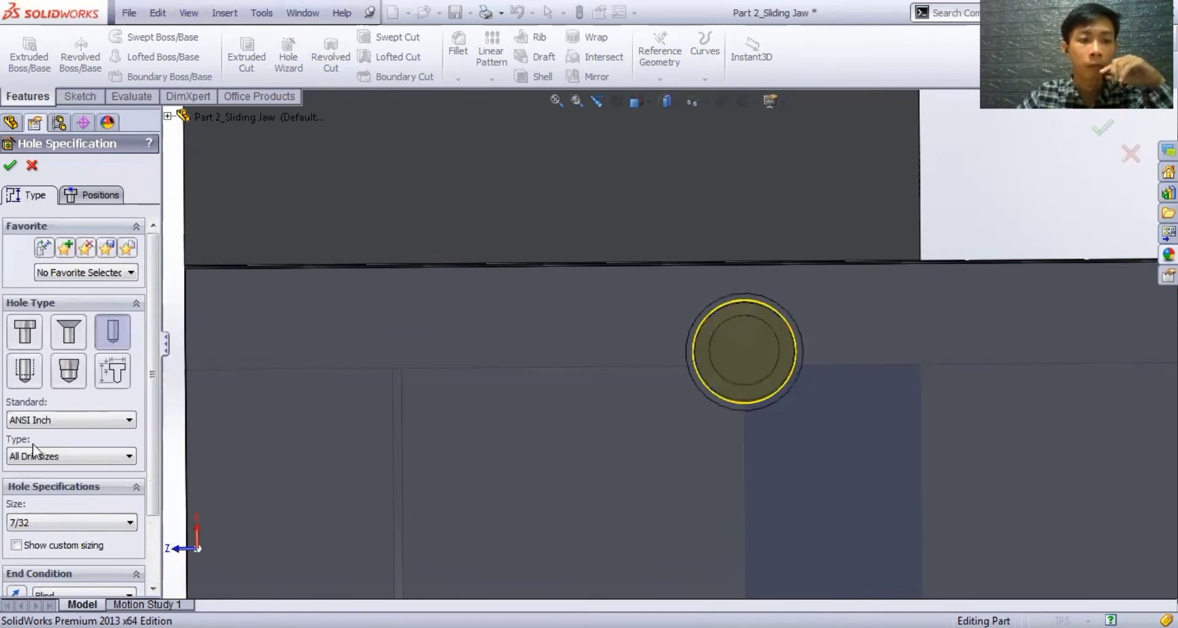
pyautogui.scroll(-3, 37, 451)
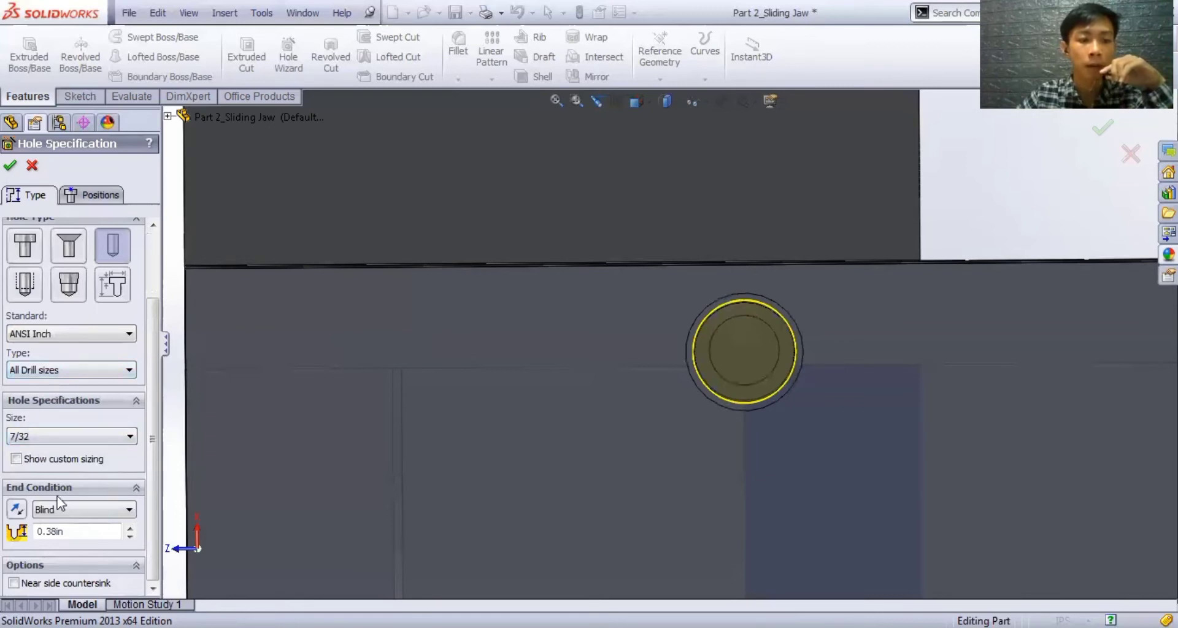
pyautogui.click(73, 509)
pyautogui.click(79, 482)
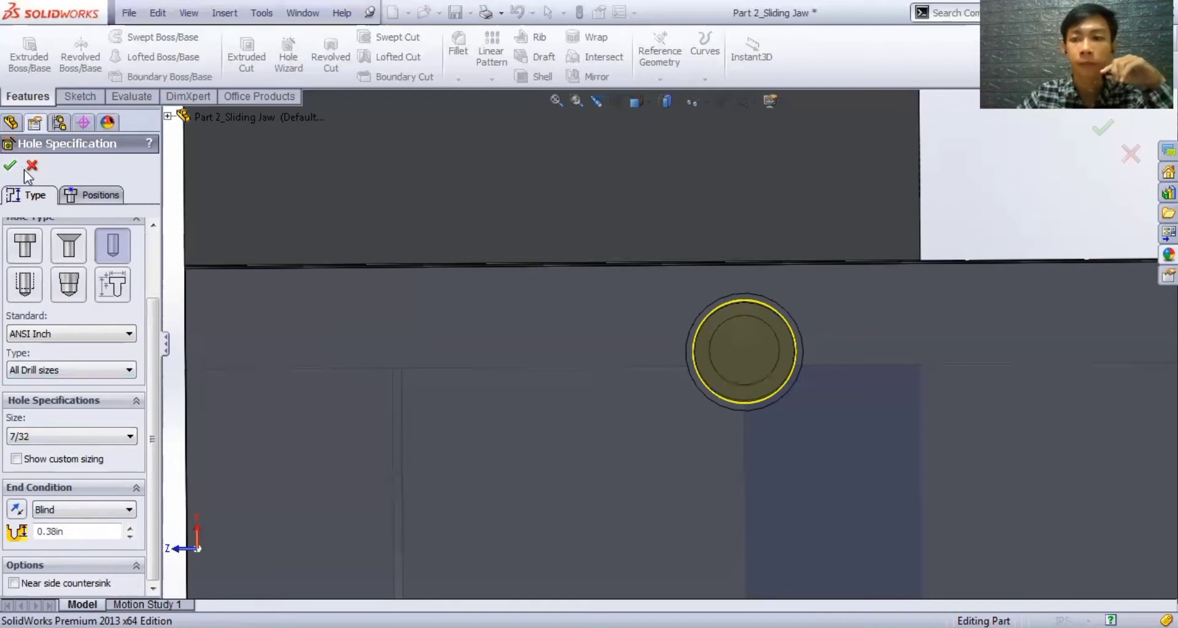
pyautogui.click(1130, 156)
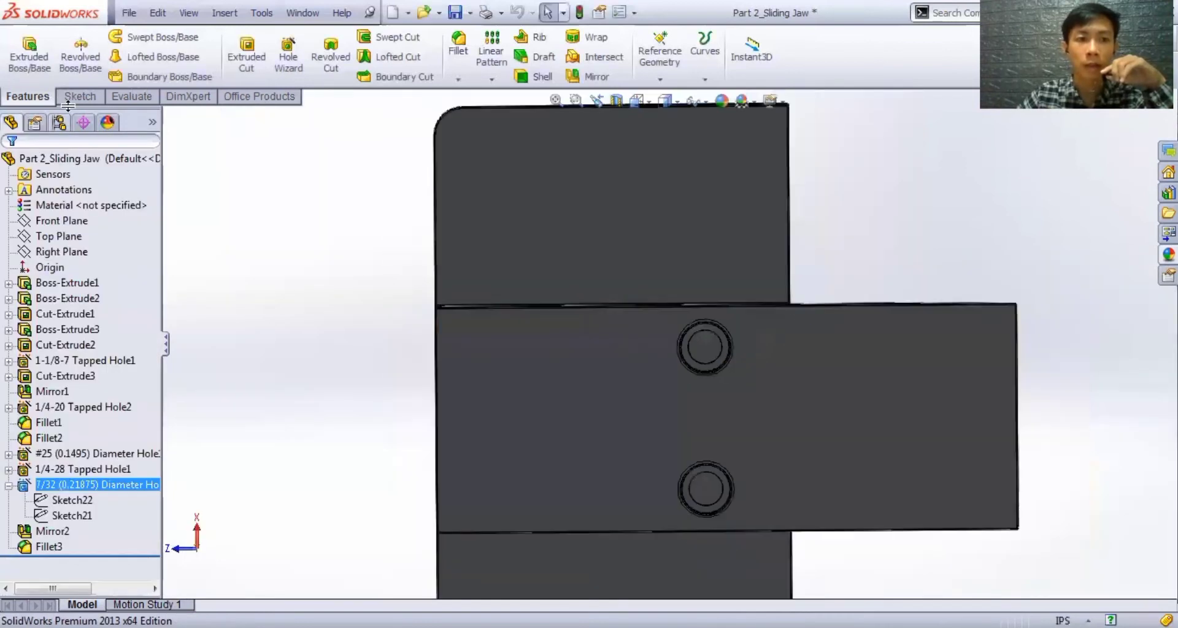
# - Highlight Mirror2 and examine how it copies the stepped hole to the other side of the jaw's underside
pyautogui.click(92, 96)
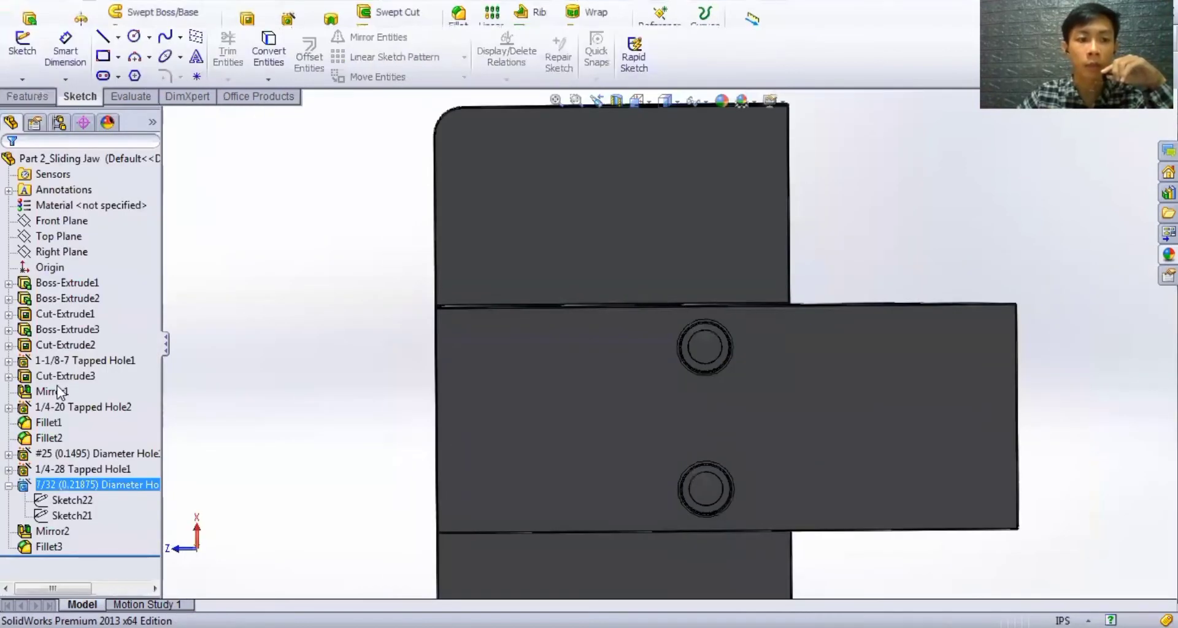
pyautogui.click(45, 534)
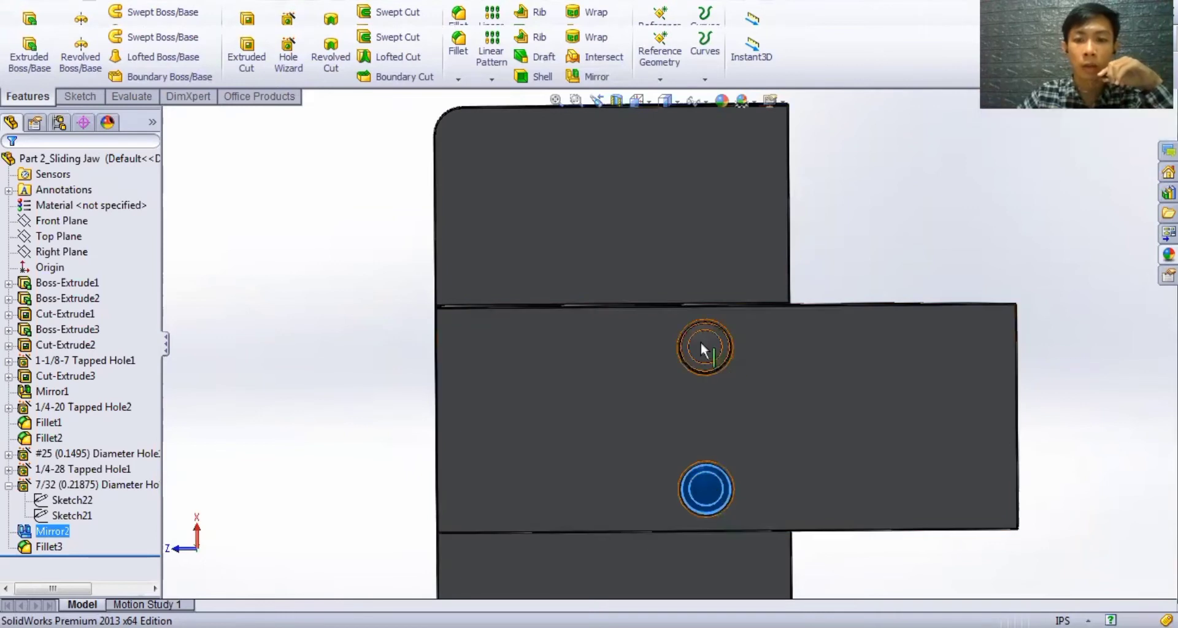
pyautogui.click(707, 471)
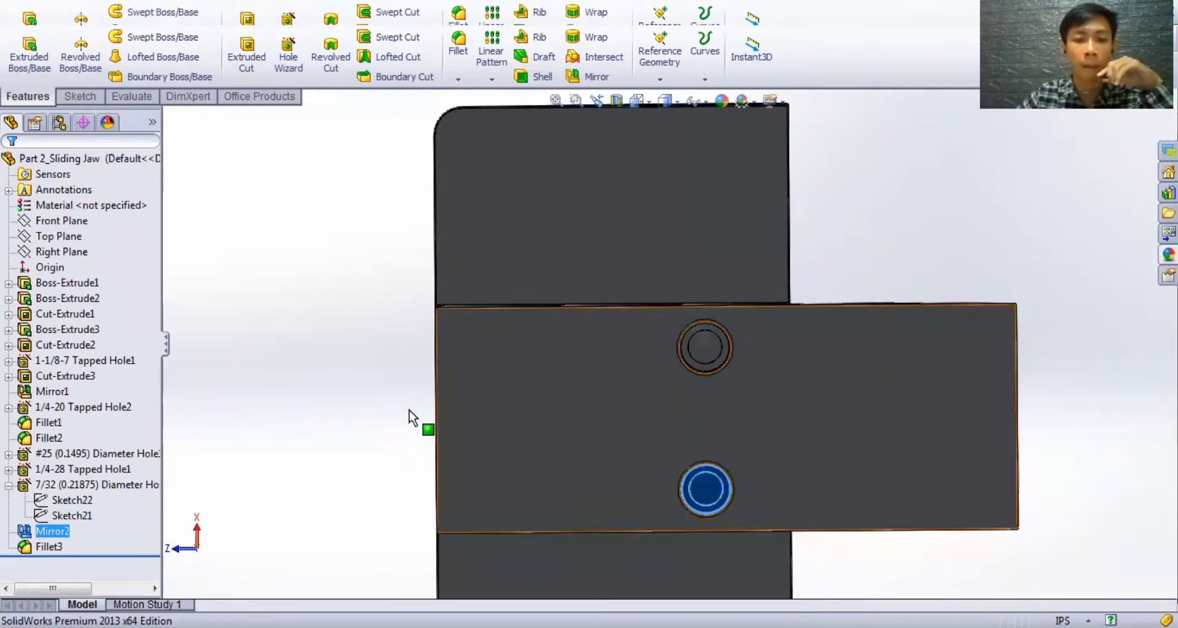
# - Highlight Fillet3 and open its definition to examine the fillet radius and the selected faces around the jaw, then close it
pyautogui.click(49, 547)
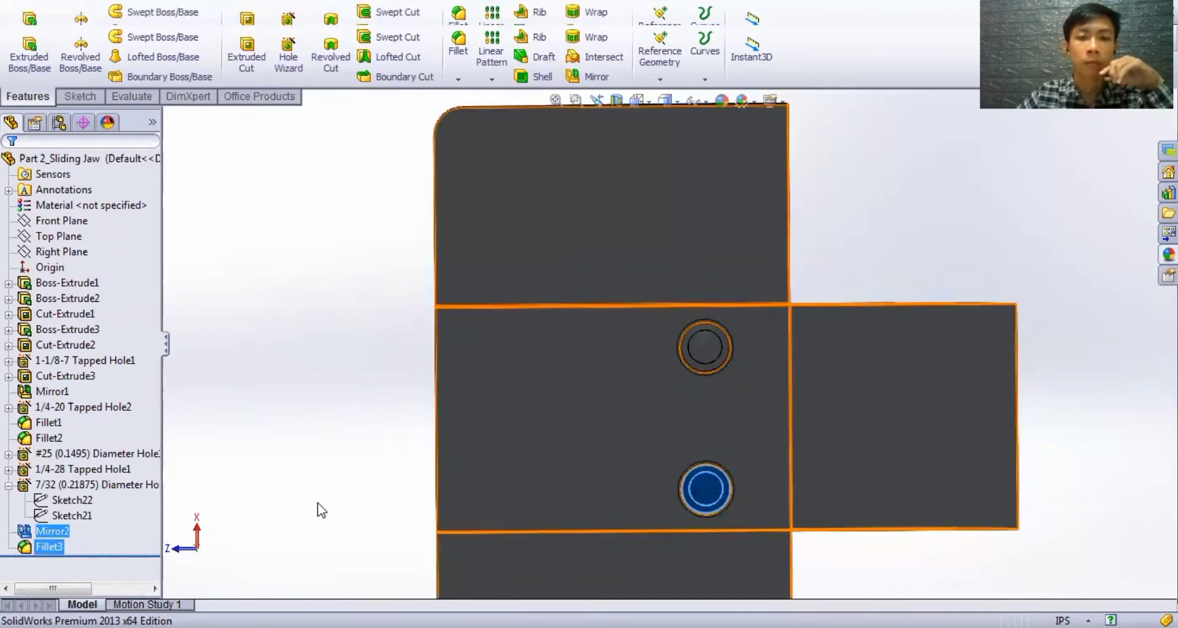
pyautogui.moveTo(321, 507); pyautogui.dragTo(415, 252, button='middle')
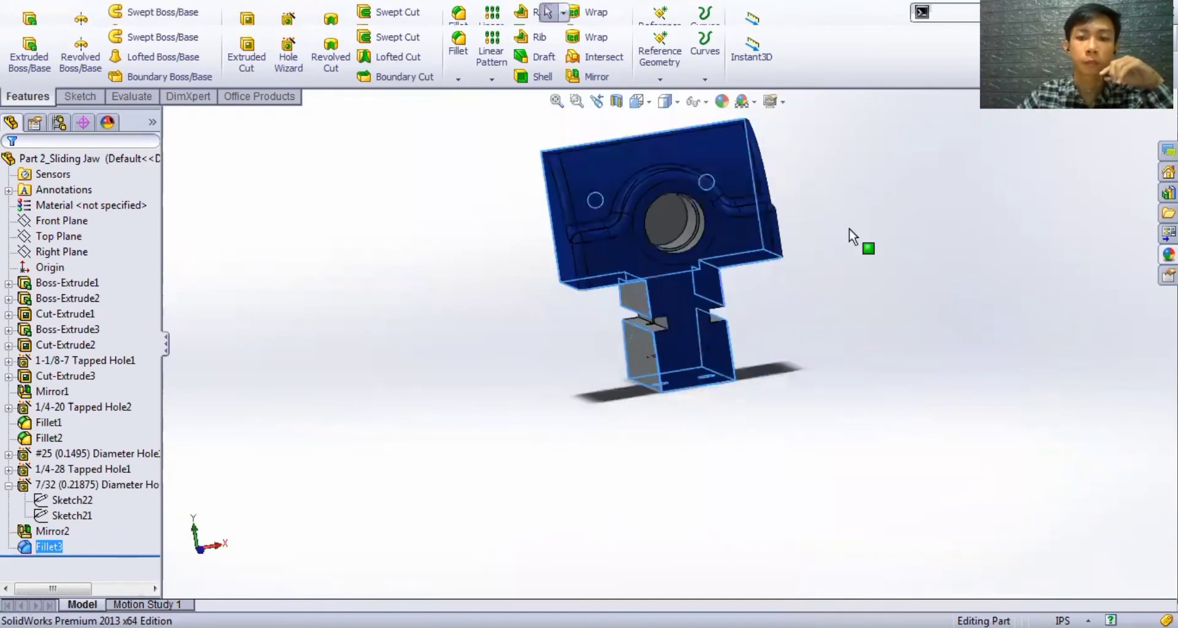
pyautogui.moveTo(849, 229); pyautogui.dragTo(829, 393, button='middle')
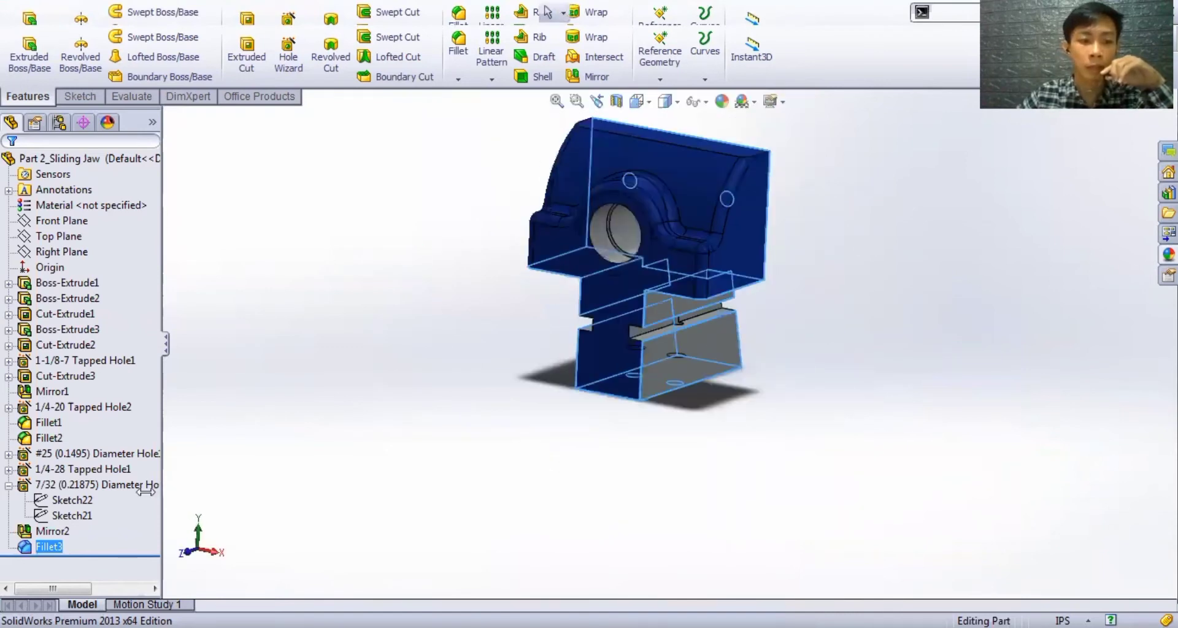
pyautogui.rightClick(50, 548)
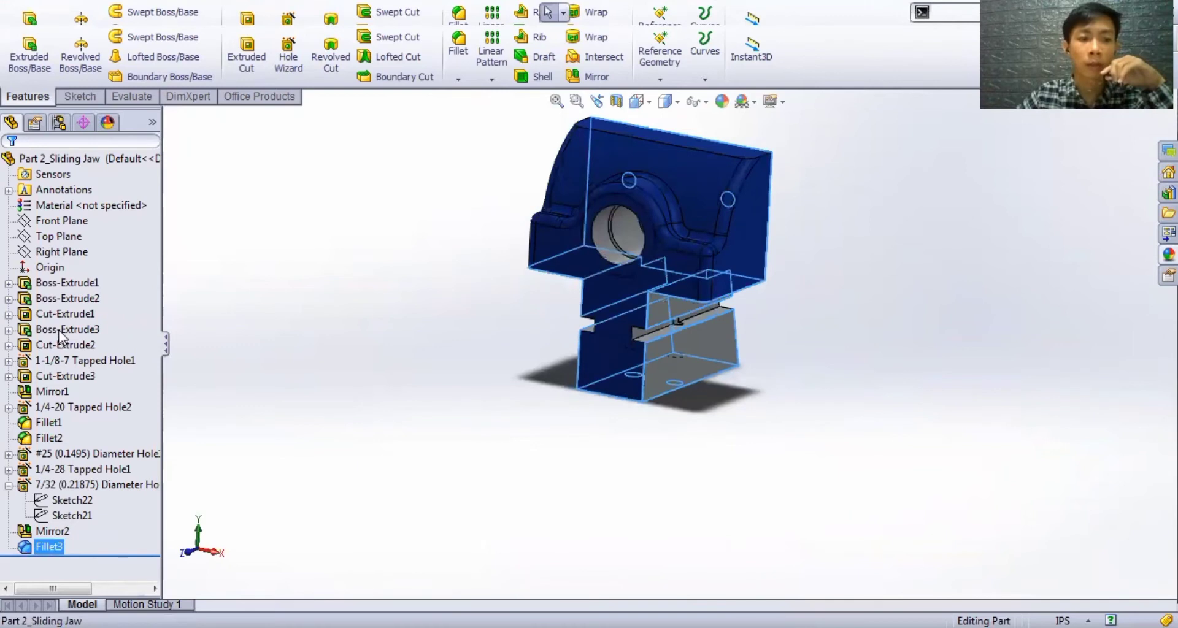
pyautogui.click(422, 265)
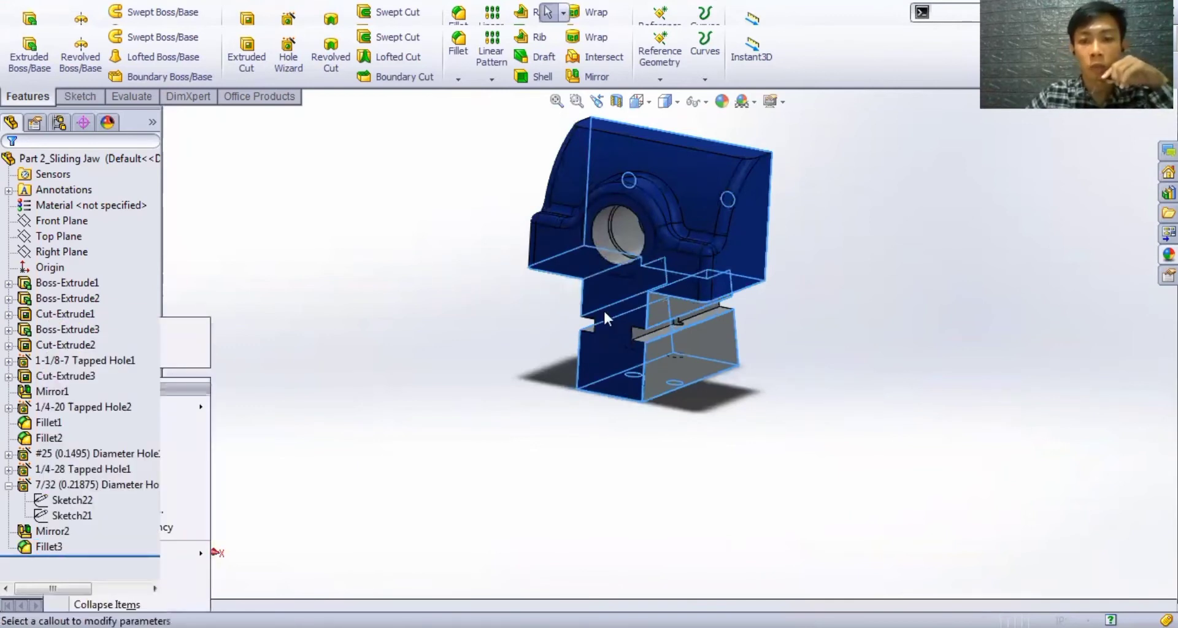
pyautogui.click(643, 384)
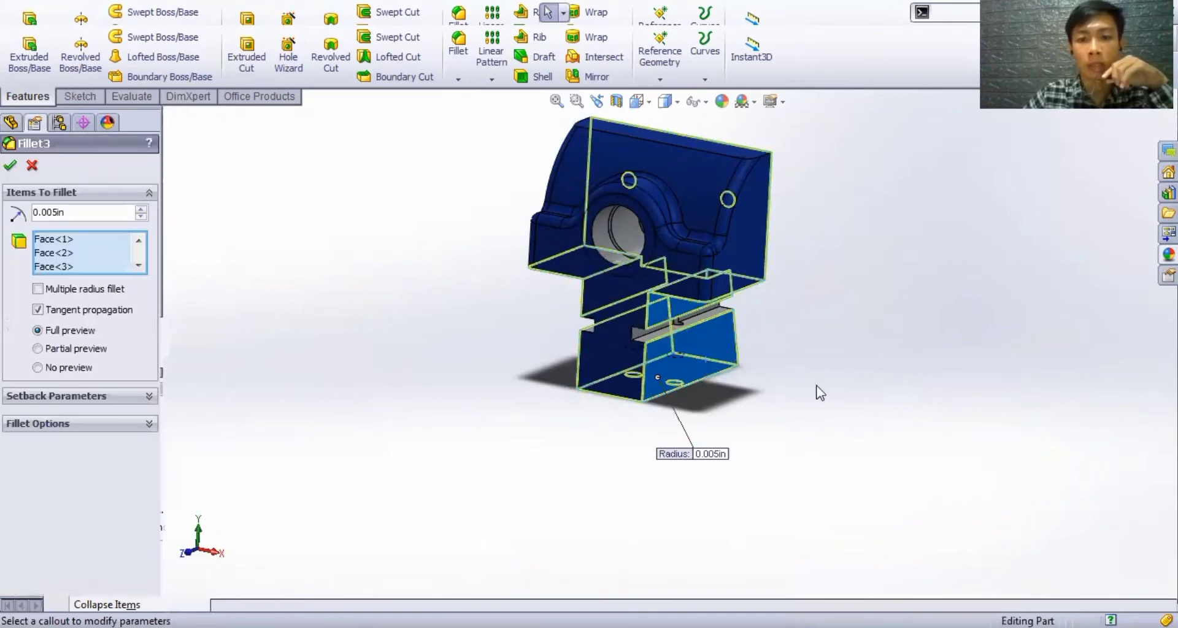
pyautogui.moveTo(772, 314); pyautogui.dragTo(767, 292, button='middle')
pyautogui.moveTo(779, 354); pyautogui.dragTo(745, 385, button='middle')
pyautogui.click(45, 216)
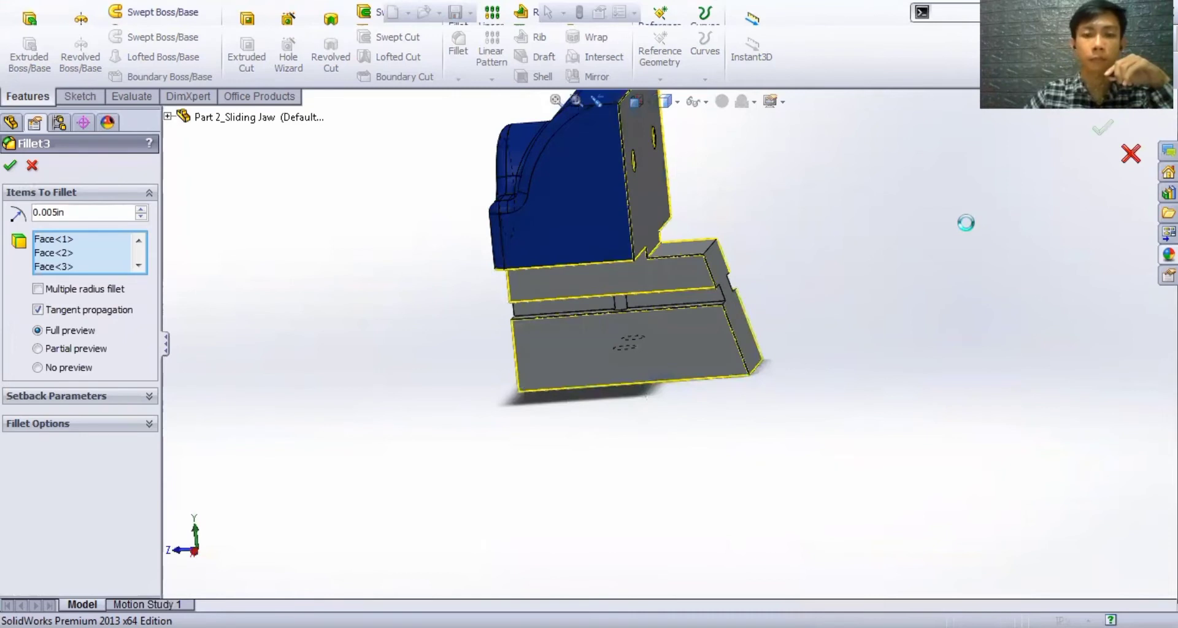
pyautogui.moveTo(846, 292); pyautogui.dragTo(915, 279, button='middle')
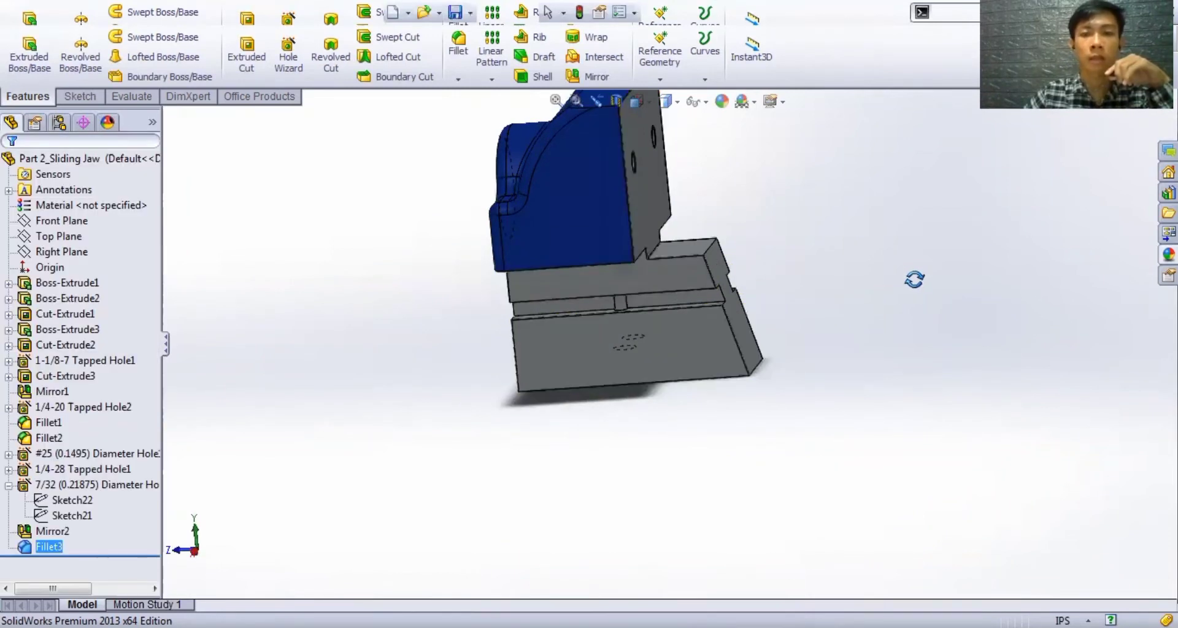
pyautogui.scroll(3, 687, 264)
pyautogui.scroll(-1, 701, 167)
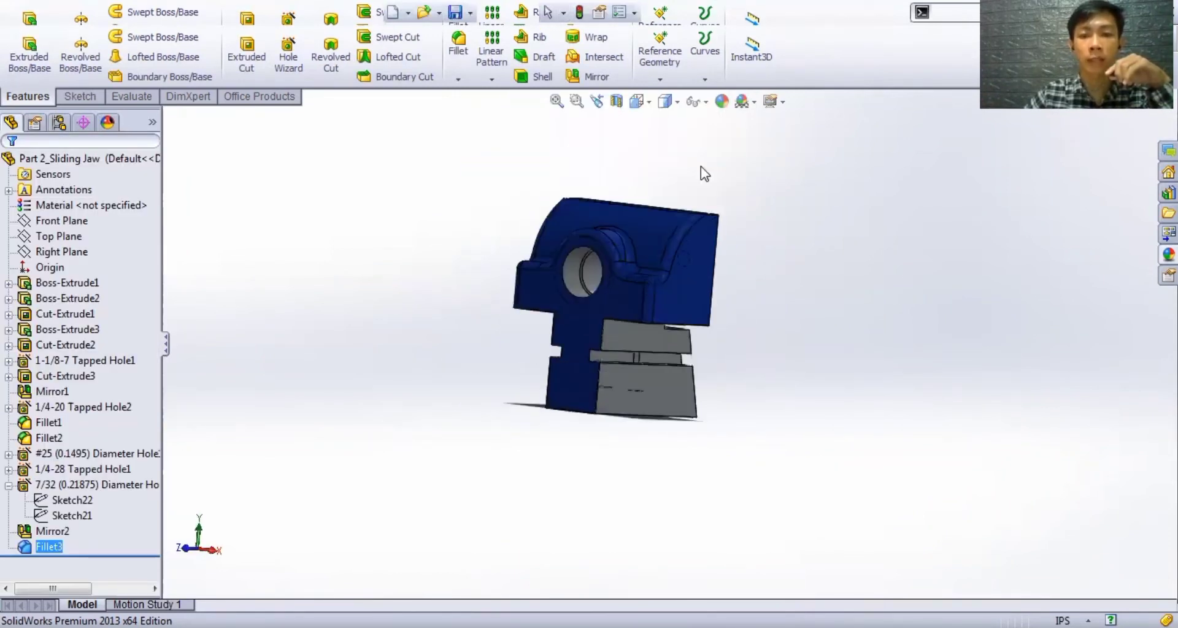
pyautogui.moveTo(701, 167); pyautogui.dragTo(682, 206, button='middle')
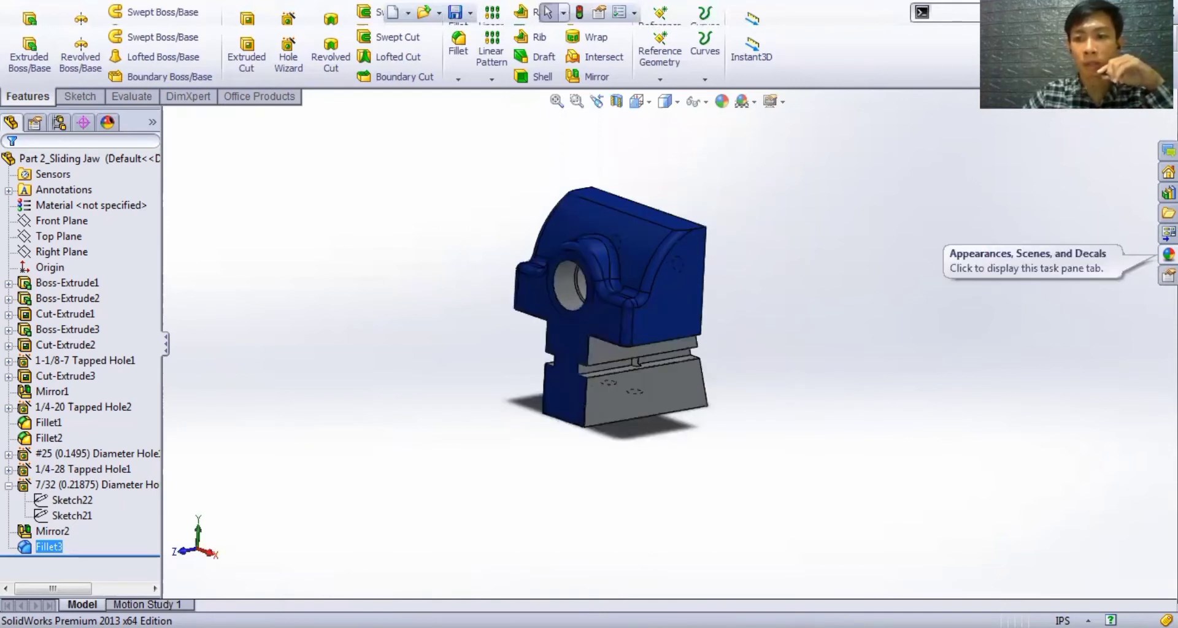
# - Bring up the appearance library and open the sliding jaw body's colour settings for examination, then close them without changes
pyautogui.click(1169, 254)
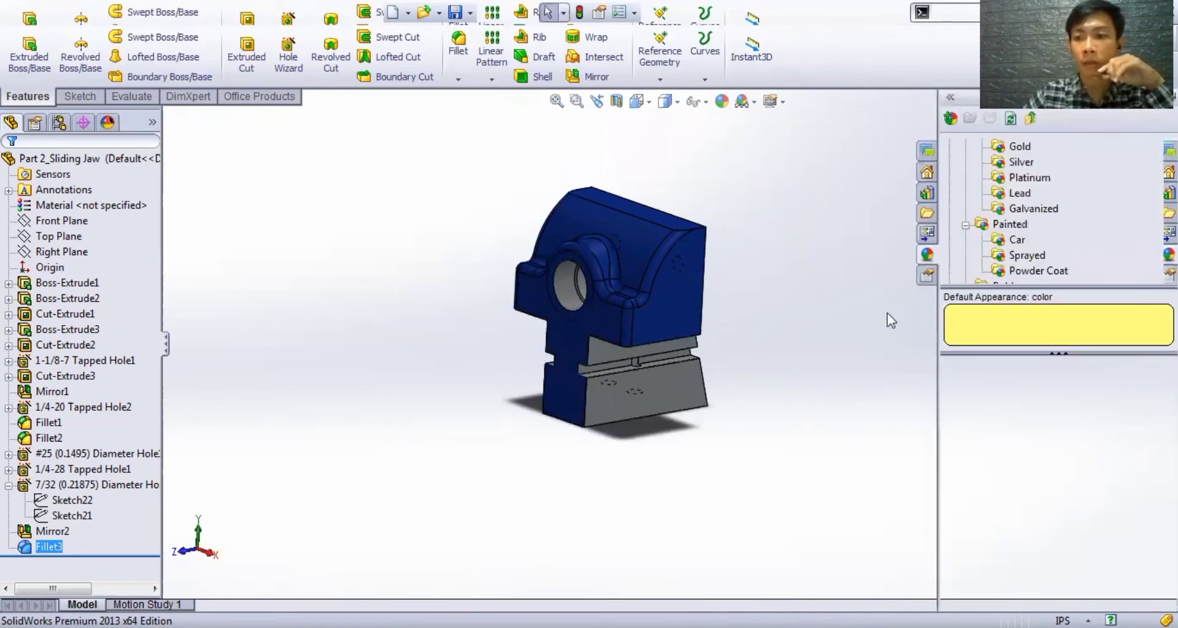
pyautogui.click(838, 280)
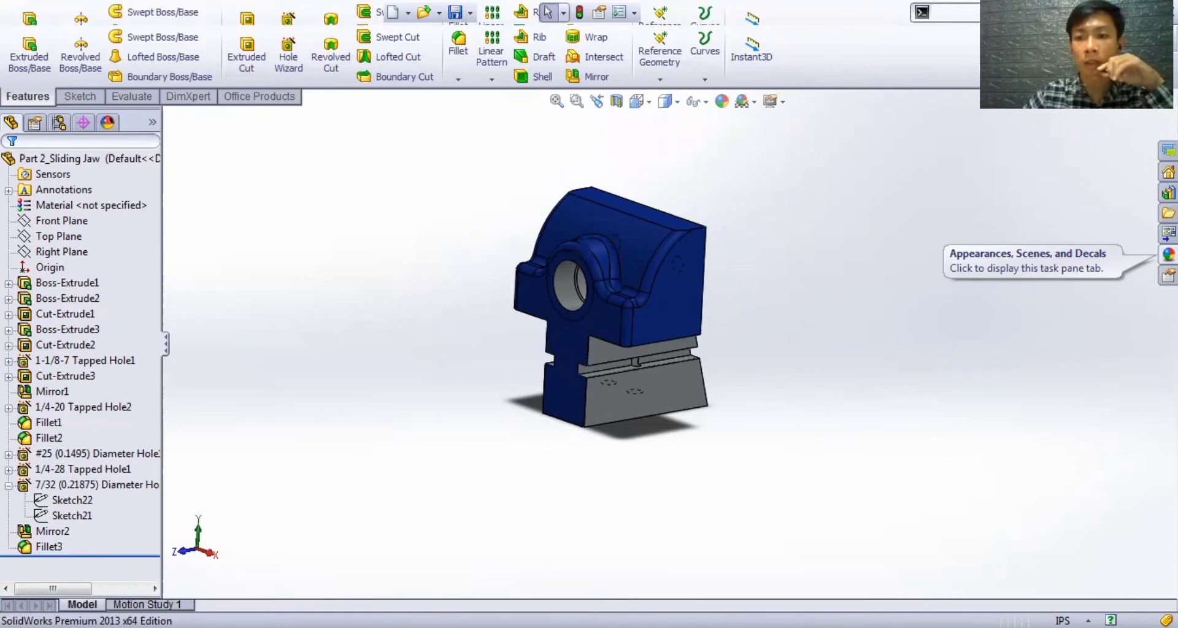
pyautogui.click(1169, 254)
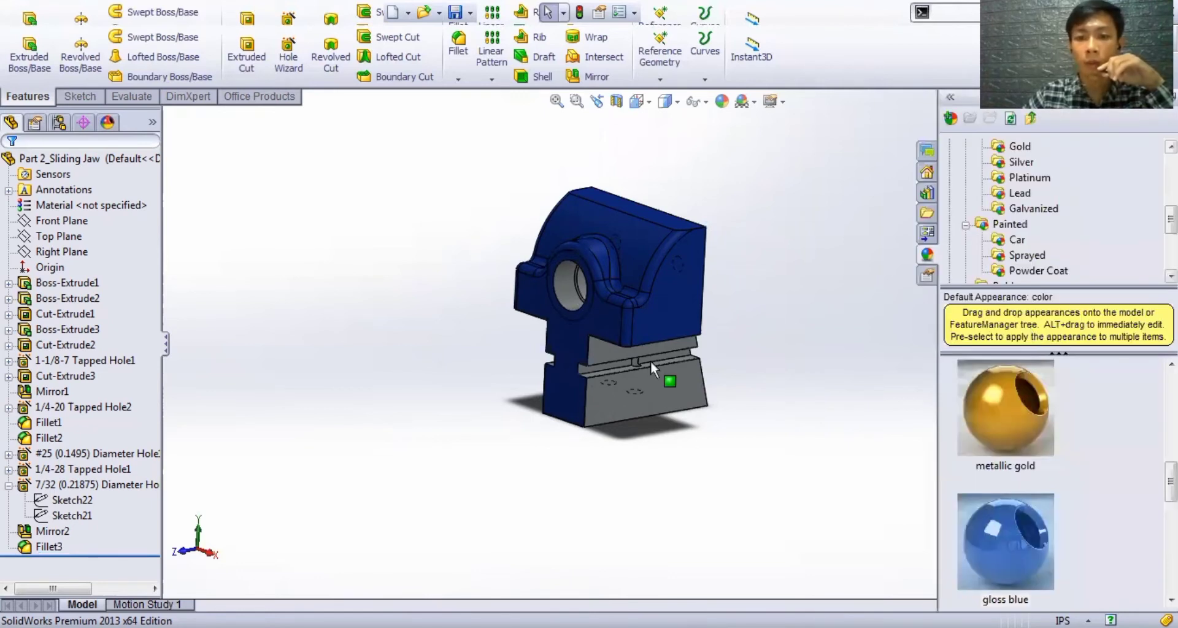
pyautogui.click(657, 376)
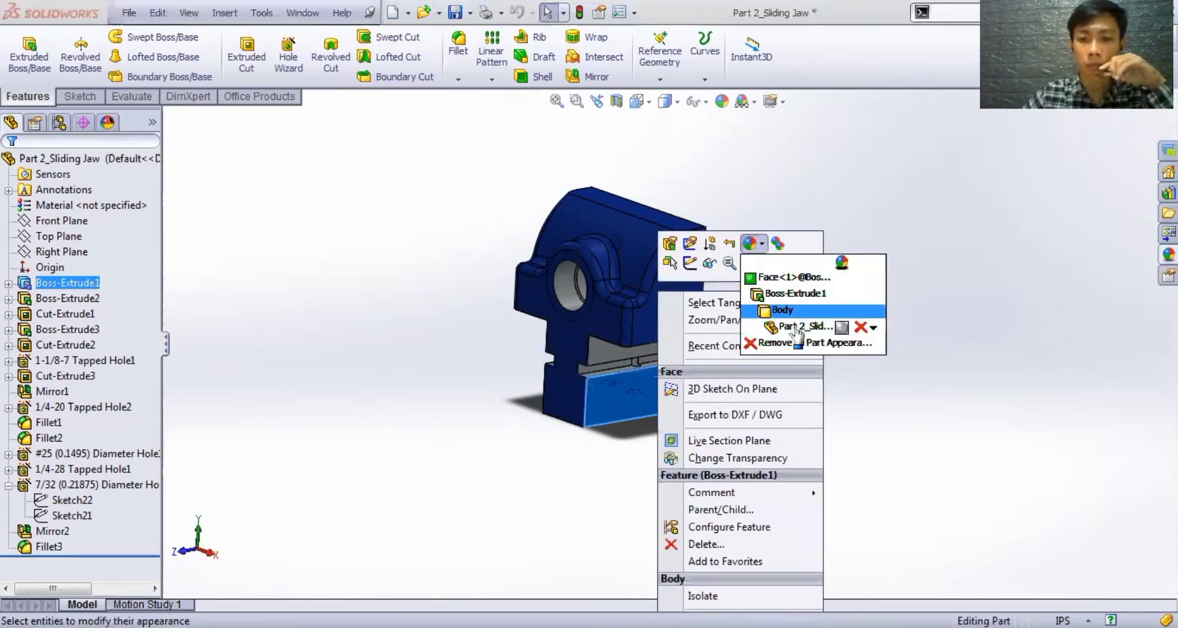
pyautogui.click(797, 330)
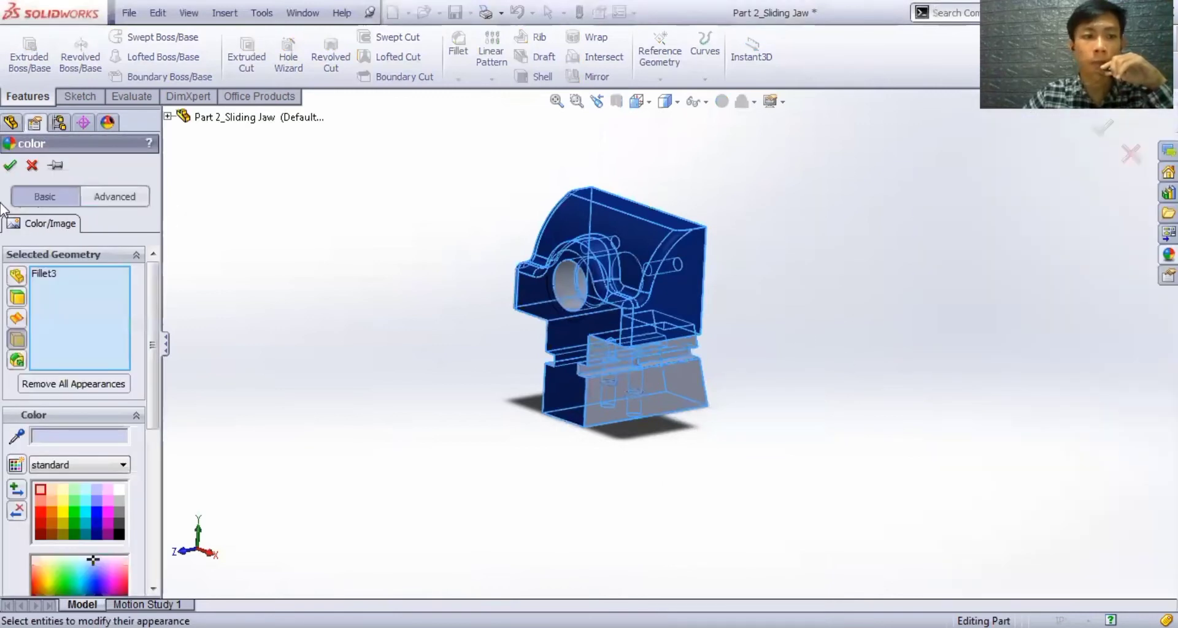
pyautogui.click(32, 166)
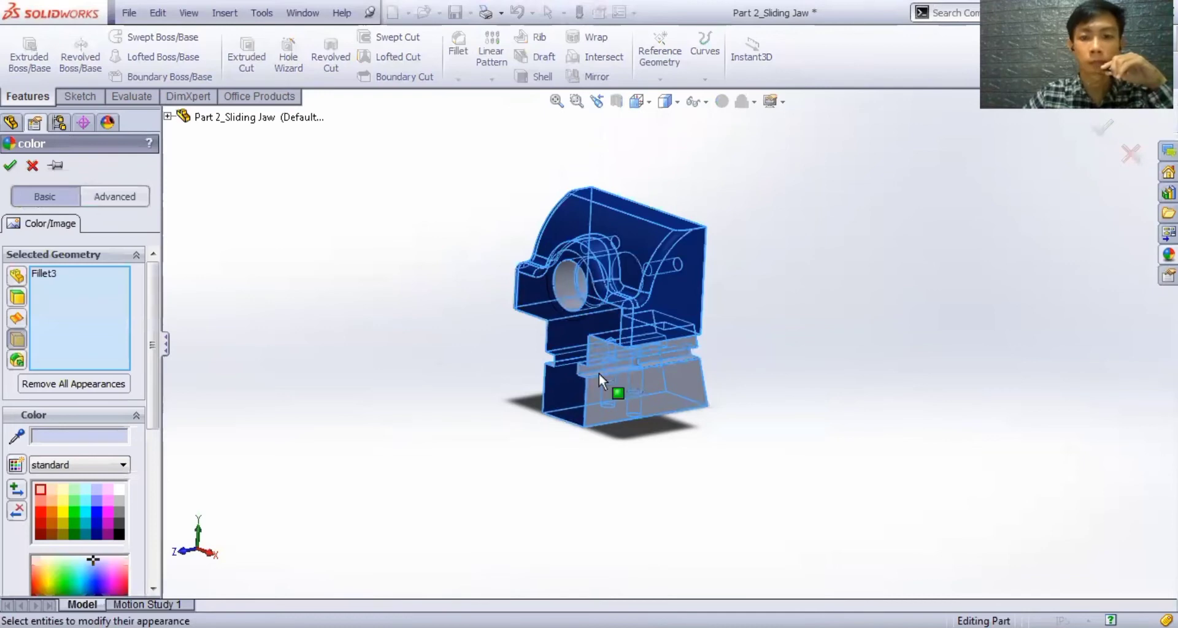
# - Open the whole sliding jaw part's chromium plate appearance to examine its settings, then cancel it
pyautogui.rightClick(706, 251)
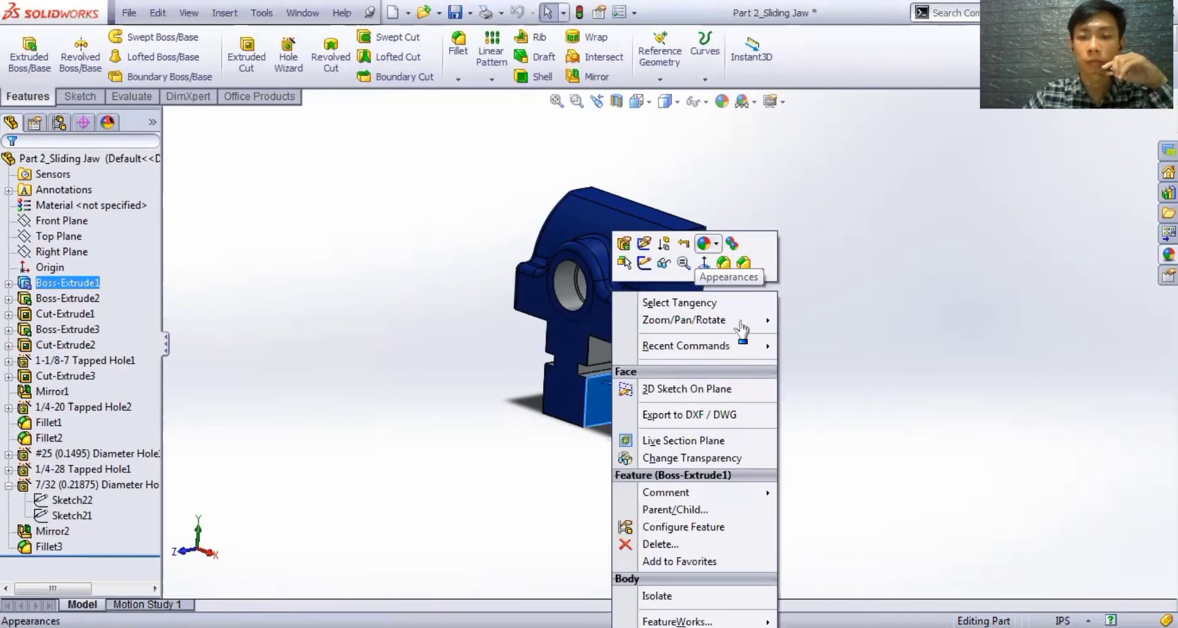
pyautogui.click(716, 244)
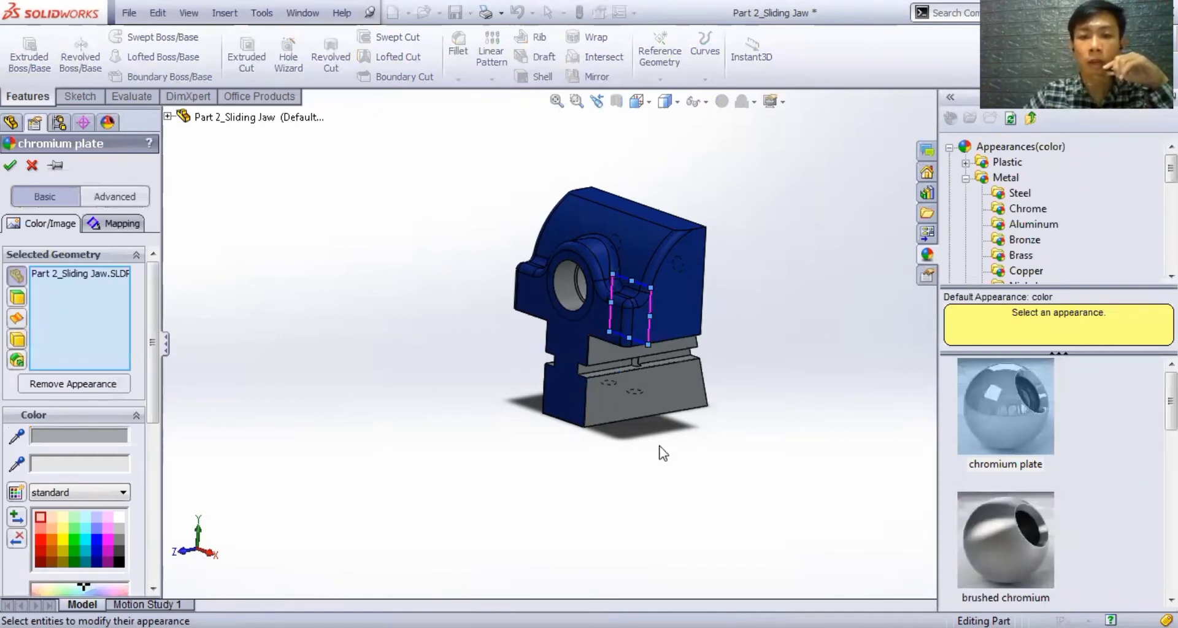
pyautogui.moveTo(663, 453); pyautogui.dragTo(739, 381, button='middle')
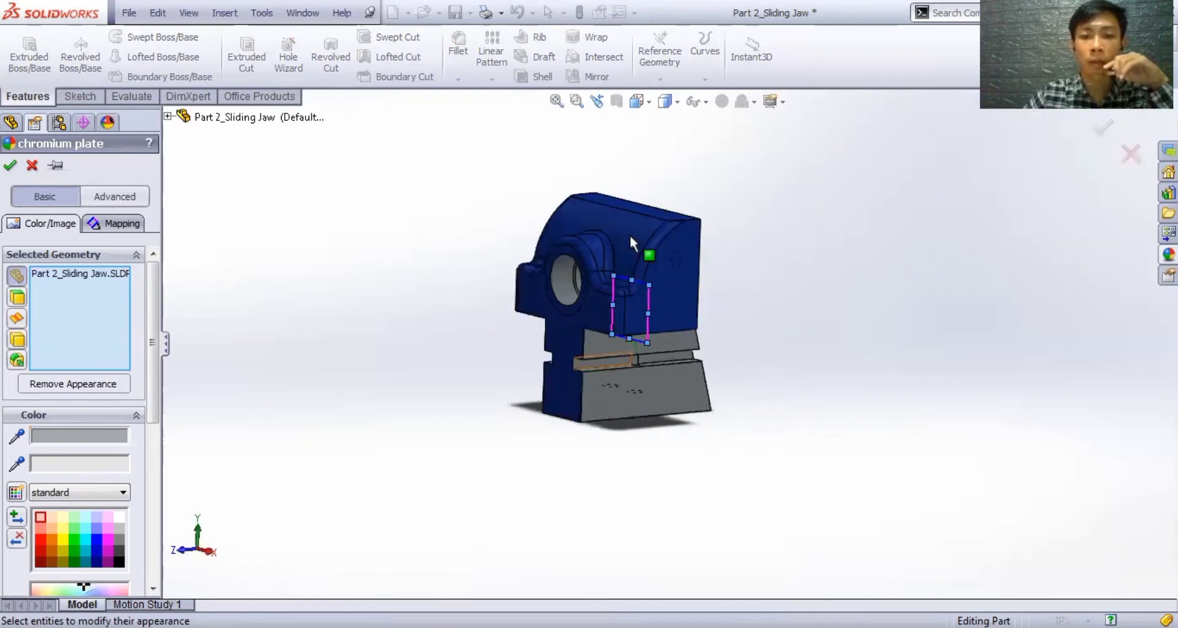
pyautogui.click(33, 168)
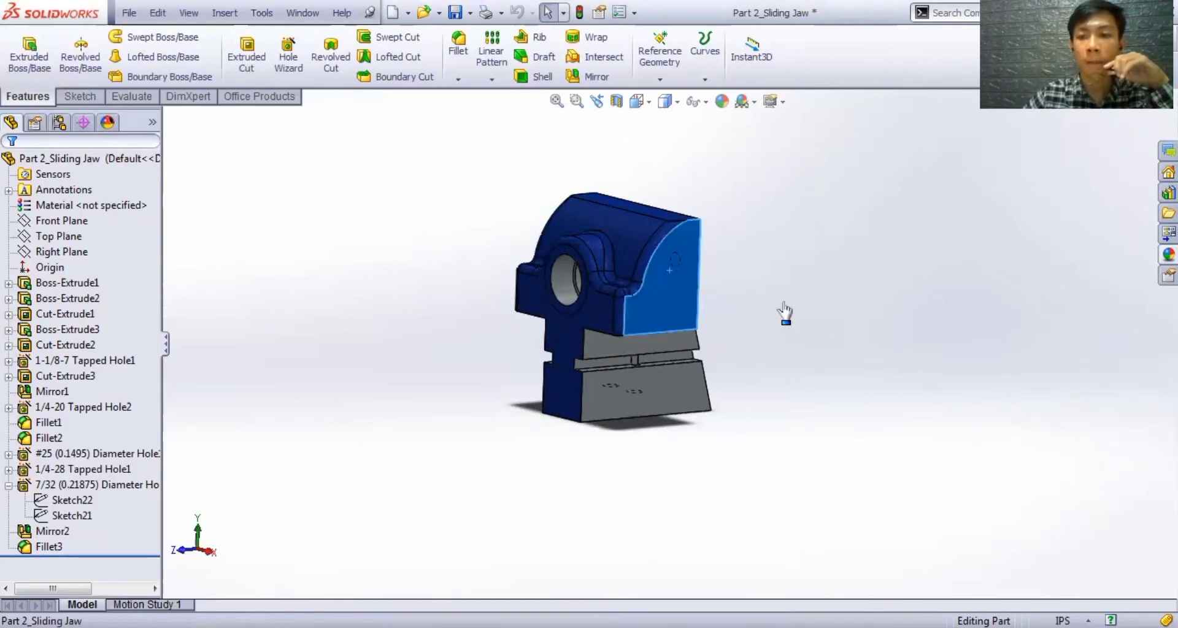
# - Open the gloss blue appearance of the jaw's side face to examine how it is coloured, then close it and view the part
pyautogui.rightClick(793, 264)
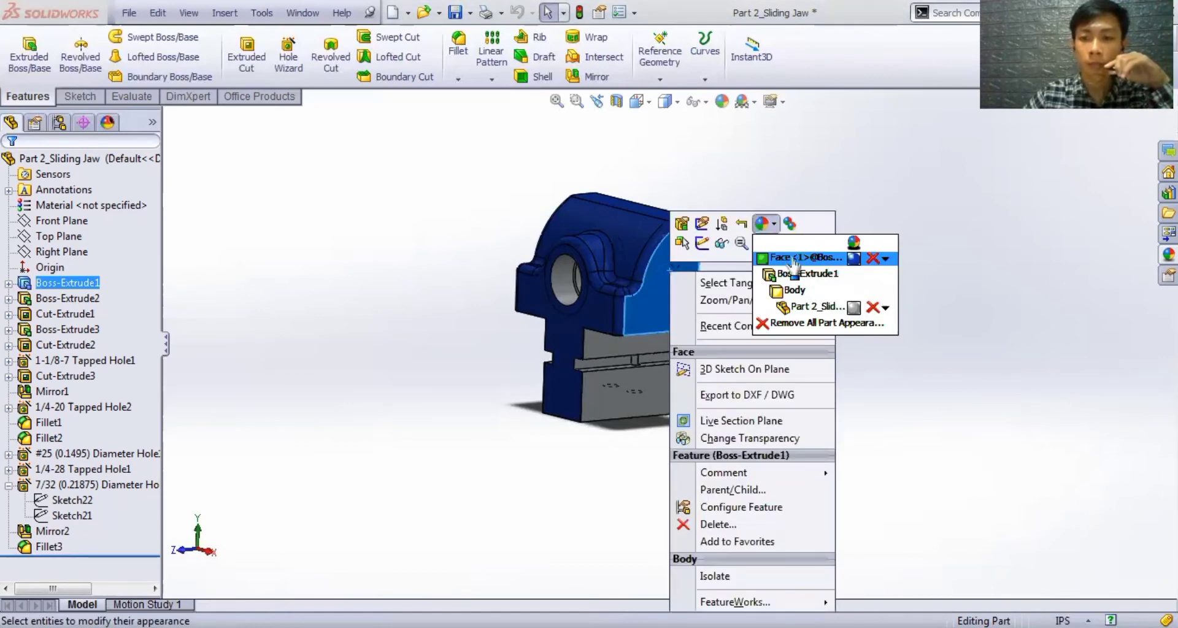
pyautogui.click(795, 261)
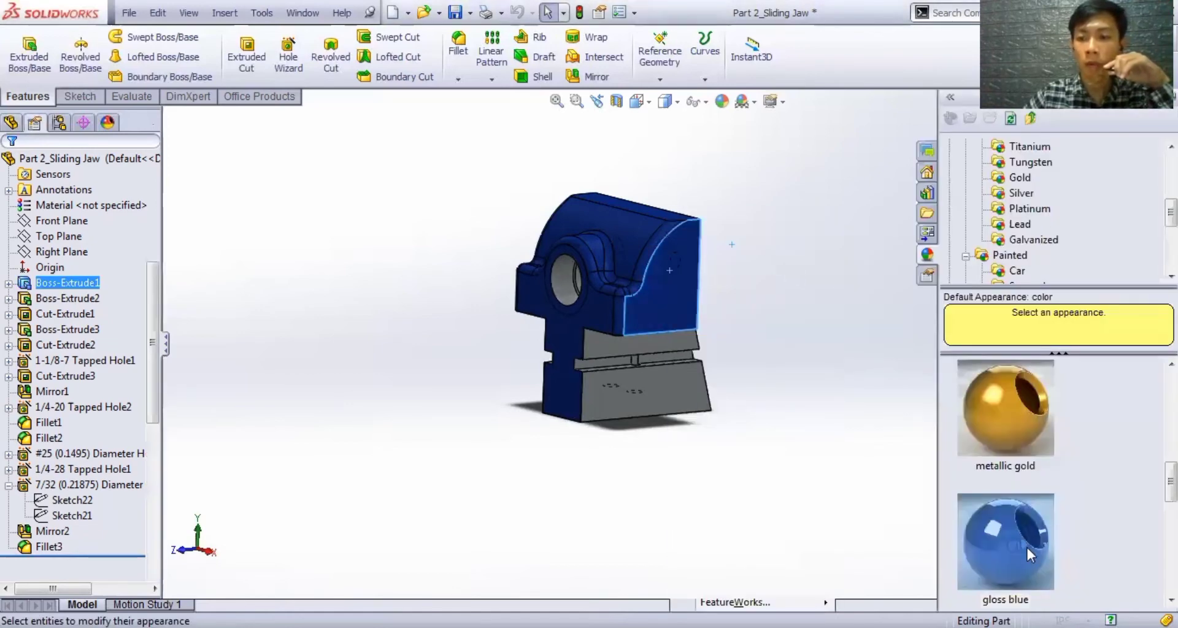
pyautogui.click(1024, 545)
pyautogui.moveTo(1011, 540); pyautogui.dragTo(1004, 233)
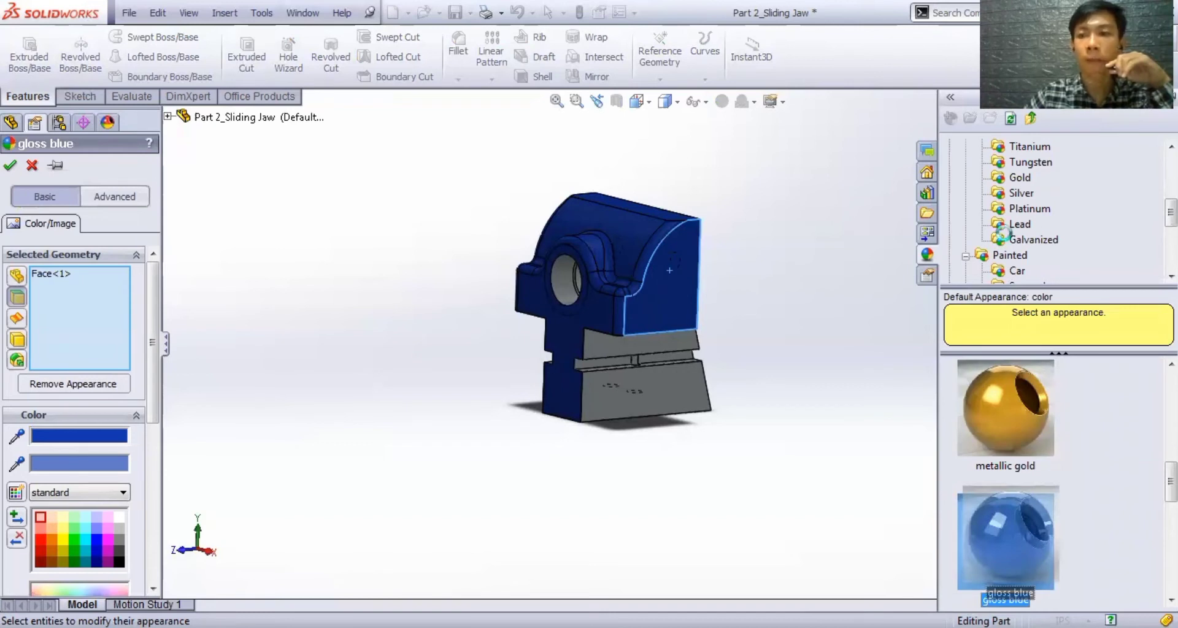
pyautogui.click(951, 97)
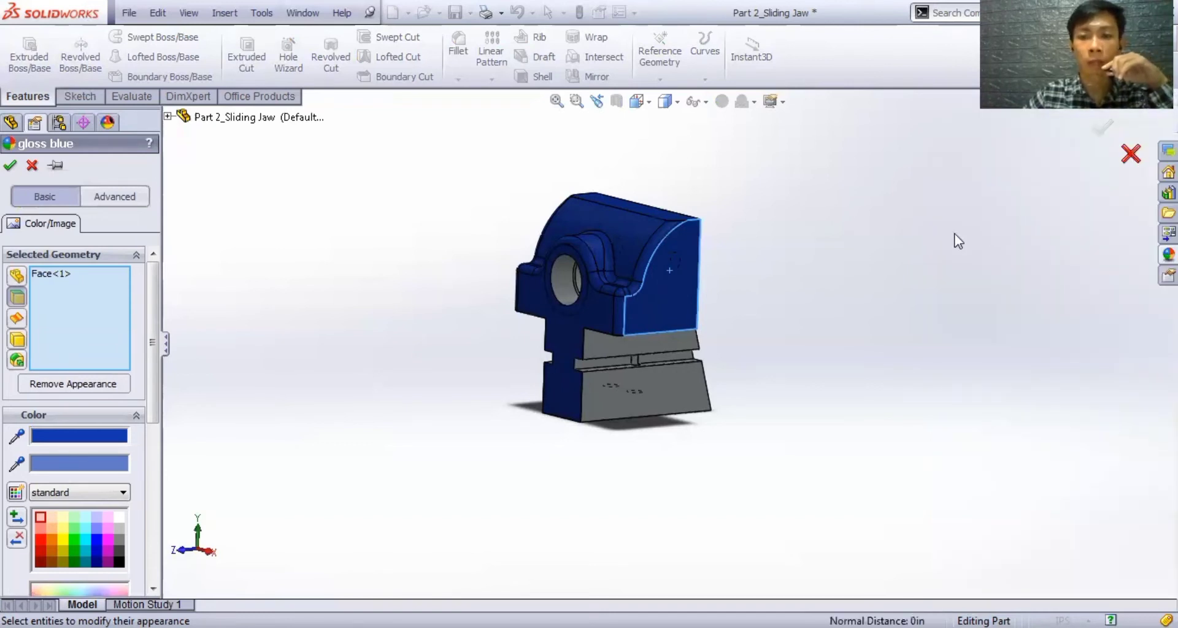
pyautogui.press('Return')
pyautogui.moveTo(685, 488); pyautogui.dragTo(697, 503, button='middle')
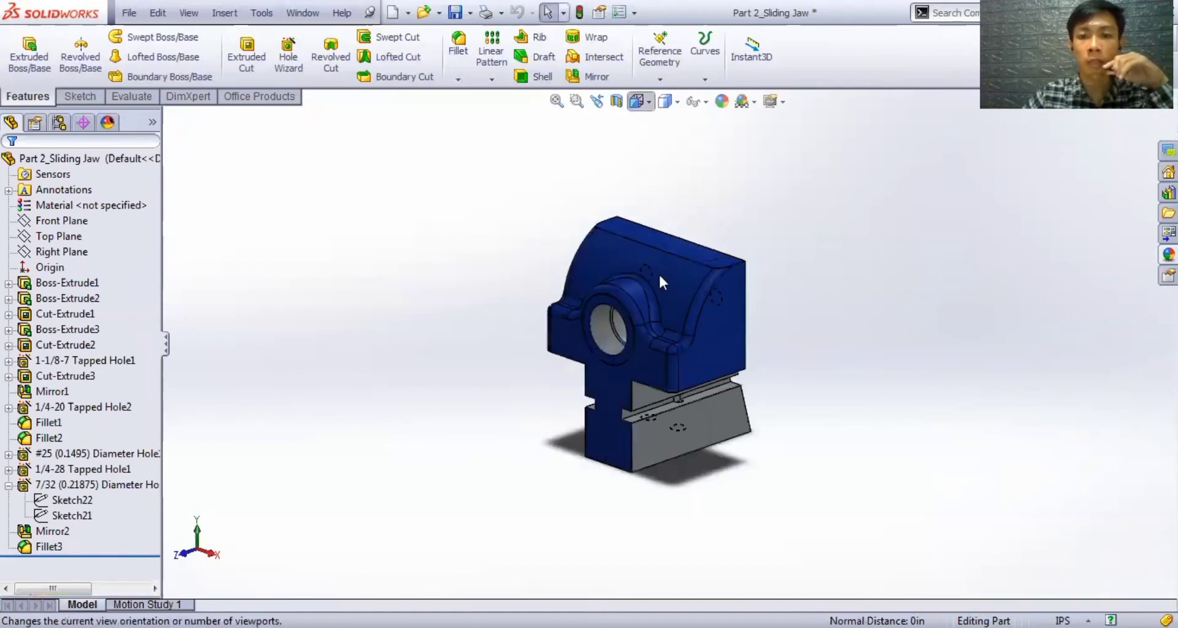
pyautogui.press('space')
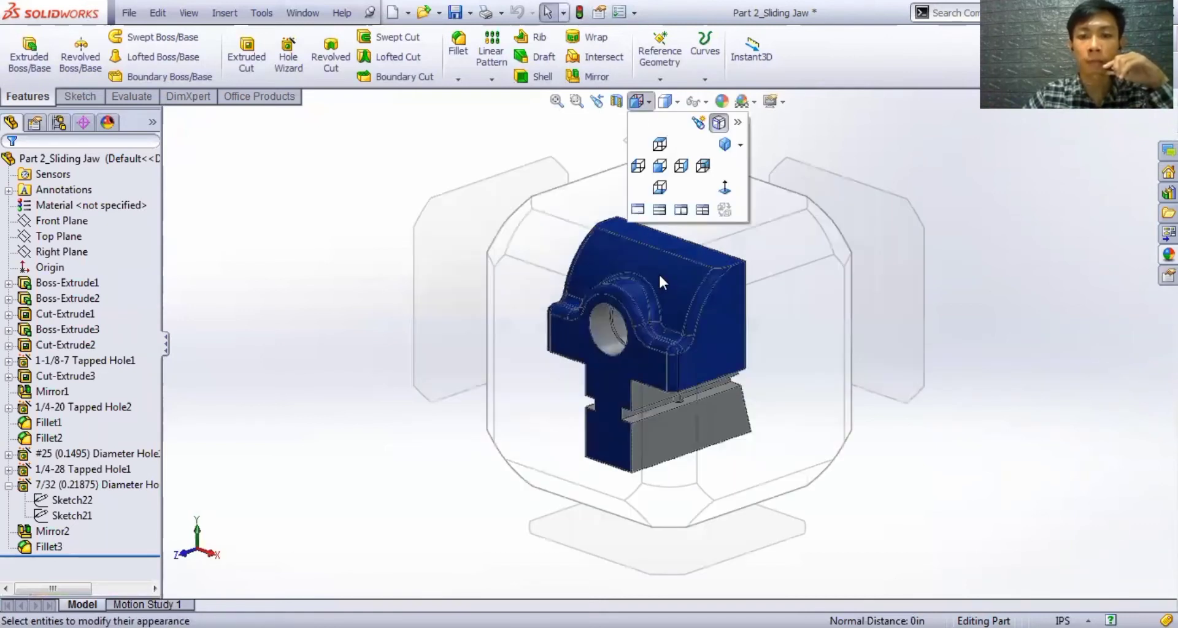
pyautogui.click(781, 449)
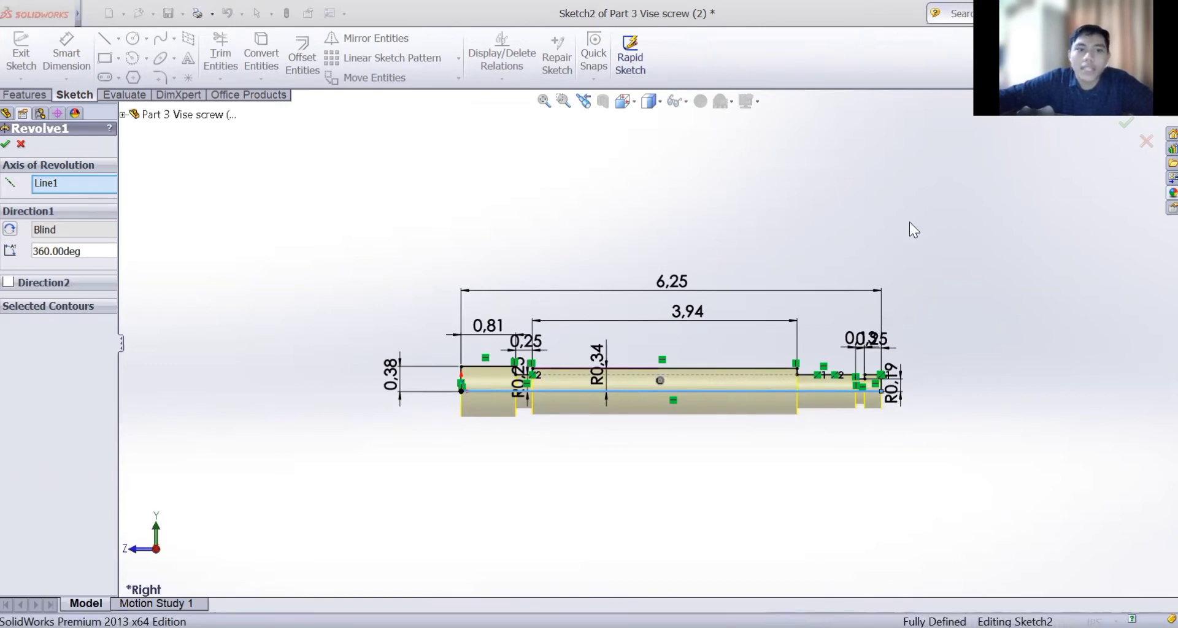
# - Close Revolve1's definition on the vise screw and highlight Cut-Sweep1 to examine the thread cut
pyautogui.click(1146, 141)
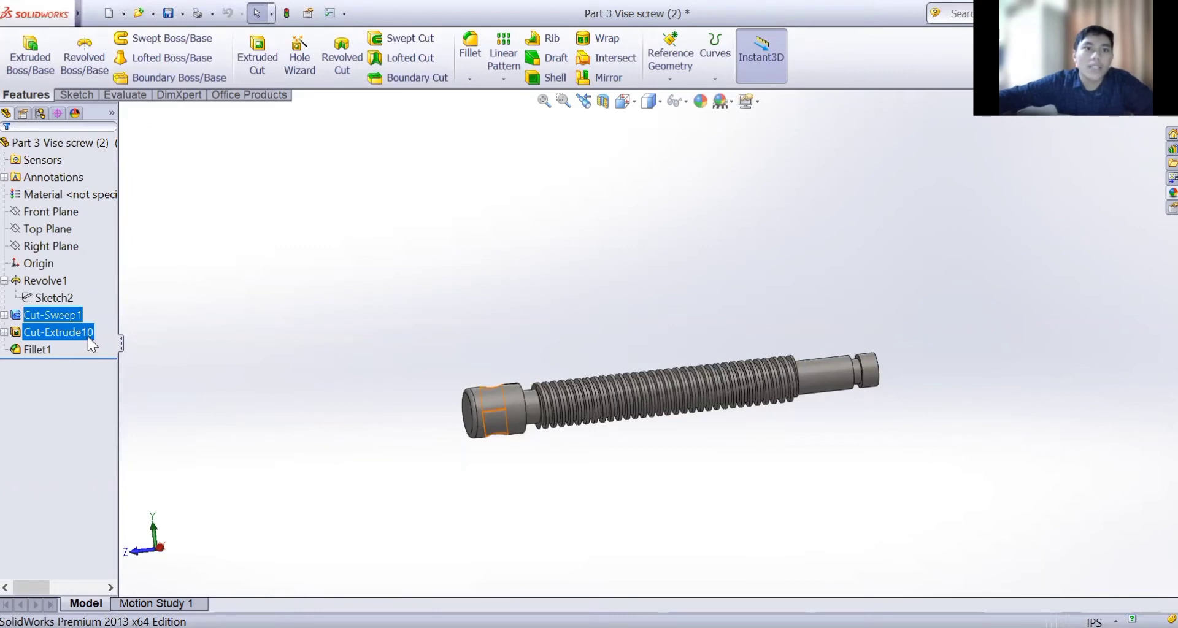
pyautogui.keyDown('ctrl'); pyautogui.click(87, 337); pyautogui.keyUp('ctrl')
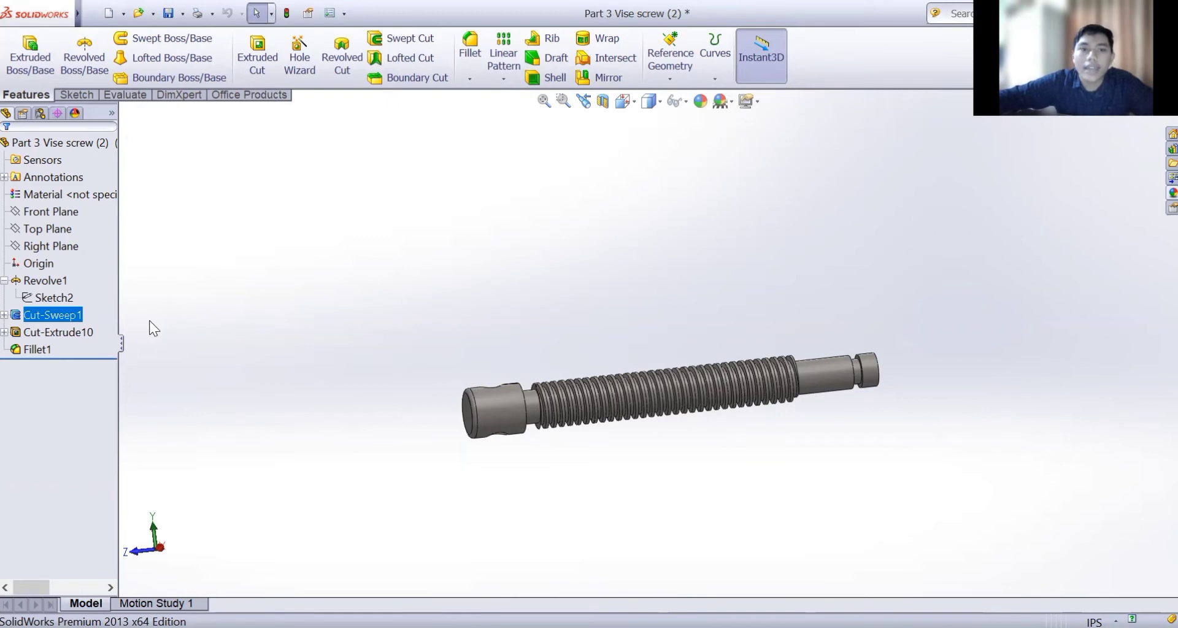
# - Open Cut-Extrude10's definition to examine the cut through the screw head and its end conditions in both directions, then close it
pyautogui.click(72, 332)
pyautogui.rightClick(72, 333)
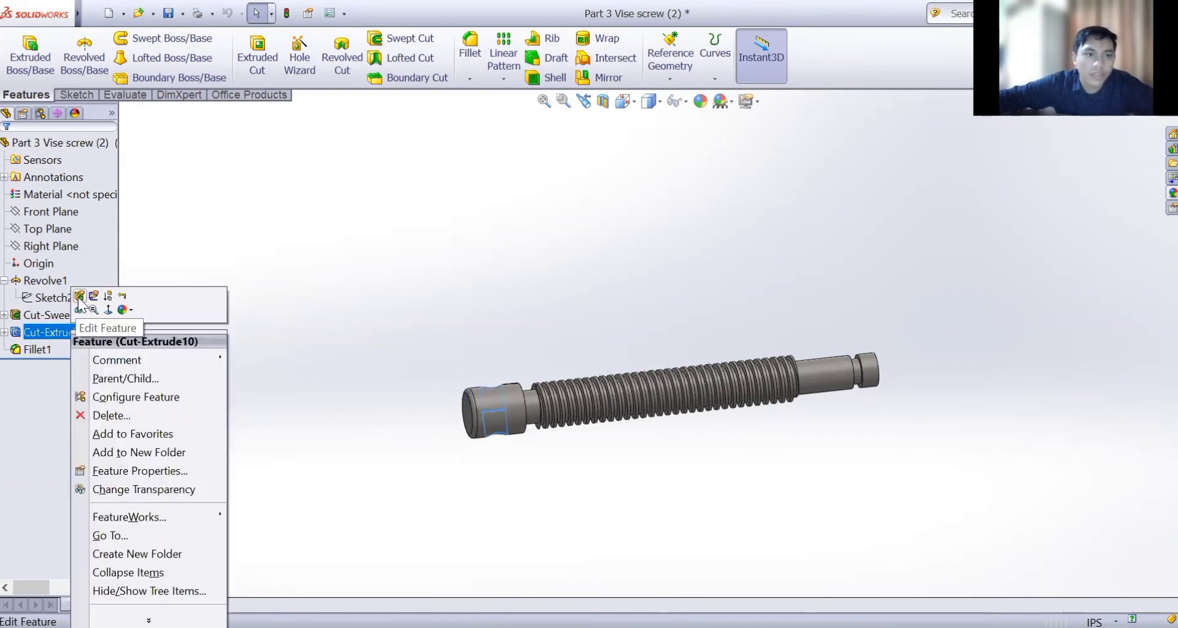
pyautogui.click(80, 297)
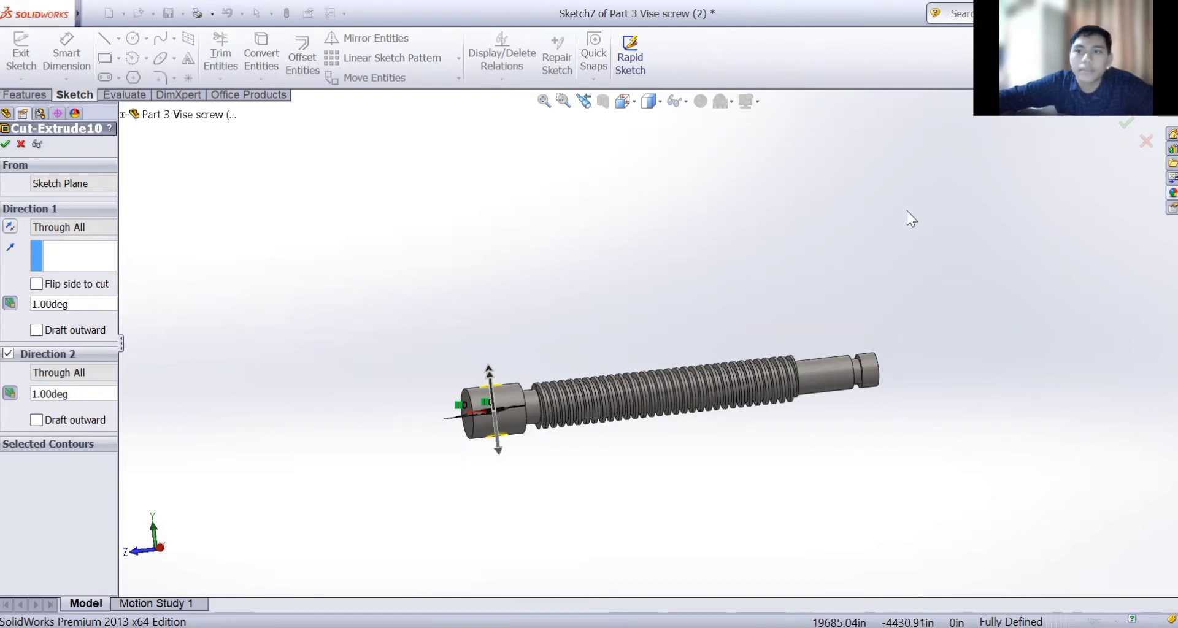
pyautogui.click(1142, 145)
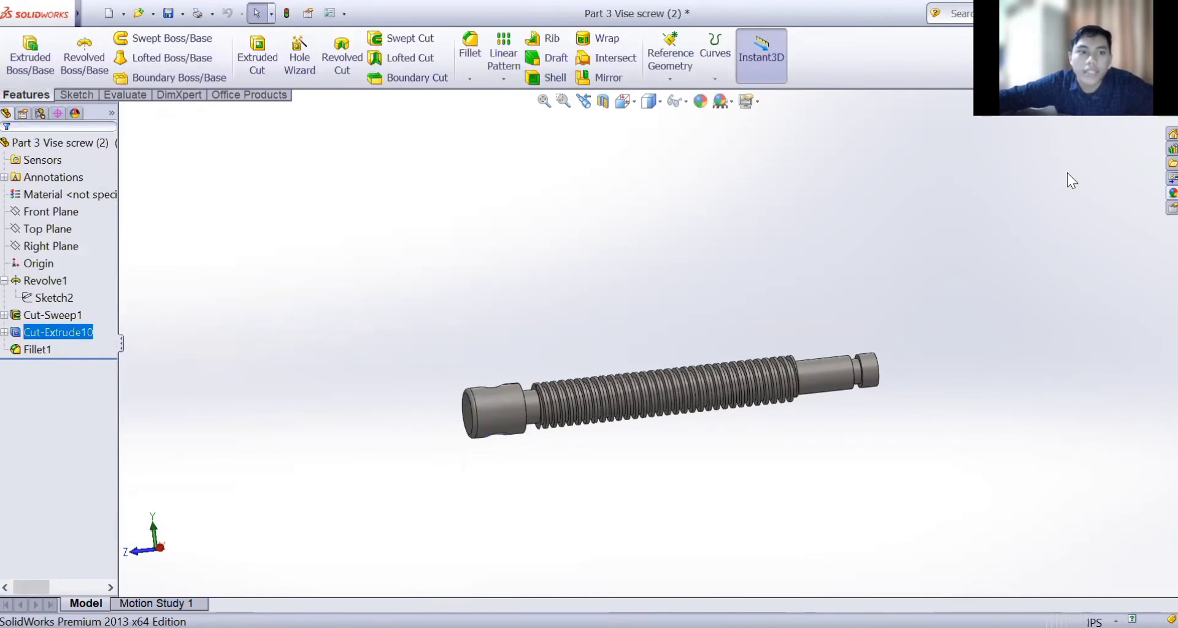
# - Highlight Fillet1 to examine the rounded edge at the end of the vise screw's head
pyautogui.click(41, 351)
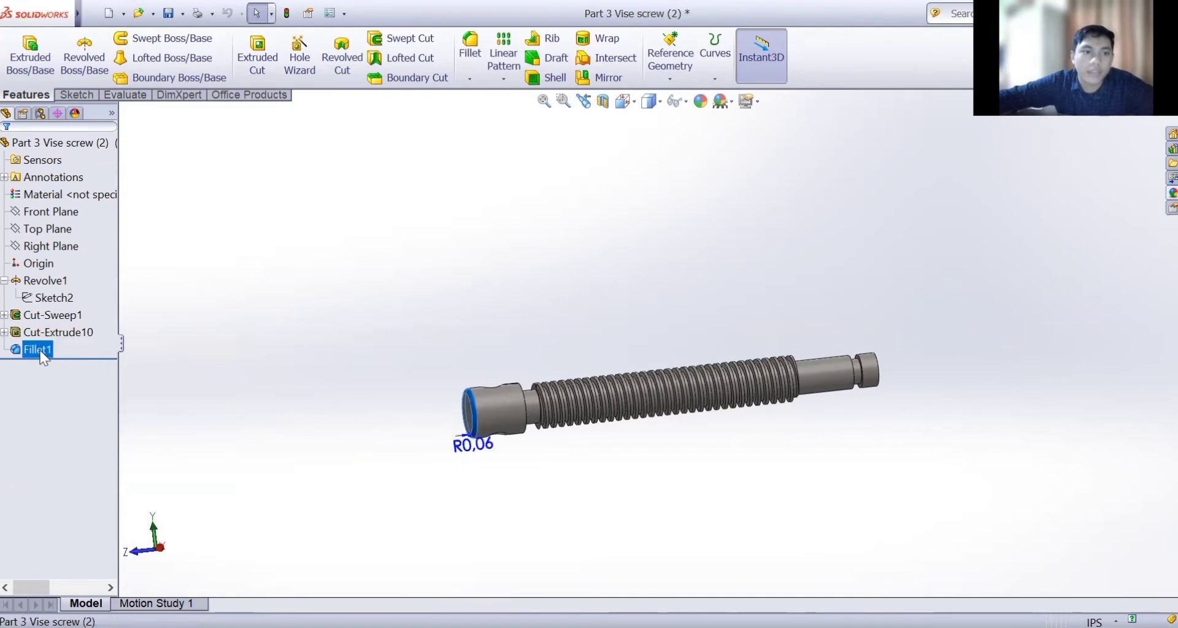
# - Review the definition of the fillet on the vise screw's head edge, leaving its settings as they are
pyautogui.click(49, 319)
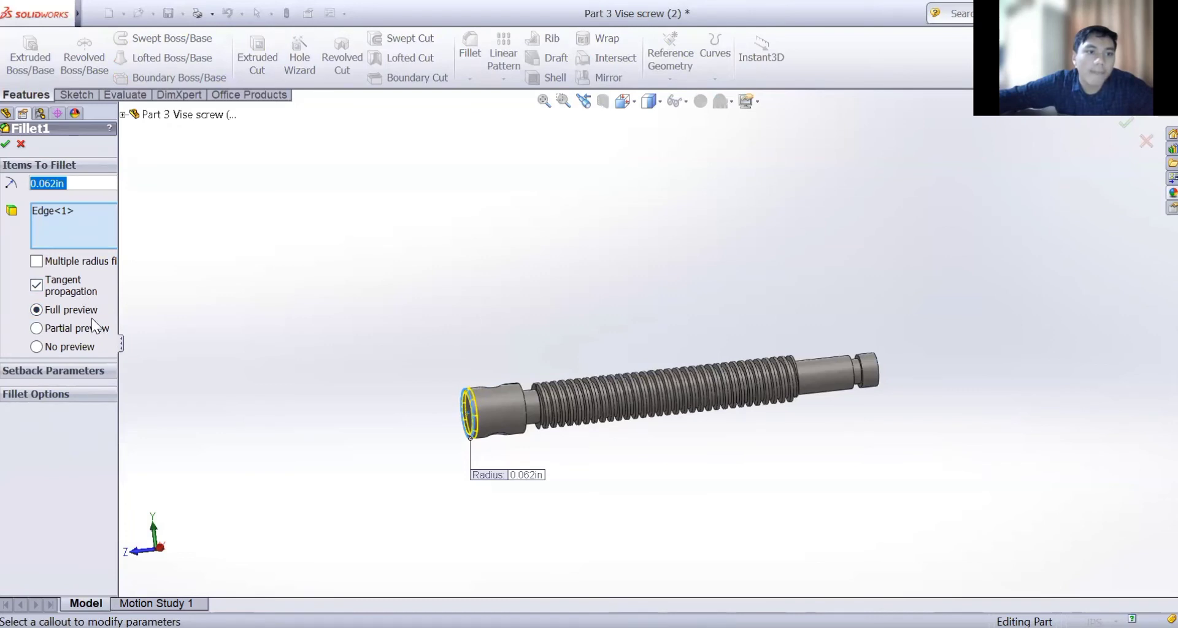
pyautogui.click(1140, 143)
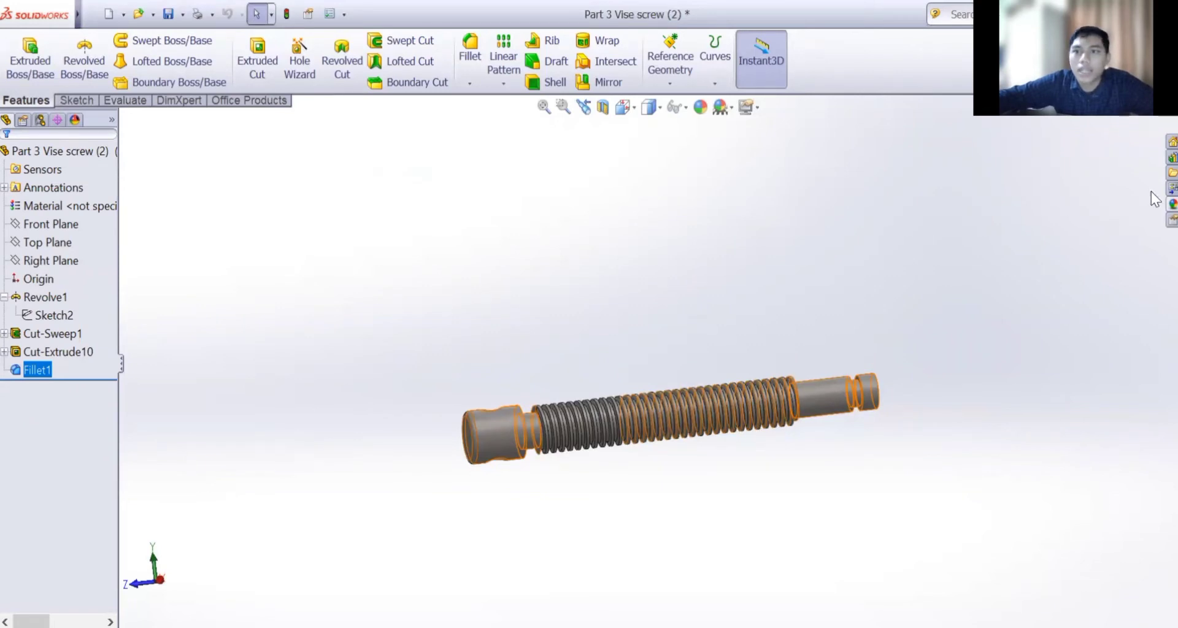
# - Apply the polished steel appearance from the Metal > Steel library to the whole vise screw part
pyautogui.click(1171, 205)
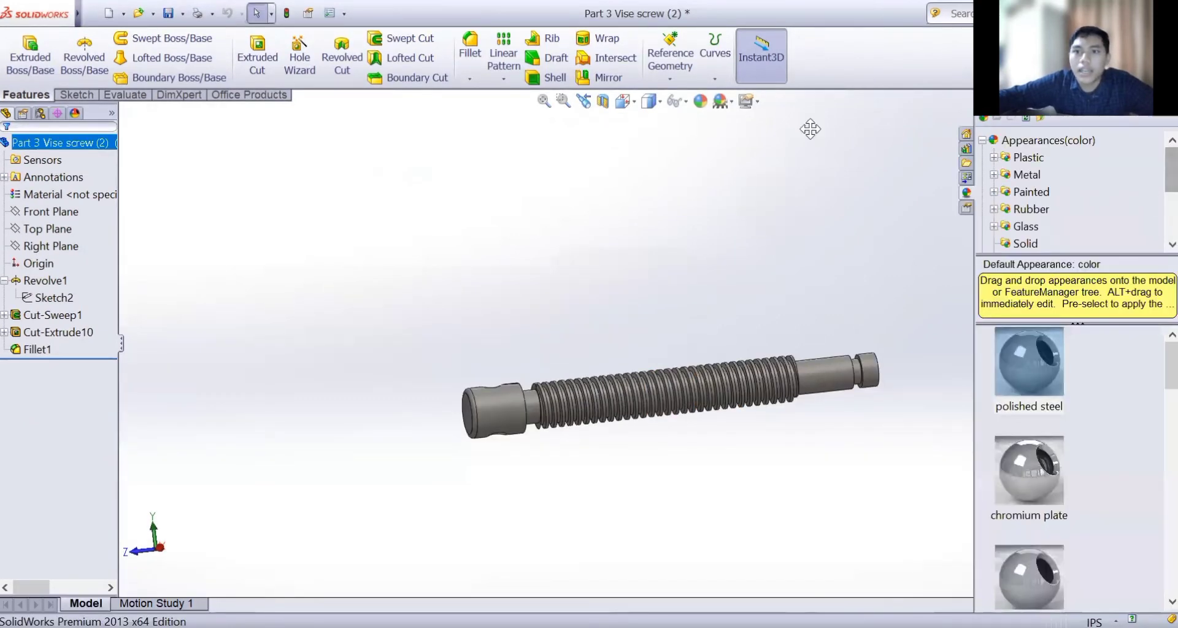
pyautogui.doubleClick(1028, 177)
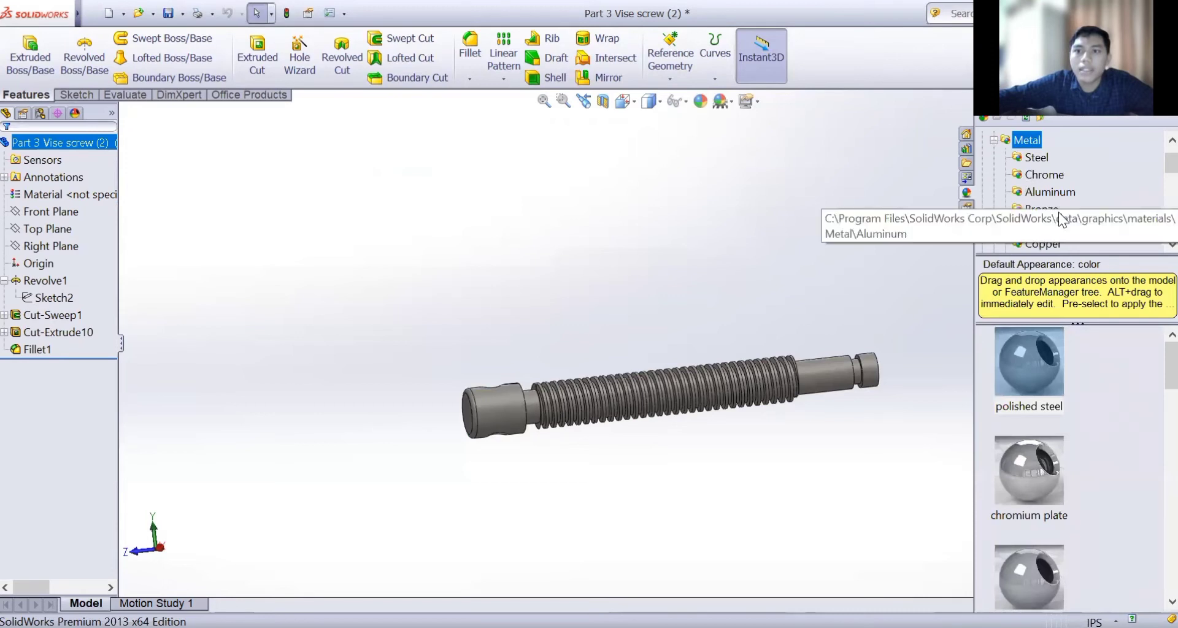
pyautogui.click(1037, 158)
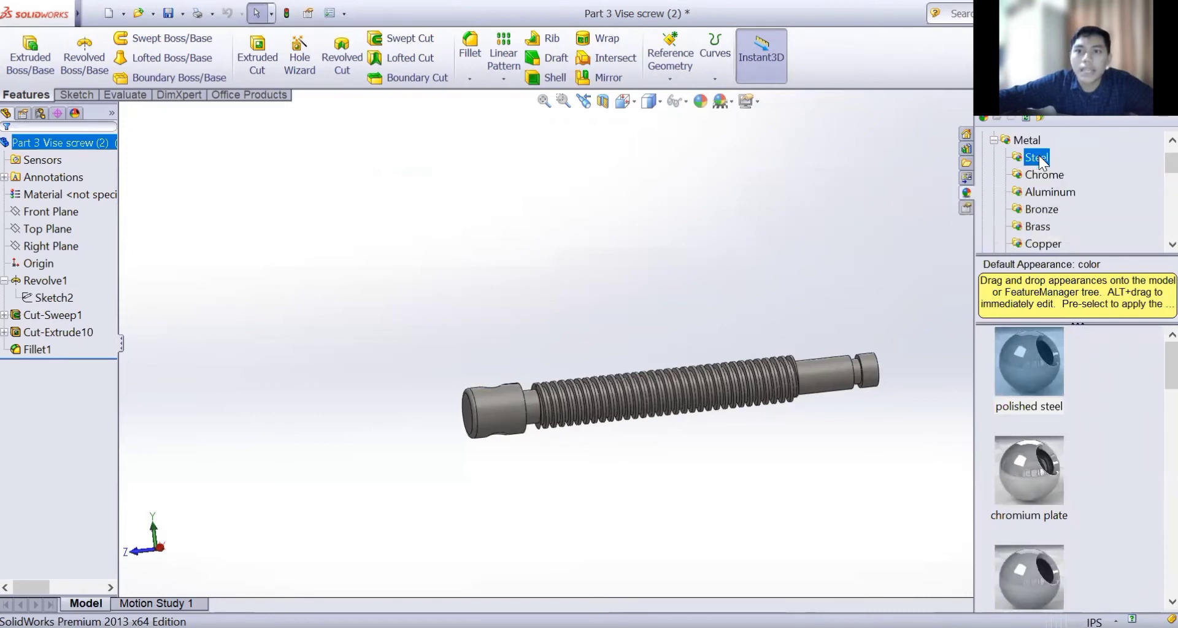
pyautogui.click(1038, 374)
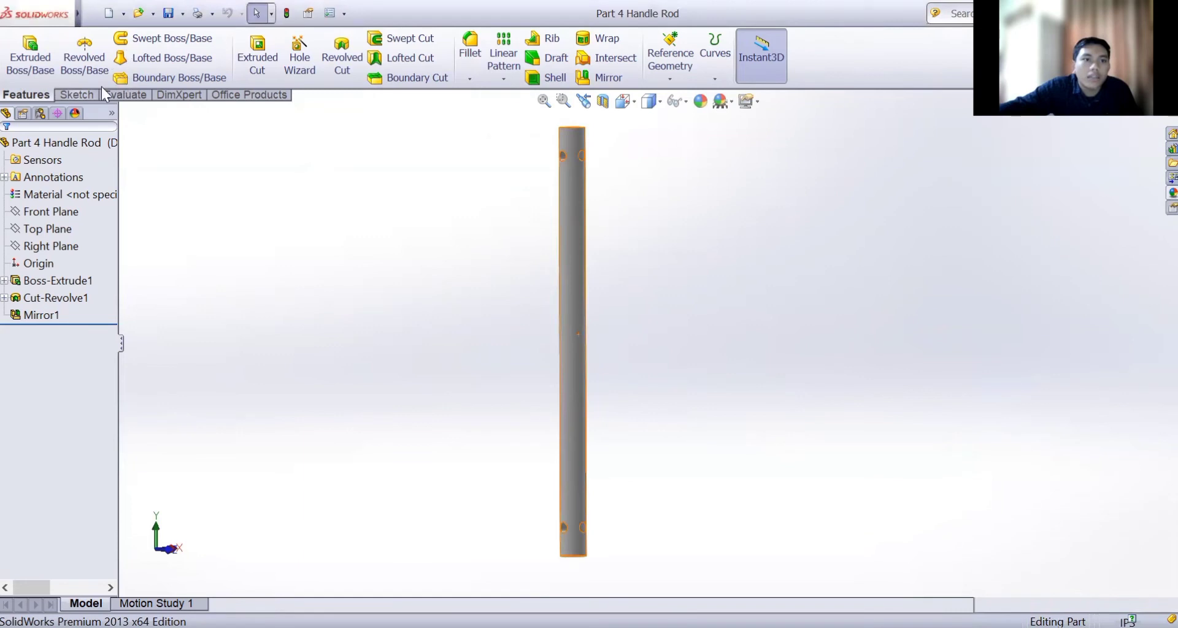
# - Examine the extrusion settings and profile sketch of Boss-Extrude1 in the handle rod, then close without changes
pyautogui.click(75, 94)
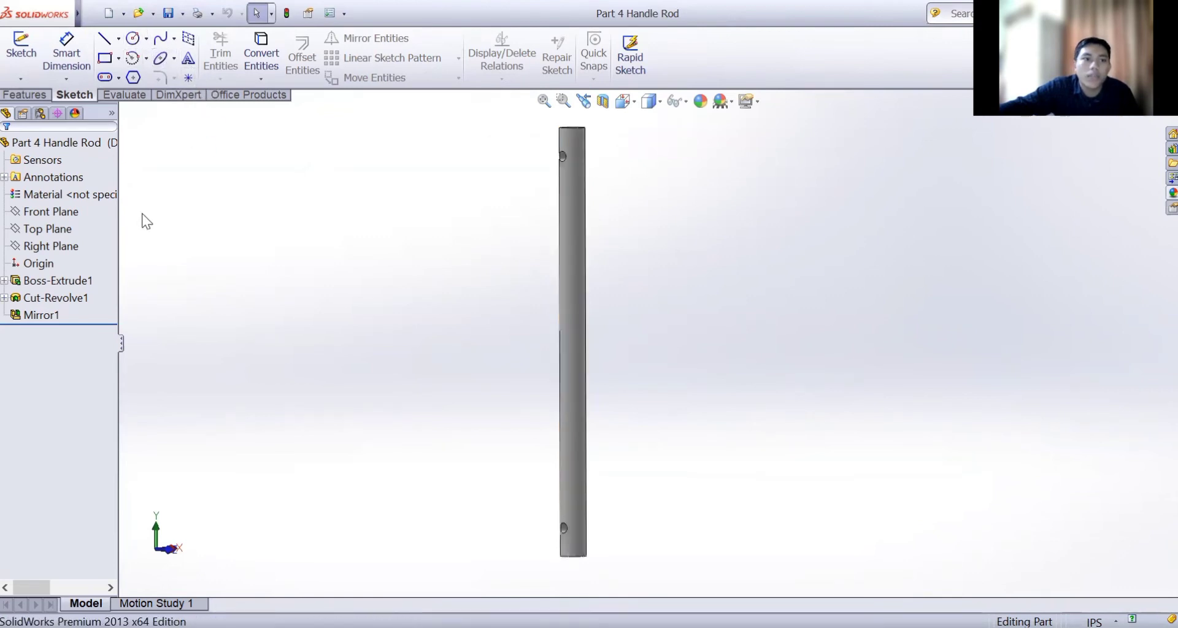
pyautogui.click(75, 283)
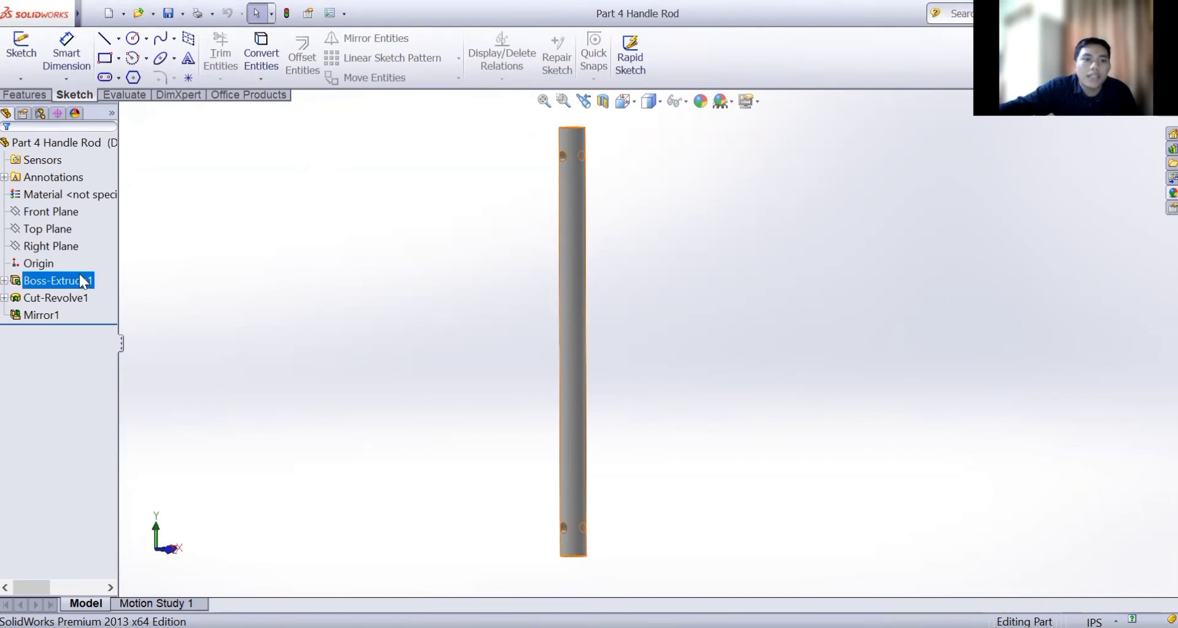
pyautogui.rightClick(79, 276)
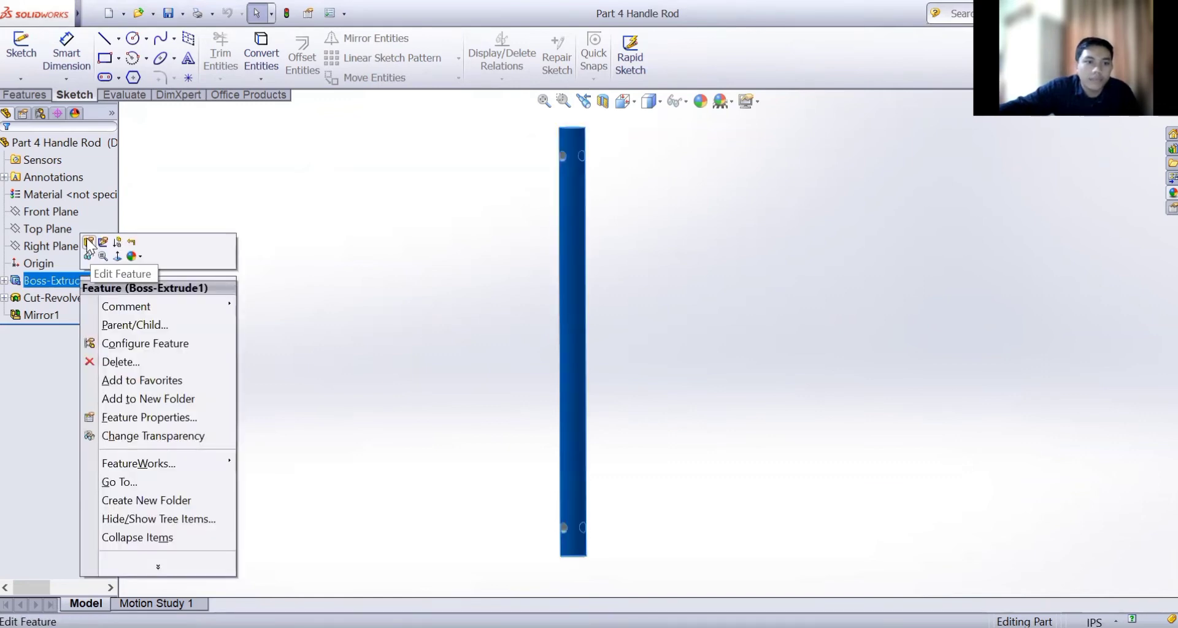
pyautogui.click(88, 240)
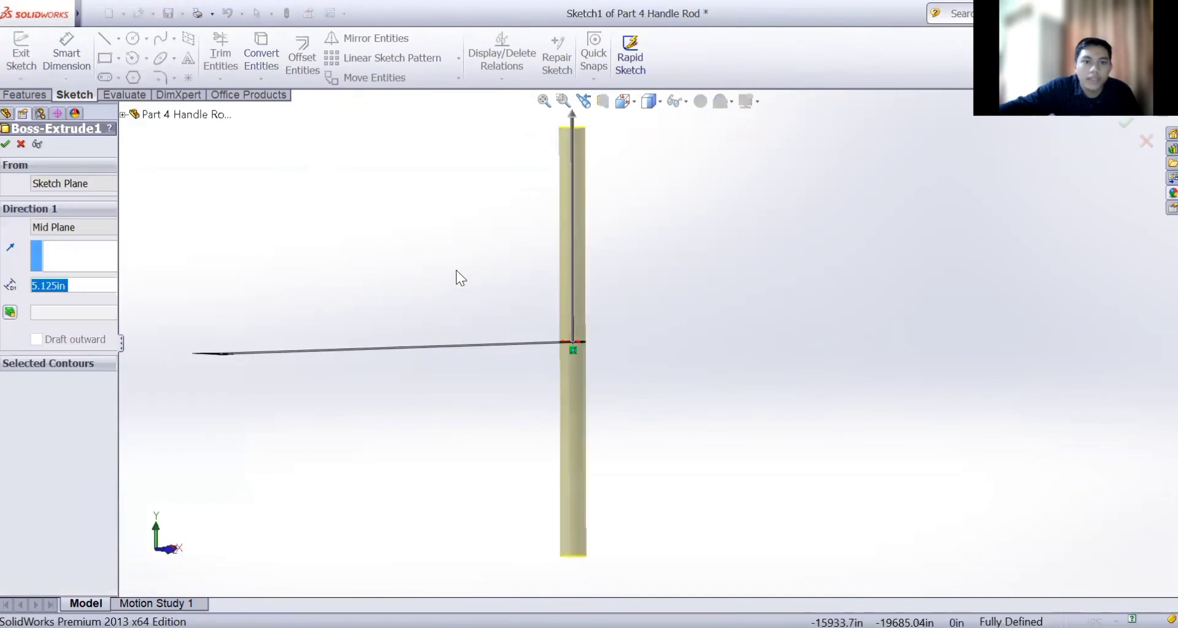
pyautogui.moveTo(330, 370)
pyautogui.mouseDown(button='middle')
pyautogui.moveTo(444, 429)
pyautogui.moveTo(361, 406)
pyautogui.moveTo(325, 430)
pyautogui.moveTo(381, 429)
pyautogui.moveTo(359, 412)
pyautogui.mouseUp(button='middle')
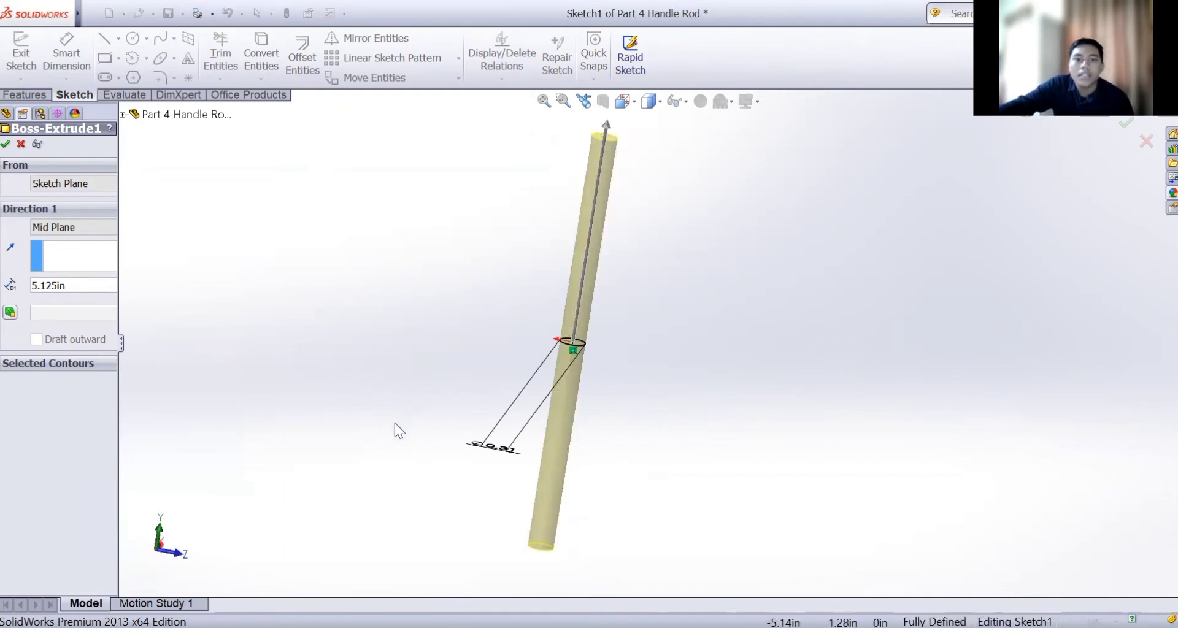
pyautogui.moveTo(395, 424); pyautogui.dragTo(424, 459, button='middle')
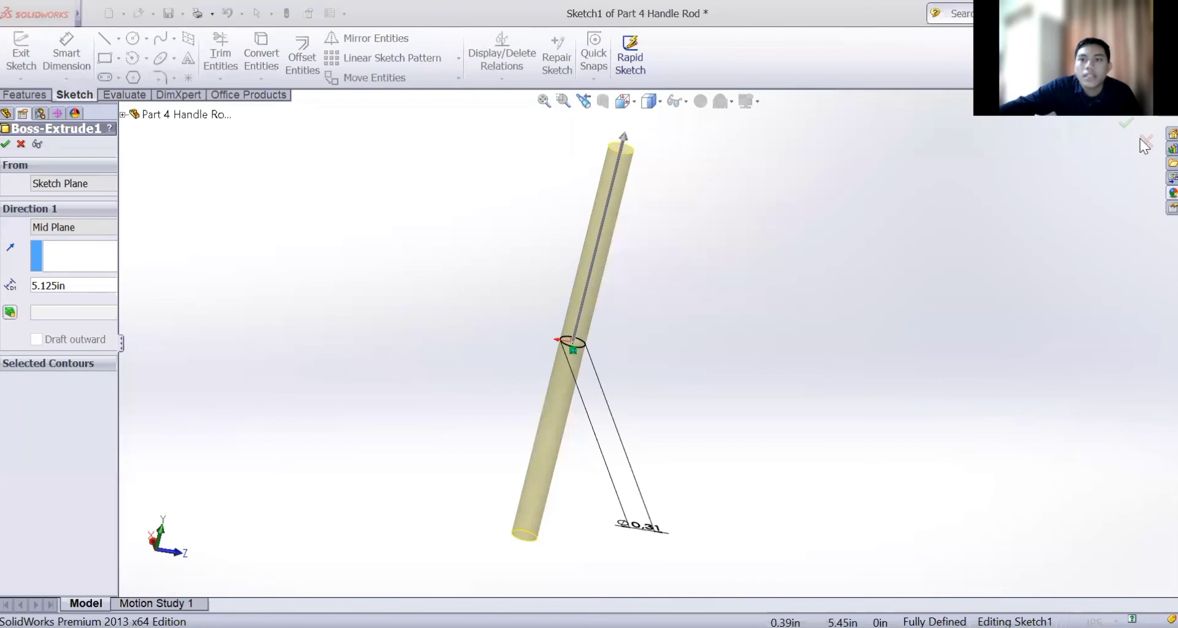
pyautogui.click(1145, 144)
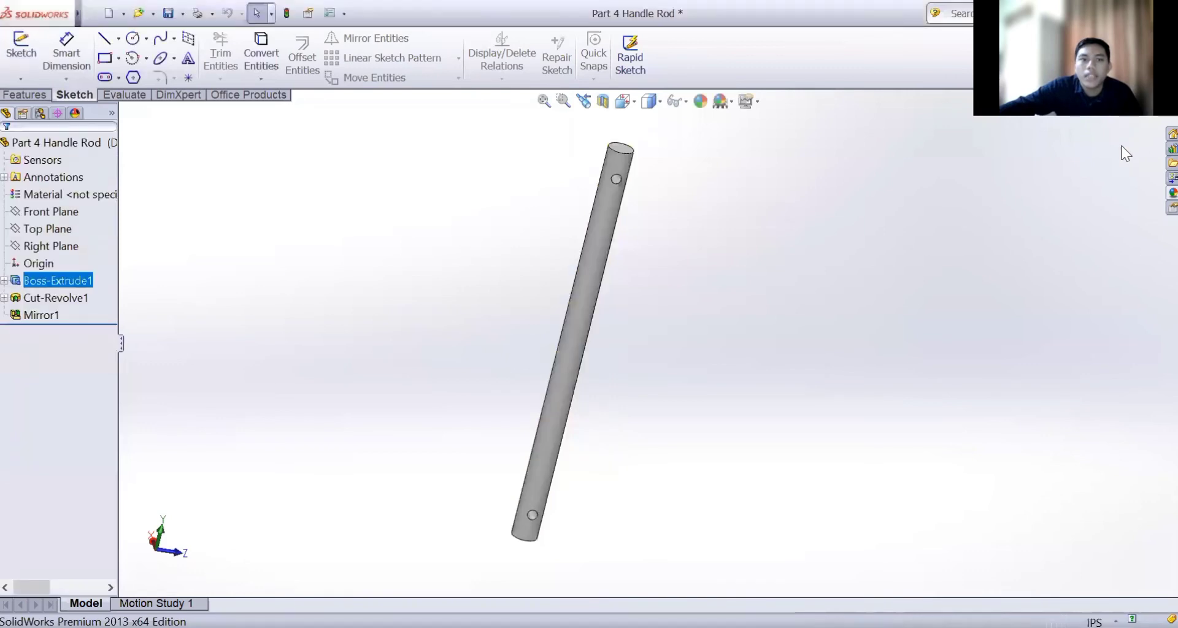
# - Examine the Cut-Revolve1 definition and the sketch dimensions of the hole near the handle rod's end, then close without changes
pyautogui.keyDown('ctrl'); pyautogui.click(54, 299); pyautogui.keyUp('ctrl')
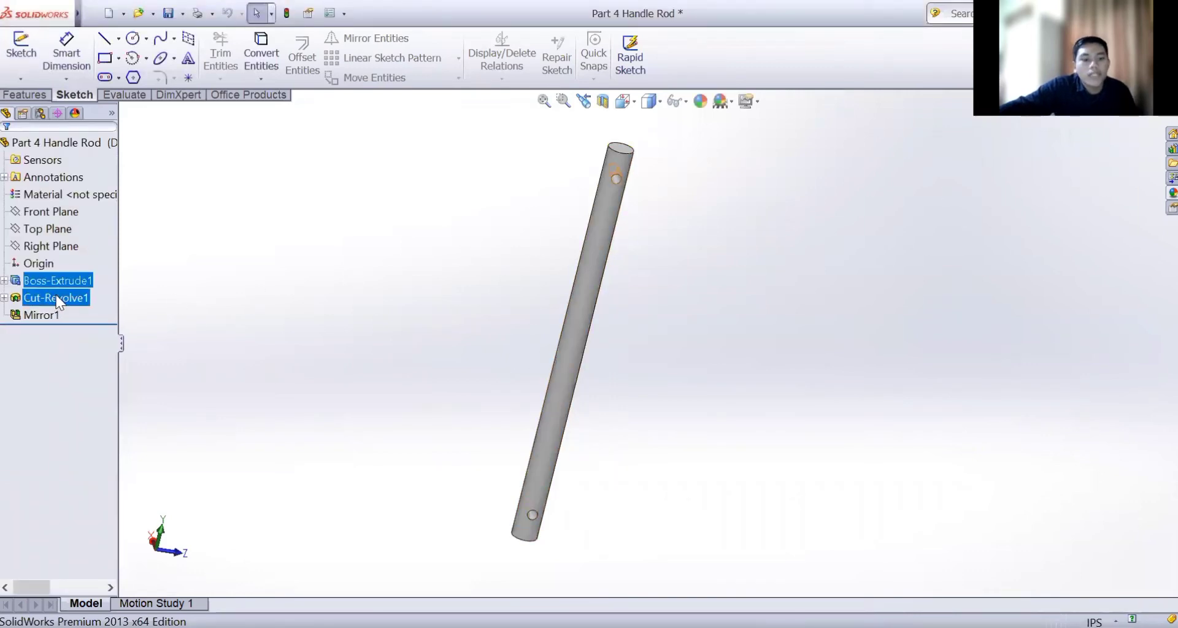
pyautogui.click(64, 286)
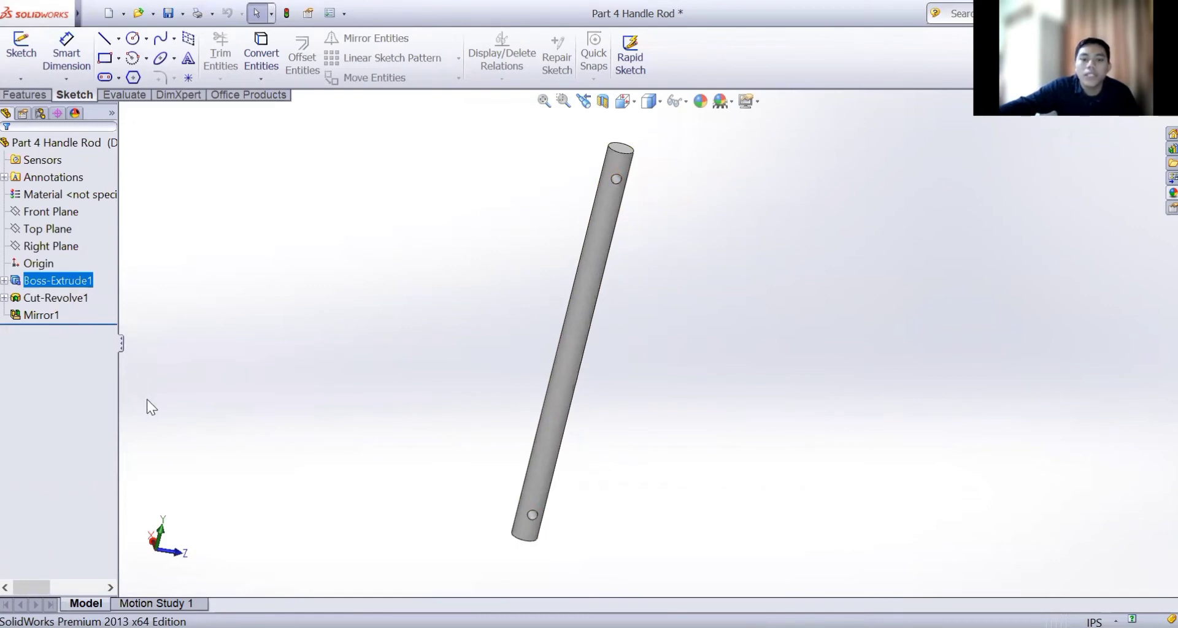
pyautogui.click(57, 302)
pyautogui.rightClick(58, 302)
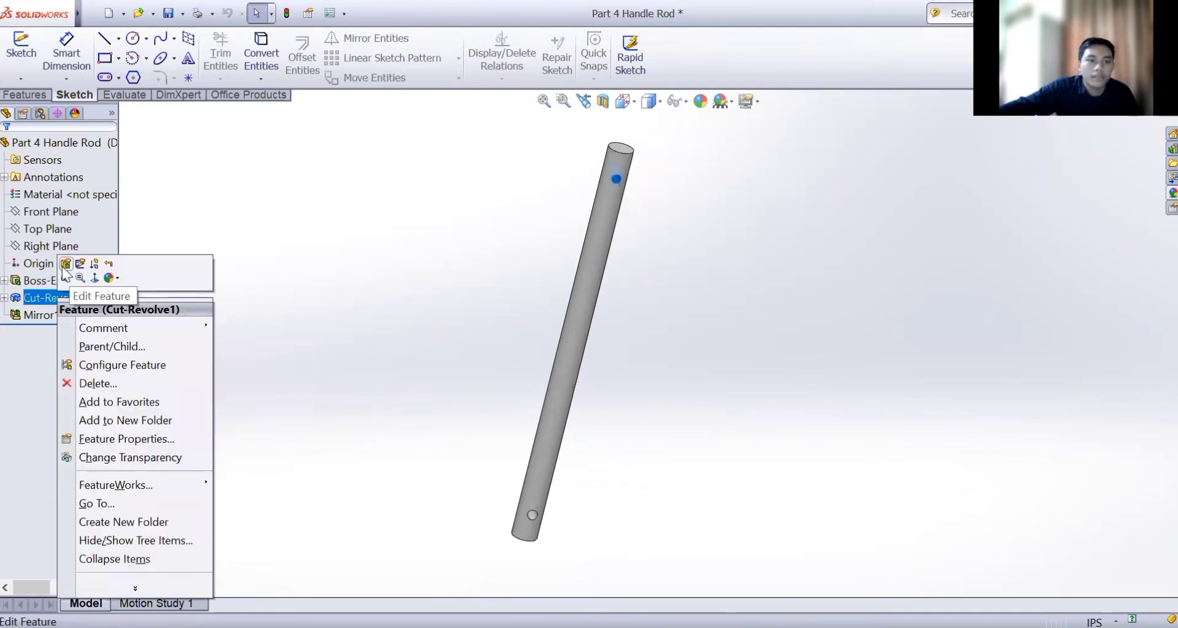
pyautogui.click(66, 270)
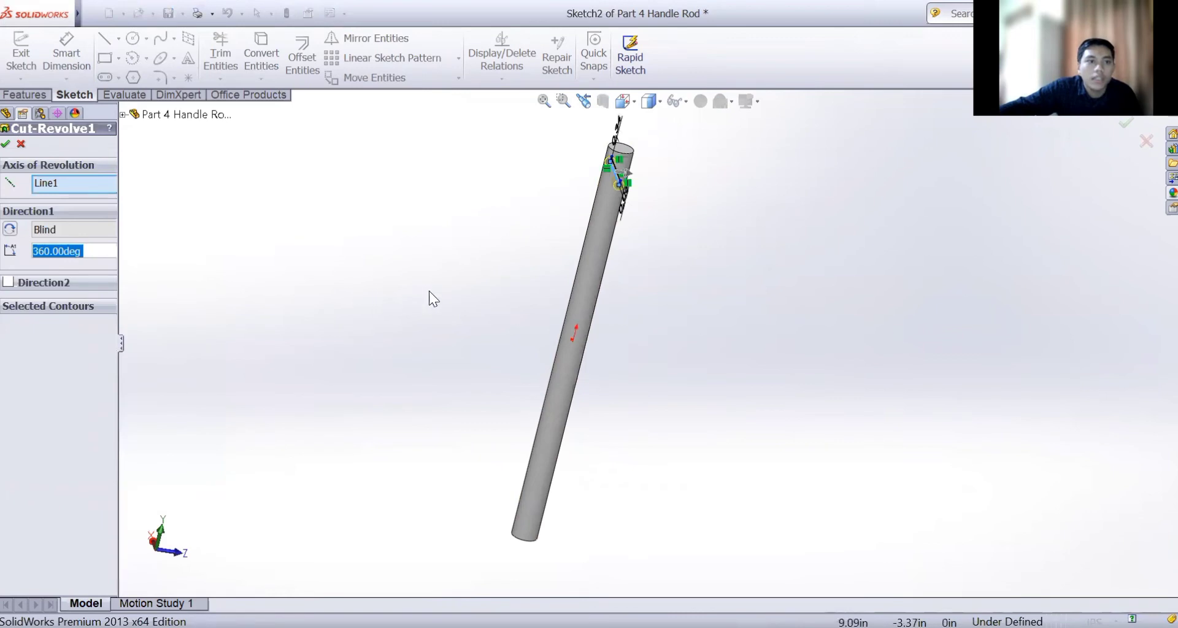
pyautogui.moveTo(429, 291); pyautogui.dragTo(307, 261, button='middle')
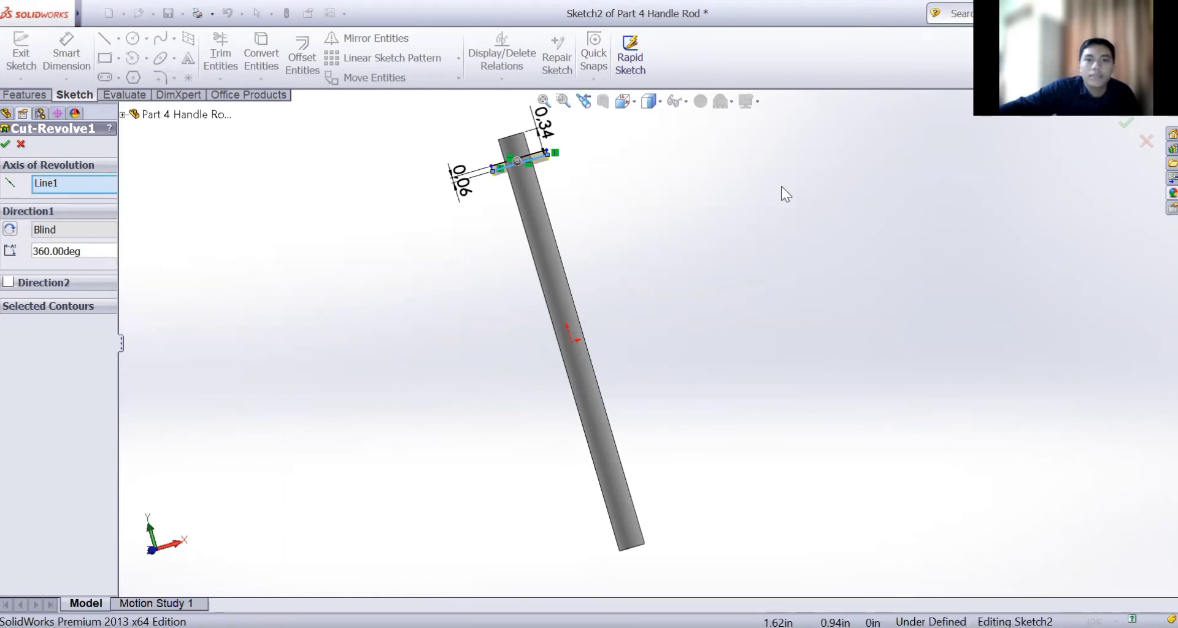
pyautogui.click(1147, 141)
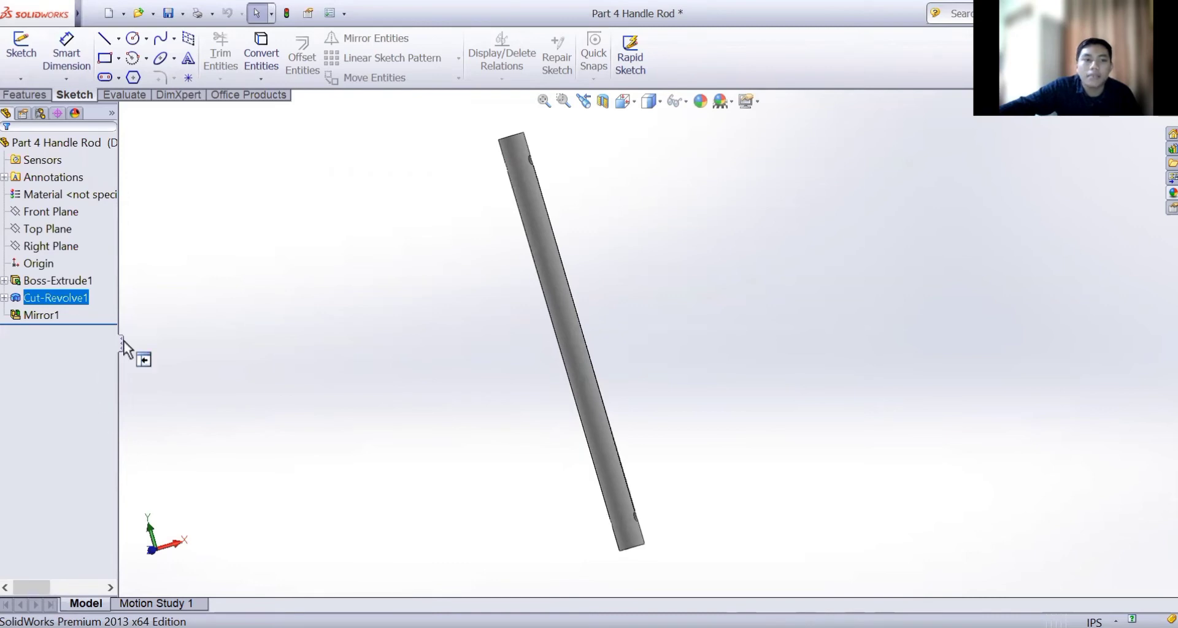
# - Examine which plane and feature Mirror1 uses to repeat the handle rod's hole, then close without changes
pyautogui.click(42, 316)
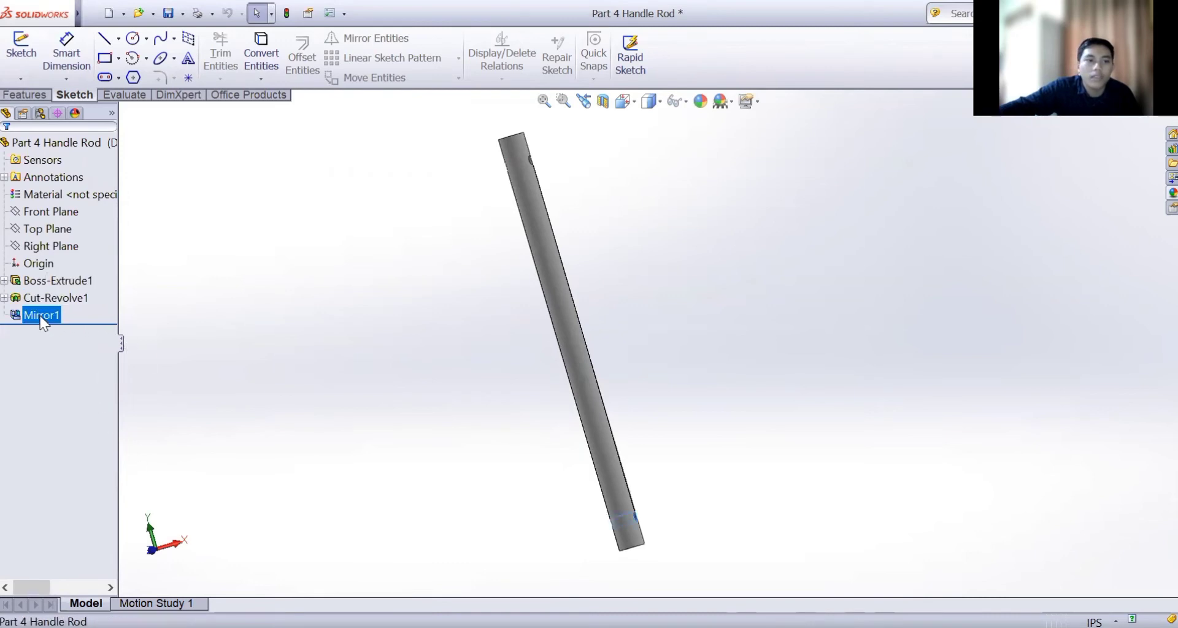
pyautogui.click(61, 296)
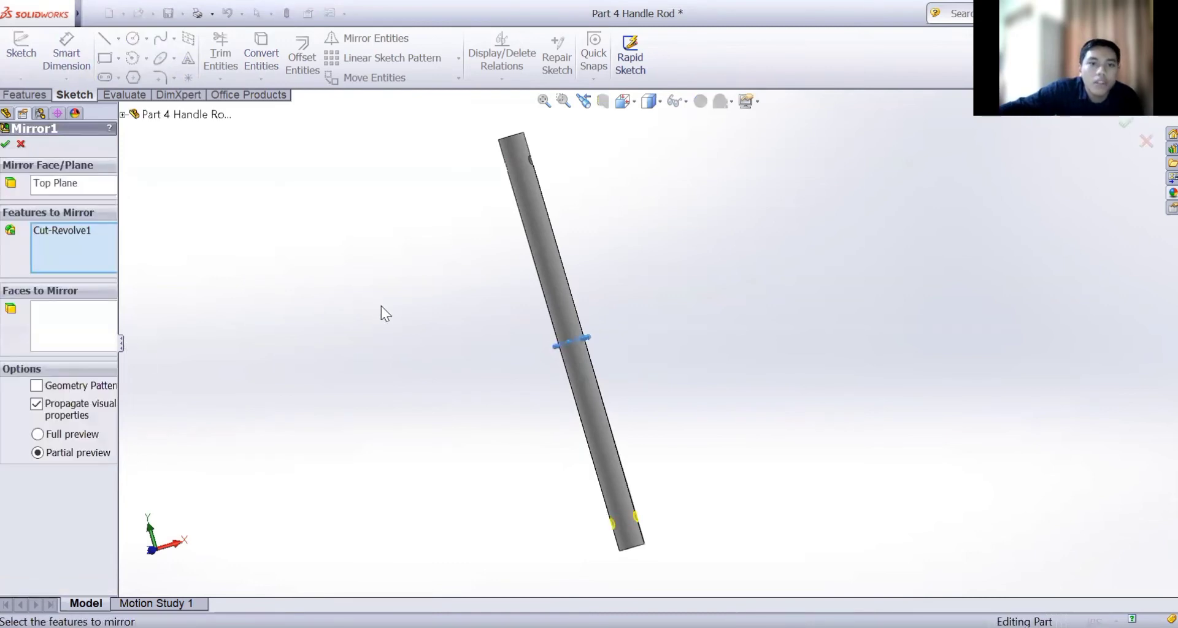
pyautogui.moveTo(466, 380); pyautogui.dragTo(296, 339, button='middle')
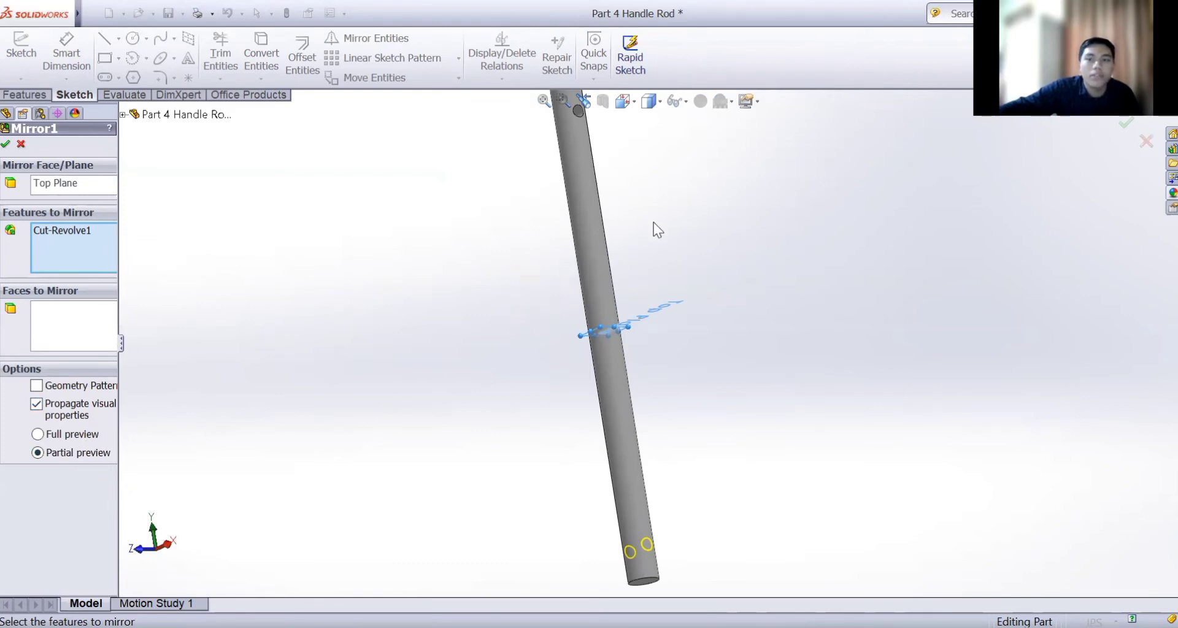
pyautogui.click(1147, 140)
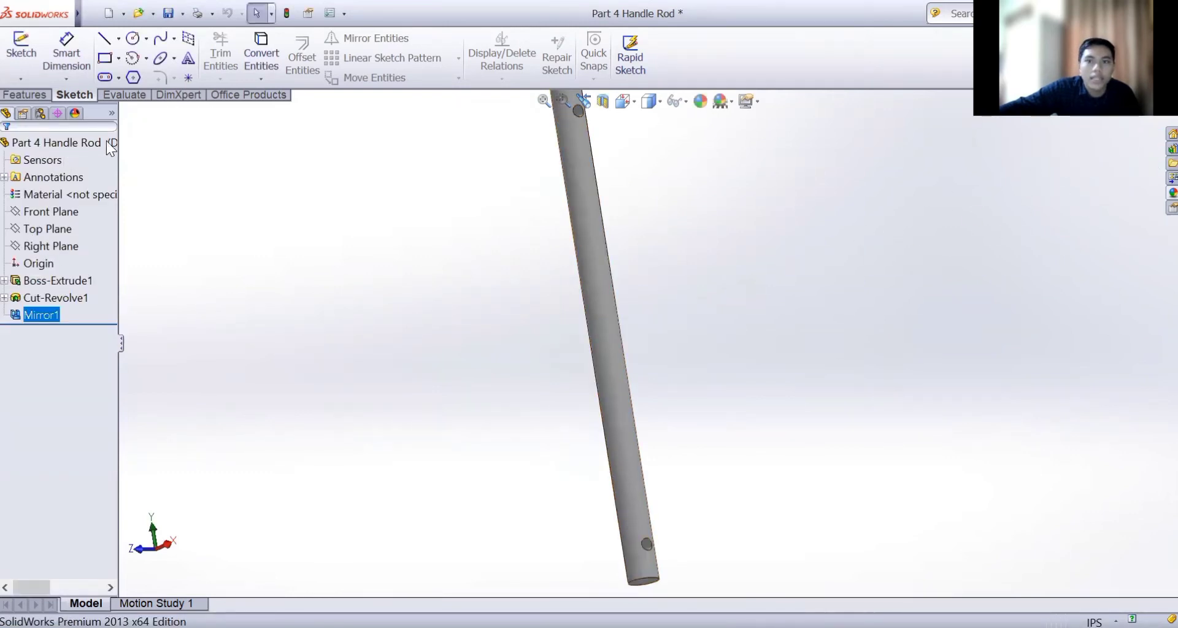
# - Apply the brushed chromium appearance from the Metal > Chrome library to the whole handle rod part
pyautogui.click(72, 144)
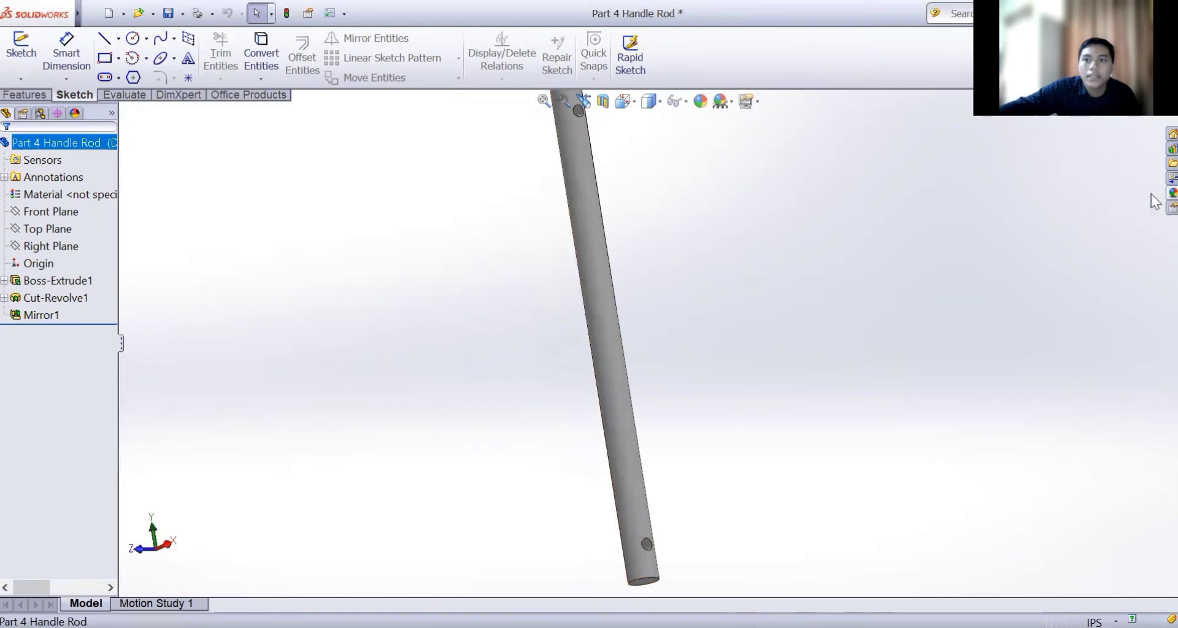
pyautogui.click(1171, 193)
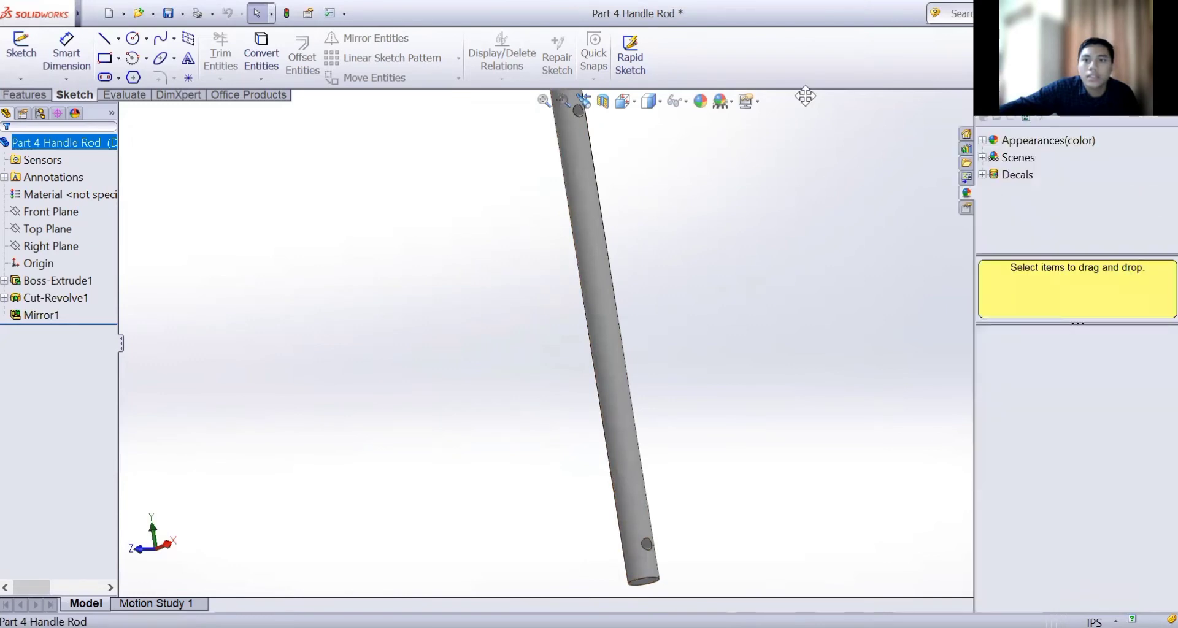
pyautogui.doubleClick(1037, 143)
pyautogui.click(1031, 175)
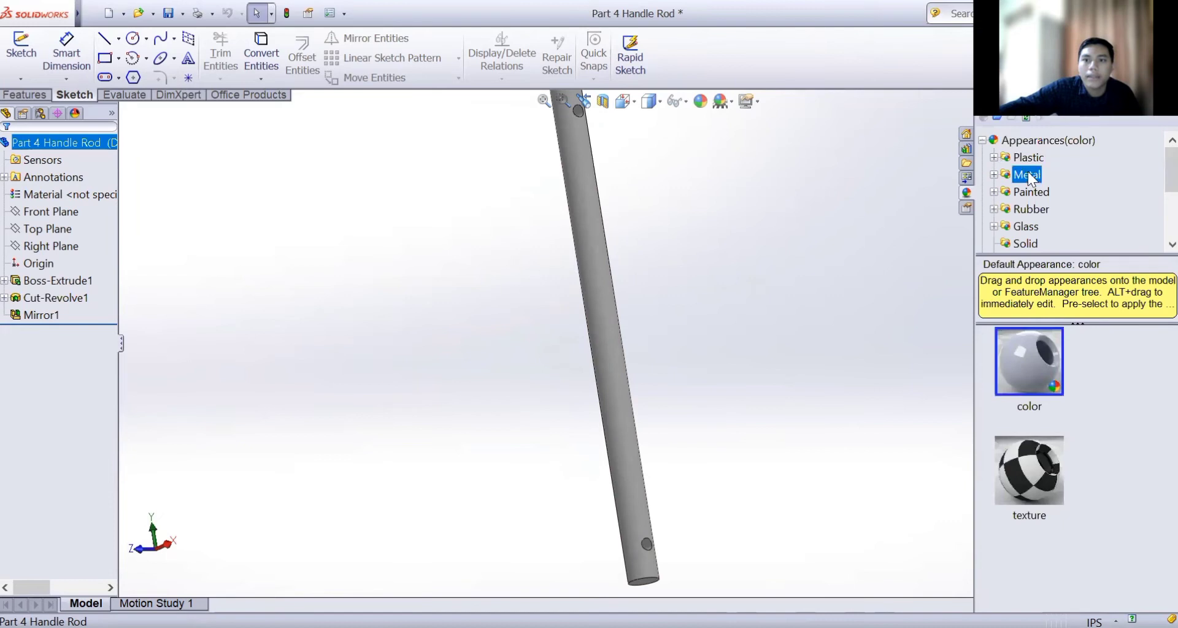
pyautogui.doubleClick(1031, 175)
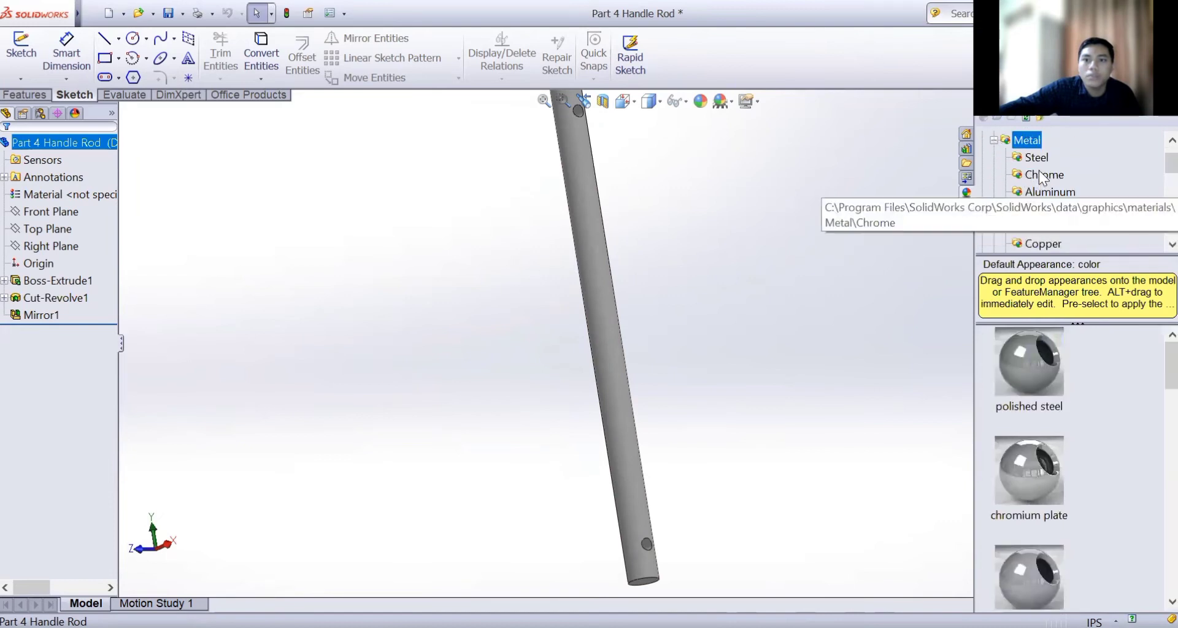
pyautogui.click(1042, 176)
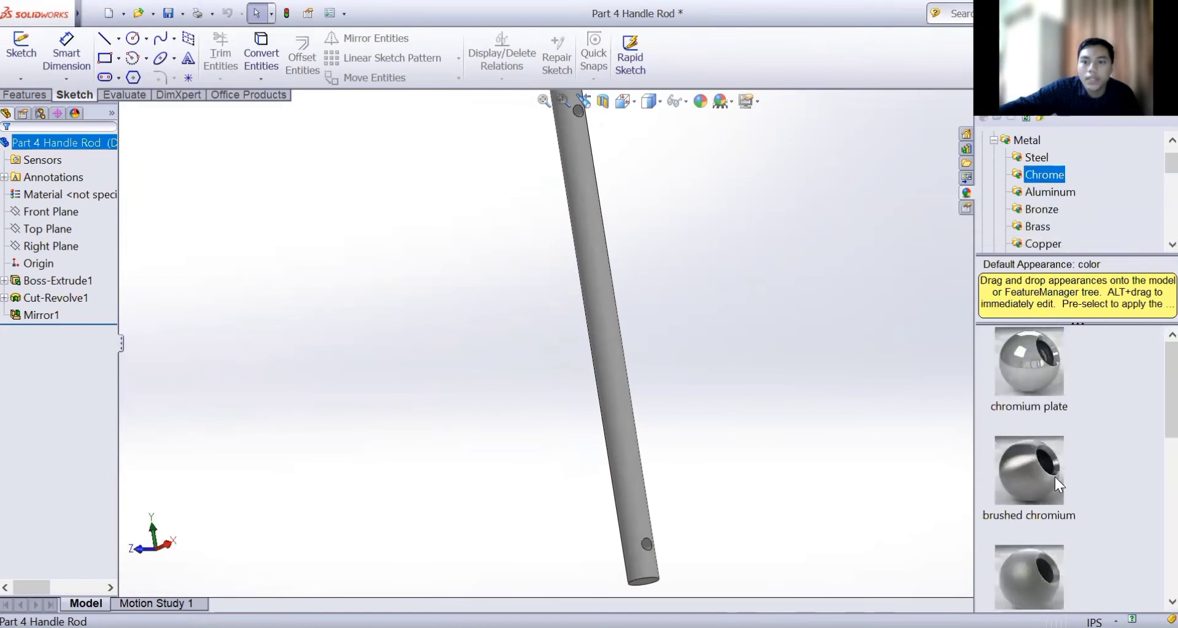
pyautogui.click(1041, 479)
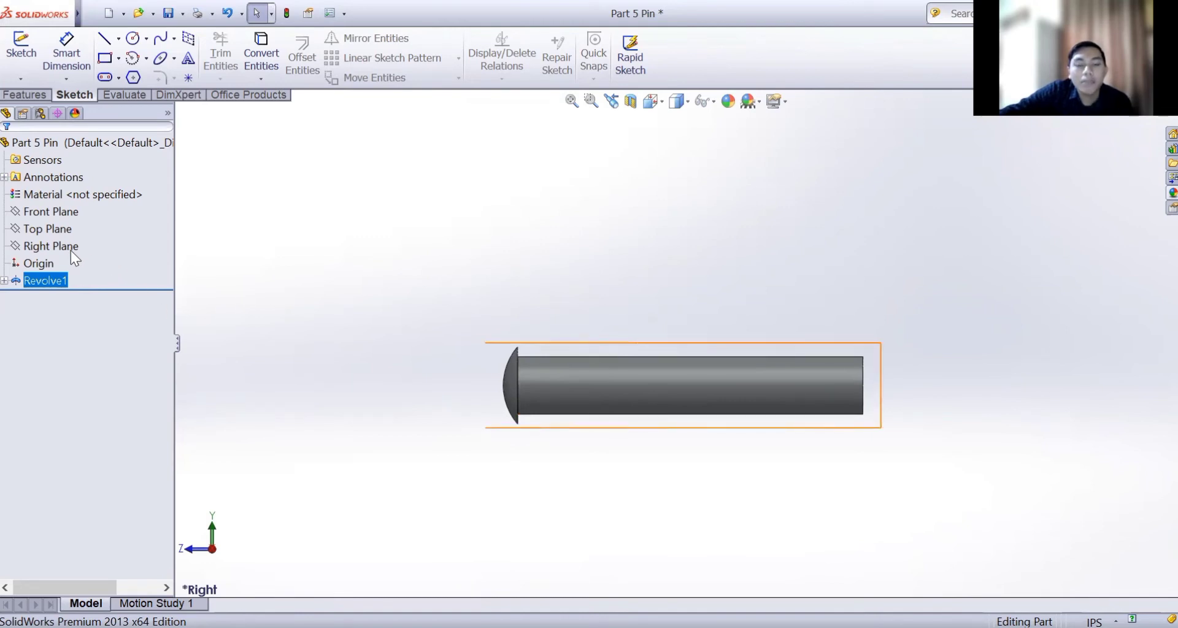
# - Examine the Revolve1 definition of the pin, including its axis, angle and profile dimensions, and close it unchanged
pyautogui.keyDown('ctrl'); pyautogui.click(51, 246); pyautogui.keyUp('ctrl')
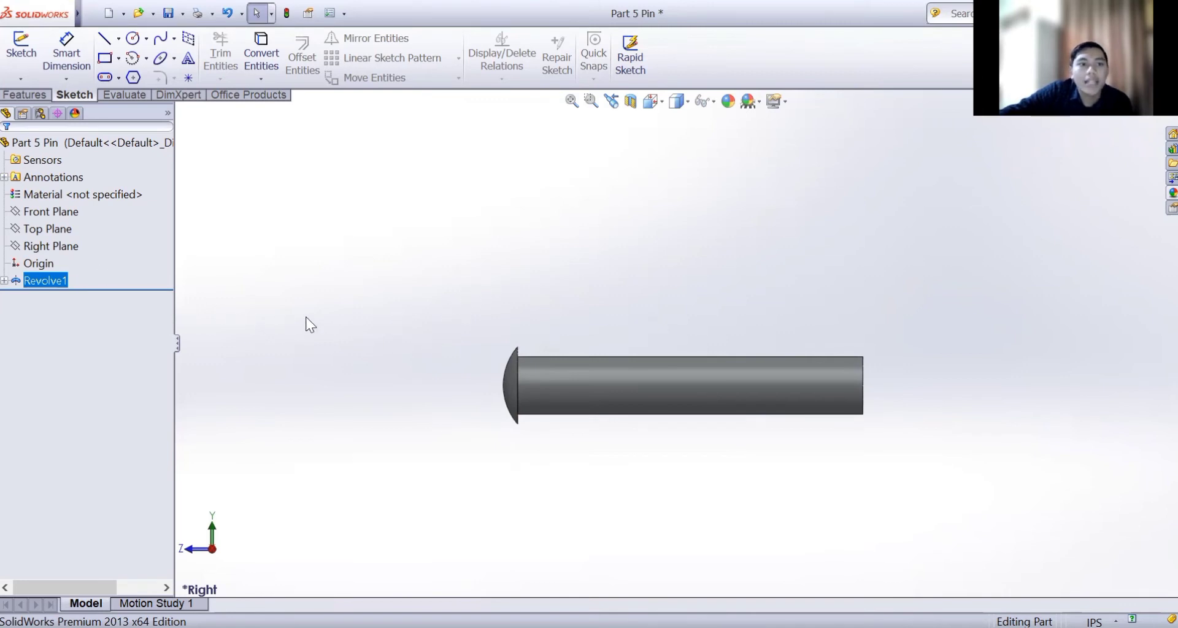
pyautogui.doubleClick(59, 284)
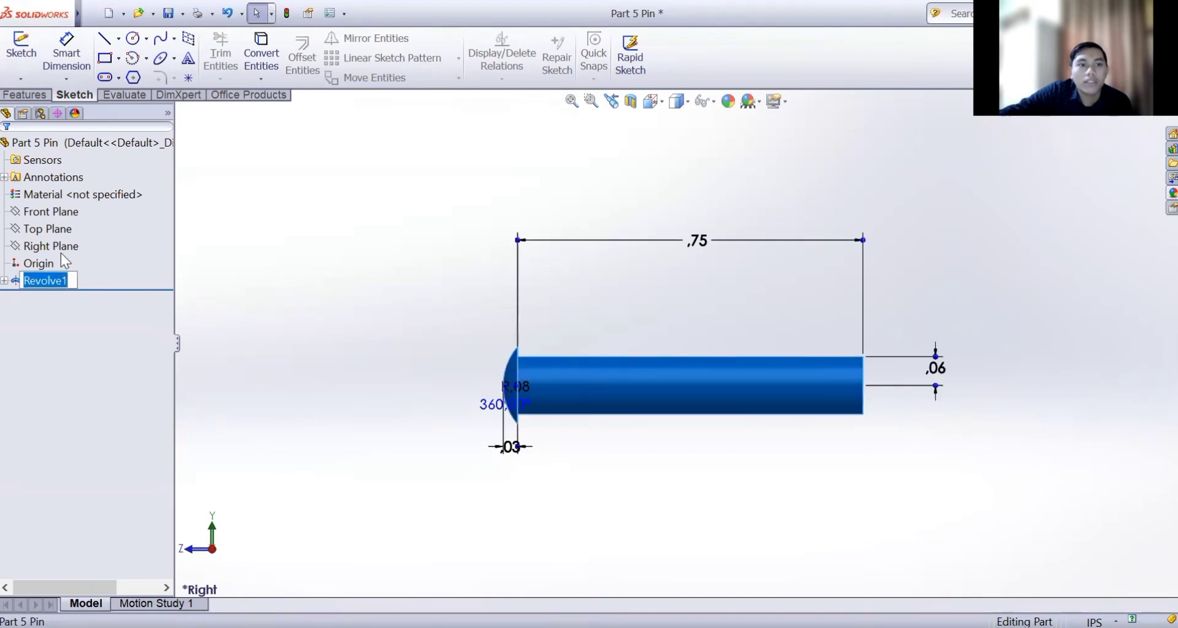
pyautogui.click(58, 280)
pyautogui.click(90, 279)
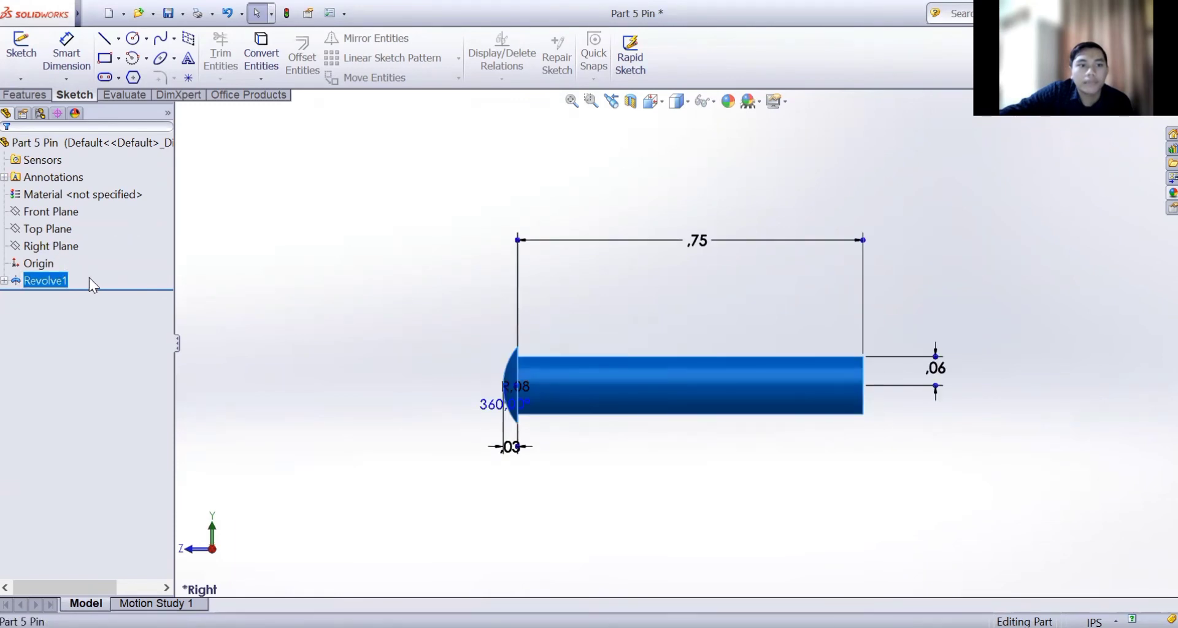
pyautogui.rightClick(58, 283)
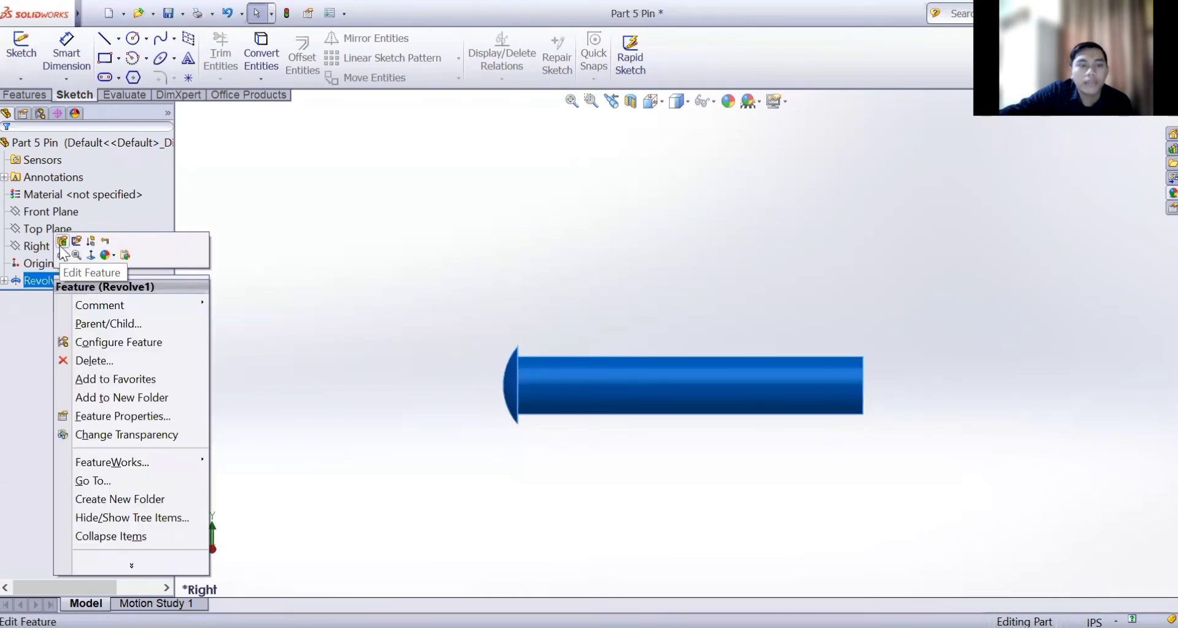
pyautogui.click(62, 243)
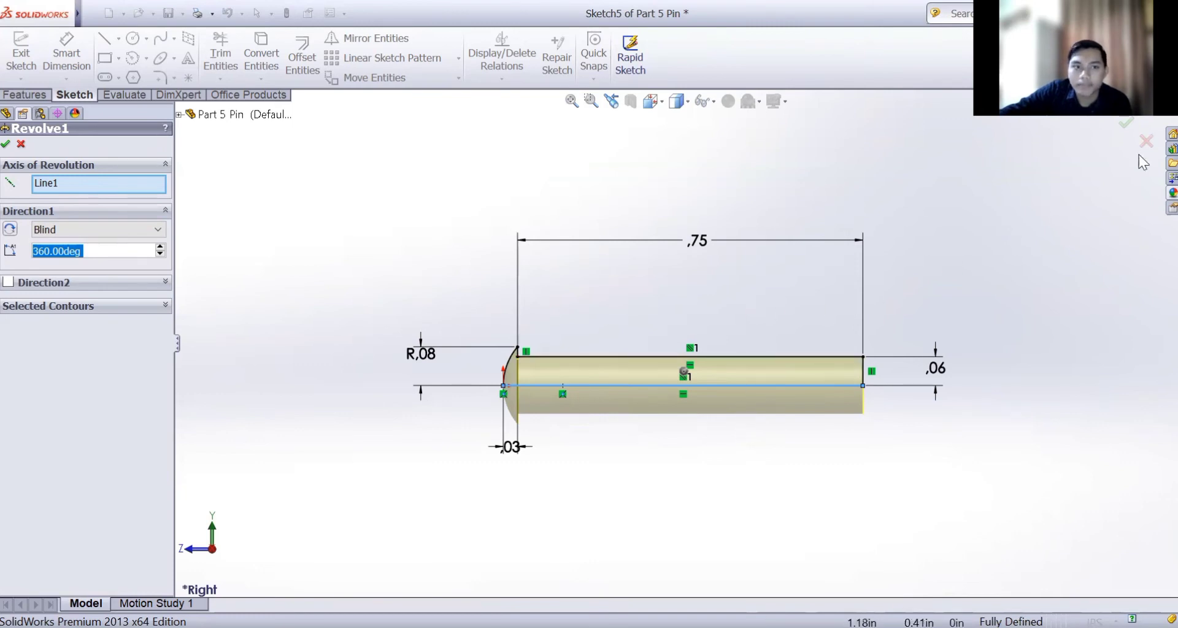
pyautogui.click(1126, 123)
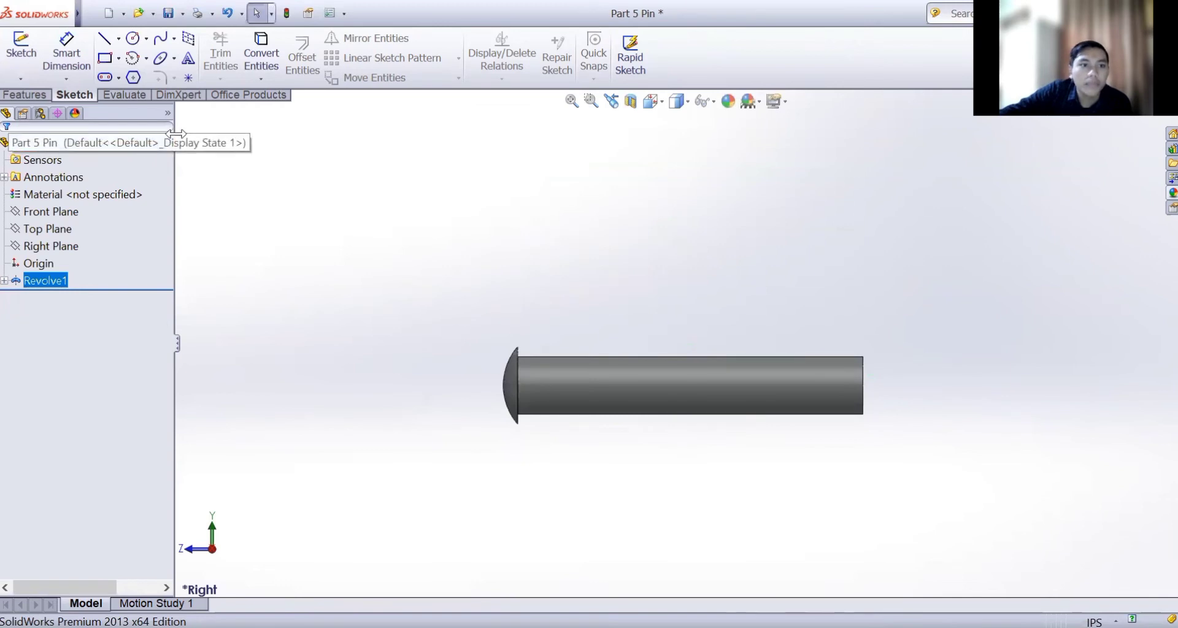
# - Apply the chromium plate appearance from the Metal > Chrome library to the whole pin part
pyautogui.click(157, 145)
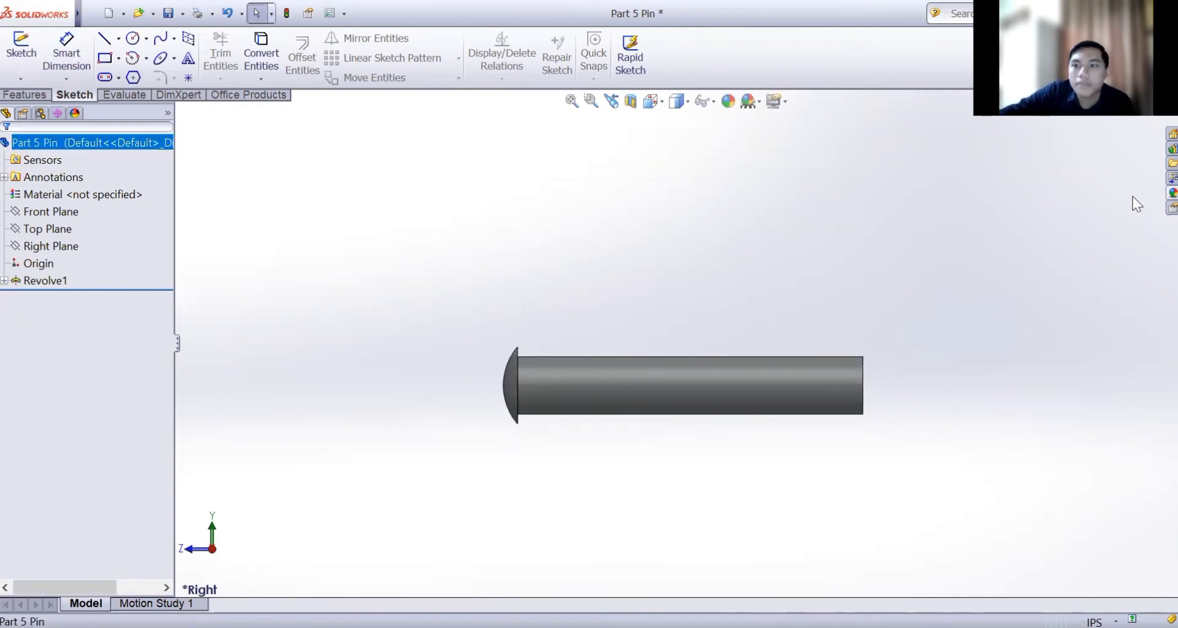
pyautogui.click(1172, 193)
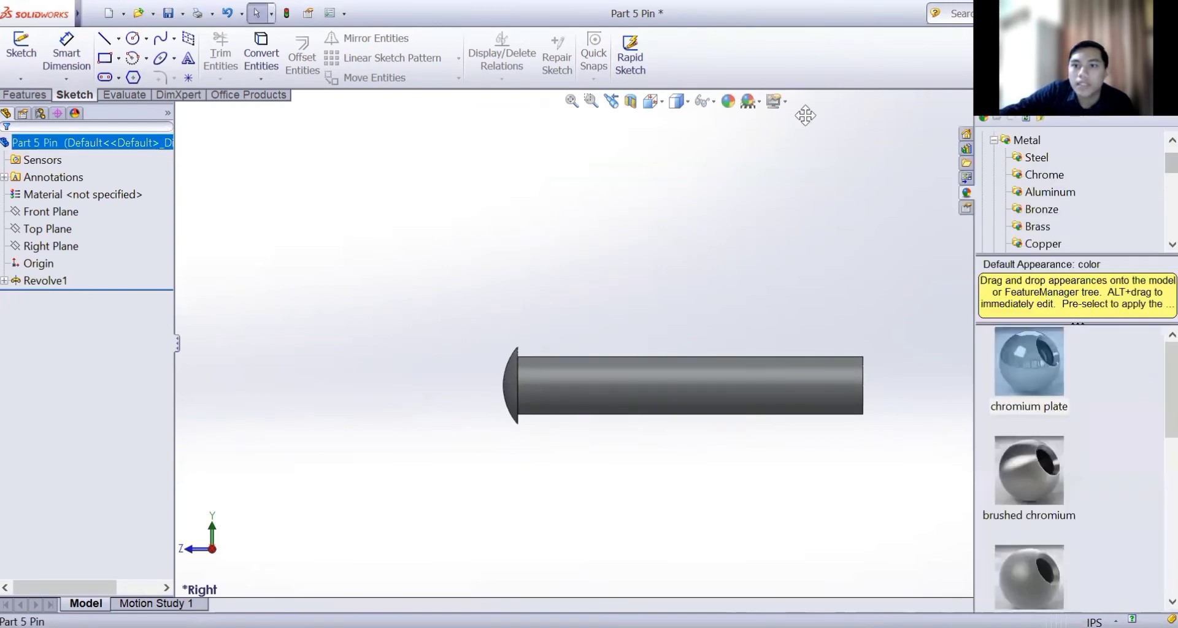
pyautogui.click(1044, 174)
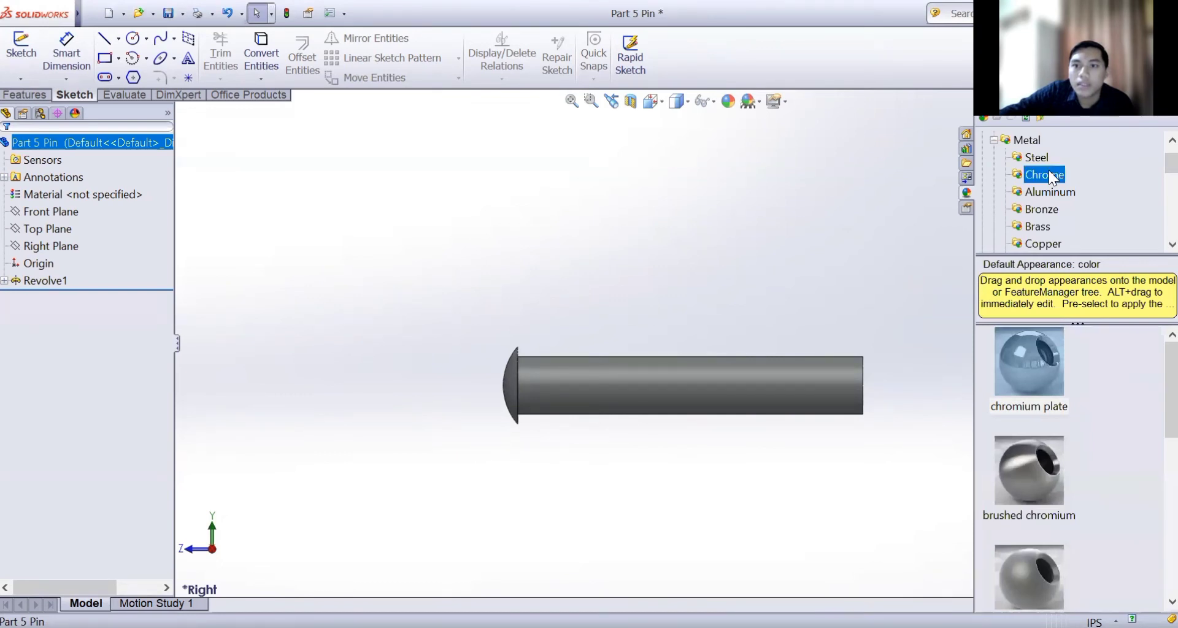
pyautogui.click(1045, 381)
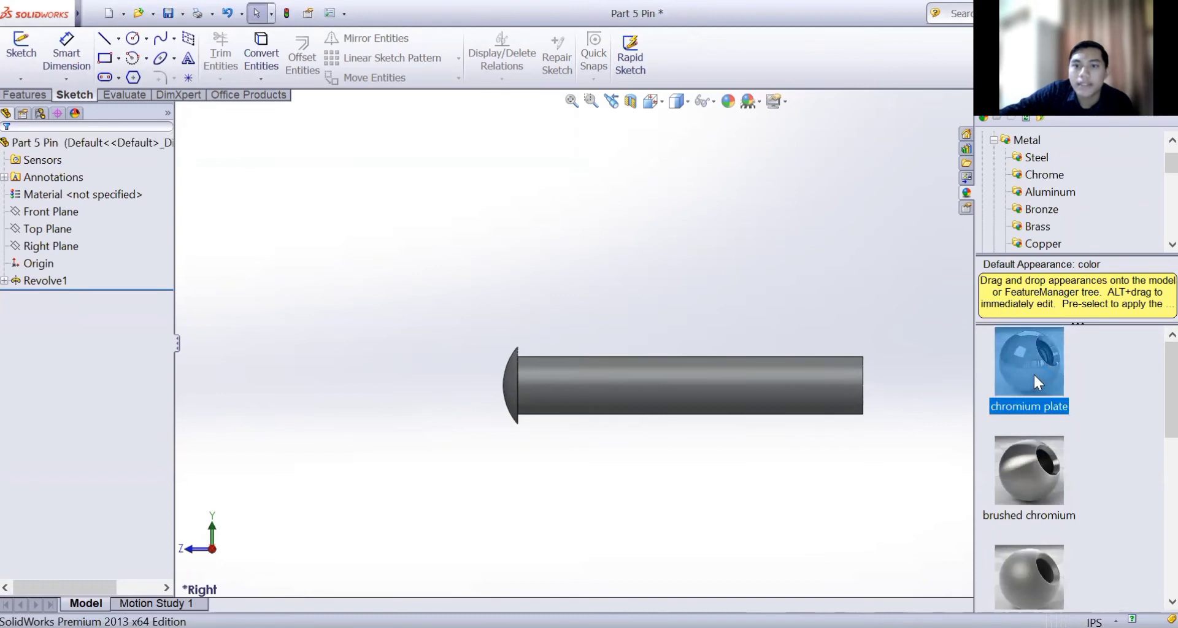
pyautogui.moveTo(641, 279); pyautogui.dragTo(631, 336, button='middle')
pyautogui.moveTo(575, 235); pyautogui.dragTo(452, 197, button='middle')
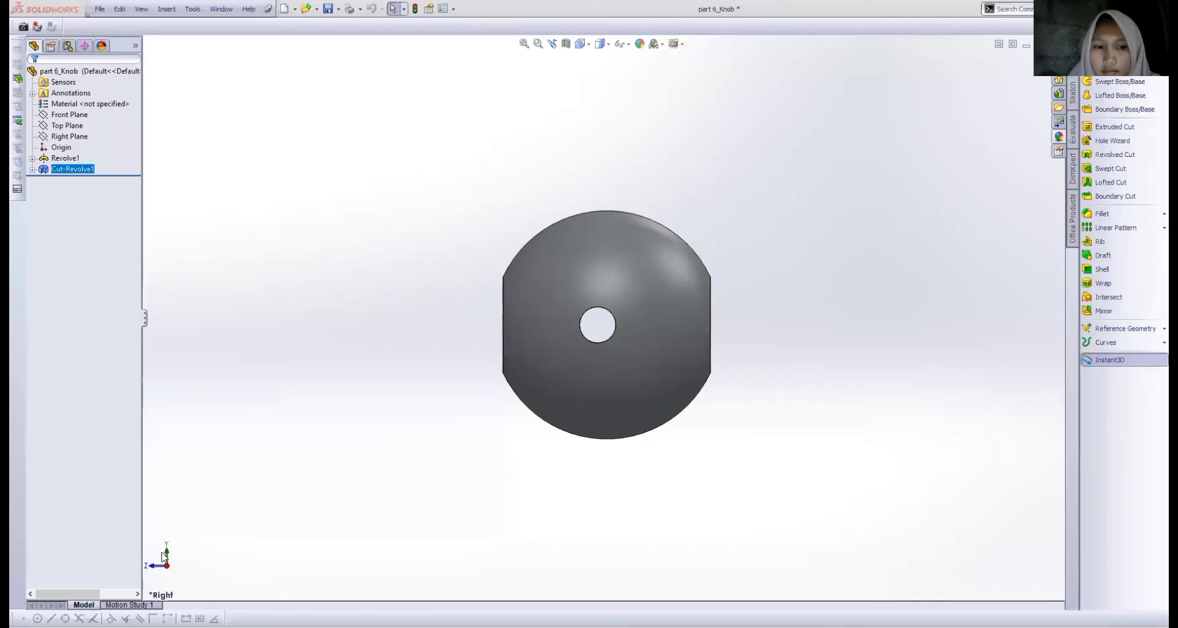
# - Examine the knob's Revolve1 definition, including its axis, angle and profile radii, and close it without changes
pyautogui.click(159, 566)
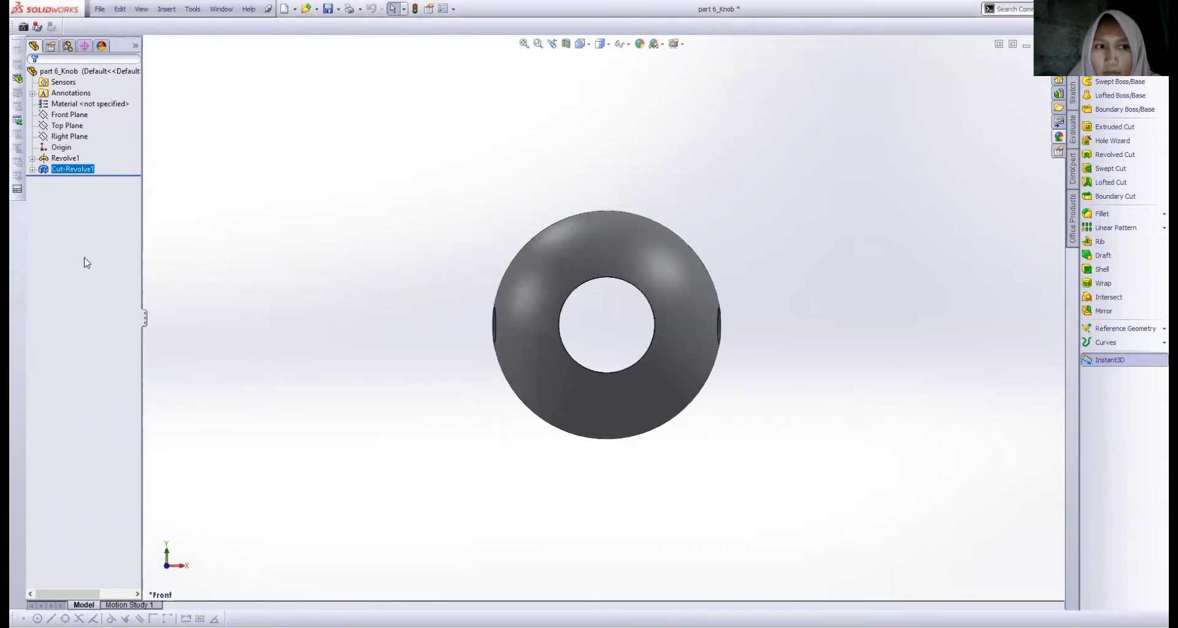
pyautogui.keyDown('ctrl'); pyautogui.click(53, 158); pyautogui.keyUp('ctrl')
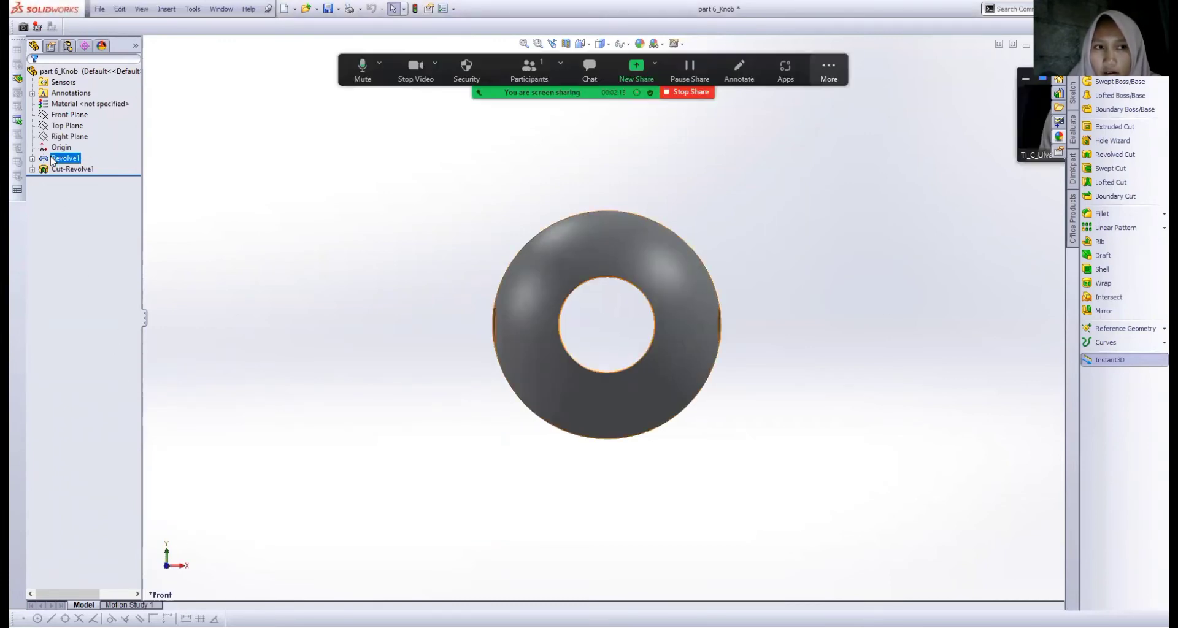
pyautogui.doubleClick(55, 159)
pyautogui.click(60, 129)
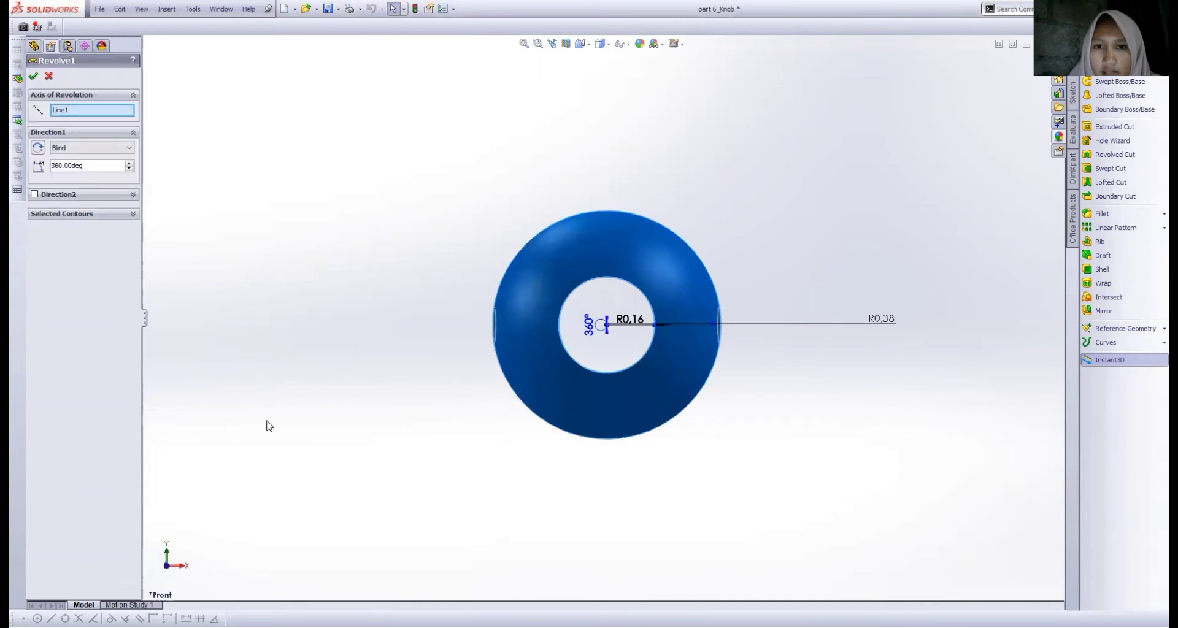
pyautogui.click(166, 555)
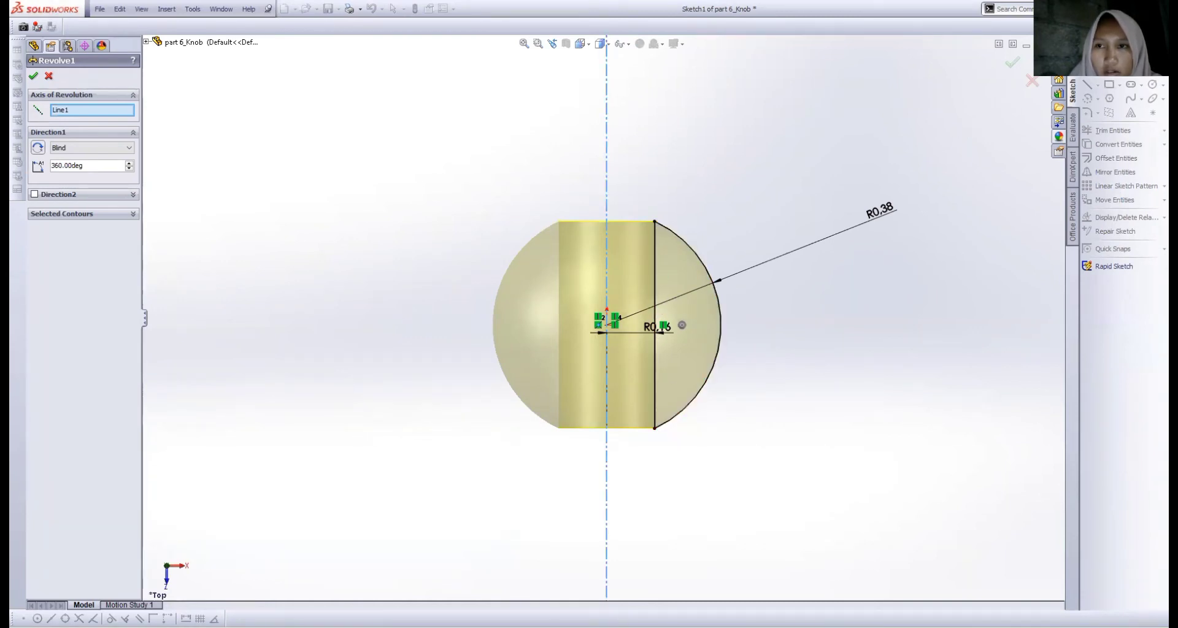
pyautogui.click(1073, 58)
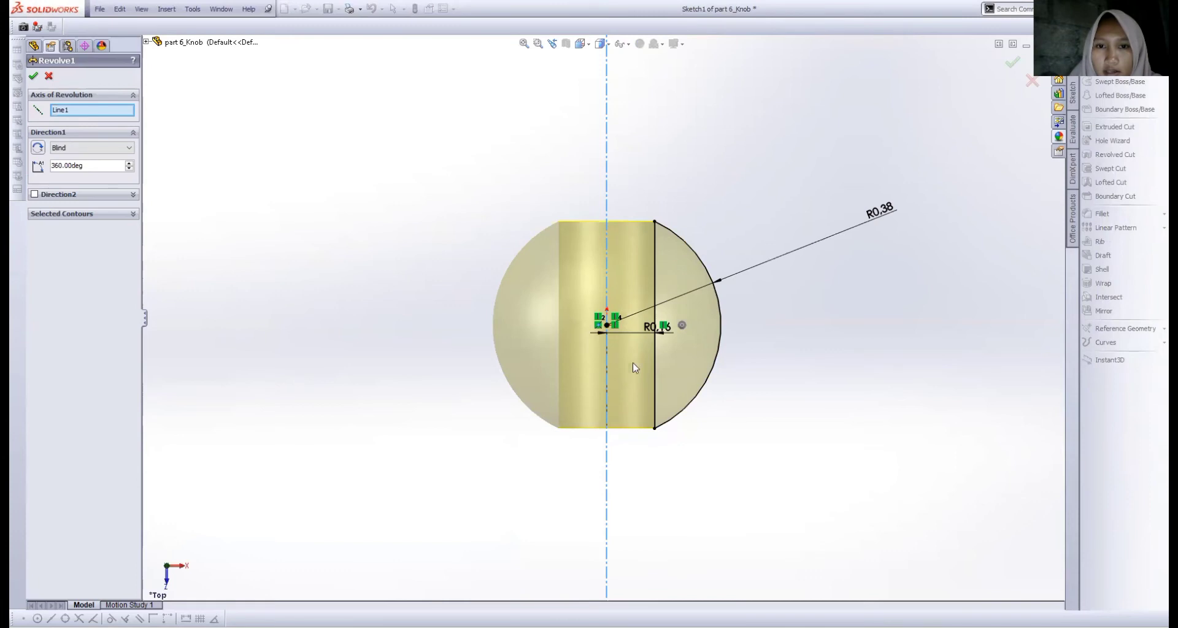
pyautogui.click(50, 76)
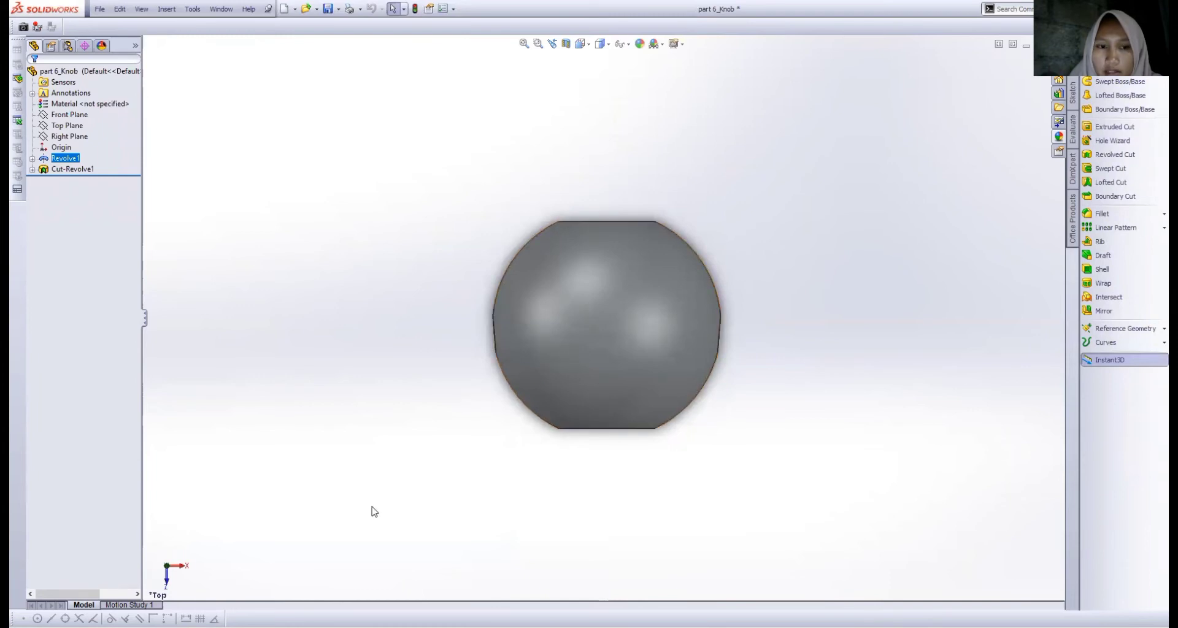
# - Examine the knob's Cut-Revolve1 cross hole from the front, top and right, including its axis, angle and sketch dimension, then close it
pyautogui.click(178, 571)
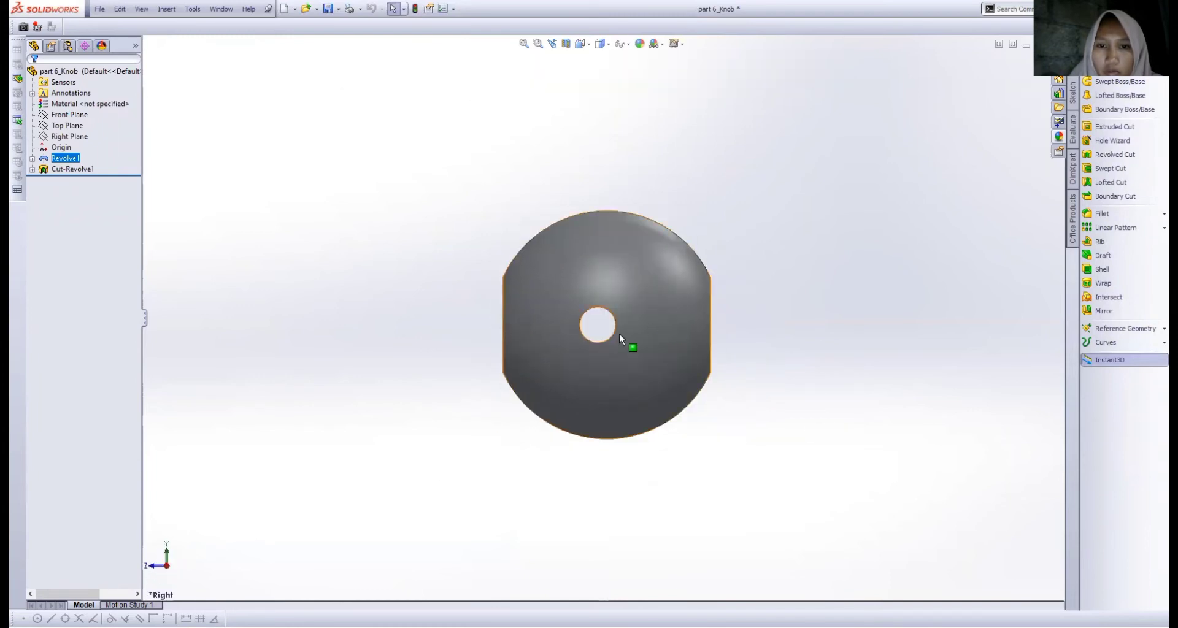
pyautogui.click(76, 169)
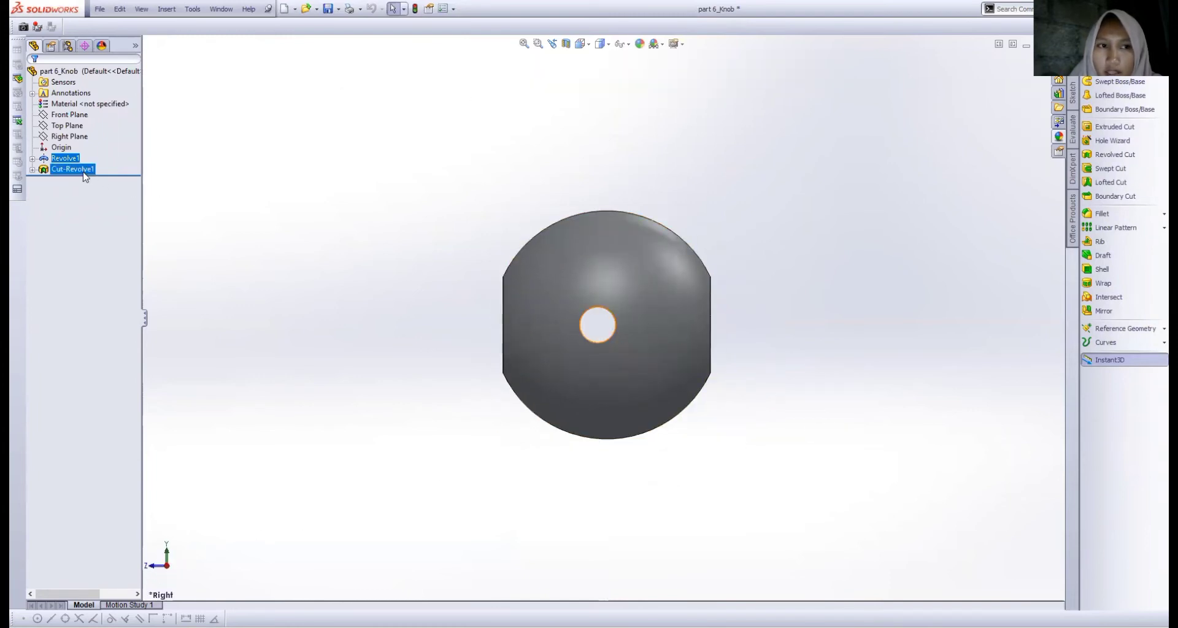
pyautogui.click(92, 140)
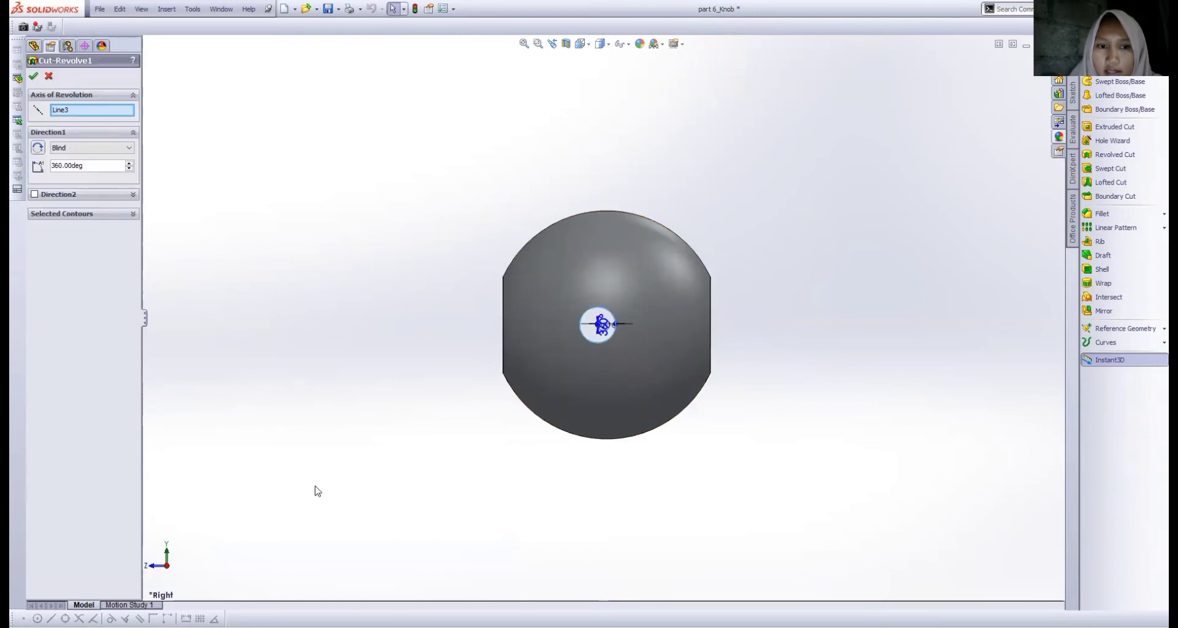
pyautogui.click(159, 570)
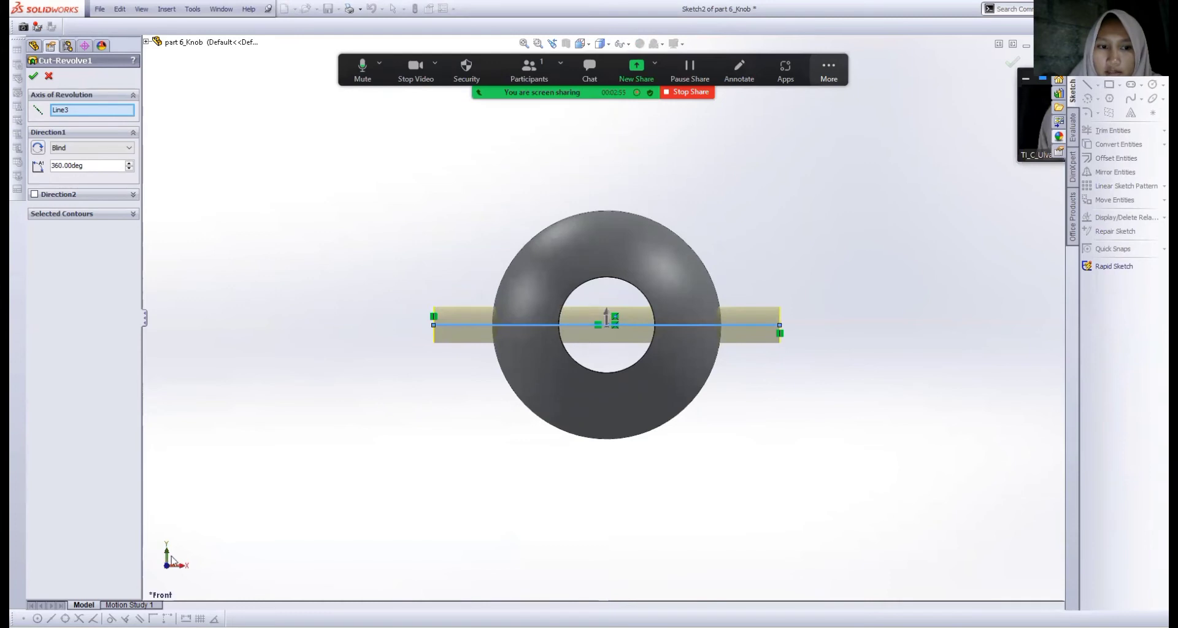
pyautogui.click(165, 554)
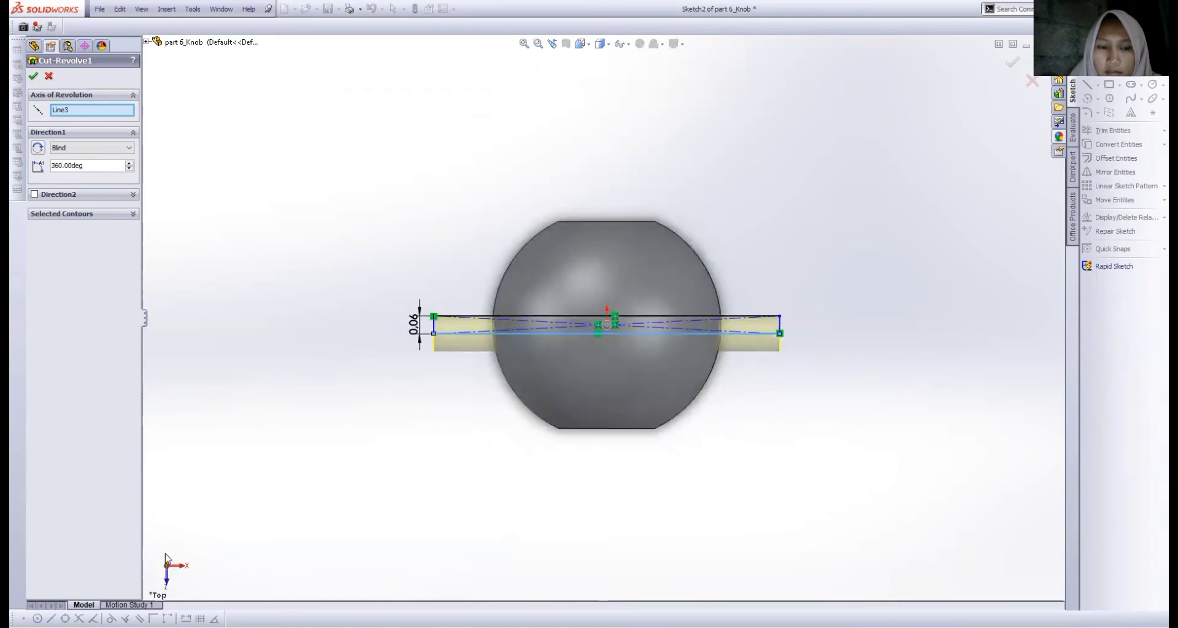
pyautogui.click(176, 568)
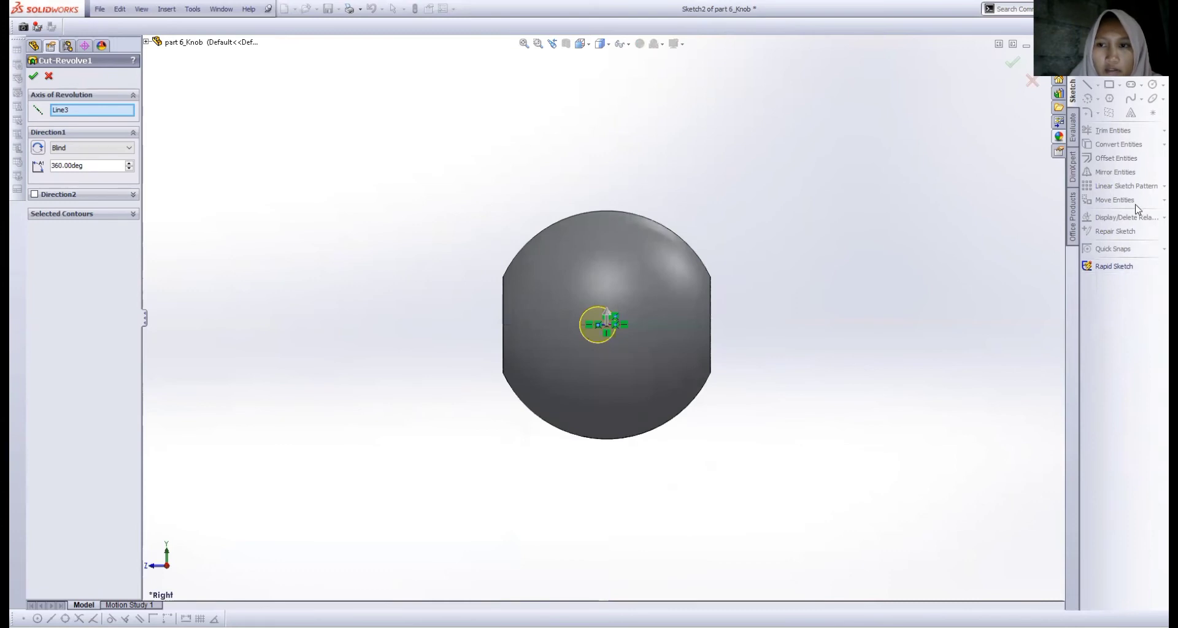
pyautogui.click(161, 568)
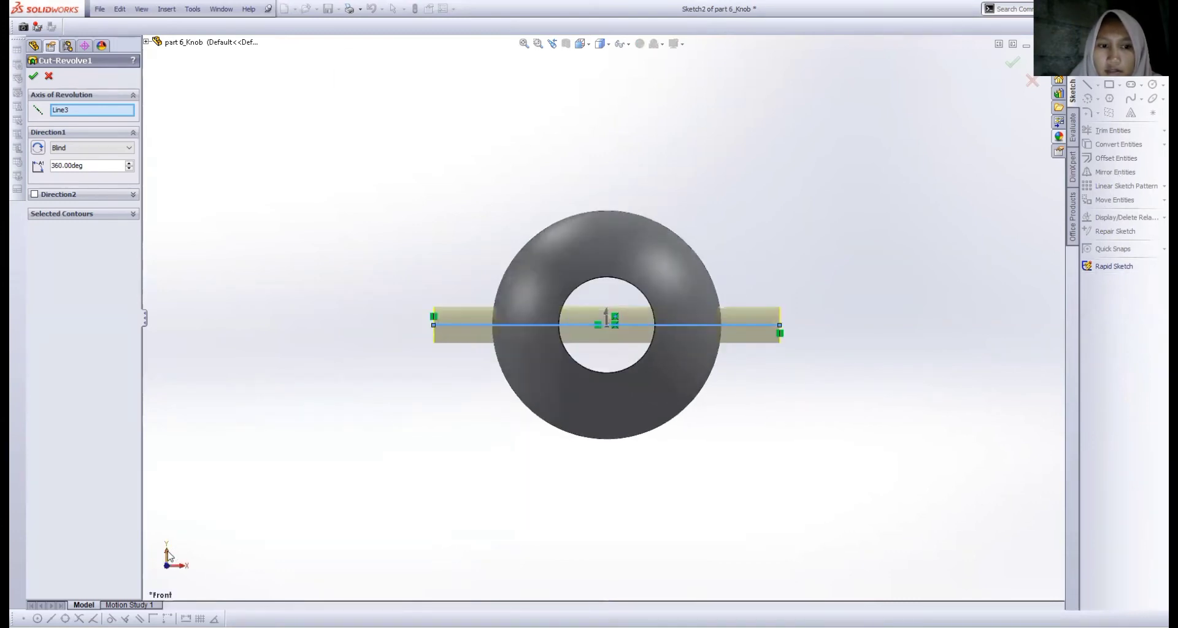
pyautogui.click(167, 553)
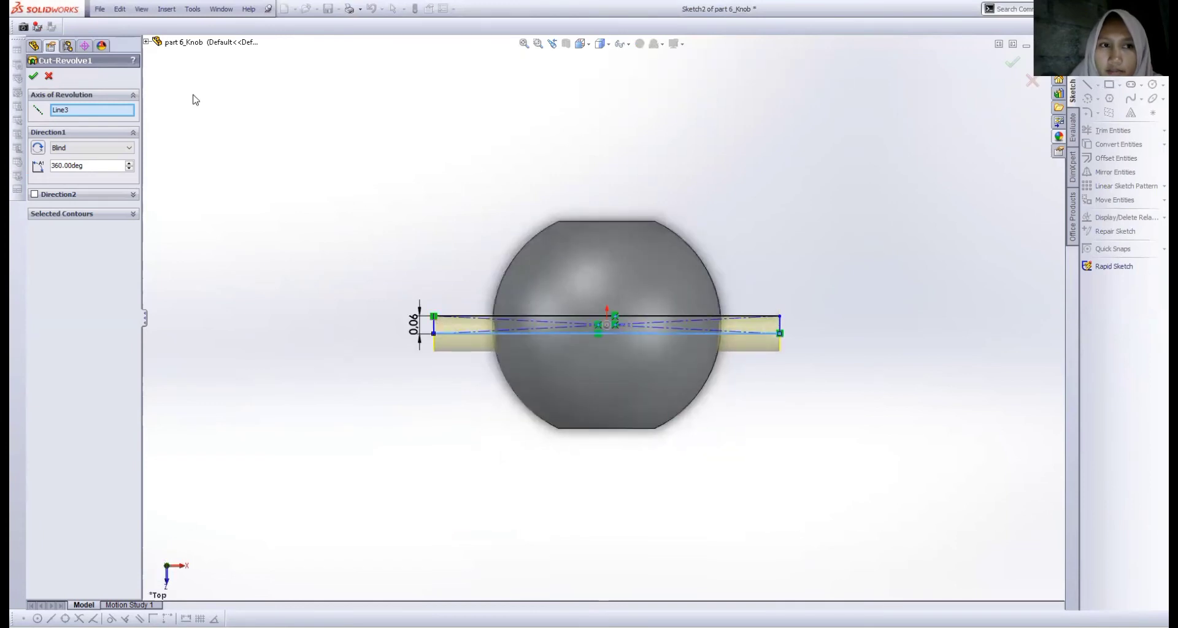
pyautogui.click(183, 567)
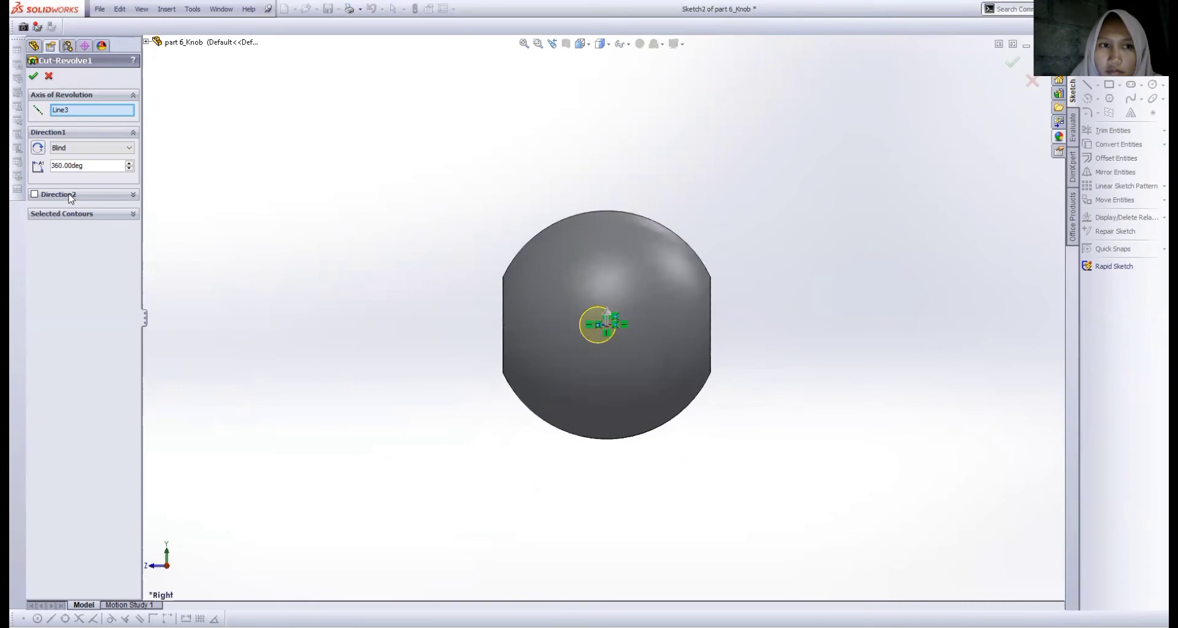
pyautogui.click(34, 76)
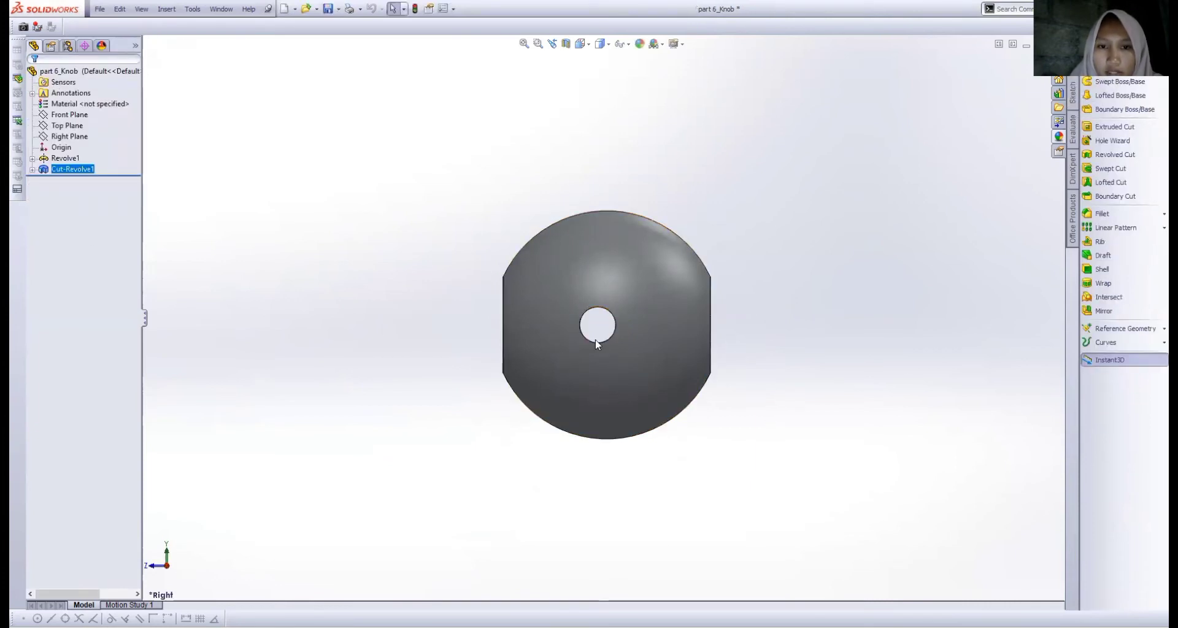
pyautogui.click(154, 565)
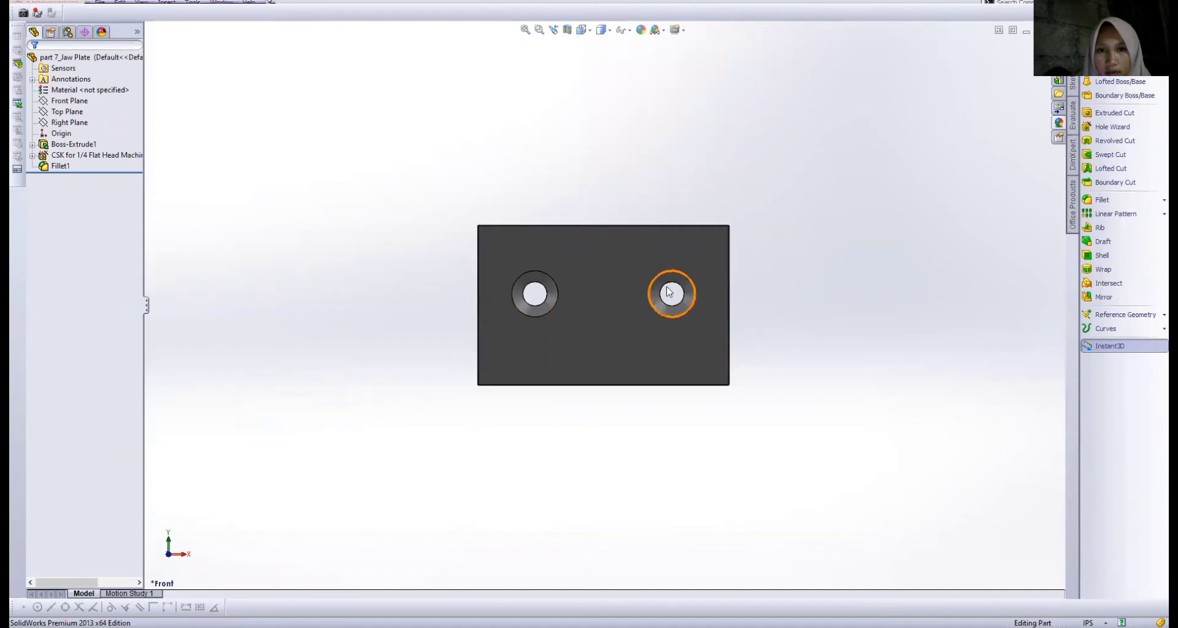
# - Examine the jaw plate's Boss-Extrude1 definition, including the rectangle's dimensions and extrusion depth, and close it without changes
pyautogui.click(73, 144)
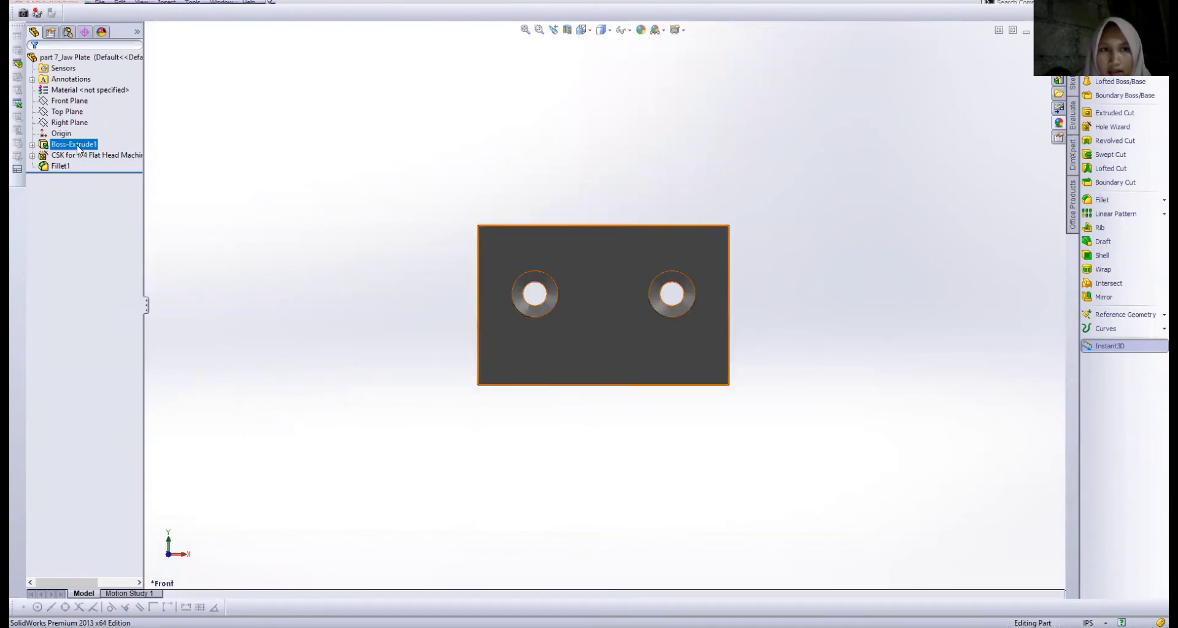
pyautogui.rightClick(92, 145)
pyautogui.click(89, 118)
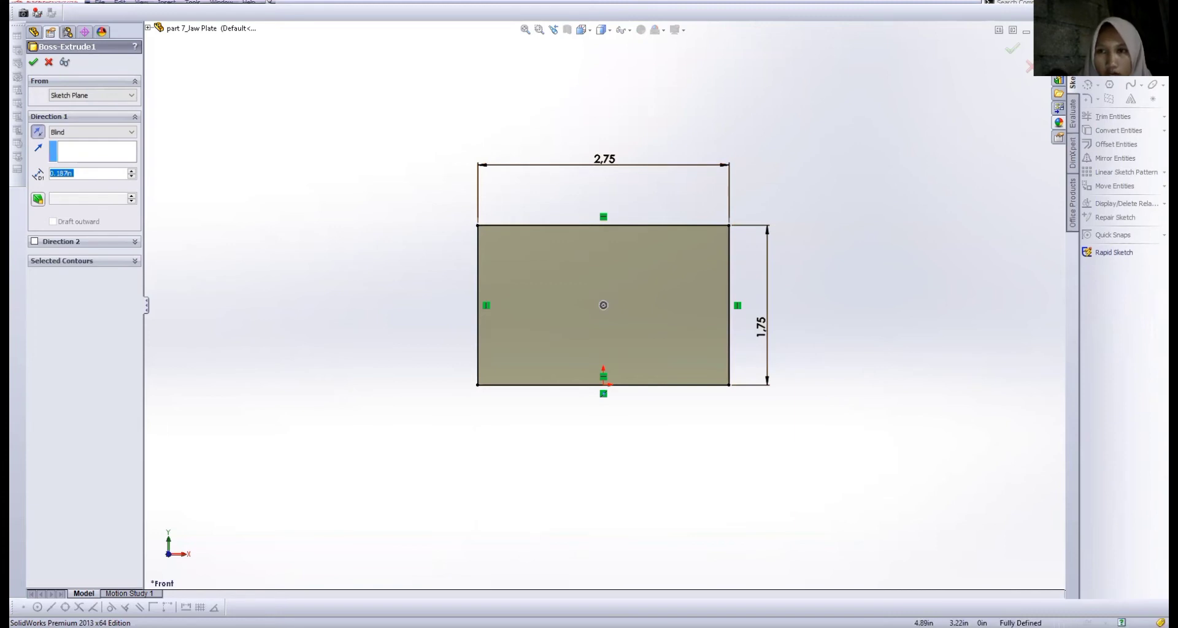
pyautogui.click(1073, 48)
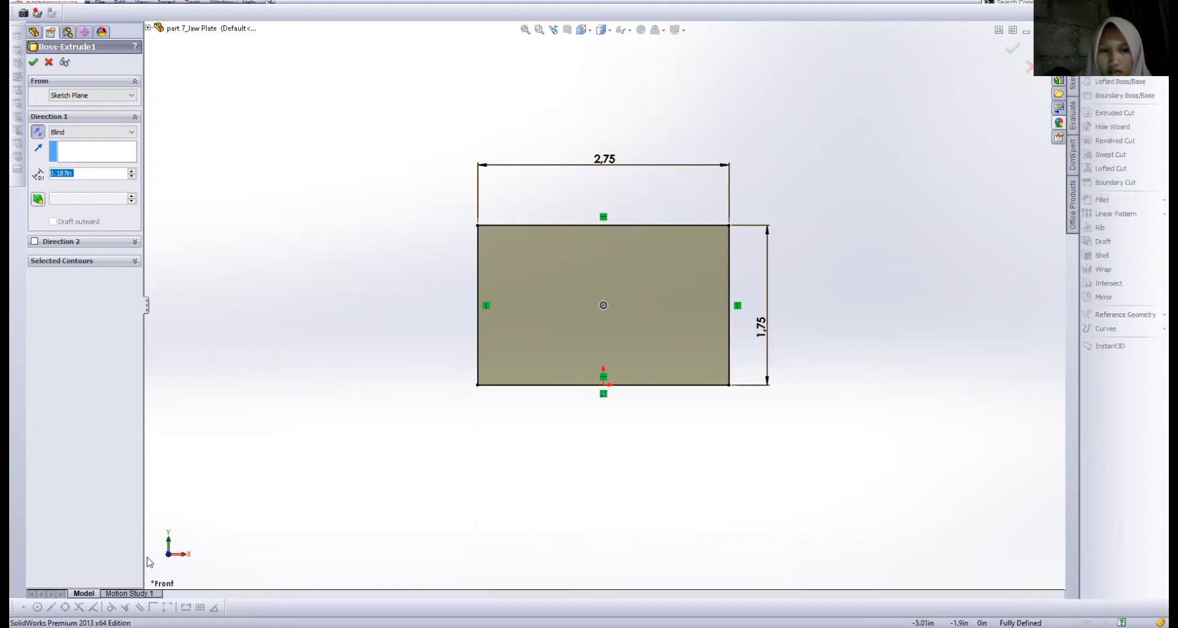
pyautogui.click(186, 555)
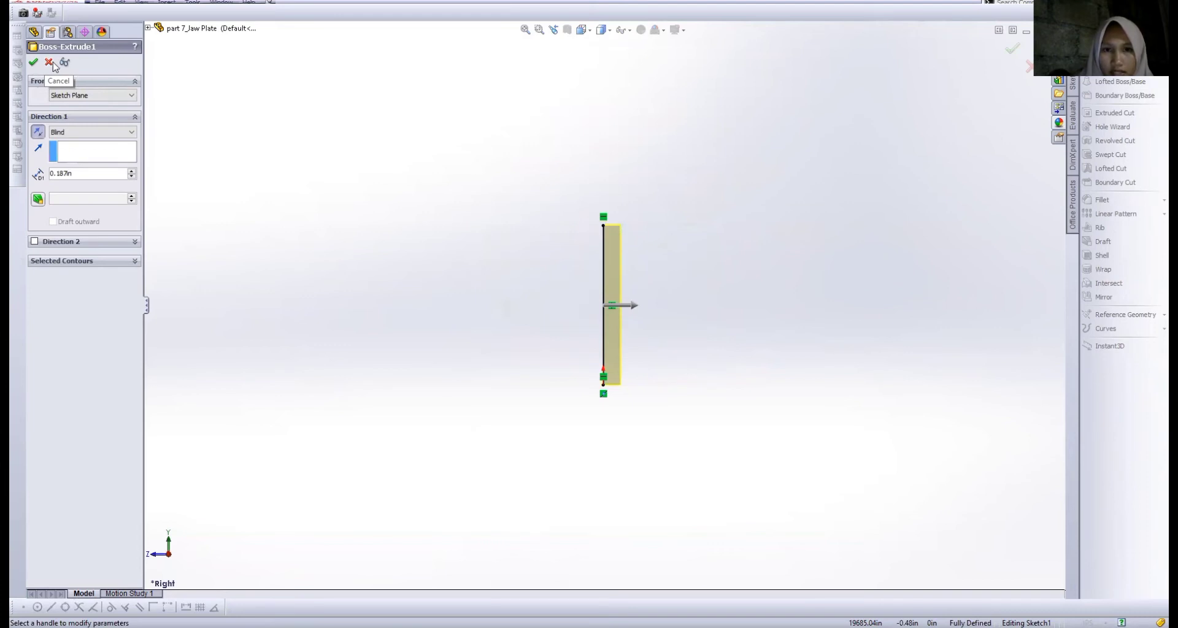
pyautogui.click(52, 65)
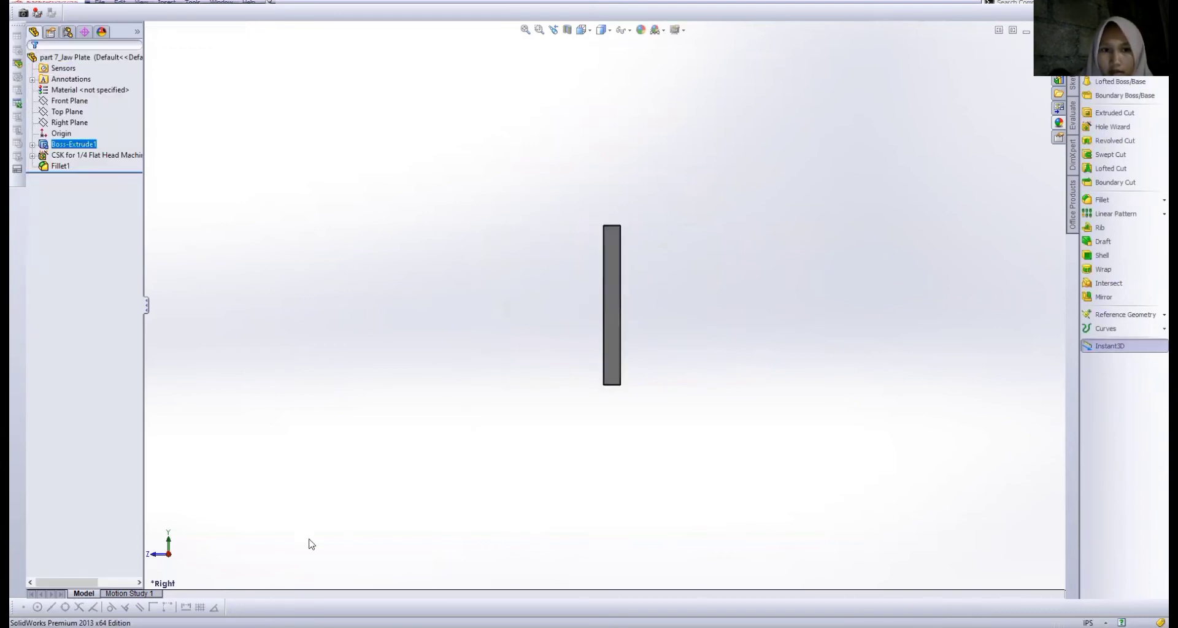
# - Examine the hole type, standard, size and end condition of the jaw plate's two countersunk holes, then close without changes
pyautogui.click(161, 558)
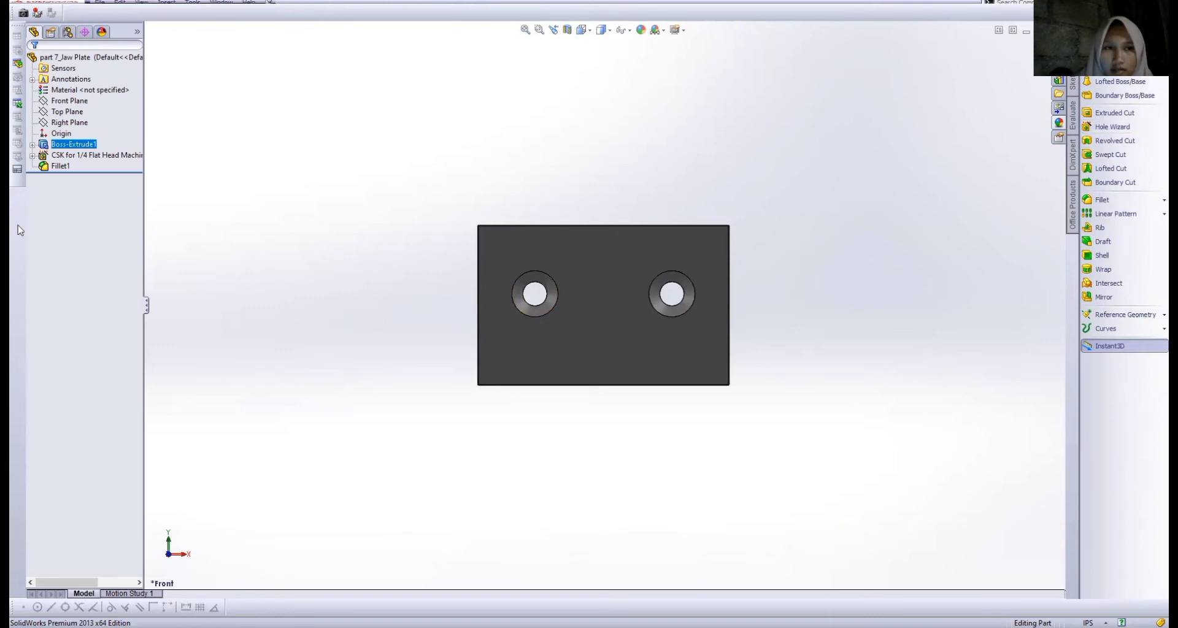
pyautogui.click(90, 155)
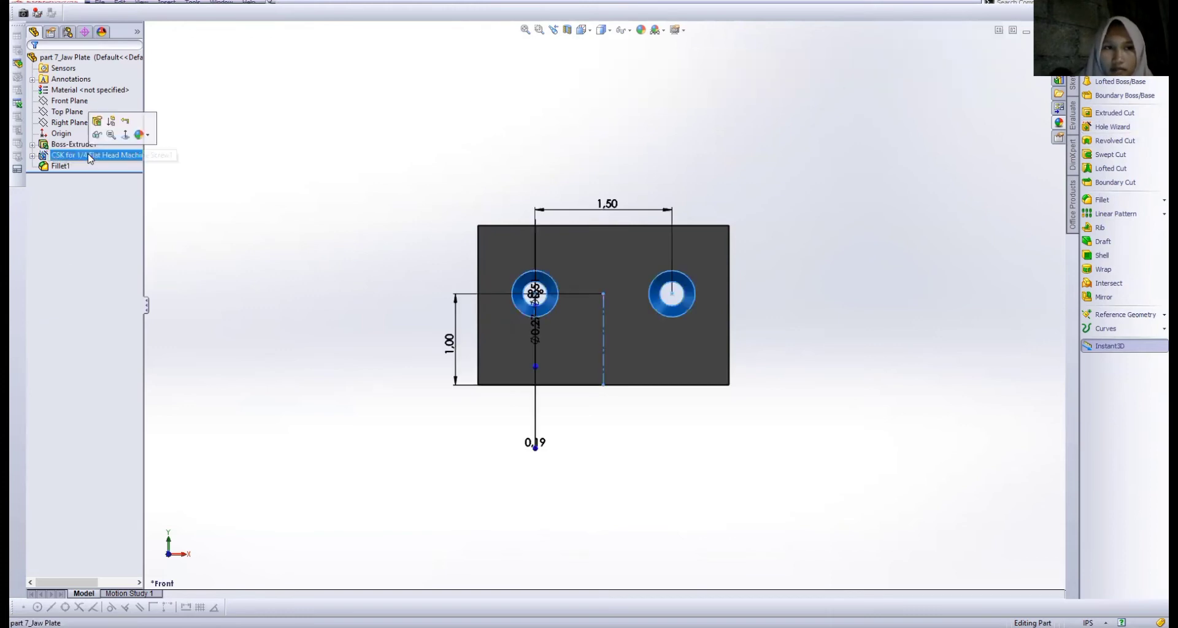
pyautogui.click(103, 122)
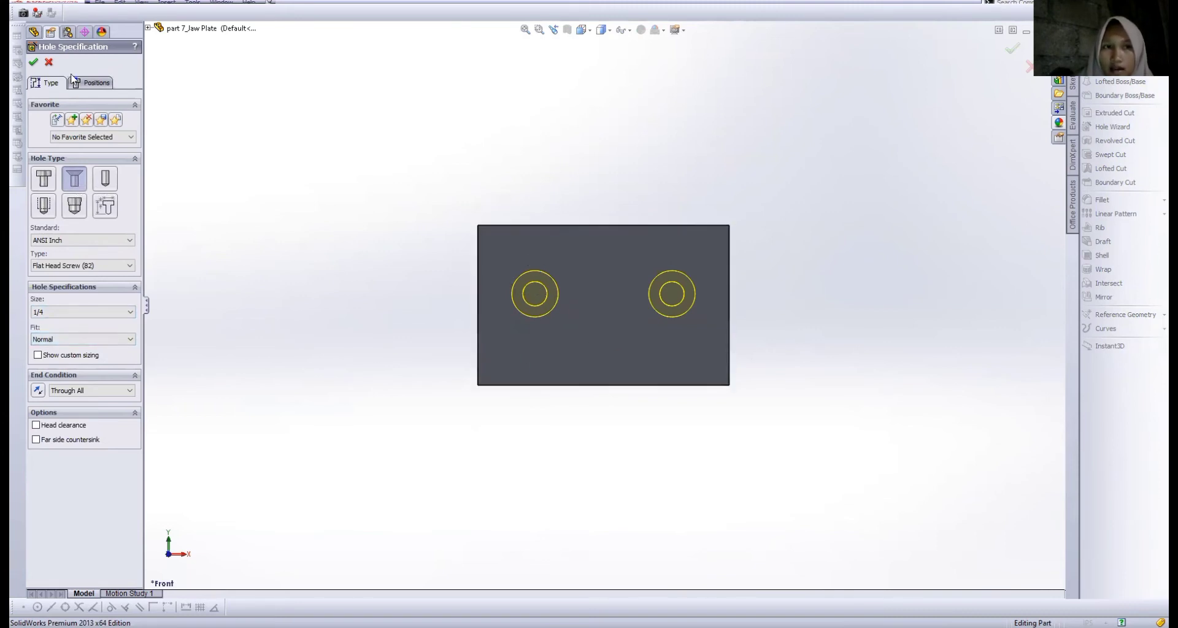
pyautogui.click(49, 63)
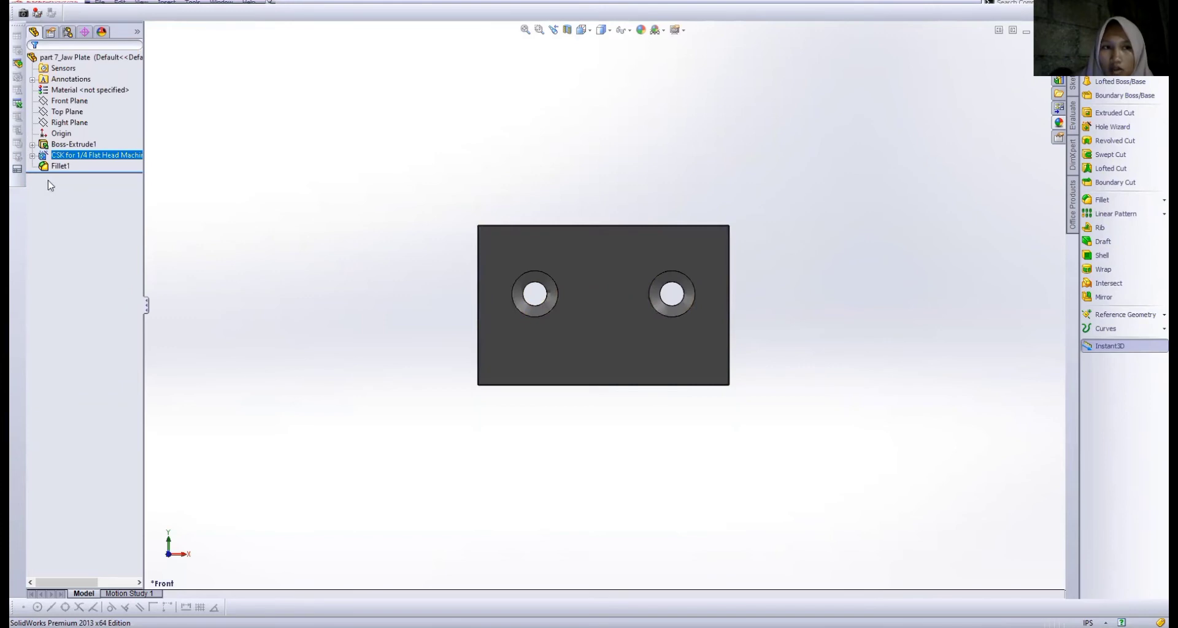
# - Examine the jaw plate's Fillet1 radius and filleted faces from the front, right and top, and close it without changes
pyautogui.click(60, 165)
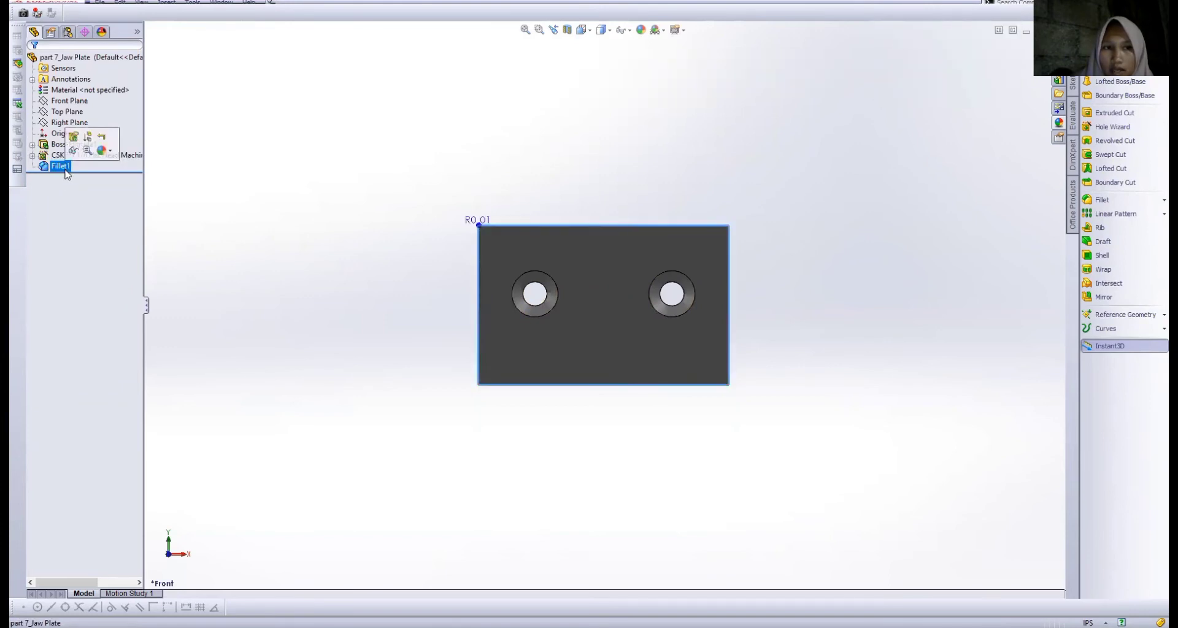
pyautogui.click(73, 137)
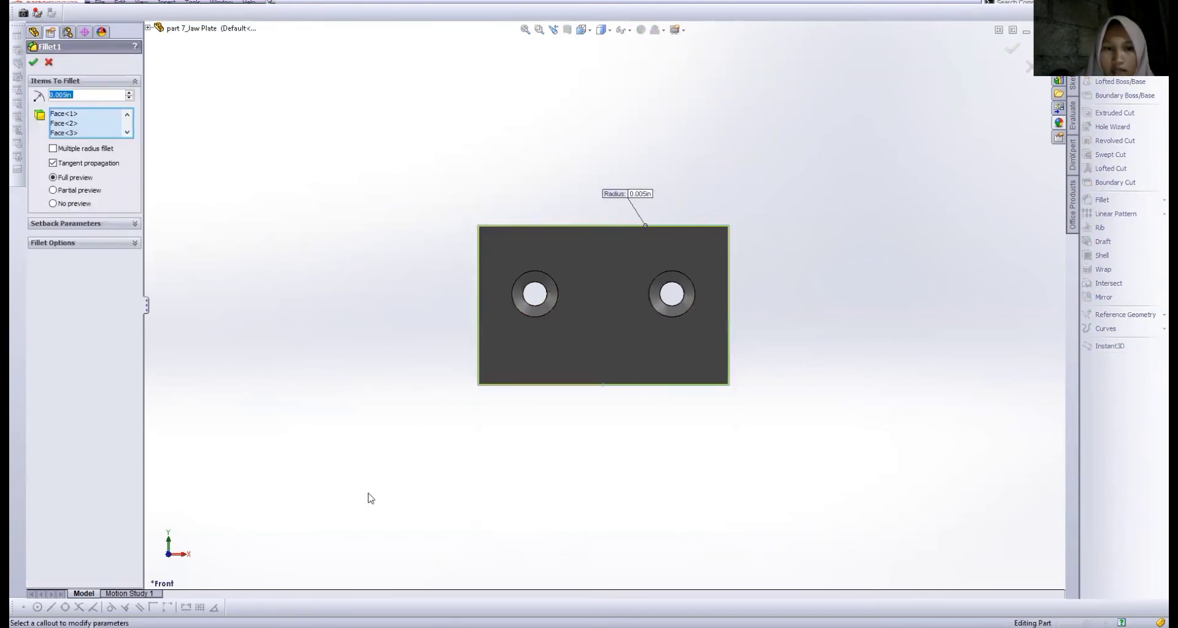
pyautogui.click(184, 556)
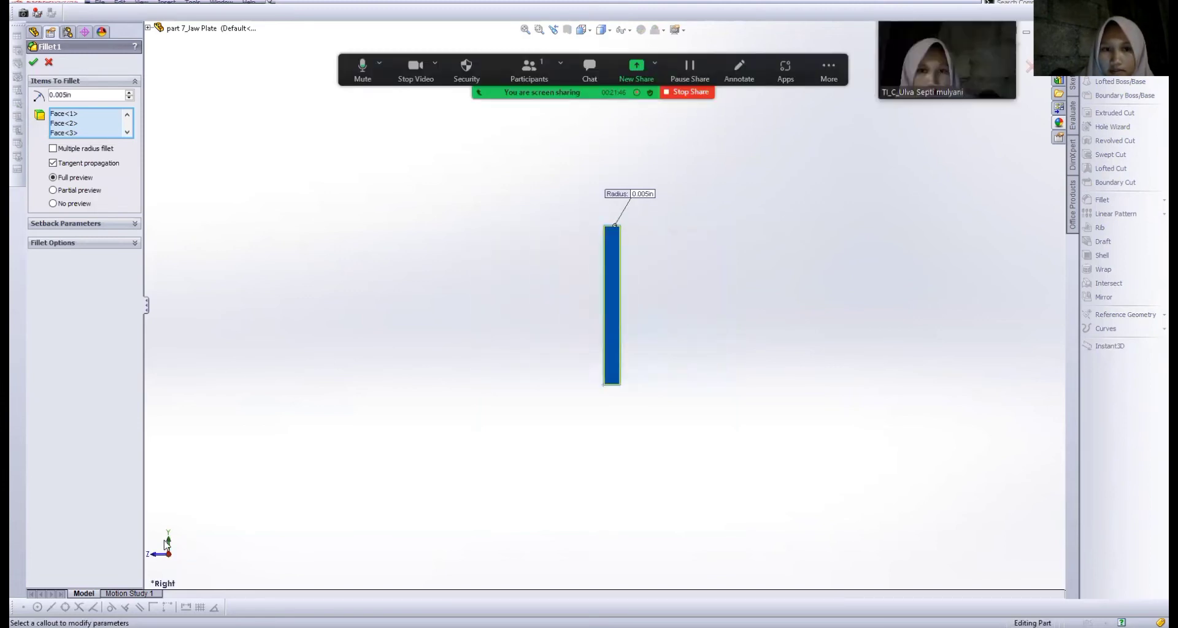
pyautogui.click(171, 545)
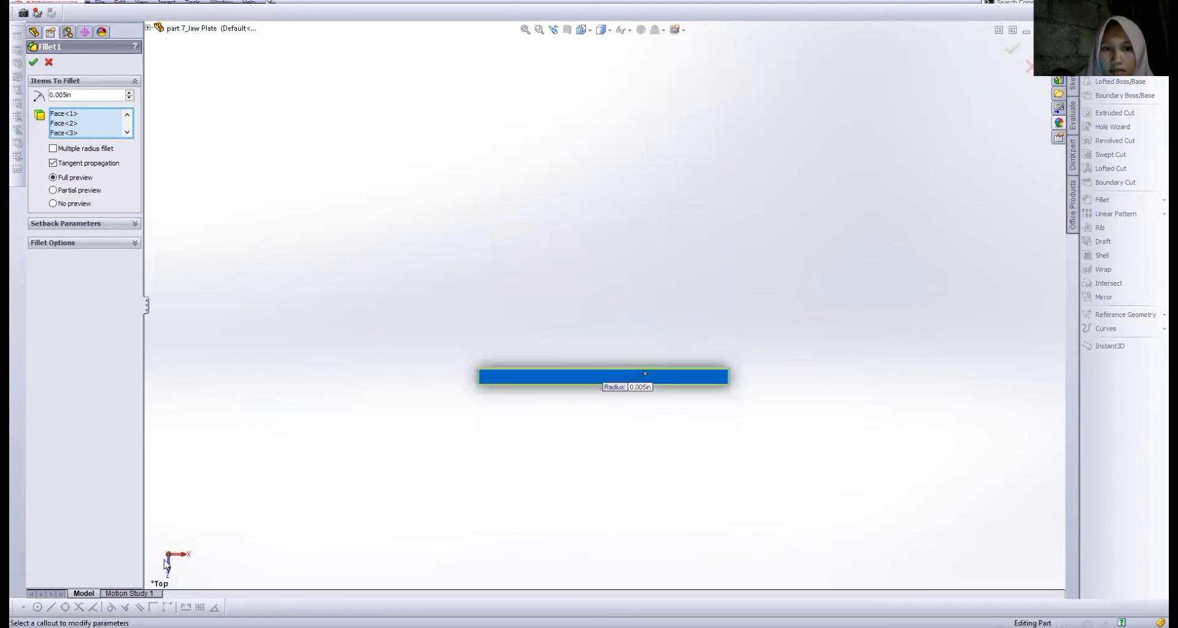
pyautogui.click(169, 564)
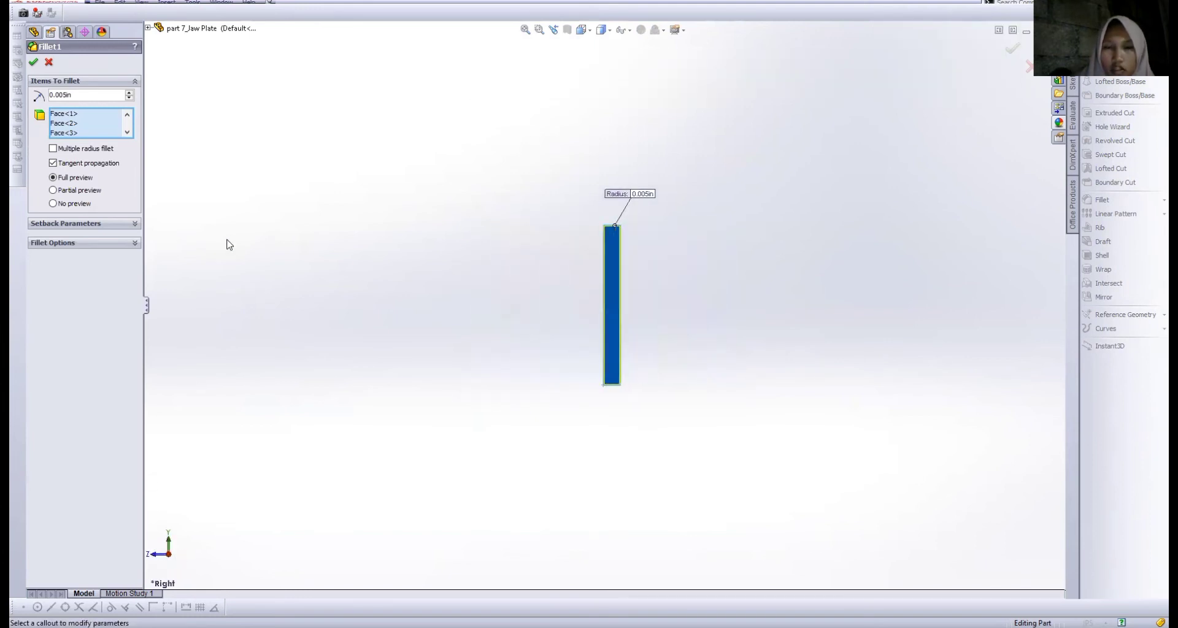
pyautogui.click(49, 64)
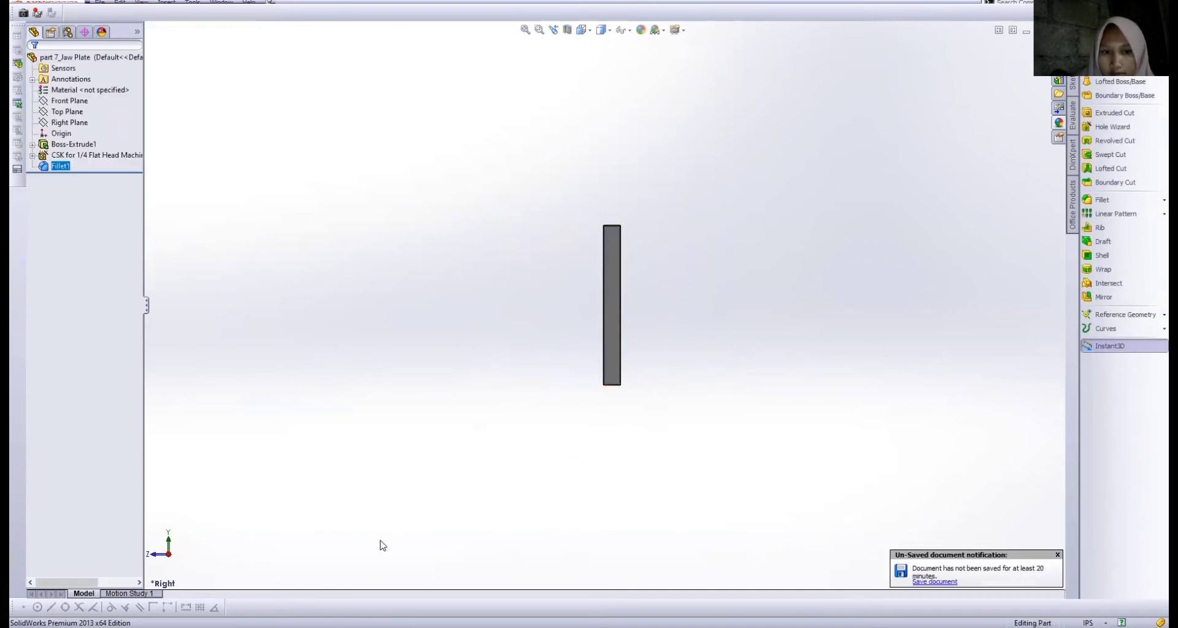
pyautogui.click(150, 554)
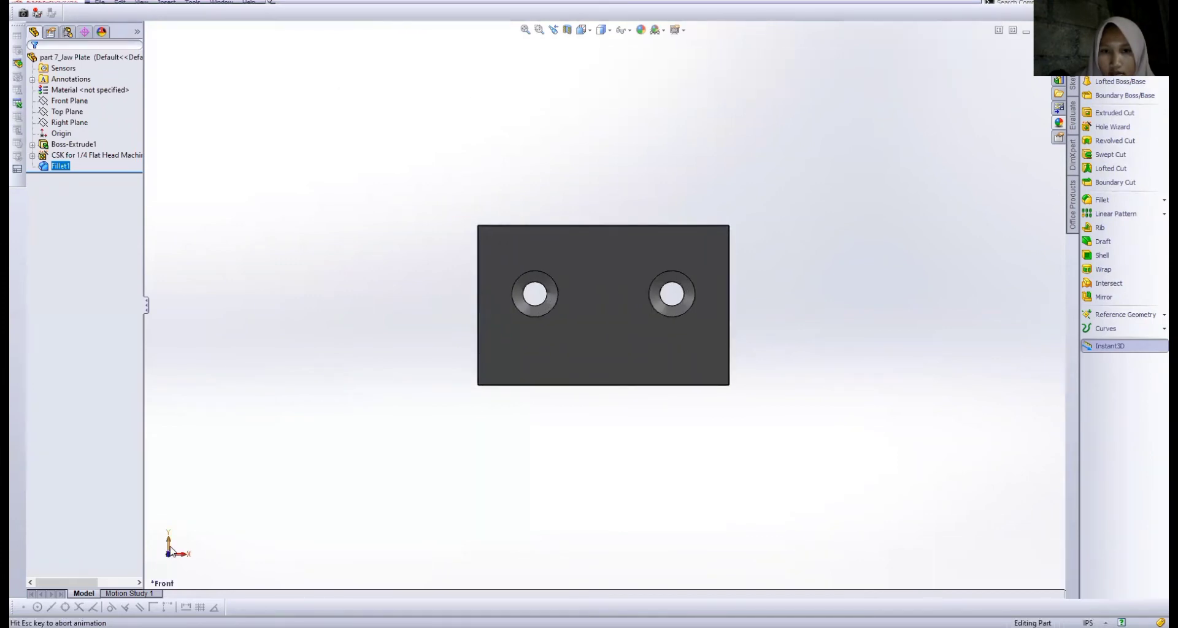
pyautogui.click(171, 551)
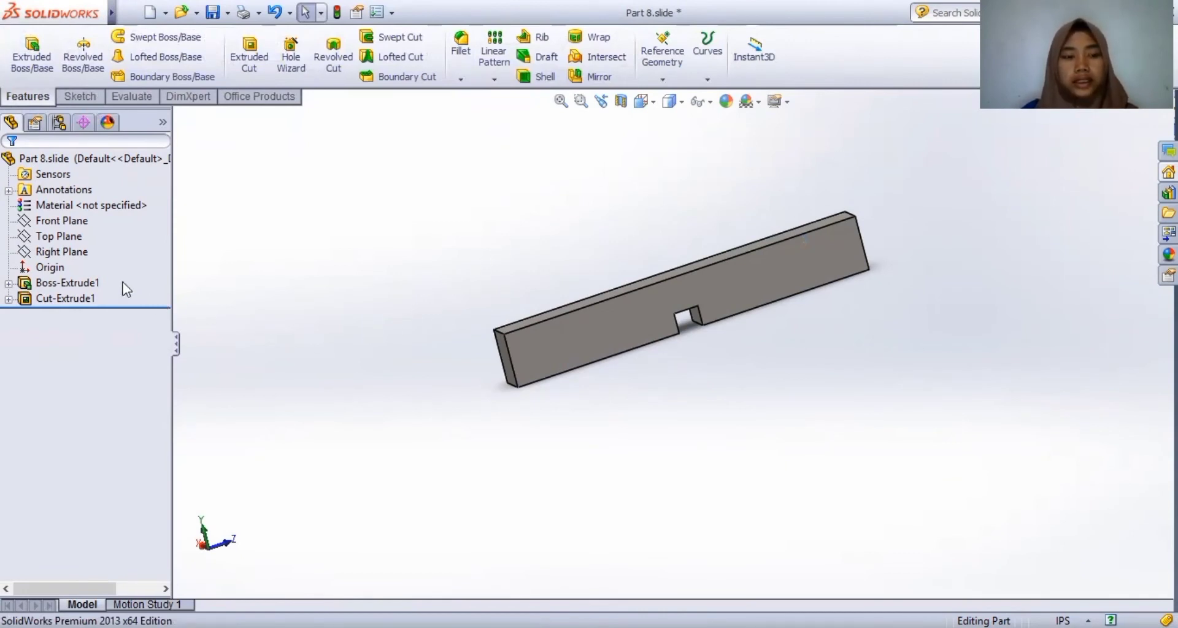
# - Review the slide's Right Plane as its sketch plane and the available rectangle tools, viewing the part square to that plane
pyautogui.click(49, 253)
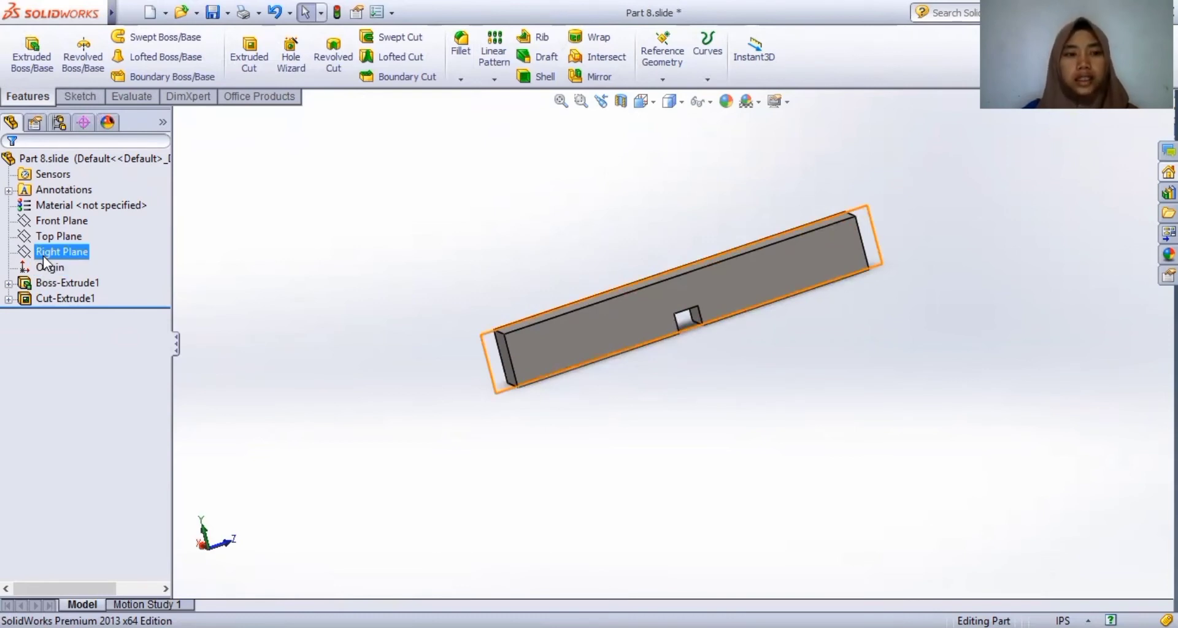
pyautogui.click(74, 99)
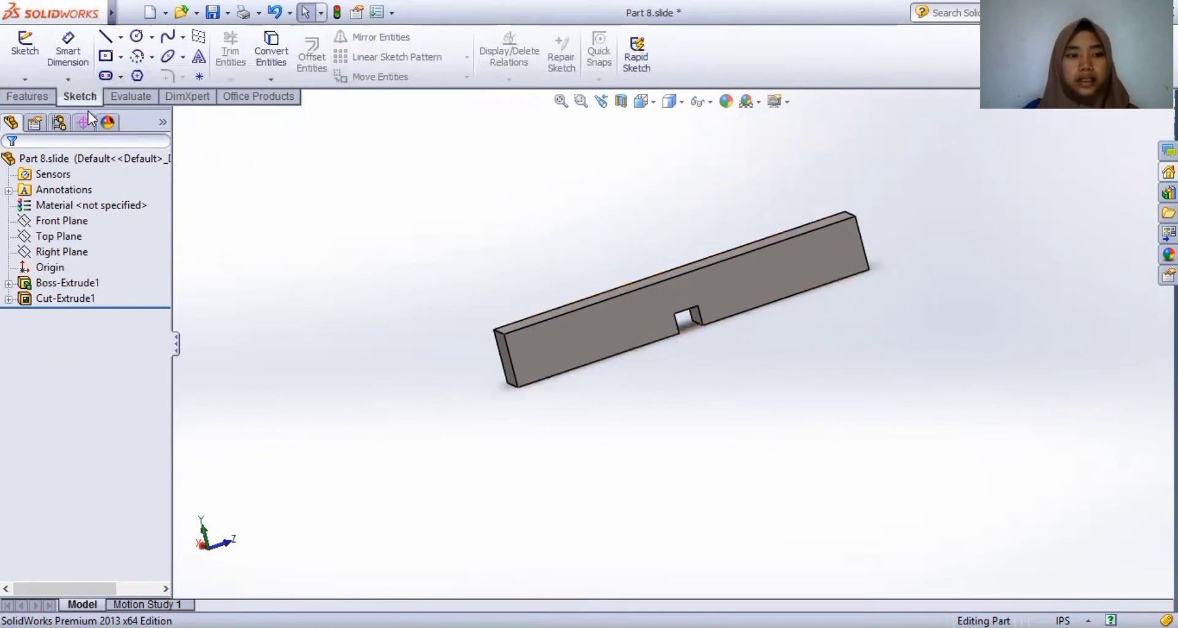
pyautogui.click(123, 57)
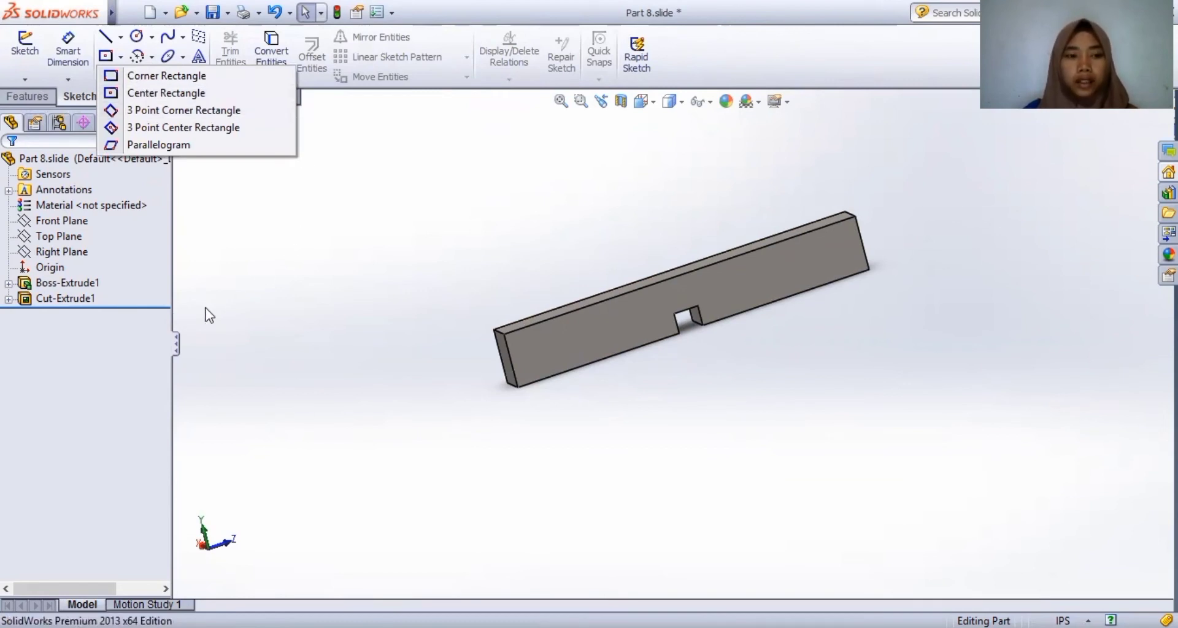
pyautogui.click(79, 286)
pyautogui.click(132, 258)
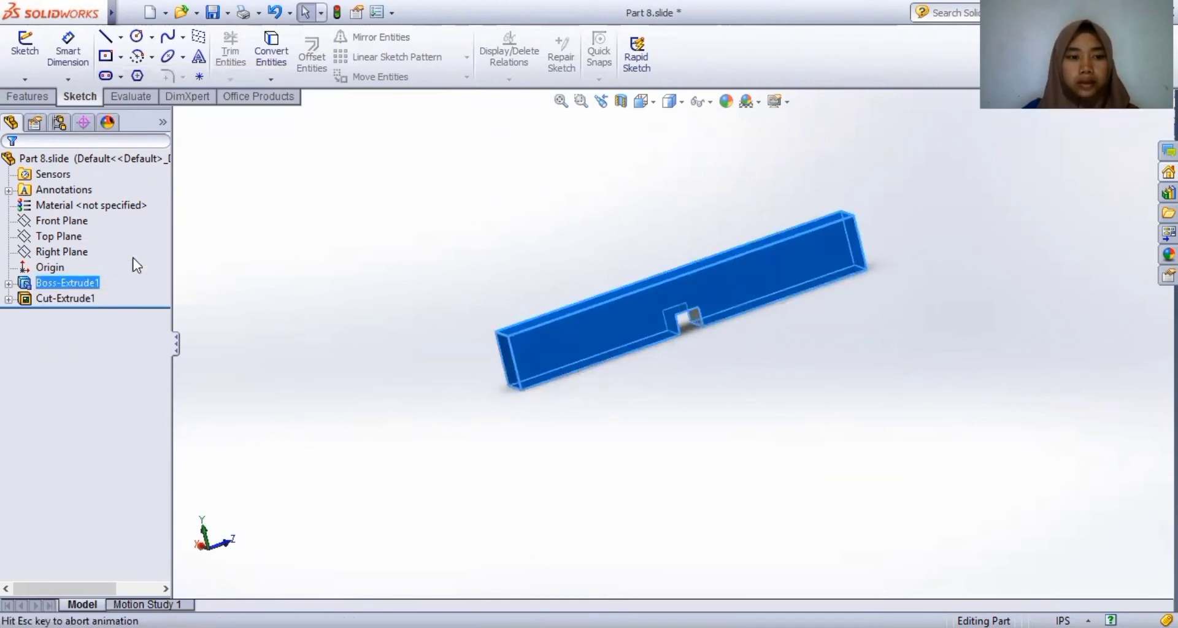
pyautogui.click(359, 392)
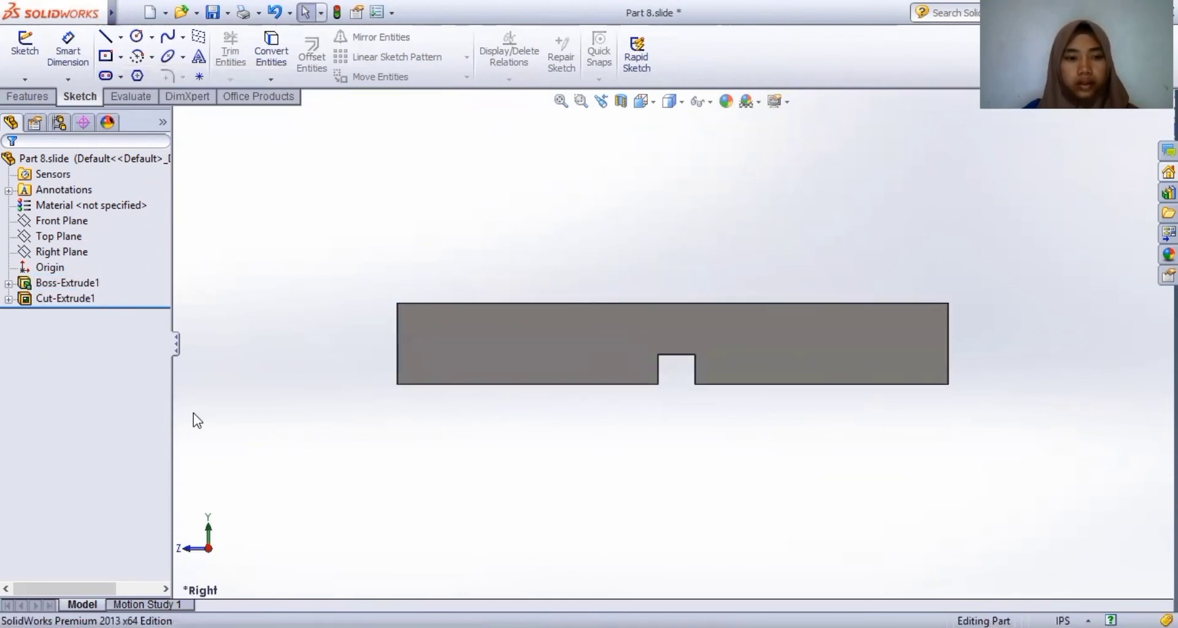
# - Examine the slide's Boss-Extrude1 definition, including the rectangle's dimensions, end condition and depth, and close it without changes
pyautogui.click(67, 283)
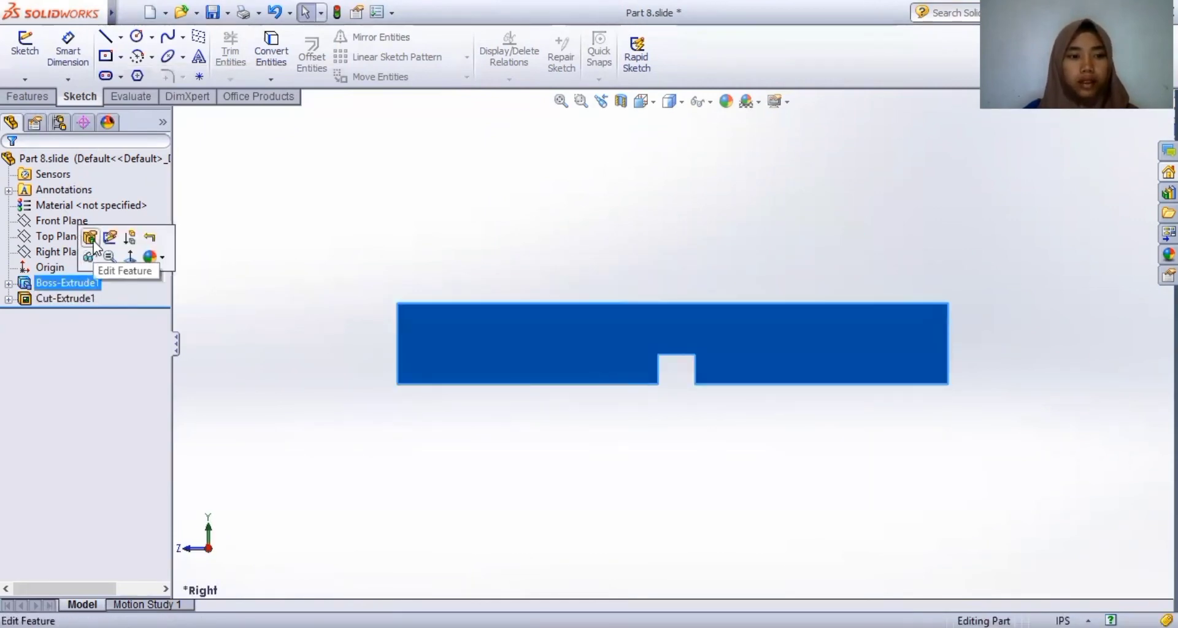
pyautogui.click(90, 238)
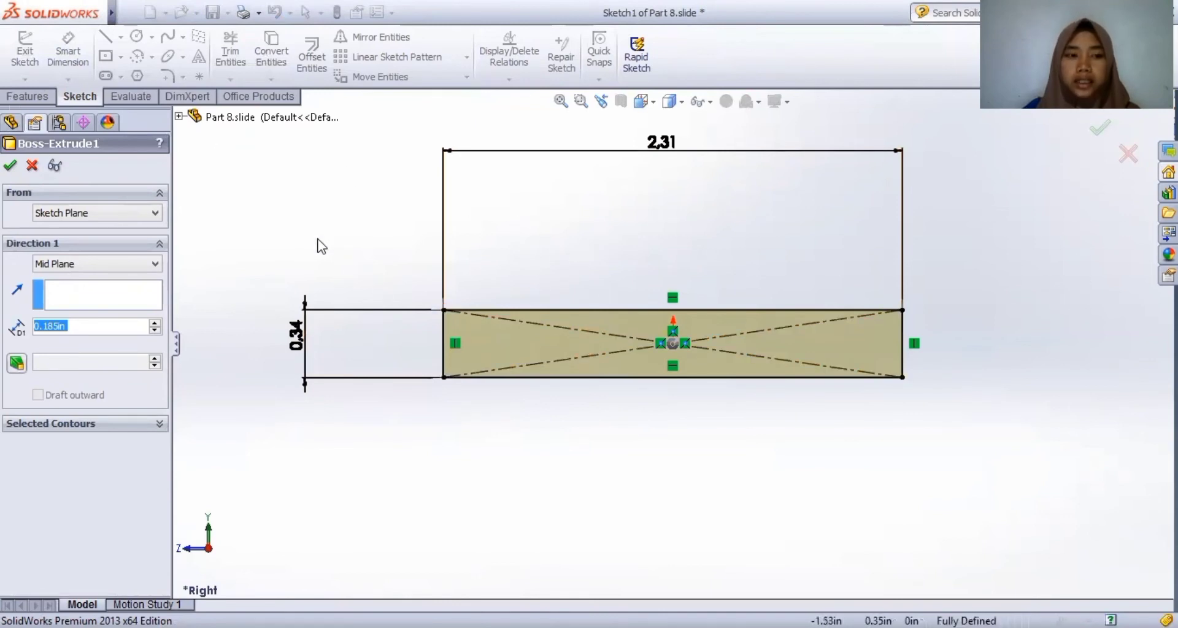
pyautogui.click(32, 98)
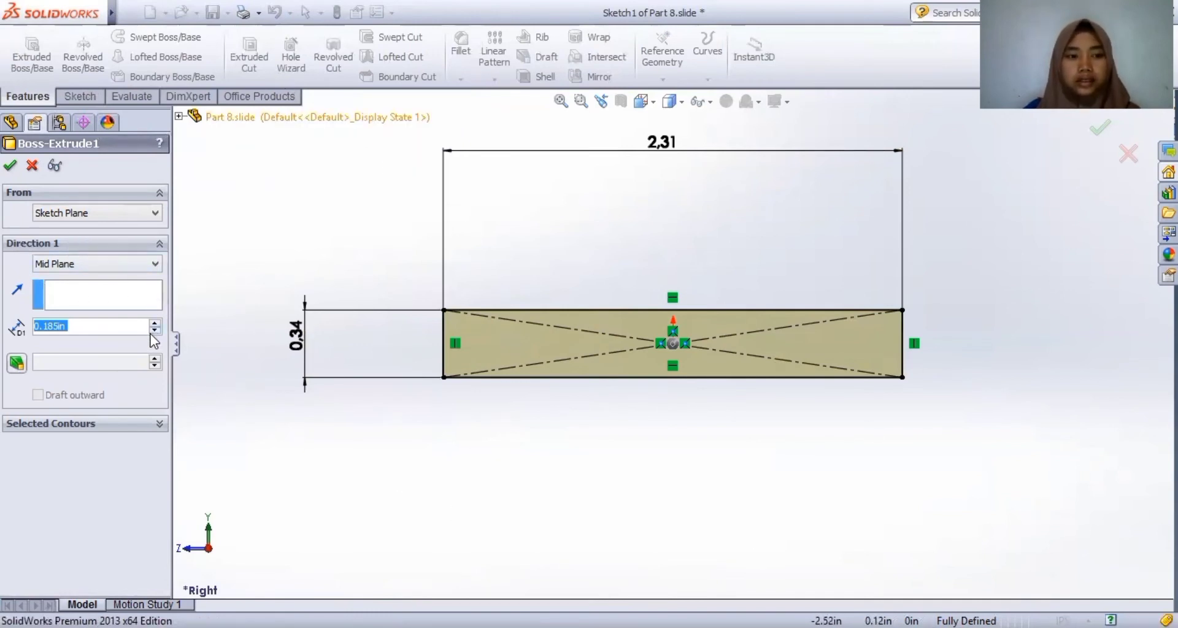
pyautogui.click(92, 330)
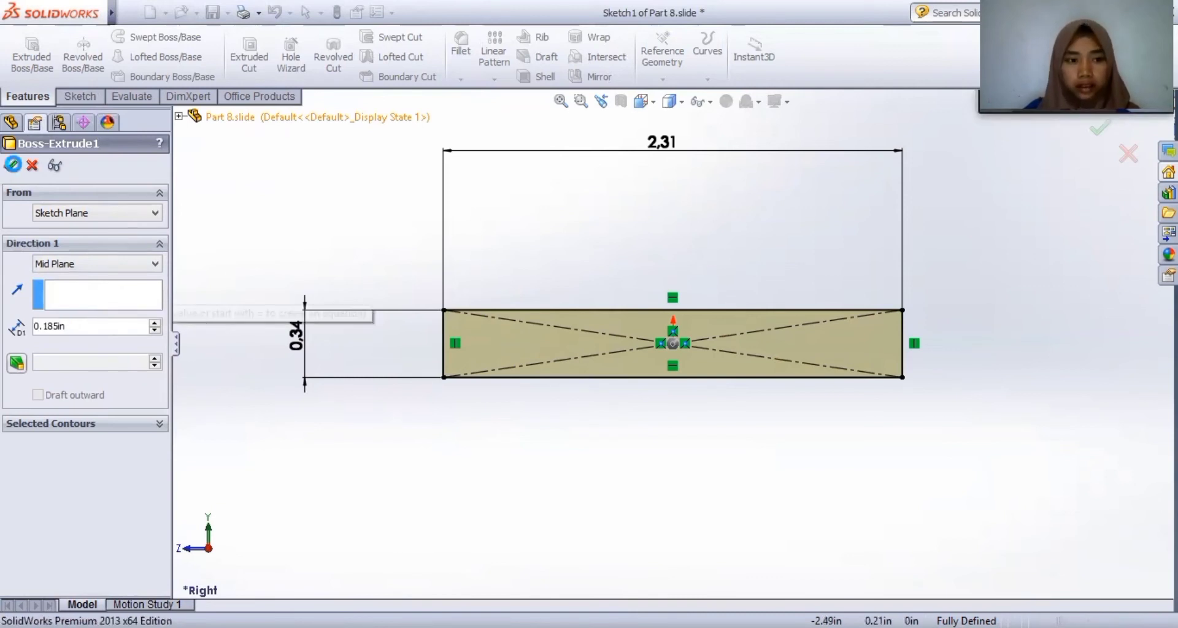
pyautogui.click(11, 167)
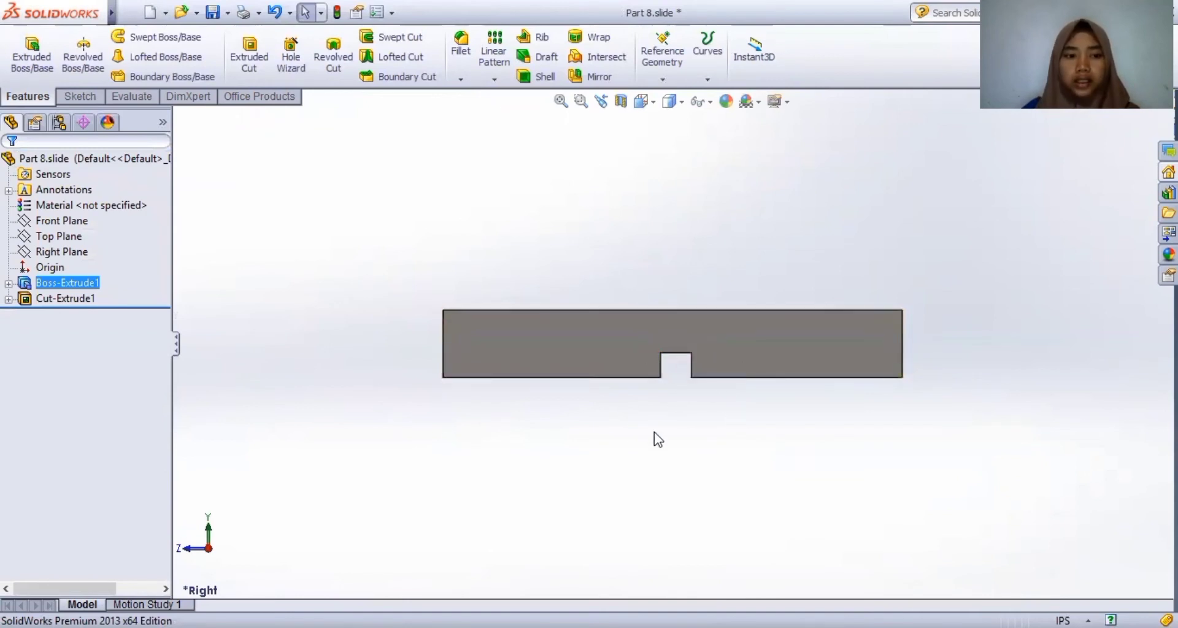
# - Examine the slide's Cut-Extrude1 notch, including its sketch dimensions, position and end condition, and close it without changes
pyautogui.click(79, 96)
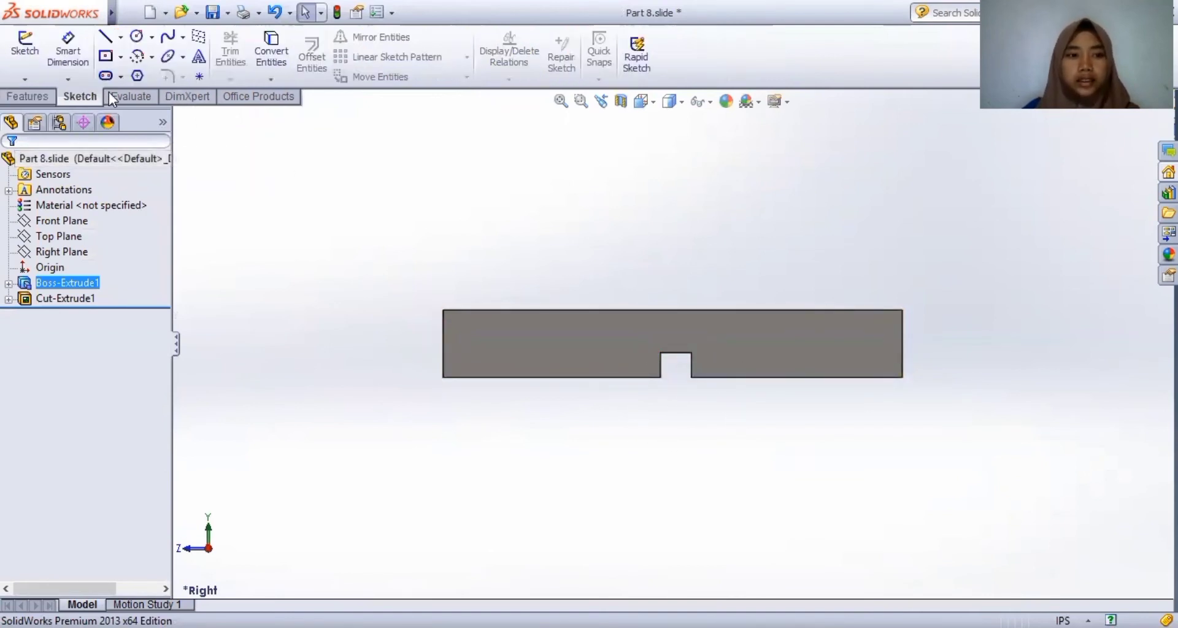
pyautogui.click(122, 57)
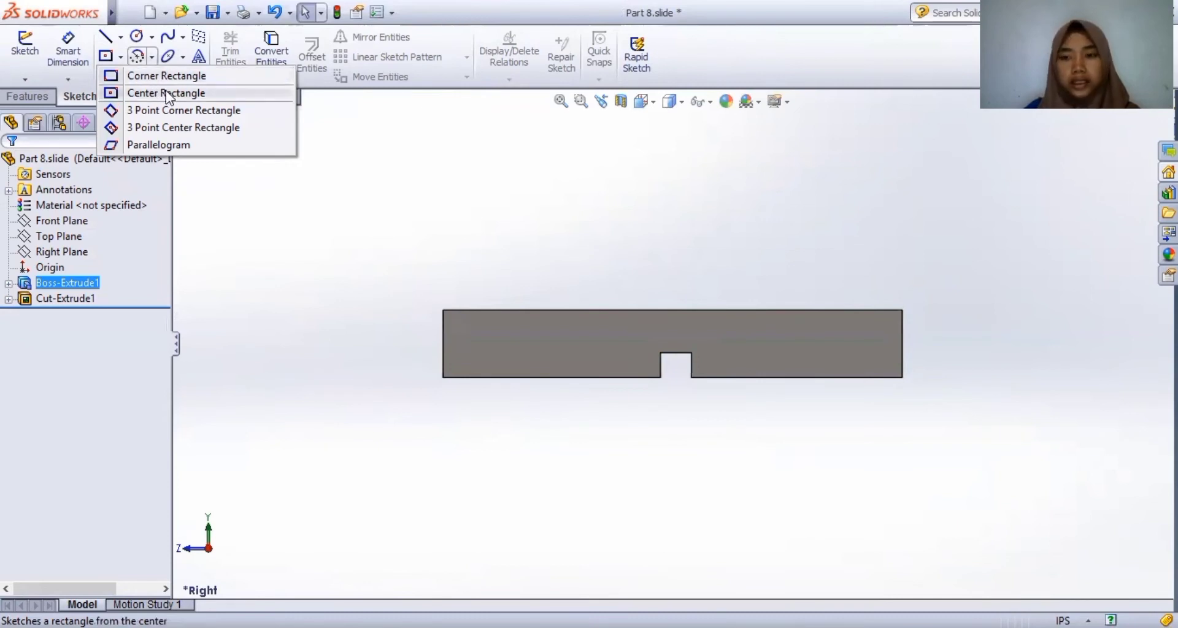
pyautogui.click(256, 343)
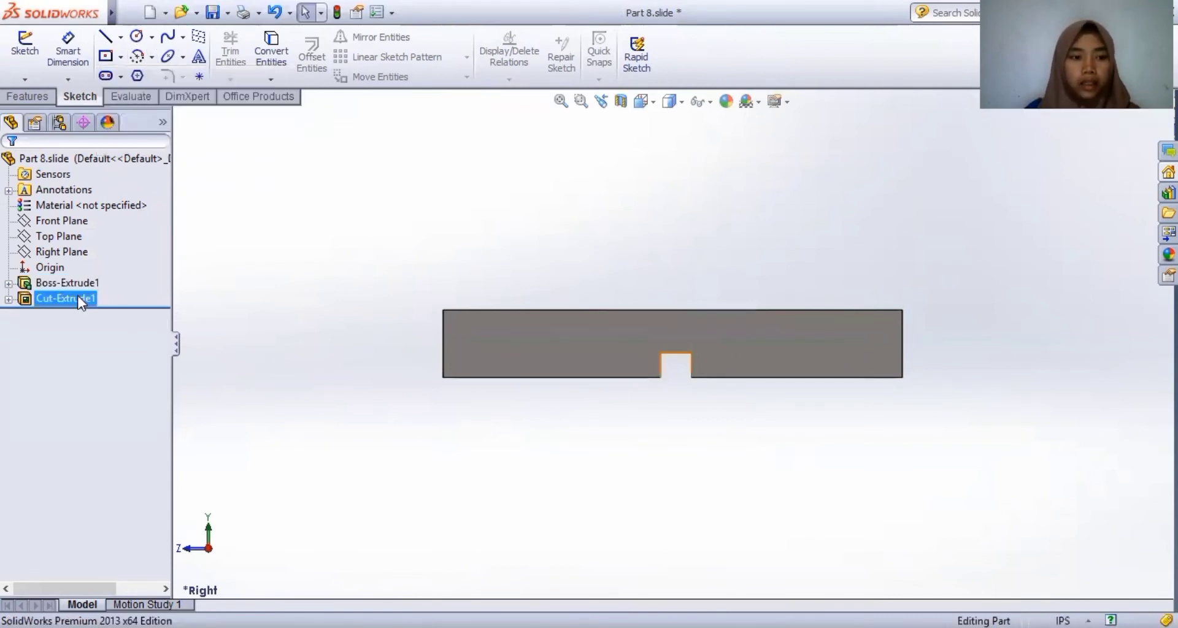
pyautogui.click(121, 56)
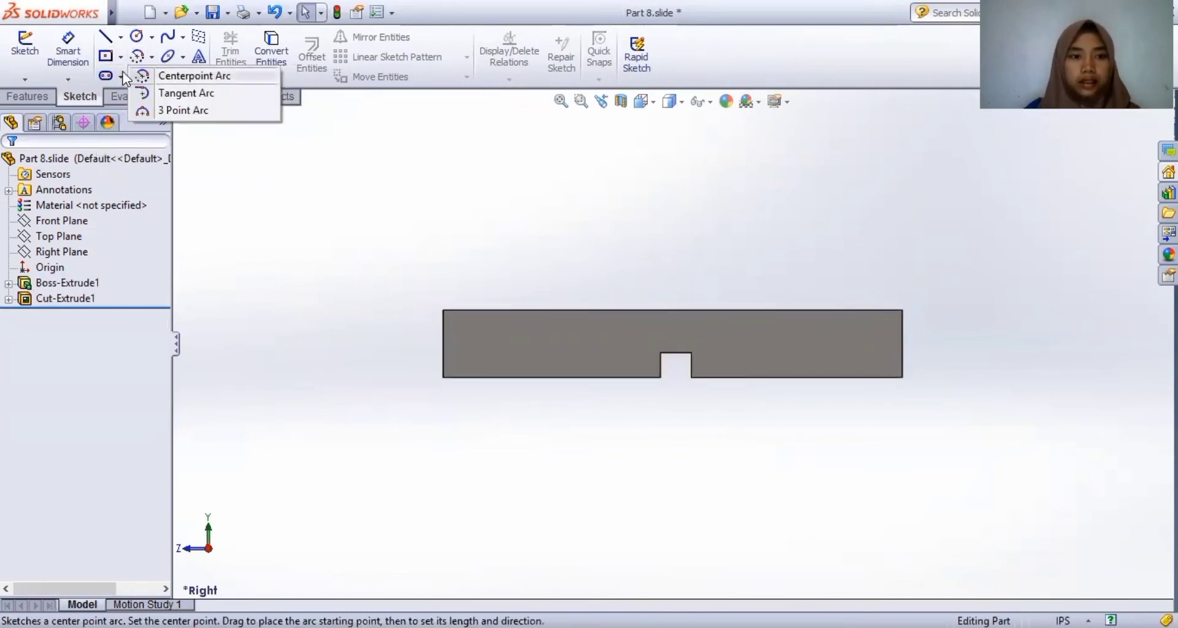
pyautogui.click(82, 307)
pyautogui.click(87, 255)
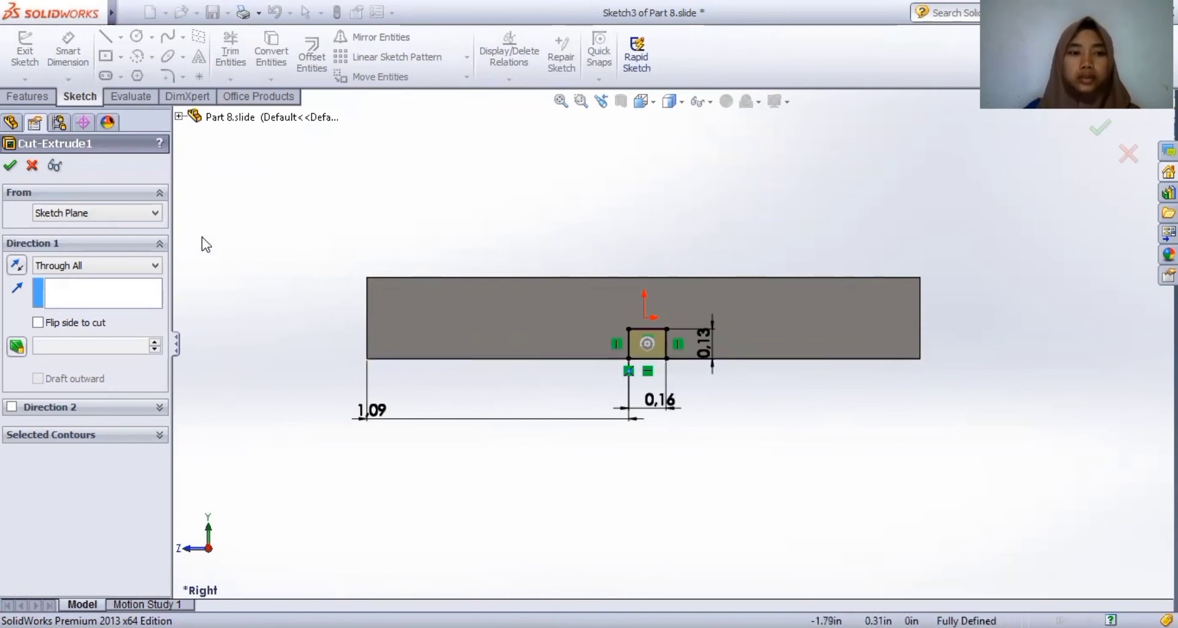
pyautogui.click(38, 99)
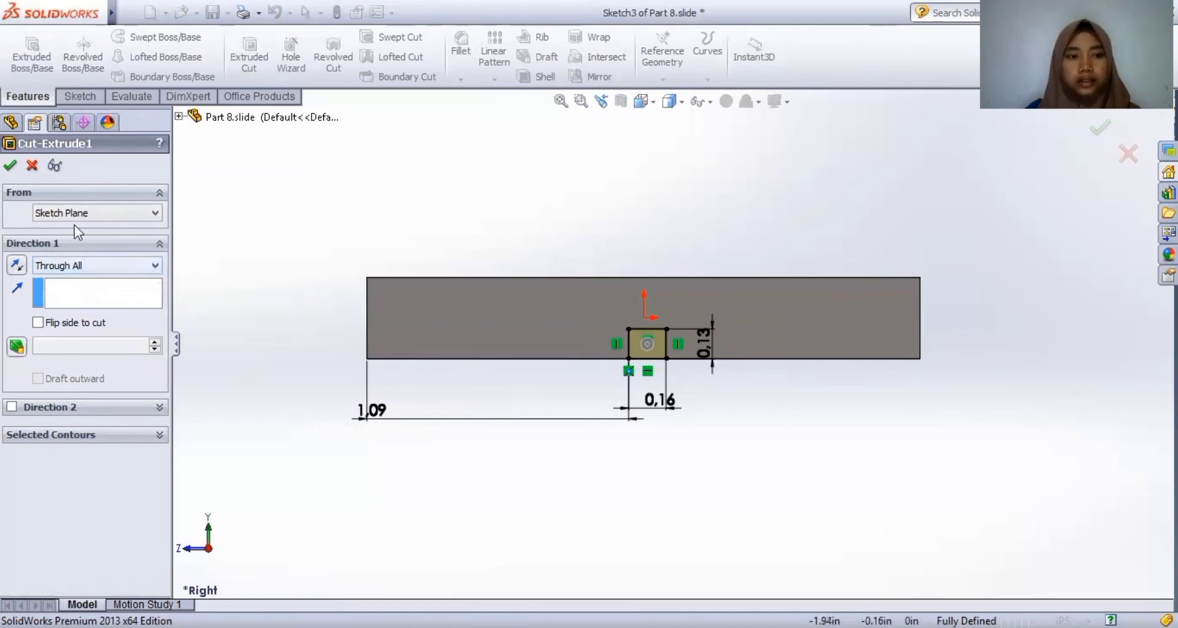
pyautogui.click(10, 166)
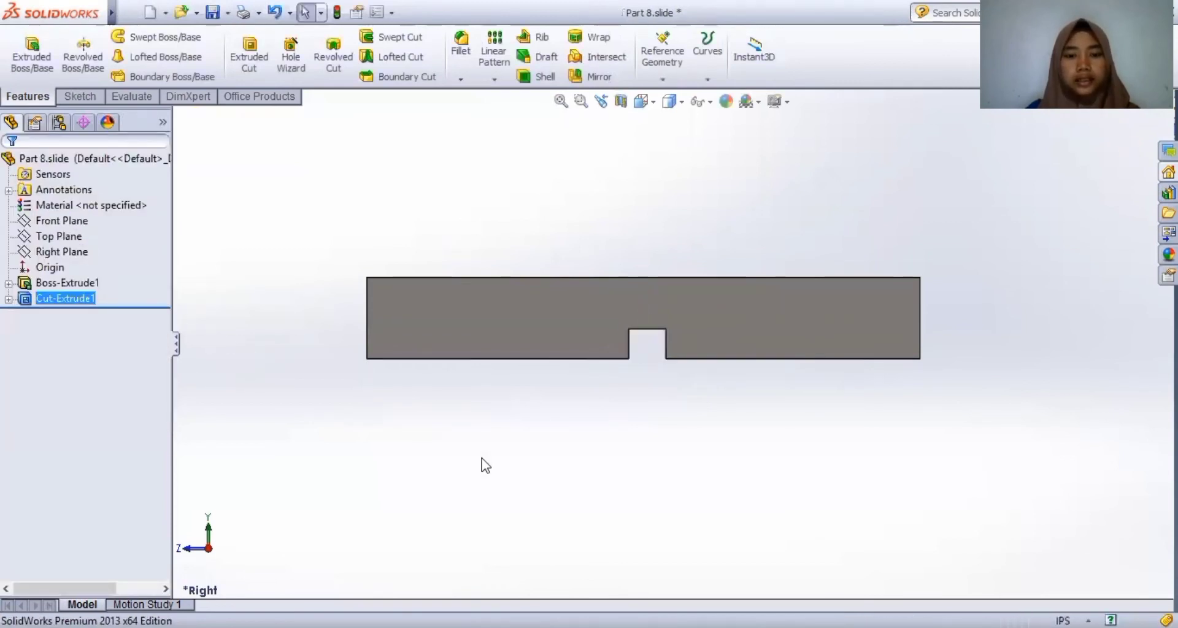
# - Apply the polished steel appearance from the Metal, Steel category to the slide
pyautogui.rightClick(856, 491)
pyautogui.moveTo(890, 200)
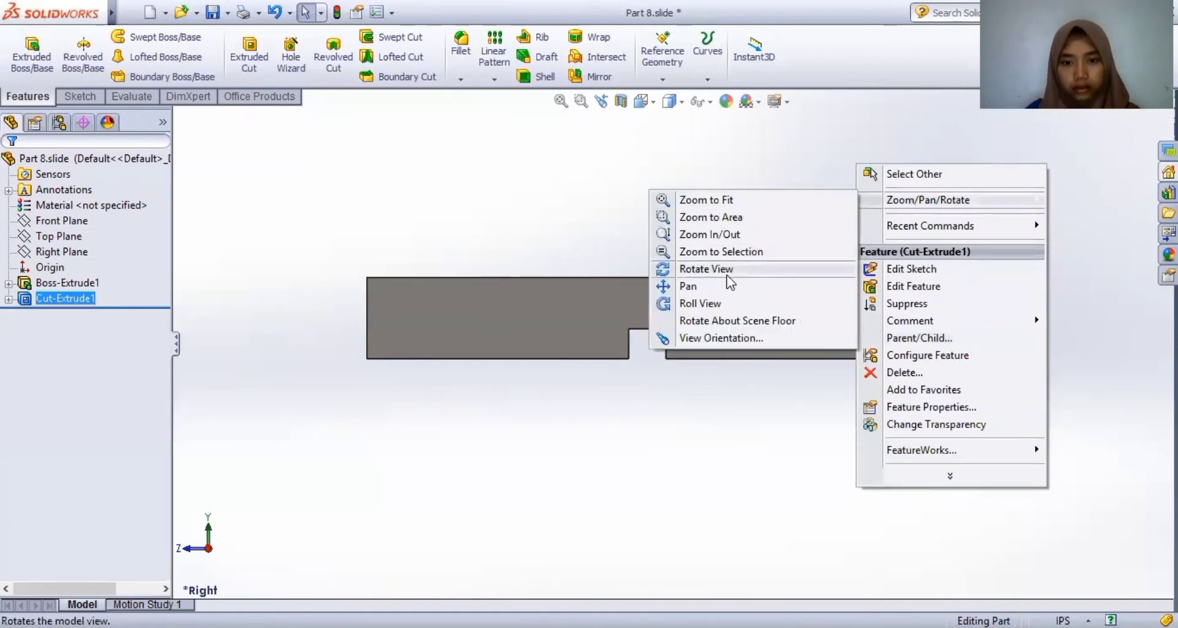
pyautogui.click(669, 269)
pyautogui.moveTo(529, 361); pyautogui.dragTo(571, 433)
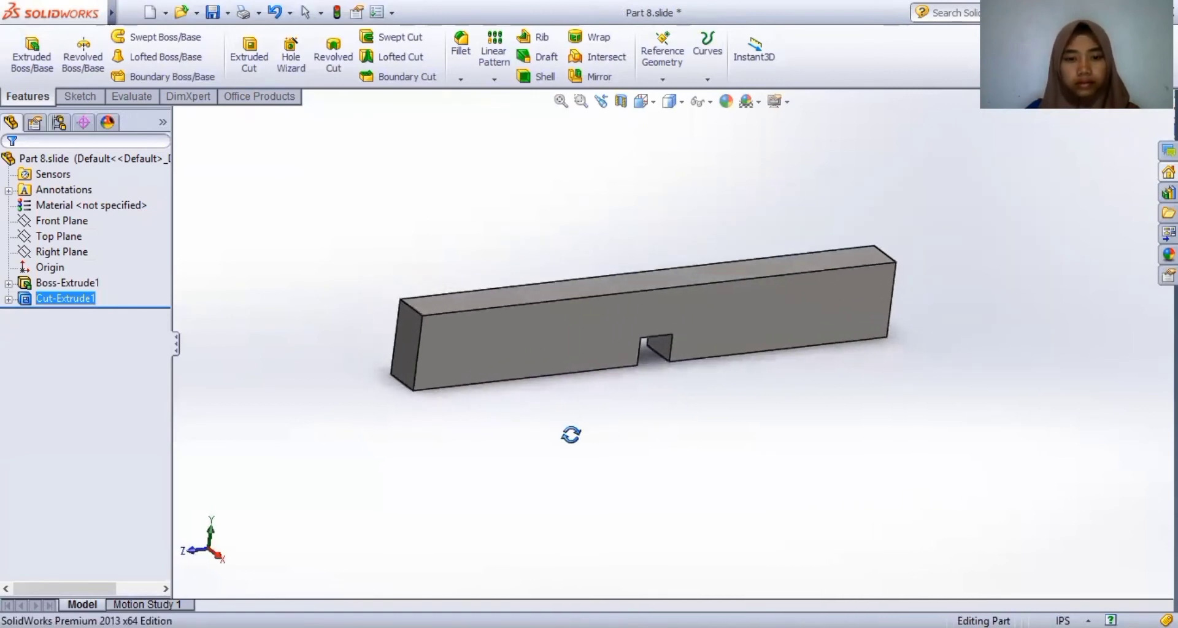
pyautogui.rightClick(694, 432)
pyautogui.click(792, 207)
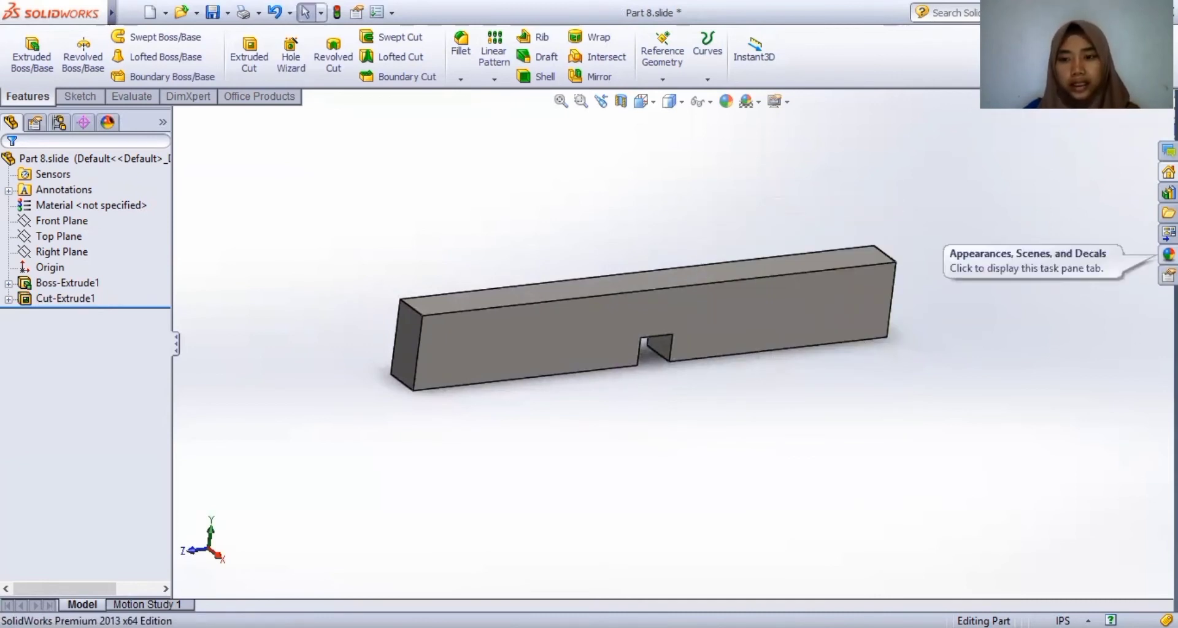
pyautogui.click(1169, 254)
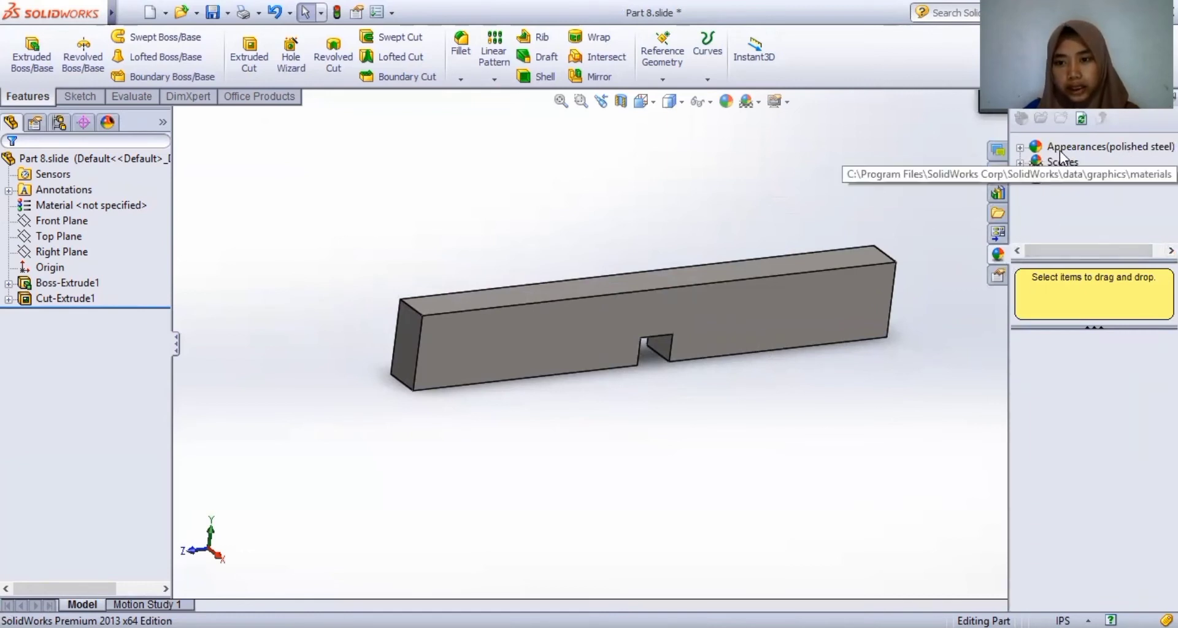
pyautogui.click(1020, 149)
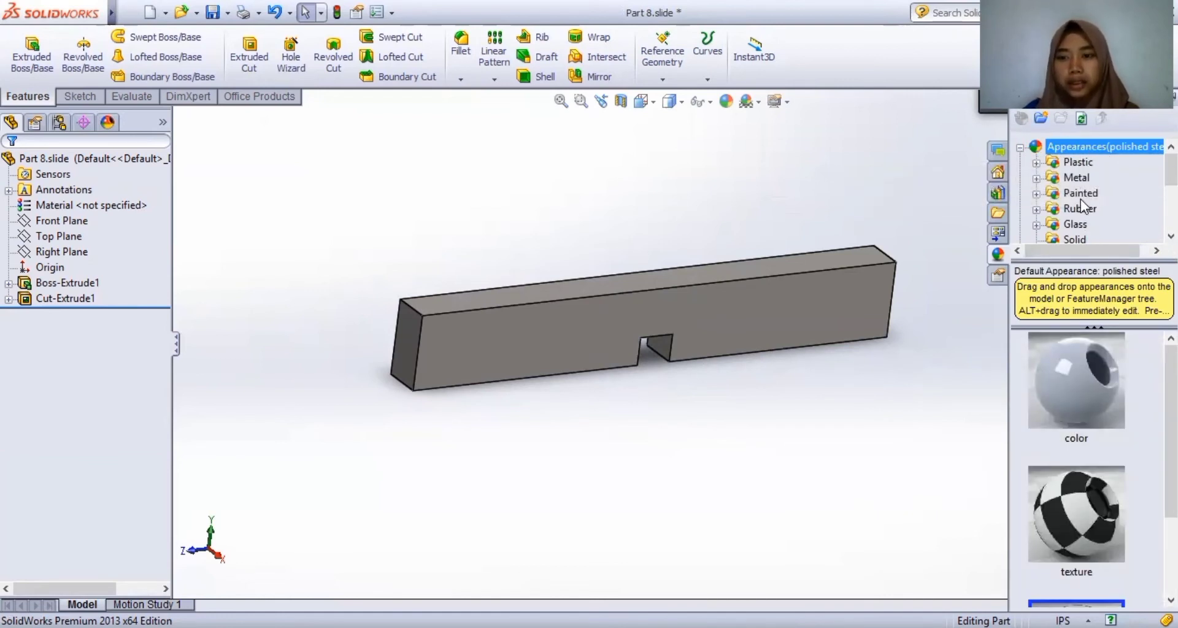
pyautogui.click(1077, 180)
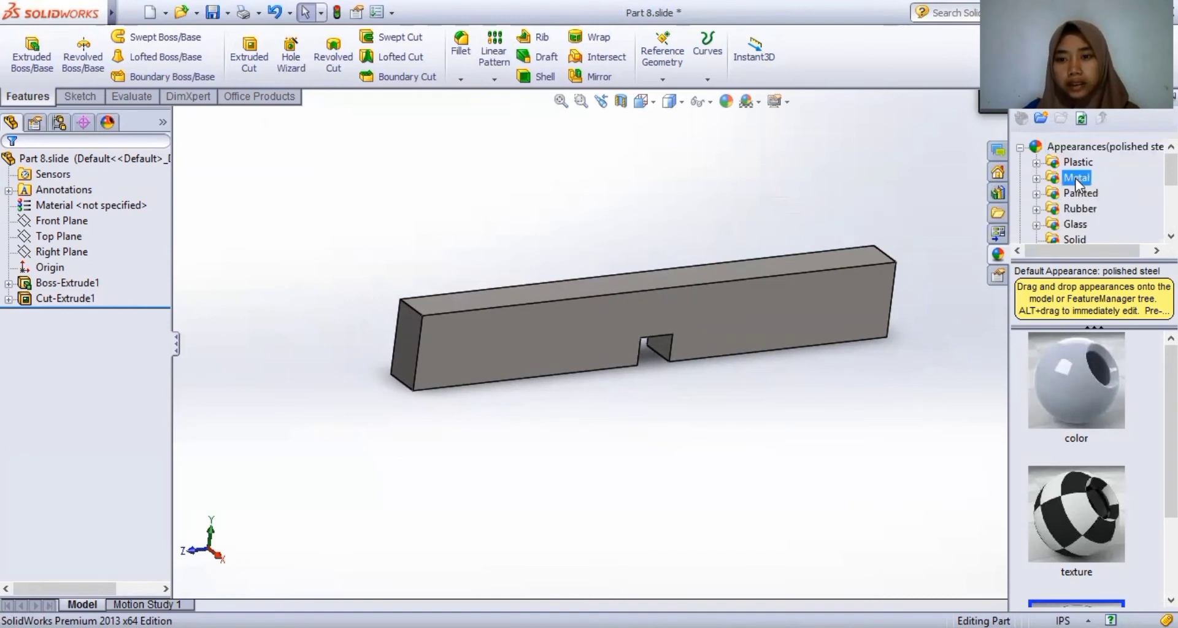
pyautogui.click(1037, 179)
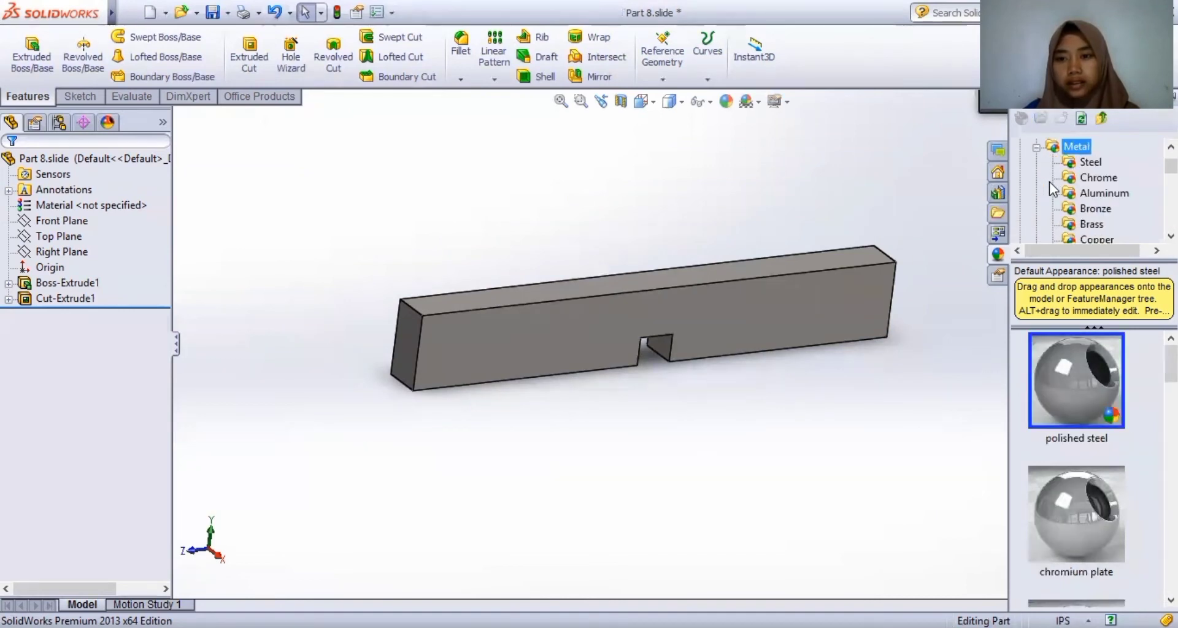
pyautogui.click(1089, 163)
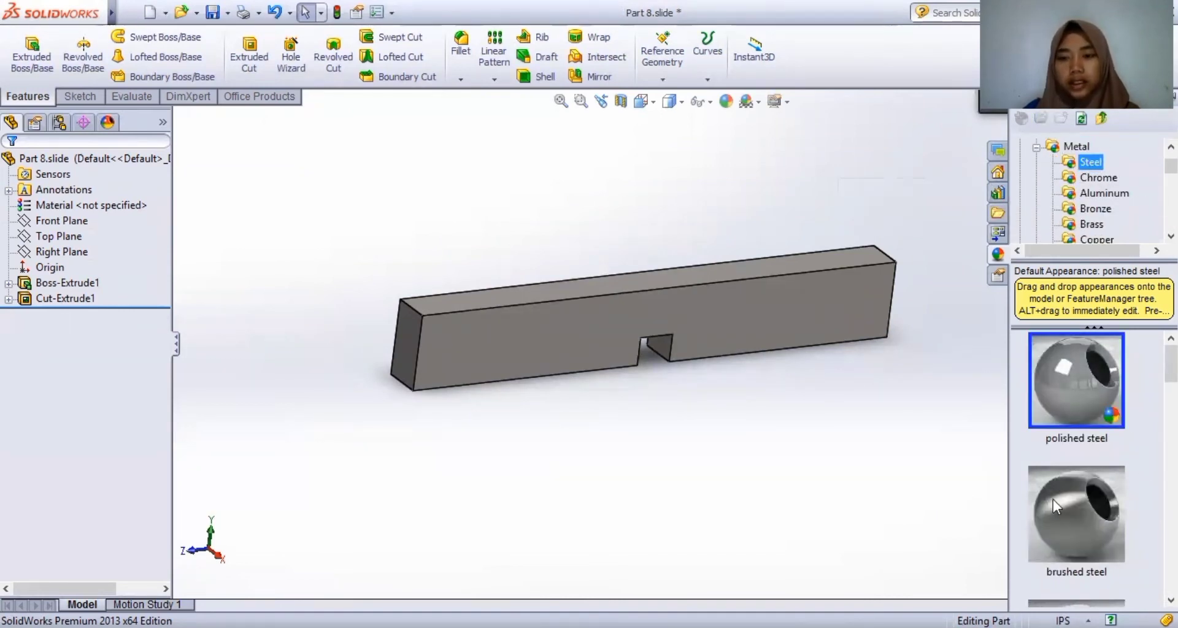
pyautogui.click(1092, 391)
pyautogui.click(918, 377)
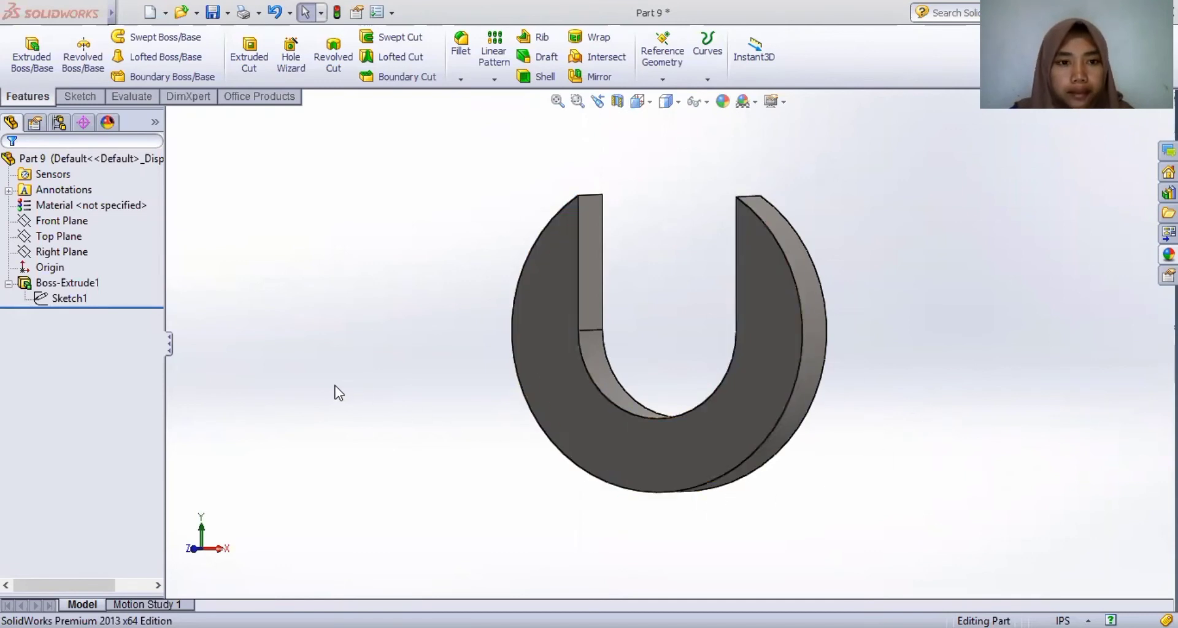
# - Review Part 9's Front Plane as its sketch plane and the Circle tool, viewing Boss-Extrude1 square to that plane
pyautogui.click(62, 222)
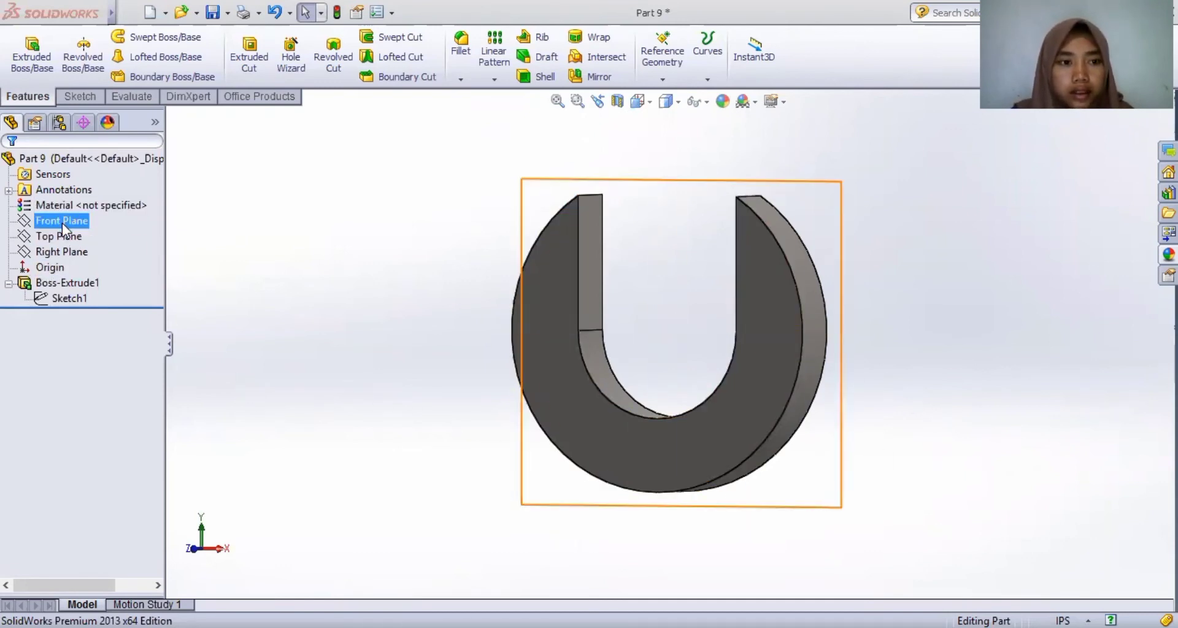
pyautogui.click(61, 223)
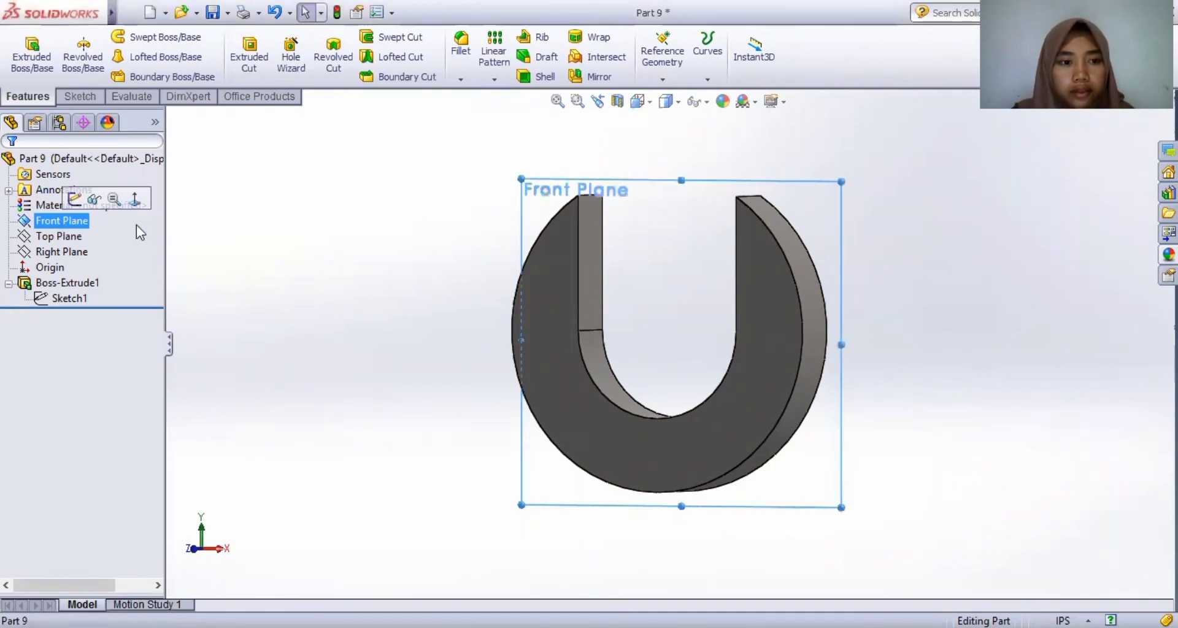
pyautogui.click(188, 233)
pyautogui.click(74, 98)
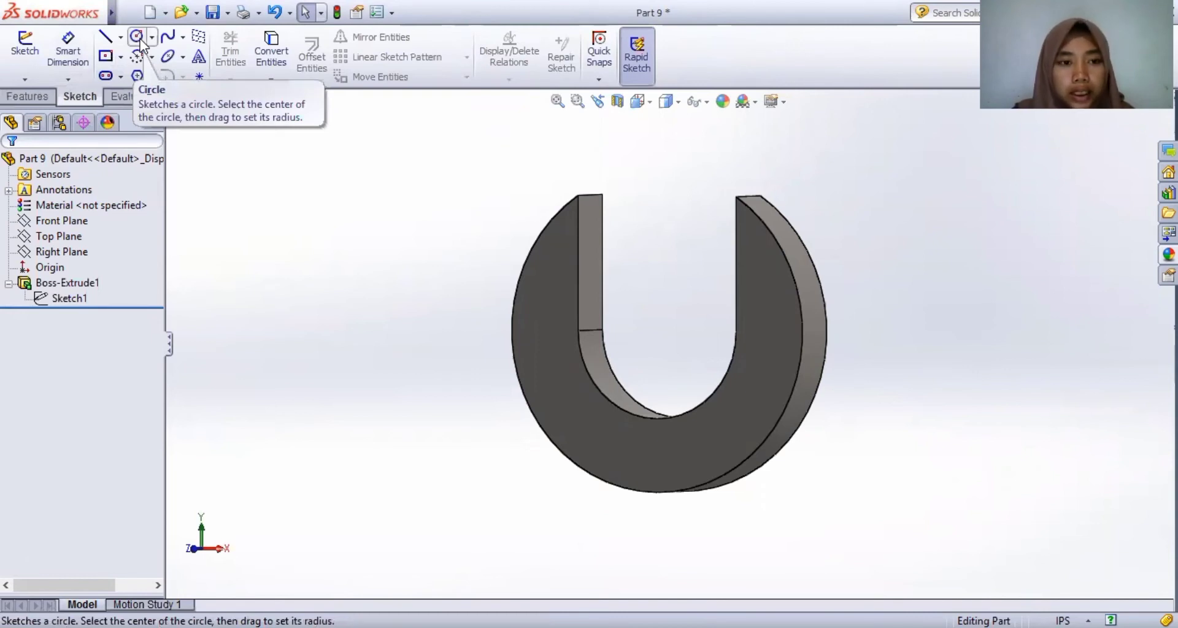
pyautogui.click(64, 284)
pyautogui.click(117, 258)
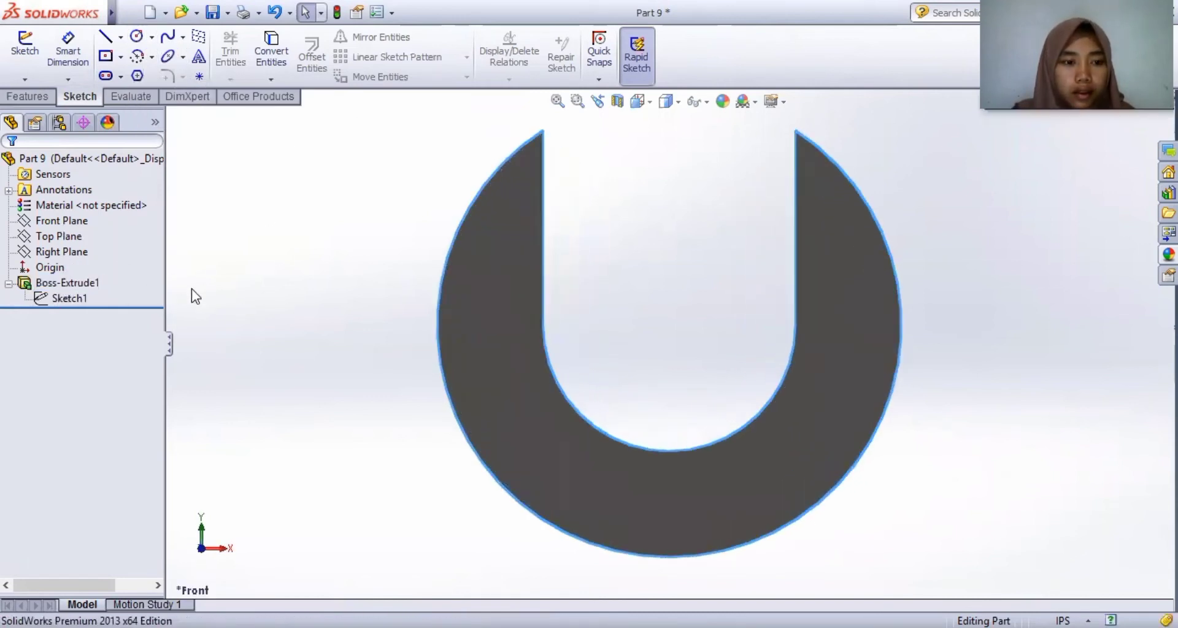
# - Examine the U-shaped profile sketch of Part 9's Boss-Extrude1, including its arcs, slot width and relations, and exit without changes
pyautogui.click(75, 299)
pyautogui.click(69, 285)
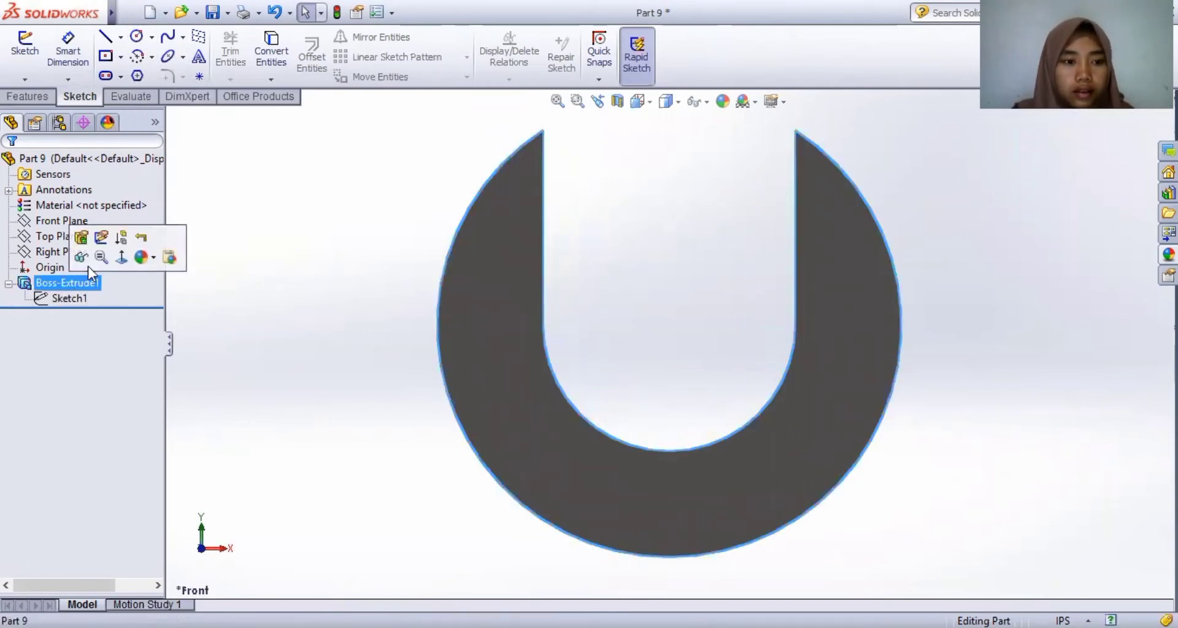
pyautogui.click(101, 234)
pyautogui.scroll(-1, 422, 396)
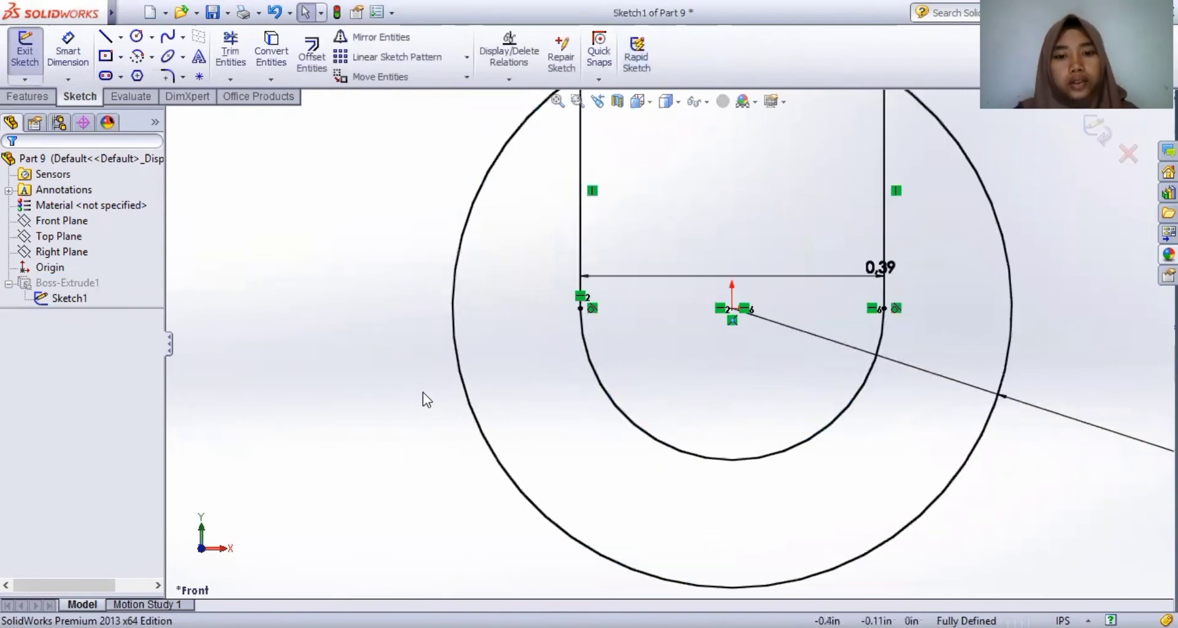
pyautogui.scroll(2, 422, 392)
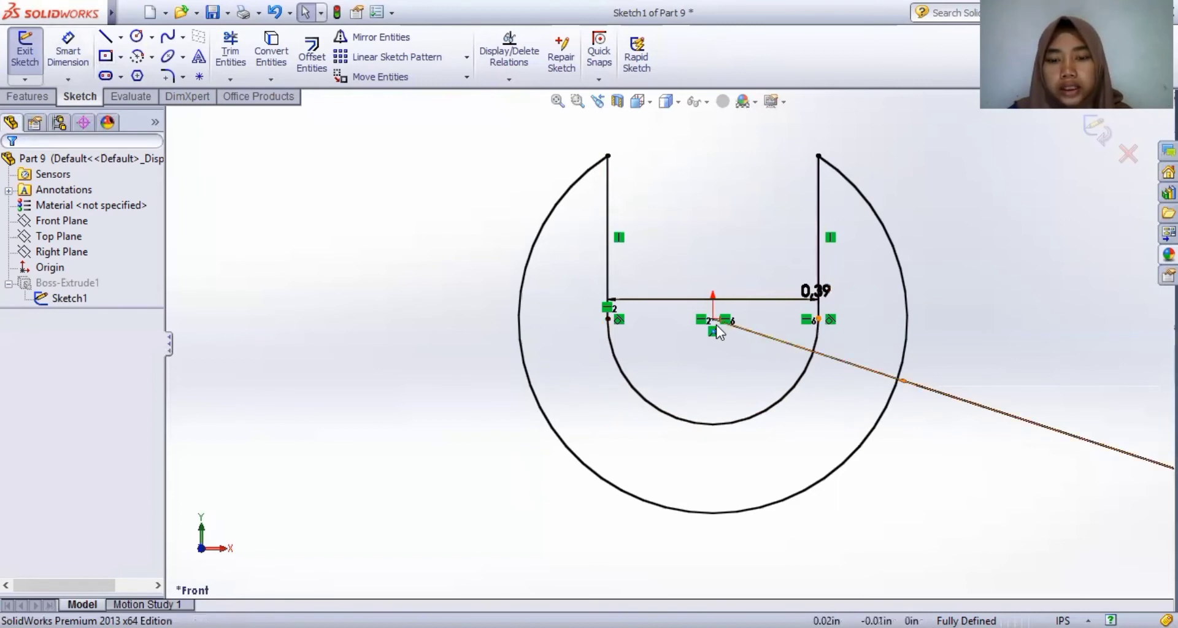
pyautogui.scroll(1, 712, 334)
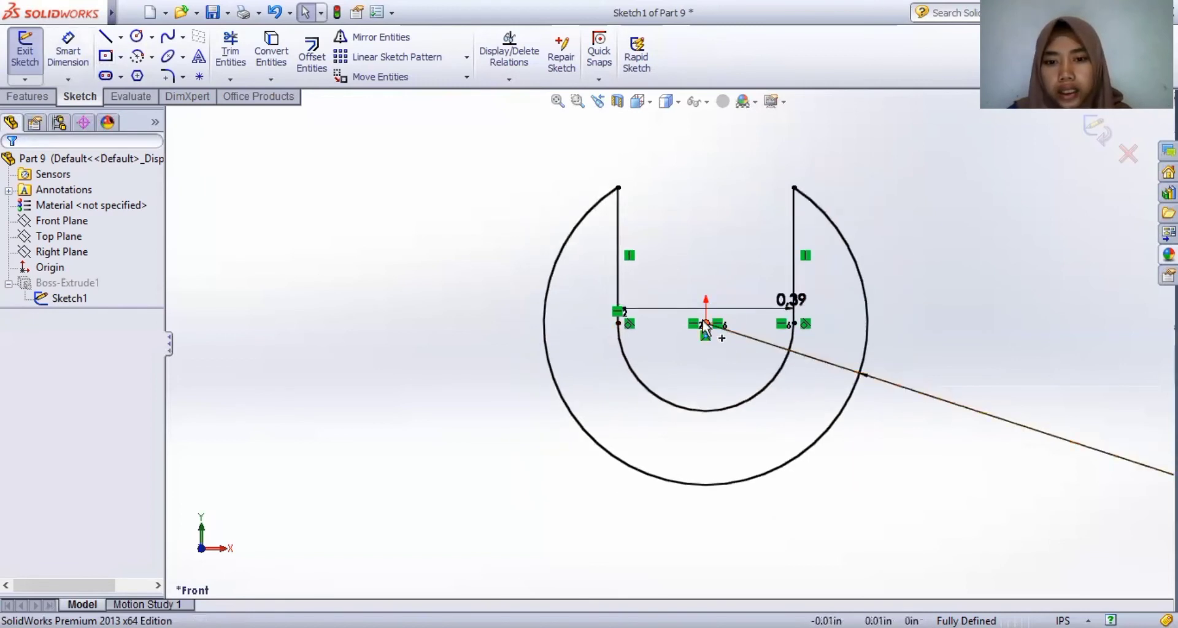
pyautogui.click(72, 300)
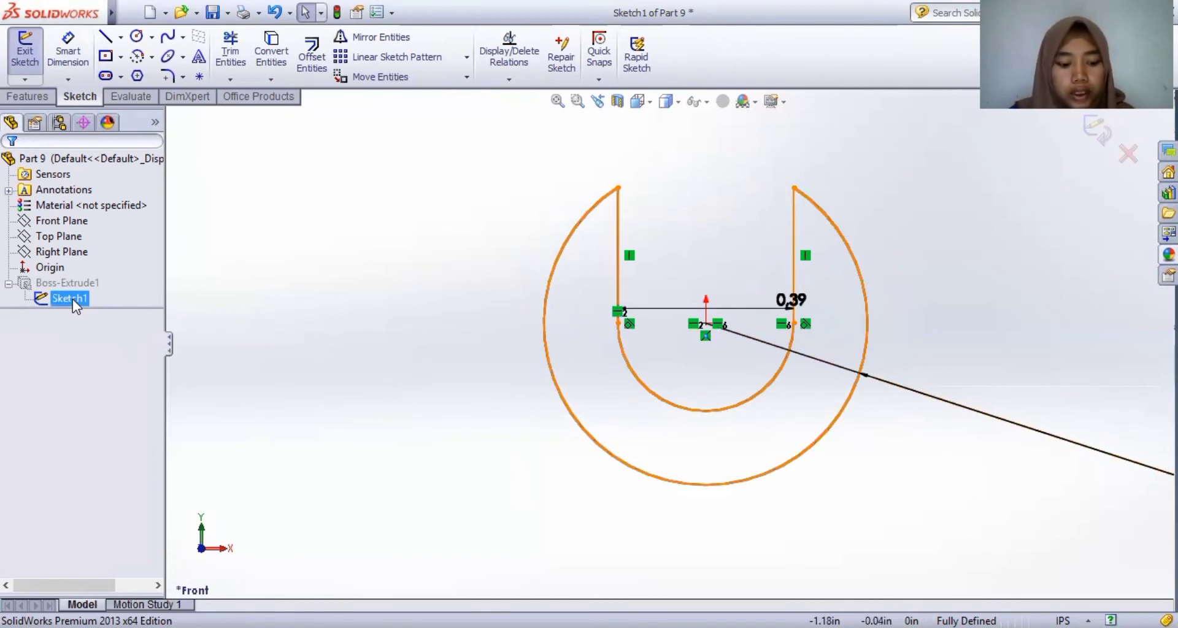
pyautogui.click(607, 398)
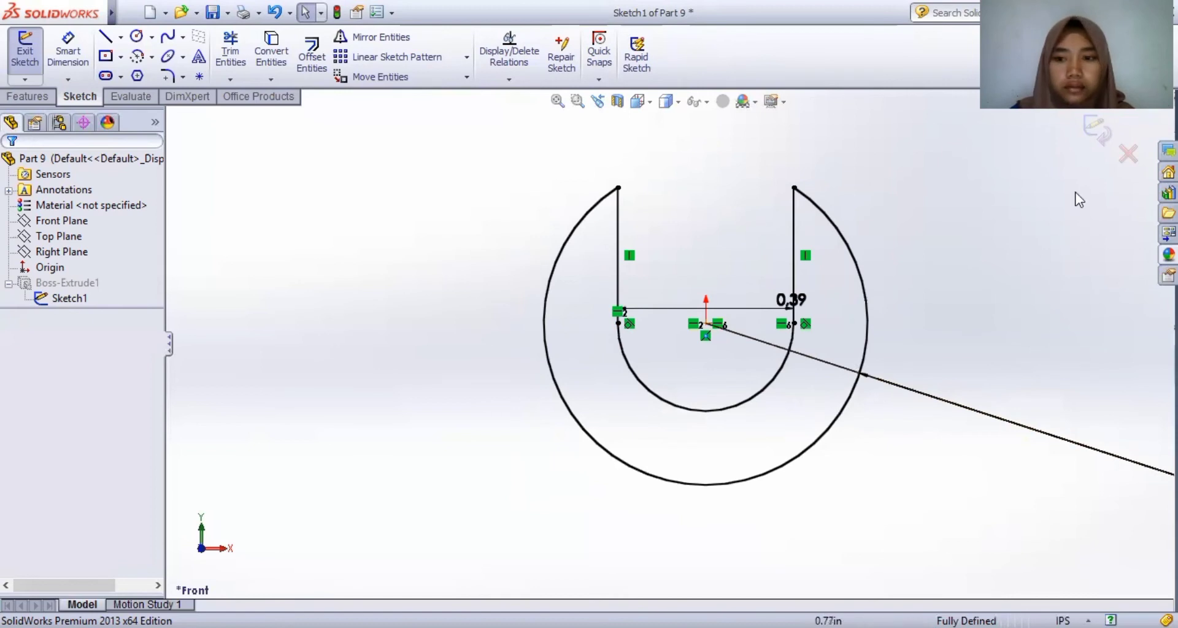
pyautogui.click(1128, 154)
pyautogui.click(615, 334)
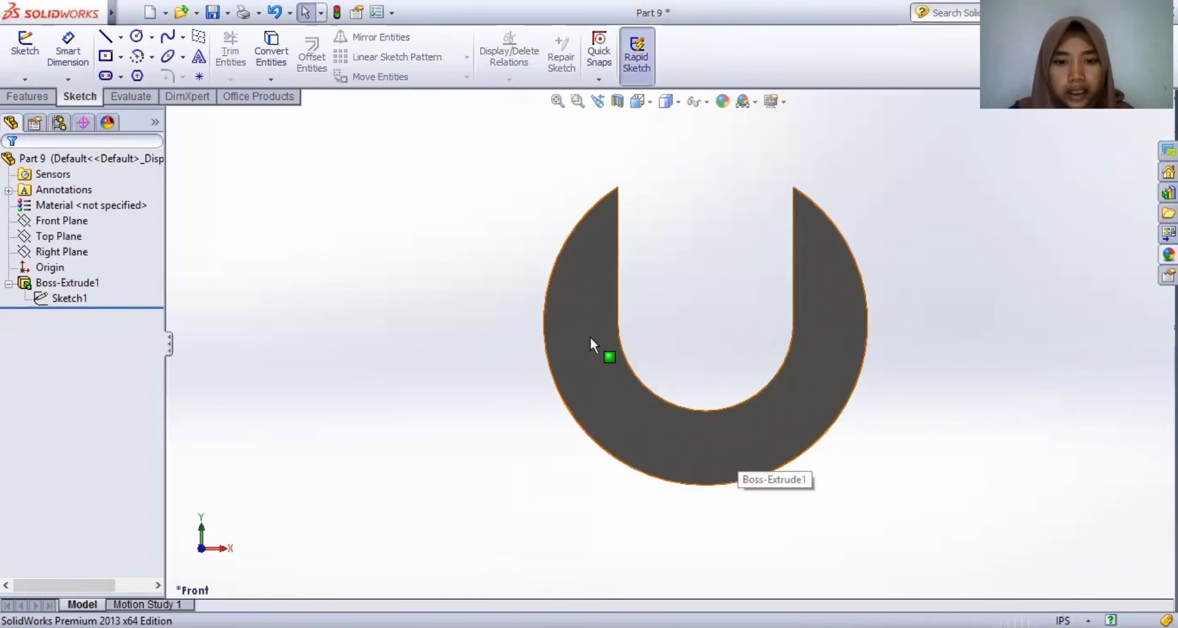
# - Examine Part 9's Boss-Extrude1 definition, including the end condition options and depth, and close it without changes
pyautogui.click(61, 283)
pyautogui.click(73, 245)
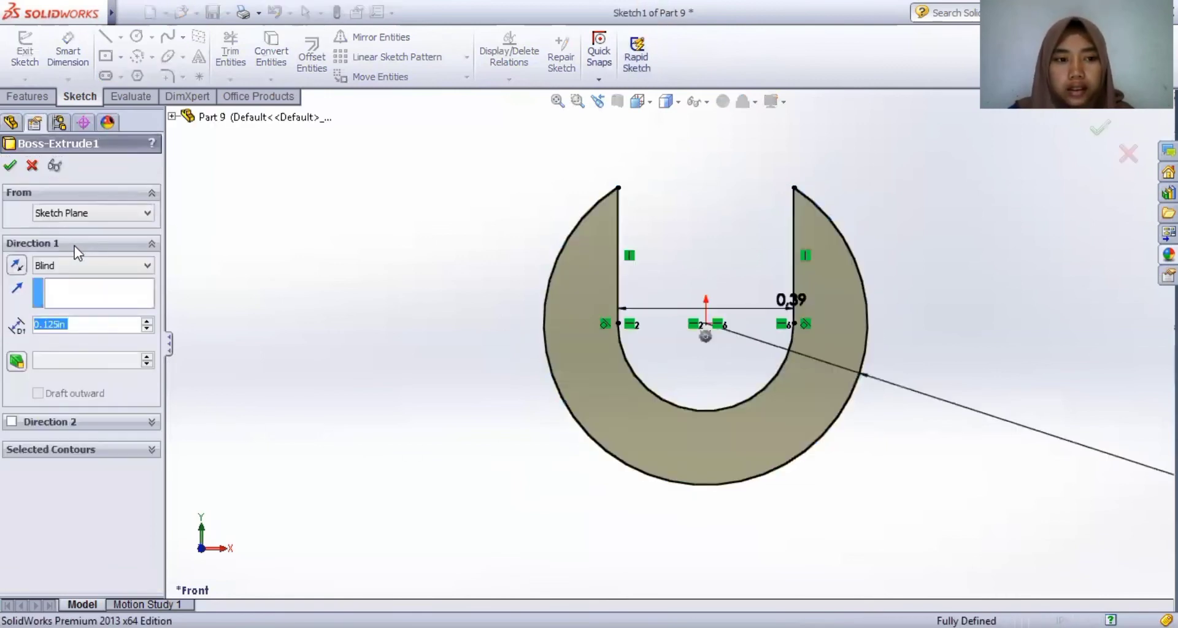
pyautogui.click(24, 97)
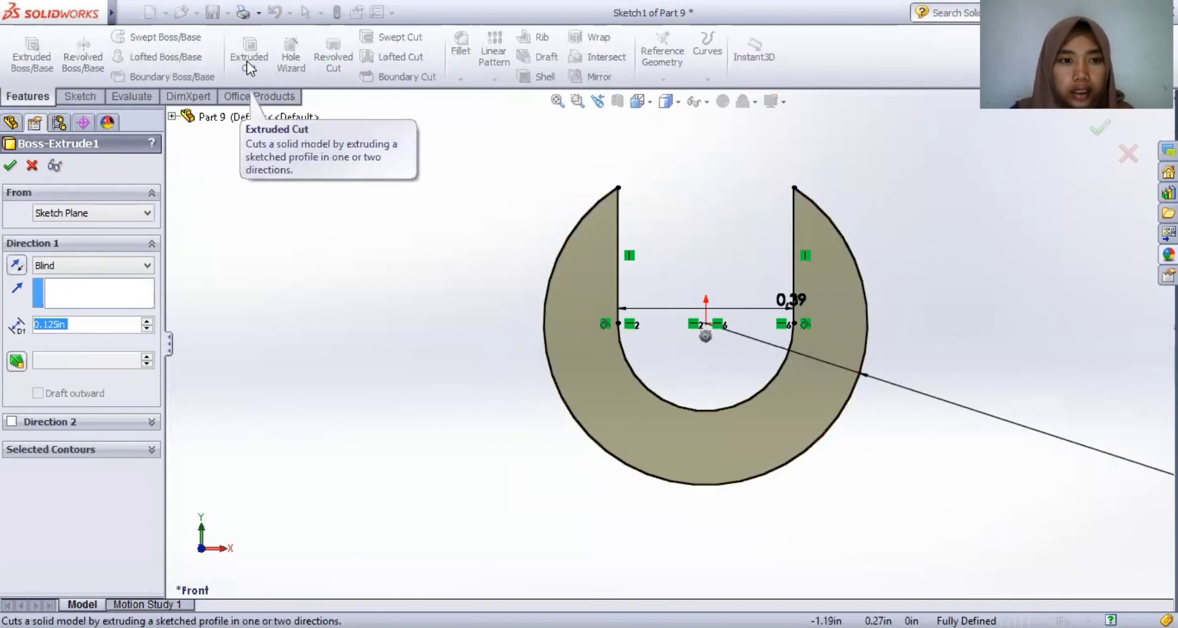
pyautogui.click(138, 266)
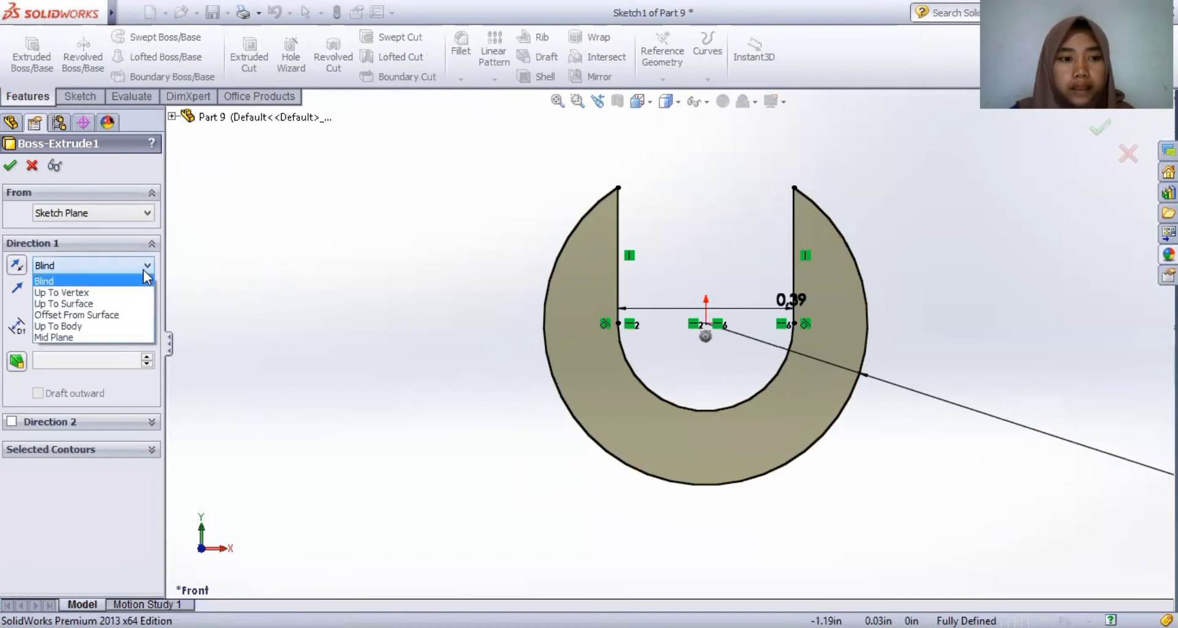
pyautogui.click(144, 278)
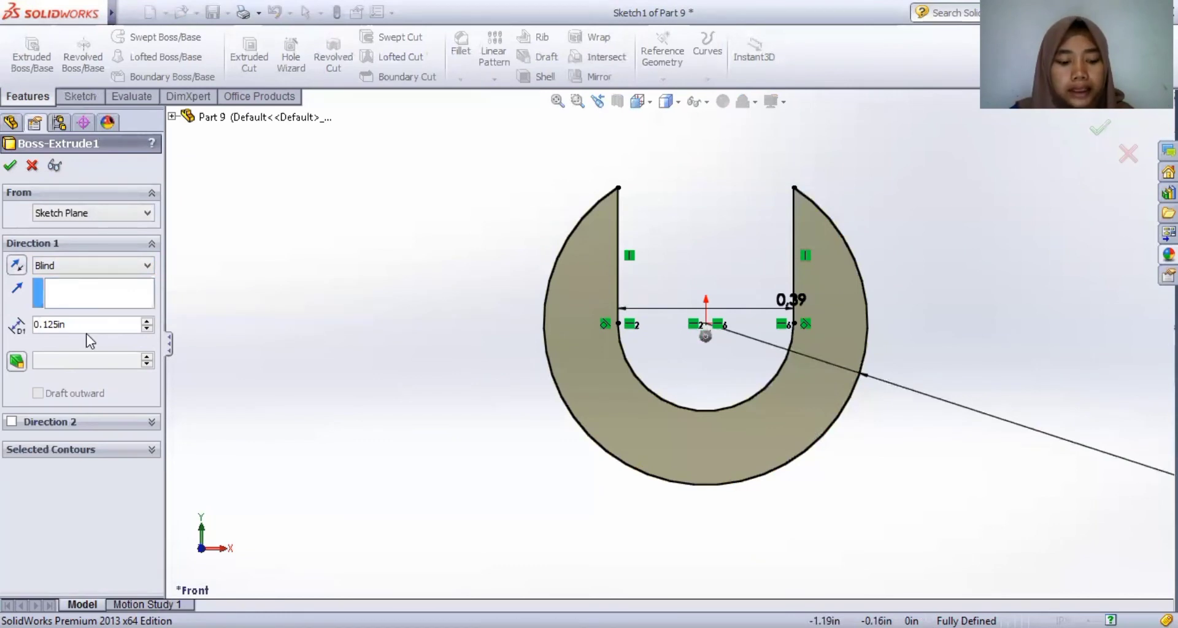
pyautogui.click(11, 166)
# - Apply the polished steel appearance from the Metal, Steel category to Part 9
pyautogui.rightClick(512, 356)
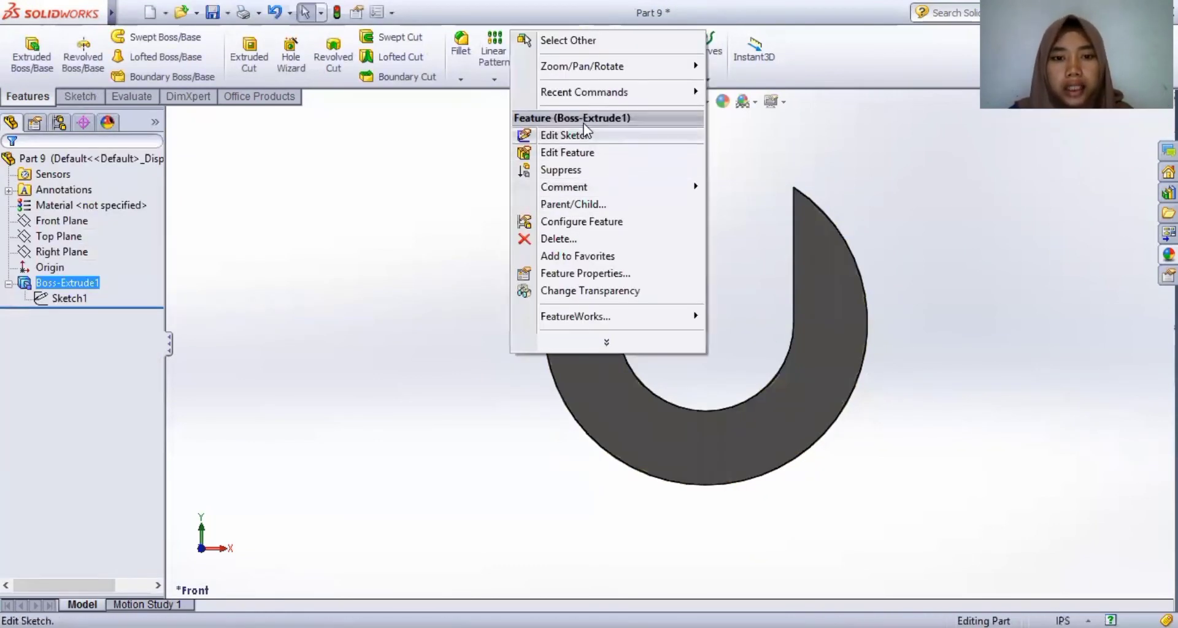
pyautogui.moveTo(620, 66)
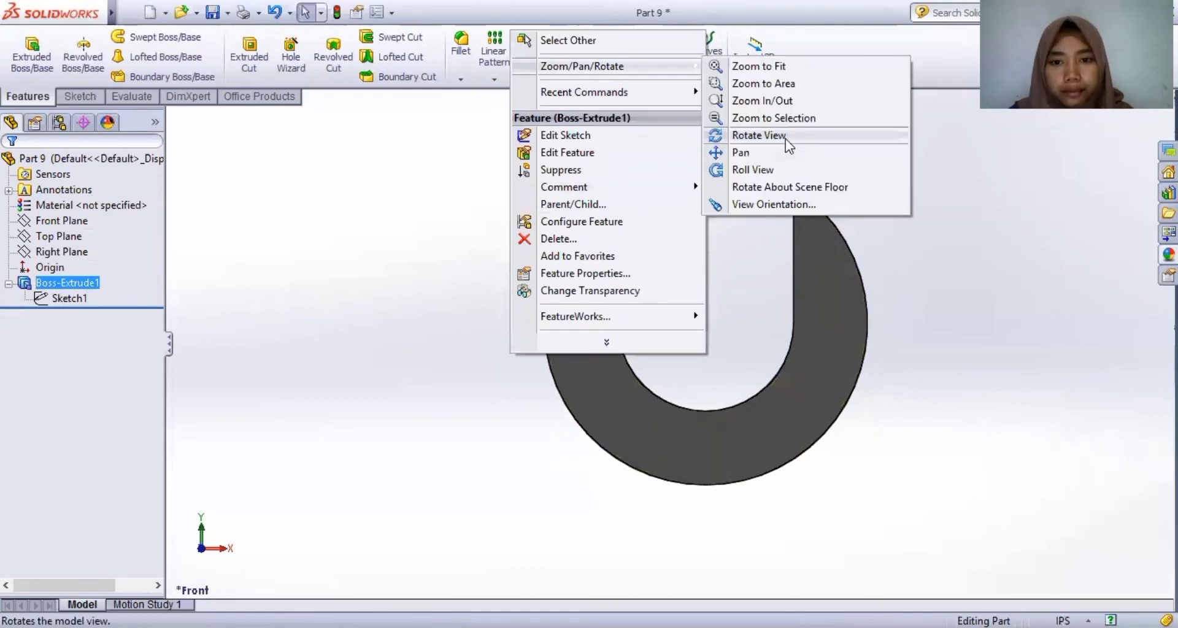
pyautogui.click(786, 139)
pyautogui.moveTo(908, 233); pyautogui.dragTo(889, 237)
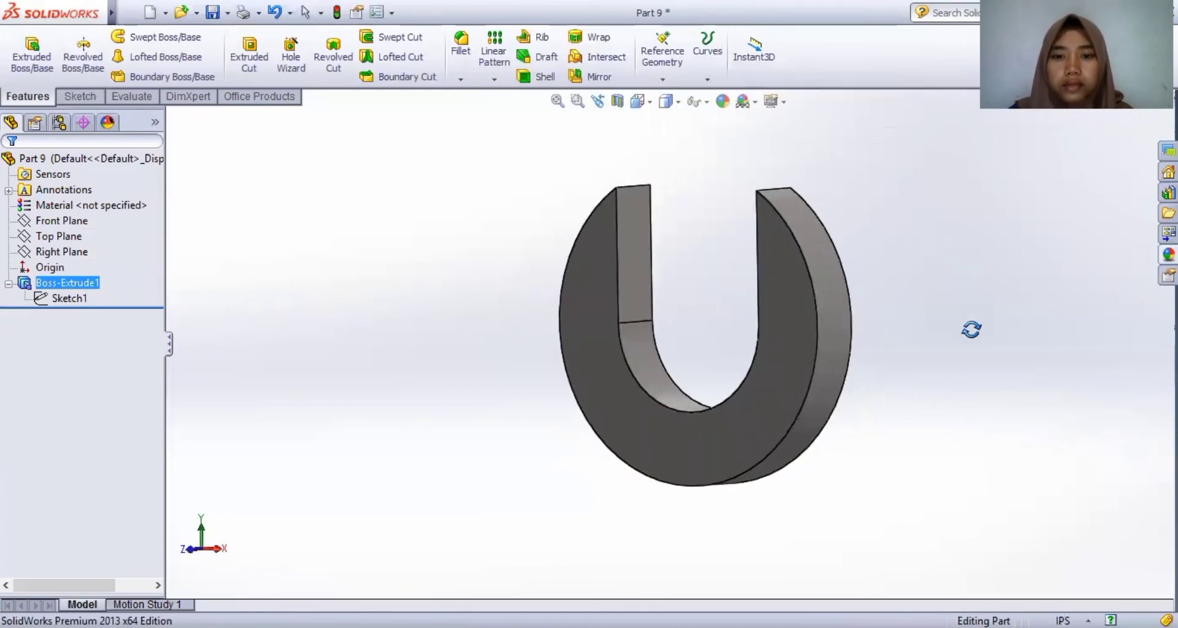
pyautogui.moveTo(970, 329); pyautogui.dragTo(847, 334)
pyautogui.rightClick(927, 329)
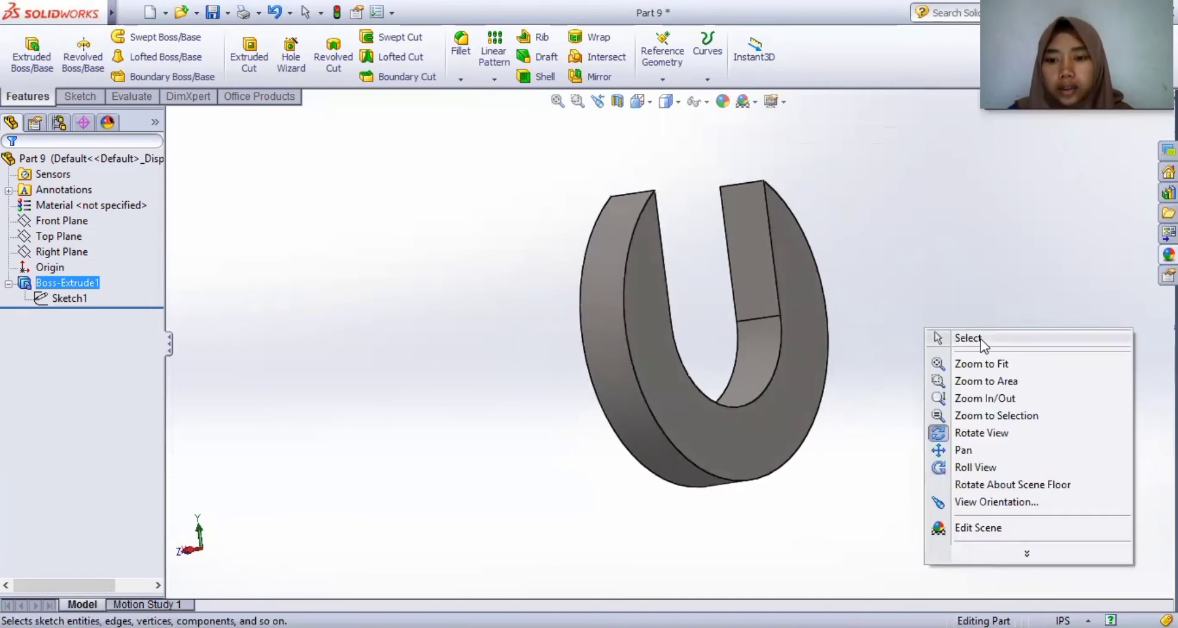
pyautogui.click(981, 339)
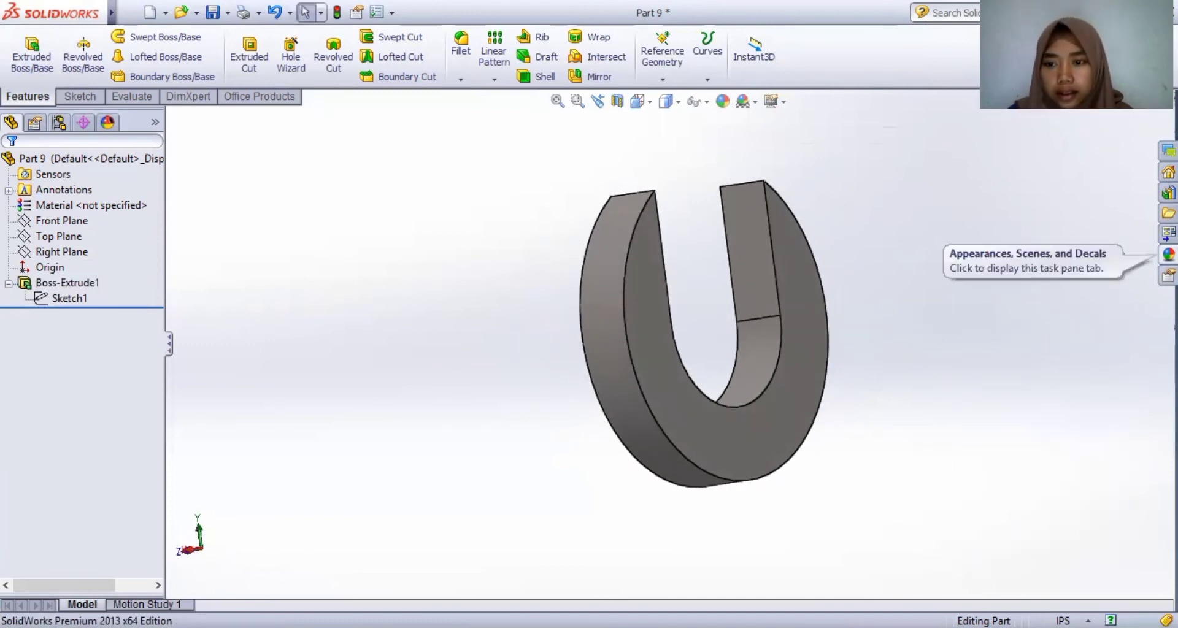
pyautogui.click(1168, 254)
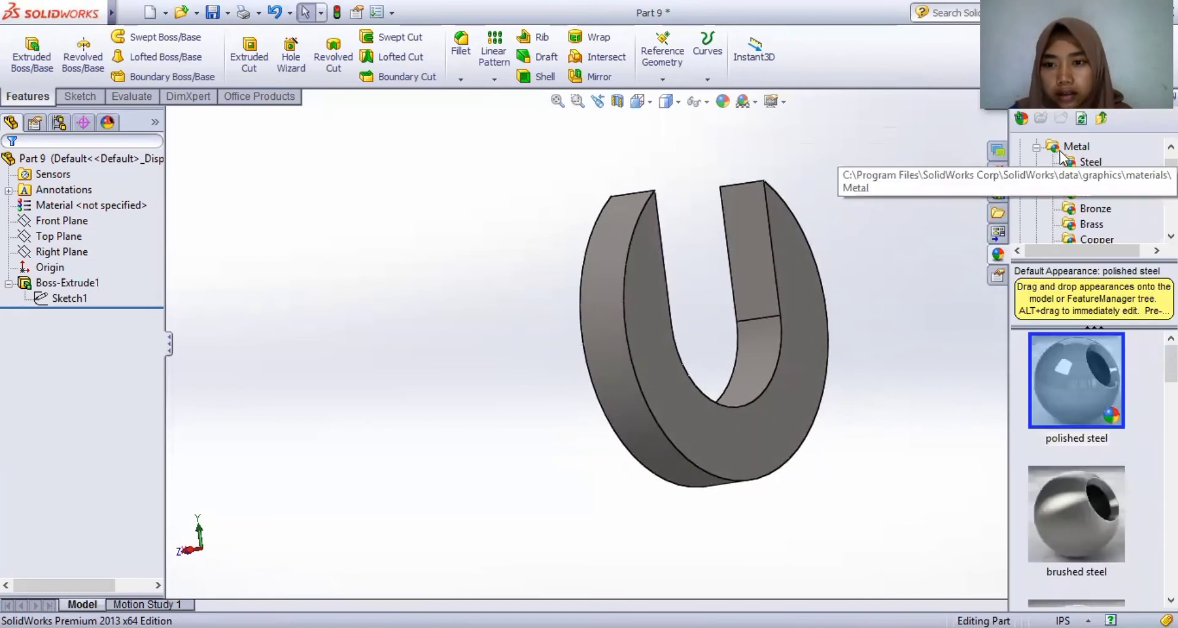
pyautogui.click(1082, 150)
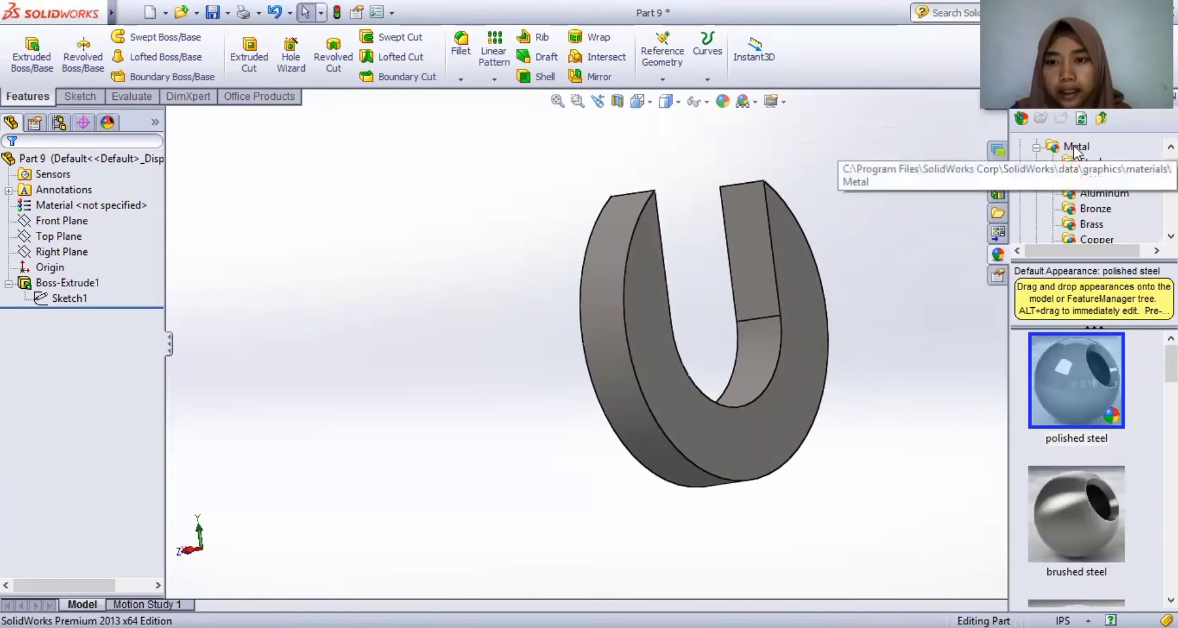
pyautogui.click(1091, 163)
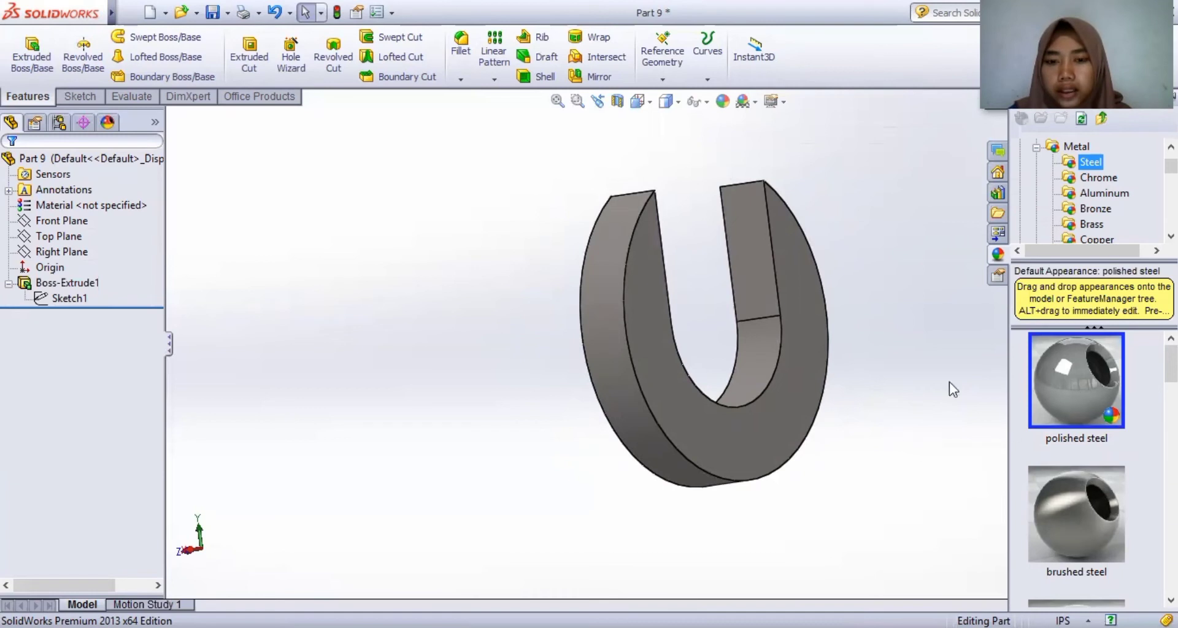
pyautogui.click(1083, 400)
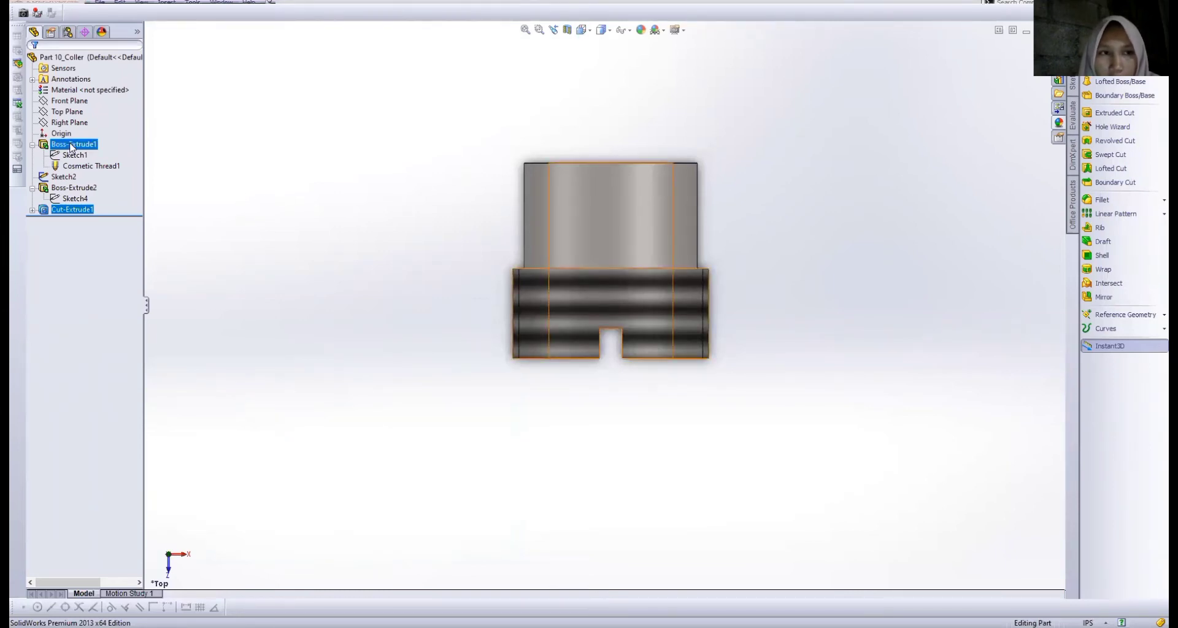
# - Examine the Boss-Extrude1 definition of Part 10, the collar, including its ring dimensions and depth, from the front and side, and close it
pyautogui.click(84, 106)
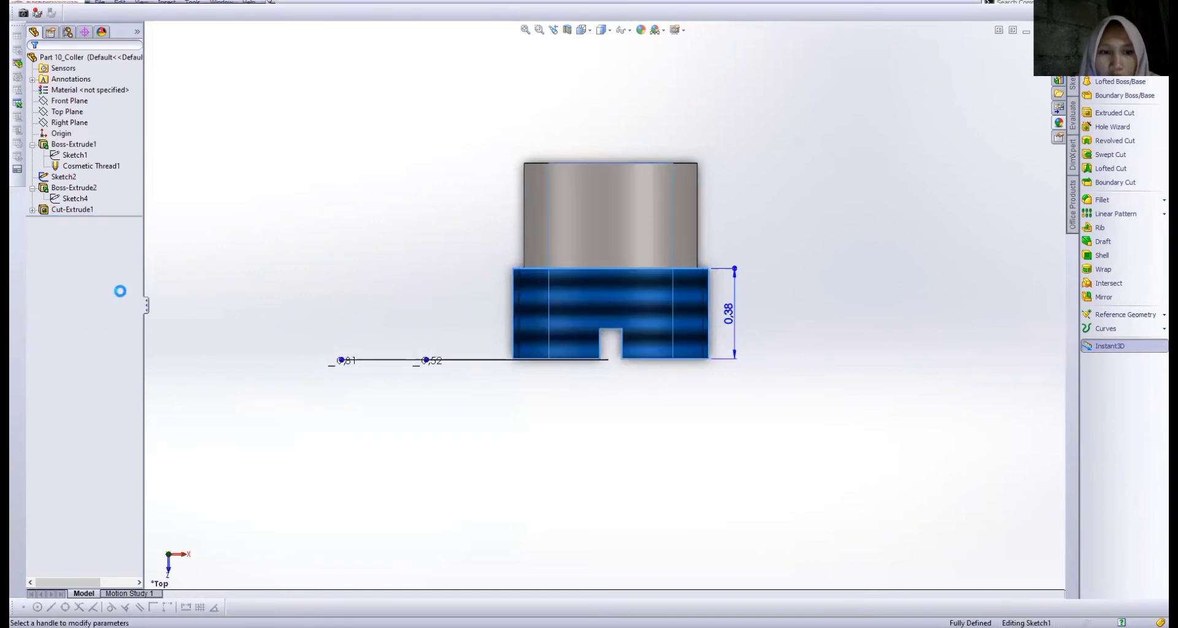
pyautogui.click(169, 569)
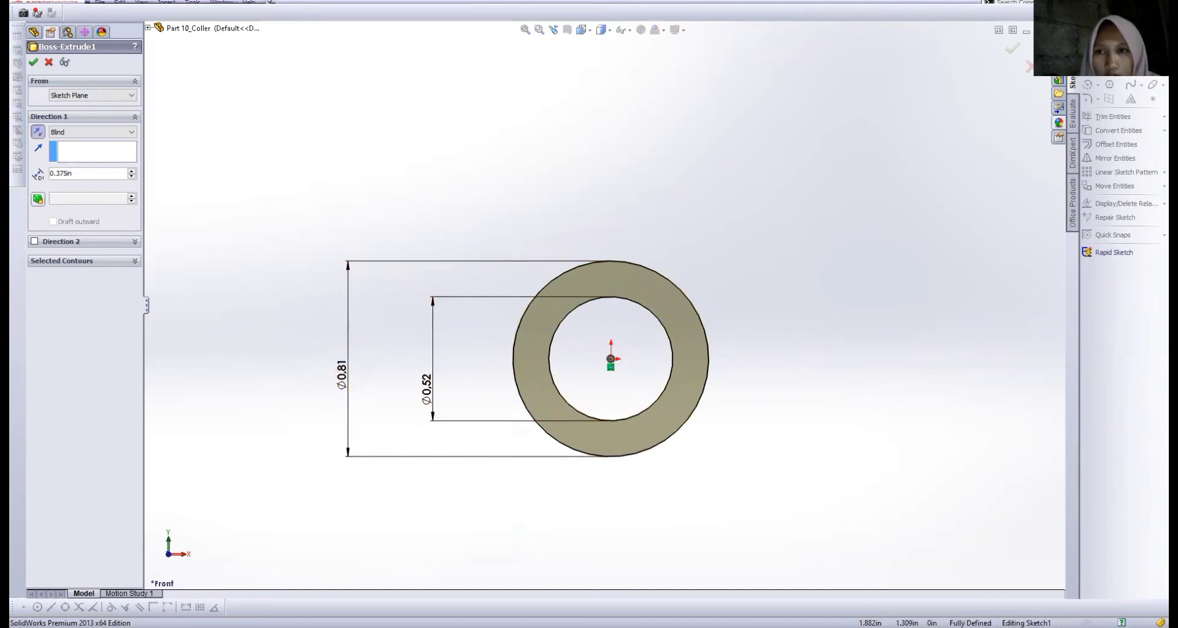
pyautogui.click(1073, 43)
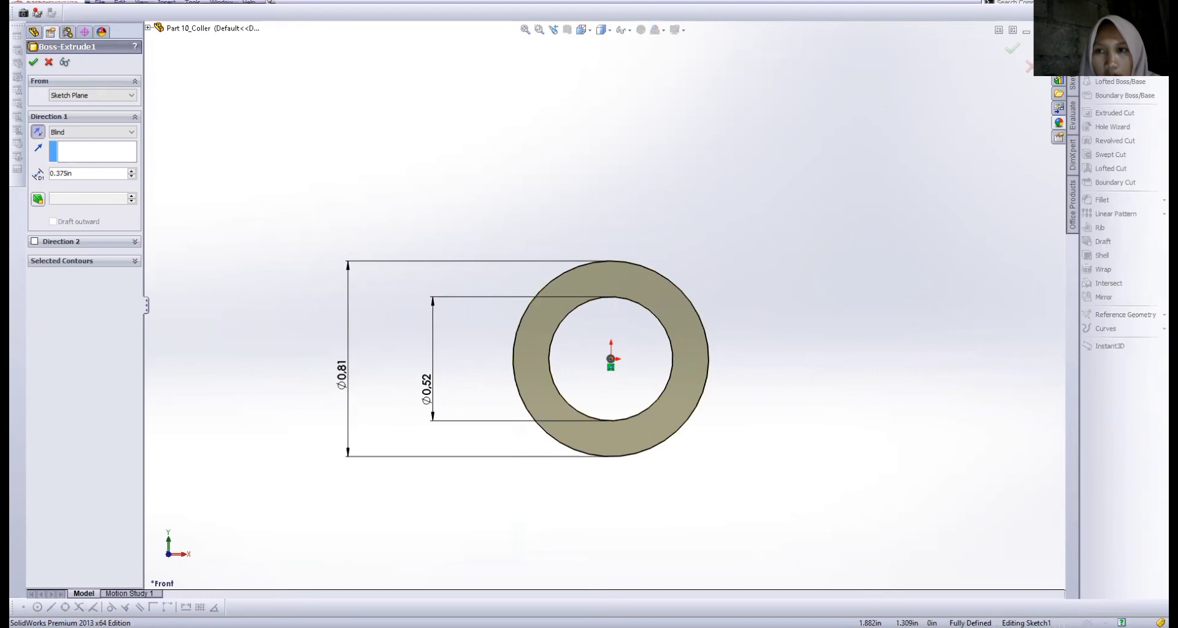
pyautogui.click(185, 555)
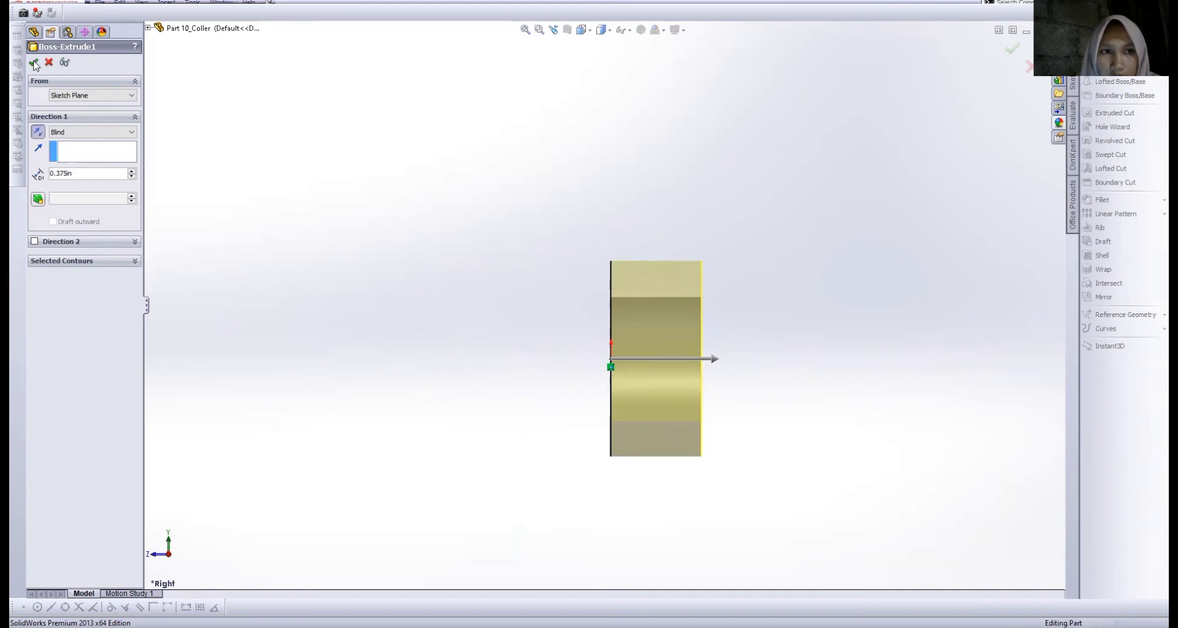
pyautogui.click(33, 63)
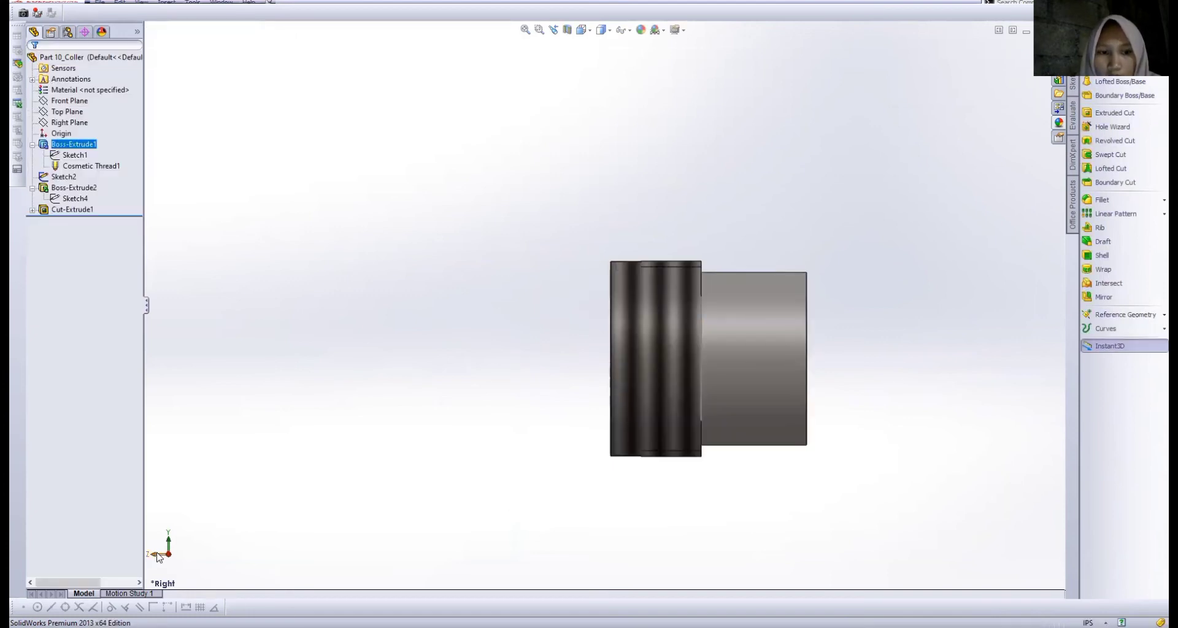
# - Examine the collar's cosmetic thread and the Cosmetic Thread command's settings from the front and side, and close the command without adding a thread
pyautogui.click(158, 555)
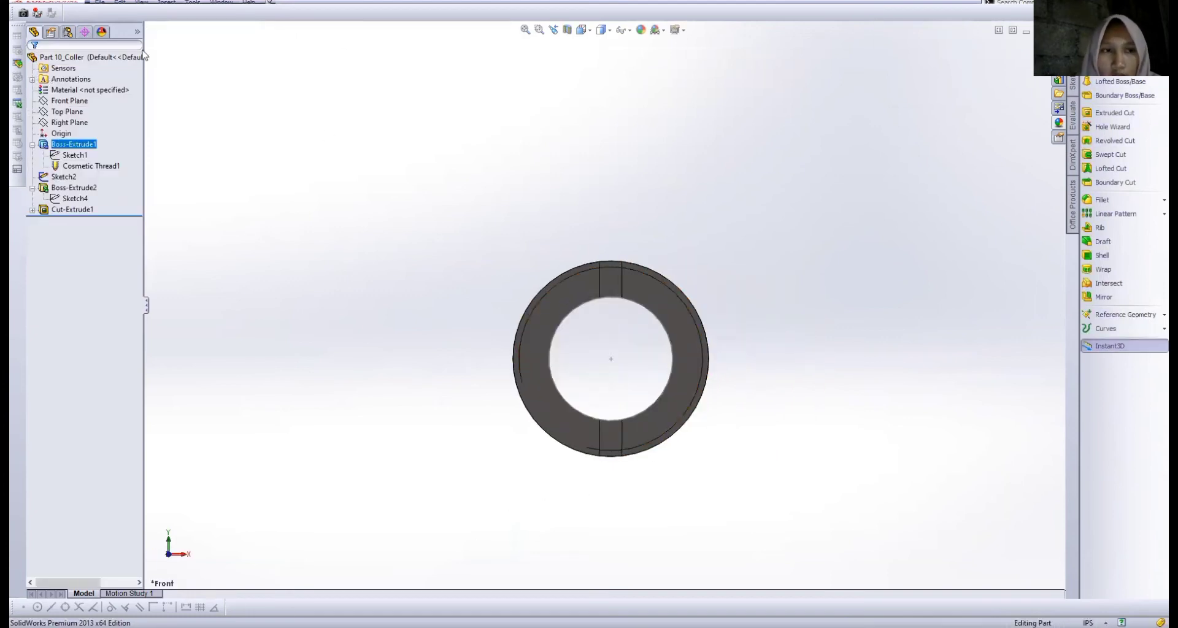
pyautogui.click(85, 167)
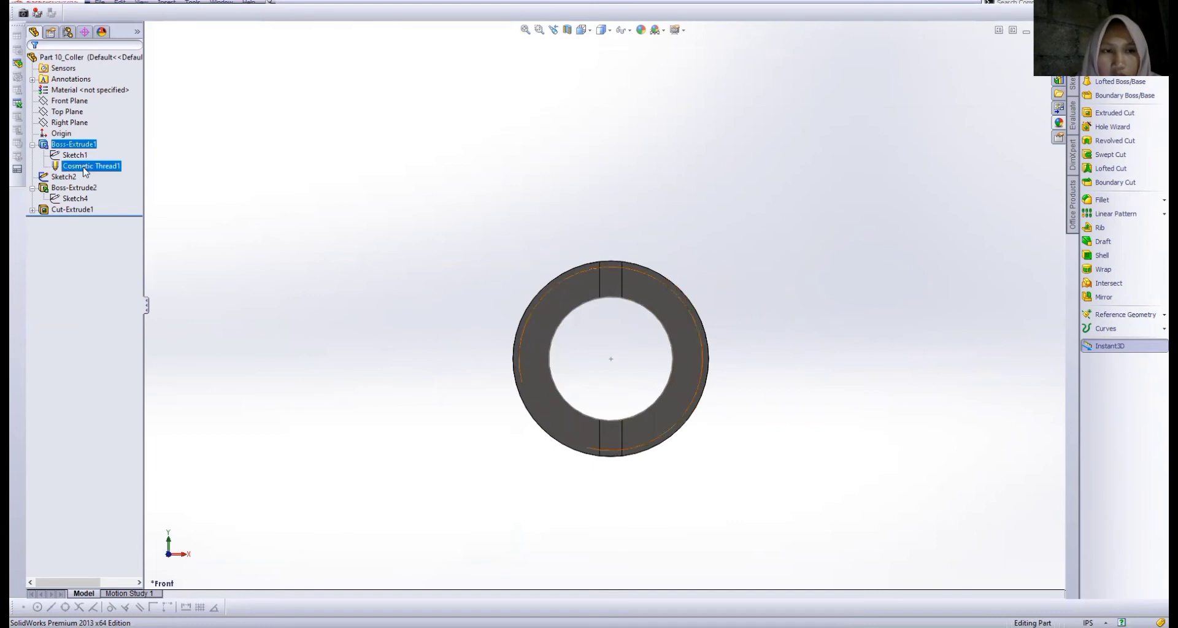
pyautogui.click(166, 2)
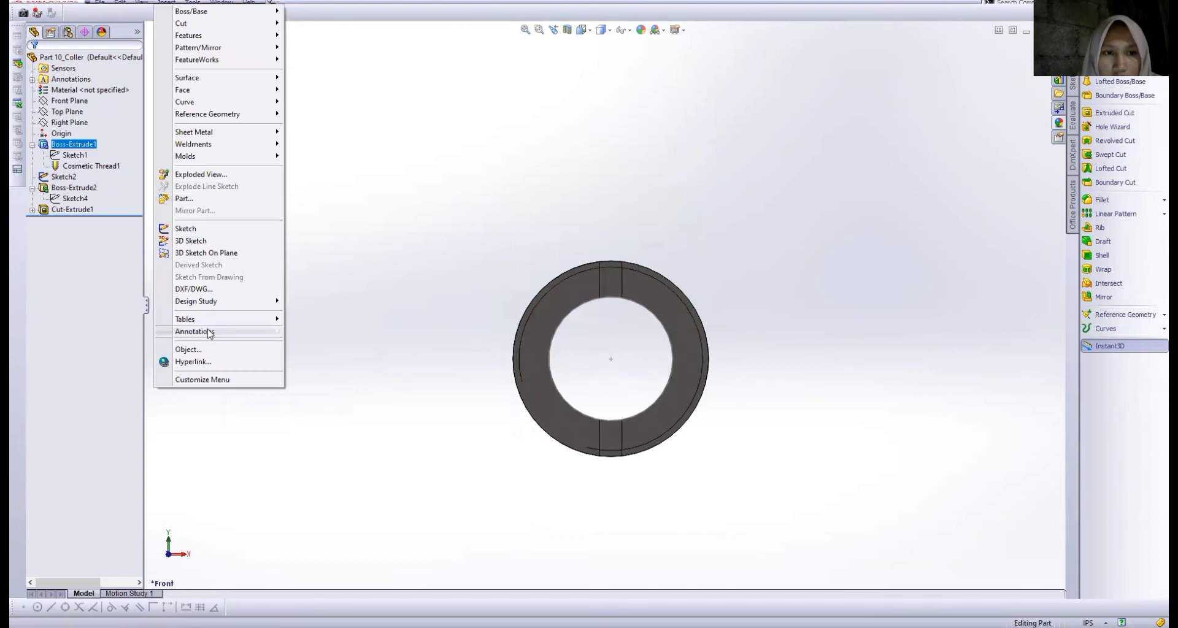
pyautogui.moveTo(208, 333)
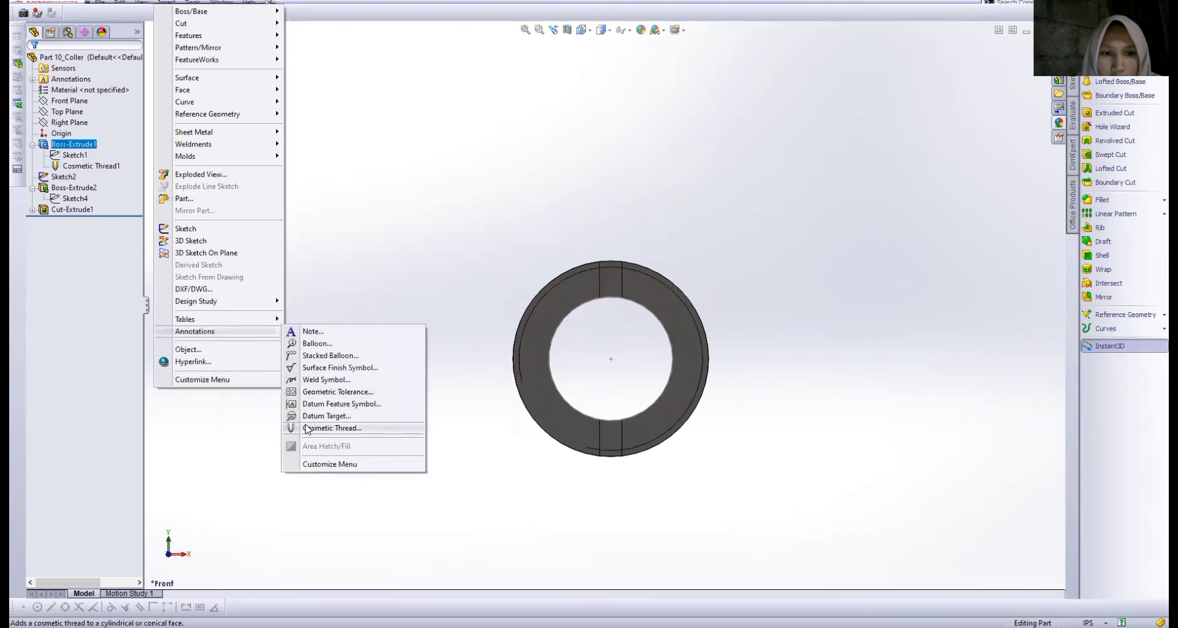
pyautogui.click(332, 428)
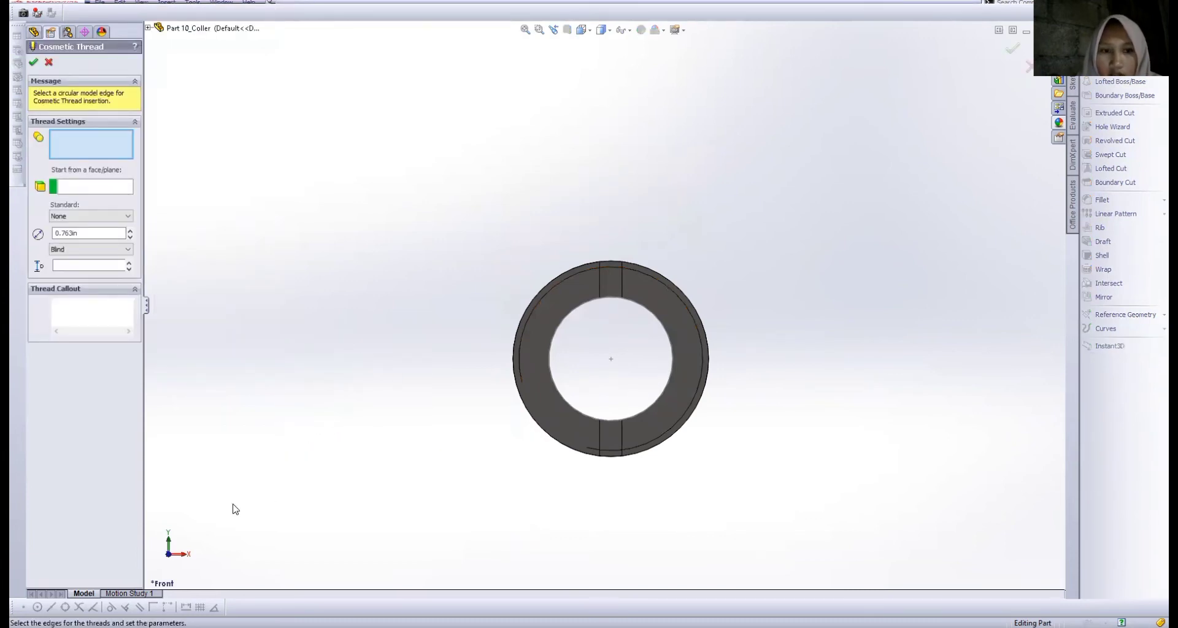
pyautogui.click(176, 557)
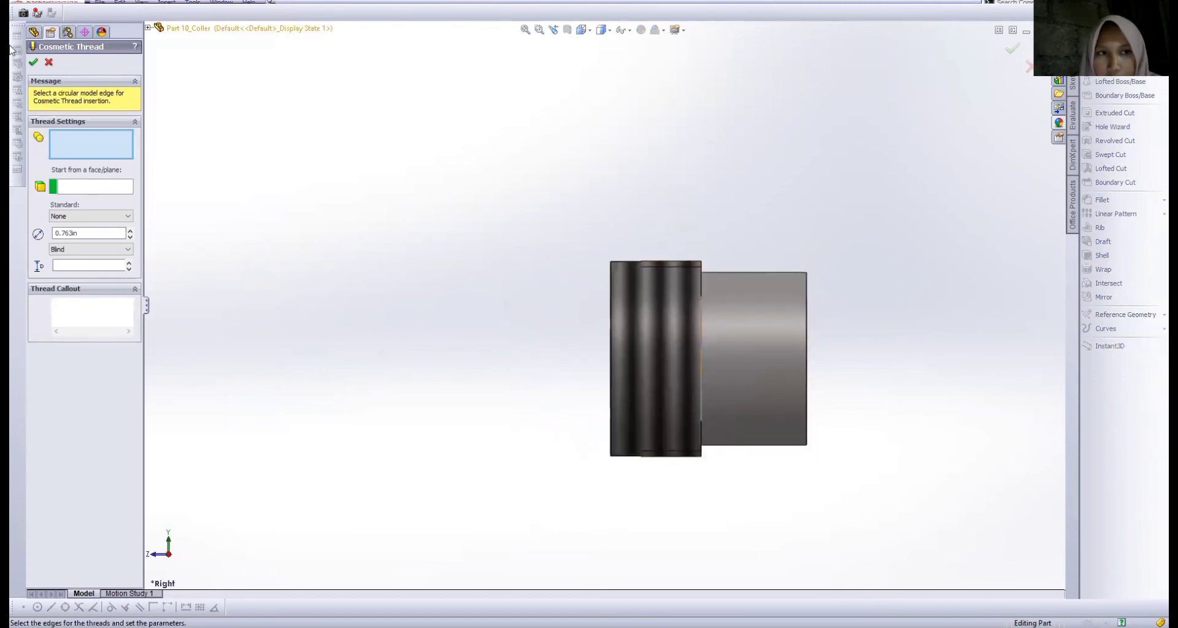
pyautogui.click(46, 62)
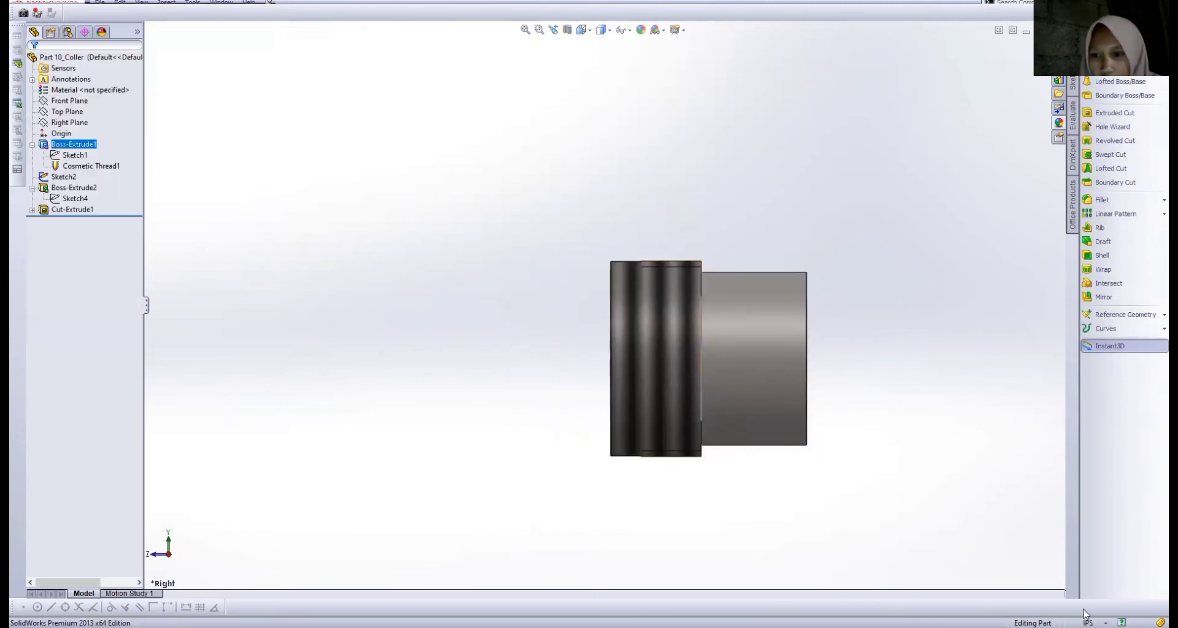
# - Examine the shaded cosmetic threads option in the collar's Detailing document properties and close the settings
pyautogui.click(1105, 622)
pyautogui.click(1097, 608)
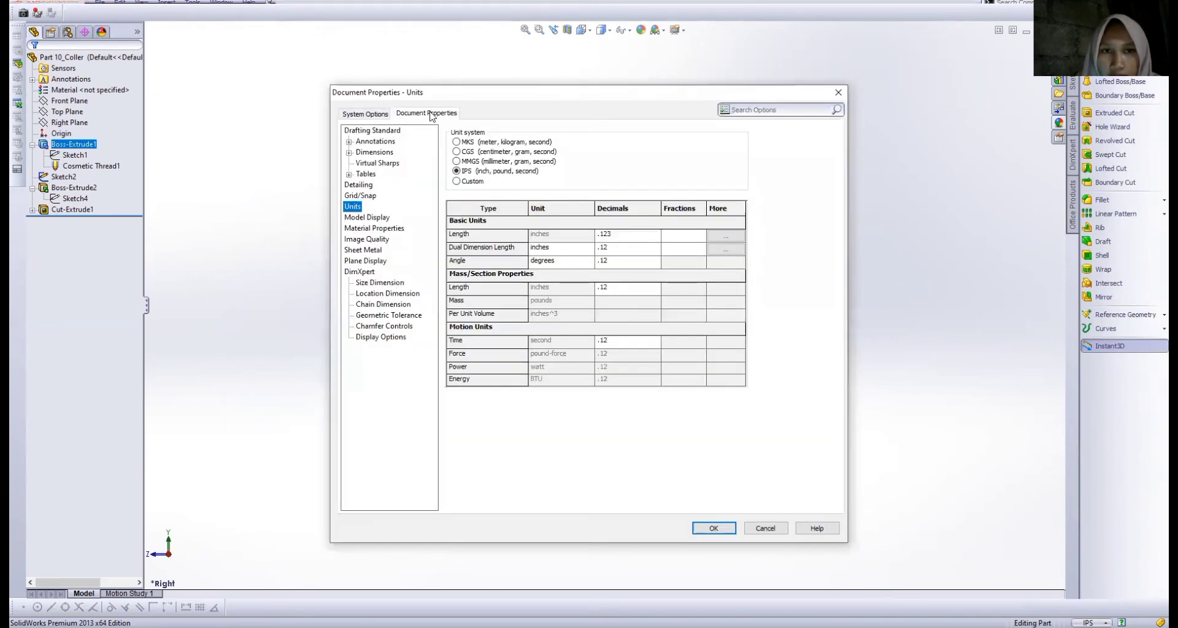
pyautogui.click(359, 185)
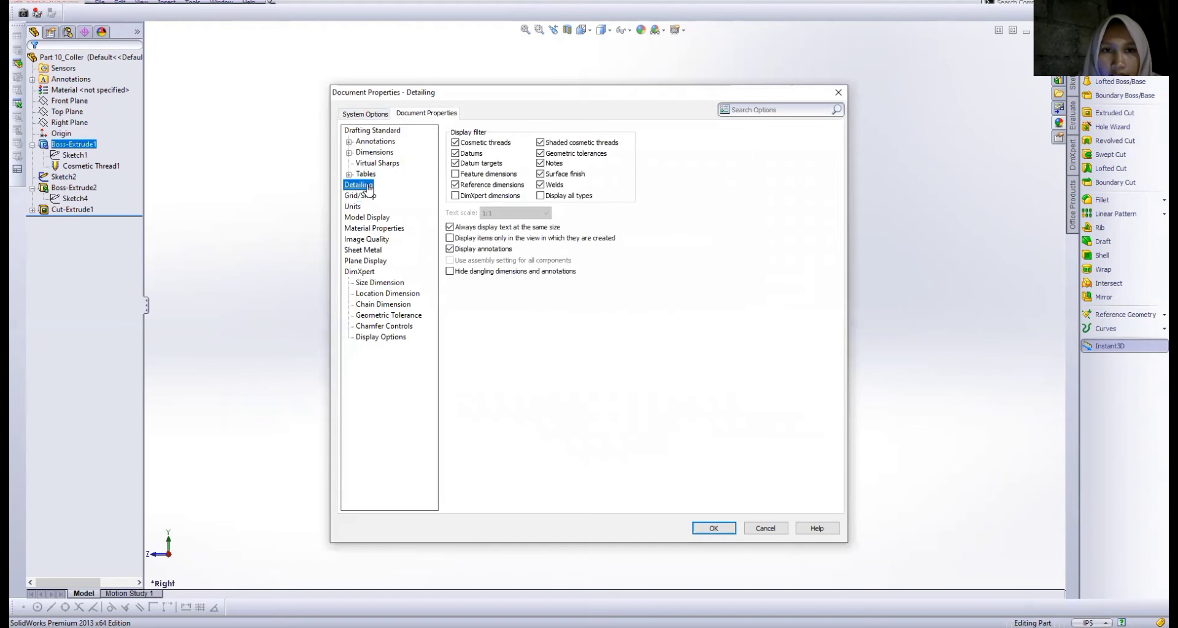
pyautogui.click(540, 144)
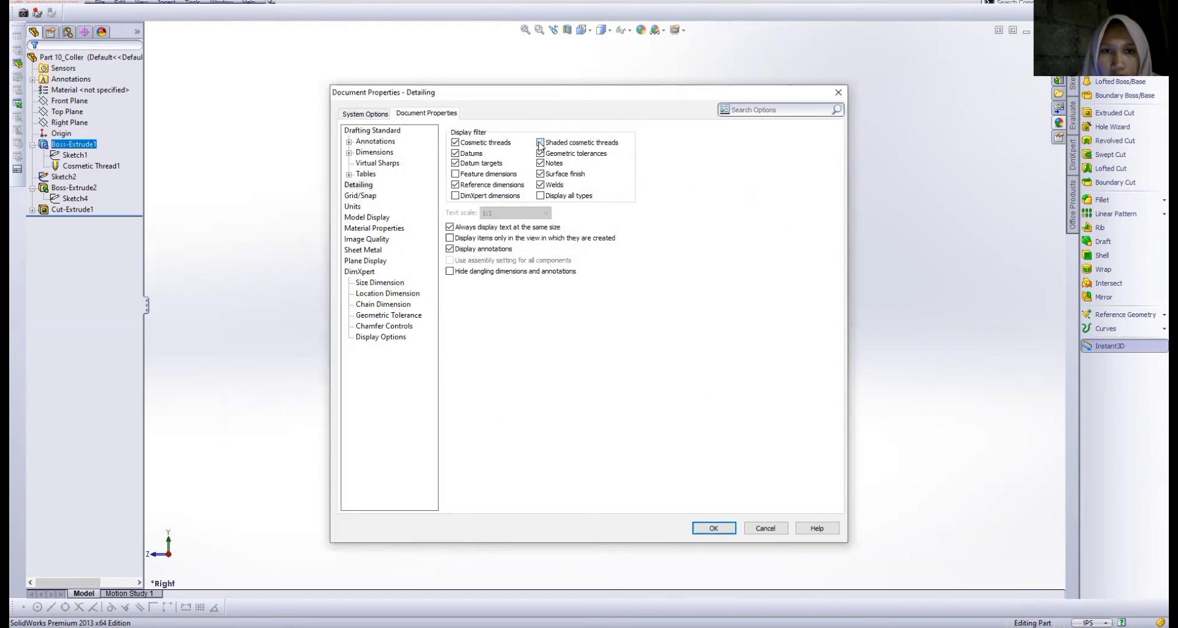
pyautogui.click(711, 529)
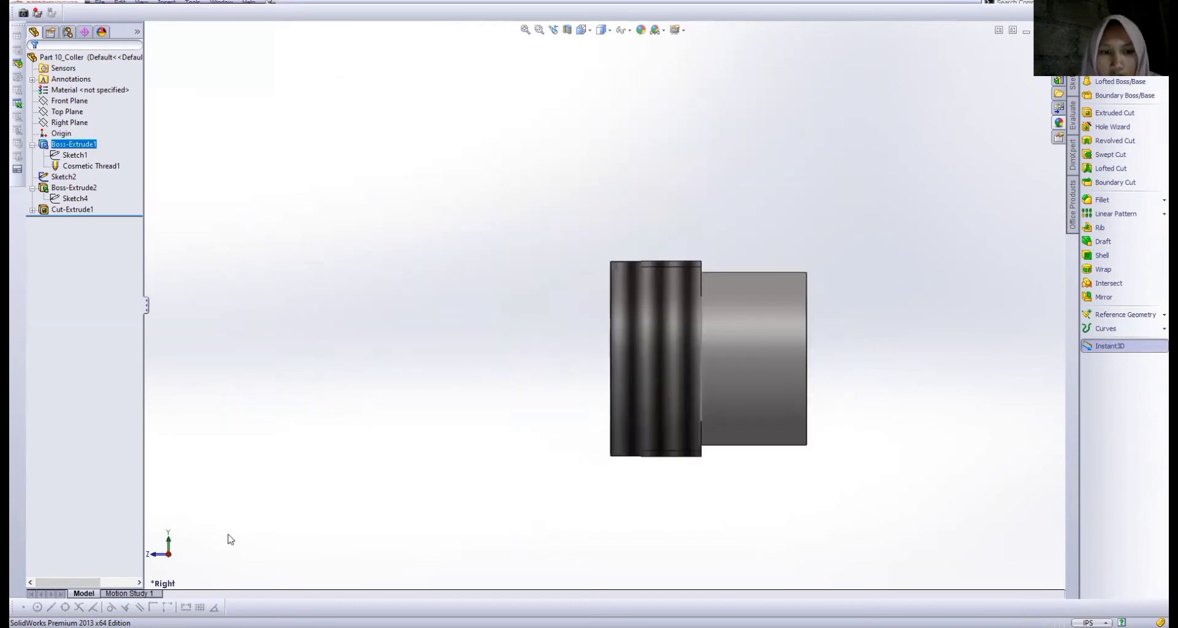
# - Examine the collar's Boss-Extrude2 definition, including its circle diameter and blind depth, from the top, front and side, and close it without changes
pyautogui.click(155, 555)
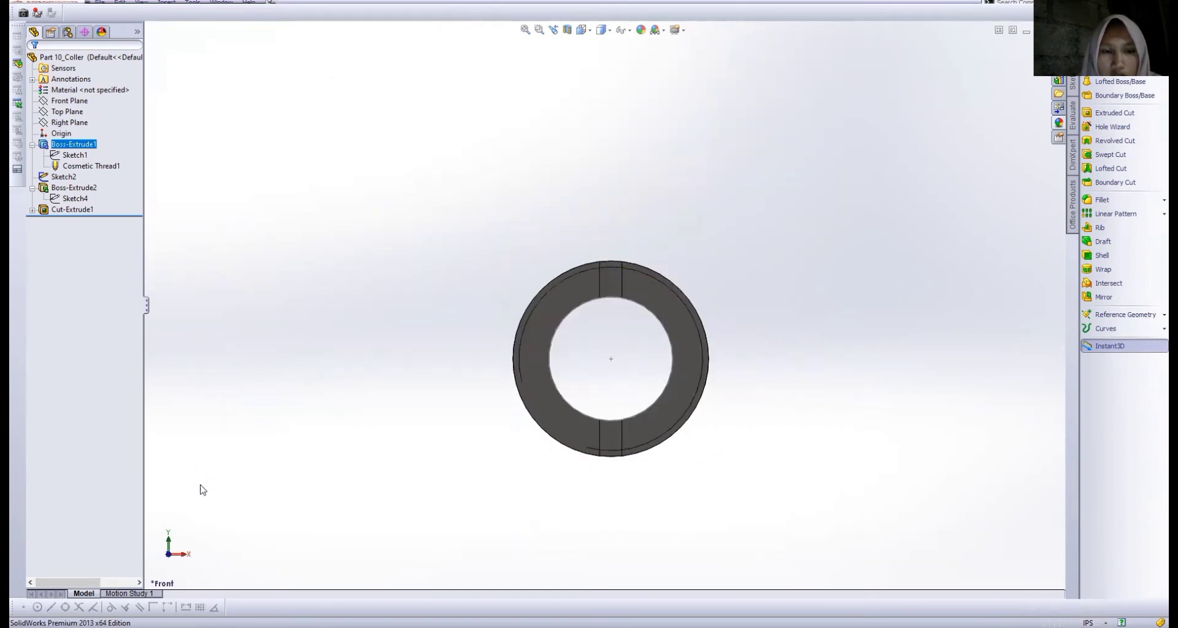
pyautogui.click(169, 539)
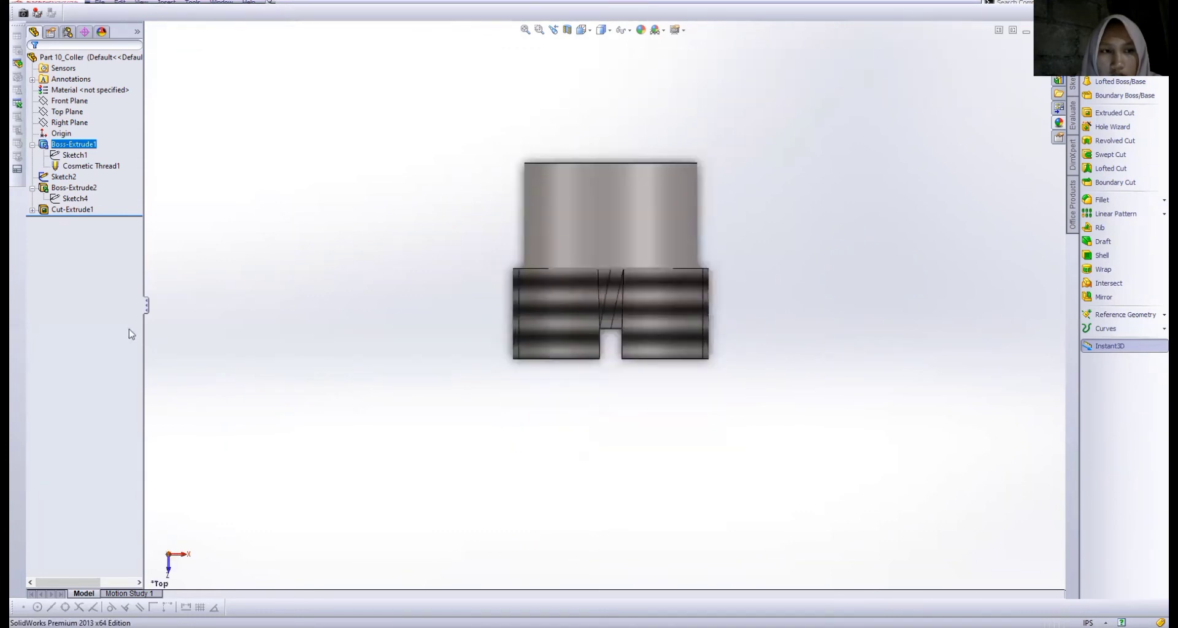
pyautogui.keyDown('ctrl'); pyautogui.click(72, 188); pyautogui.keyUp('ctrl')
pyautogui.click(71, 192)
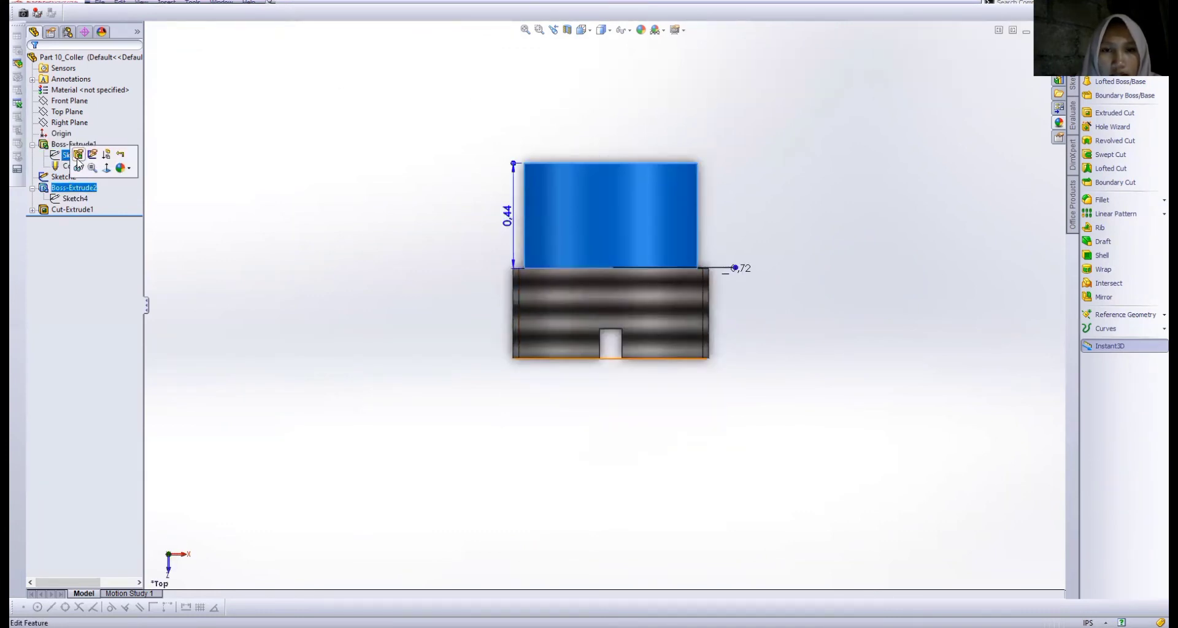
pyautogui.click(78, 155)
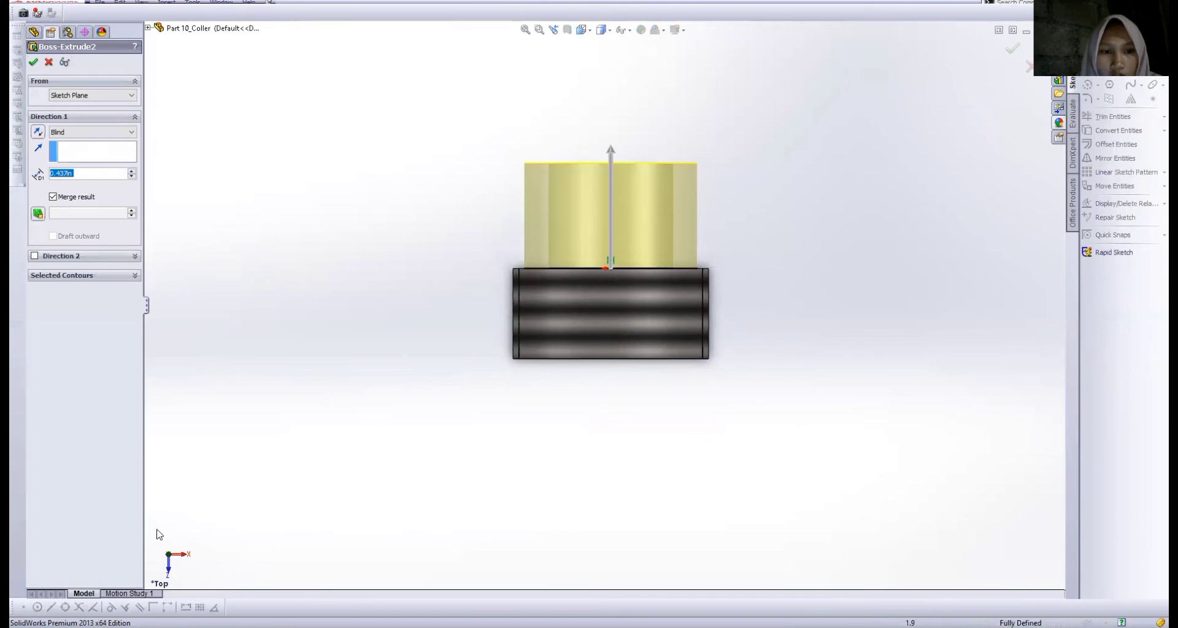
pyautogui.click(169, 568)
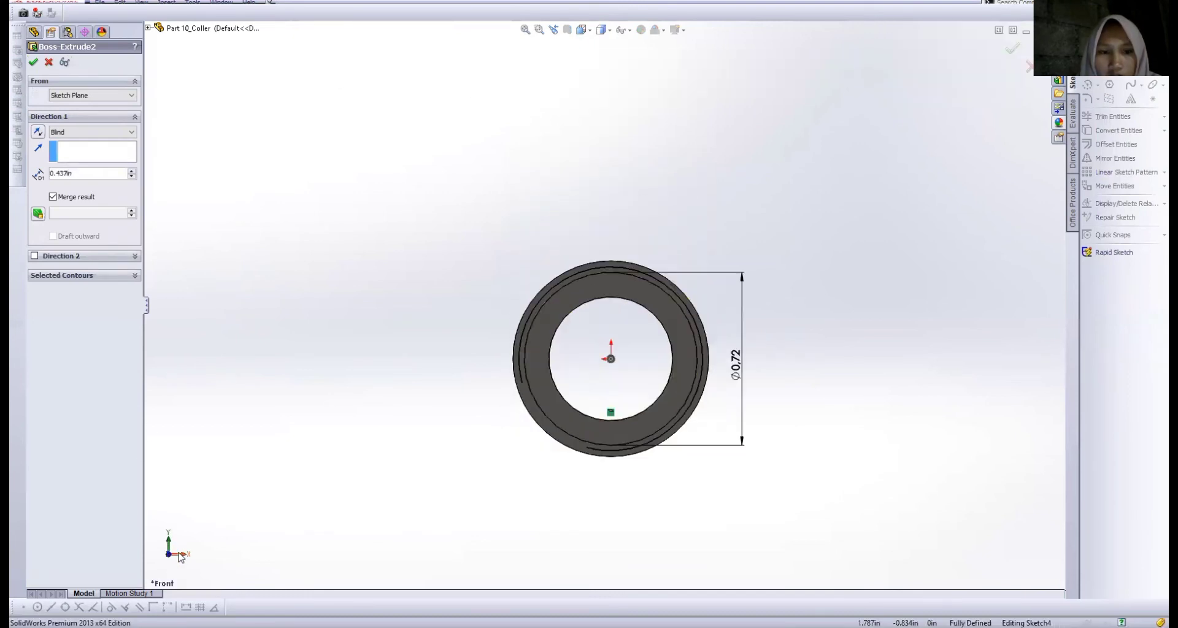
pyautogui.click(180, 555)
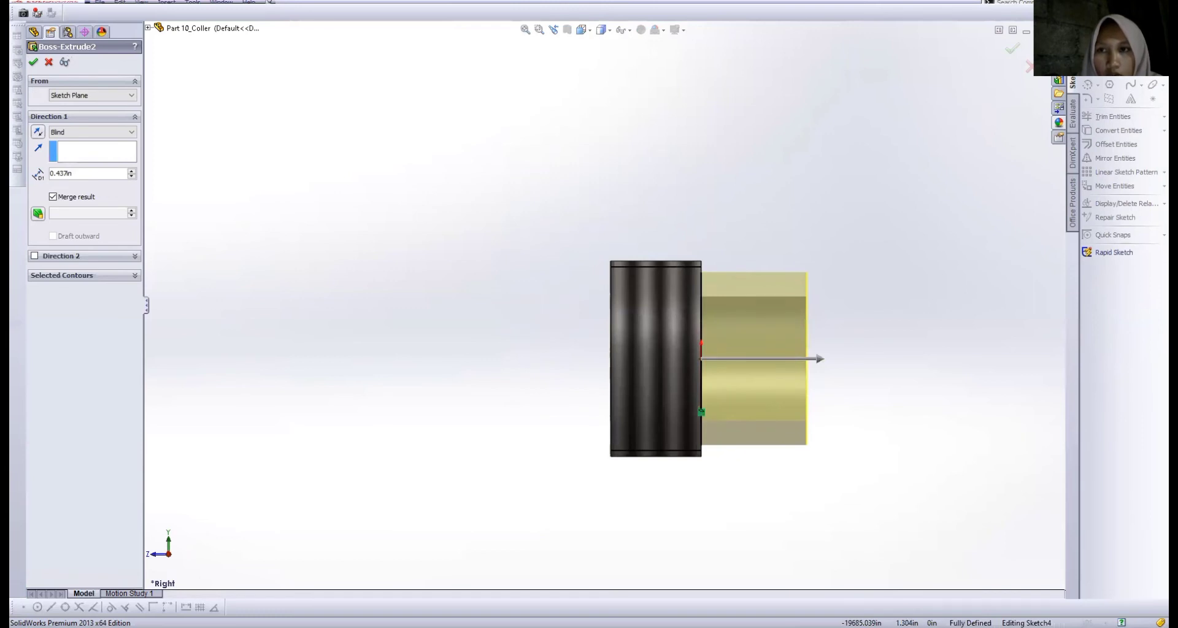
pyautogui.click(1073, 50)
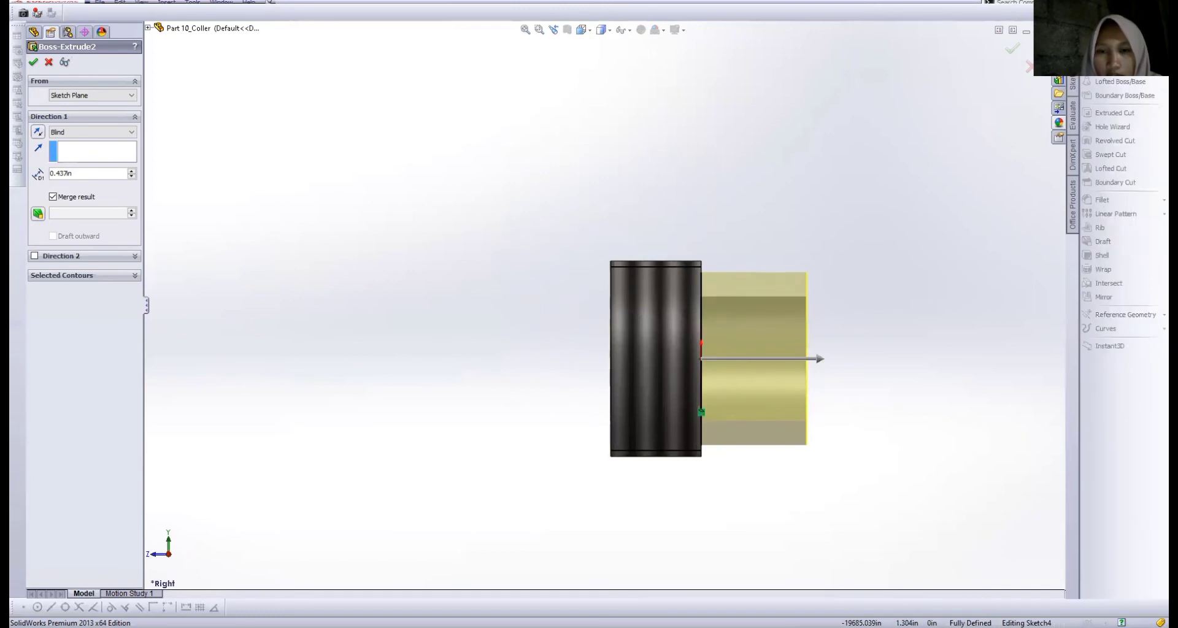
pyautogui.click(33, 64)
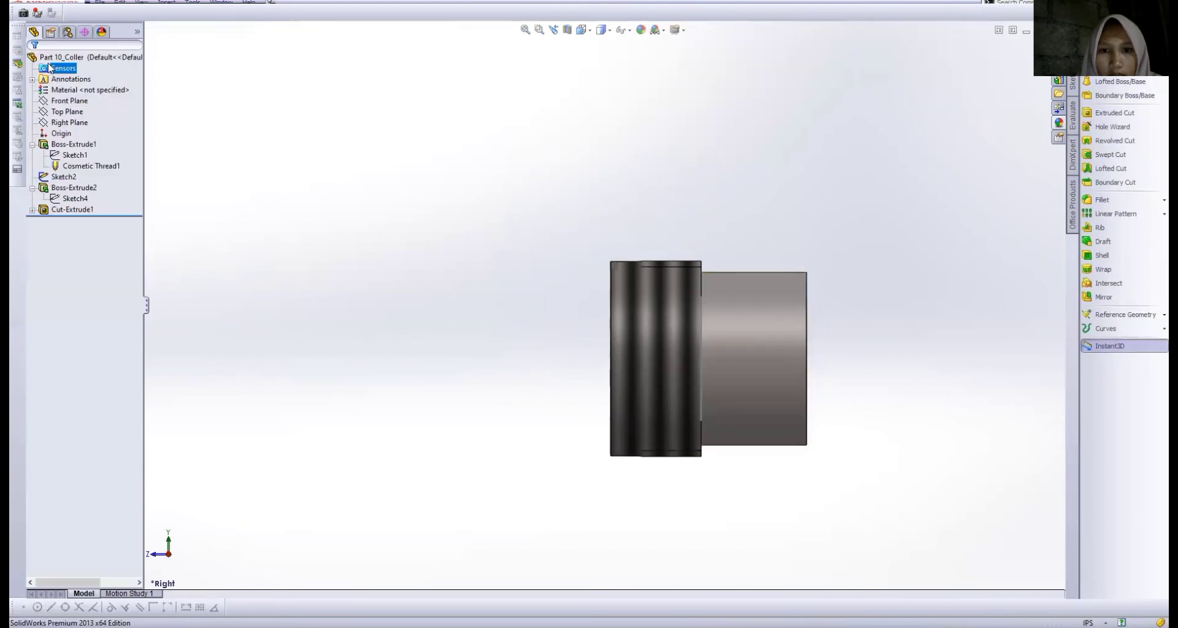
pyautogui.click(742, 370)
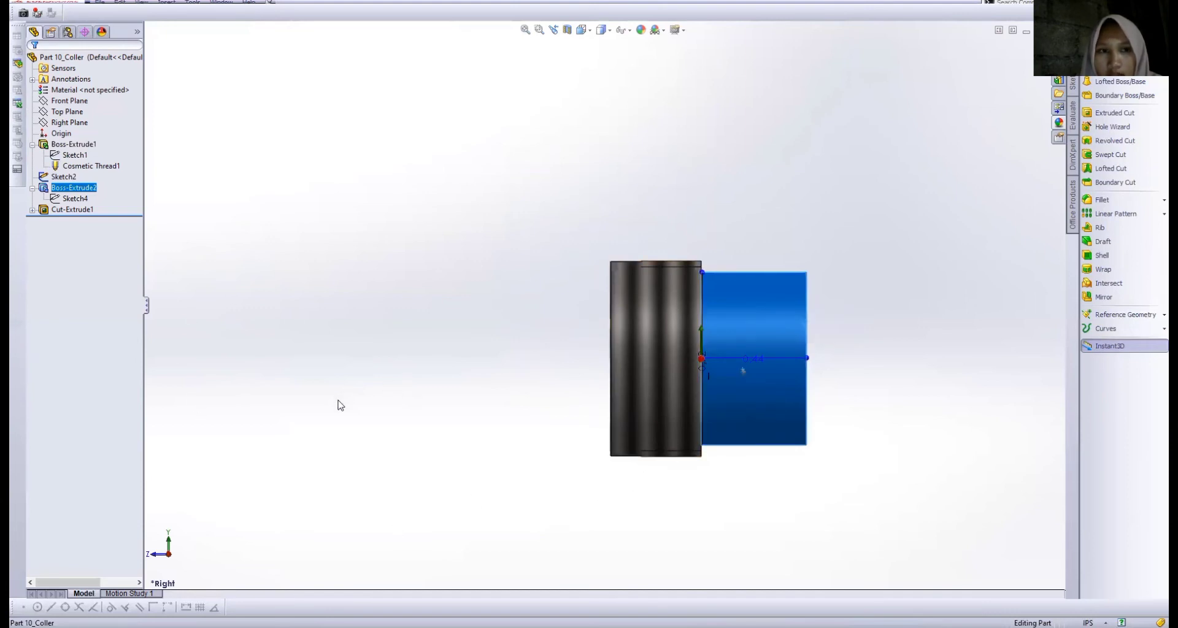
# - Examine the collar's Cut-Extrude1 definition, including the slot's dimensions and Mid Plane depth, from the top, side and front, and close it without changes
pyautogui.click(82, 210)
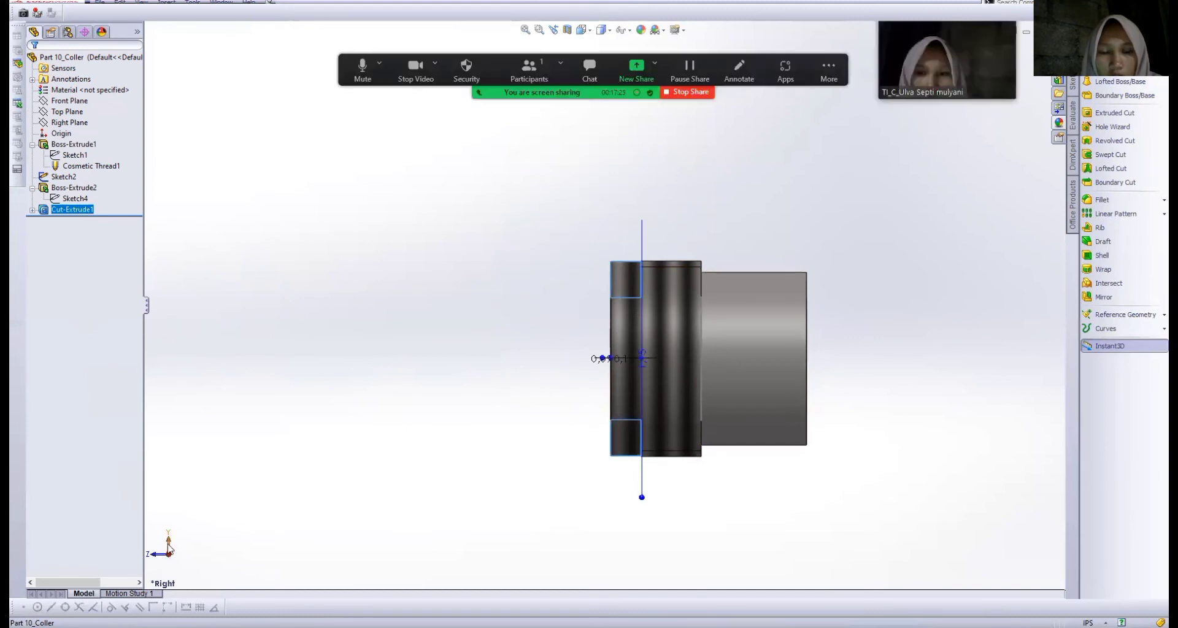
pyautogui.click(168, 551)
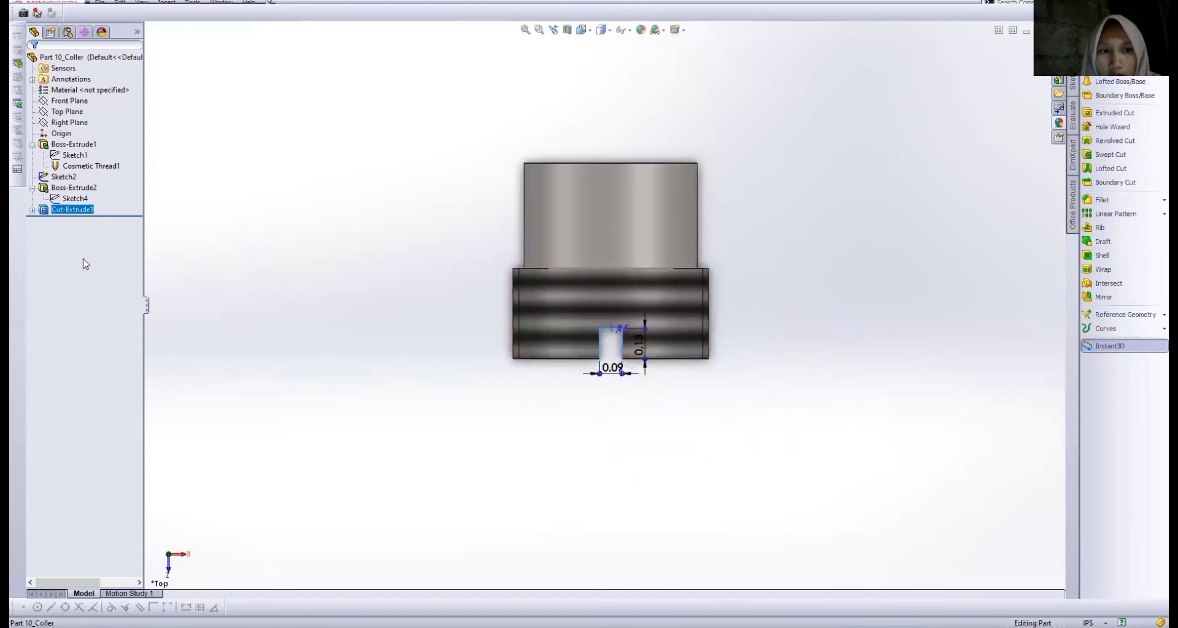
pyautogui.keyDown('ctrl'); pyautogui.click(67, 188); pyautogui.keyUp('ctrl')
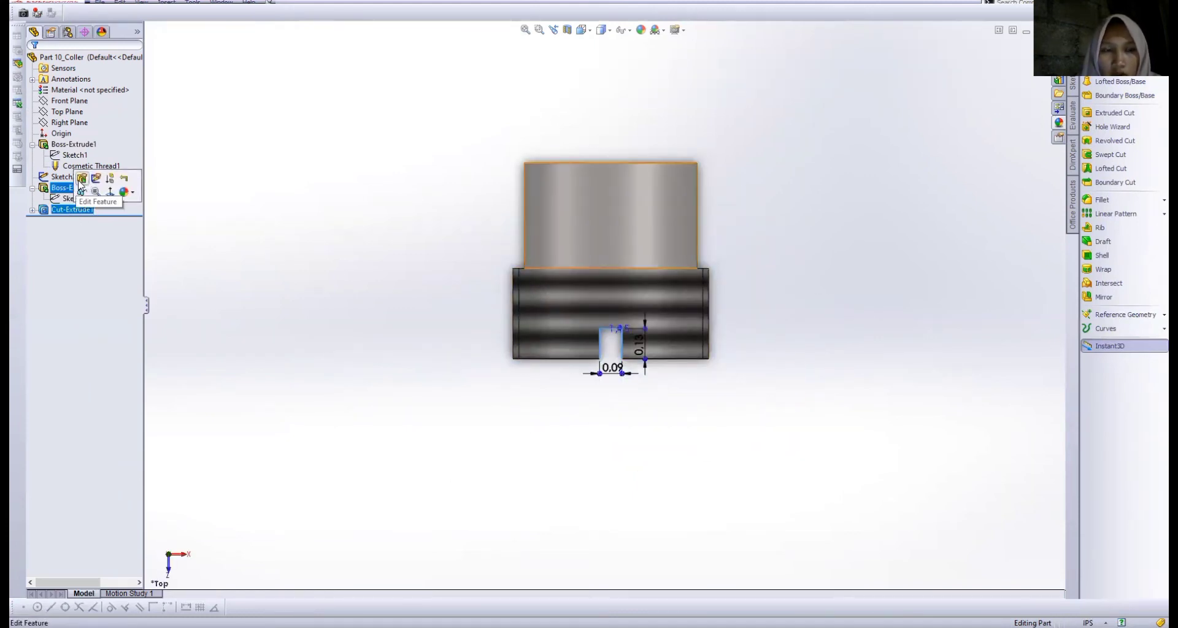
pyautogui.click(82, 178)
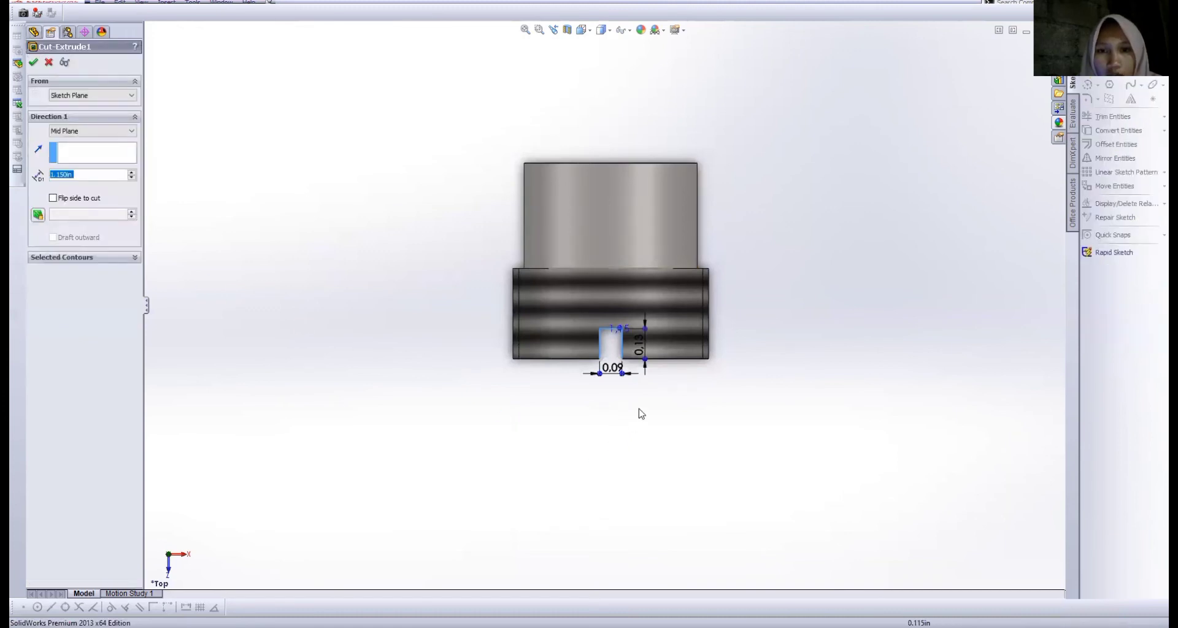
pyautogui.scroll(-2, 609, 396)
pyautogui.scroll(-1, 609, 396)
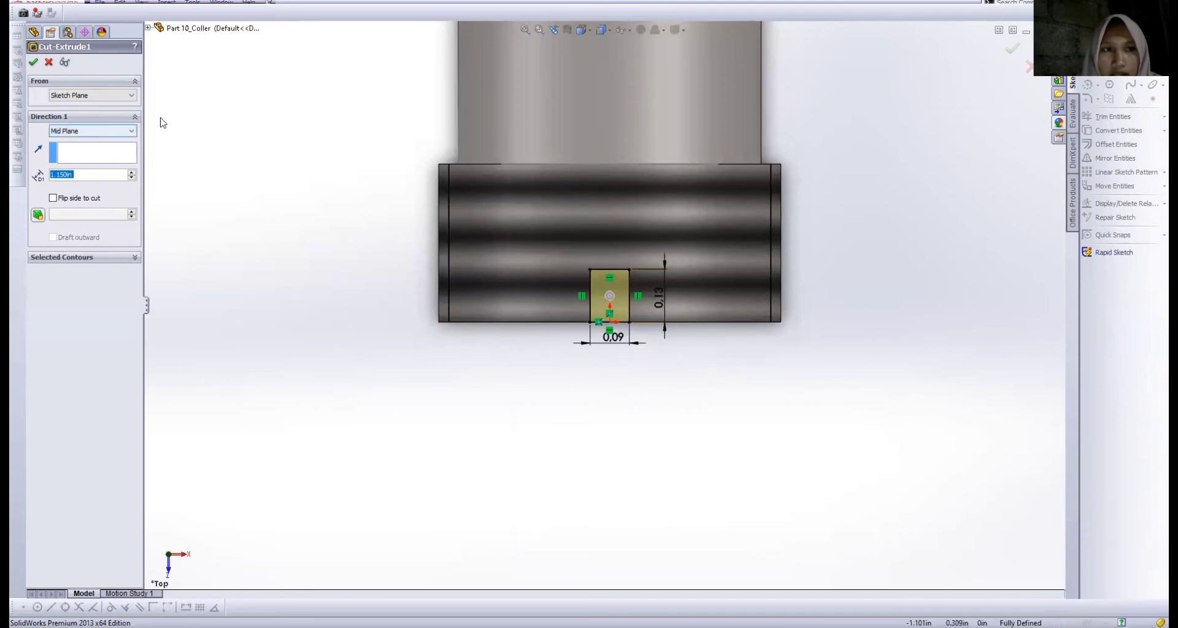
pyautogui.click(179, 554)
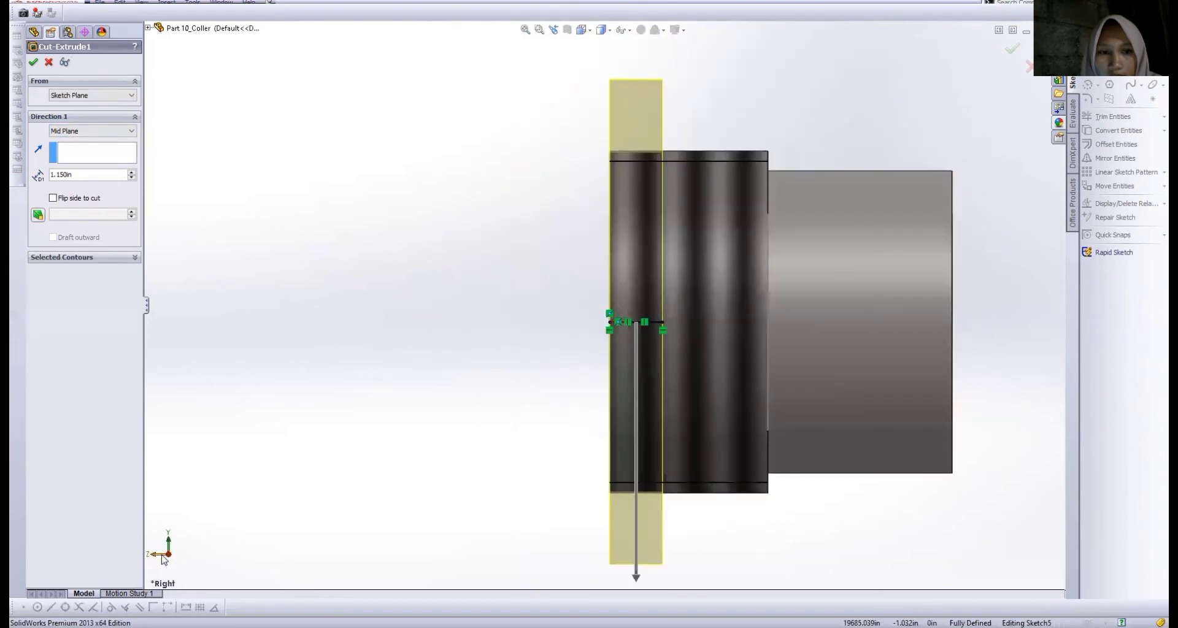
pyautogui.click(154, 555)
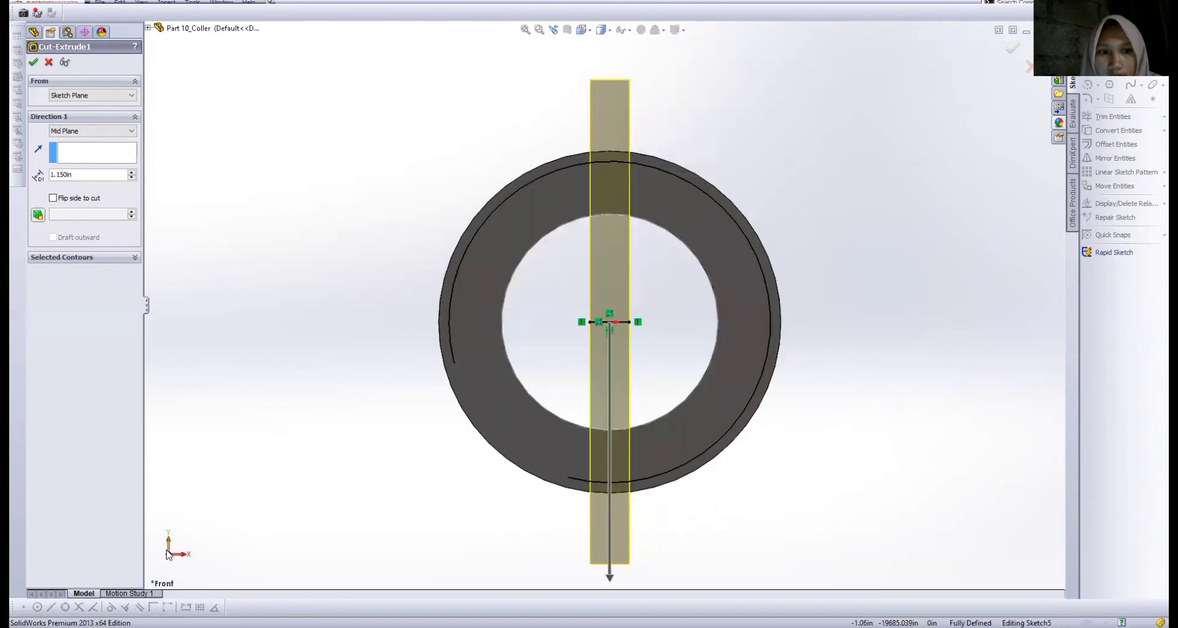
pyautogui.click(49, 63)
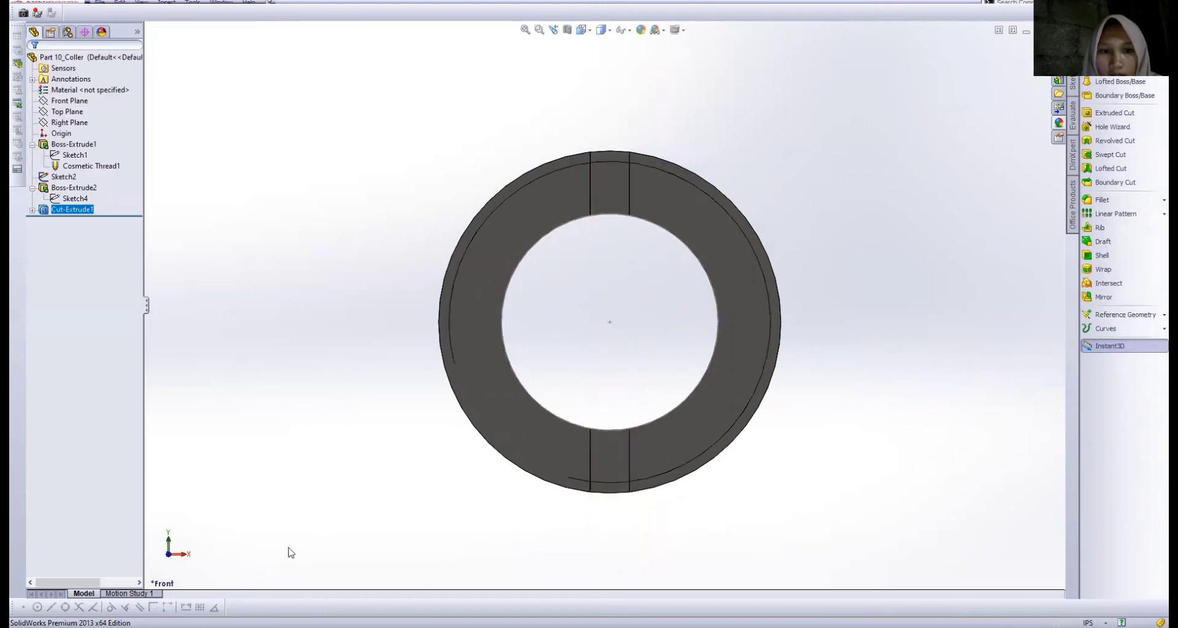
pyautogui.click(170, 543)
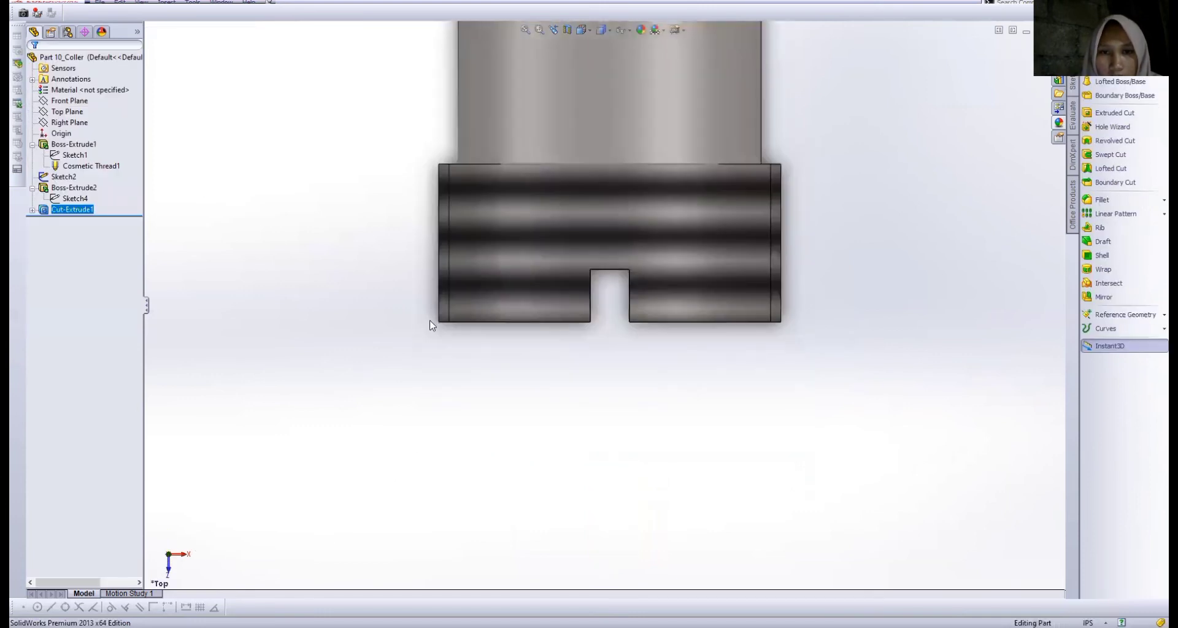
pyautogui.scroll(5, 531, 445)
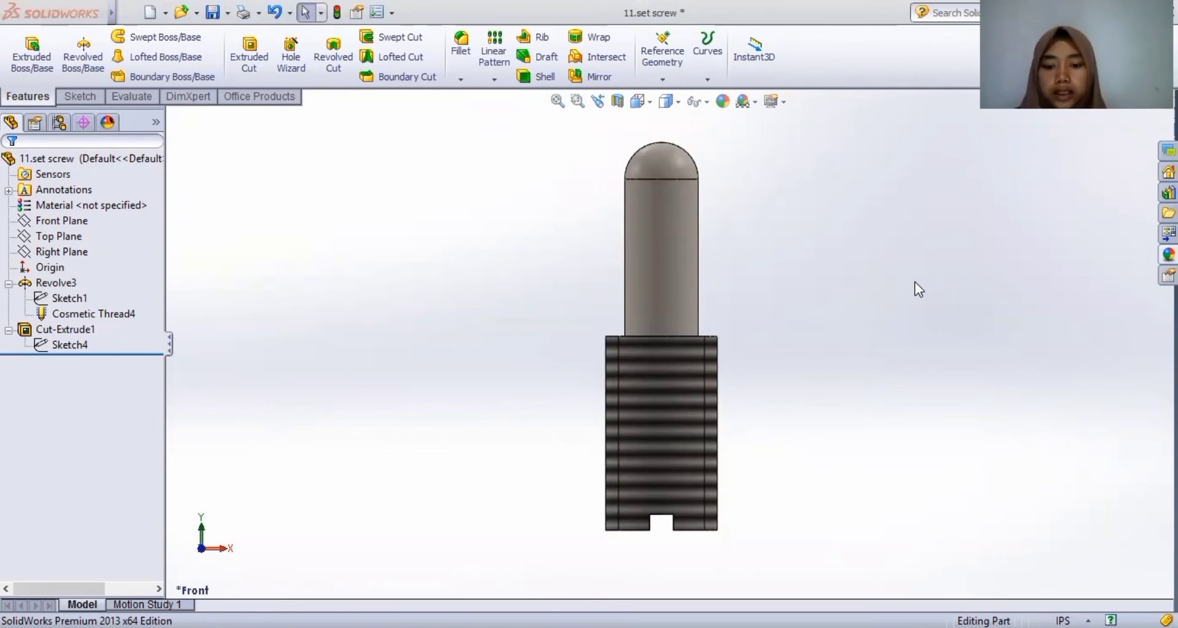
# - Open the set screw's Sketch1 under Revolve3 for editing and examine the half profile's lines, rounded tip and relations
pyautogui.click(60, 222)
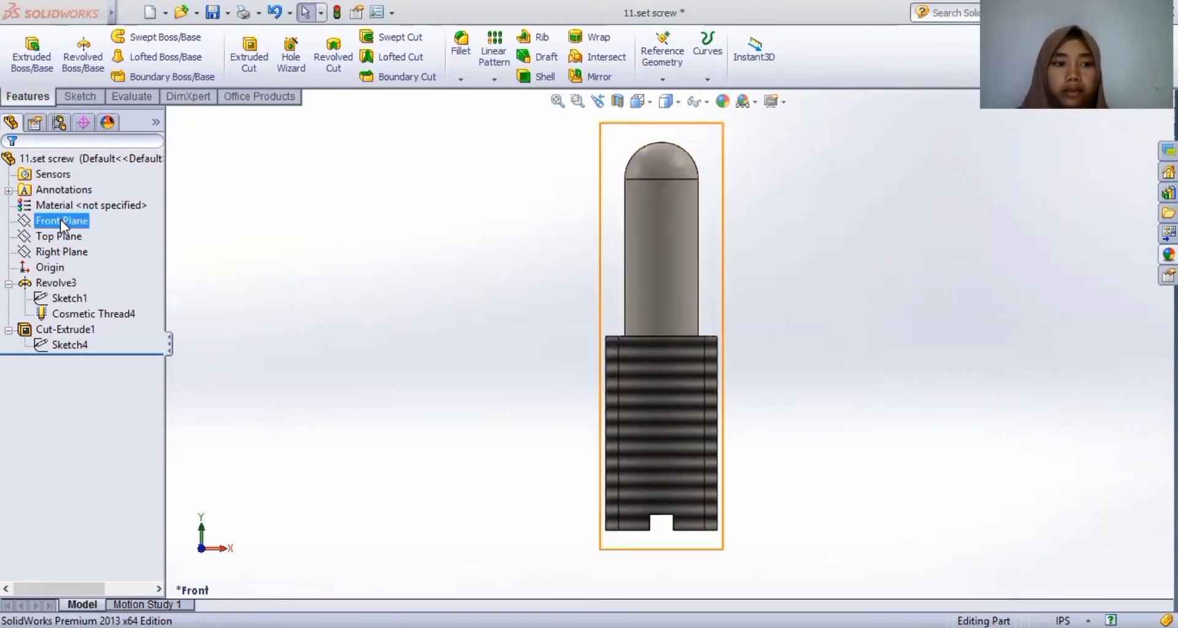
pyautogui.click(93, 97)
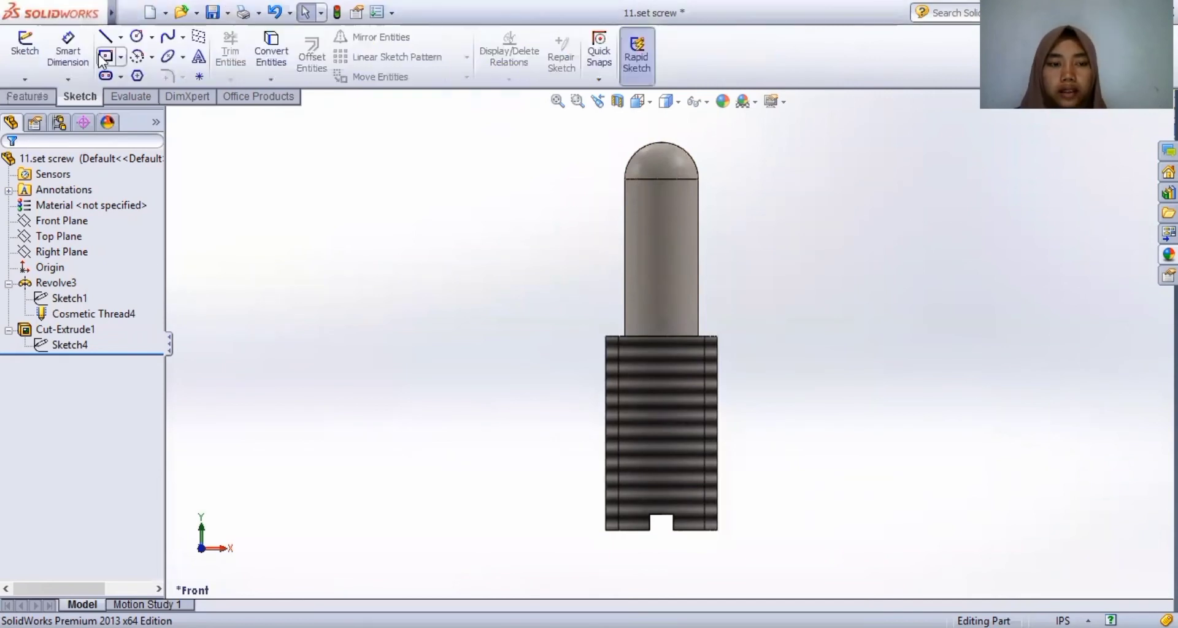
pyautogui.click(57, 300)
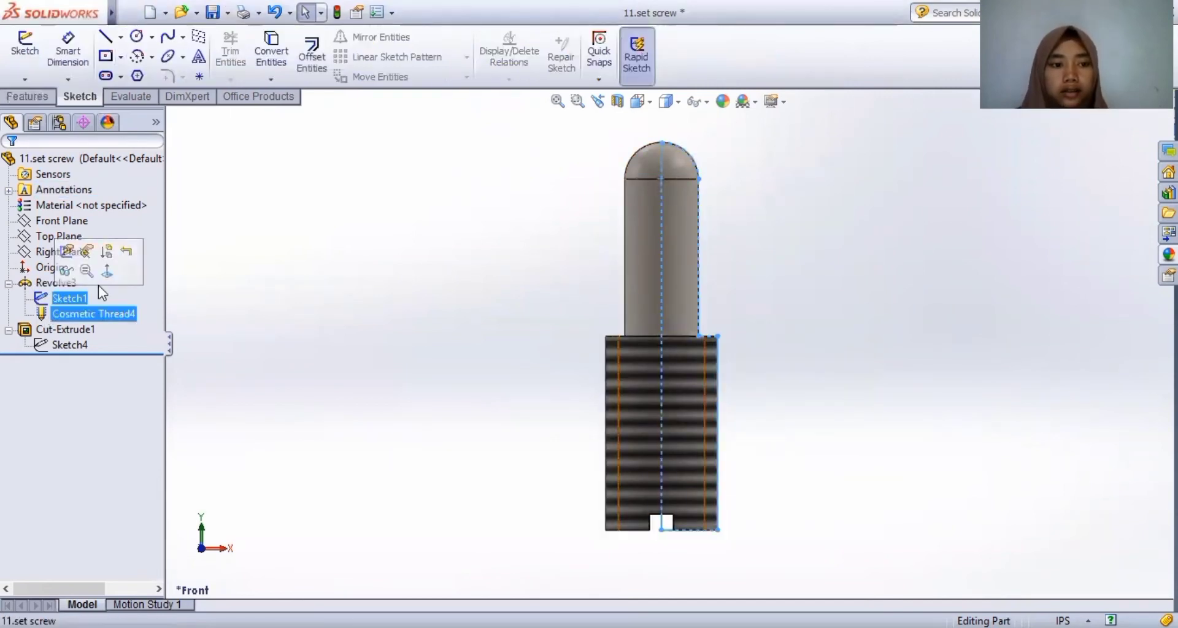
pyautogui.click(86, 257)
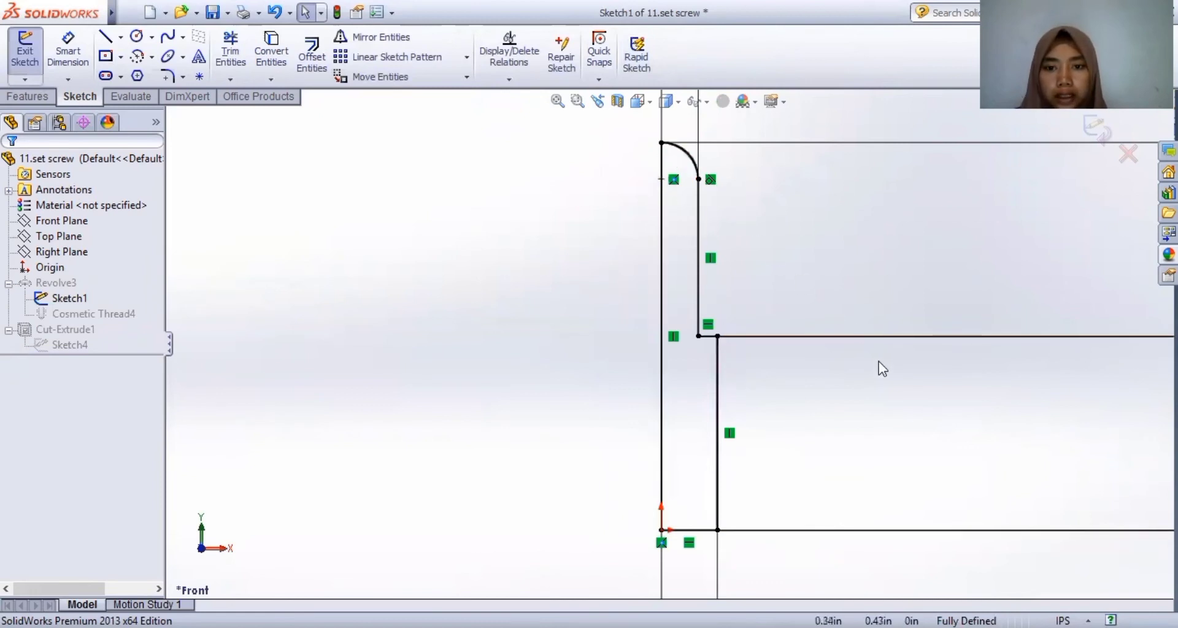
pyautogui.scroll(1, 846, 391)
pyautogui.scroll(2, 848, 392)
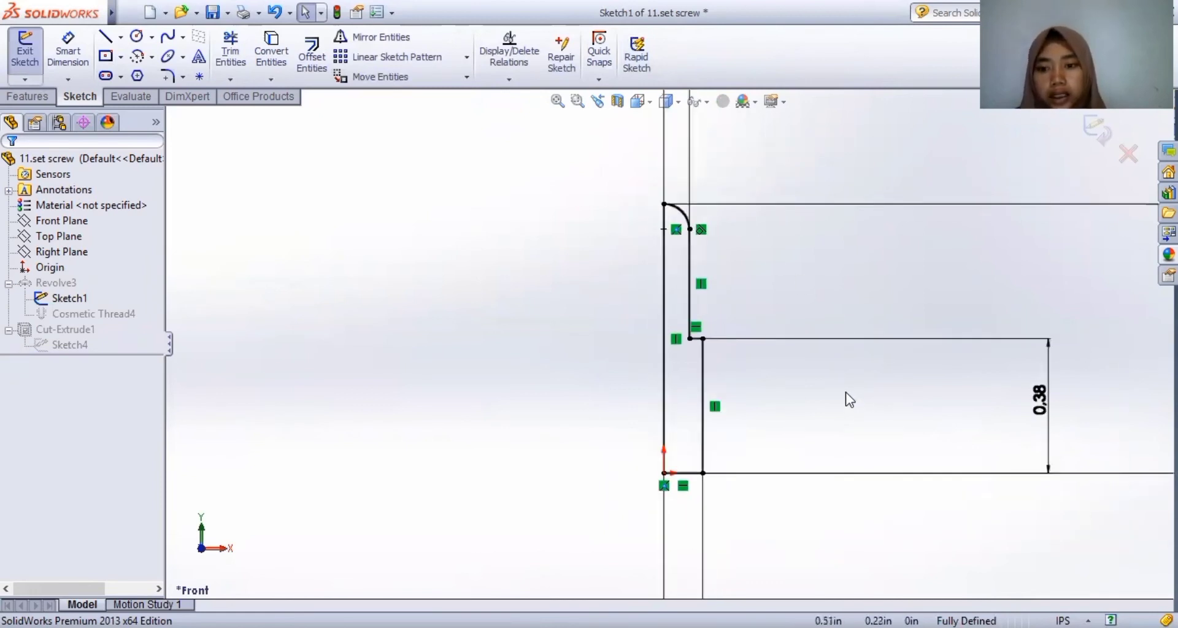
pyautogui.scroll(-2, 848, 393)
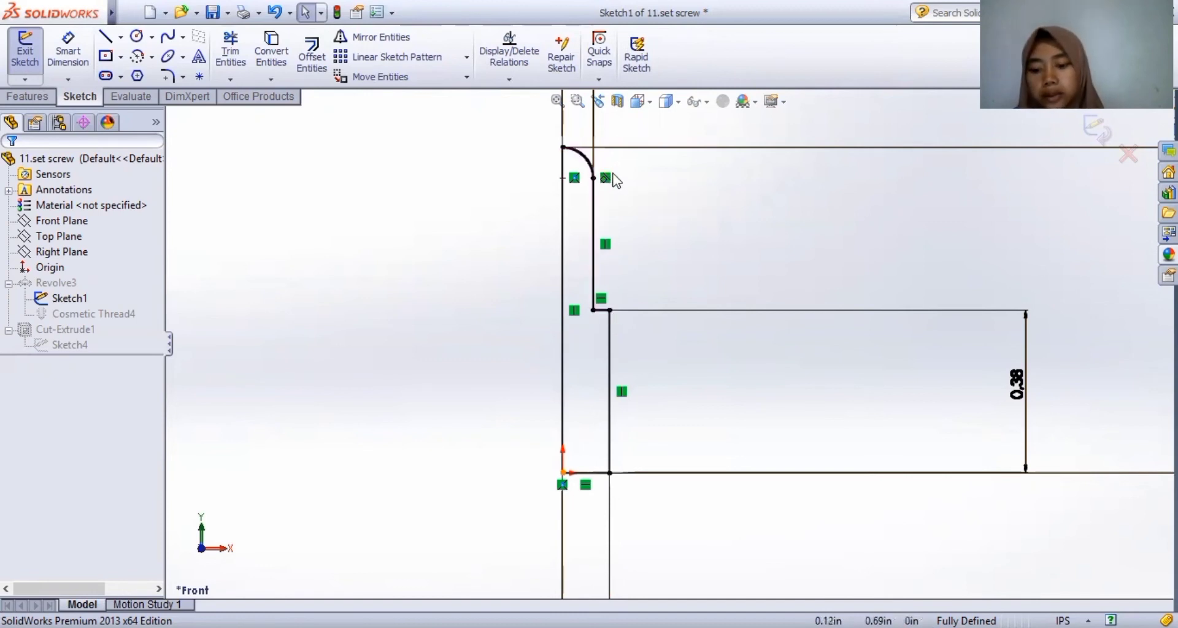
pyautogui.scroll(-3, 610, 175)
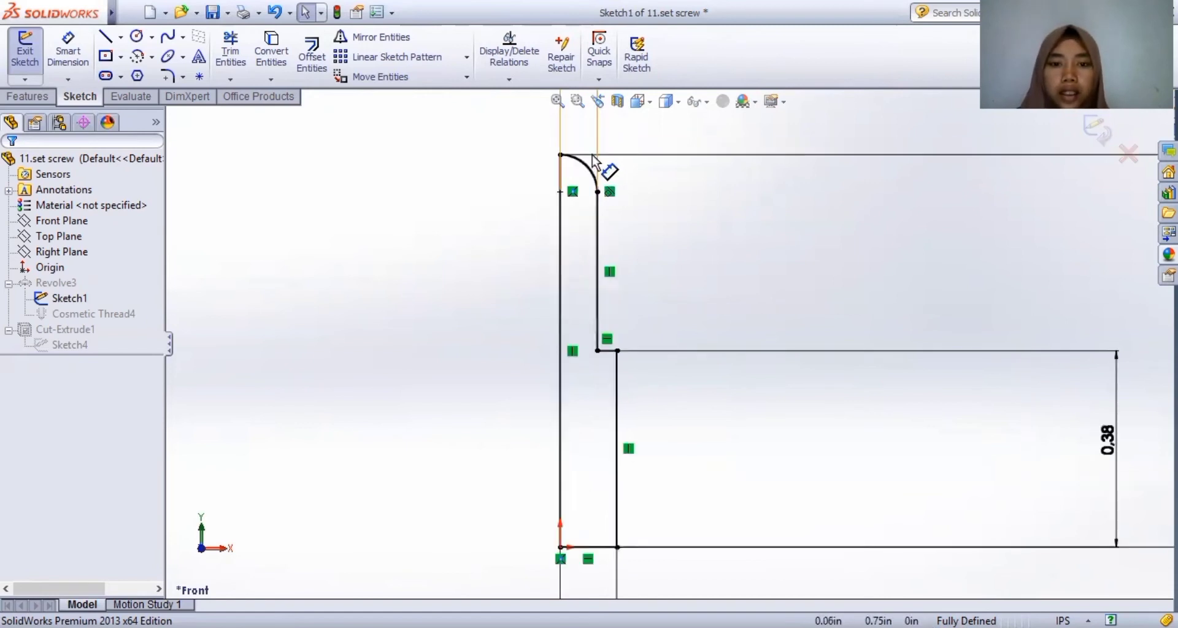
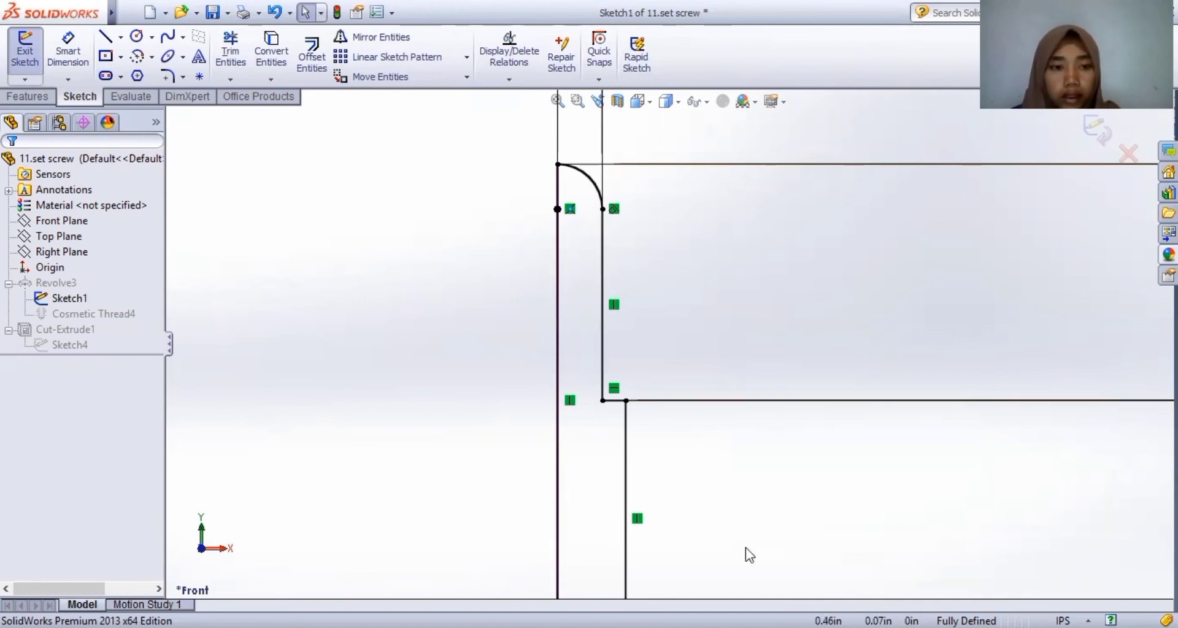
pyautogui.scroll(-1, 898, 339)
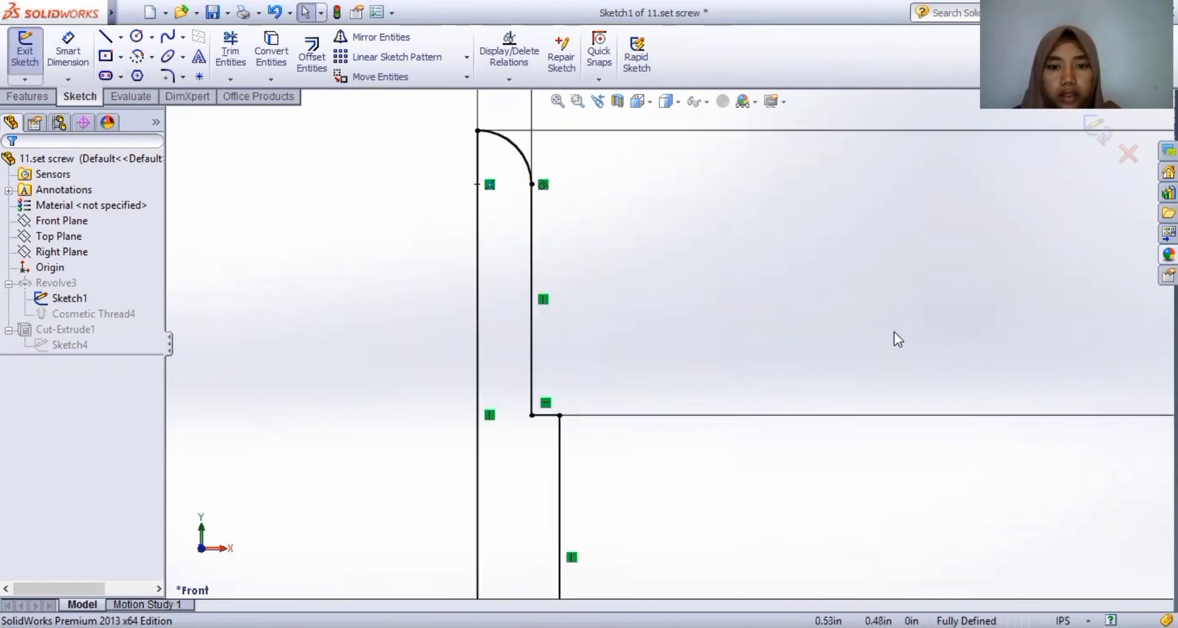
# - Examine the height, width and tip radius dimensions of the set screw's revolve profile, and exit the sketch discarding changes
pyautogui.scroll(5, 893, 337)
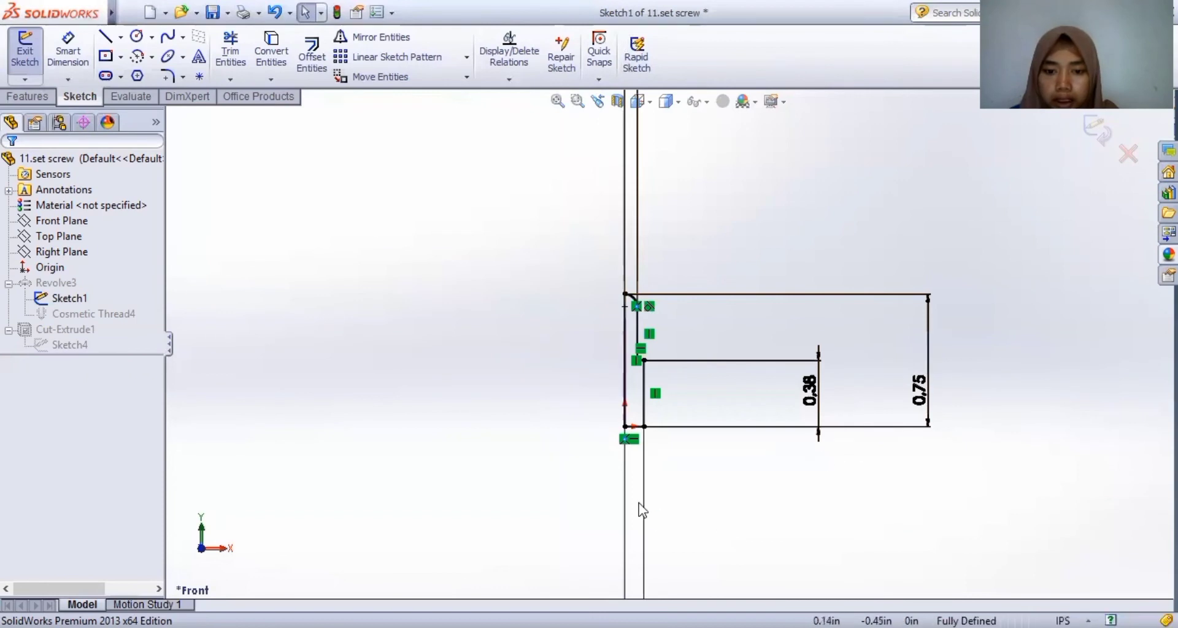
pyautogui.scroll(-1, 646, 550)
pyautogui.scroll(2, 650, 548)
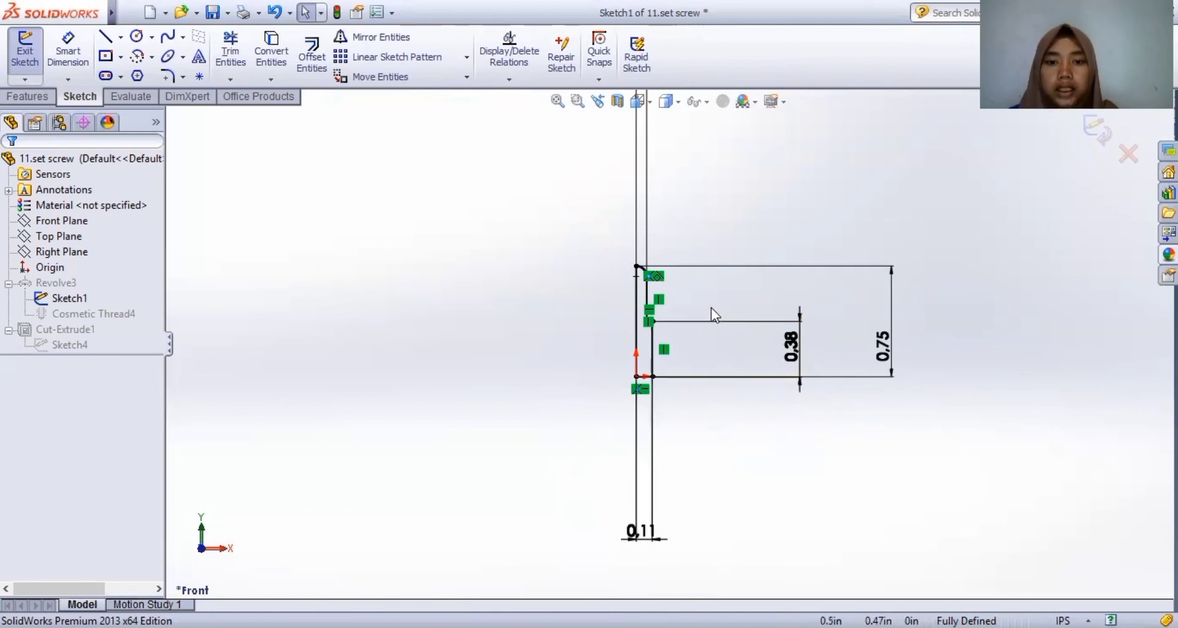
pyautogui.scroll(3, 712, 309)
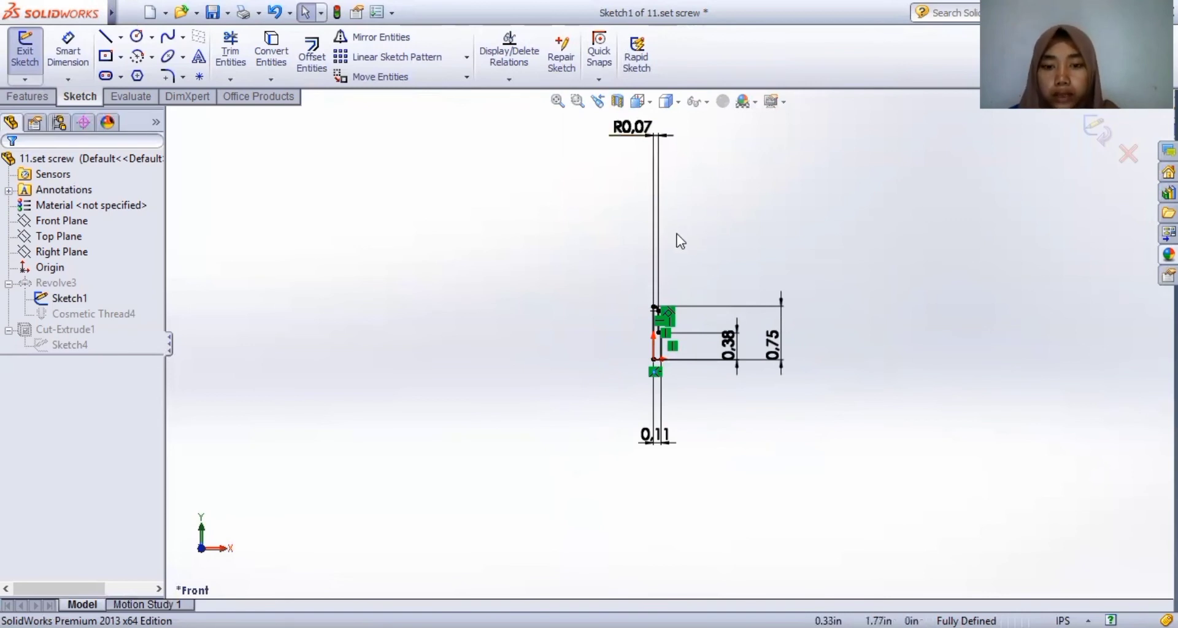
pyautogui.scroll(-3, 659, 337)
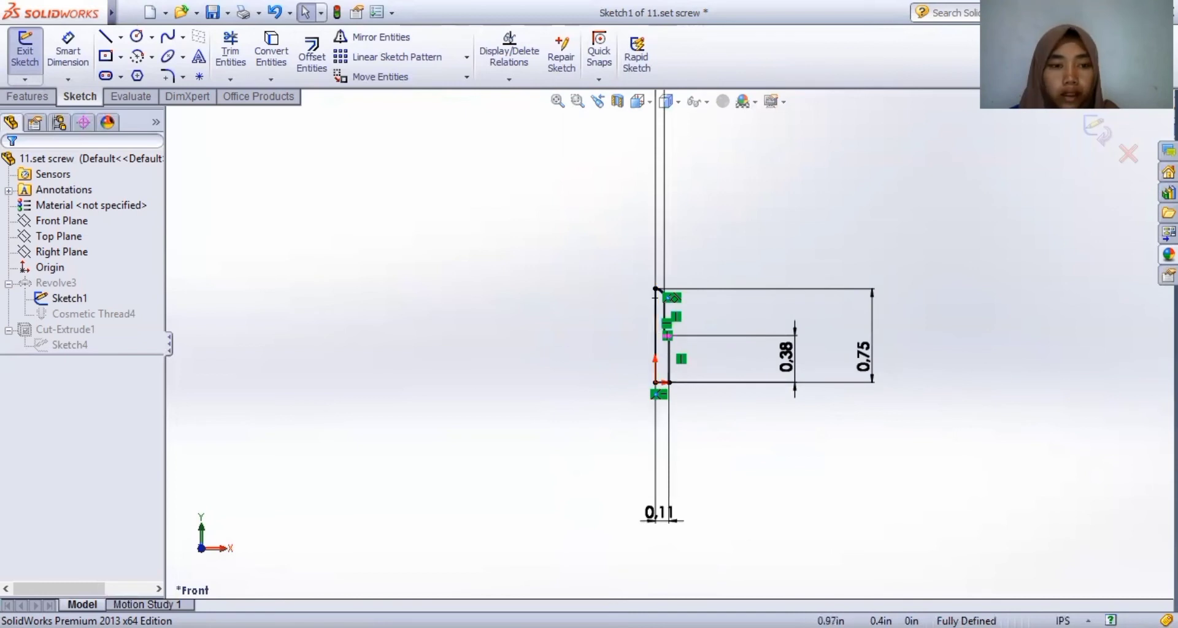
pyautogui.click(14, 97)
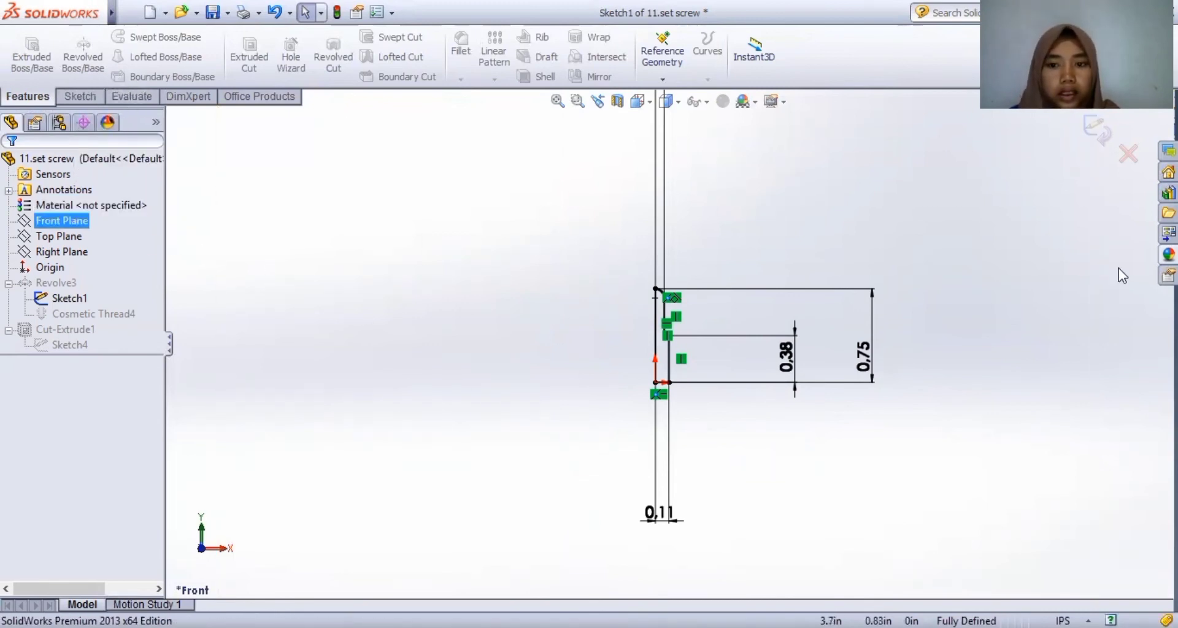
pyautogui.click(1128, 154)
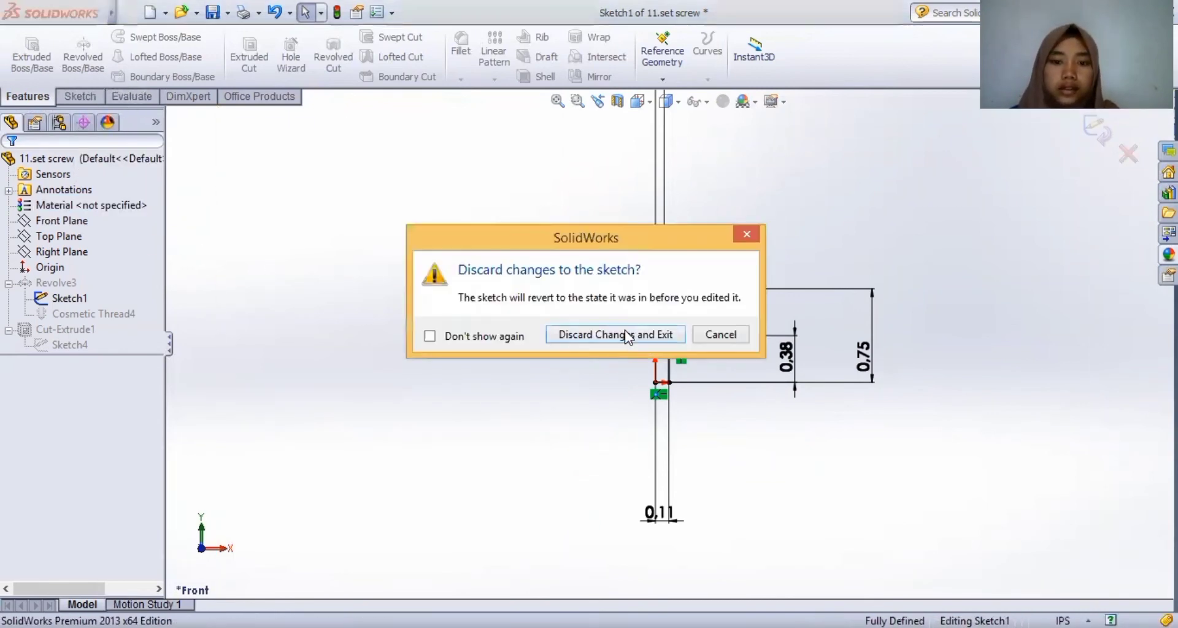
pyautogui.click(605, 335)
# - Examine the set screw's Revolve3 definition and where the Cosmetic Thread annotation command is found, and close the feature without changes
pyautogui.scroll(-2, 654, 387)
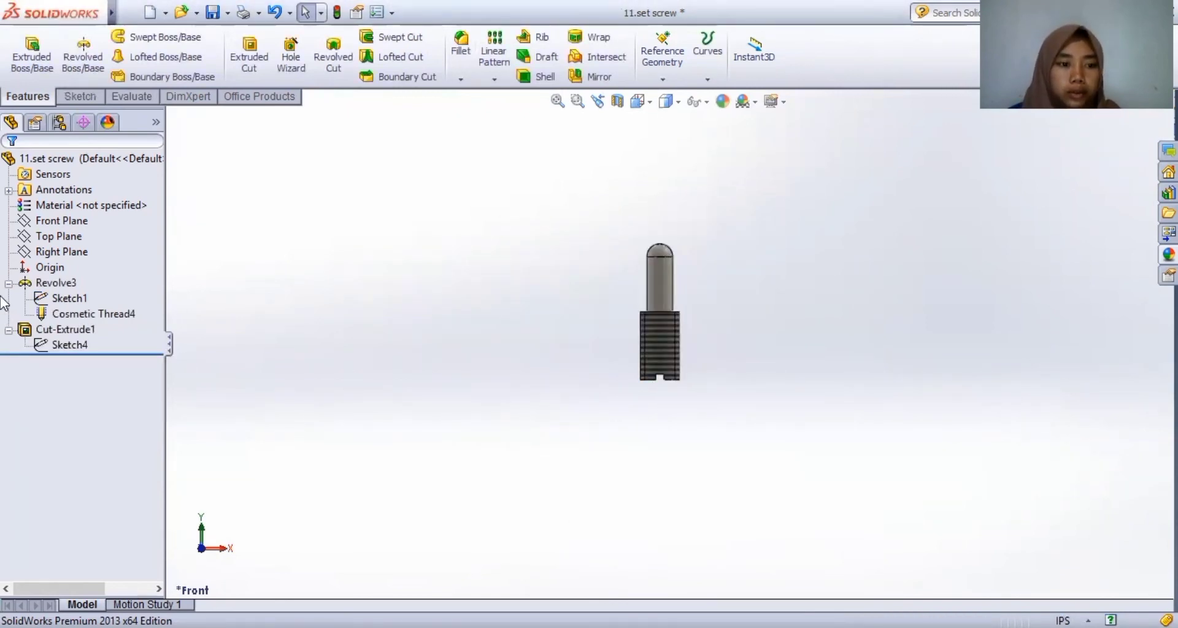
pyautogui.click(42, 284)
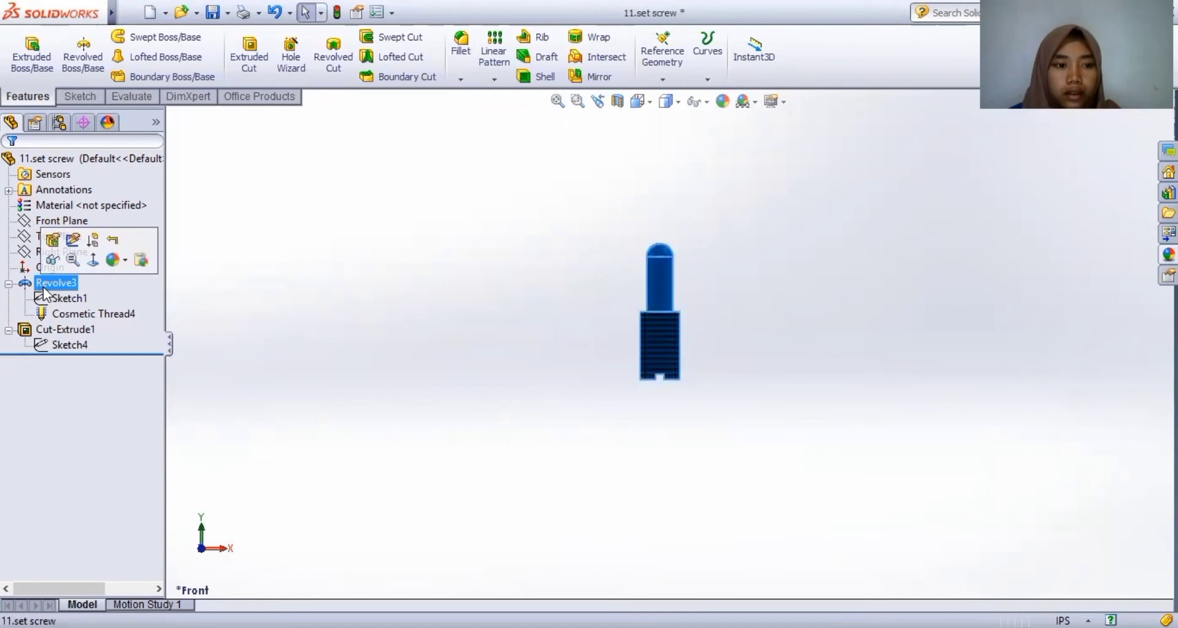
pyautogui.click(44, 241)
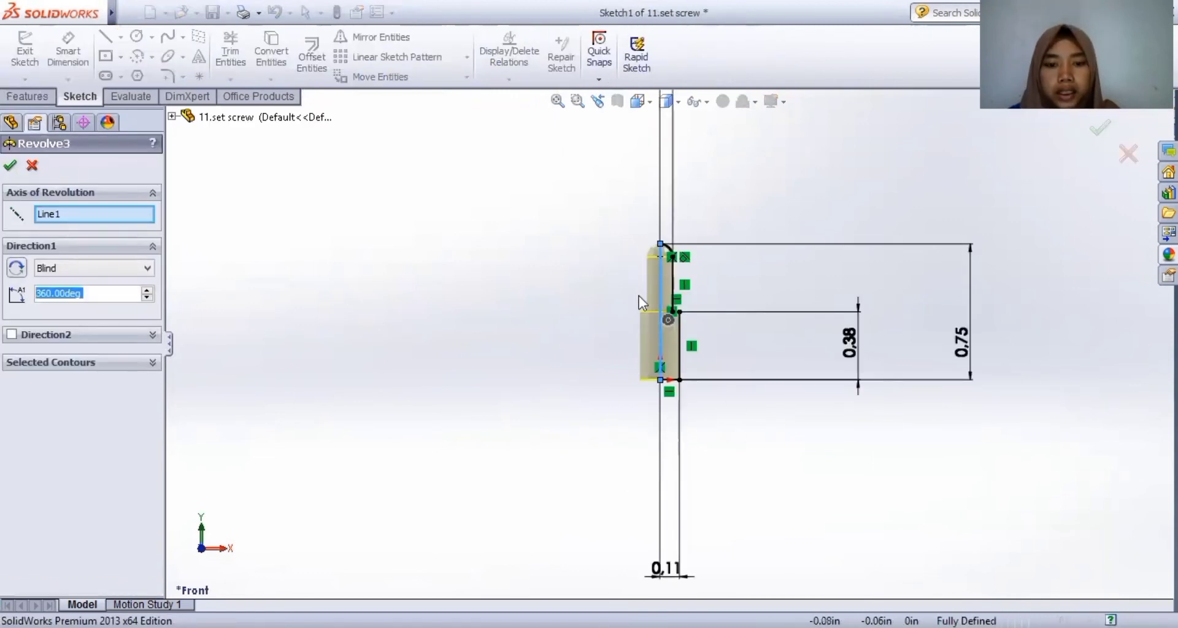
pyautogui.moveTo(110, 16)
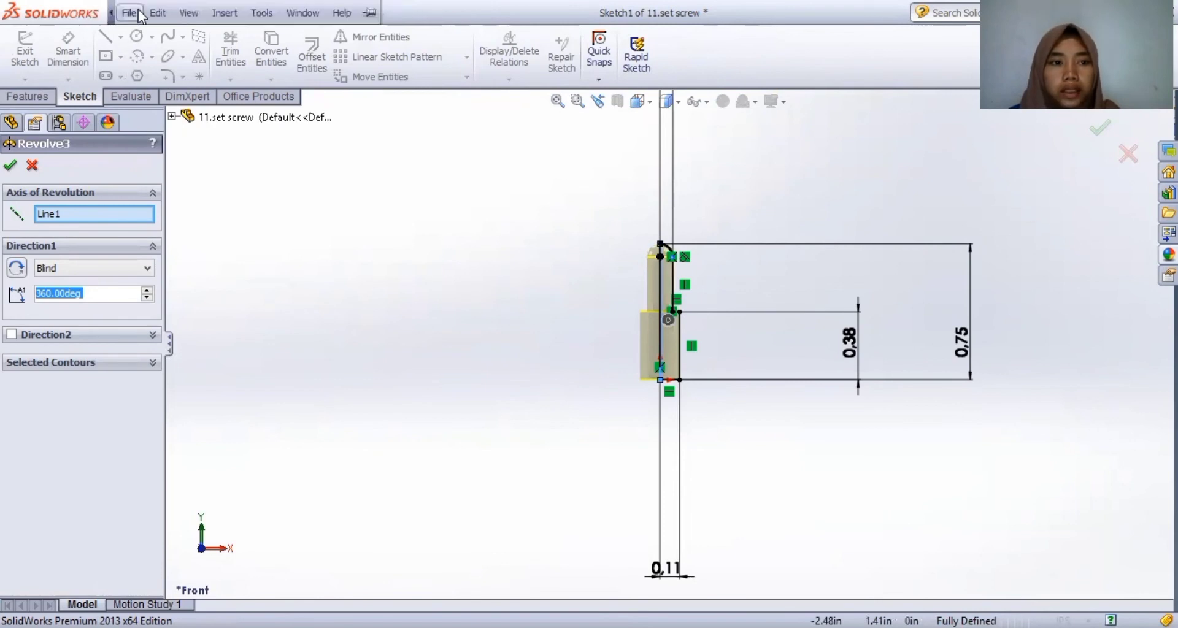
pyautogui.click(226, 13)
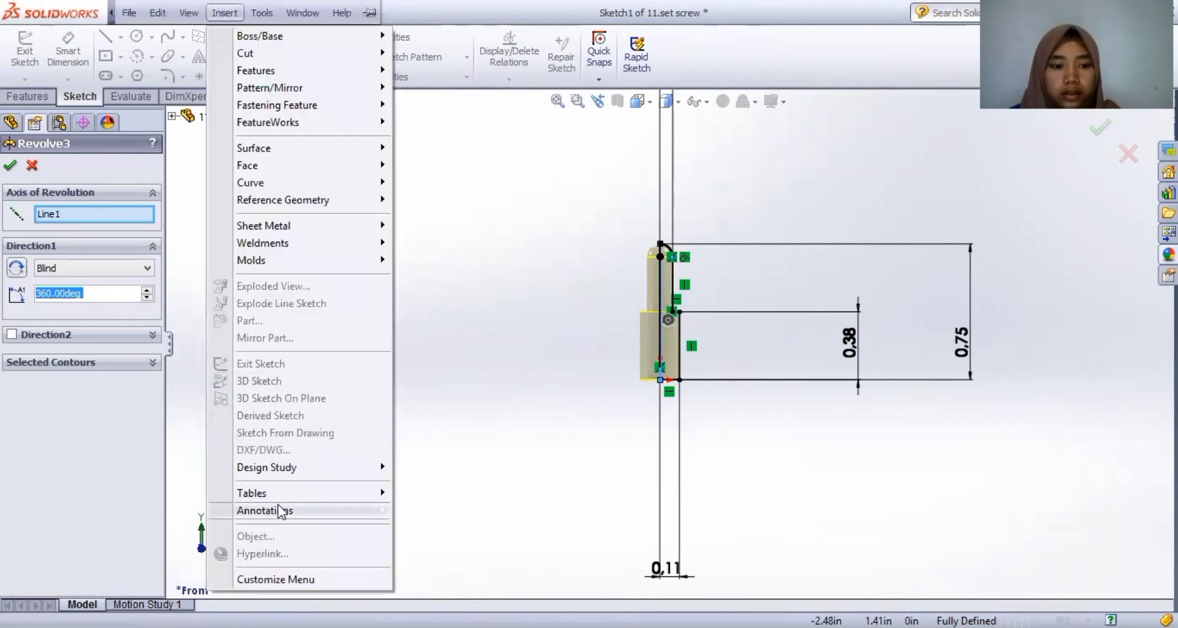
pyautogui.moveTo(278, 507)
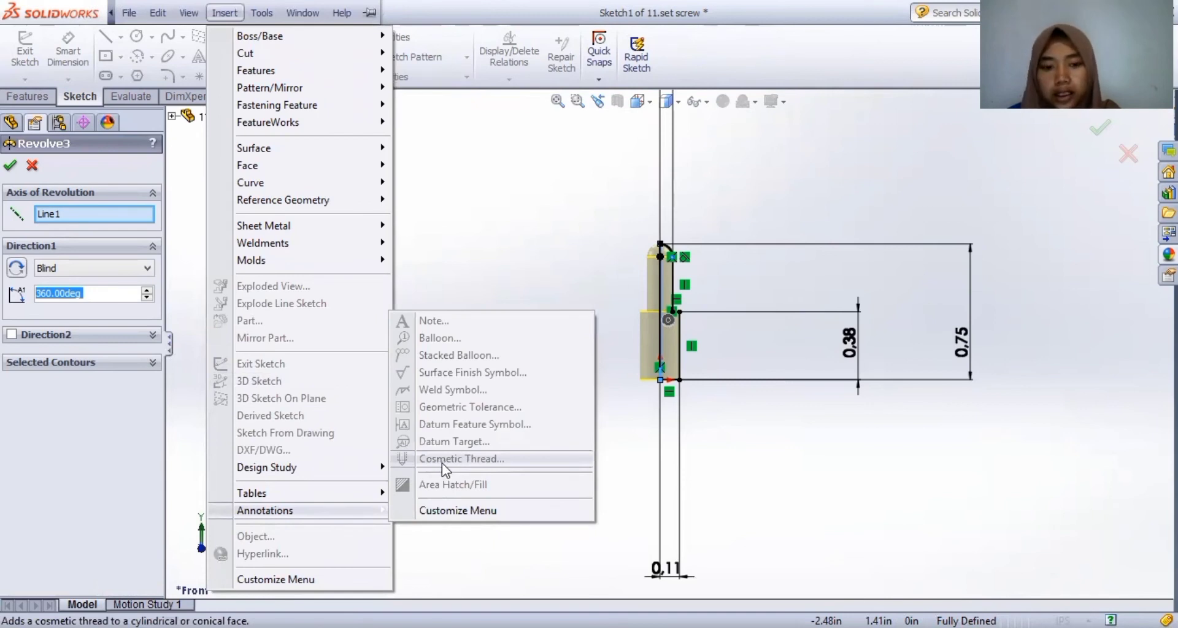
pyautogui.click(996, 295)
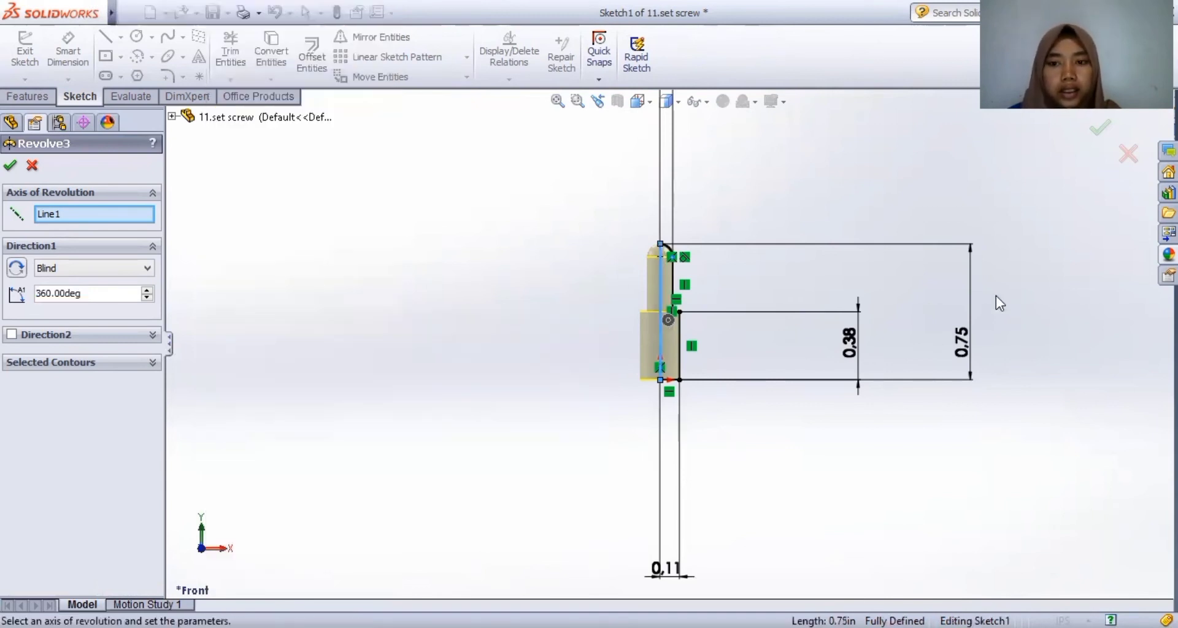
pyautogui.click(1128, 154)
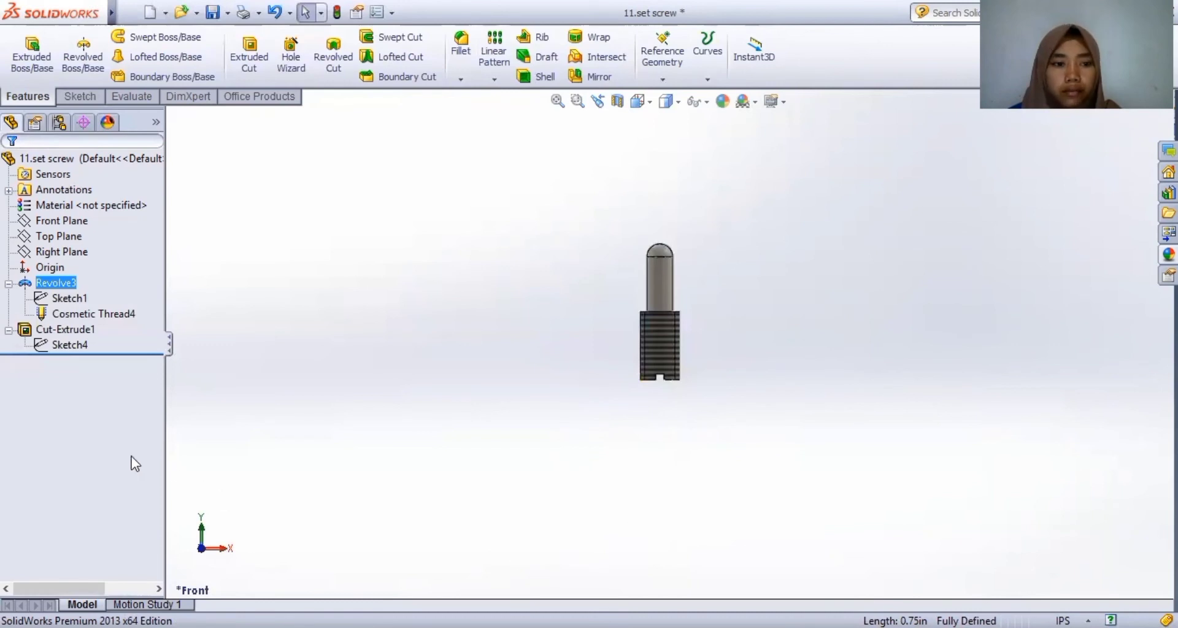
# - Examine the set screw's Cosmetic Thread4 definition, including its edge, standard, type, size and end condition, and close it with its settings kept
pyautogui.click(87, 315)
pyautogui.click(99, 268)
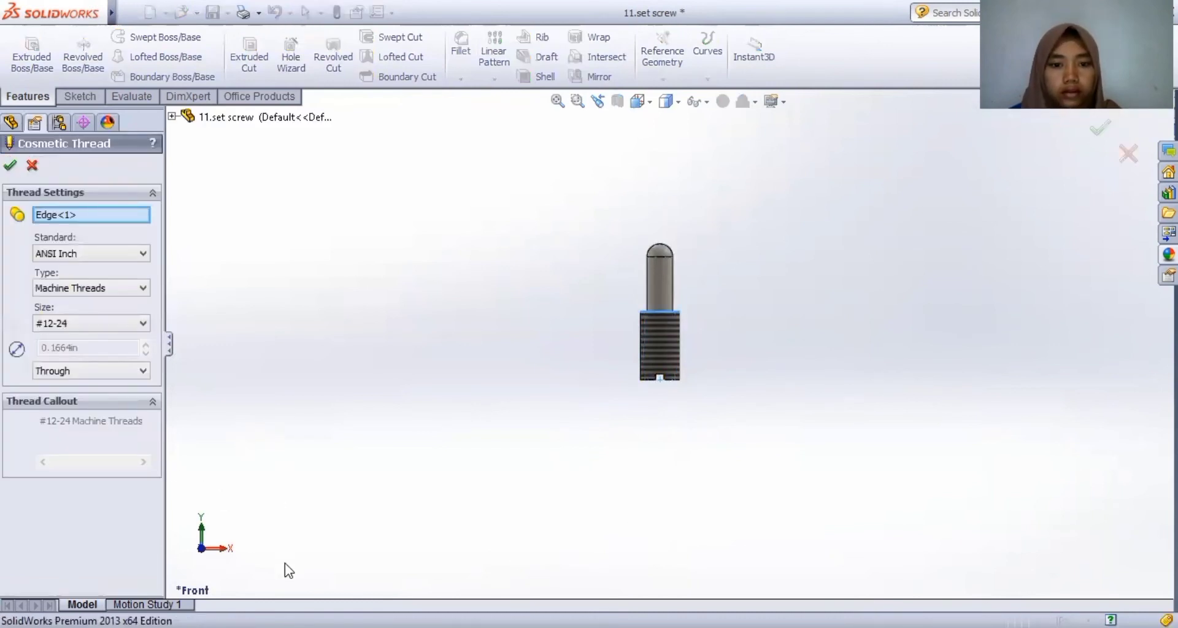
pyautogui.scroll(-1, 621, 411)
pyautogui.scroll(1, 633, 405)
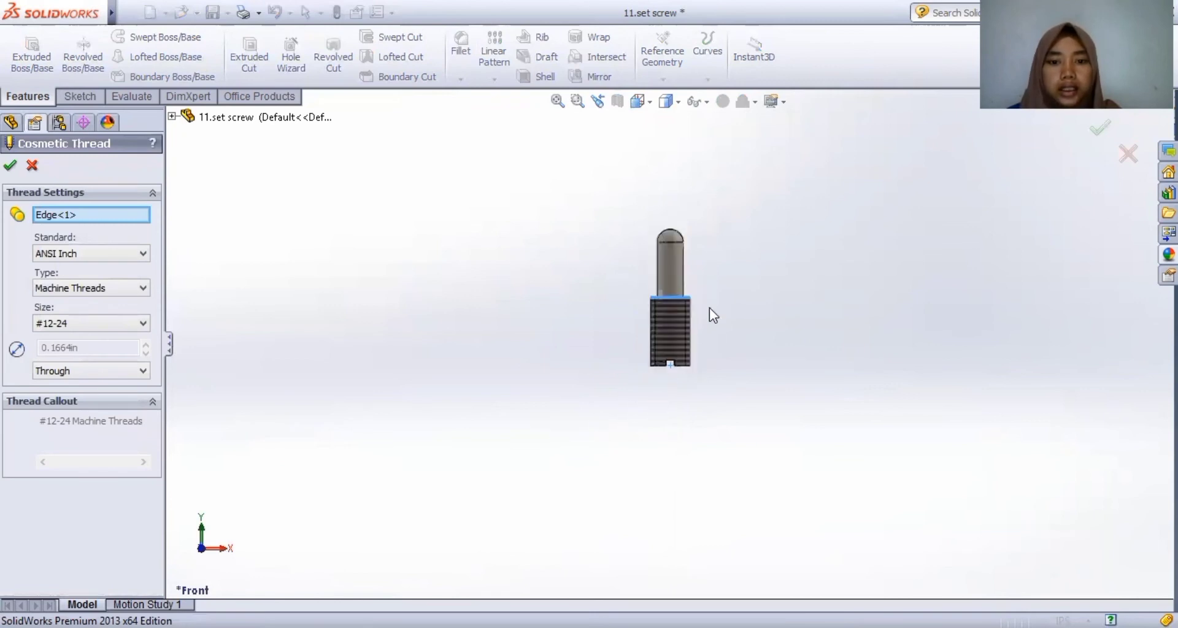
pyautogui.scroll(-4, 709, 308)
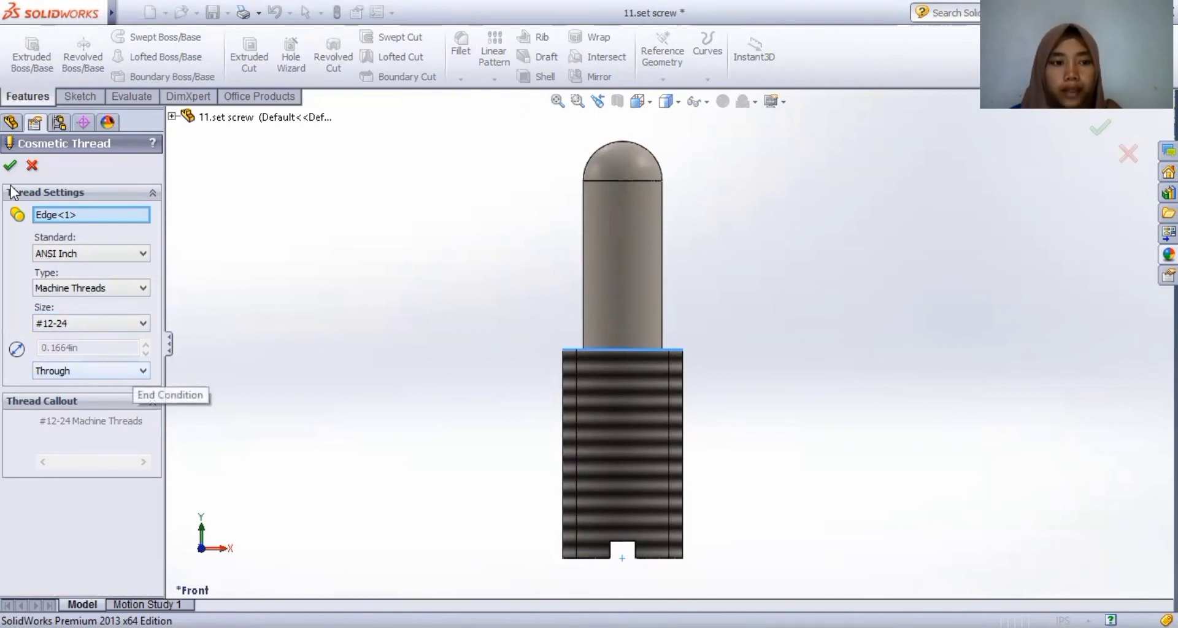
pyautogui.click(10, 165)
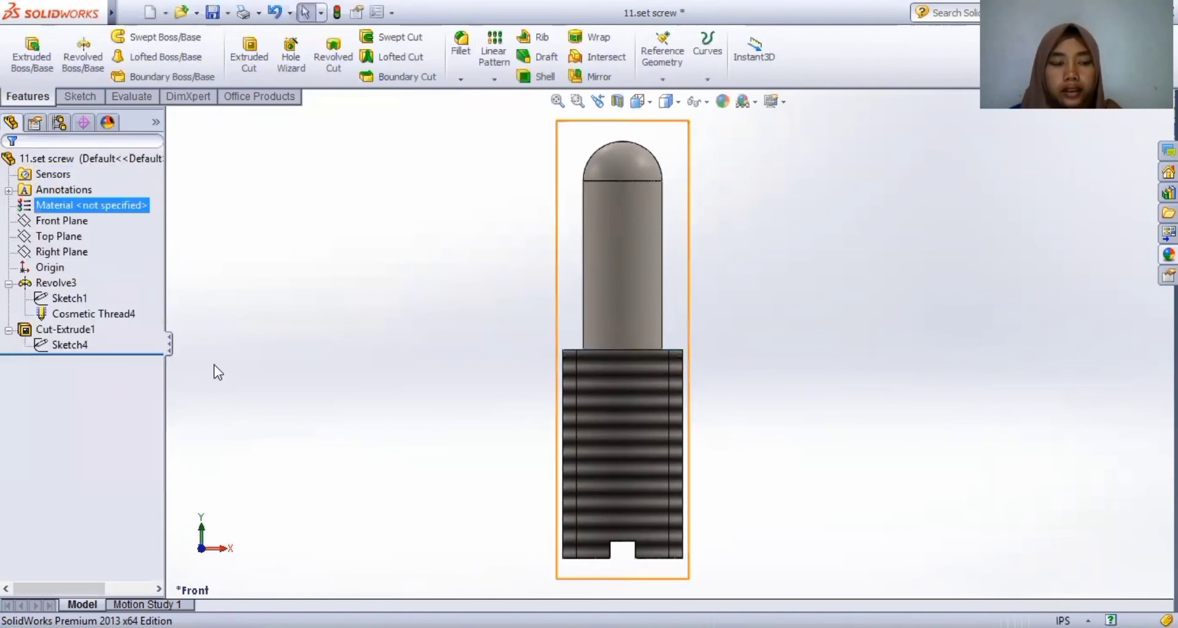
# - Examine the slot rectangle and its dimensions in Cut-Extrude1's Sketch4 and the available rectangle types, and exit the sketch discarding changes
pyautogui.click(59, 347)
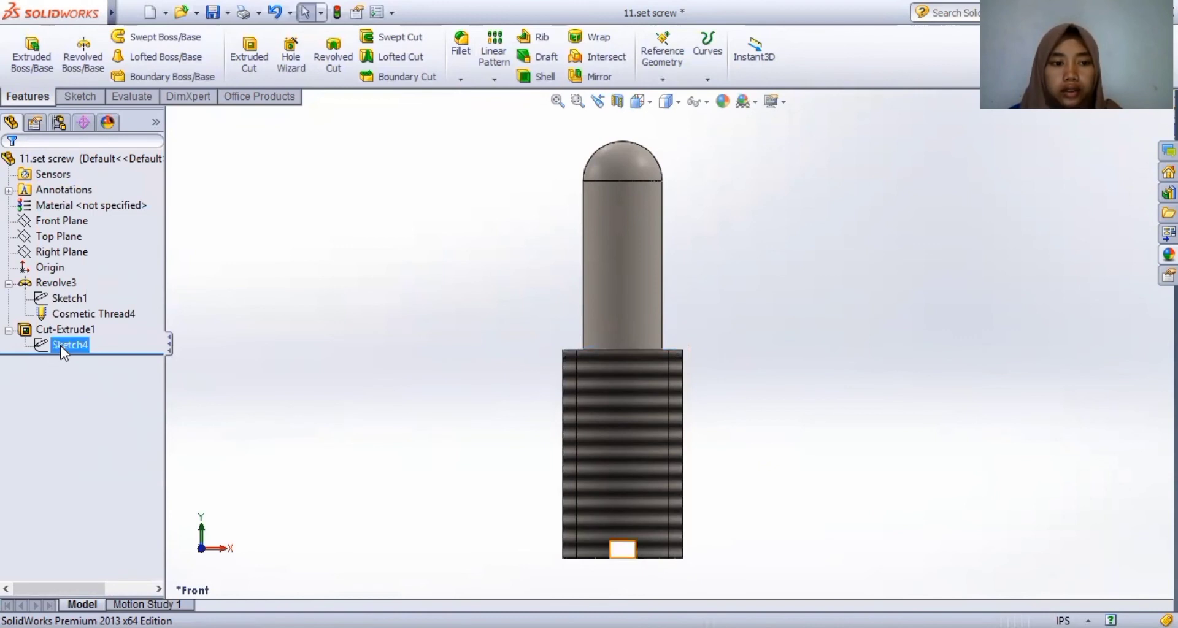
pyautogui.click(74, 299)
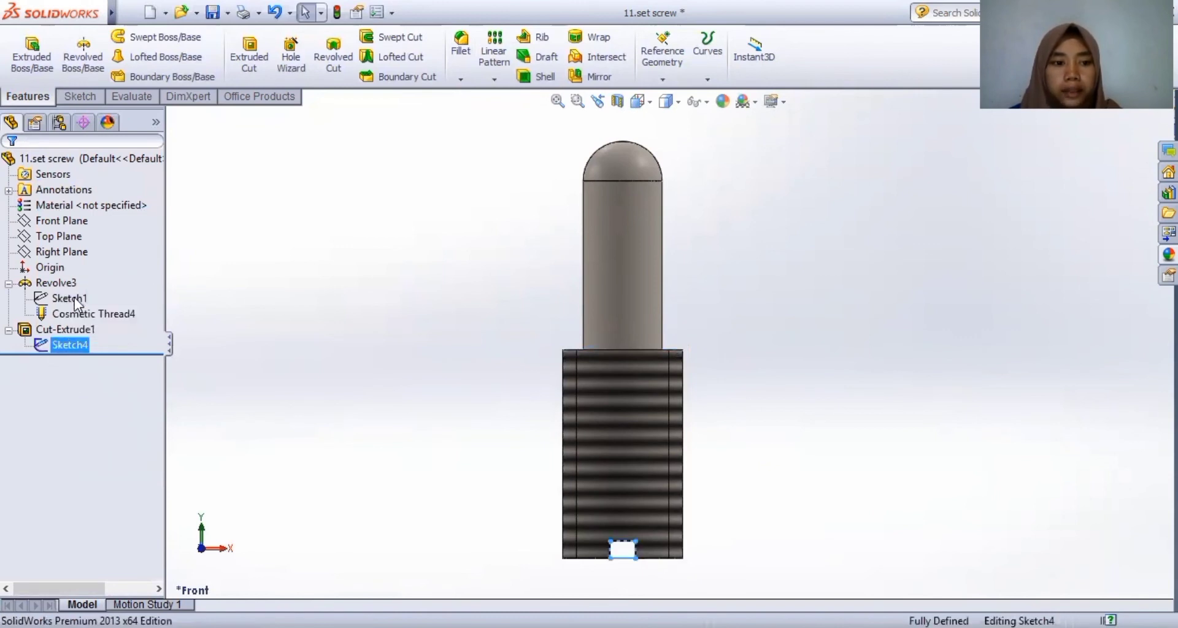
pyautogui.scroll(-8, 637, 539)
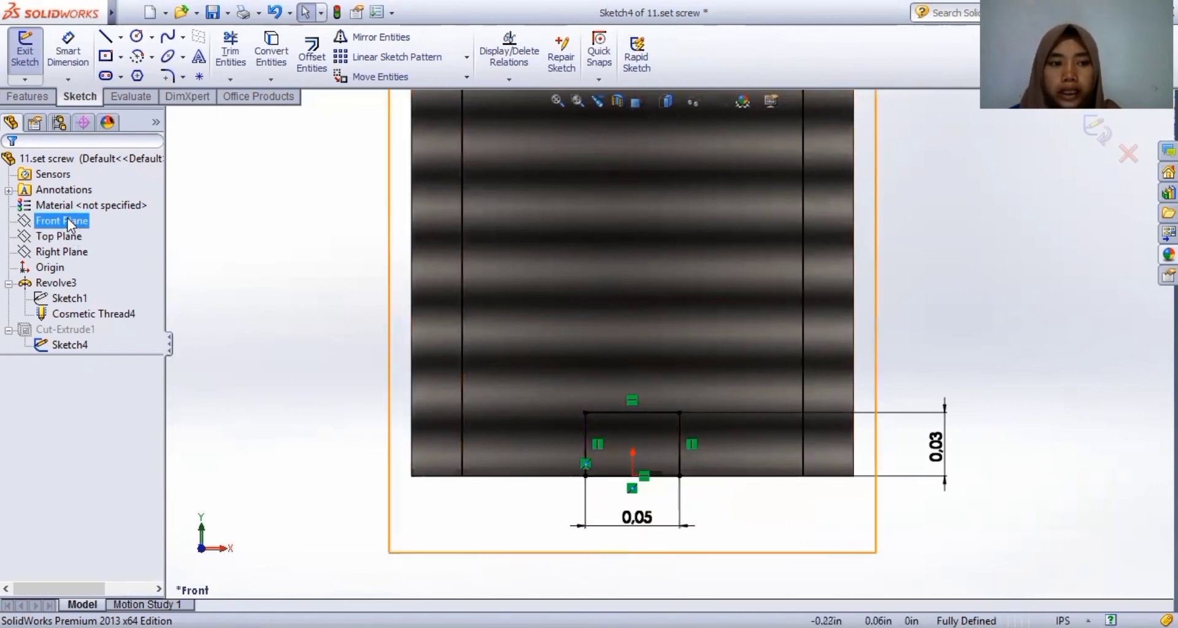
pyautogui.click(120, 57)
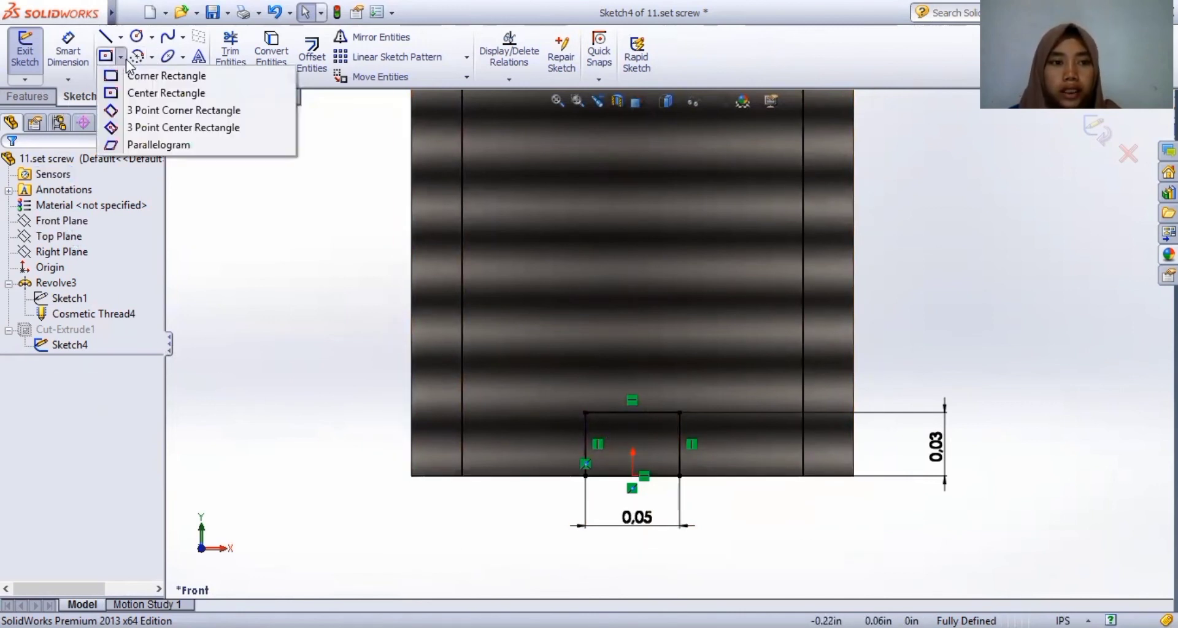
pyautogui.click(574, 463)
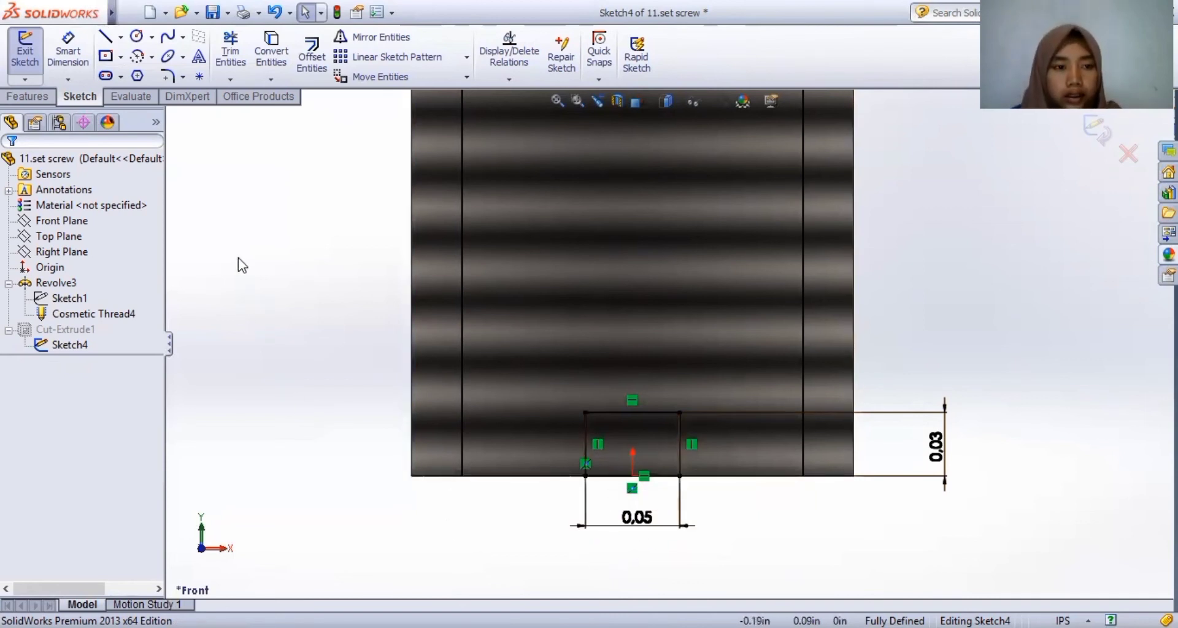
pyautogui.click(39, 100)
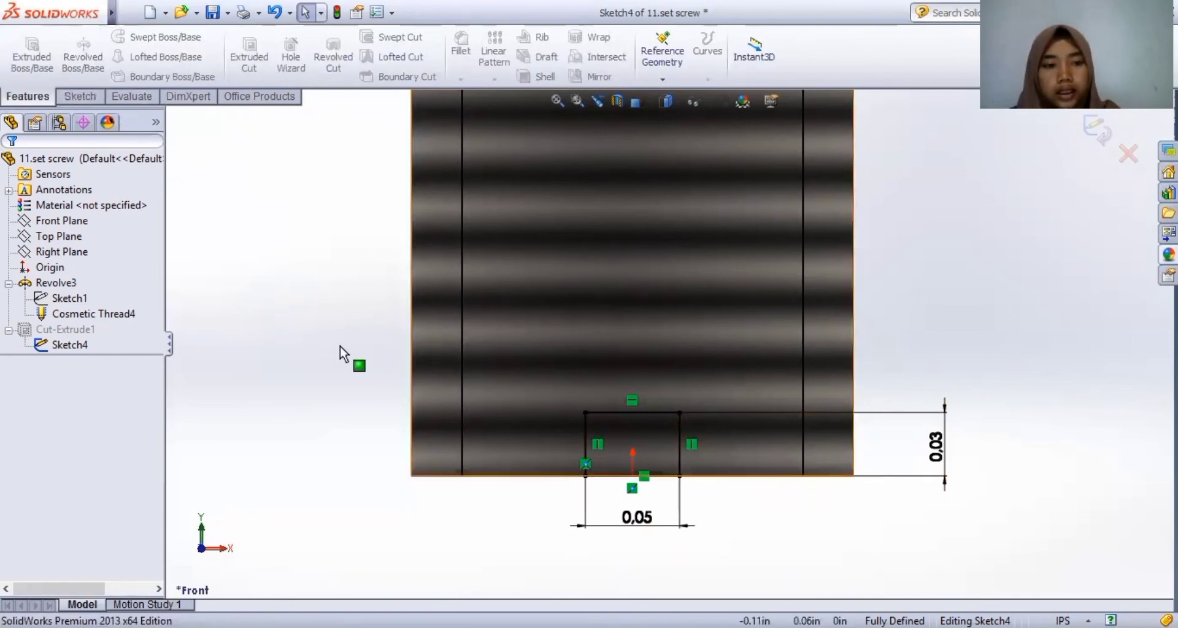
pyautogui.click(1128, 153)
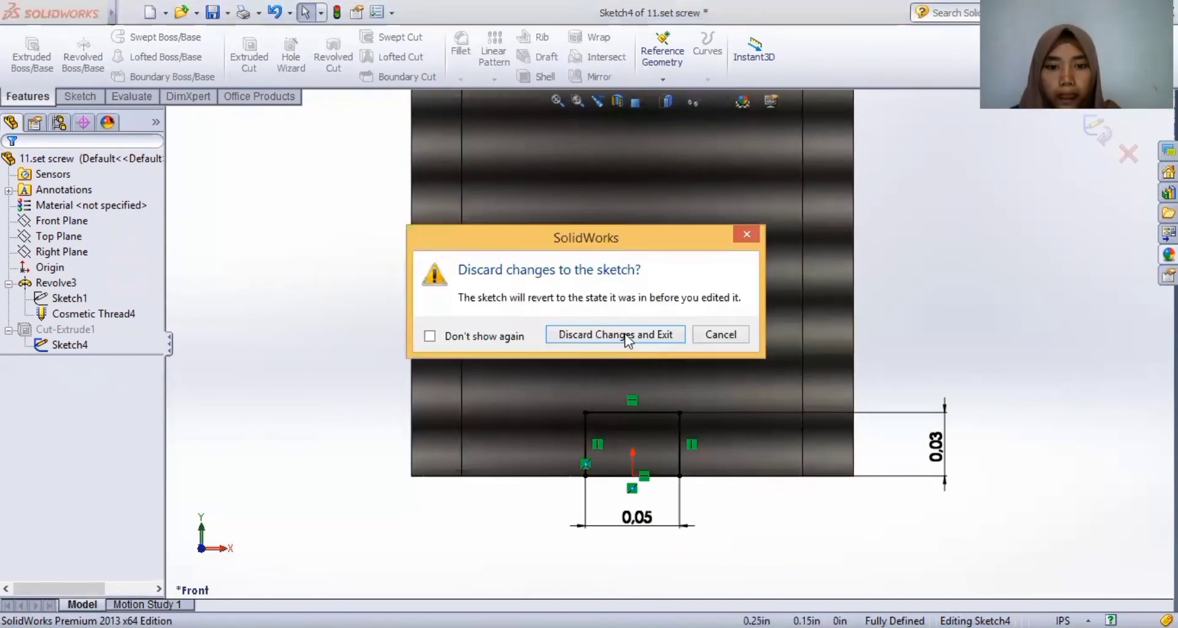
pyautogui.click(628, 335)
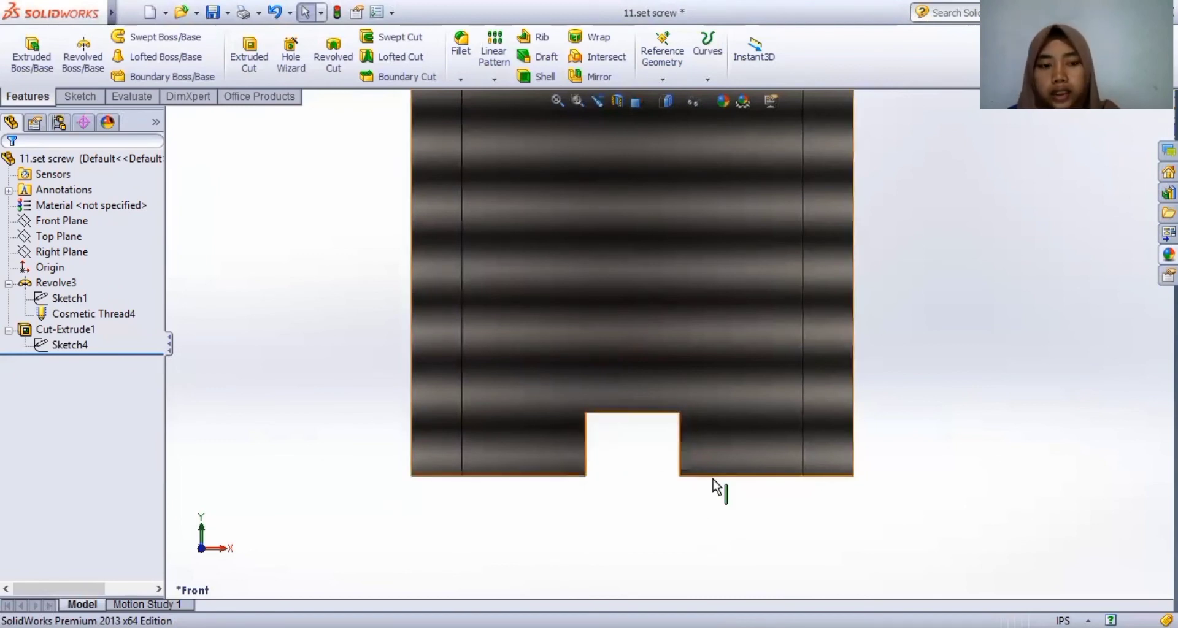
# - Examine Cut-Extrude1's Through All and Blind end conditions in both directions and its depth, and close the feature with its settings kept
pyautogui.click(65, 330)
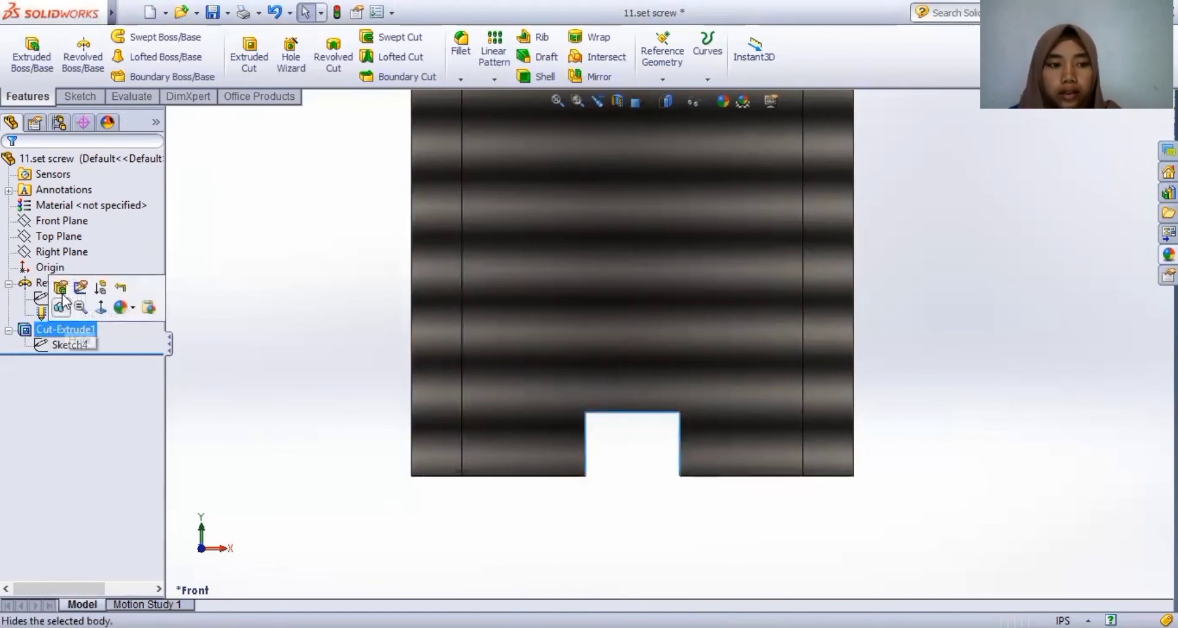
pyautogui.click(60, 290)
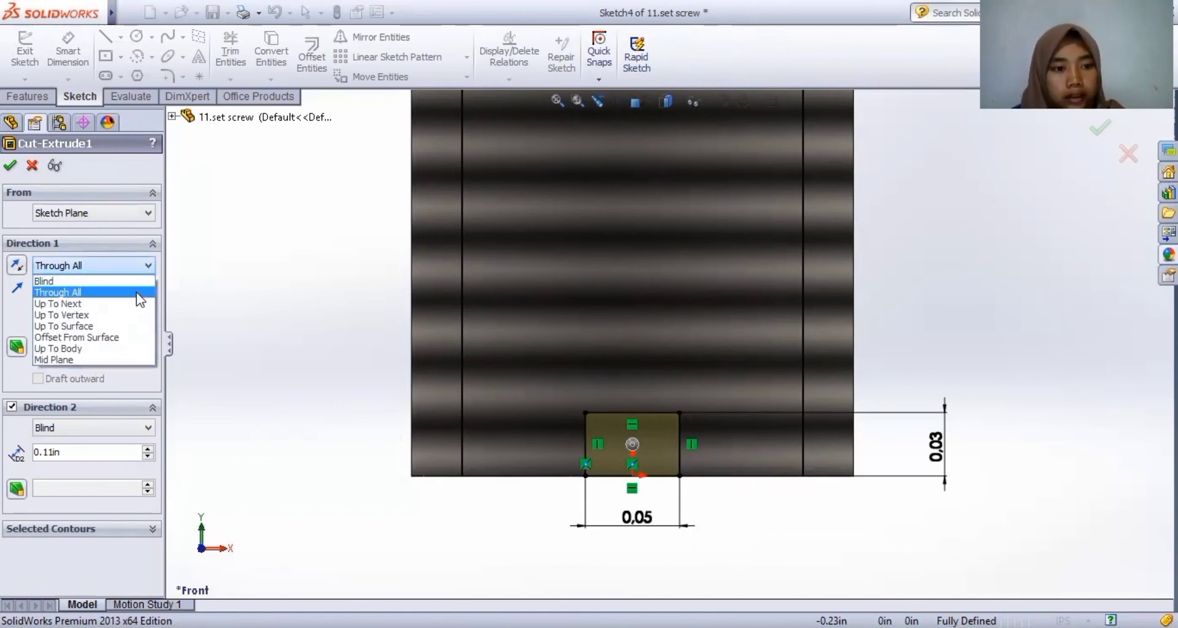
pyautogui.click(137, 294)
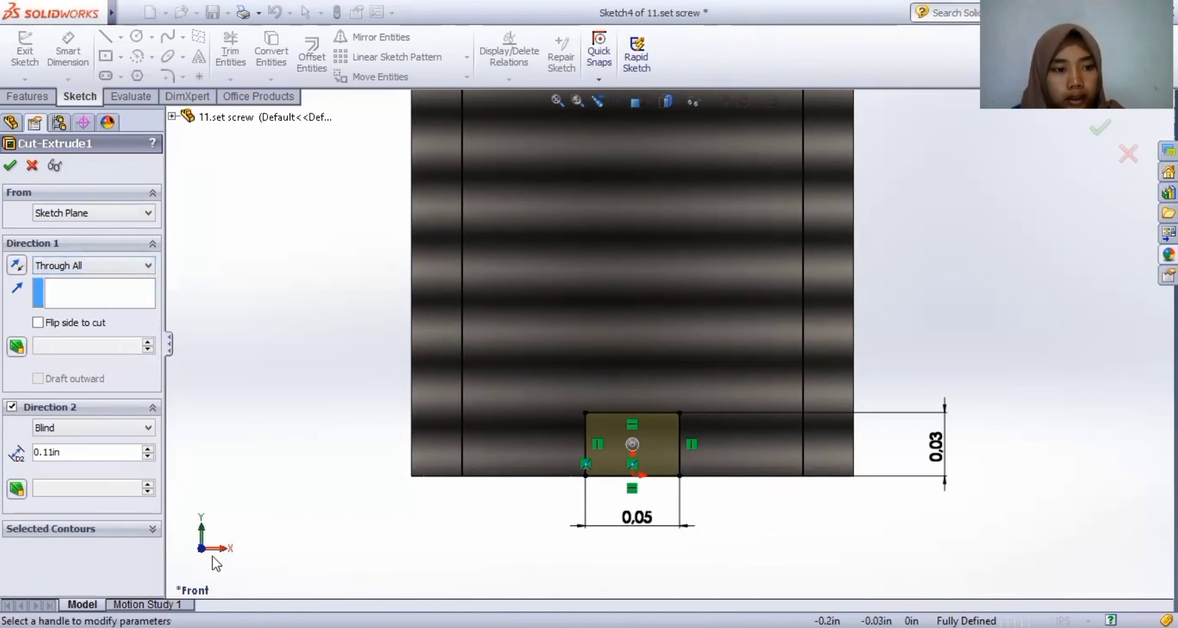
pyautogui.click(139, 429)
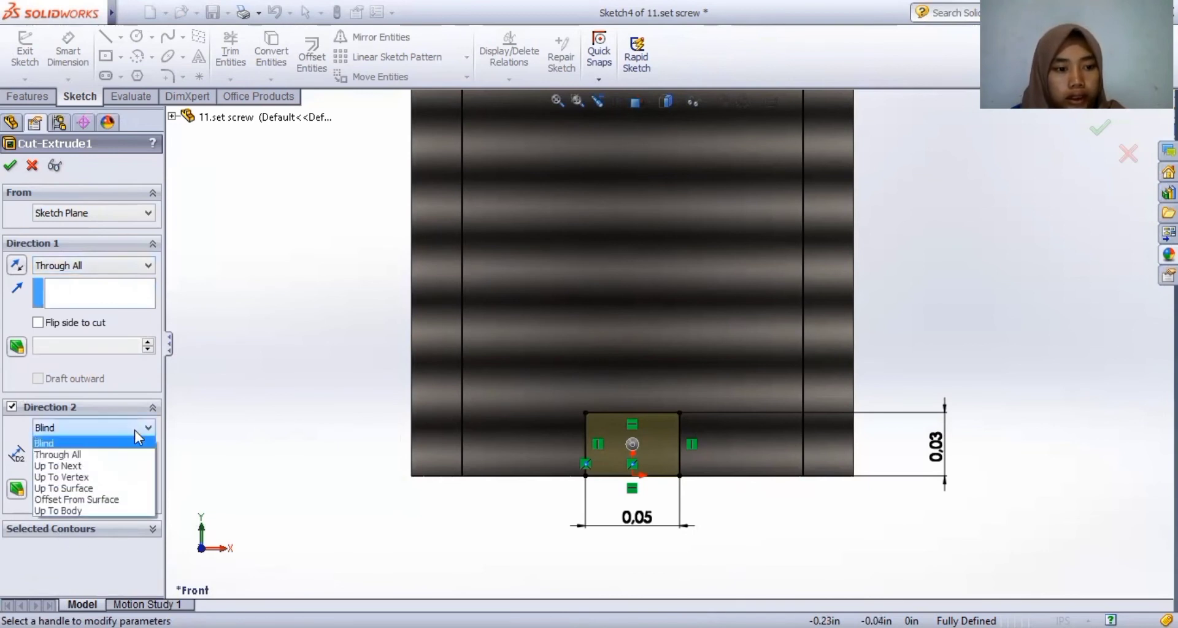
pyautogui.click(133, 443)
pyautogui.click(135, 433)
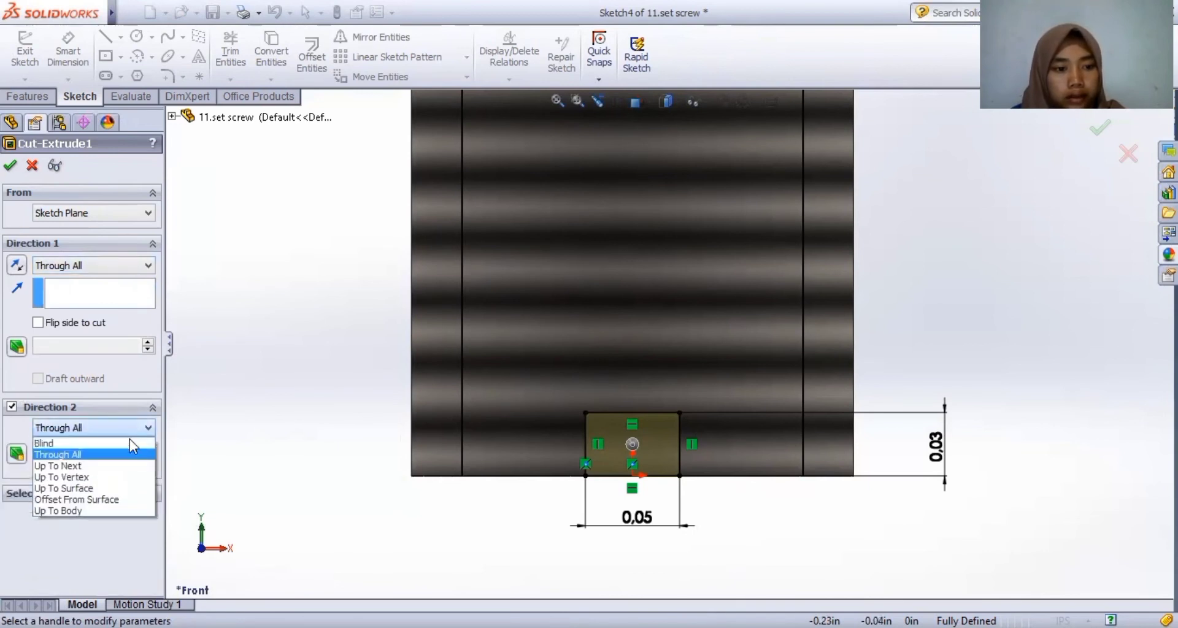
pyautogui.click(131, 441)
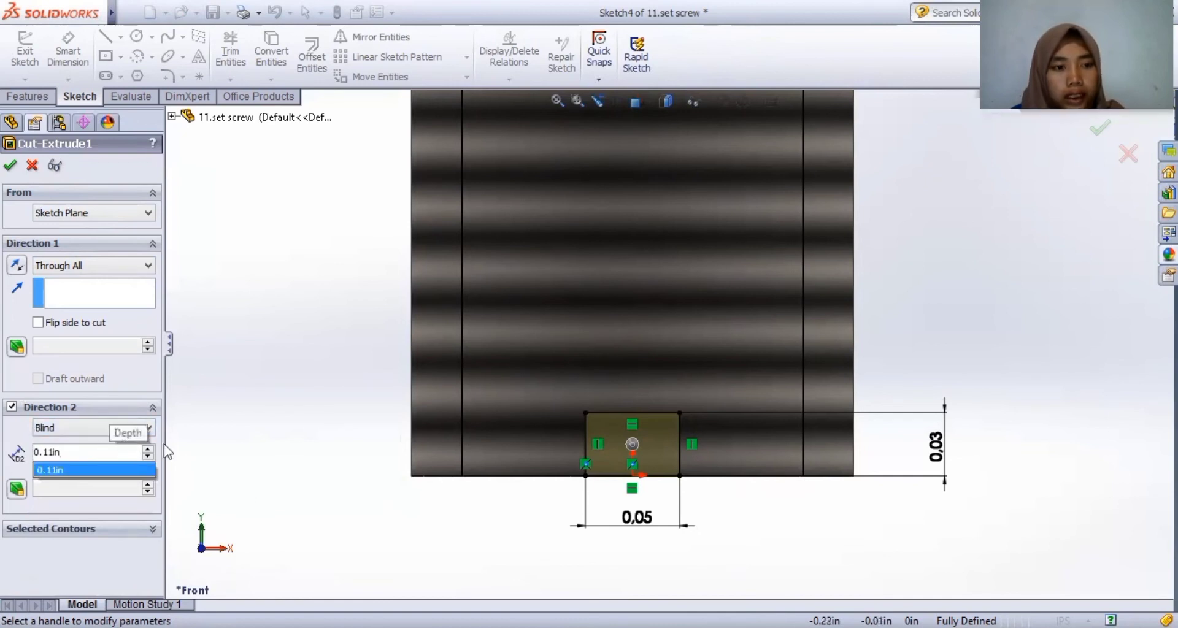
pyautogui.click(11, 166)
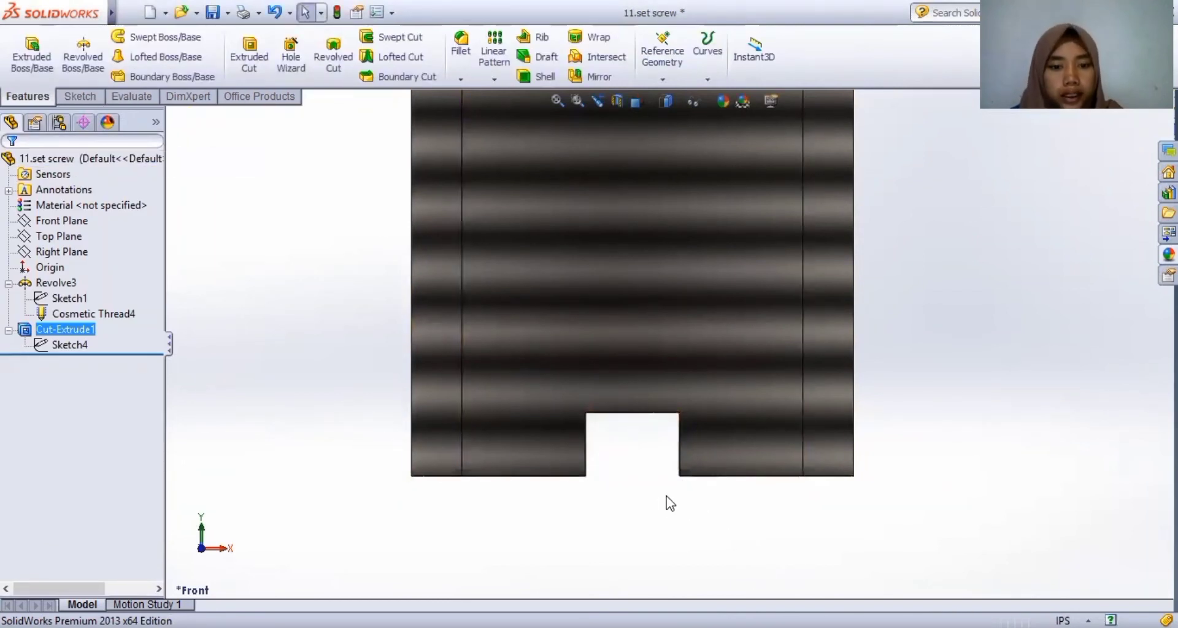
# - Inspect the finished set screw from several angles, including its slotted end, thread and rounded tip
pyautogui.scroll(5, 664, 500)
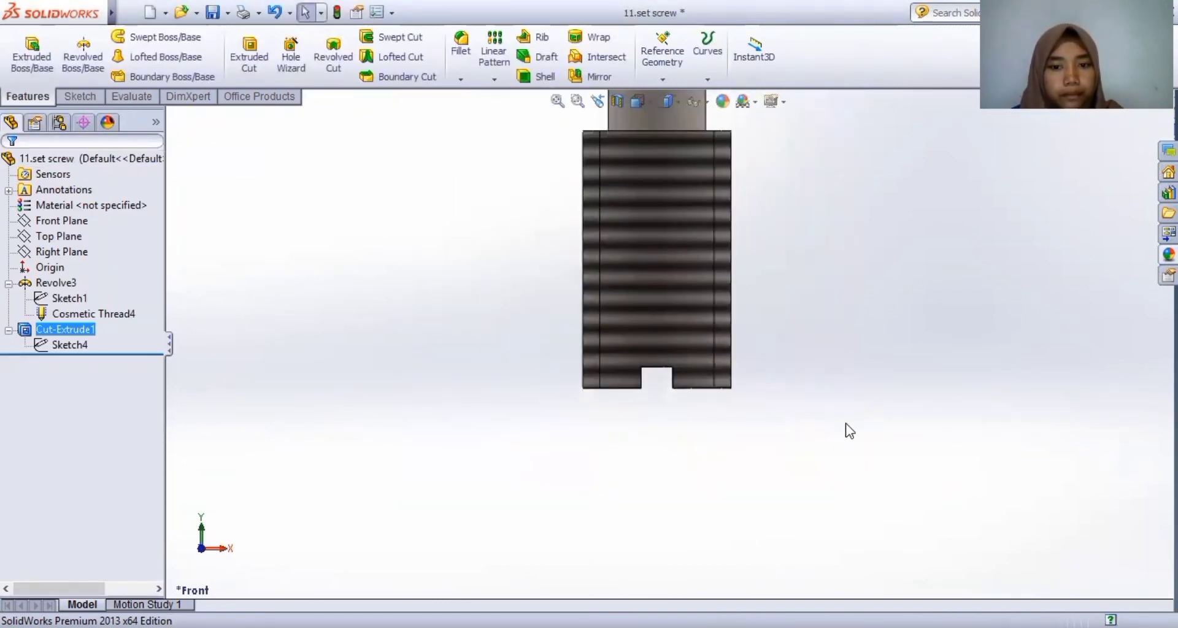
pyautogui.rightClick(849, 430)
pyautogui.moveTo(921, 135)
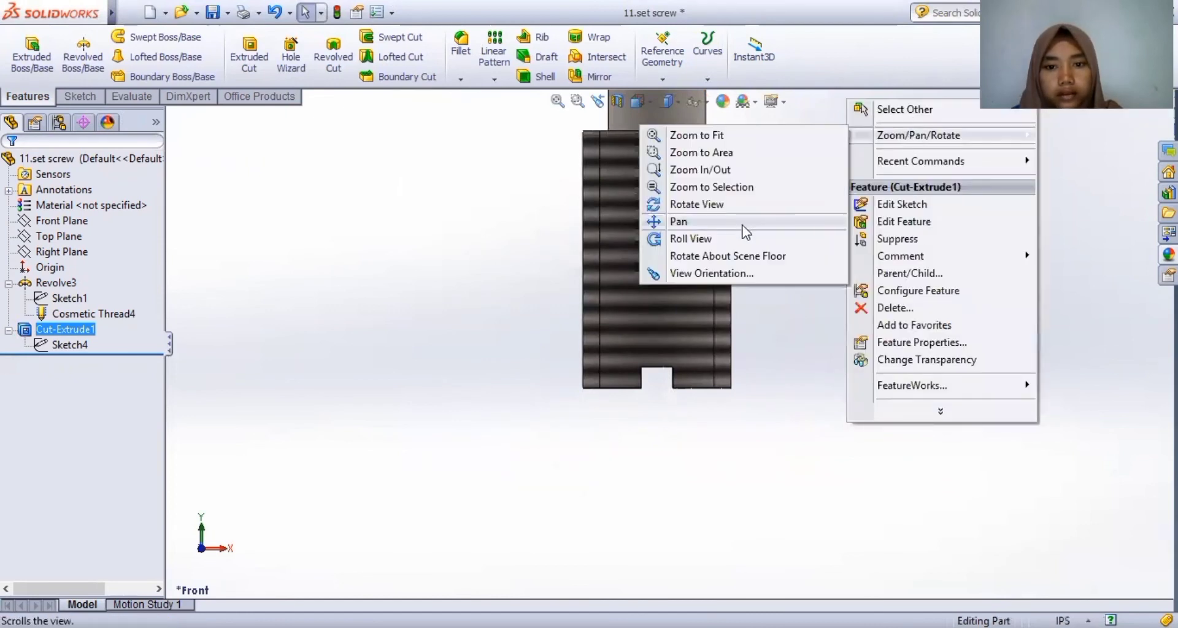
pyautogui.click(696, 205)
pyautogui.moveTo(738, 208); pyautogui.dragTo(858, 241)
pyautogui.moveTo(752, 153); pyautogui.dragTo(949, 200)
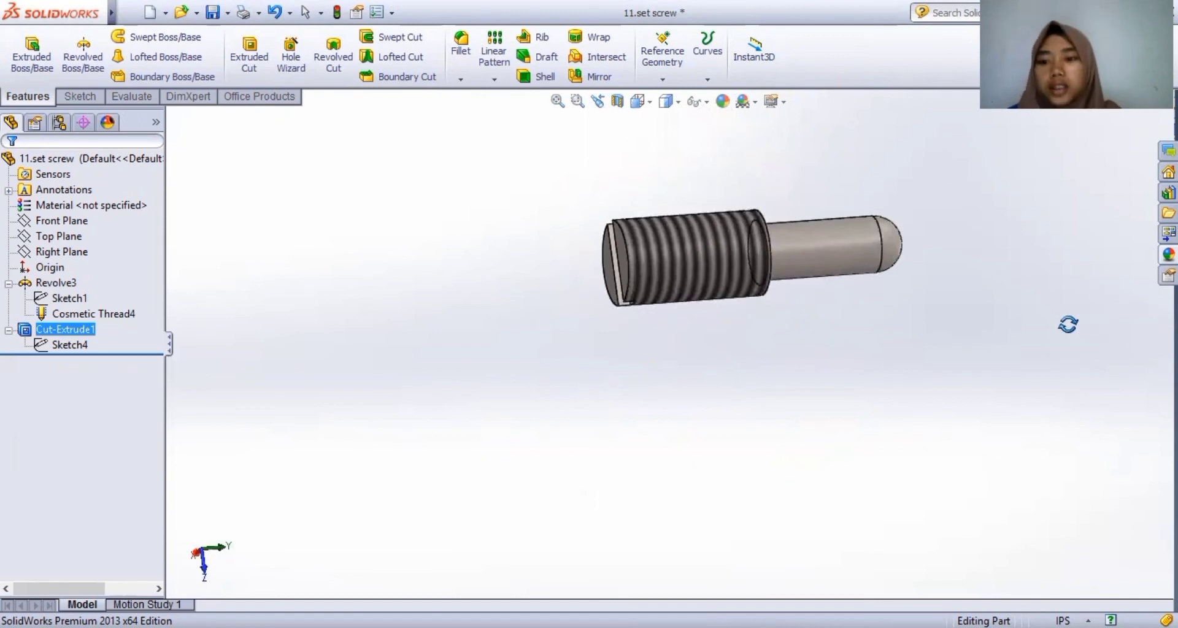
pyautogui.rightClick(1069, 325)
# - Browse the Metal and Steel appearances for the set screw and highlight satin finish stainless steel
pyautogui.click(1170, 254)
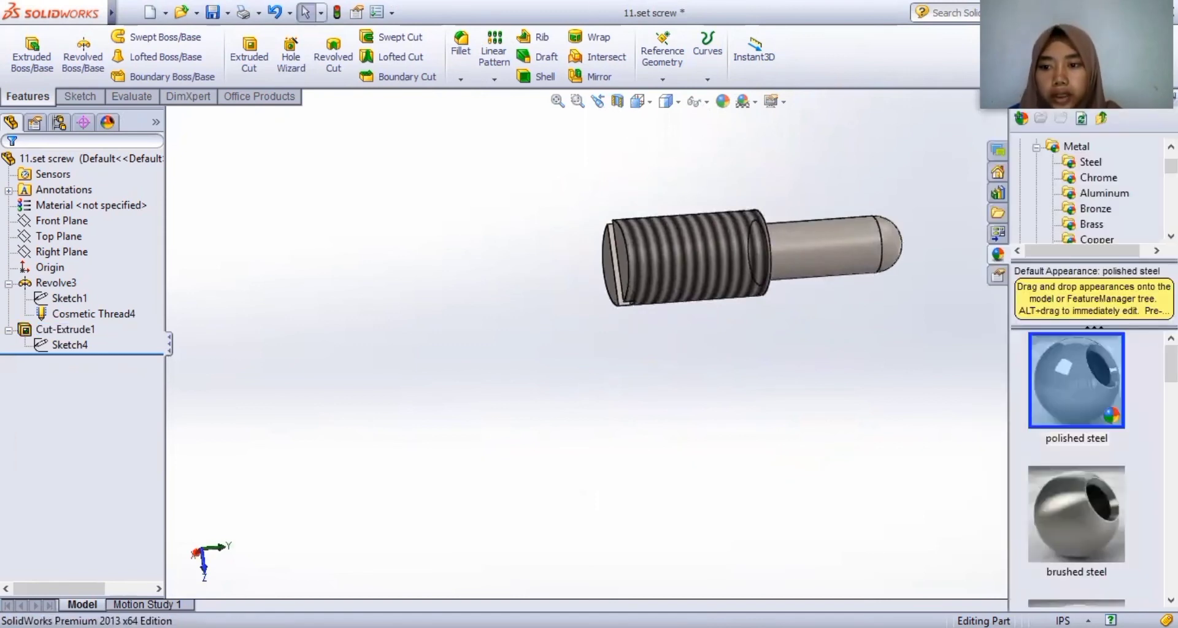
pyautogui.click(1074, 146)
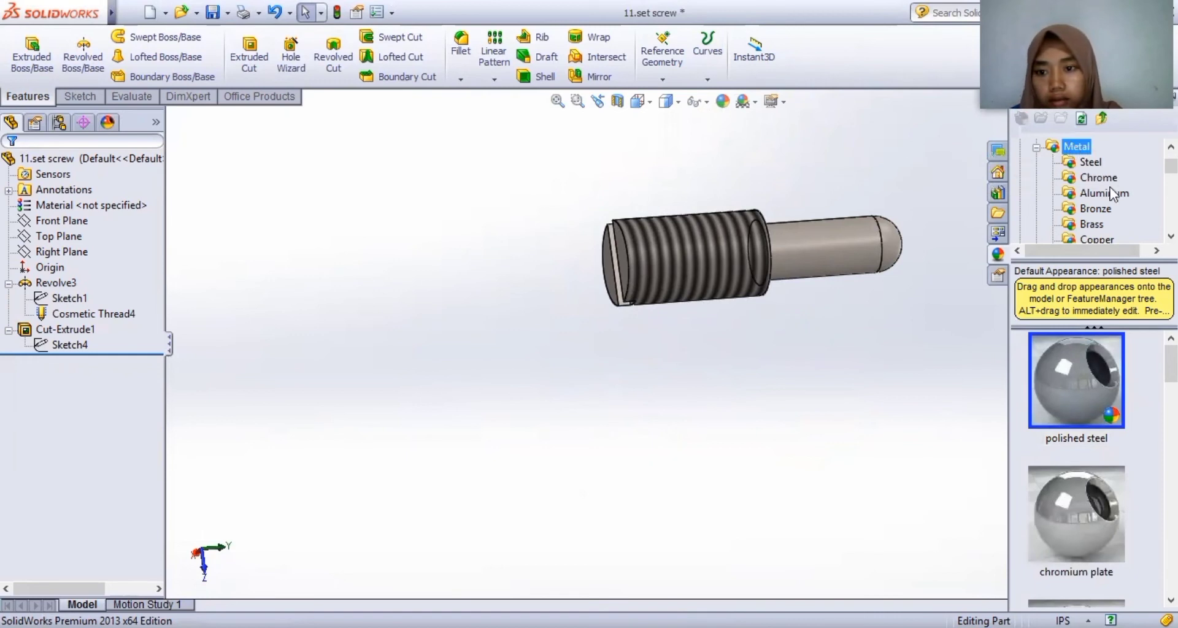
pyautogui.scroll(-3, 1118, 417)
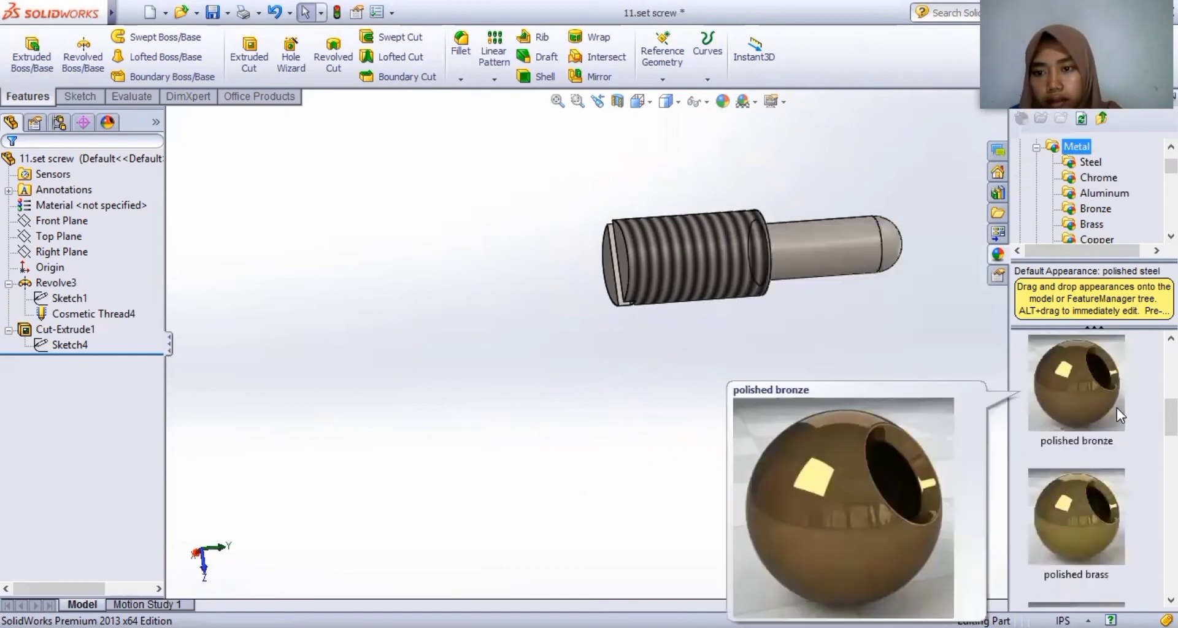
pyautogui.scroll(-2, 1117, 407)
pyautogui.click(1096, 163)
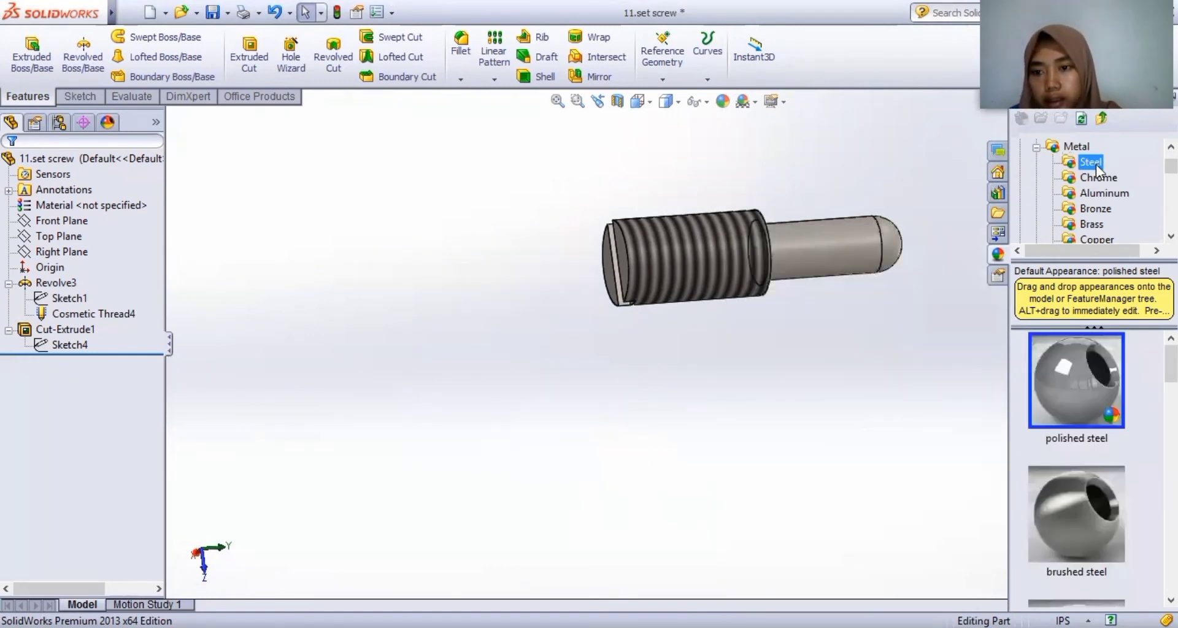
pyautogui.scroll(-8, 1112, 454)
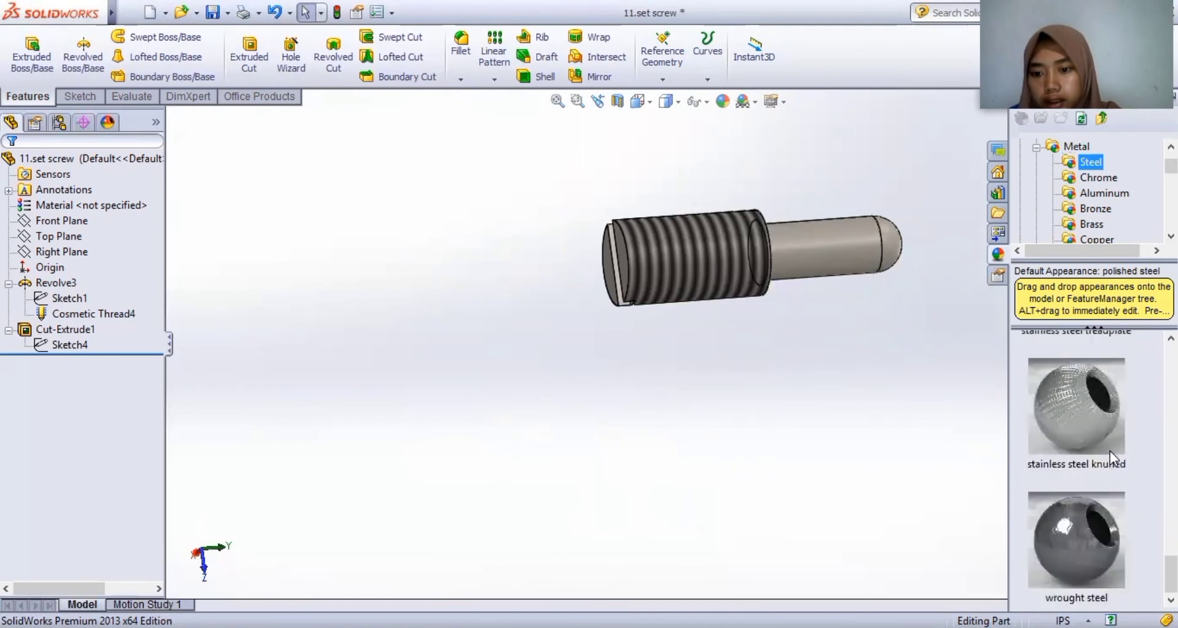
pyautogui.moveTo(1112, 455)
pyautogui.scroll(4, 1110, 454)
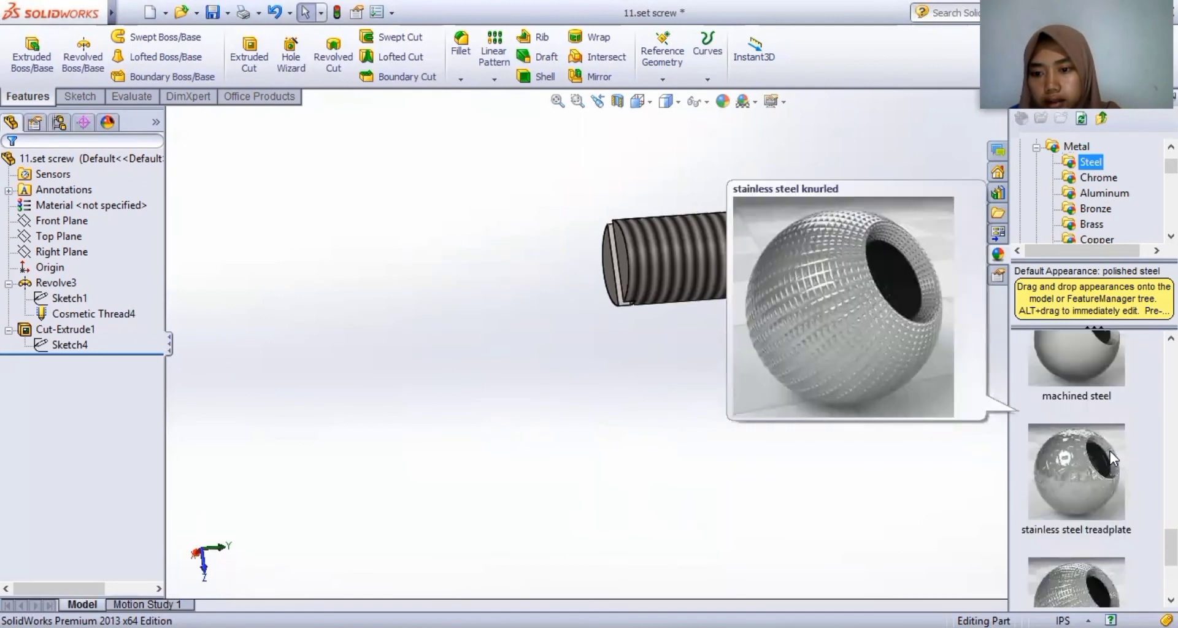
pyautogui.scroll(2, 1110, 453)
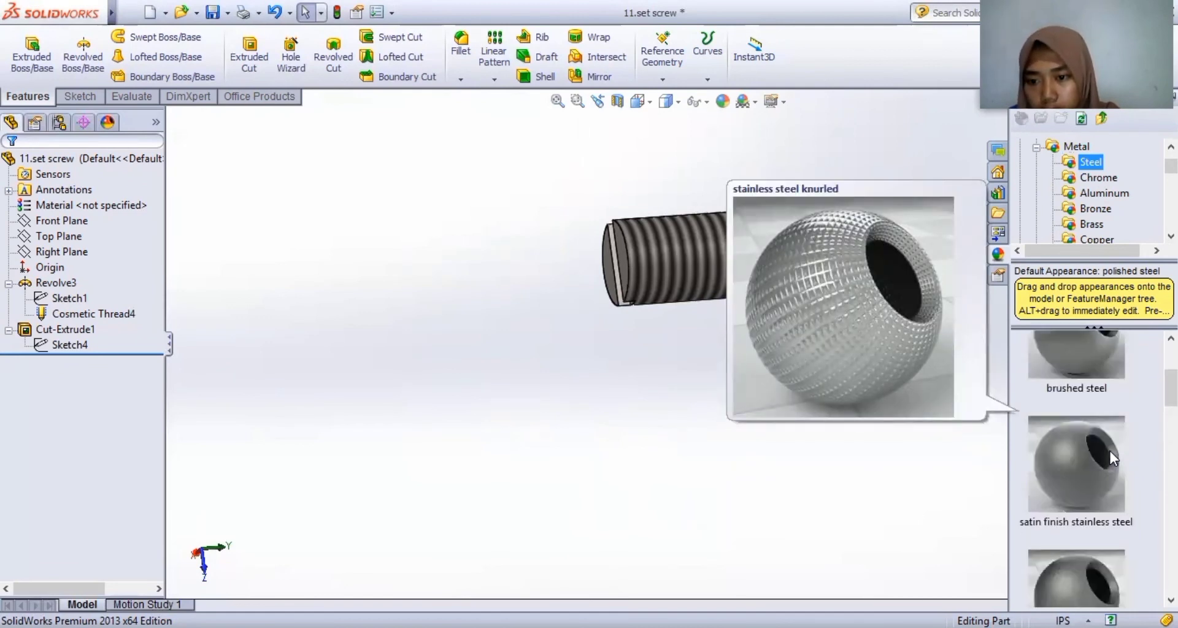
pyautogui.click(1111, 457)
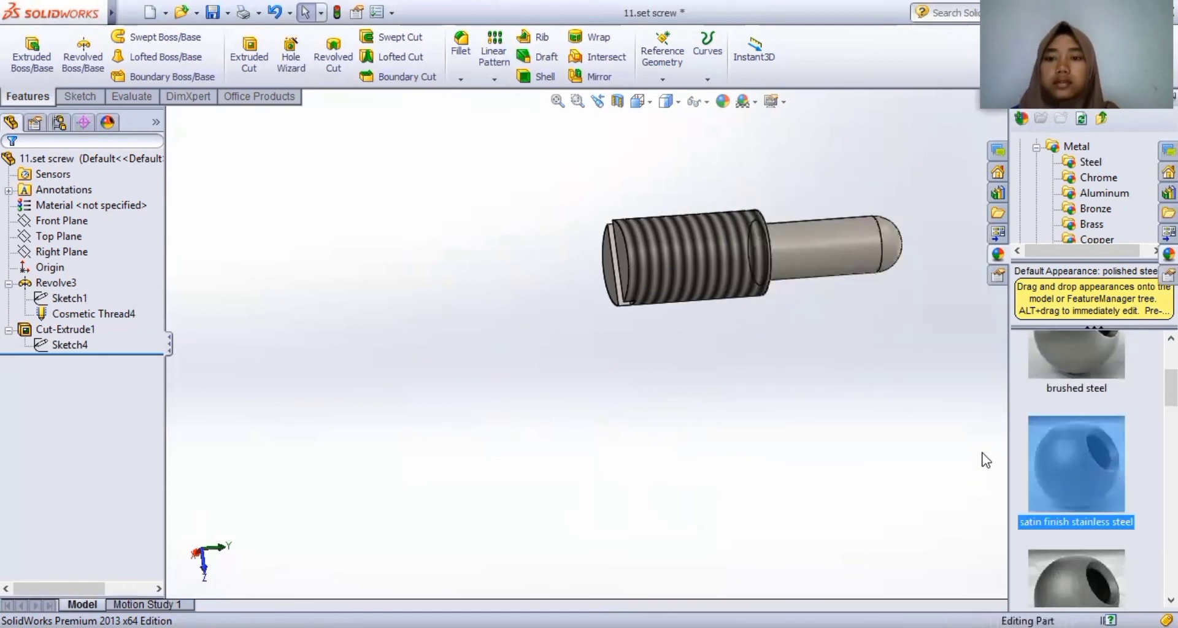
pyautogui.rightClick(798, 411)
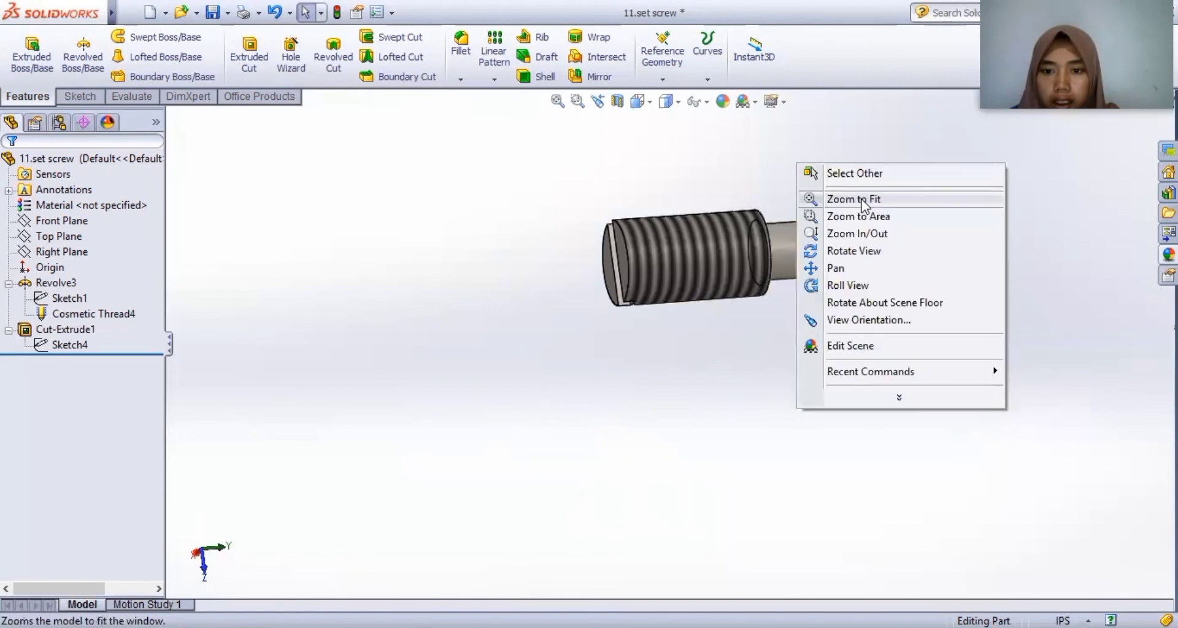
pyautogui.click(863, 256)
pyautogui.moveTo(669, 258); pyautogui.dragTo(787, 502)
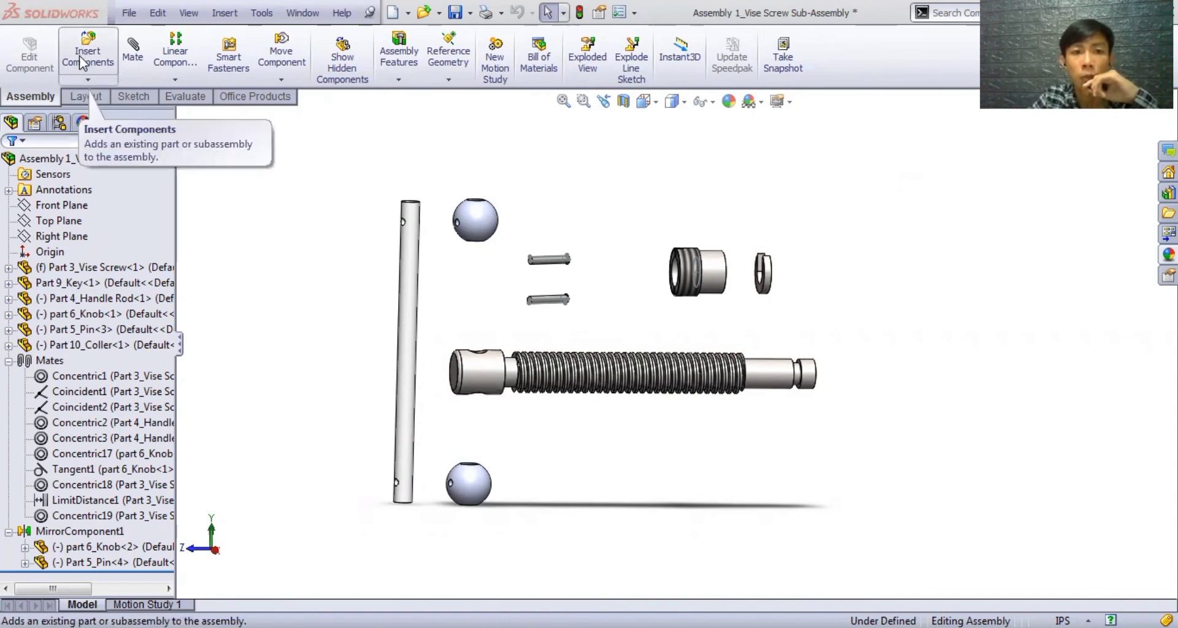
# - Identify the vise screw, key, knob, pin and collar among the components of the Vise Screw Sub-Assembly
pyautogui.click(132, 267)
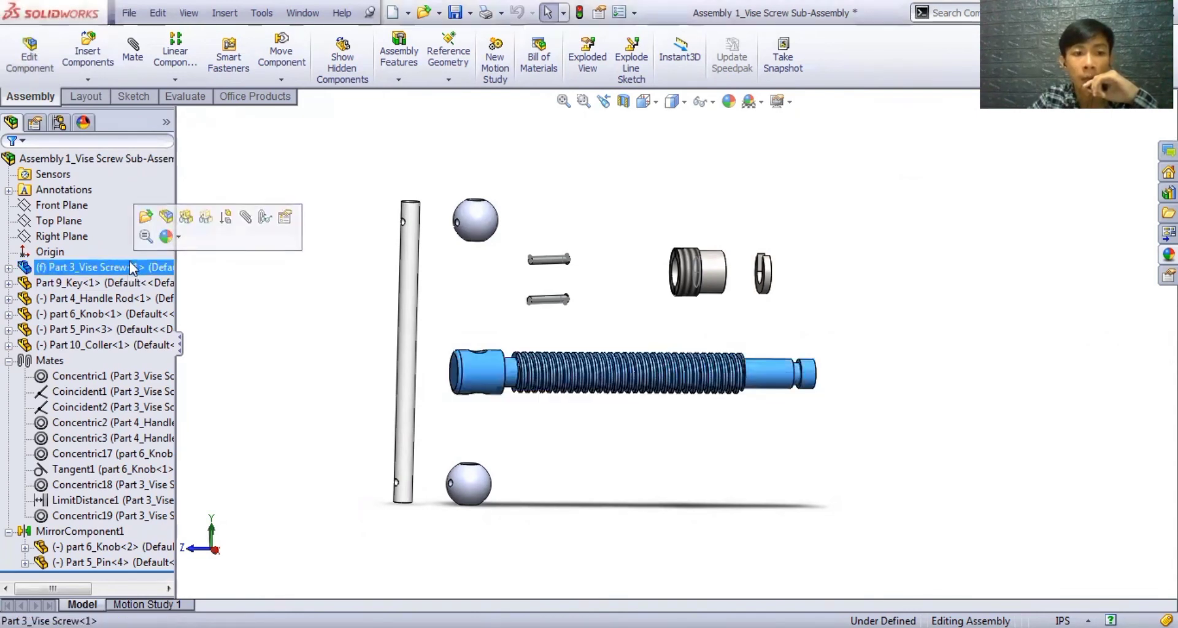
pyautogui.click(113, 283)
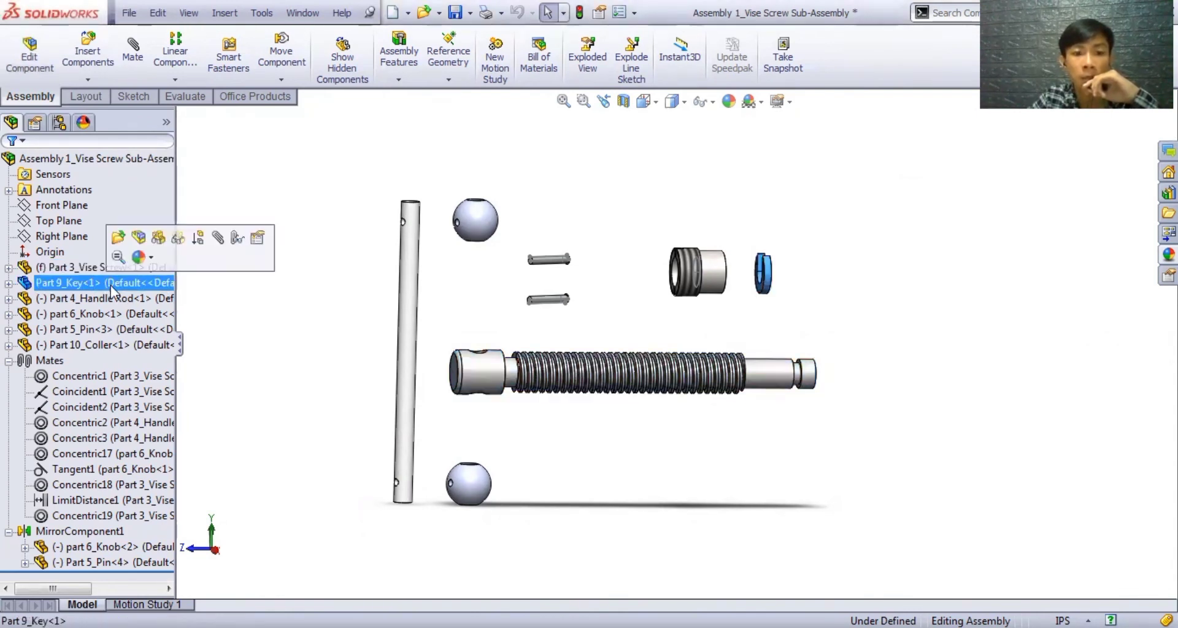
pyautogui.click(105, 314)
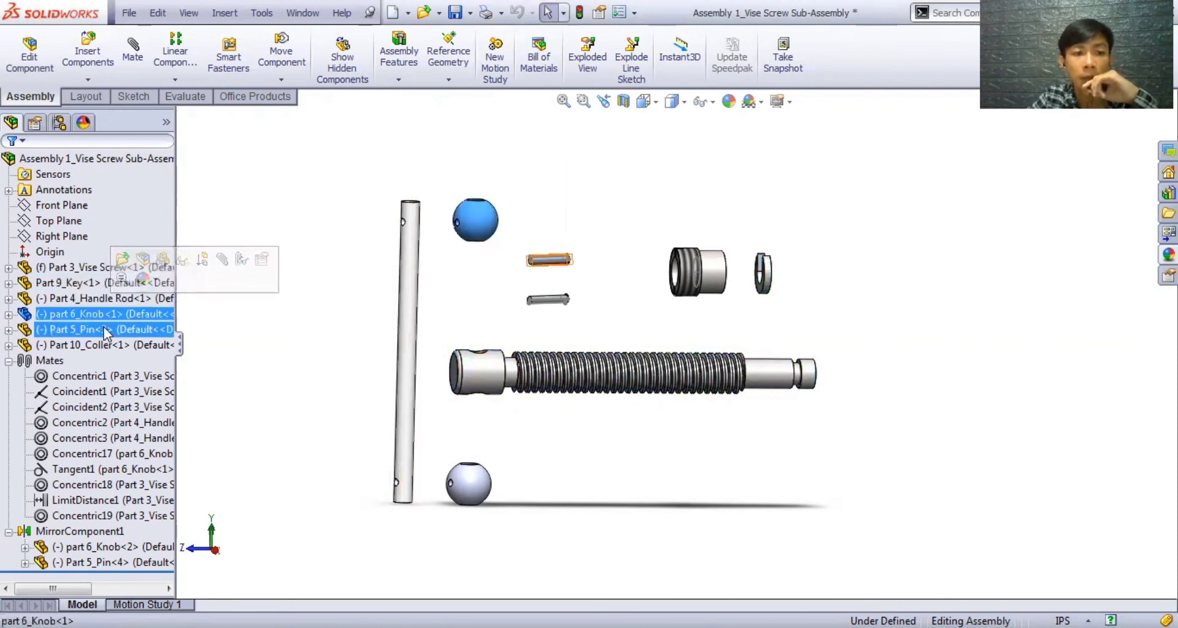
pyautogui.click(106, 330)
pyautogui.click(98, 348)
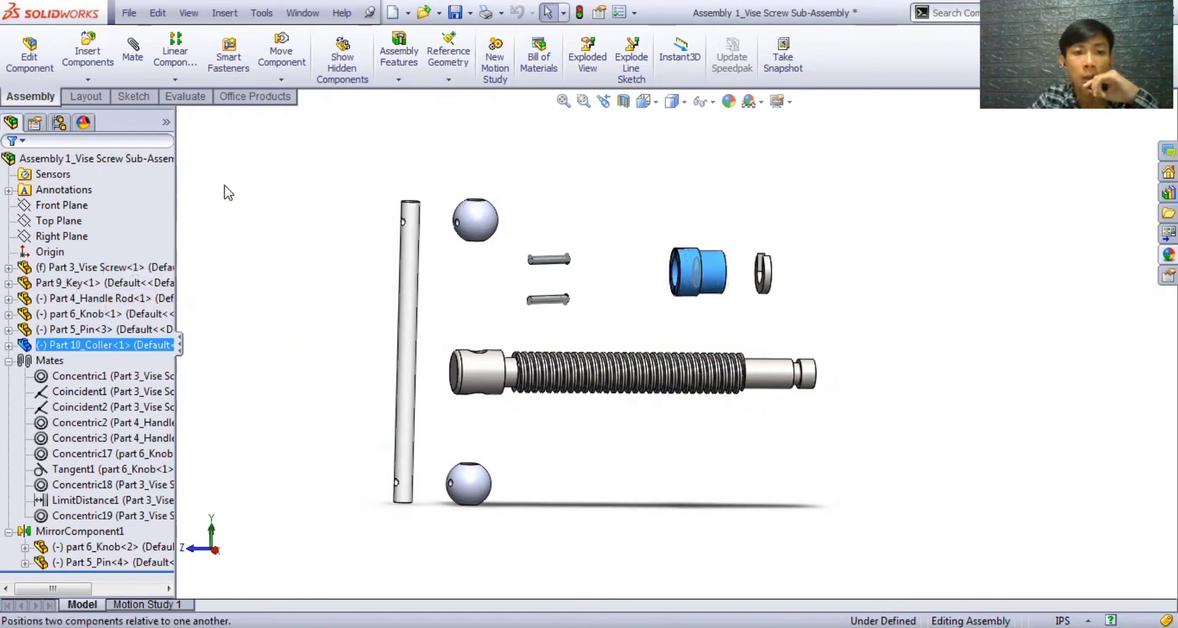
# - Examine the standard mate types offered by the Mate command on the collapsed sub-assembly, and close it without adding a mate
pyautogui.click(249, 215)
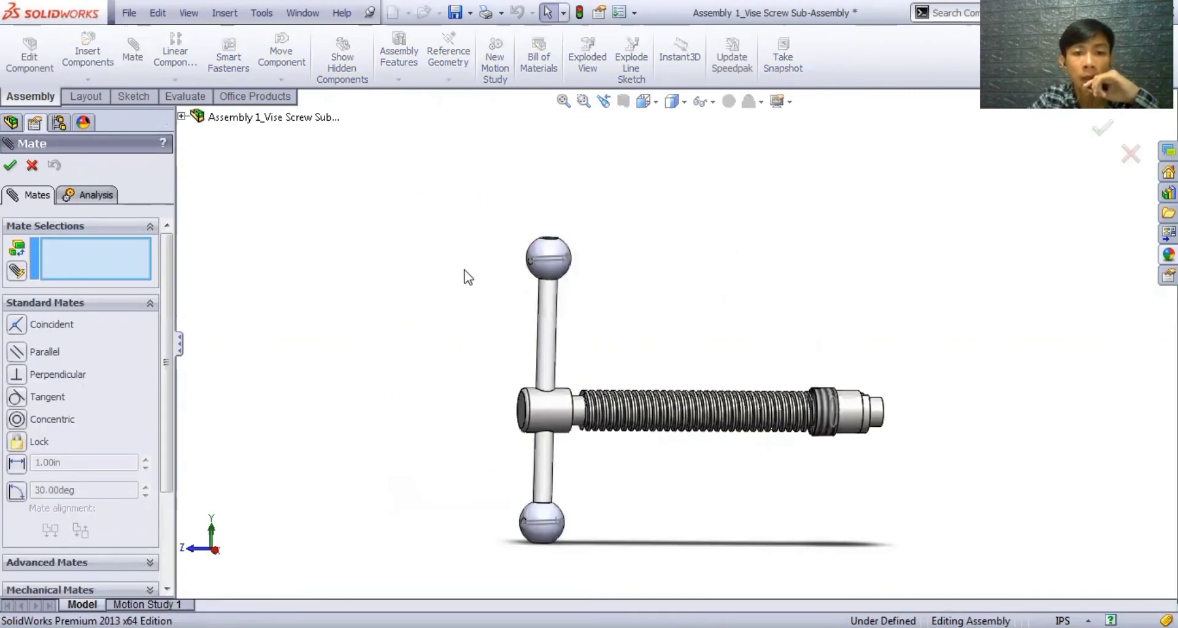
pyautogui.scroll(-5, 547, 259)
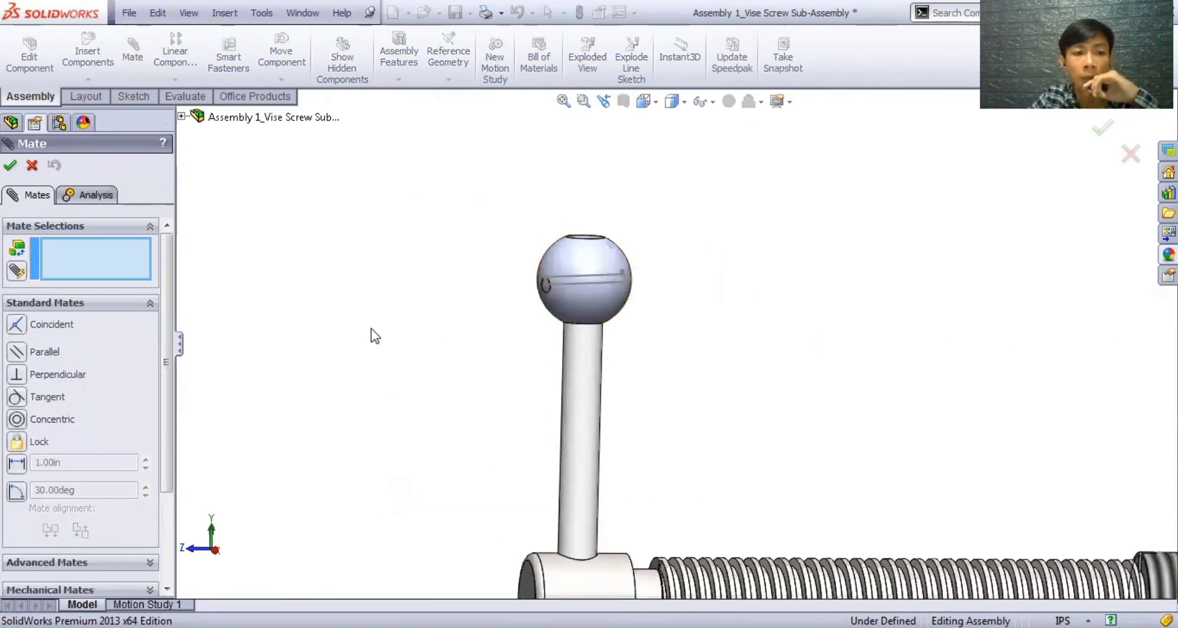
pyautogui.scroll(3, 371, 329)
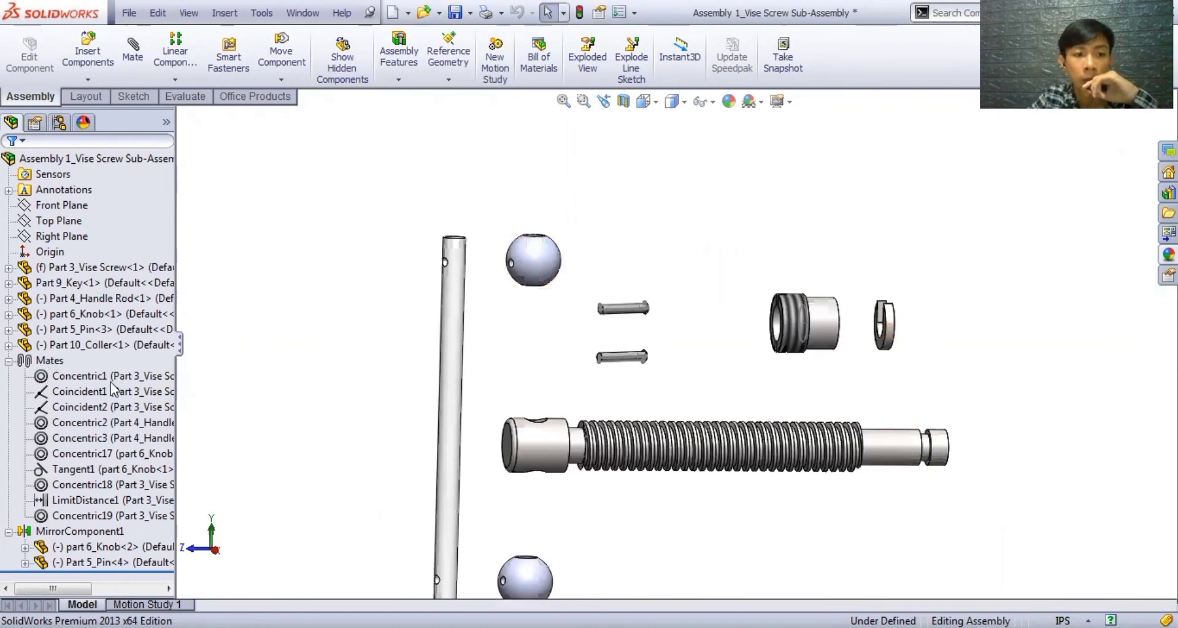
# - Examine which faces and planes the Concentric1, Coincident1 and Coincident2 mates join between the vise screw and the key
pyautogui.click(112, 378)
pyautogui.scroll(-2, 948, 406)
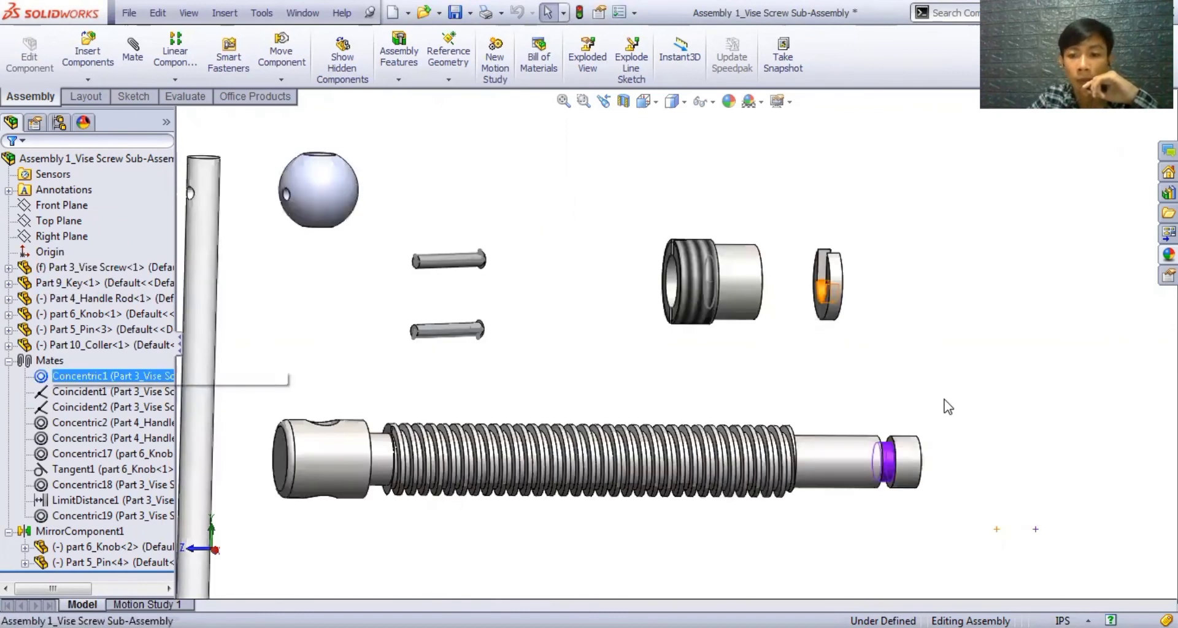
pyautogui.moveTo(896, 428); pyautogui.dragTo(838, 325, button='middle')
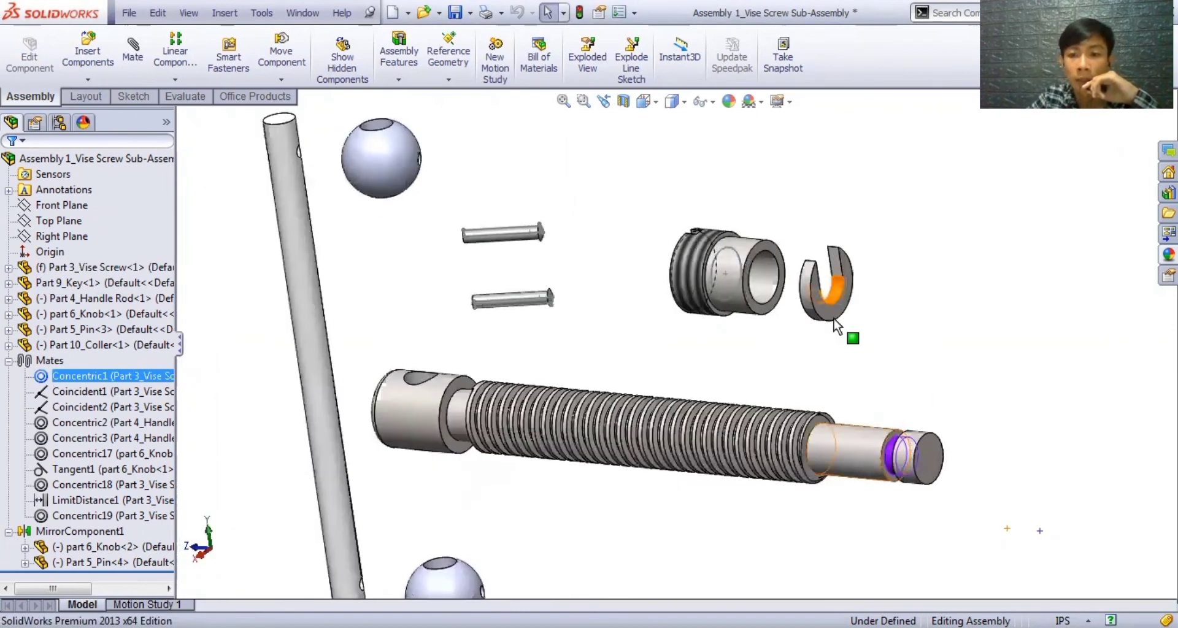
pyautogui.click(92, 392)
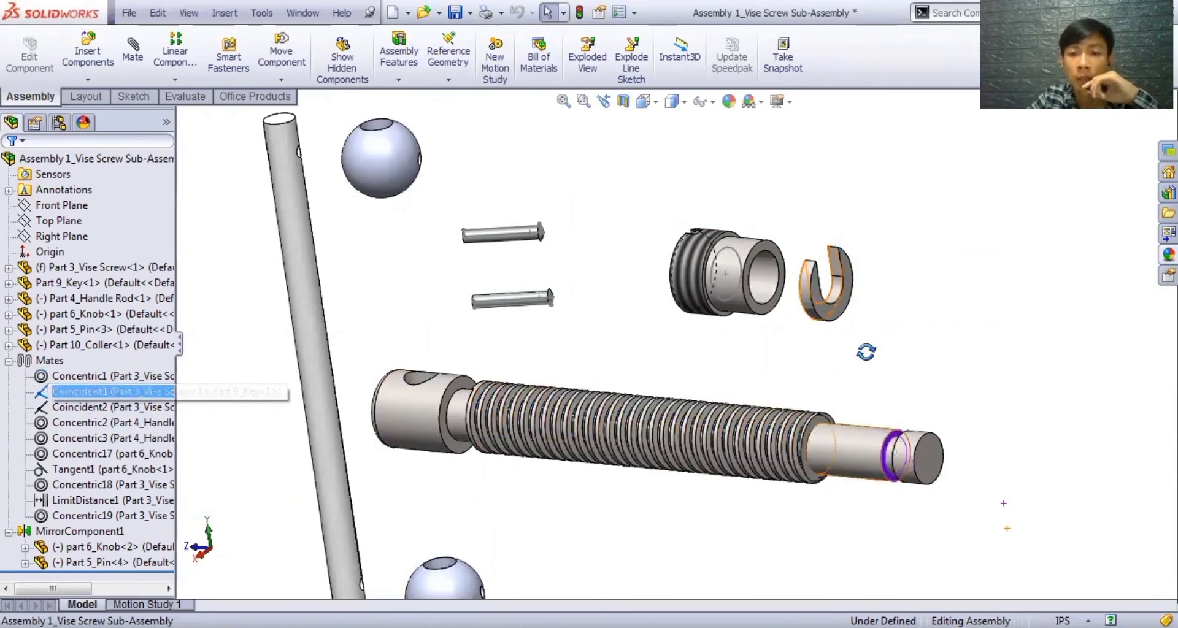
pyautogui.moveTo(866, 351); pyautogui.dragTo(924, 351, button='middle')
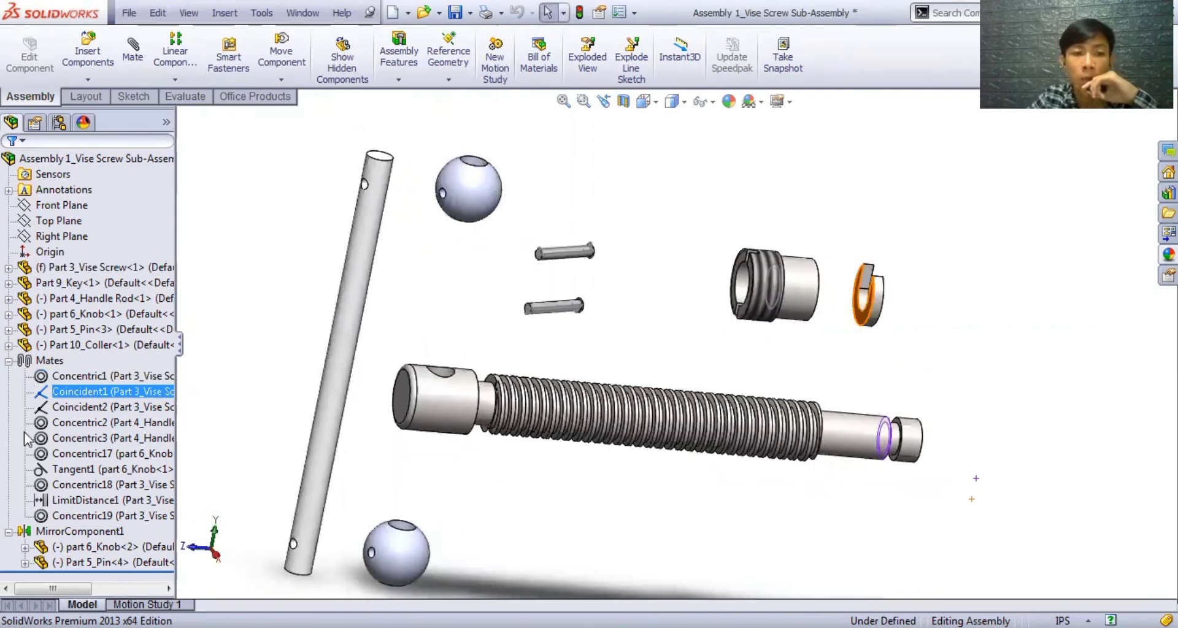
pyautogui.click(81, 413)
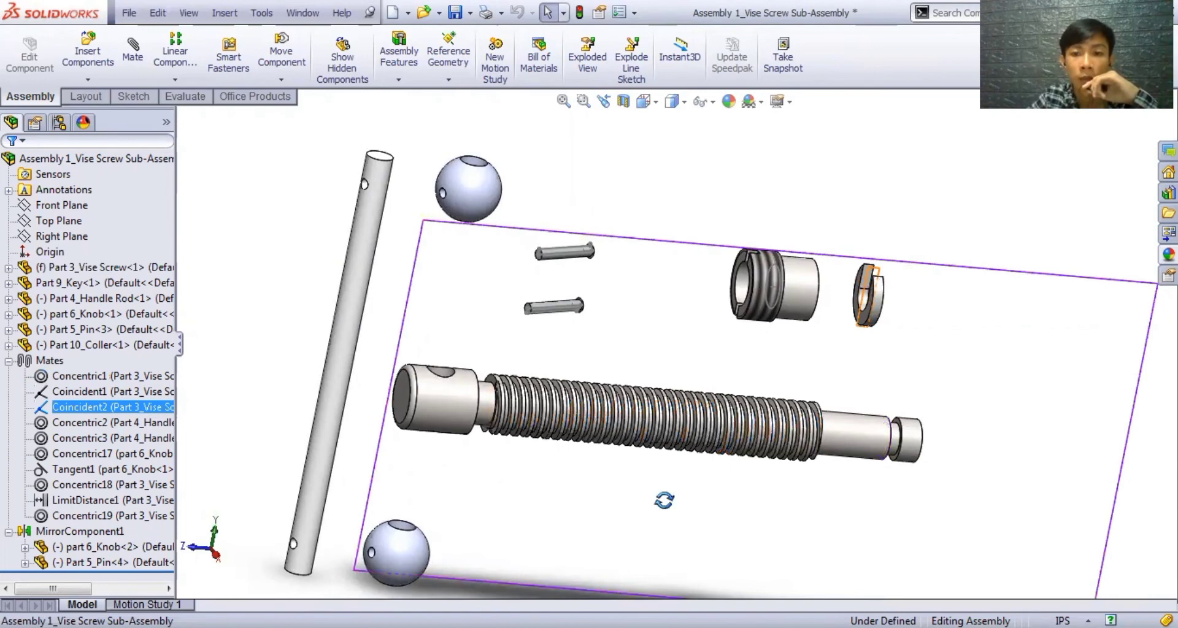
pyautogui.moveTo(664, 500); pyautogui.dragTo(626, 531, button='middle')
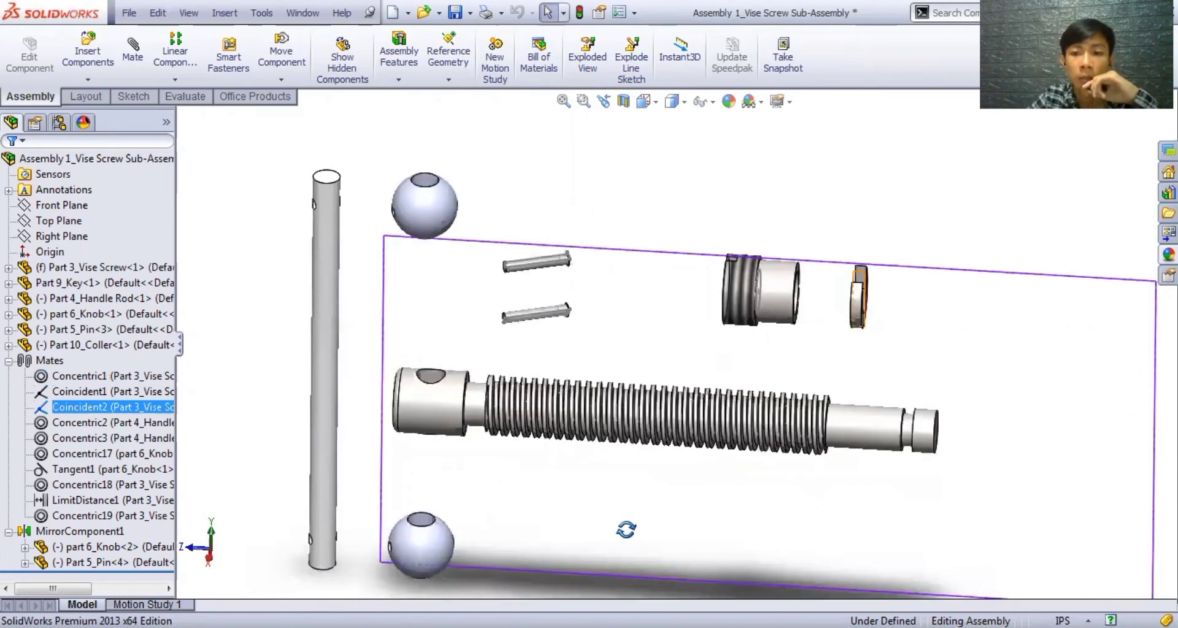
# - Examine which faces the Concentric2 and Concentric3 mates join between the handle rod and the knob
pyautogui.click(127, 423)
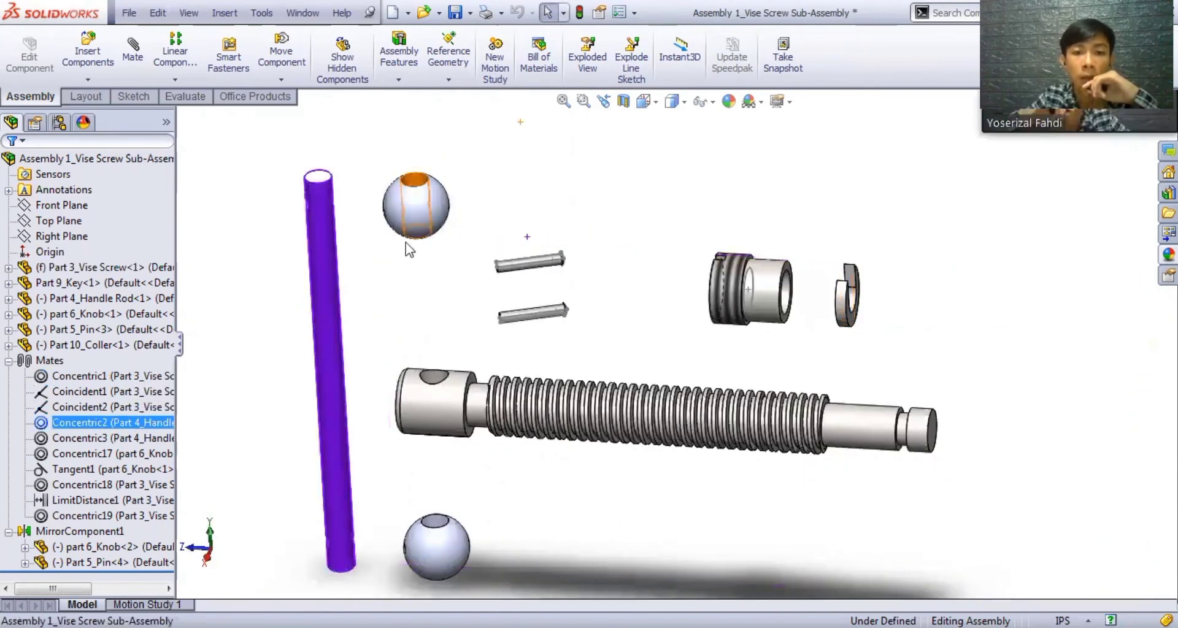
pyautogui.moveTo(409, 250); pyautogui.dragTo(436, 204, button='middle')
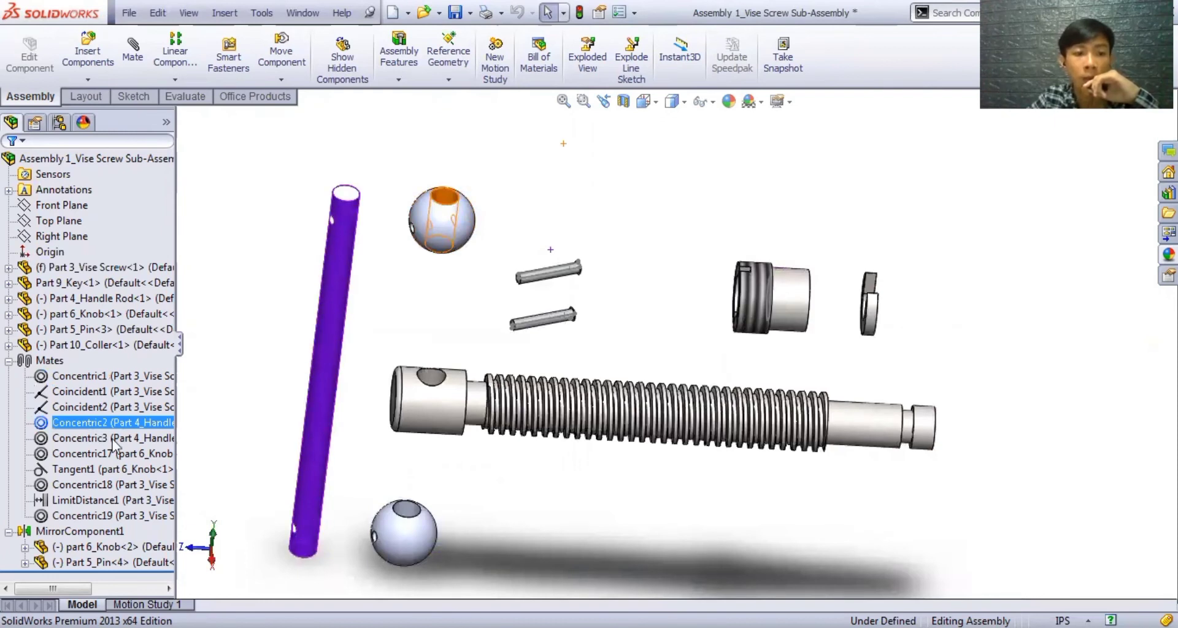
pyautogui.press('Down')
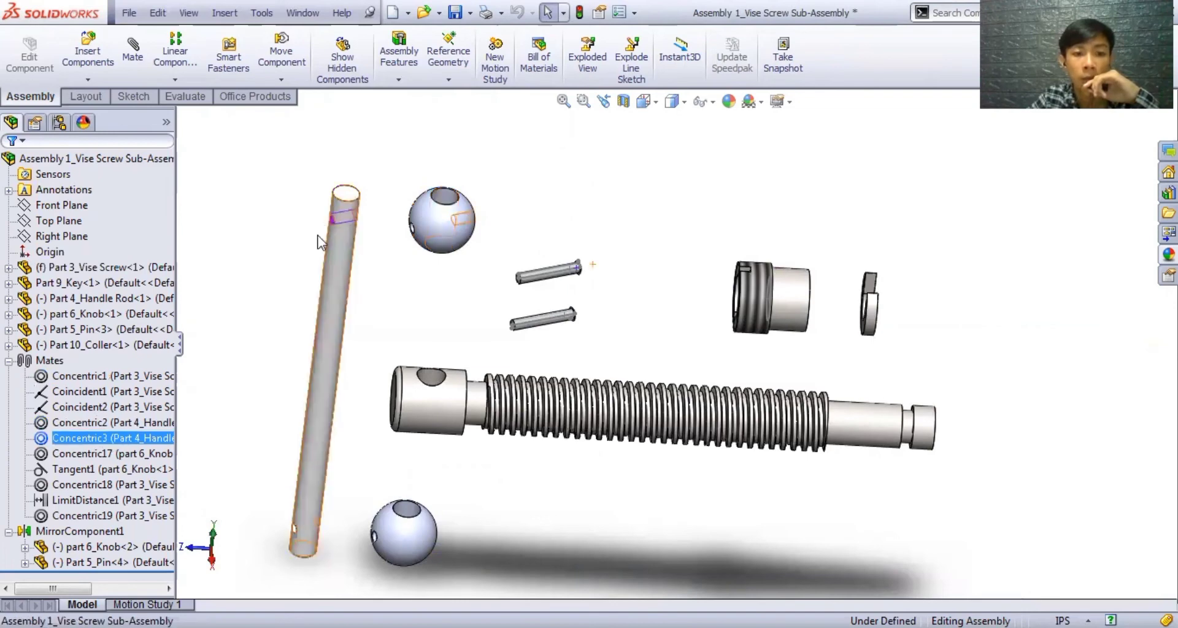
pyautogui.moveTo(322, 246); pyautogui.dragTo(250, 284, button='middle')
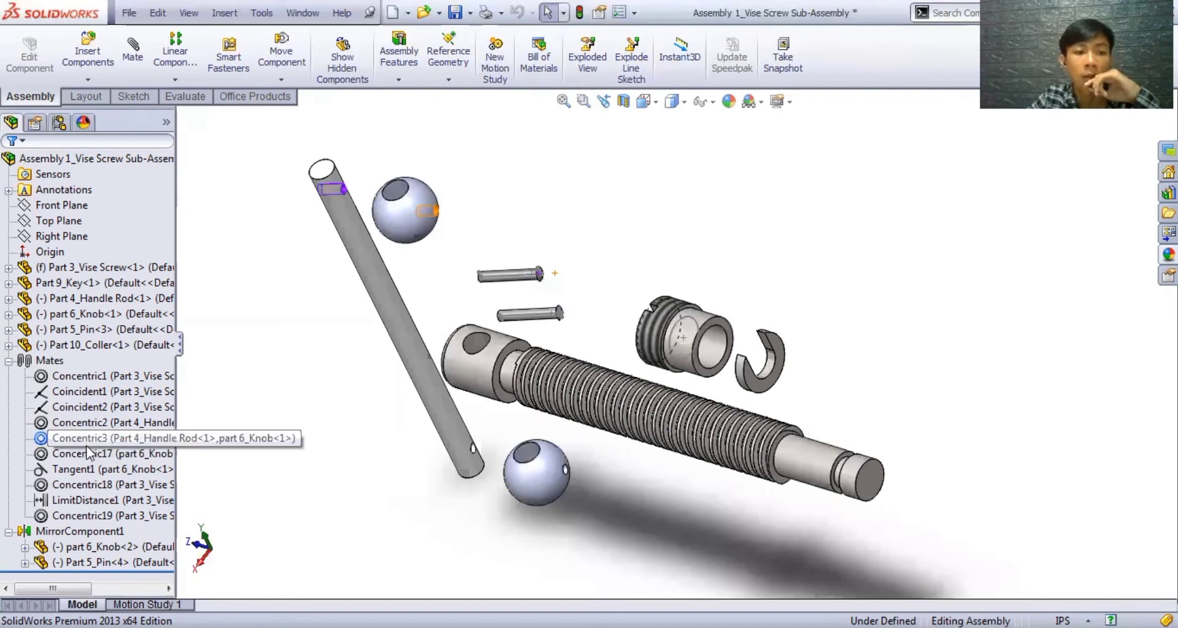
# - Examine which faces the Concentric17 and Tangent1 mates join between the knob and the pin
pyautogui.click(120, 455)
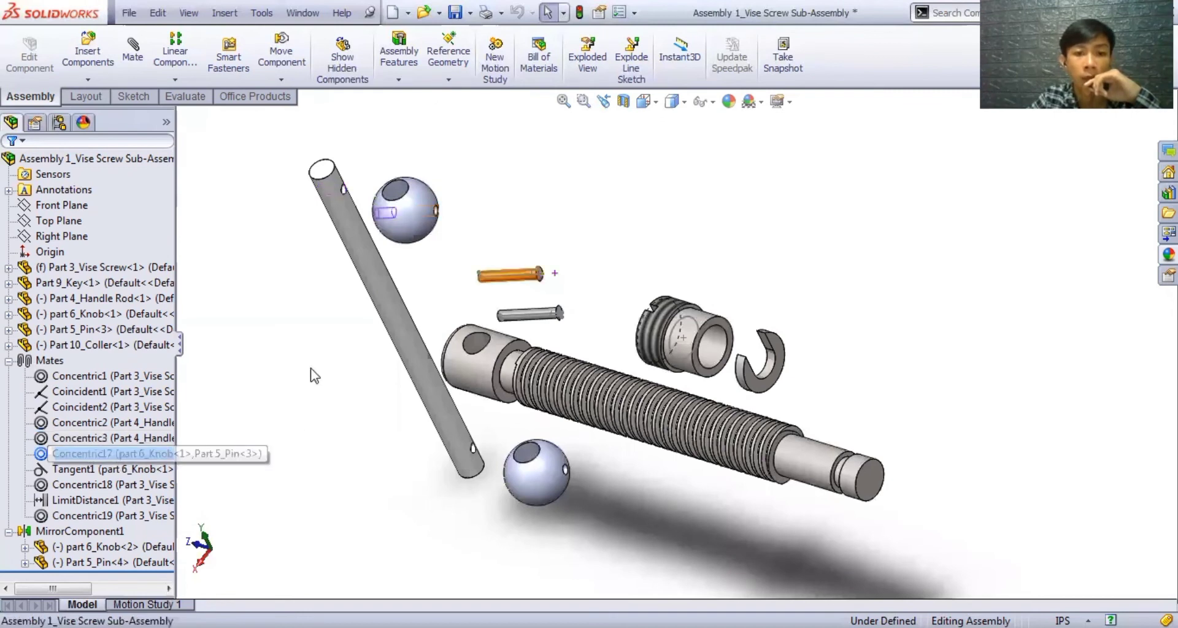
pyautogui.moveTo(342, 316); pyautogui.dragTo(371, 286, button='middle')
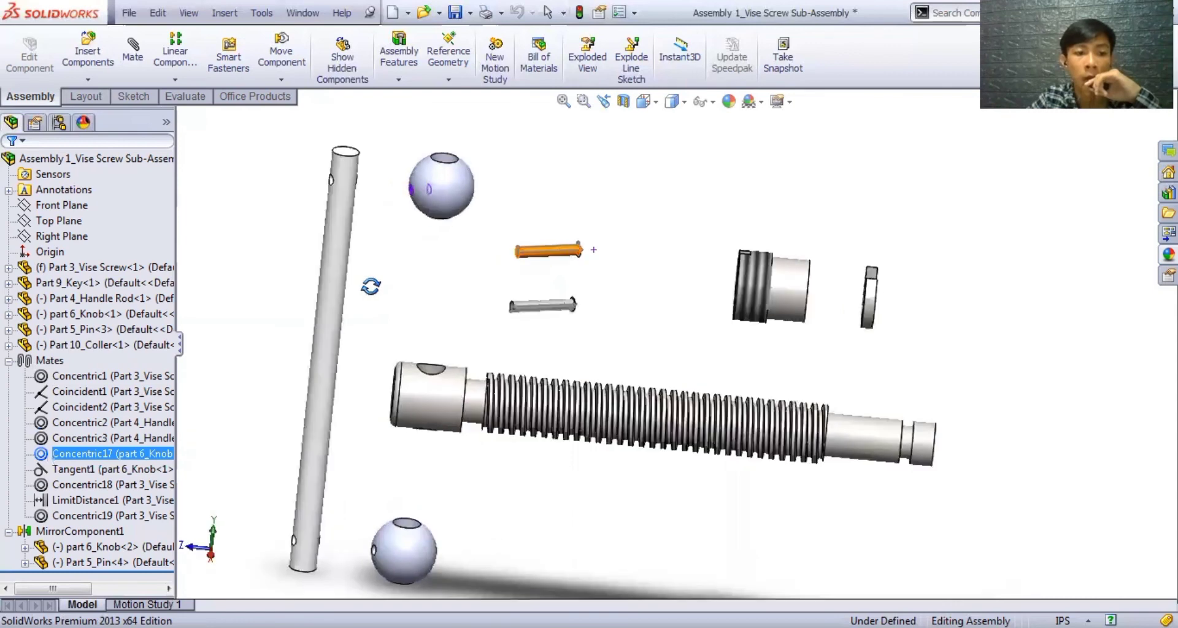
pyautogui.click(80, 471)
pyautogui.moveTo(439, 297); pyautogui.dragTo(485, 233, button='middle')
pyautogui.moveTo(486, 337); pyautogui.dragTo(491, 232, button='middle')
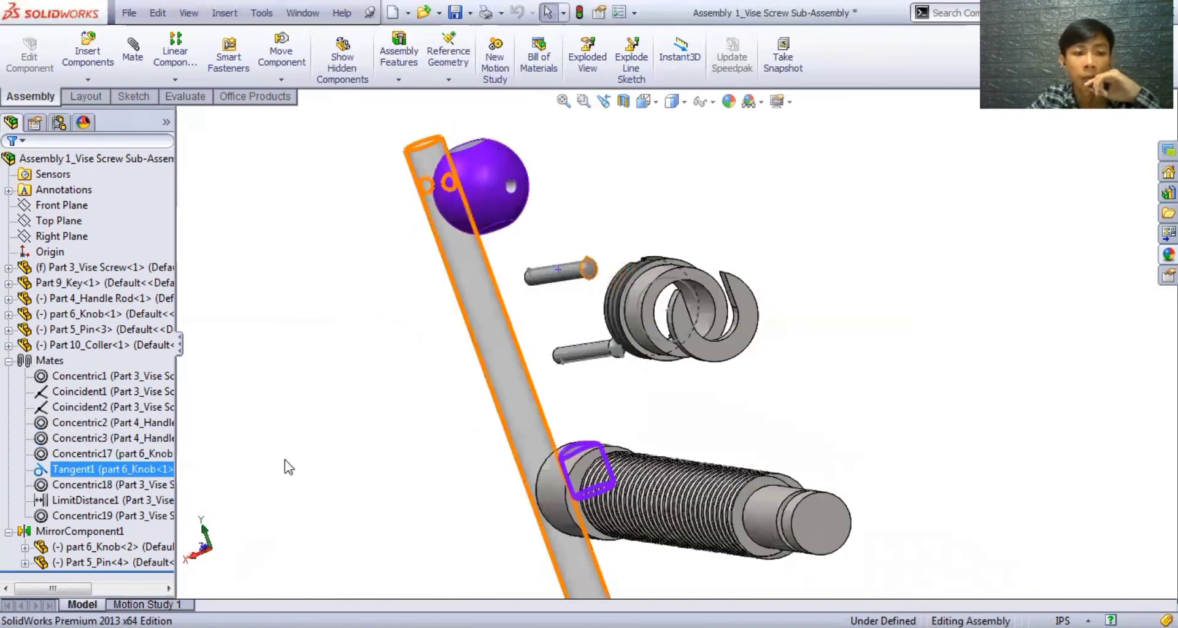
# - Examine which faces the Concentric18 mate joins between the vise screw head and the handle rod
pyautogui.press('Down')
pyautogui.moveTo(324, 435); pyautogui.dragTo(384, 417, button='middle')
pyautogui.moveTo(440, 556); pyautogui.dragTo(462, 590, button='middle')
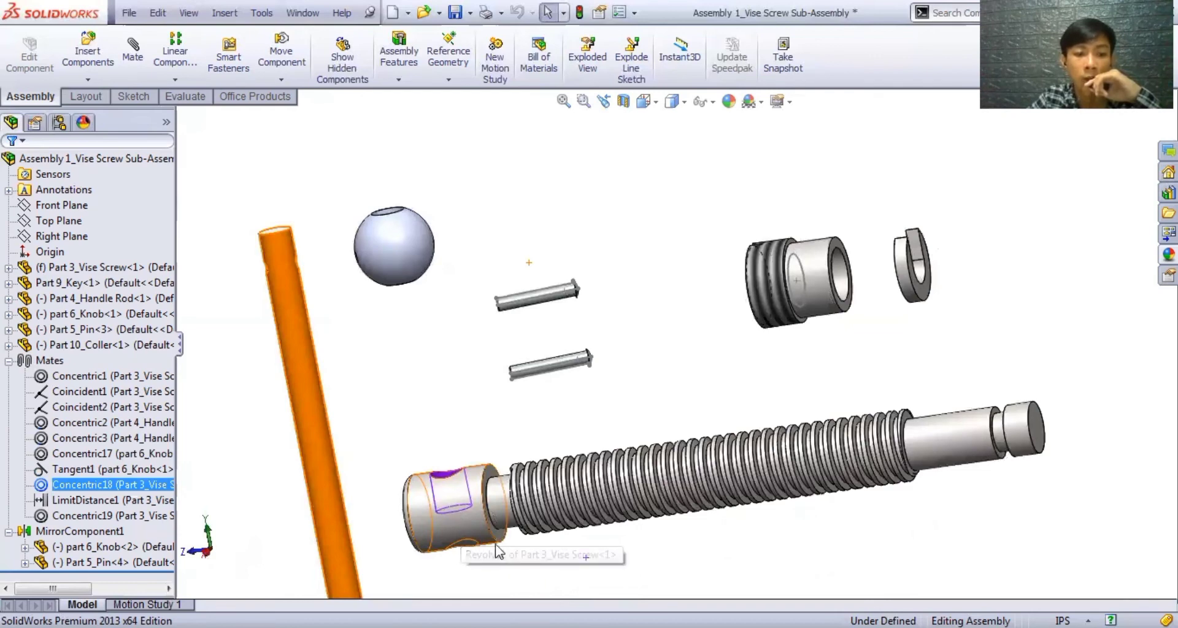
pyautogui.scroll(2, 499, 540)
# - Open the LimitDistance1 mate between the vise screw and handle rod planes, examine its maximum and minimum distances, and close it
pyautogui.keyDown('ctrl'); pyautogui.click(97, 502); pyautogui.keyUp('ctrl')
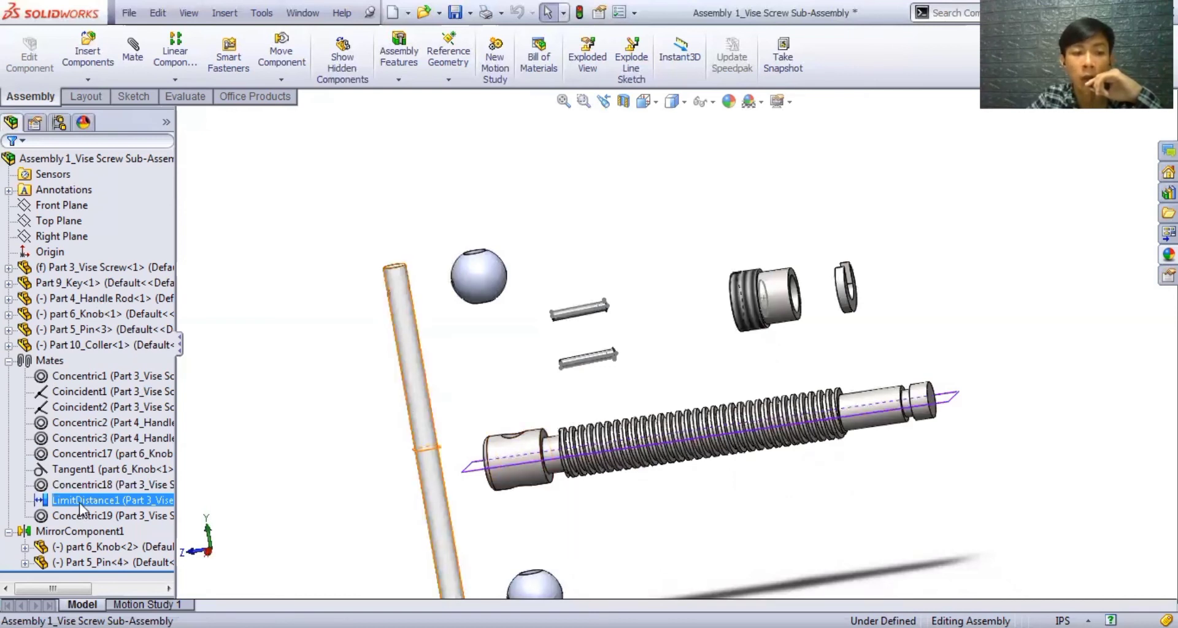
pyautogui.rightClick(92, 341)
pyautogui.click(258, 311)
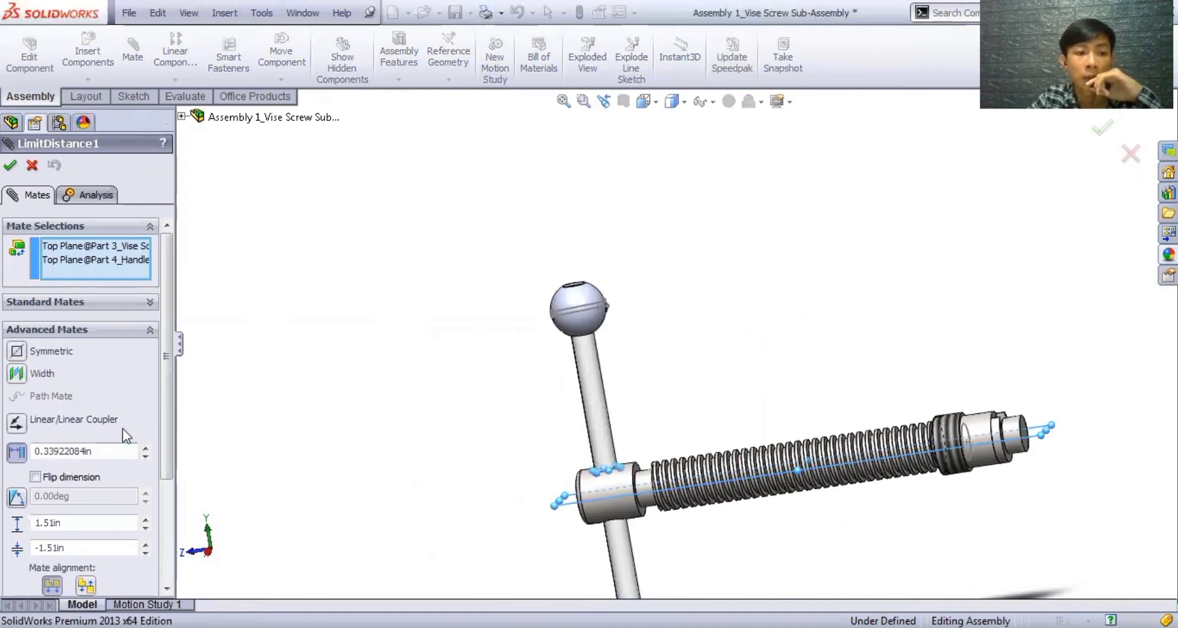
pyautogui.scroll(-2, 46, 436)
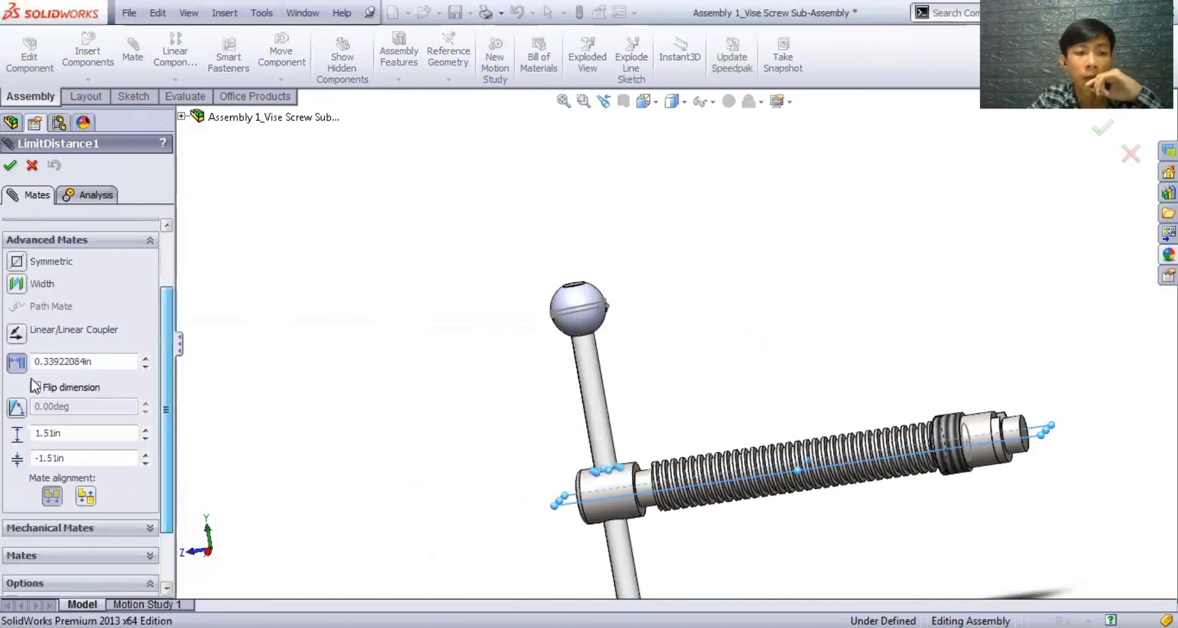
pyautogui.scroll(-1, 40, 384)
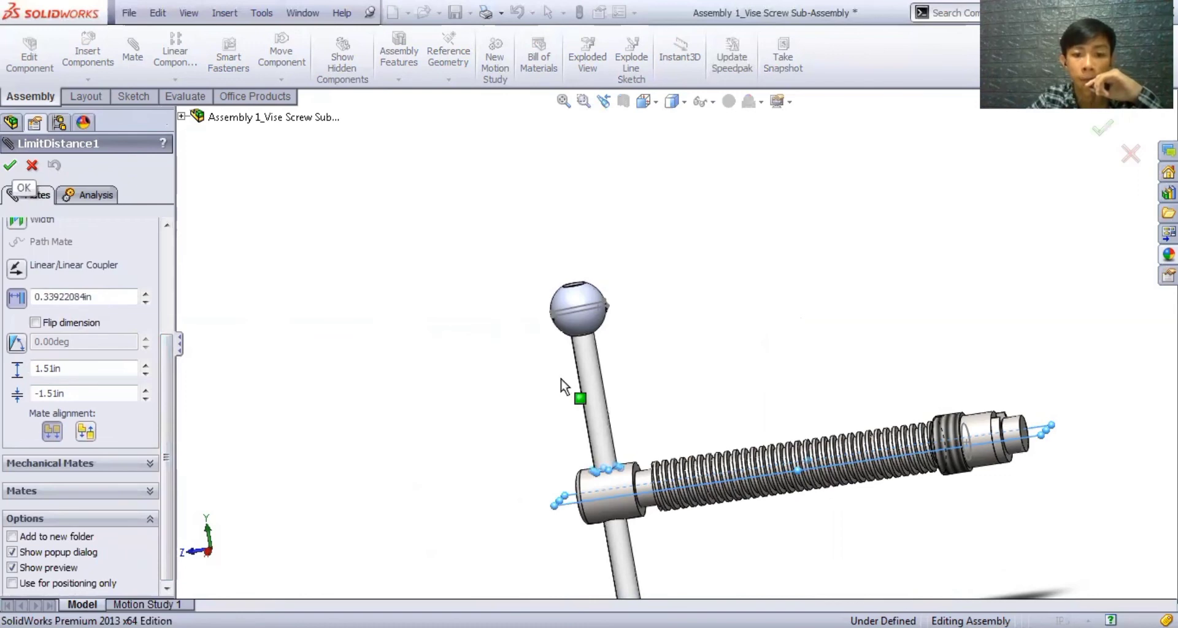
pyautogui.moveTo(466, 388); pyautogui.dragTo(498, 374, button='middle')
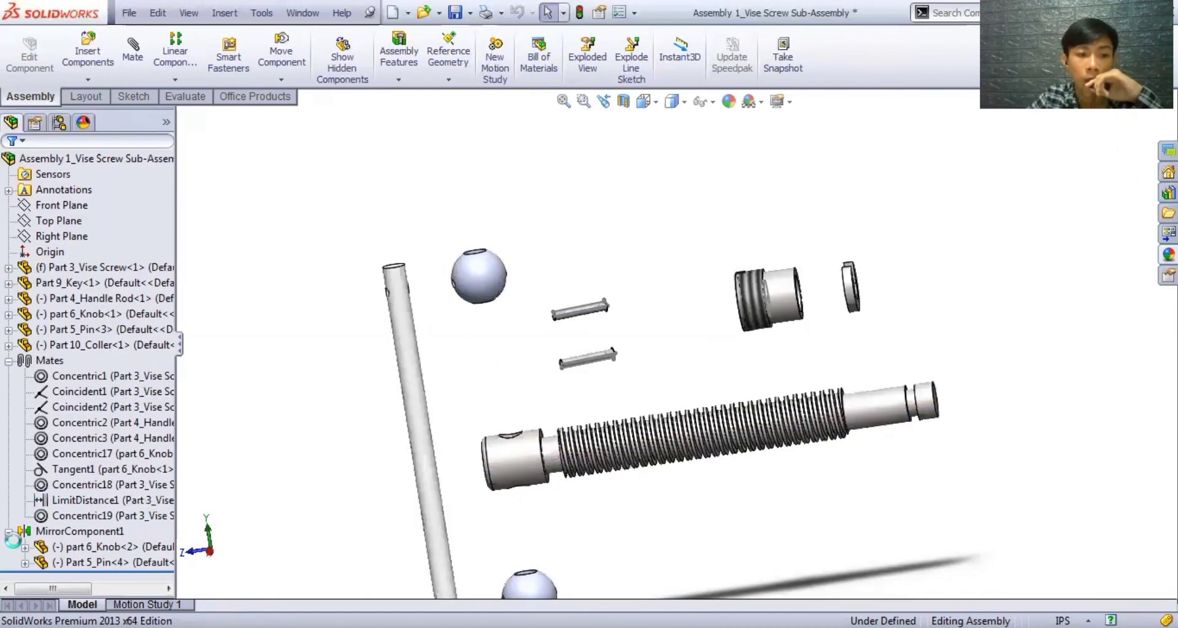
# - Examine which faces the Concentric19 mate joins between the vise screw and the collar
pyautogui.click(87, 518)
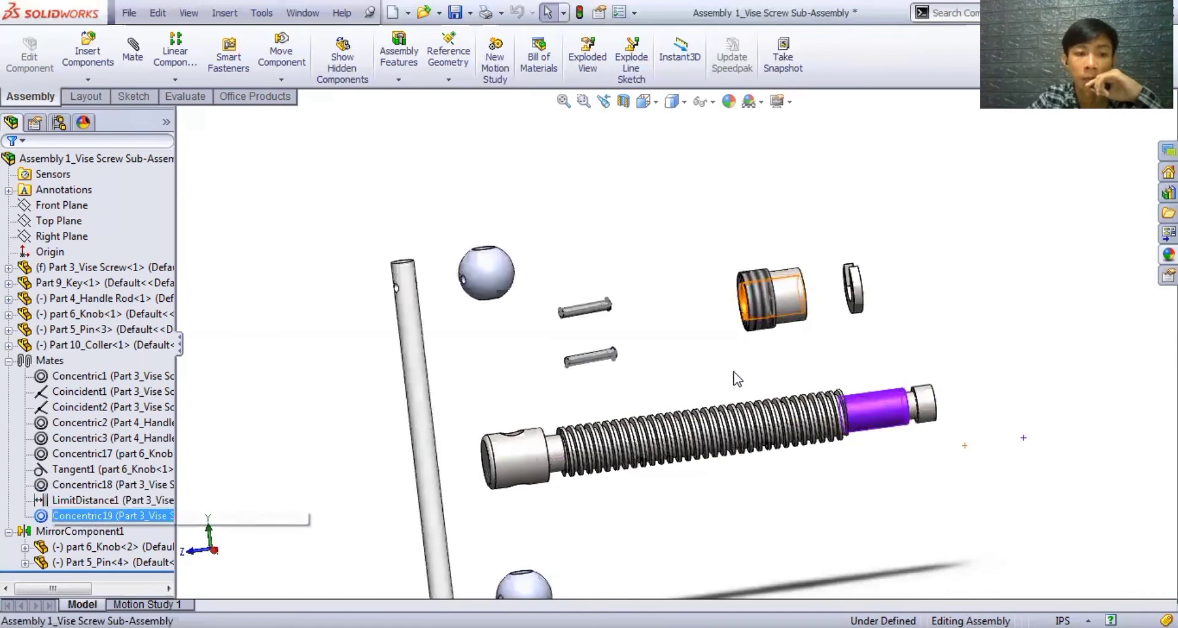
pyautogui.moveTo(774, 367); pyautogui.dragTo(803, 366, button='middle')
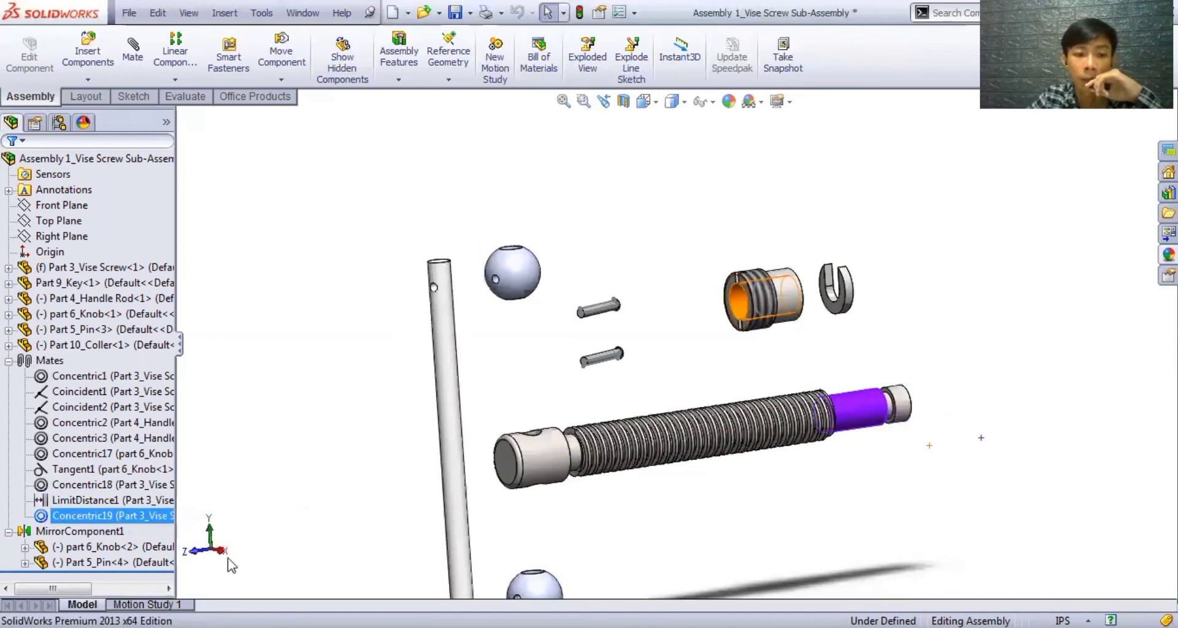
pyautogui.press('f')
# - Highlight MirrorComponent1 and compare its mirrored knob and pin with the original knob and pin on the exploded handle rod
pyautogui.keyDown('ctrl'); pyautogui.click(109, 532); pyautogui.keyUp('ctrl')
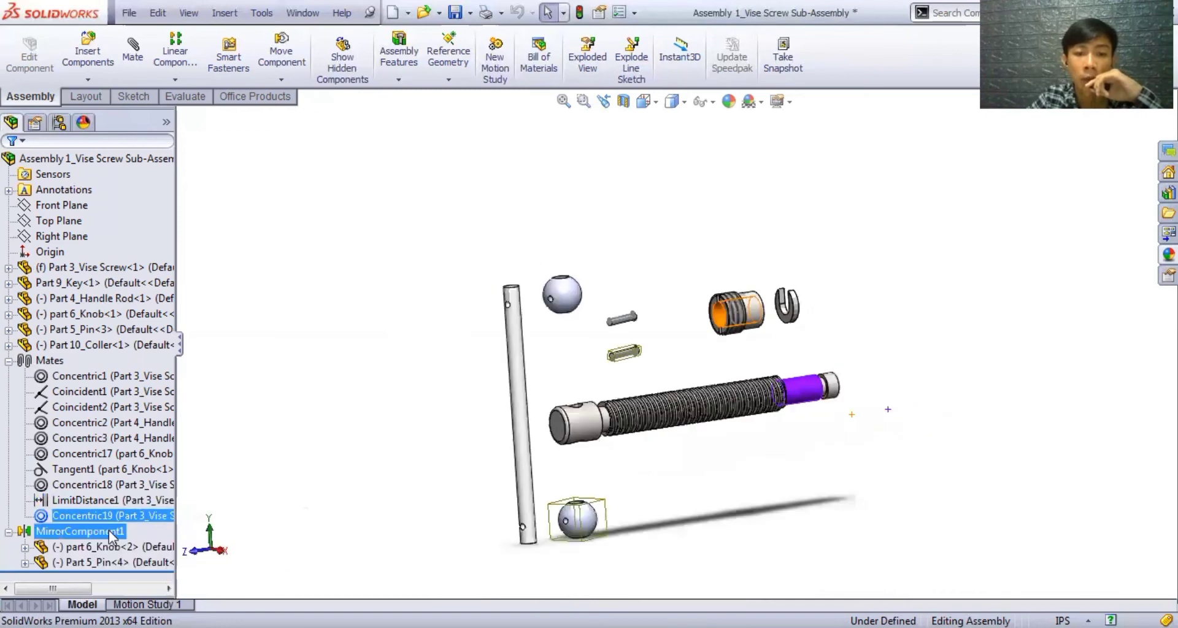
pyautogui.click(109, 532)
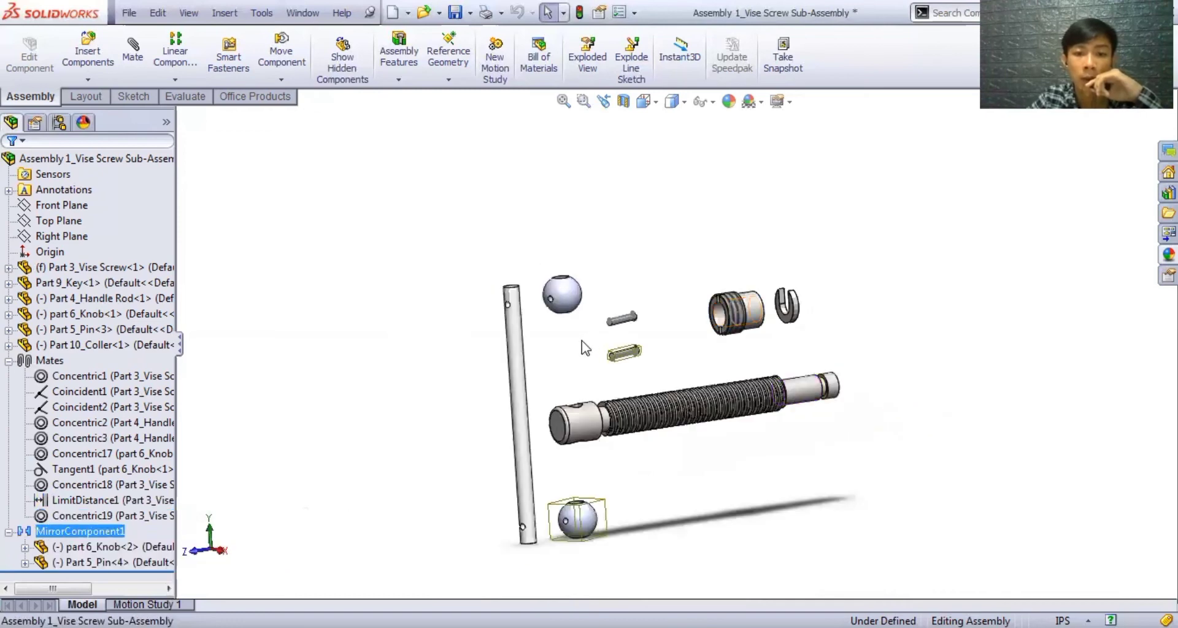
pyautogui.scroll(-3, 583, 347)
pyautogui.scroll(-2, 577, 251)
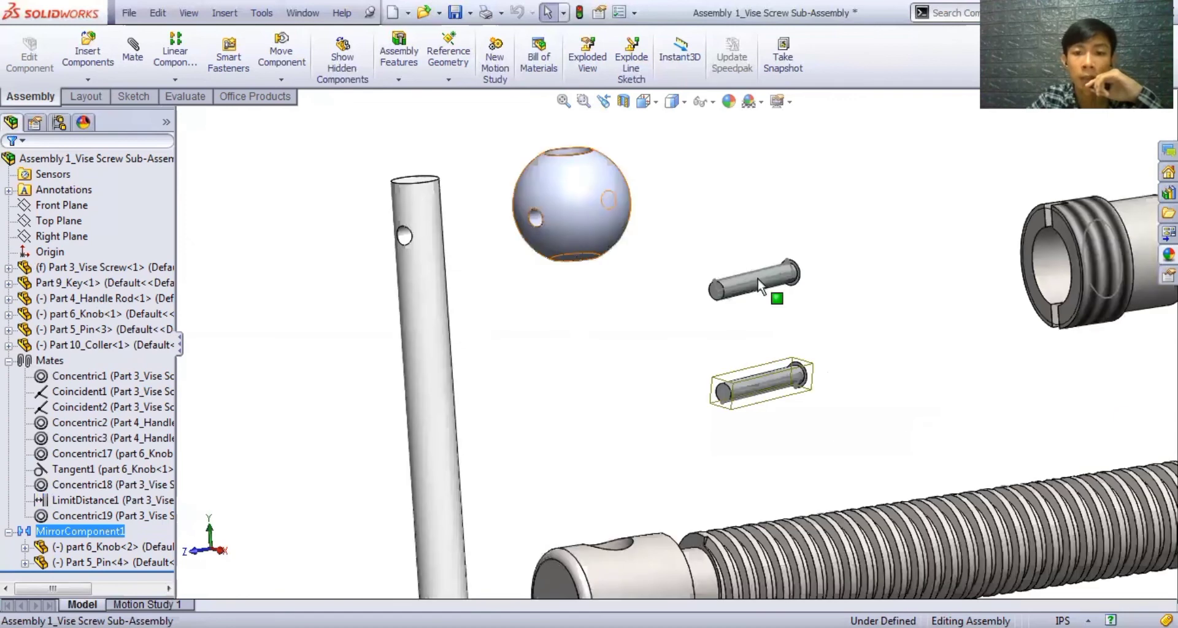
pyautogui.scroll(3, 642, 283)
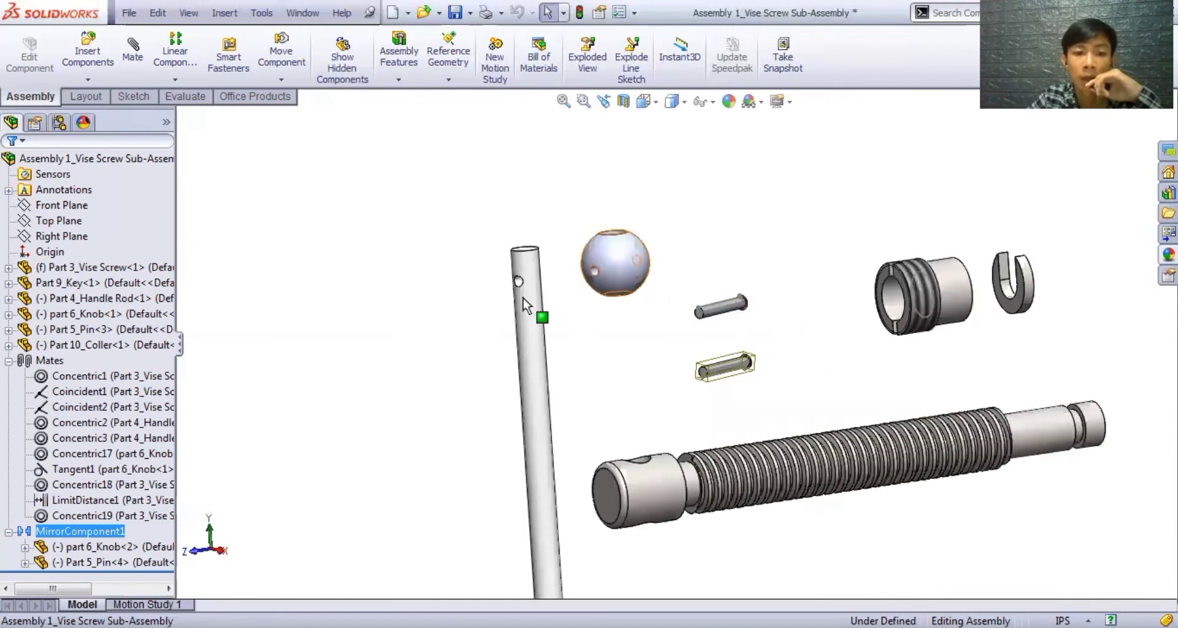
pyautogui.press('f')
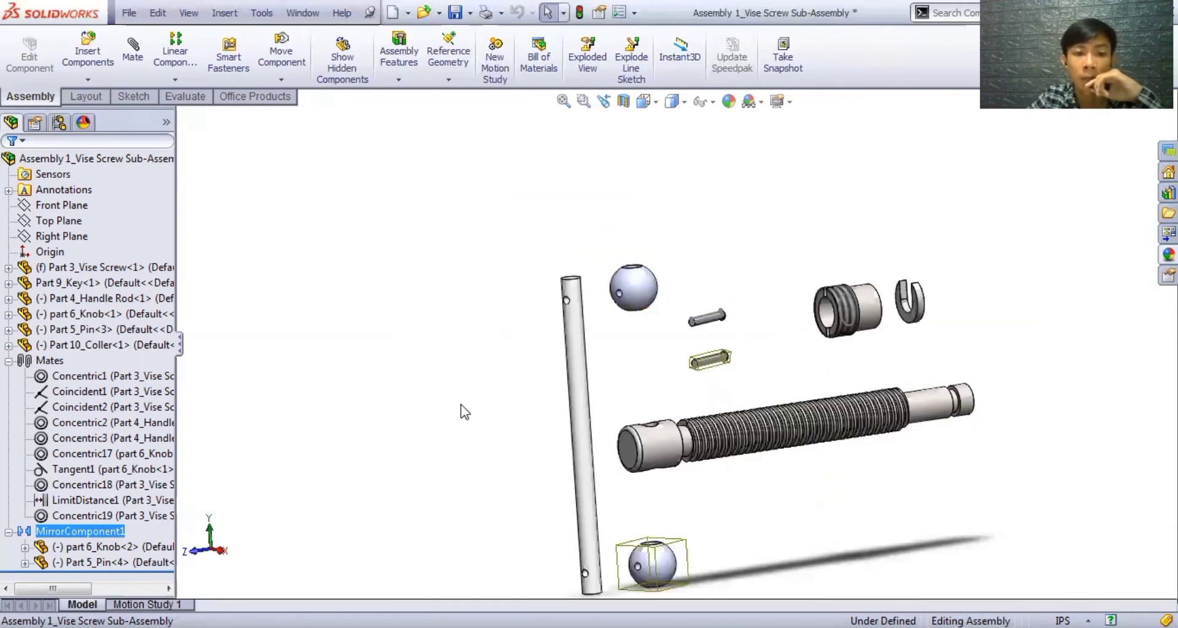
pyautogui.scroll(1, 683, 546)
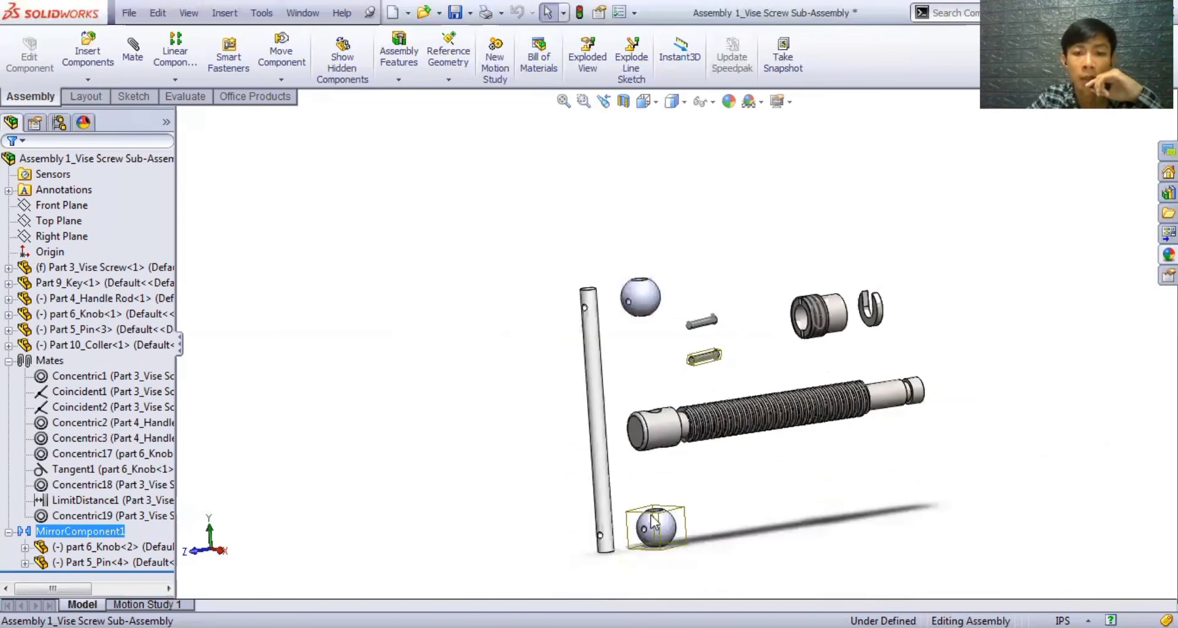
pyautogui.scroll(-1, 652, 517)
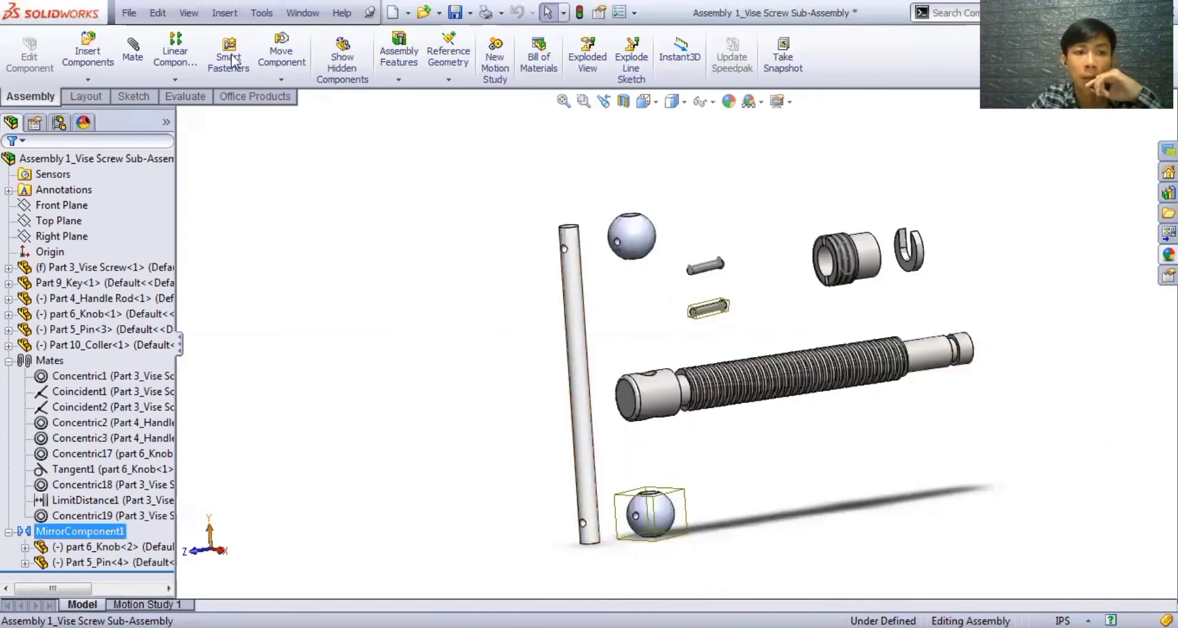
# - Find the Mirror Components command among the component pattern options and reselect MirrorComponent1
pyautogui.click(280, 80)
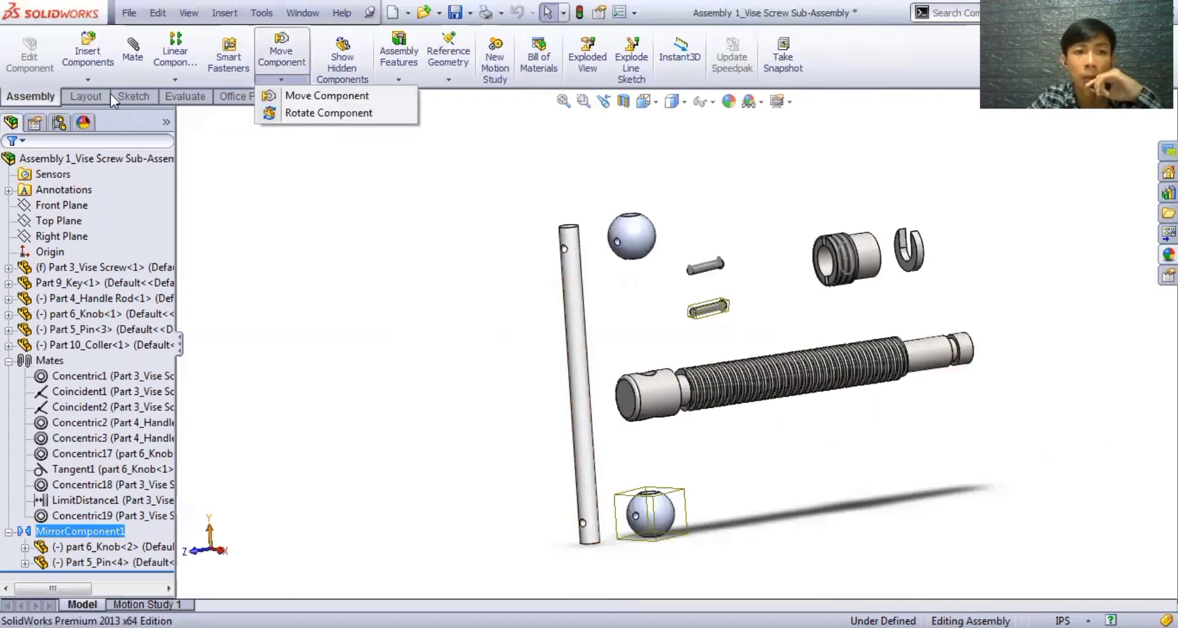
pyautogui.scroll(-1, 321, 96)
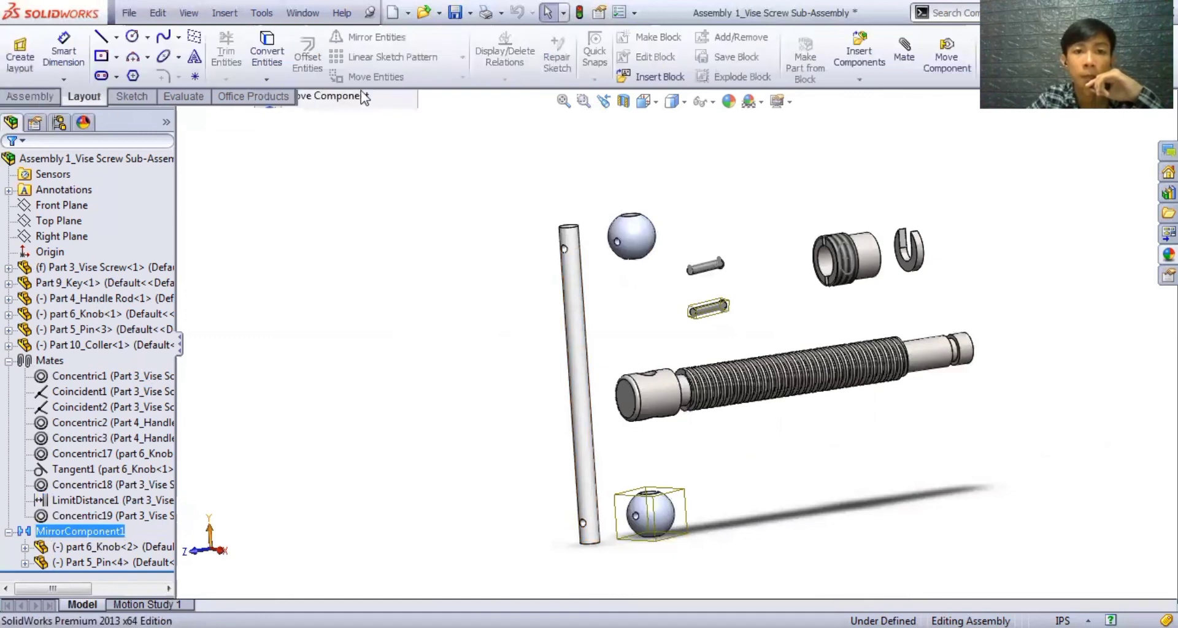
pyautogui.scroll(1, 391, 84)
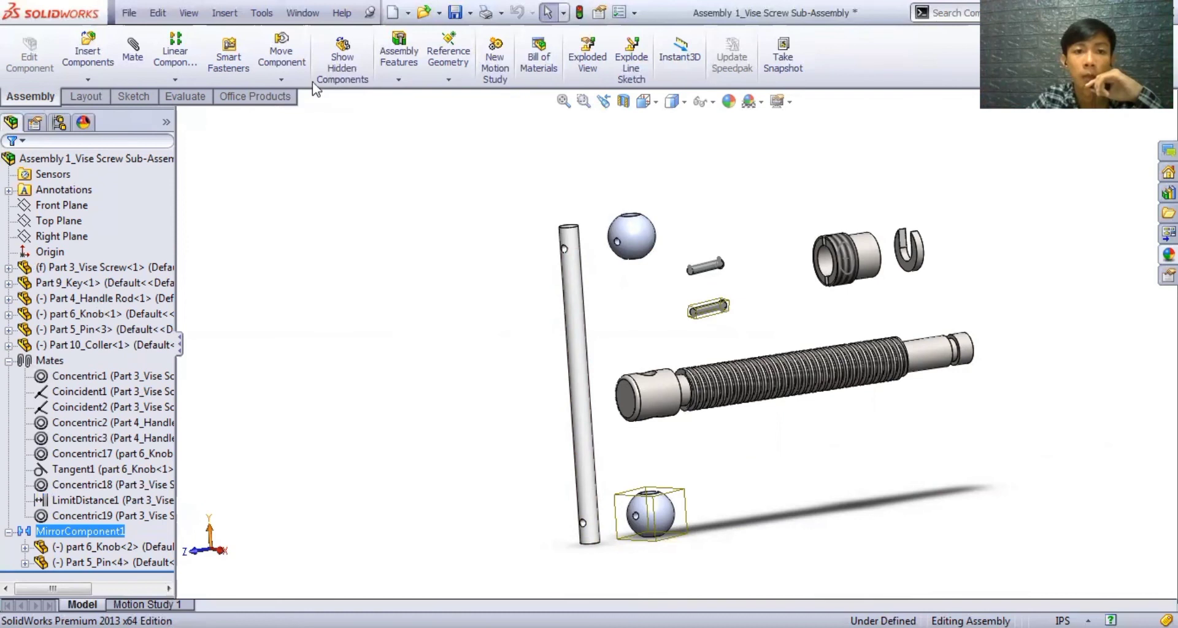
pyautogui.click(173, 80)
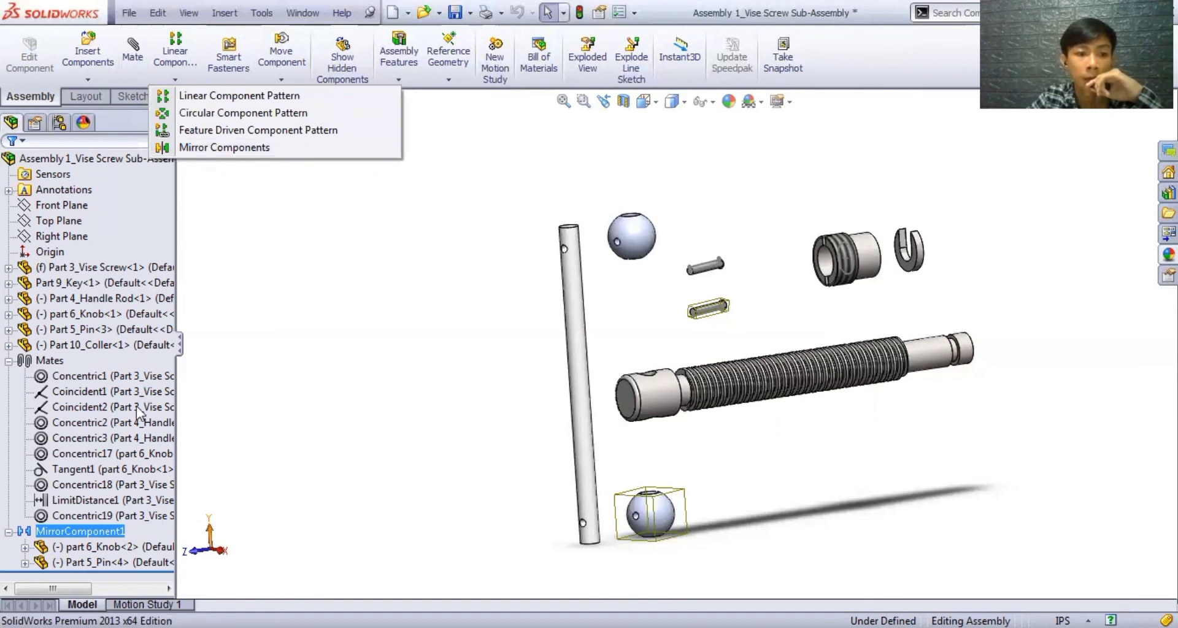
pyautogui.click(101, 536)
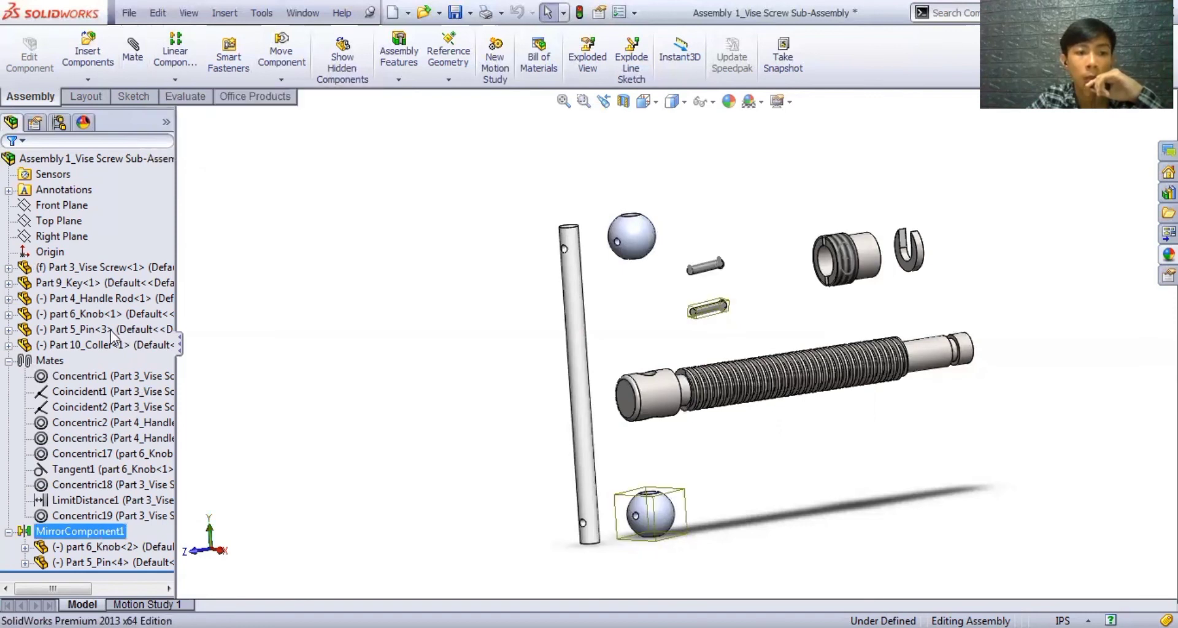
# - Open the definition of MirrorComponent1, examine its mirror plane, mirrored components and knob orientation, and close it
pyautogui.rightClick(101, 532)
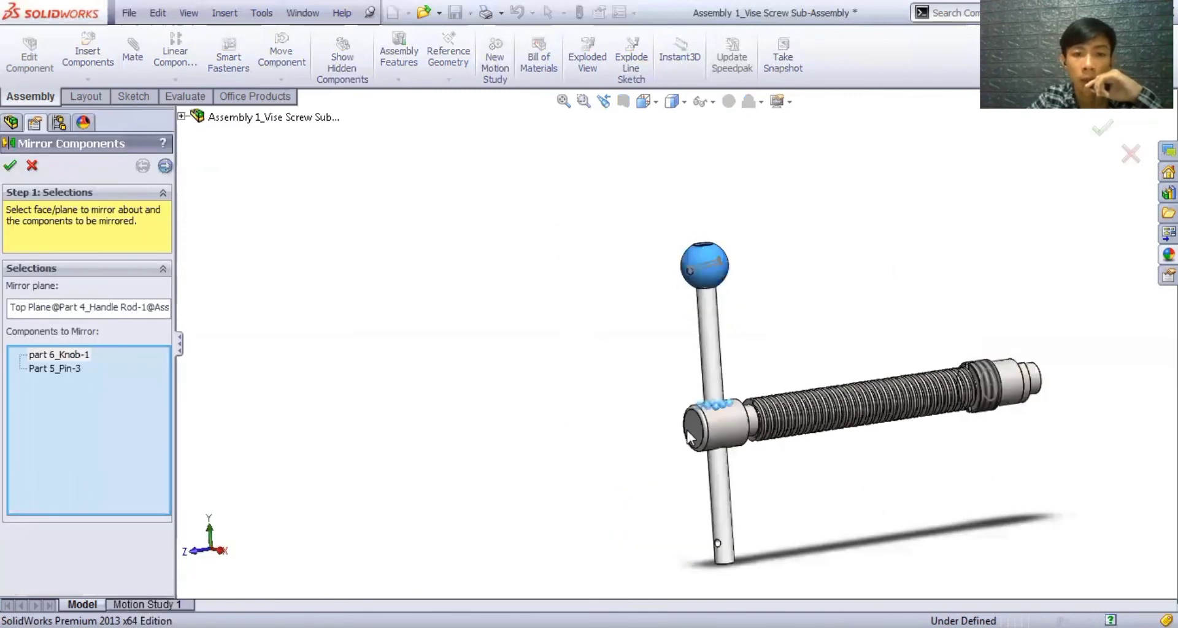
pyautogui.scroll(-3, 687, 429)
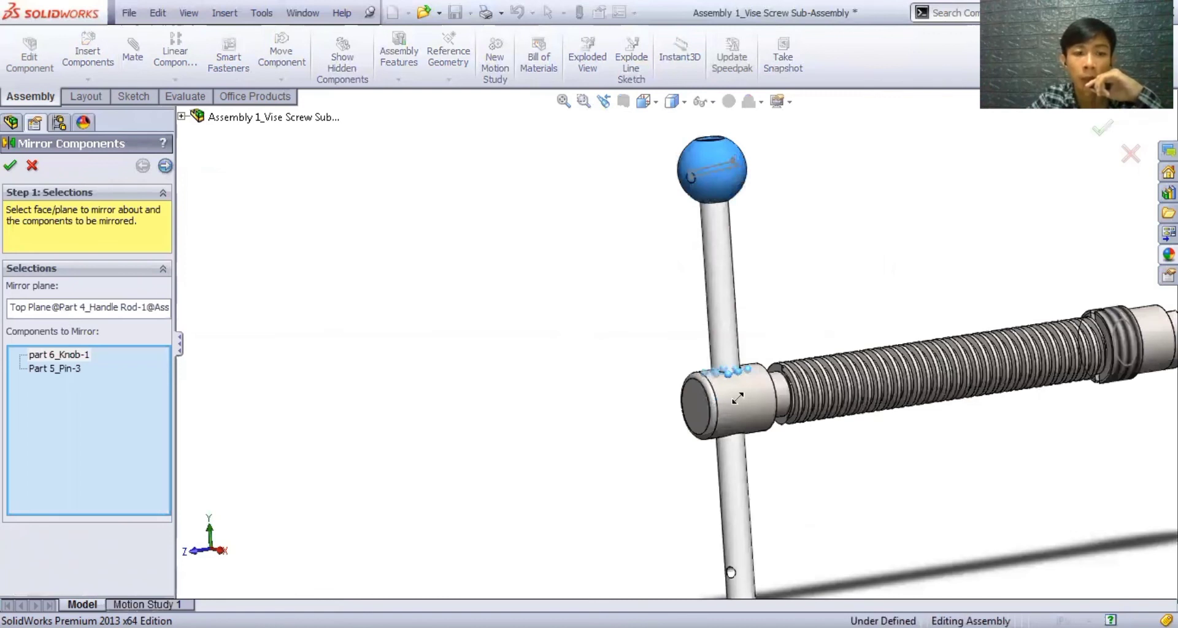
pyautogui.moveTo(738, 398); pyautogui.dragTo(739, 427, button='middle')
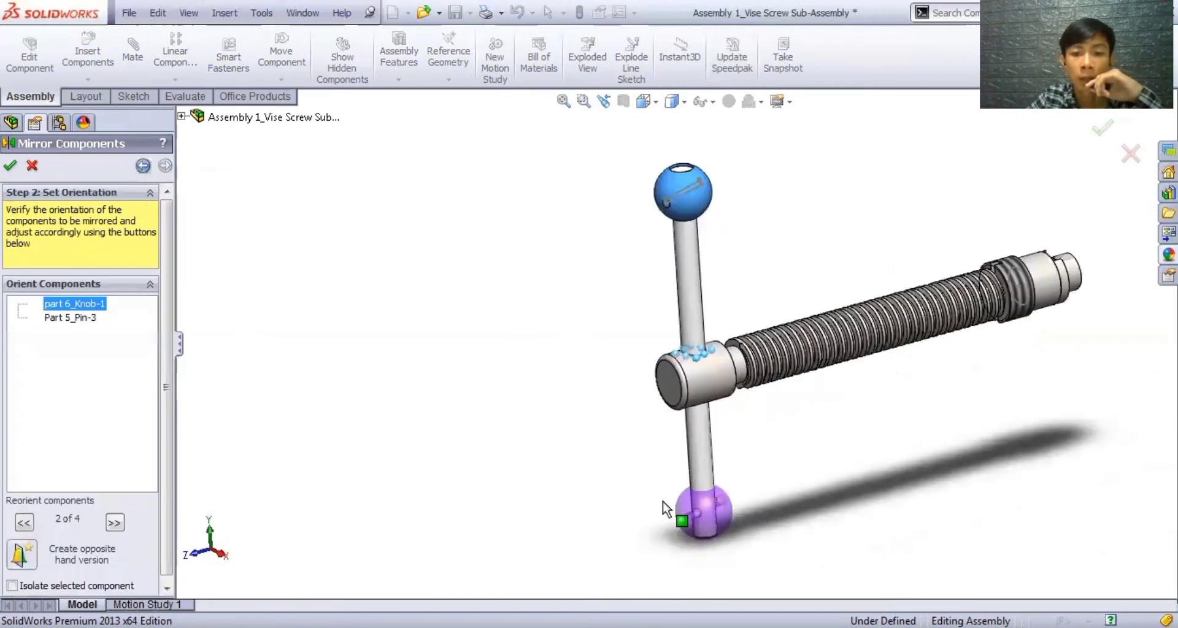
pyautogui.scroll(-3, 651, 528)
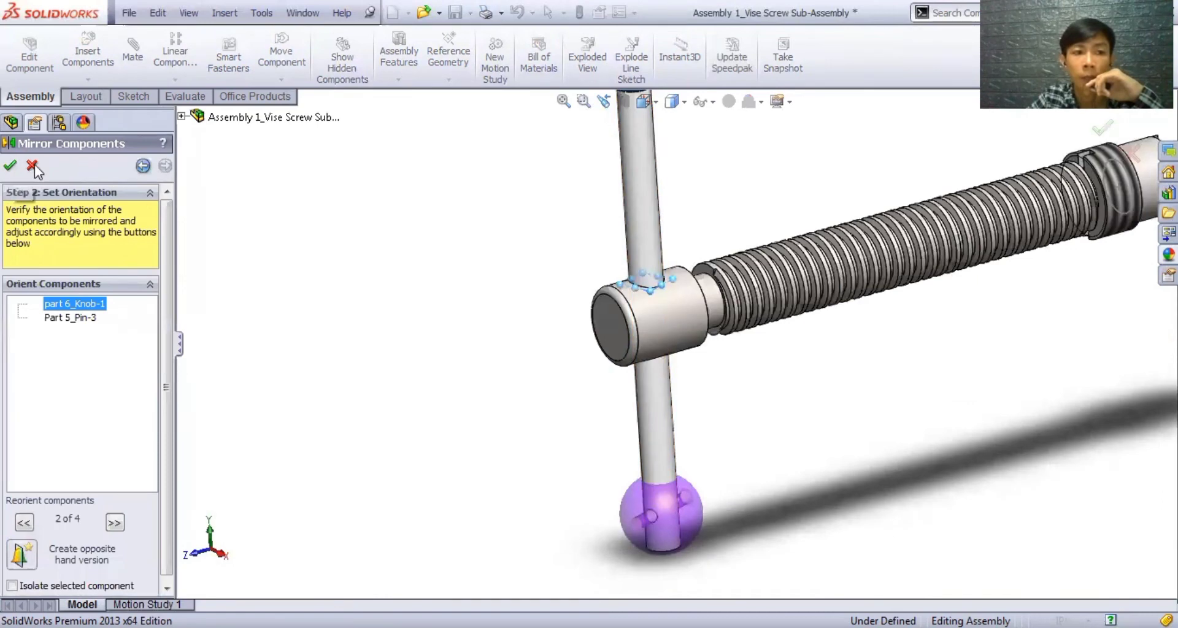
pyautogui.click(385, 211)
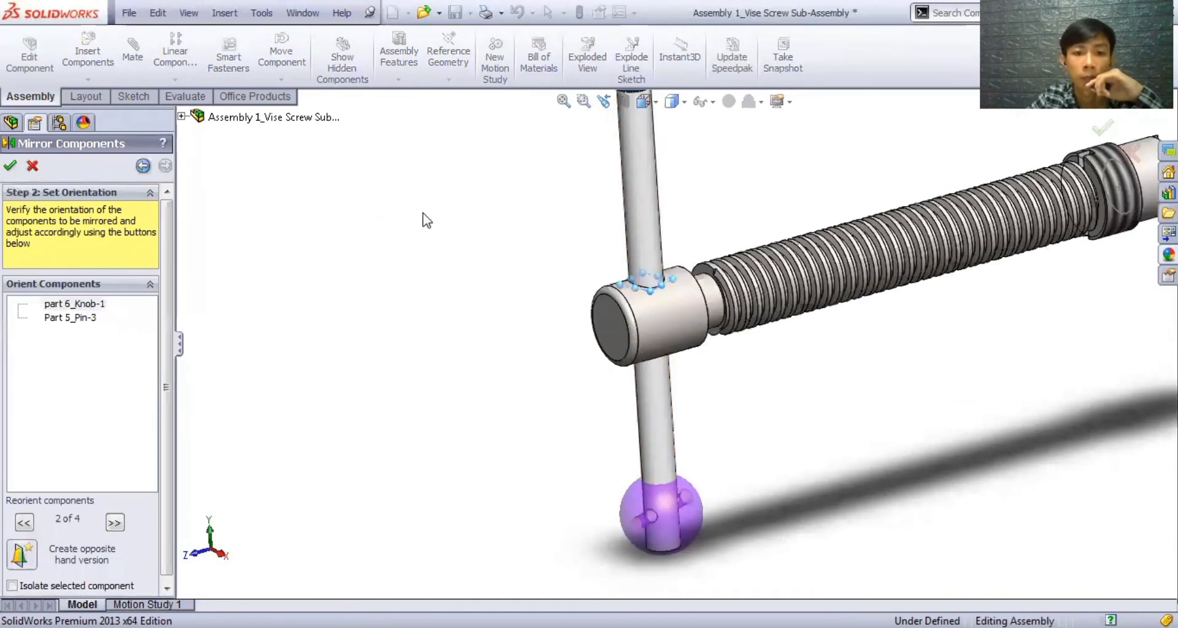
pyautogui.scroll(3, 823, 393)
pyautogui.moveTo(798, 378); pyautogui.dragTo(771, 378, button='middle')
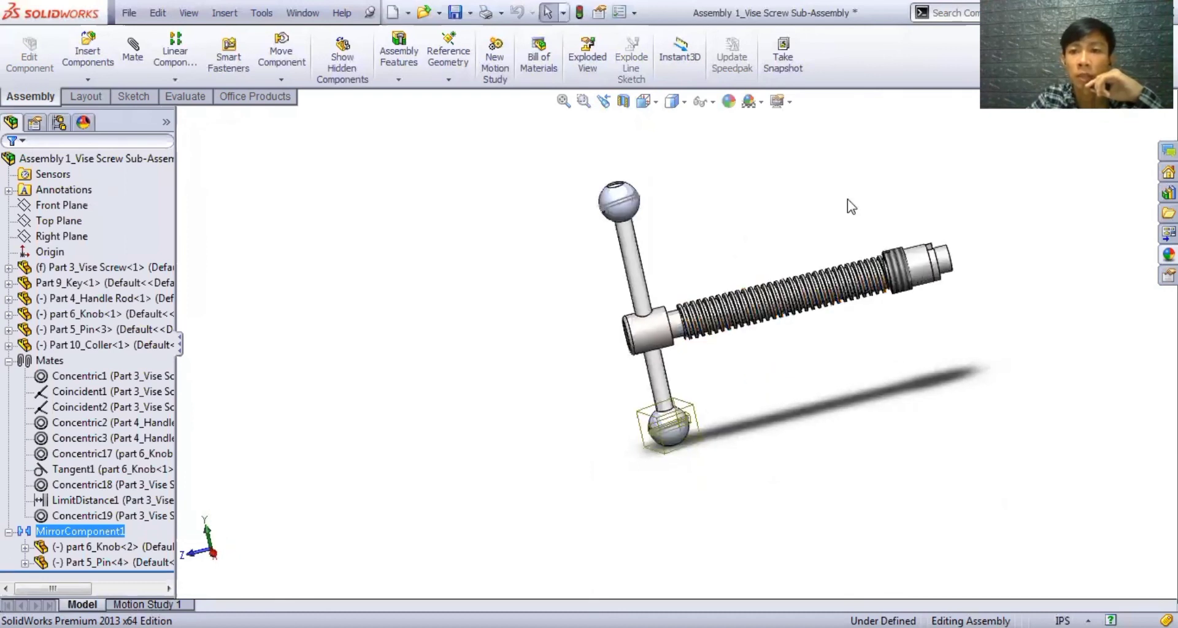
# - Switch to the Bench Vise Assembly and highlight its base, sliding jaw, slide, Vise Screw Sub-Assembly, jaw plate and countersunk bolt in turn
pyautogui.scroll(-2, 852, 224)
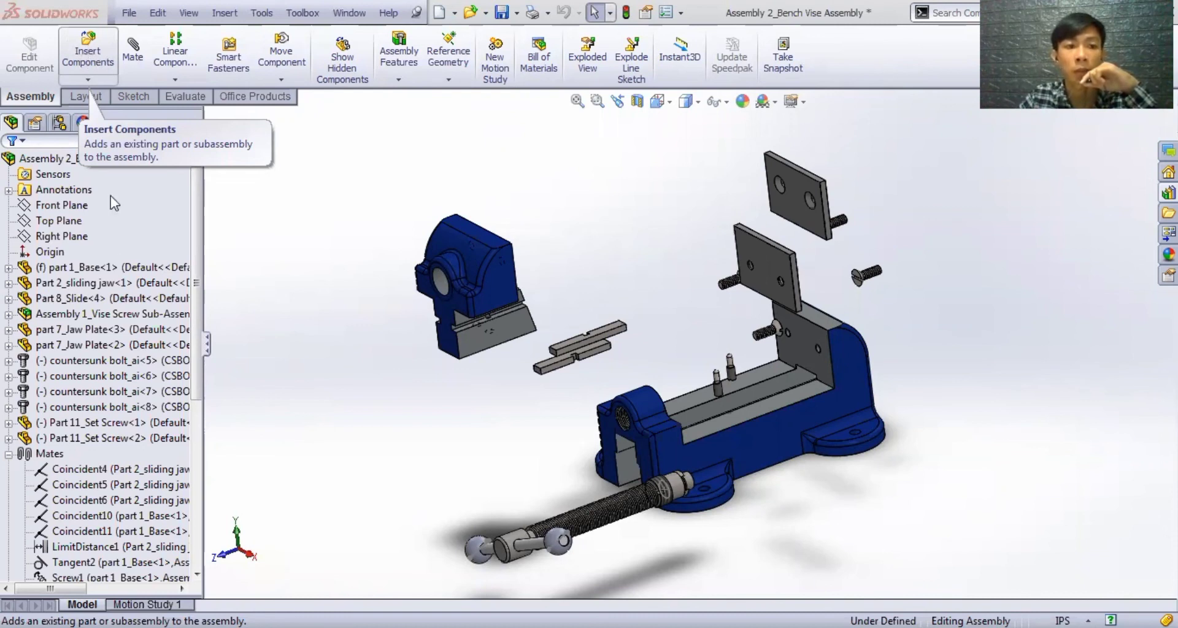
pyautogui.click(119, 270)
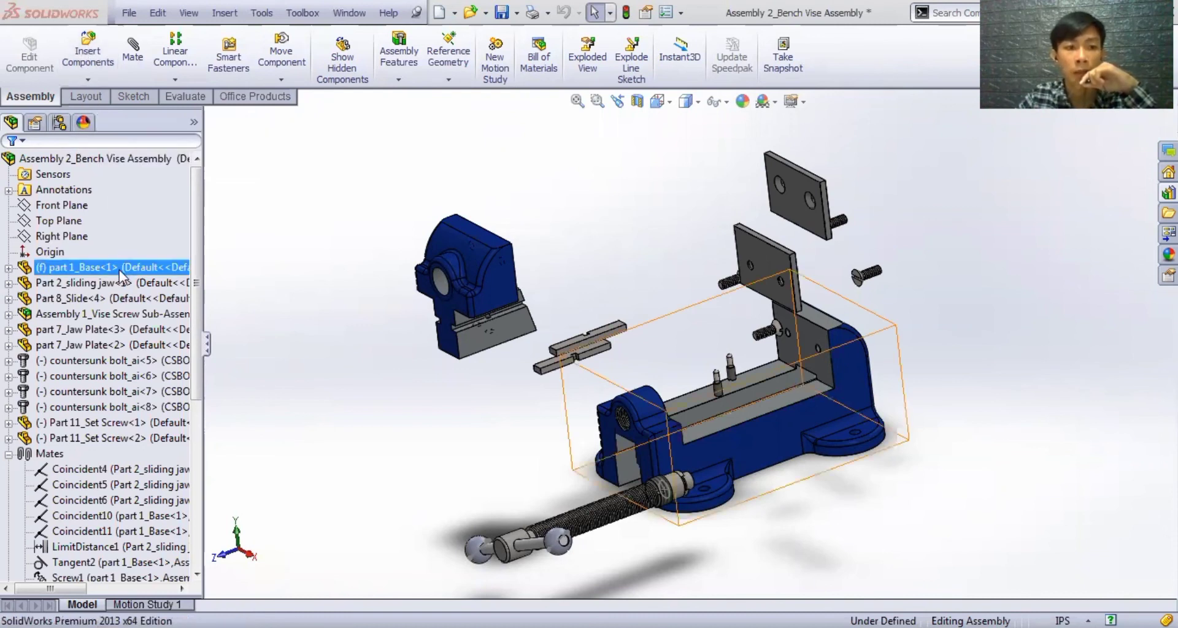
pyautogui.keyDown('ctrl'); pyautogui.click(81, 280); pyautogui.keyUp('ctrl')
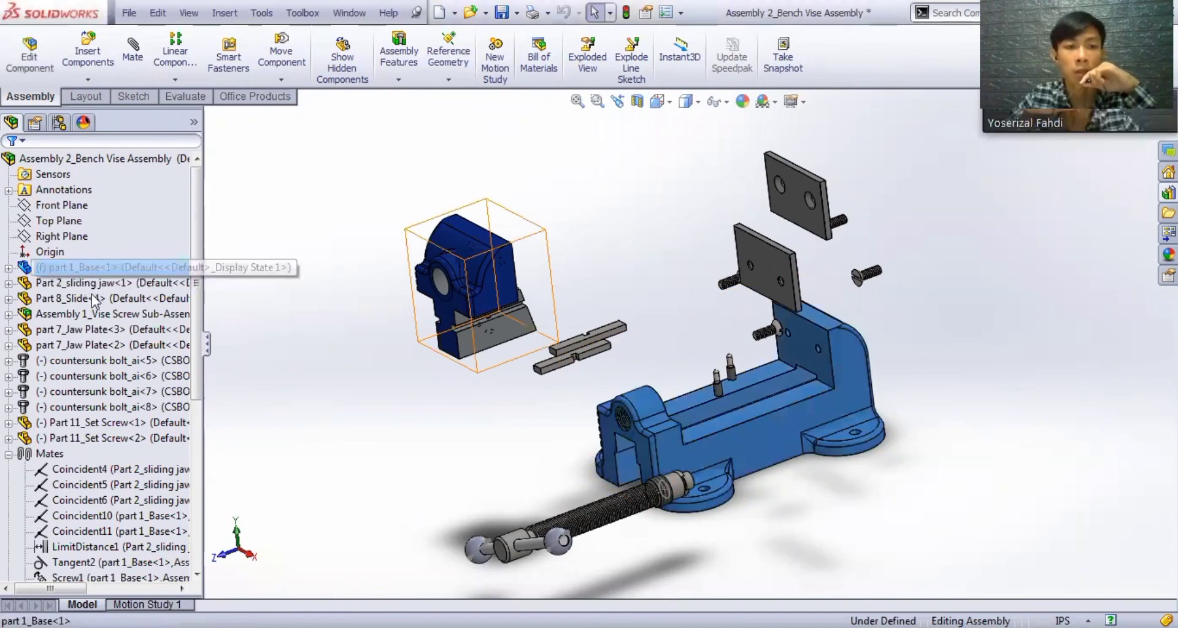
pyautogui.click(91, 293)
pyautogui.keyDown('ctrl'); pyautogui.click(124, 311); pyautogui.keyUp('ctrl')
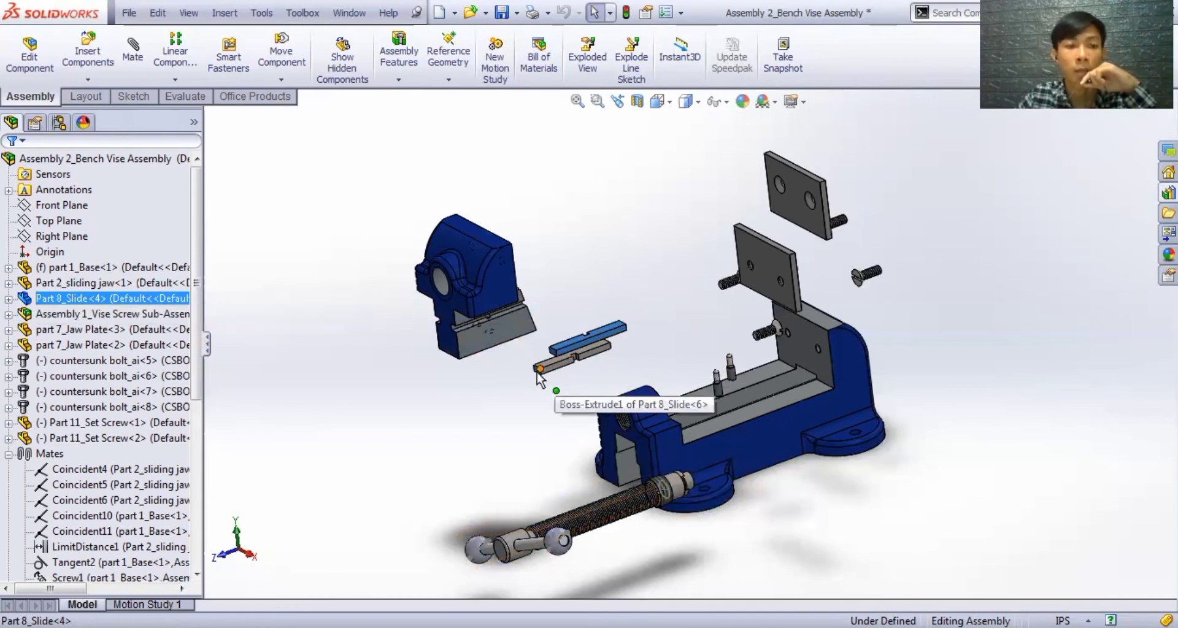
pyautogui.click(84, 319)
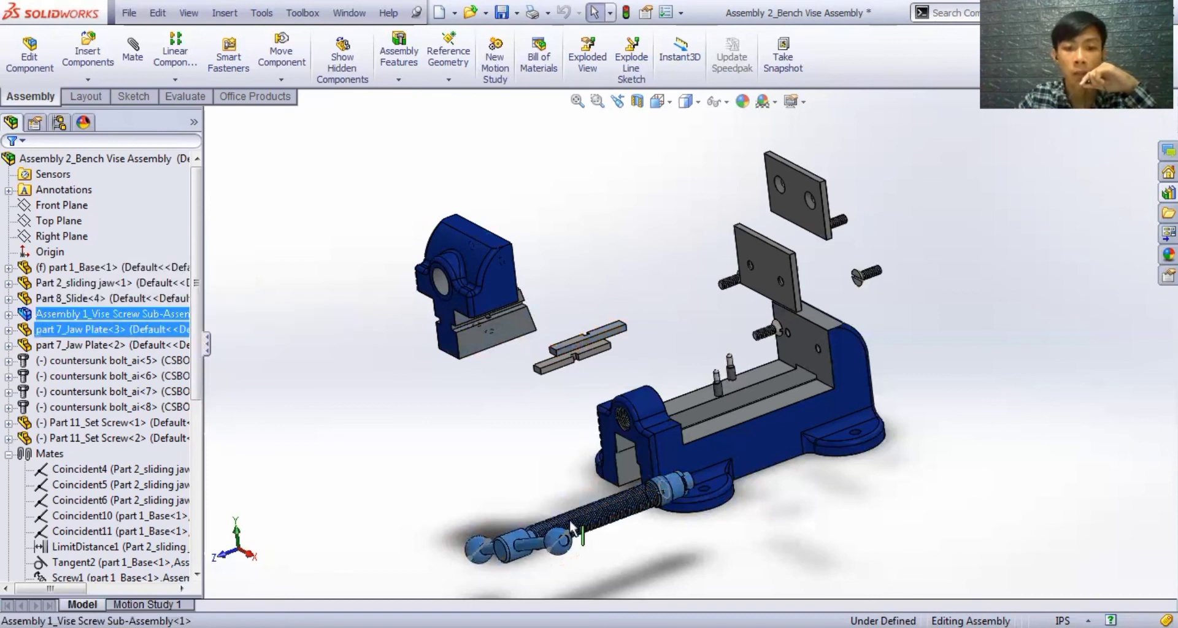
pyautogui.click(100, 345)
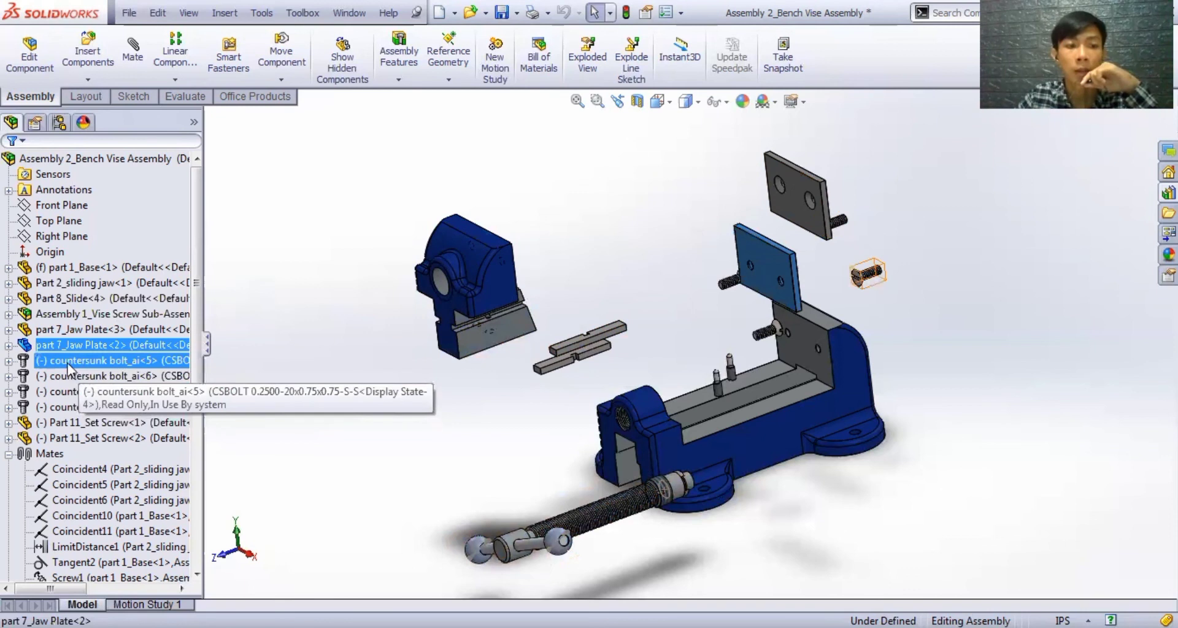
pyautogui.click(139, 364)
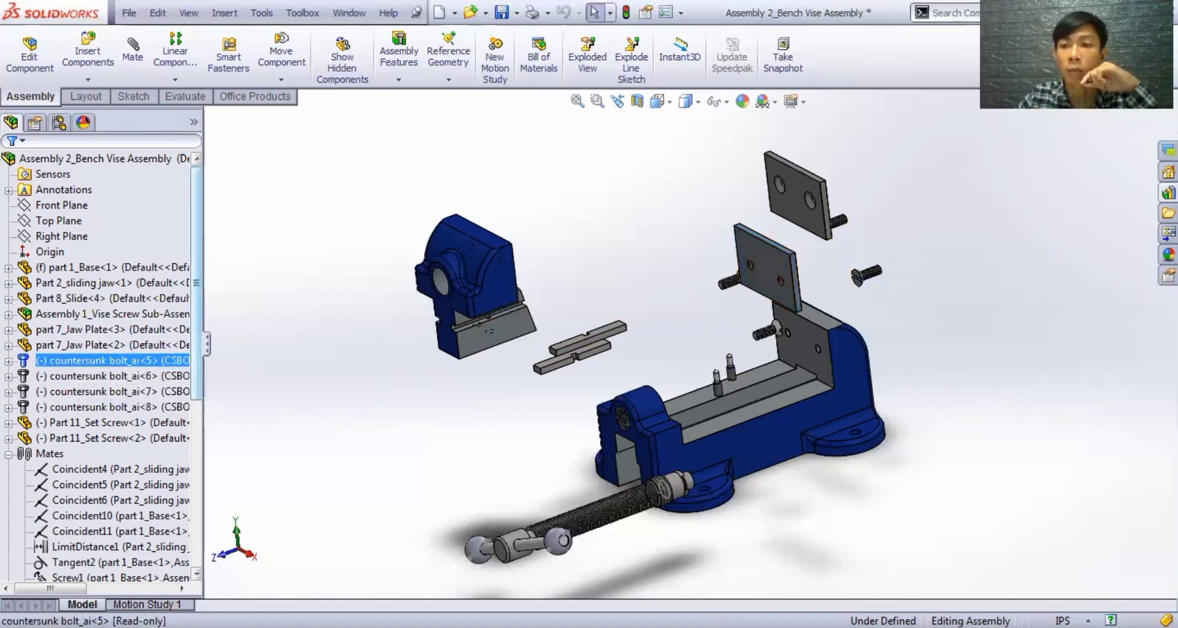
# - Look up the Countersunk Bolt in the Toolbox library under ANSI Inch, Bolts and Screws, Countersunk Head
pyautogui.click(1169, 193)
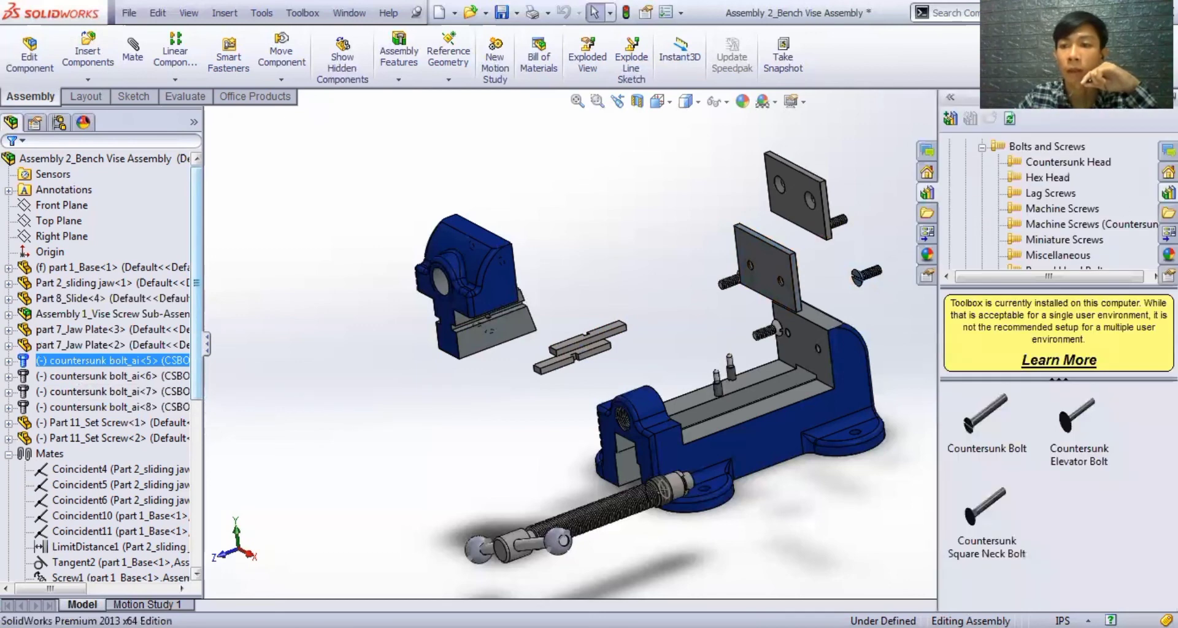
pyautogui.click(1169, 193)
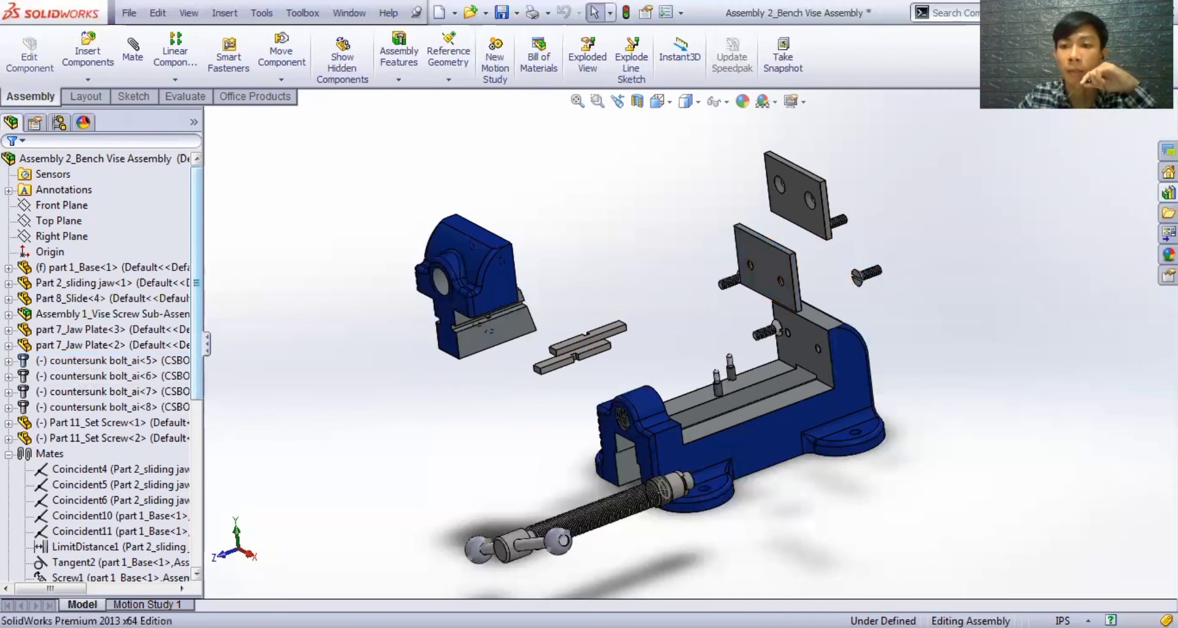
pyautogui.click(1168, 193)
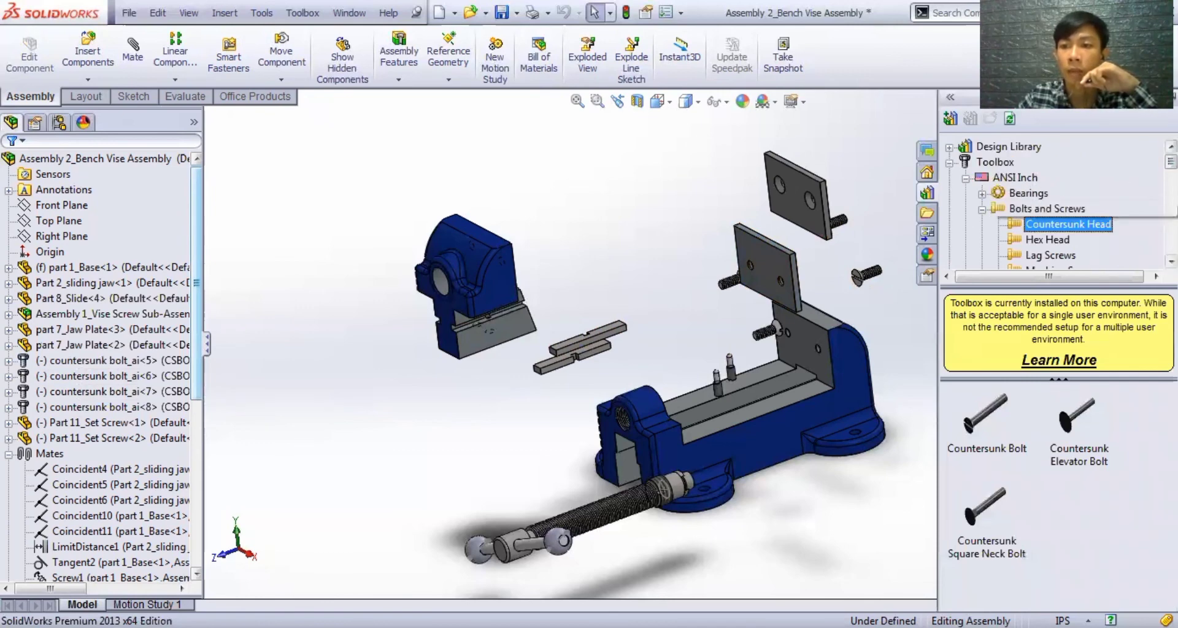
pyautogui.scroll(-1, 1071, 194)
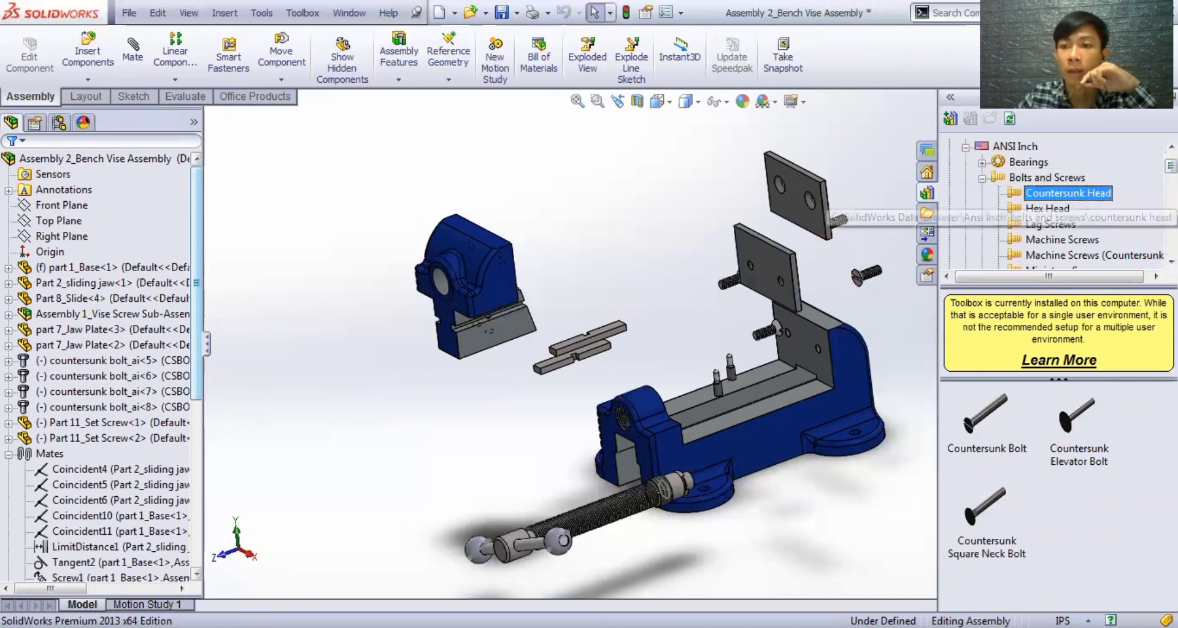
pyautogui.scroll(-4, 1055, 209)
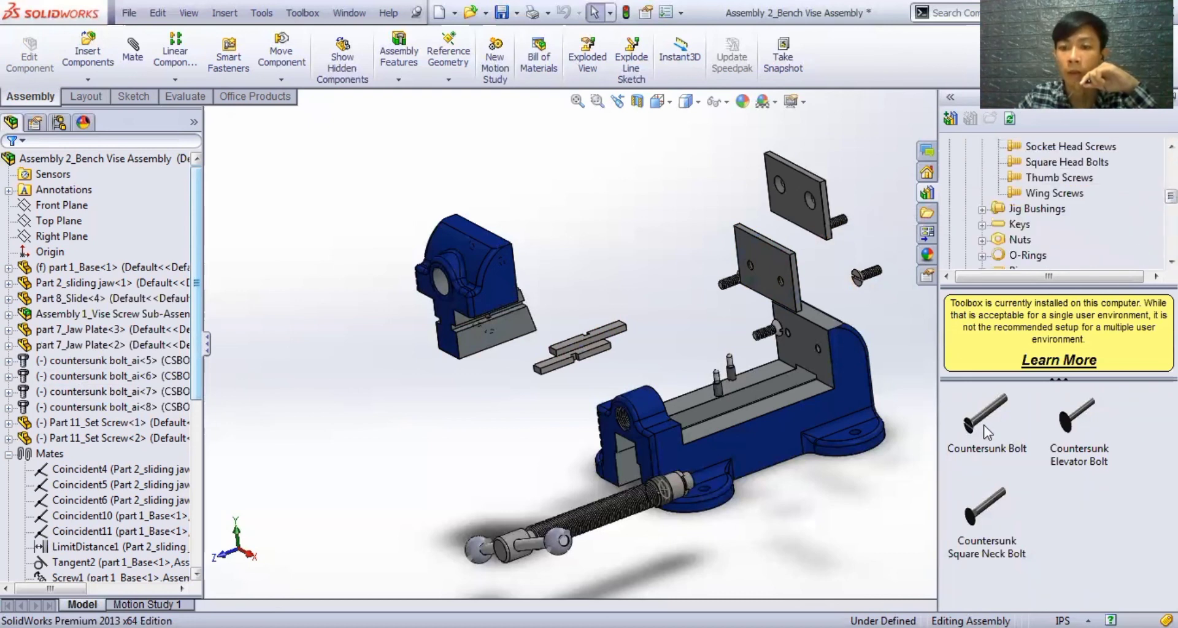
# - Try inserting a 1/4-20 slotted Countersunk Bolt of length 0.75 beside the sliding jaw, review its properties, and cancel the insertion
pyautogui.moveTo(987, 432); pyautogui.dragTo(356, 350)
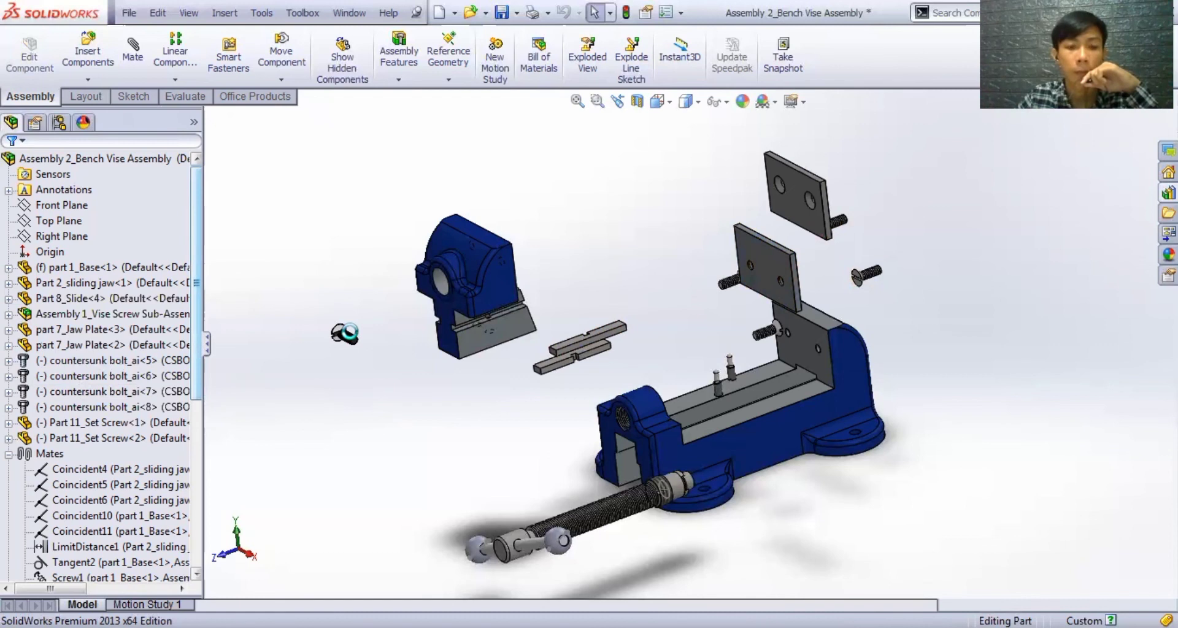
pyautogui.click(345, 333)
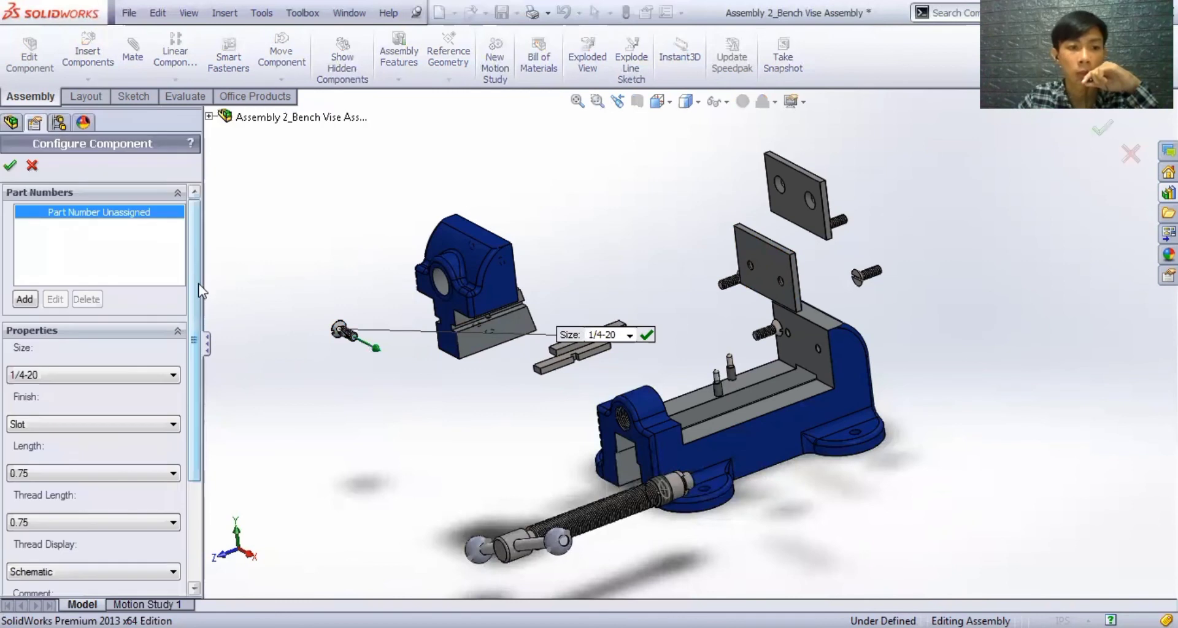
pyautogui.moveTo(195, 300); pyautogui.dragTo(9, 342)
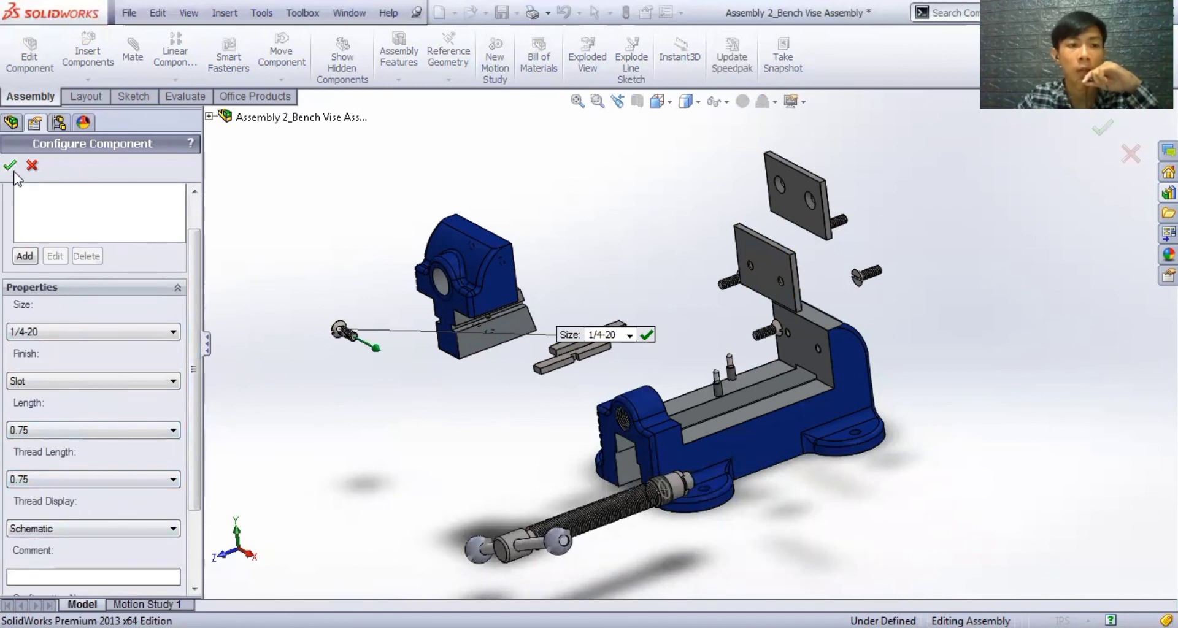
pyautogui.click(1134, 157)
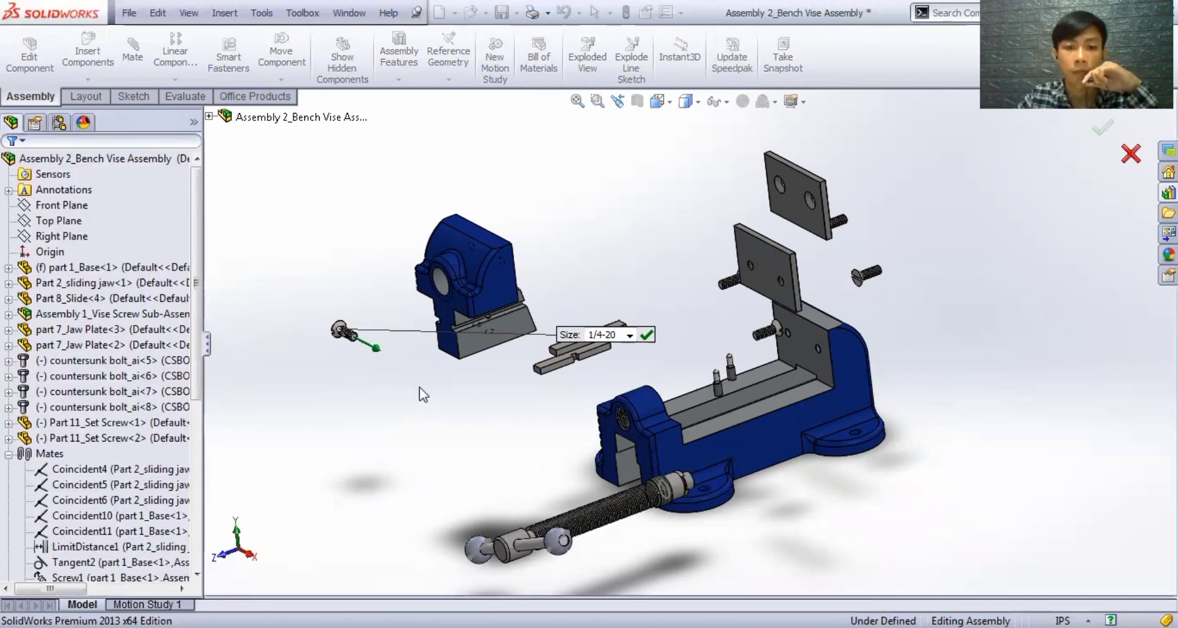
# - Highlight the last countersunk bolt and the first set screw among the assembly's components
pyautogui.click(103, 408)
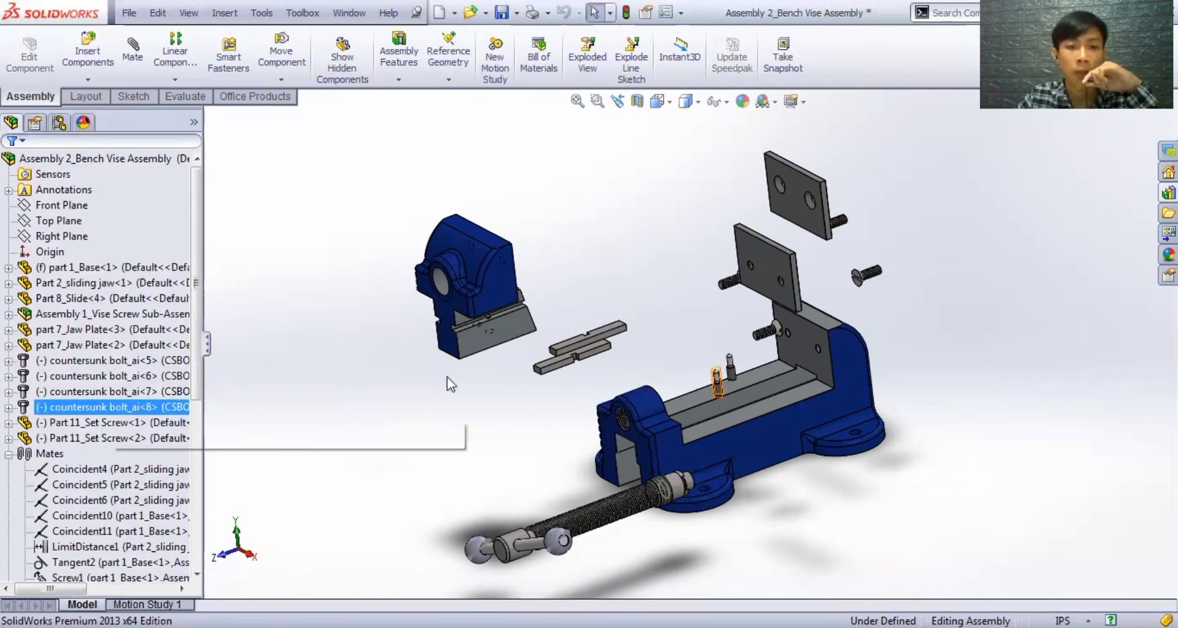
pyautogui.click(64, 423)
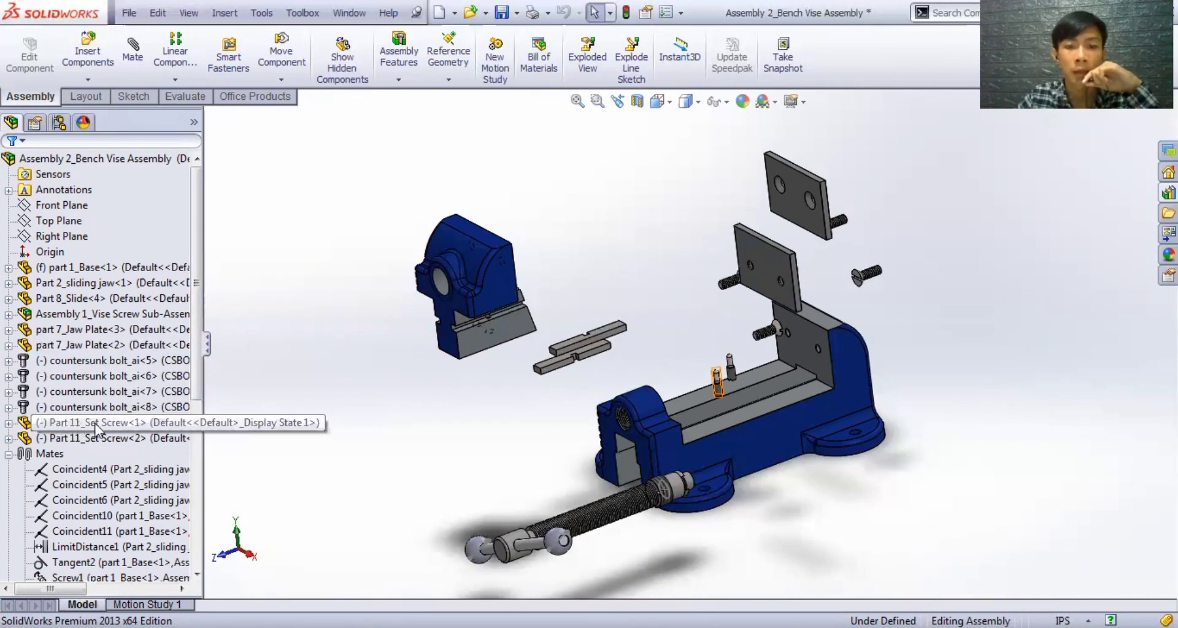
pyautogui.moveTo(191, 400); pyautogui.dragTo(180, 492)
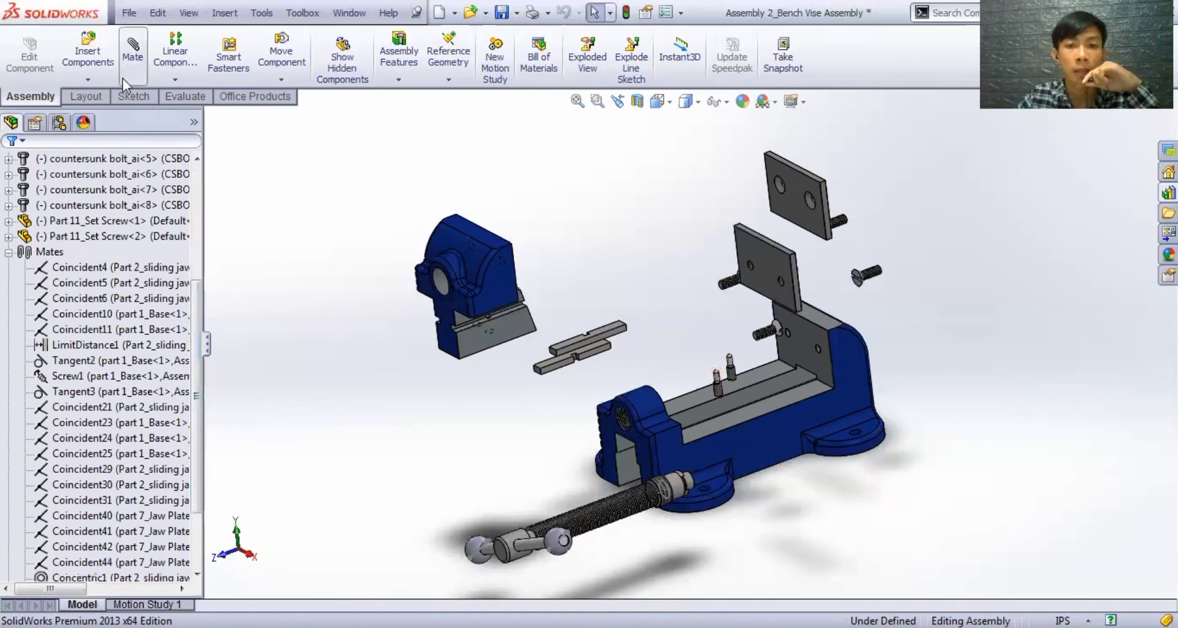
# - Open the Mate command, look over its standard mate types and selection area, and close it without adding a mate
pyautogui.click(134, 60)
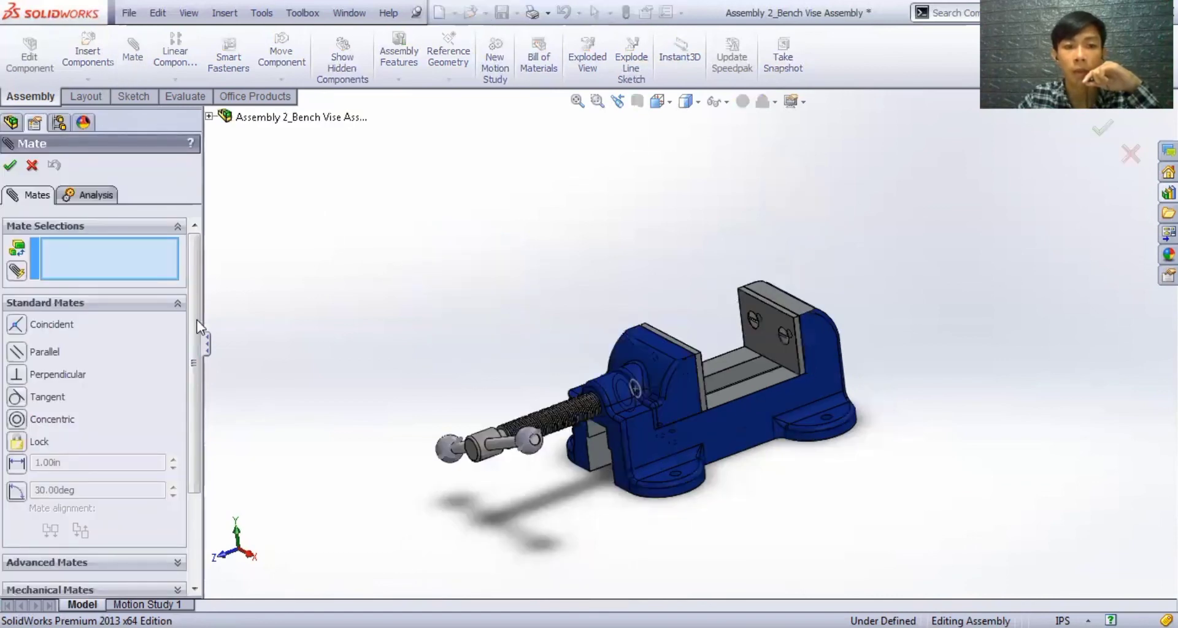
pyautogui.scroll(-1, 187, 266)
pyautogui.scroll(1, 91, 248)
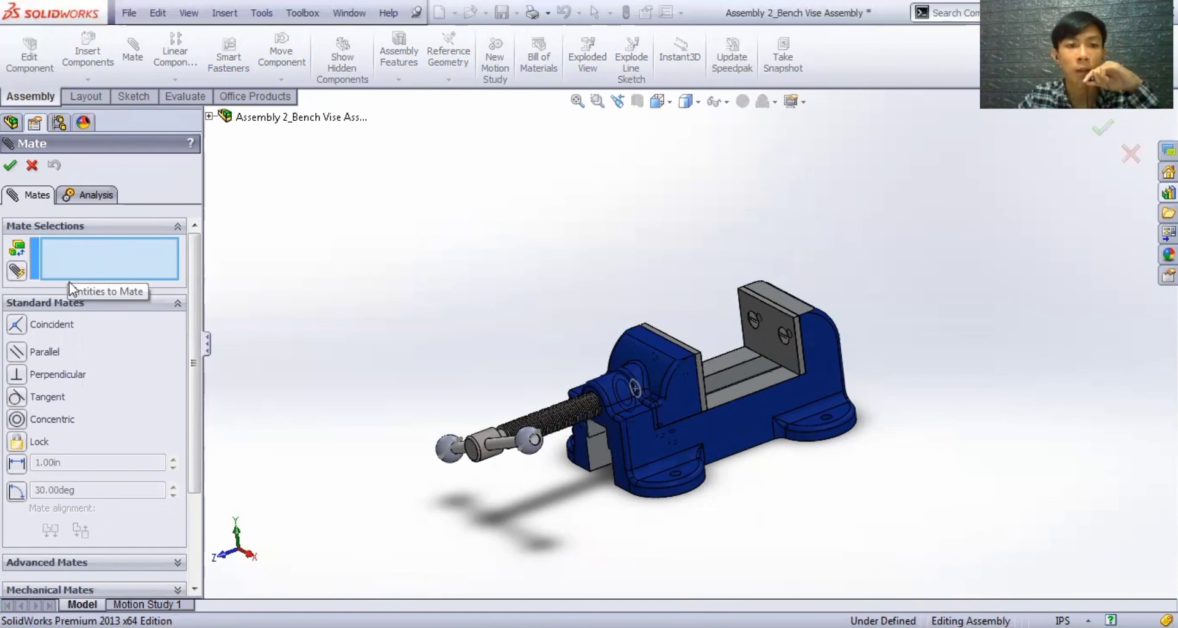
pyautogui.click(28, 165)
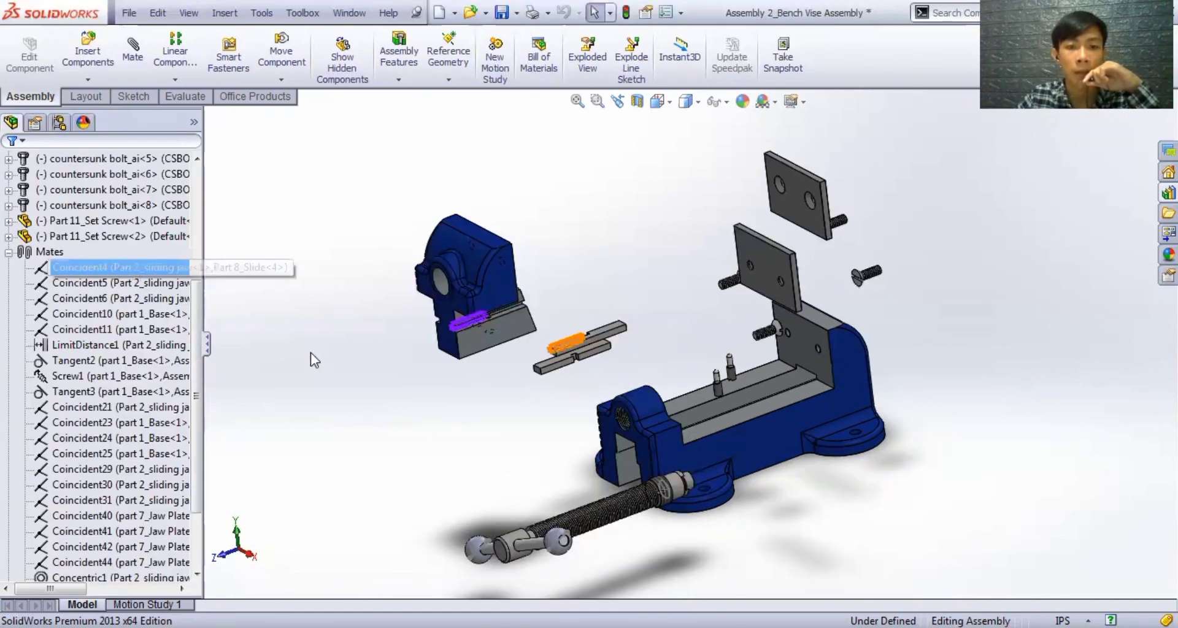
# - Examine which faces the Coincident4 and Coincident5 mates join between the sliding jaw and the slide
pyautogui.scroll(-3, 416, 387)
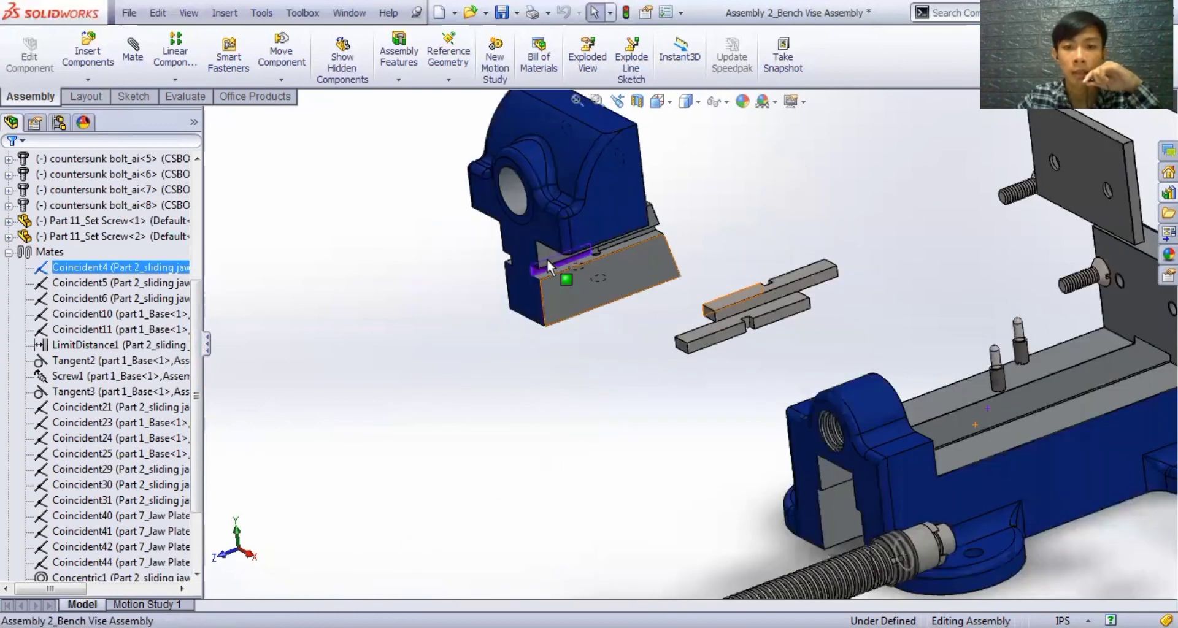
pyautogui.moveTo(626, 441); pyautogui.dragTo(841, 312, button='middle')
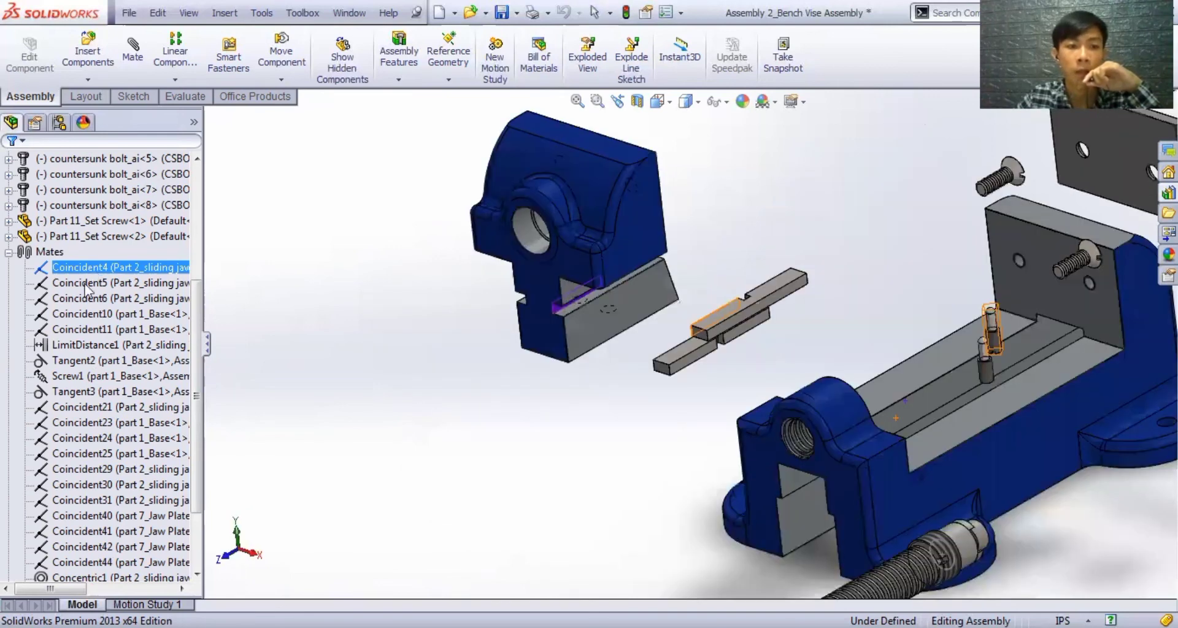
pyautogui.click(86, 285)
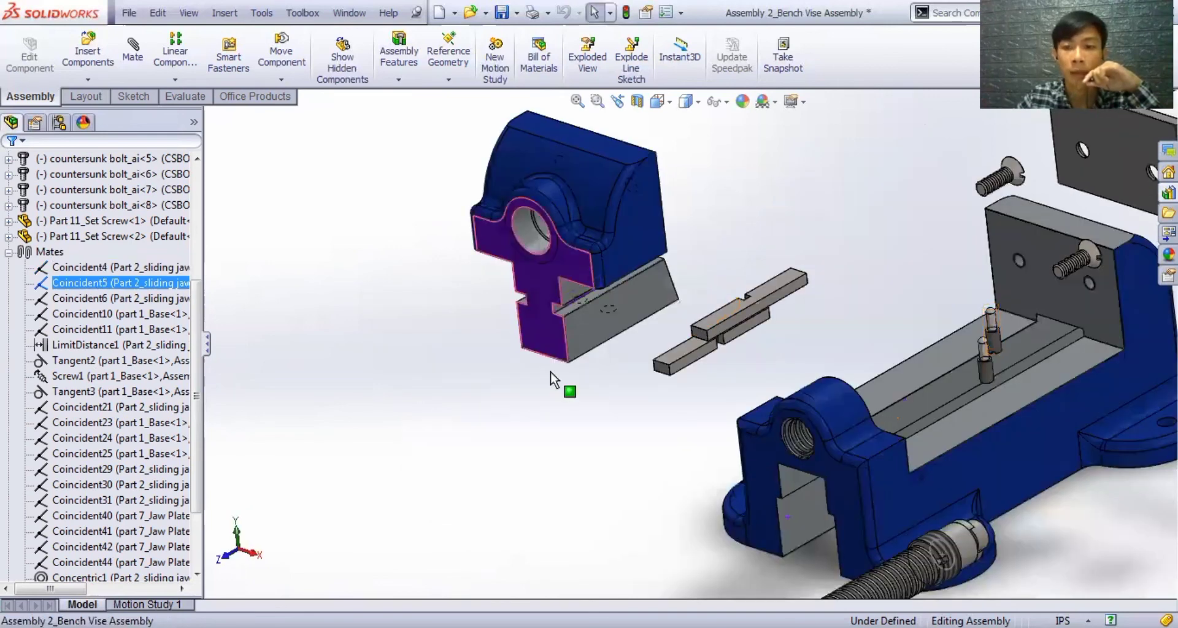
pyautogui.scroll(2, 549, 374)
pyautogui.moveTo(553, 382); pyautogui.dragTo(564, 342, button='middle')
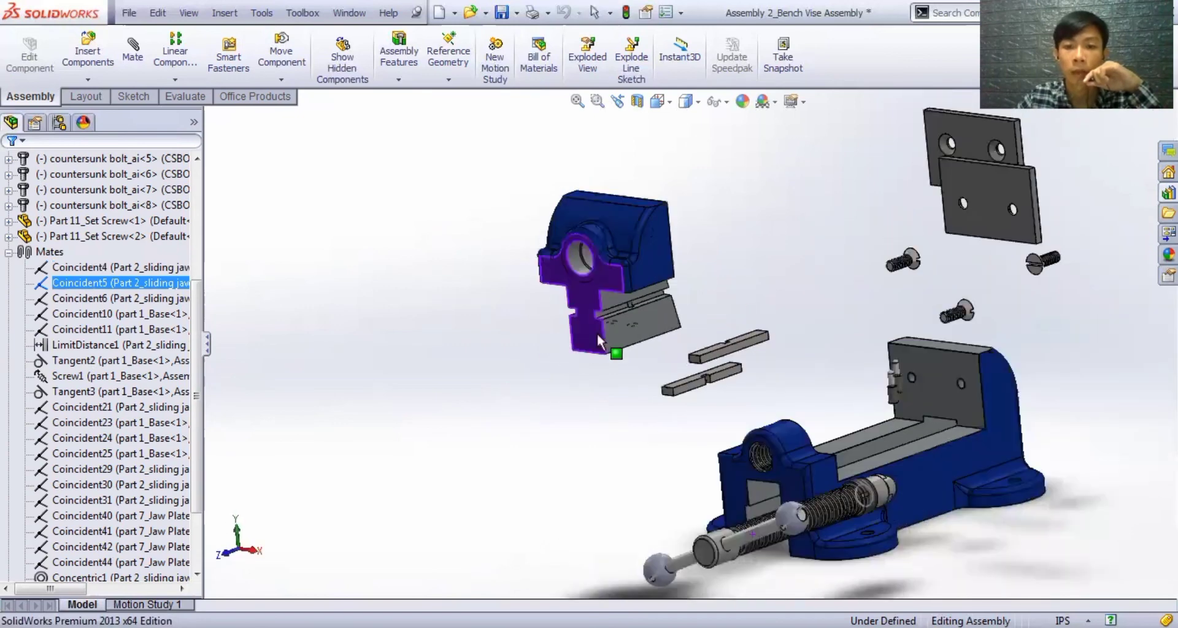
pyautogui.scroll(-2, 724, 367)
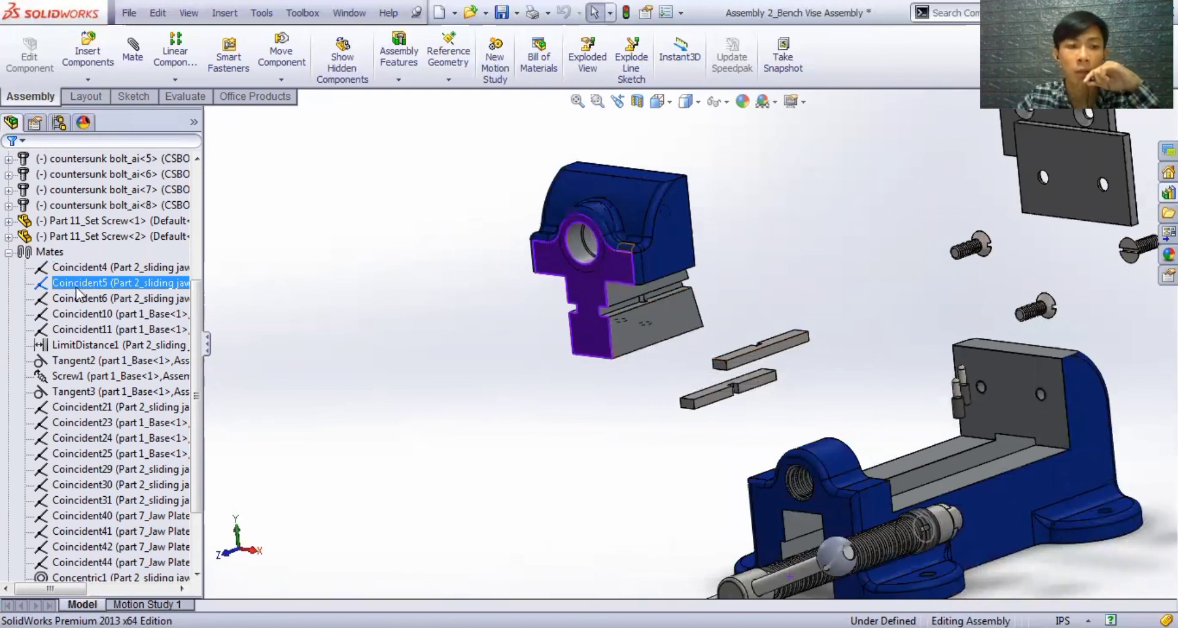
# - Examine the faces joined by Coincident6 on the slide and by Coincident10 between the base and the sliding jaw
pyautogui.click(122, 299)
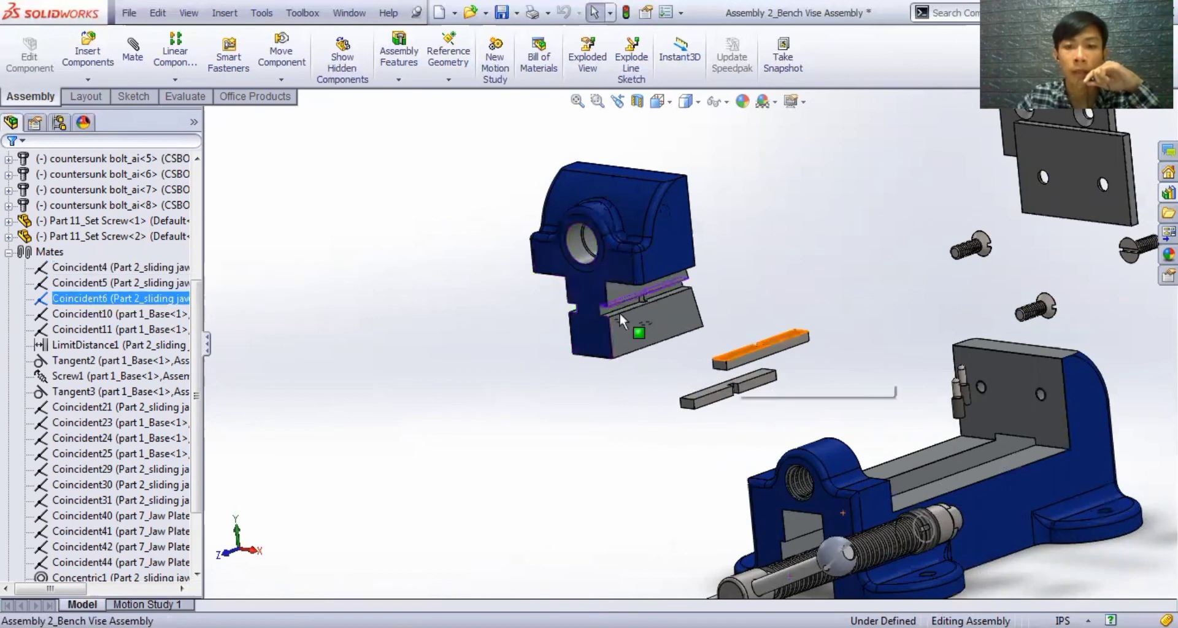
pyautogui.click(87, 317)
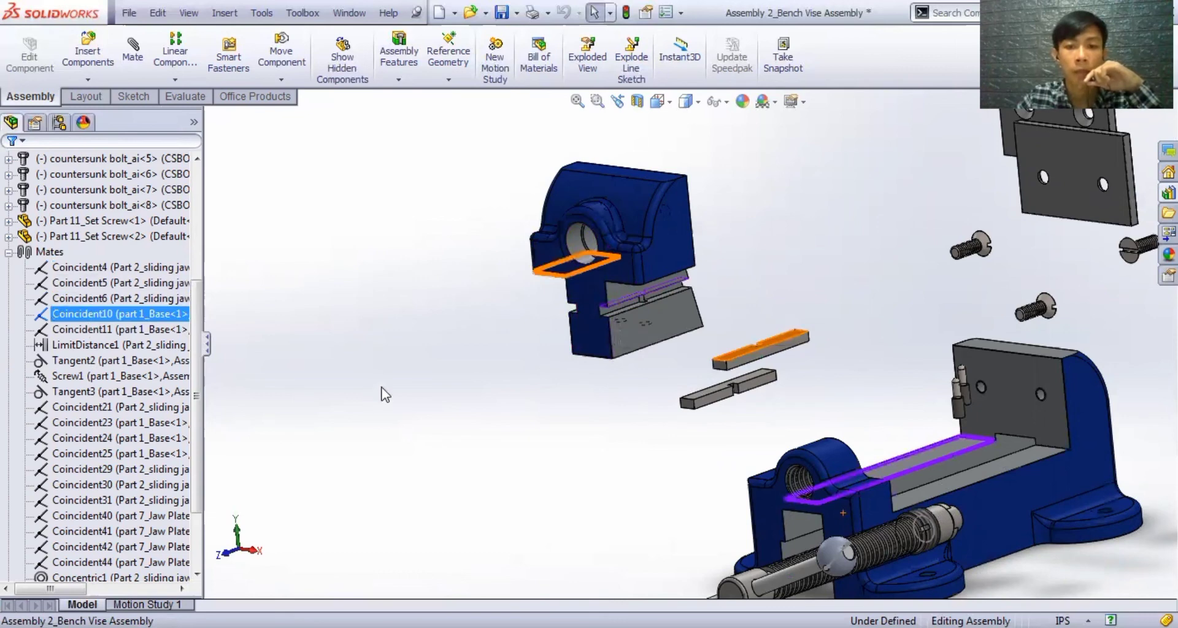
pyautogui.moveTo(400, 385); pyautogui.dragTo(453, 292, button='middle')
pyautogui.moveTo(533, 307); pyautogui.dragTo(527, 471, button='middle')
pyautogui.scroll(-3, 654, 526)
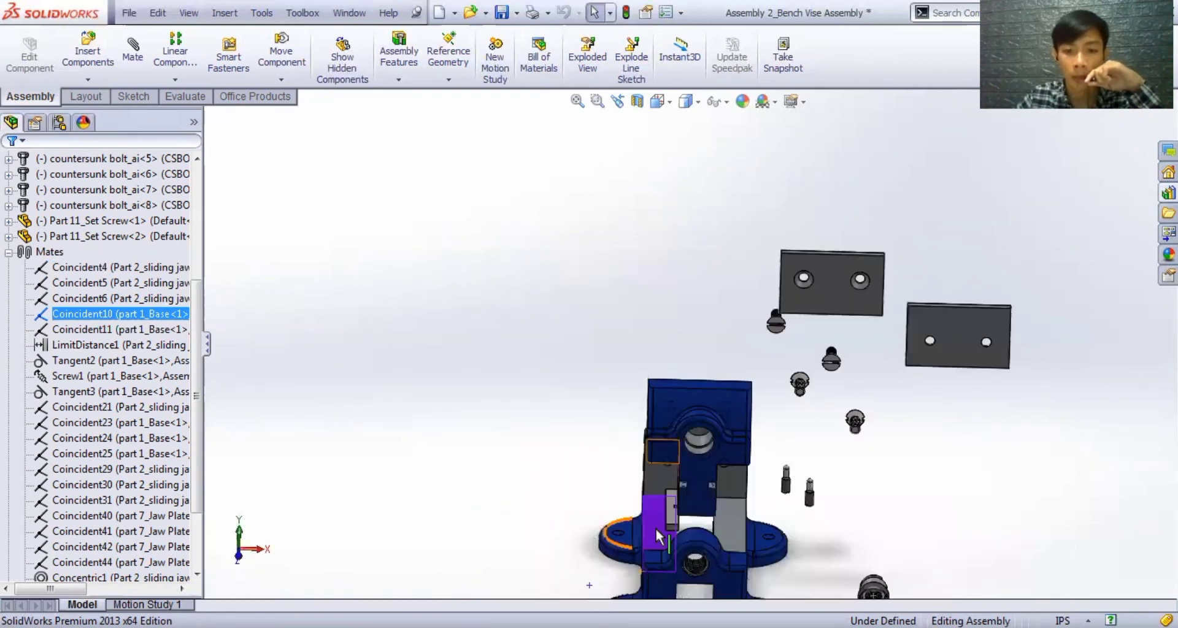
pyautogui.moveTo(489, 456); pyautogui.dragTo(571, 540, button='middle')
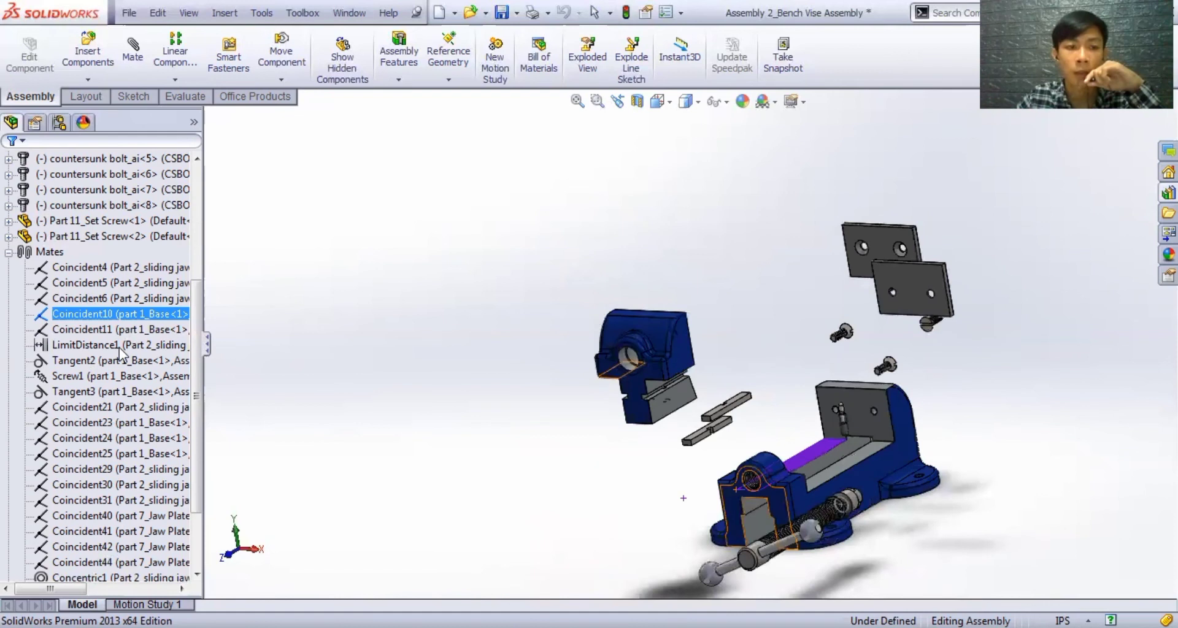
# - Examine the planes aligned by Coincident11 and the faces referenced by LimitDistance1 on the sliding jaw and the base
pyautogui.click(77, 331)
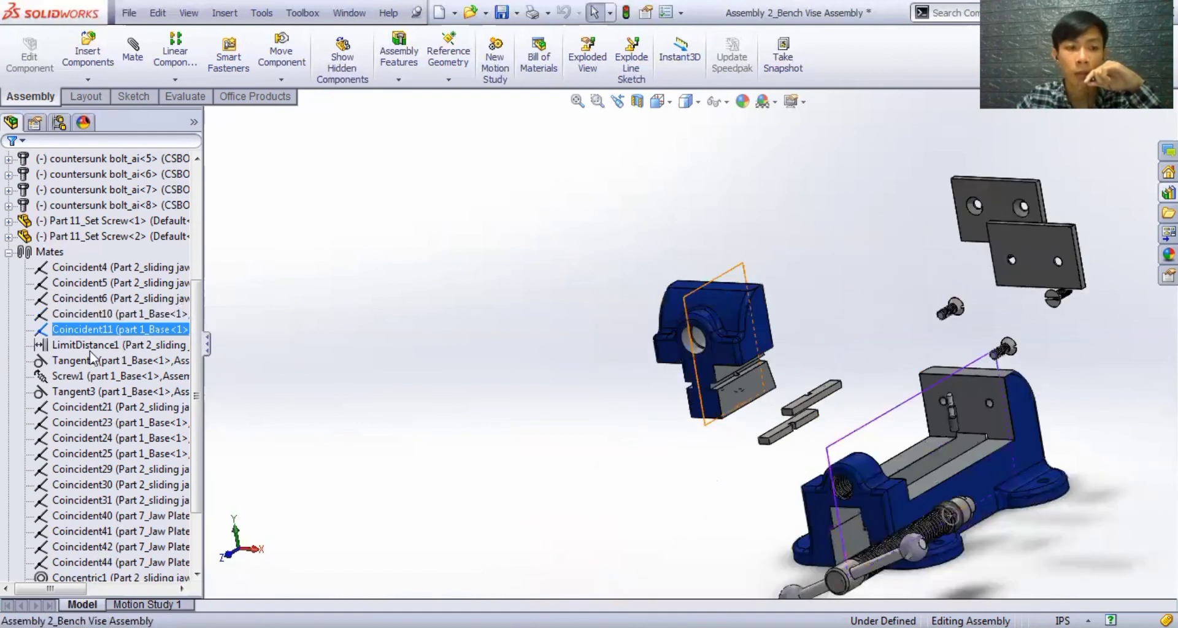
pyautogui.keyDown('ctrl'); pyautogui.click(90, 349); pyautogui.keyUp('ctrl')
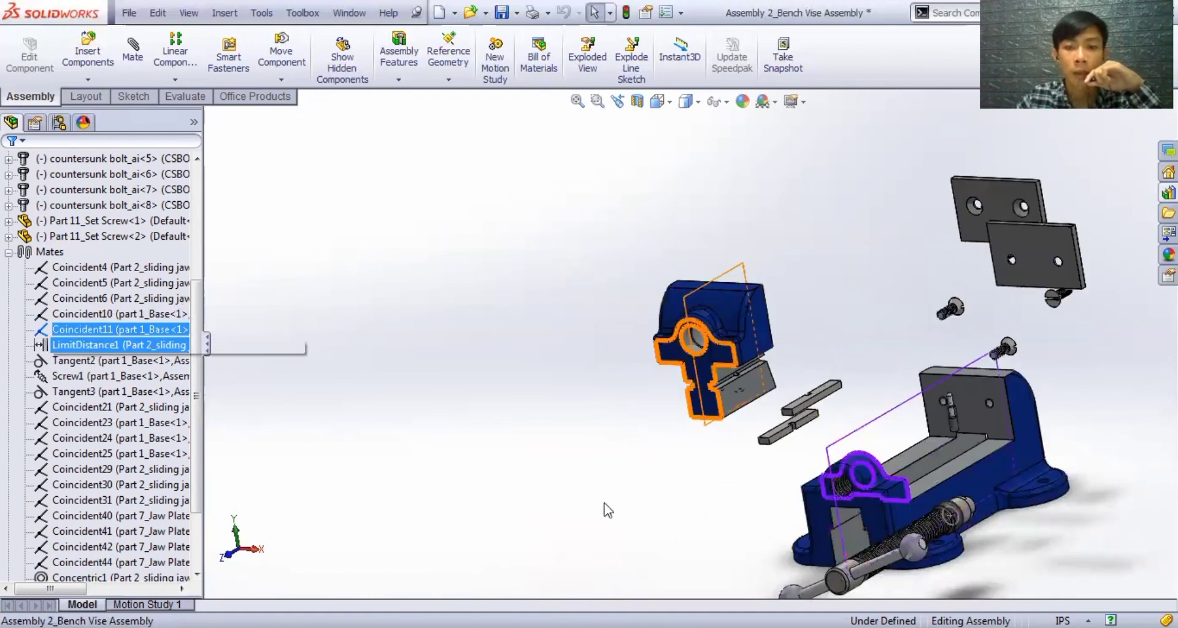
pyautogui.moveTo(598, 508); pyautogui.dragTo(698, 481, button='middle')
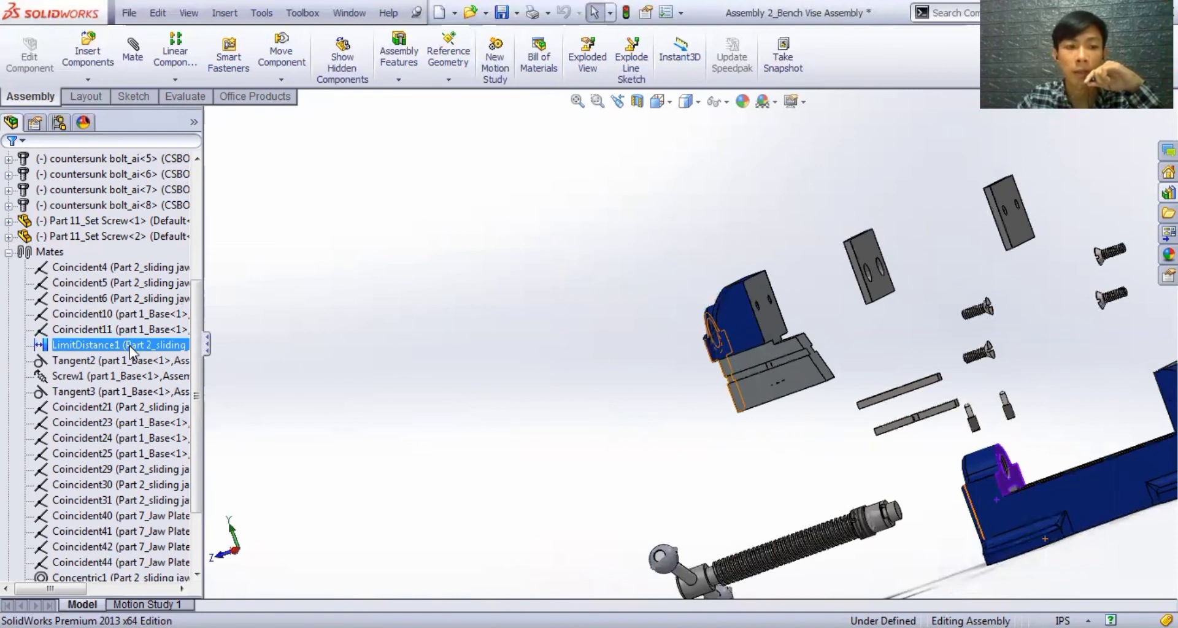
# - Open the LimitDistance1 mate for editing, look over its distance and maximum and minimum limit settings, and close it unchanged
pyautogui.click(135, 301)
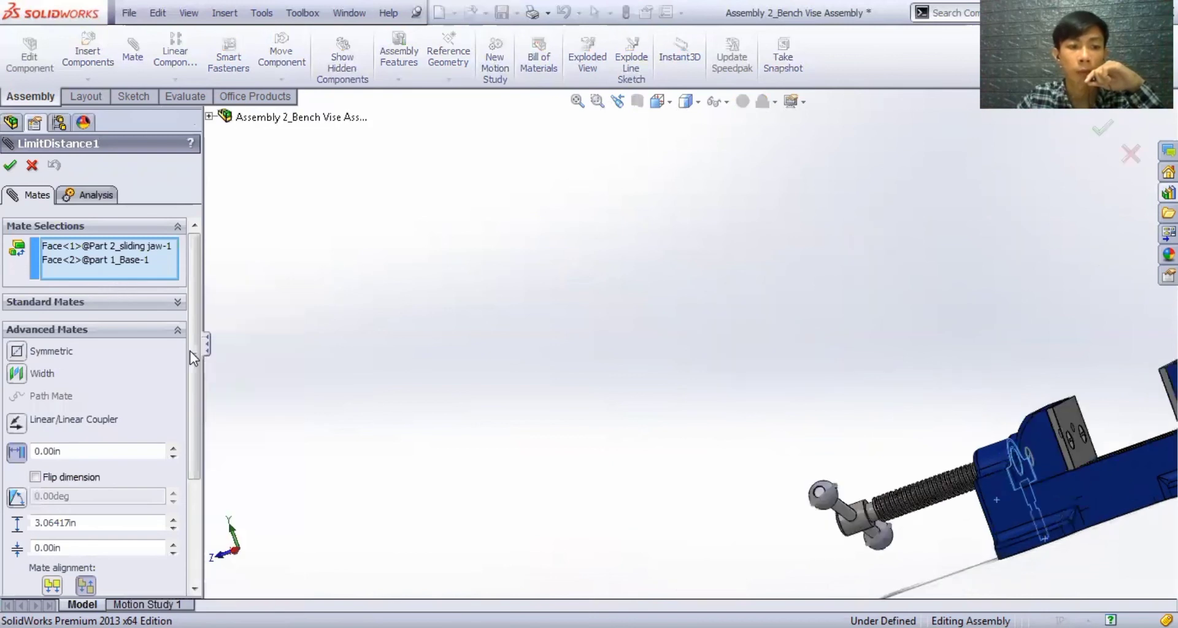
pyautogui.scroll(-3, 122, 399)
pyautogui.scroll(-3, 12, 415)
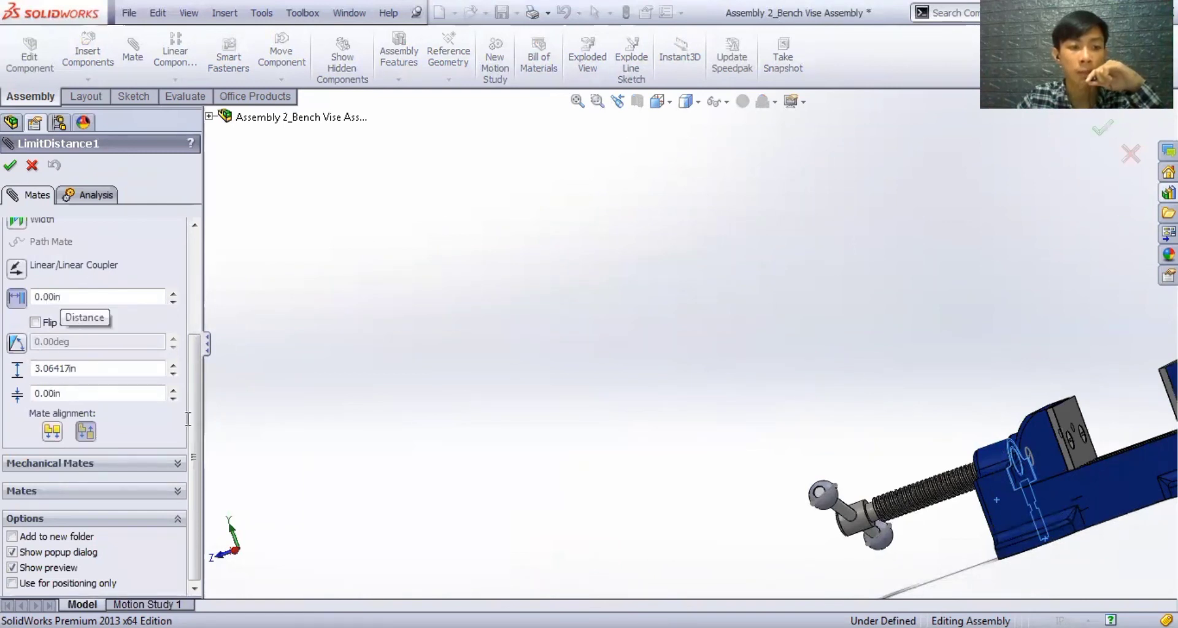
pyautogui.moveTo(195, 388); pyautogui.dragTo(184, 270)
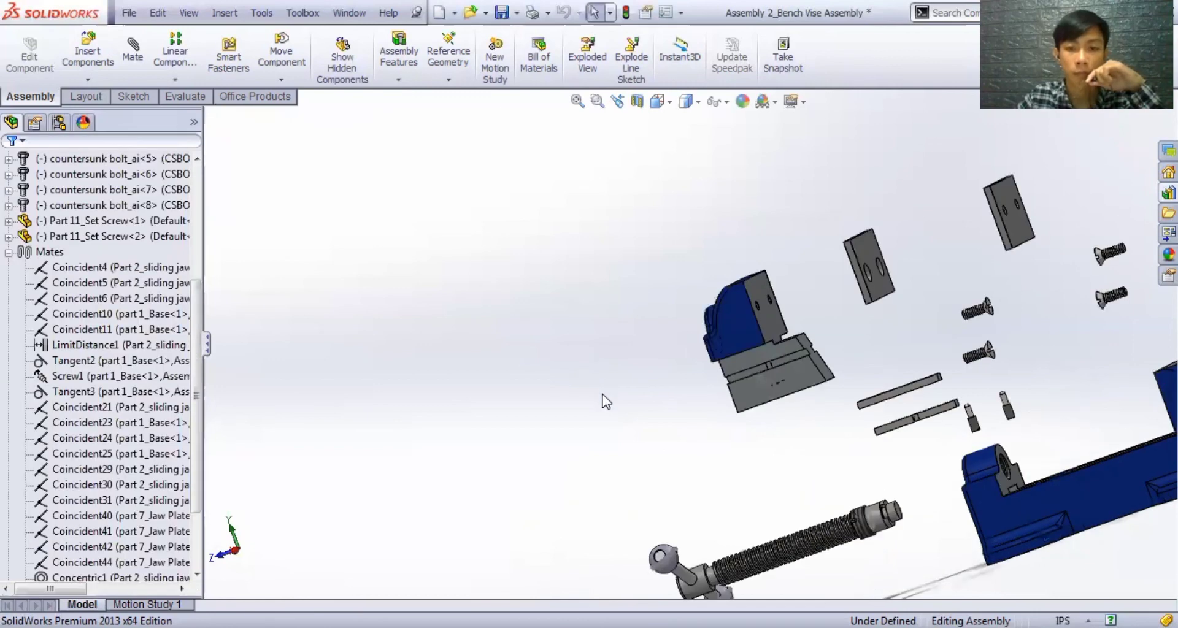
pyautogui.moveTo(601, 394); pyautogui.dragTo(616, 393, button='middle')
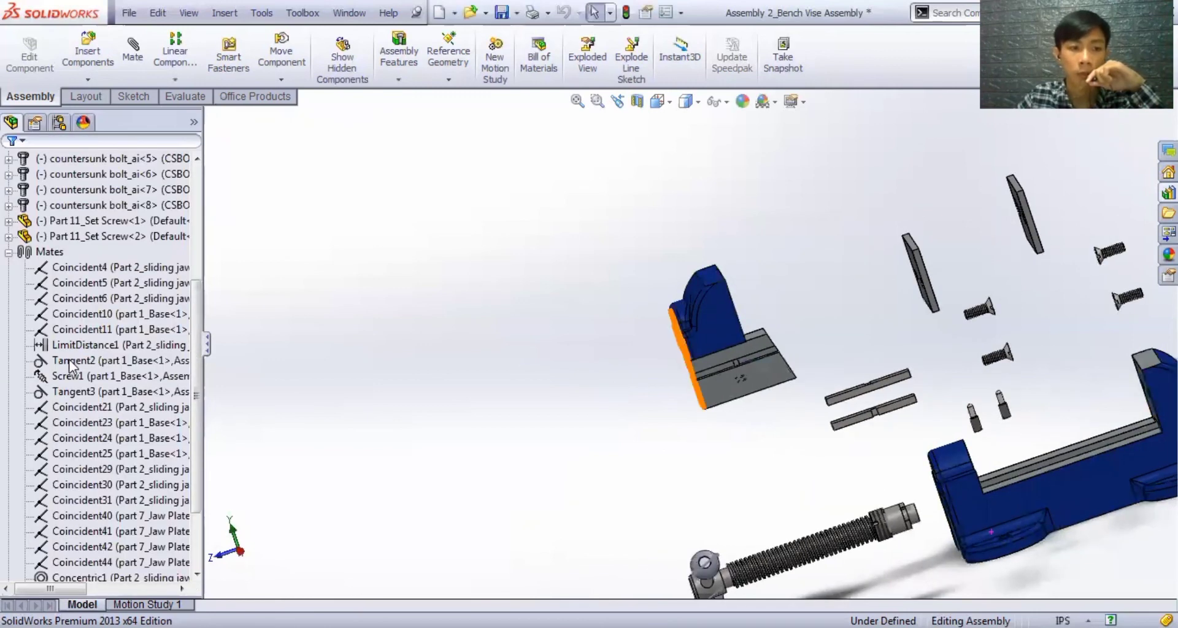
# - Examine the thread faces that the Tangent2 mate joins between the base and the vise screw
pyautogui.click(107, 363)
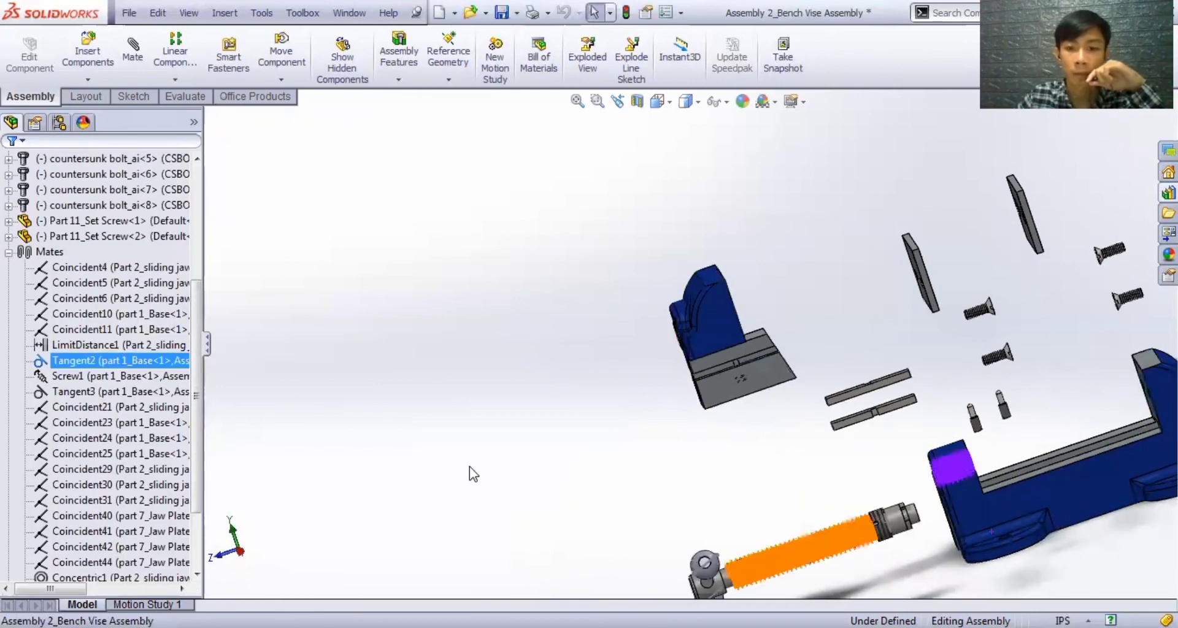
pyautogui.scroll(2, 557, 471)
pyautogui.moveTo(565, 476); pyautogui.dragTo(819, 475, button='middle')
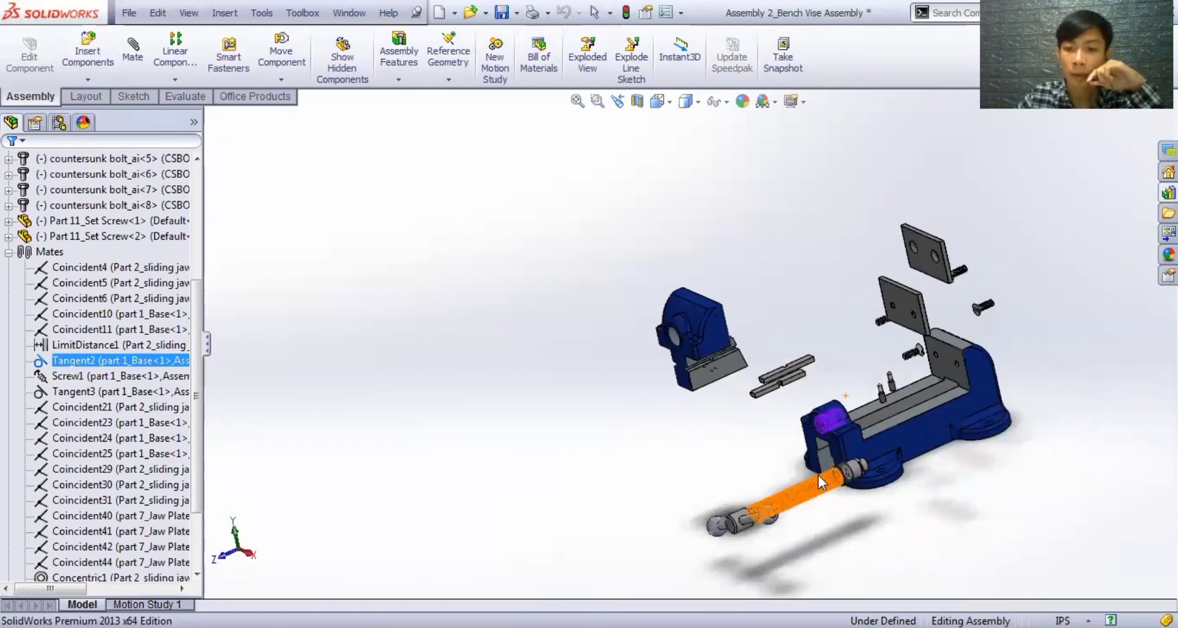
pyautogui.scroll(-3, 819, 470)
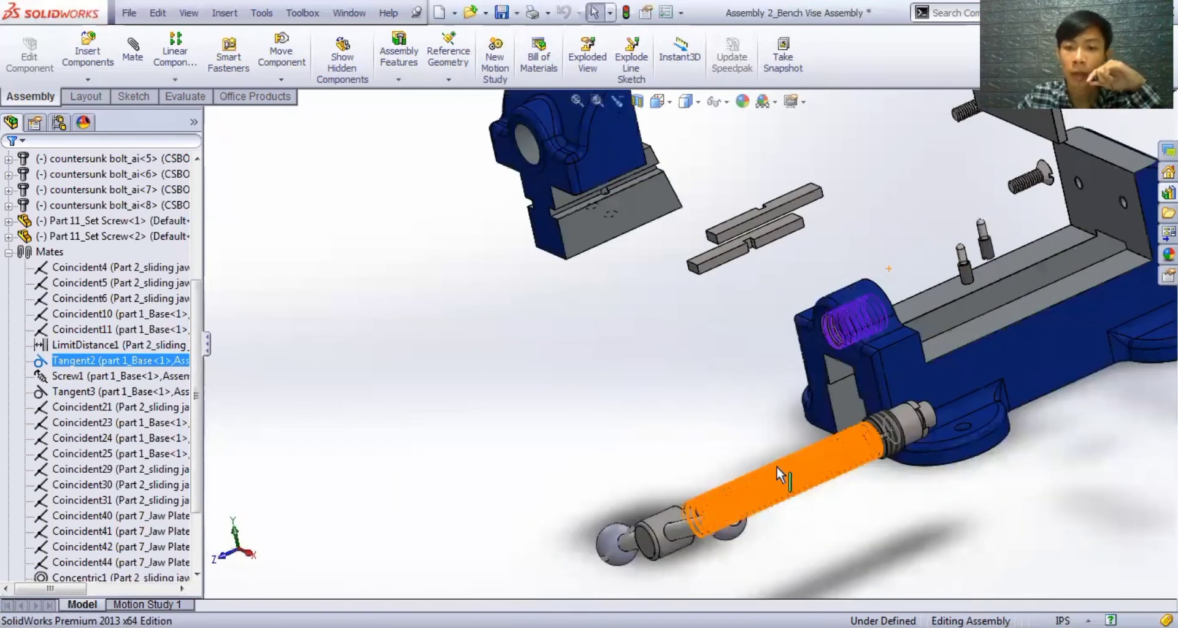
pyautogui.scroll(-1, 788, 481)
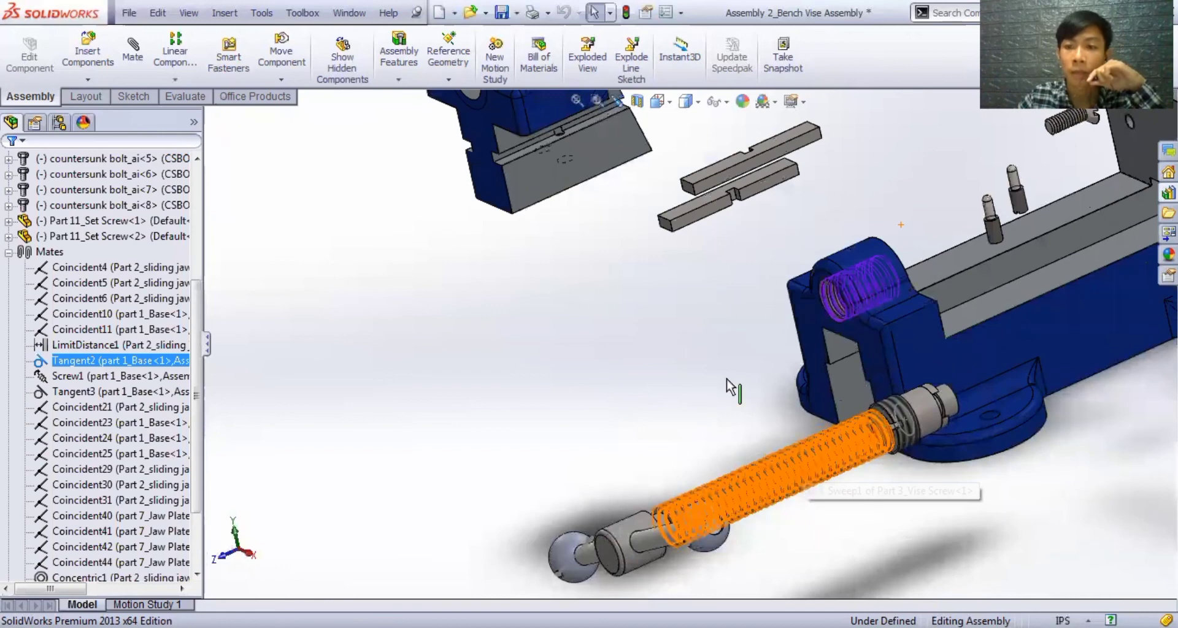
pyautogui.moveTo(712, 344); pyautogui.dragTo(794, 311, button='middle')
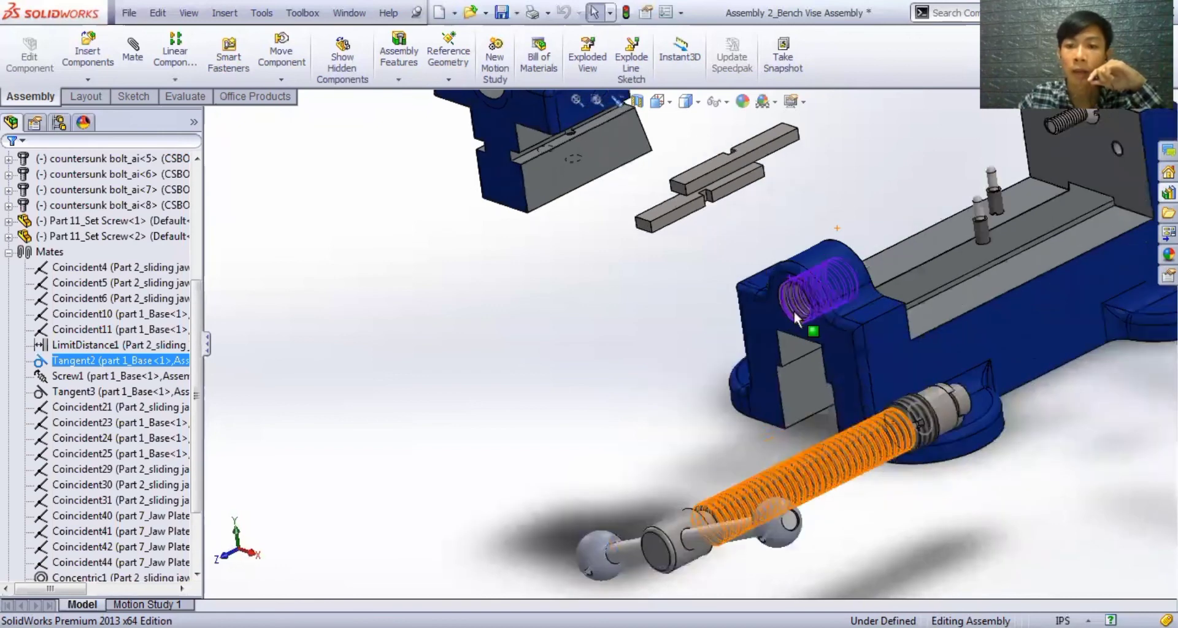
# - Open the Screw1 mate for editing, review its face selections and Distance/revolution setting, and close it unchanged
pyautogui.keyDown('ctrl'); pyautogui.click(85, 375); pyautogui.keyUp('ctrl')
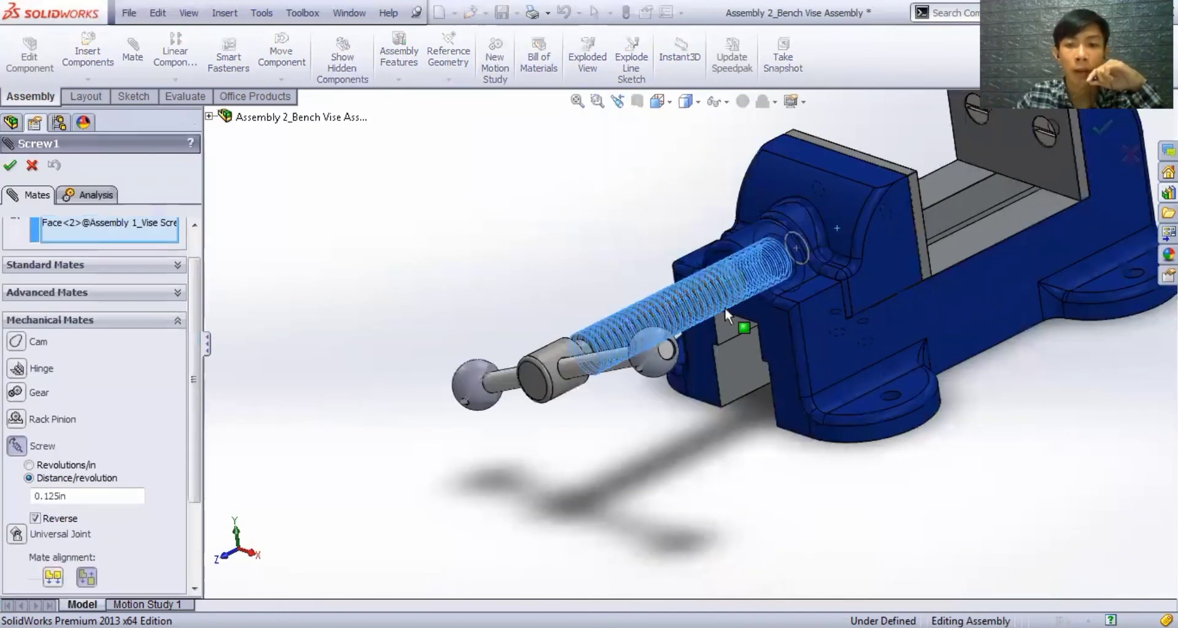
pyautogui.scroll(-2, 730, 292)
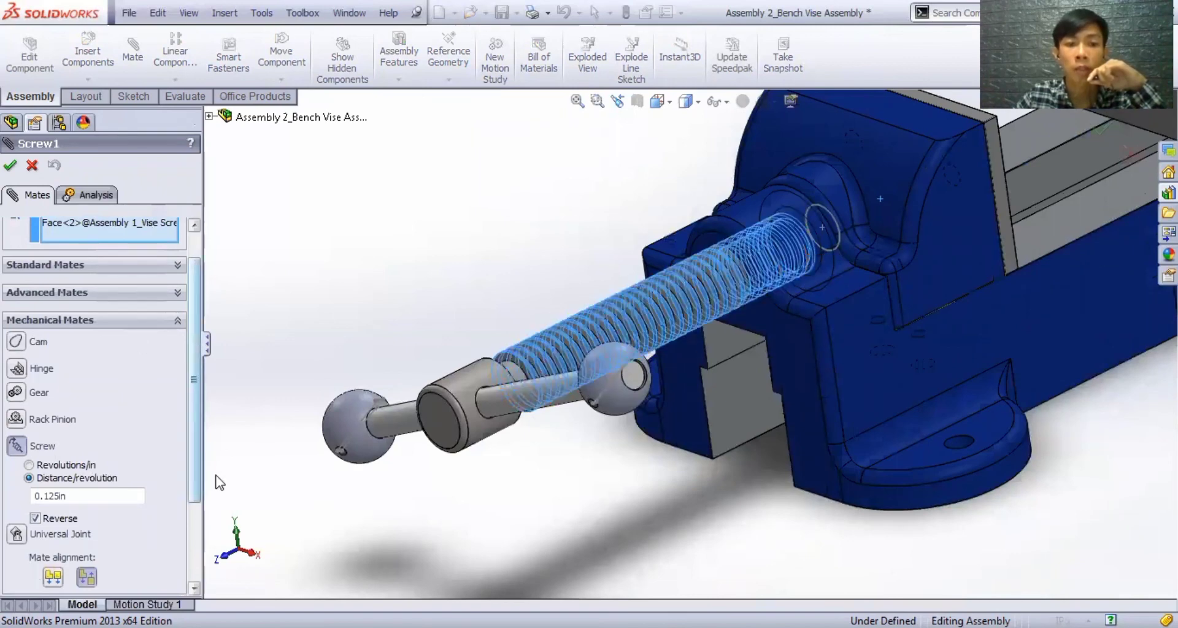
pyautogui.scroll(-3, 174, 347)
pyautogui.scroll(5, 172, 327)
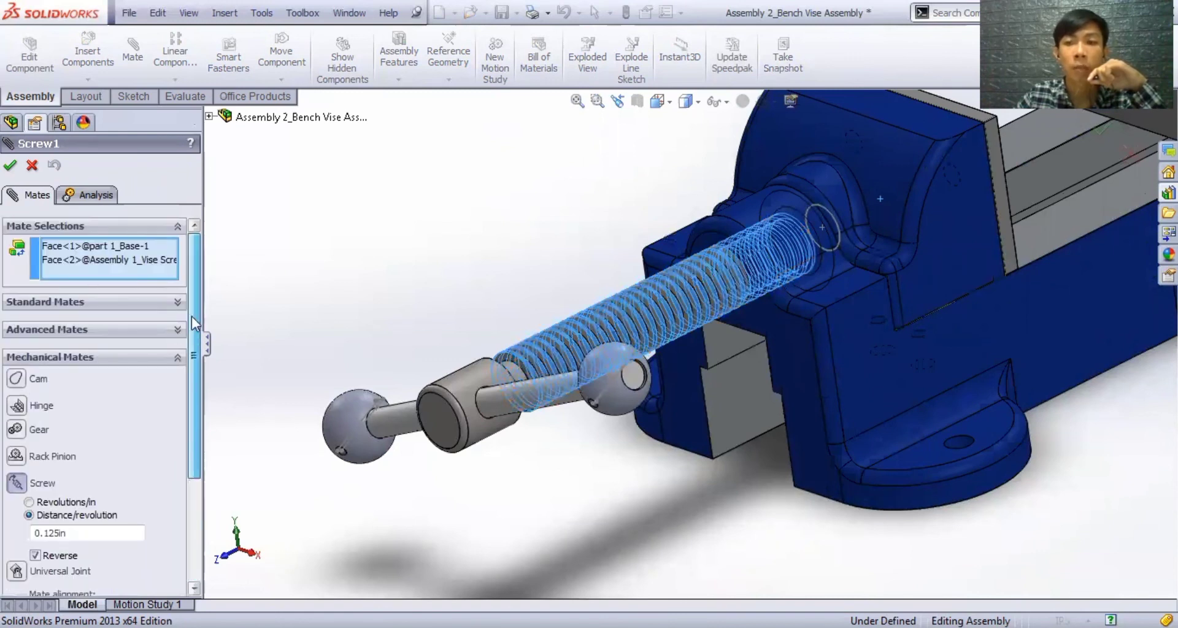
pyautogui.scroll(-3, 209, 399)
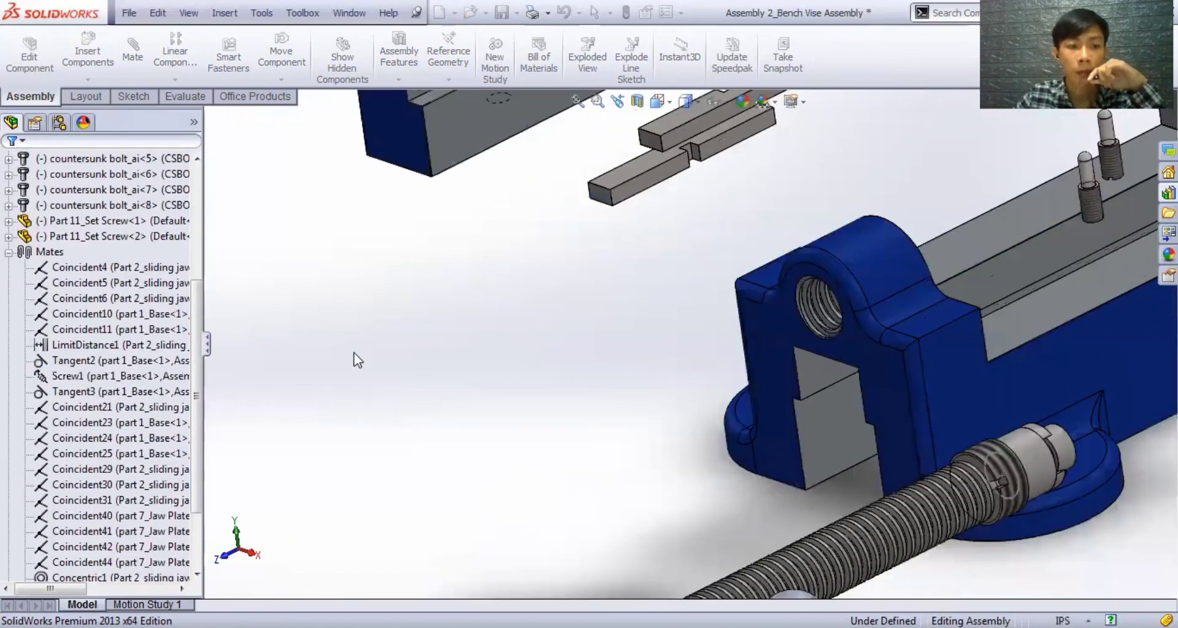
# - Examine the faces joined by Tangent3 on the base and vise screw, and by Coincident21 between the sliding jaw and the screw's end
pyautogui.click(92, 393)
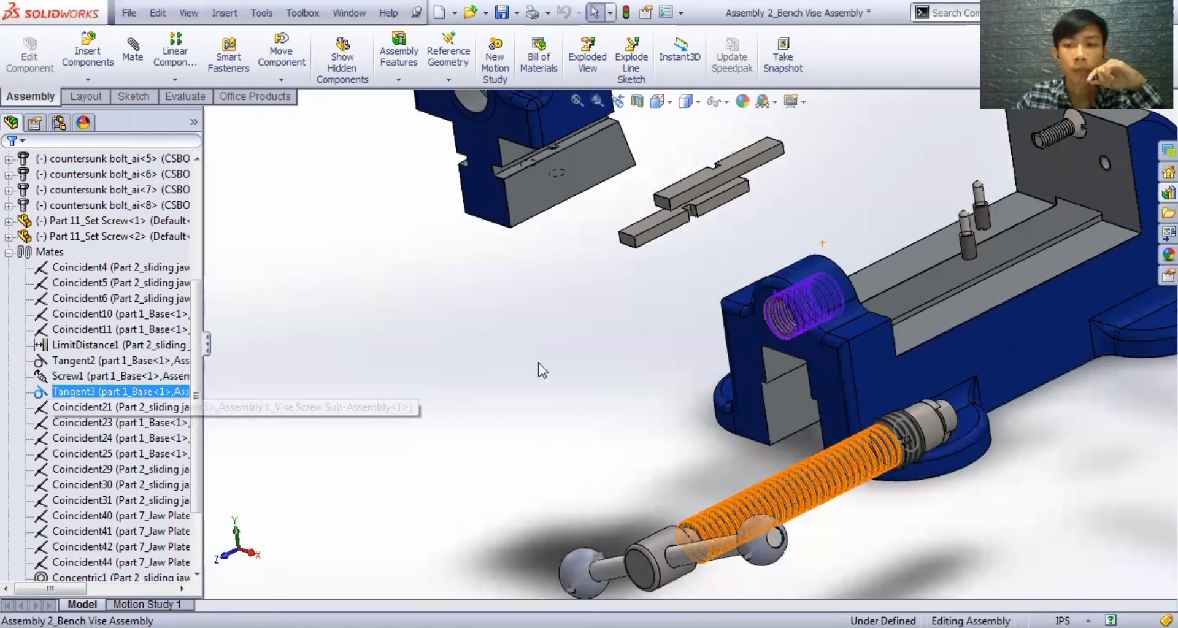
pyautogui.press('Down')
pyautogui.moveTo(545, 354); pyautogui.dragTo(570, 313, button='middle')
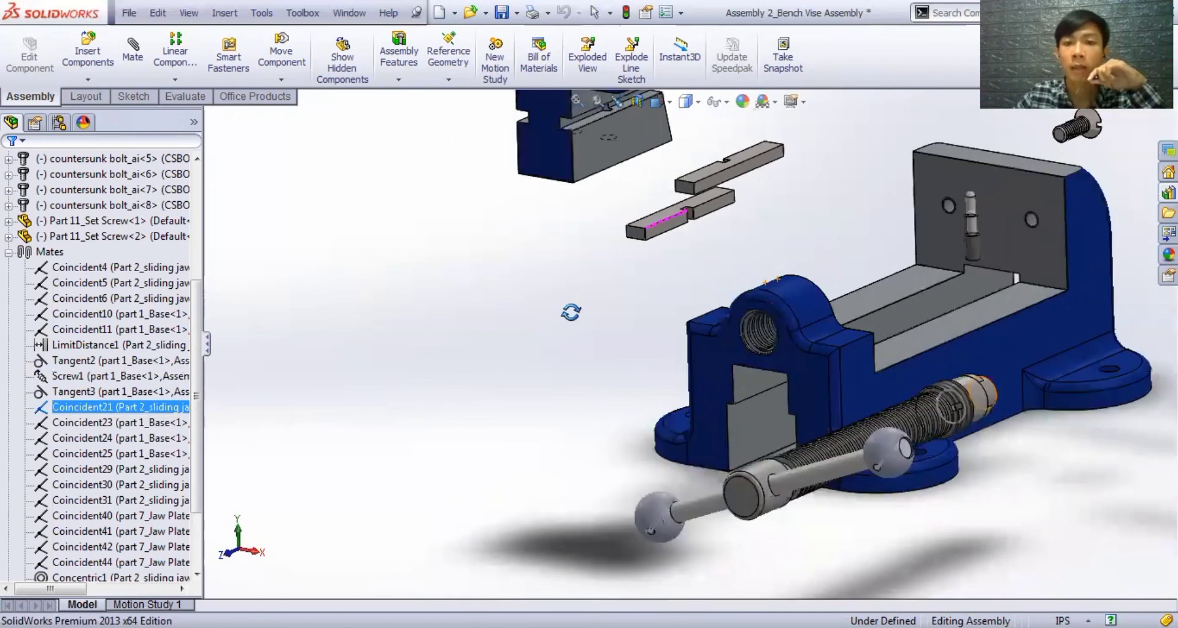
pyautogui.scroll(3, 598, 295)
pyautogui.moveTo(632, 210); pyautogui.dragTo(499, 273, button='middle')
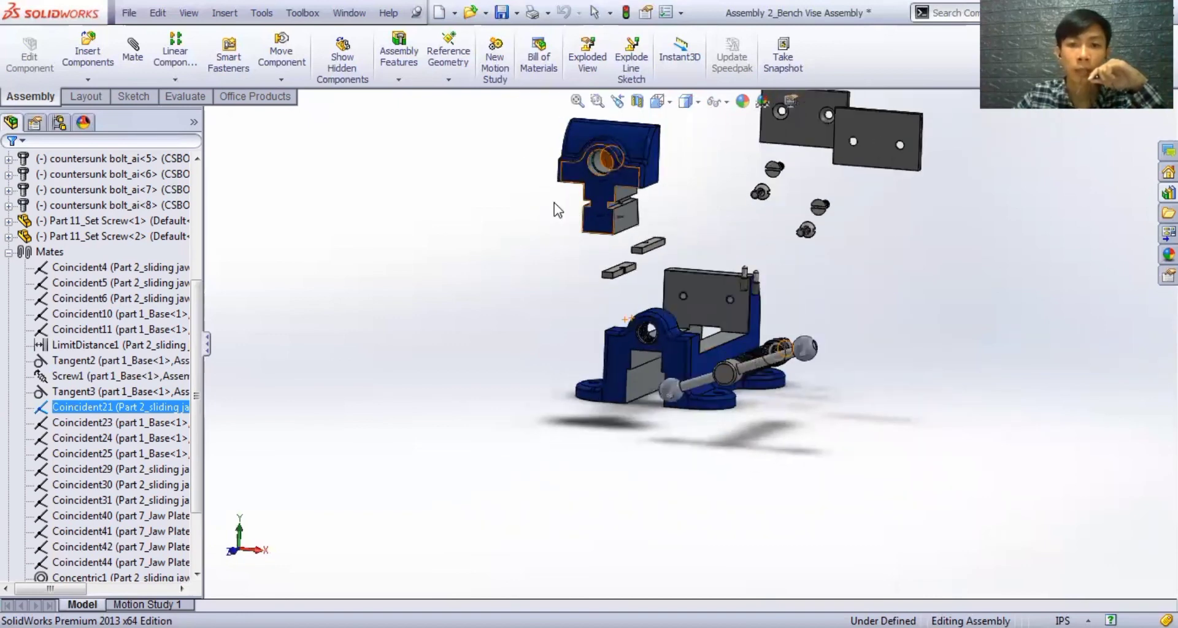
pyautogui.moveTo(604, 184); pyautogui.dragTo(413, 495, button='middle')
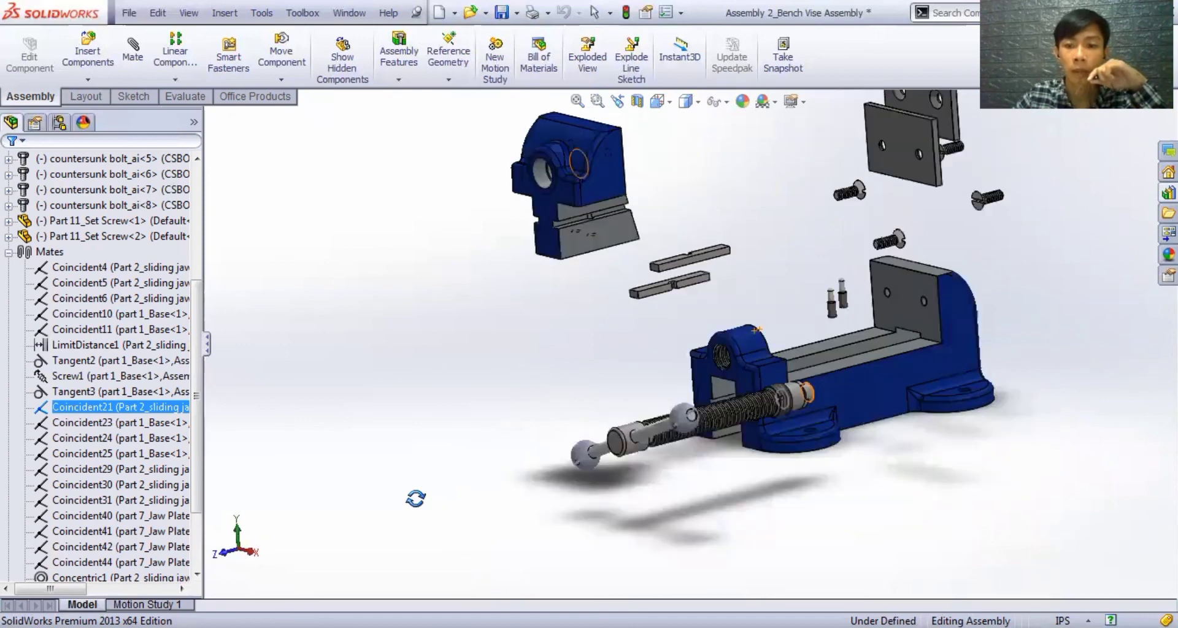
pyautogui.moveTo(755, 424); pyautogui.dragTo(745, 426, button='middle')
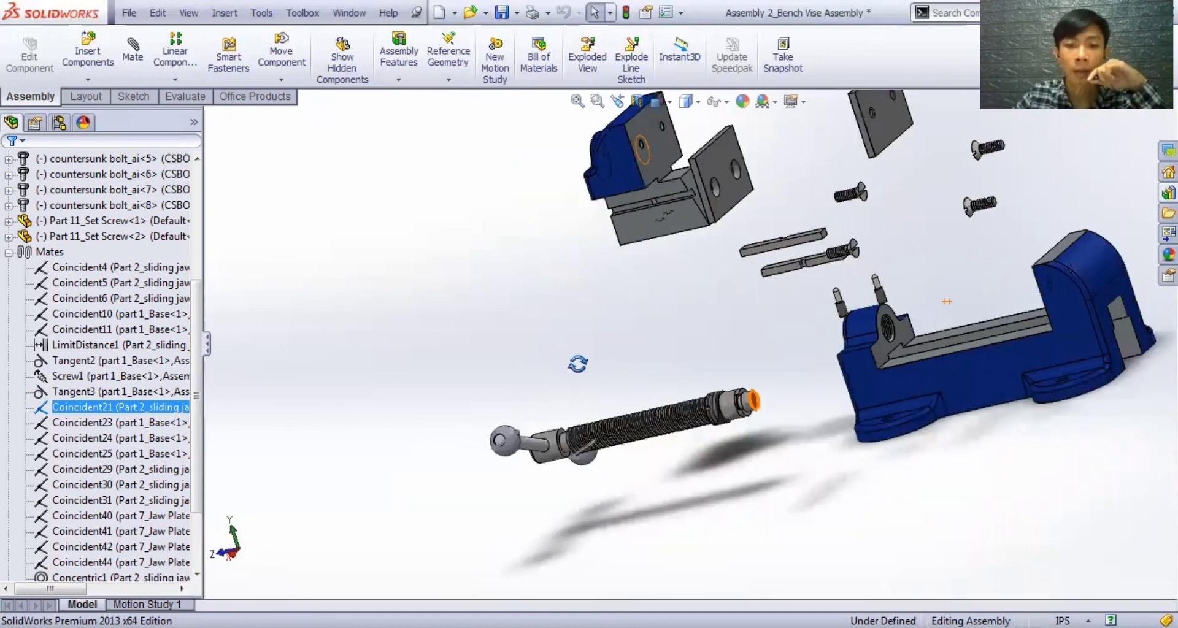
pyautogui.moveTo(597, 357); pyautogui.dragTo(650, 358, button='middle')
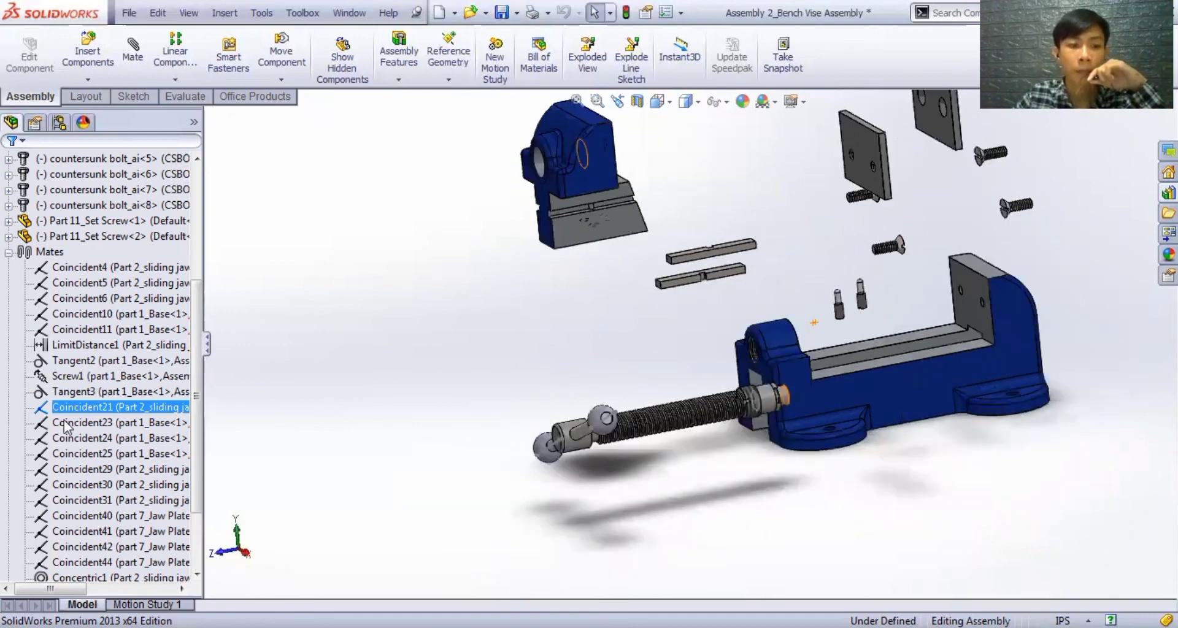
# - Examine the faces that Coincident23, Coincident24 and Coincident25 join between the base and its jaw plate
pyautogui.click(158, 423)
pyautogui.scroll(2, 659, 264)
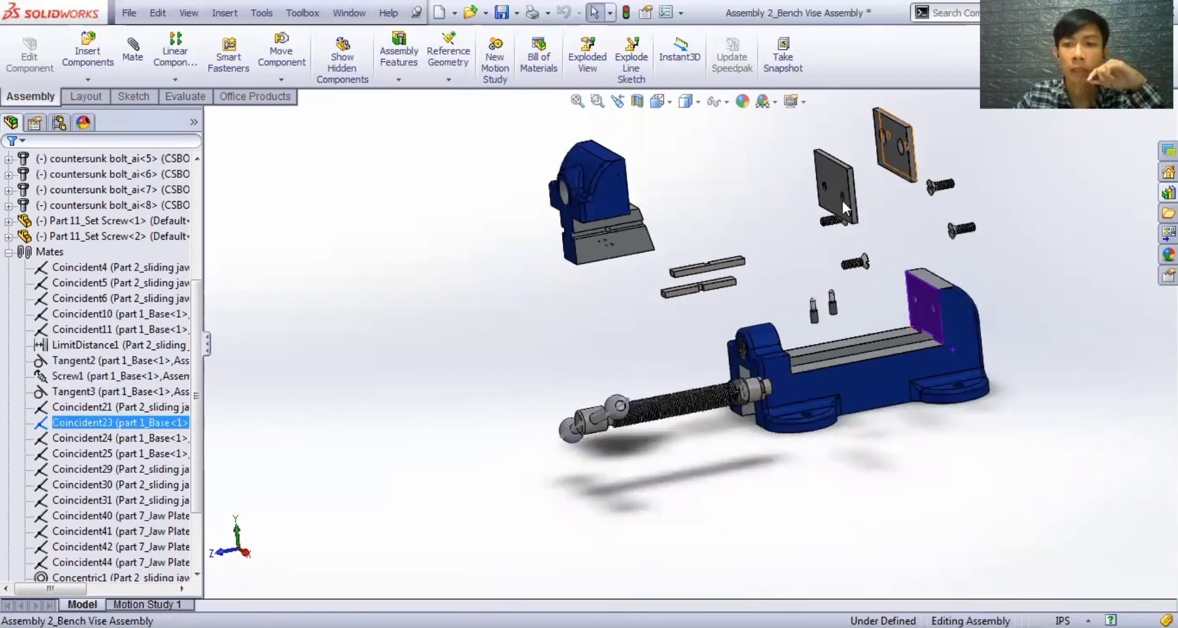
pyautogui.scroll(-2, 885, 163)
pyautogui.moveTo(833, 261); pyautogui.dragTo(996, 207, button='middle')
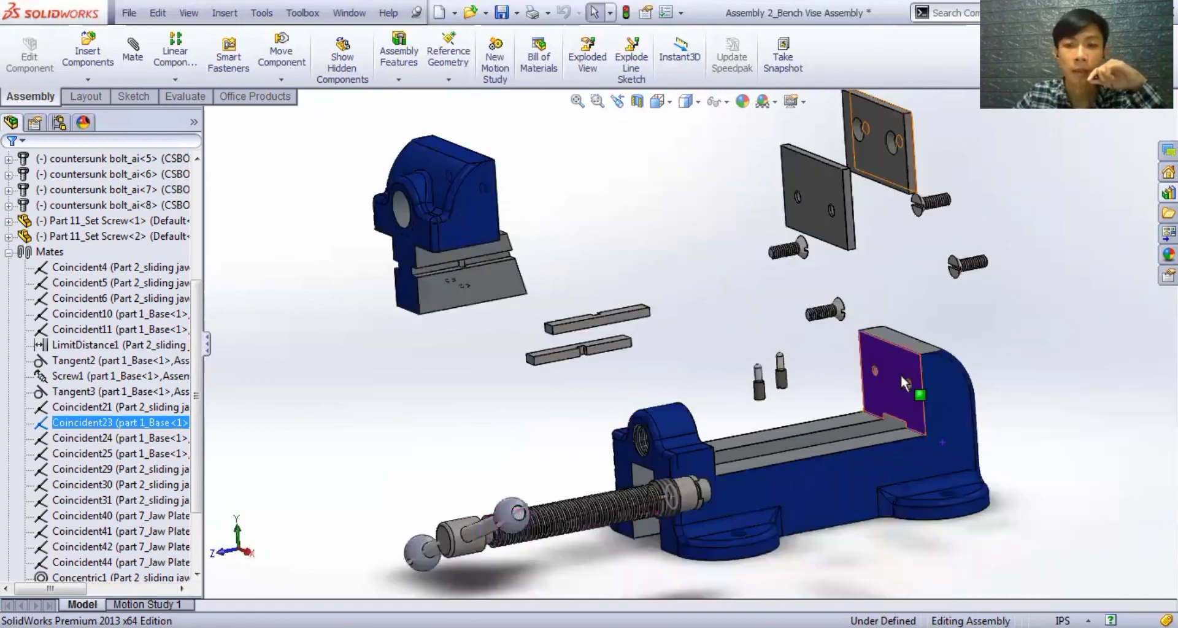
pyautogui.click(86, 439)
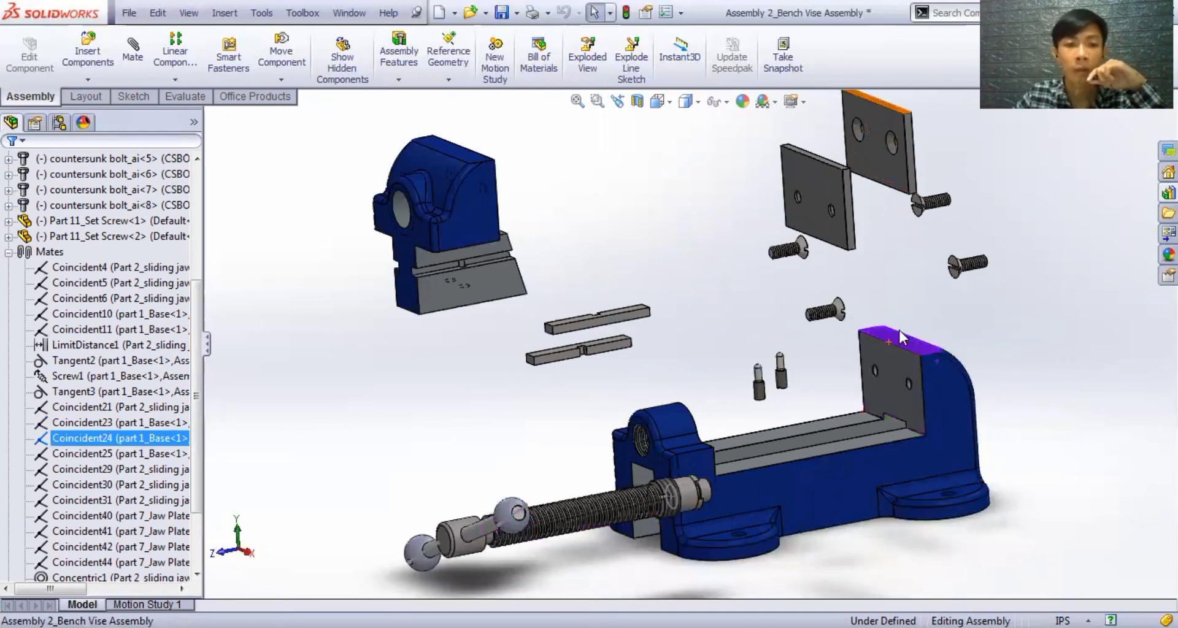
pyautogui.click(71, 455)
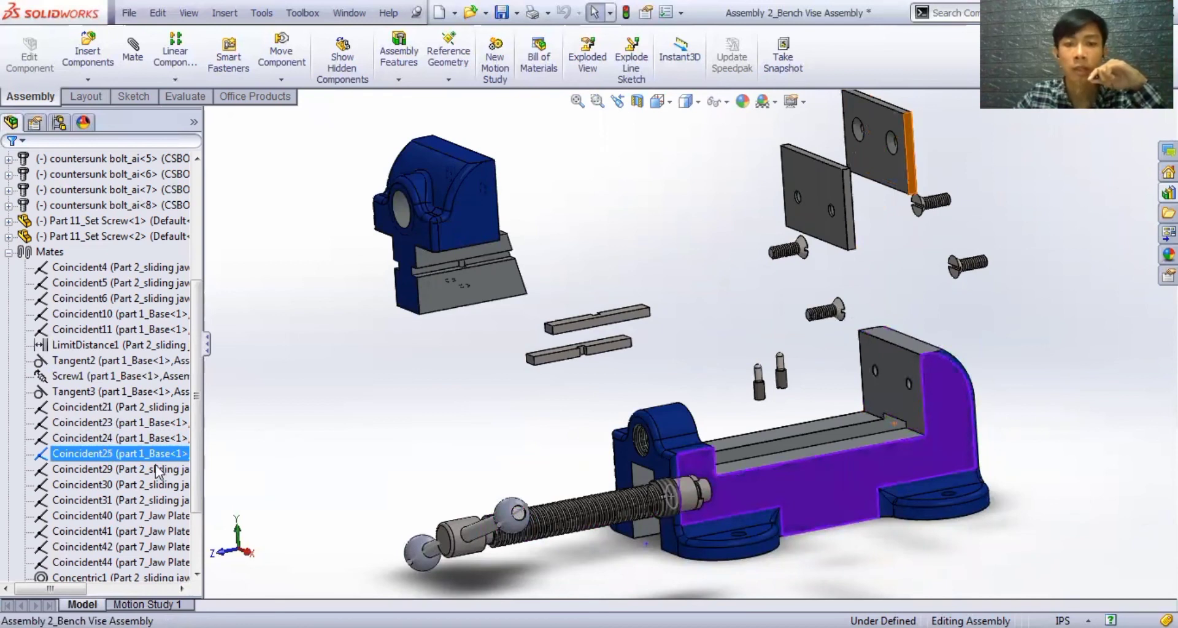
# - Examine the faces that Coincident29, Coincident30 and Coincident31 join between the sliding jaw and its jaw plate
pyautogui.hotkey('shift', 'Down')
pyautogui.hotkey('shift', 'Up')
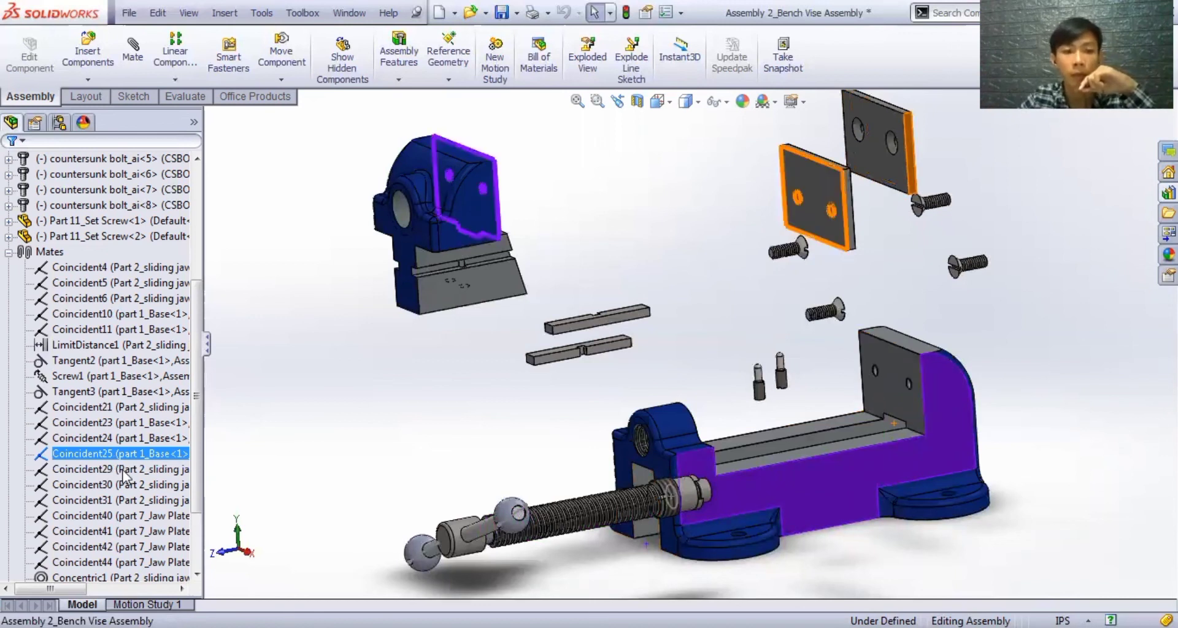
pyautogui.press('Down')
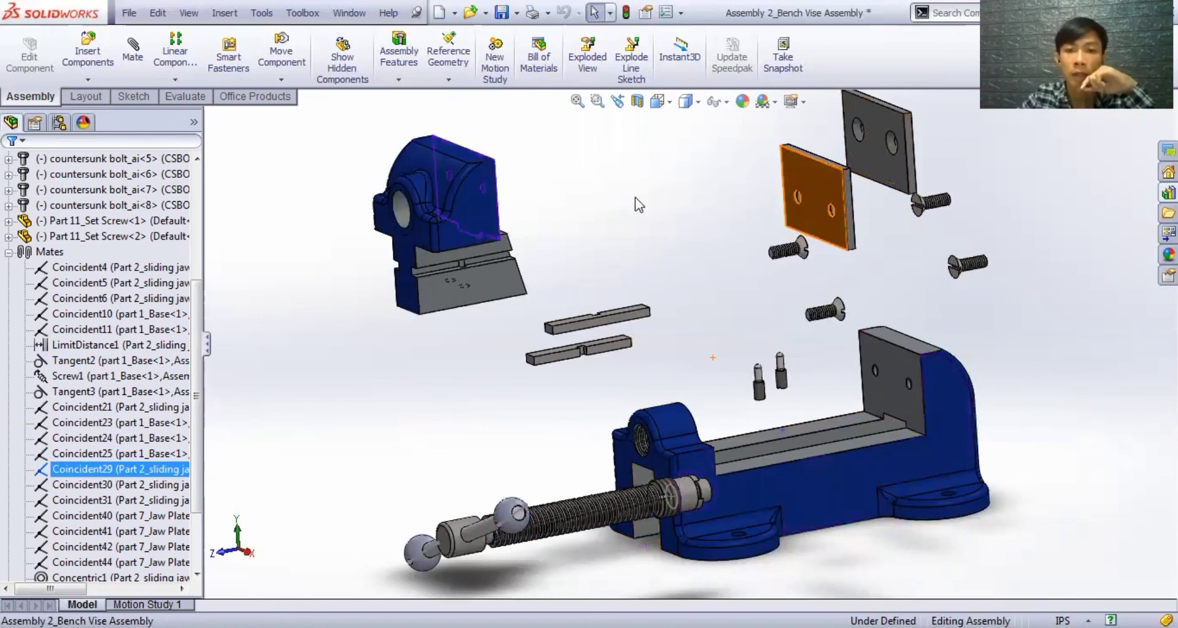
pyautogui.moveTo(683, 203); pyautogui.dragTo(628, 232, button='middle')
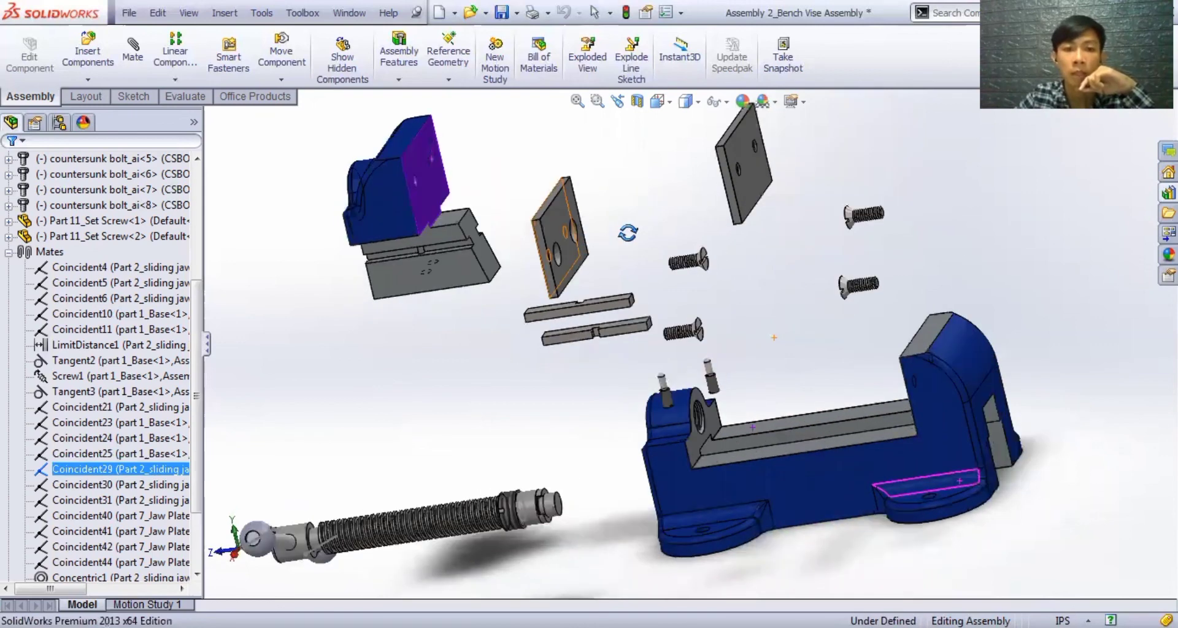
pyautogui.click(142, 485)
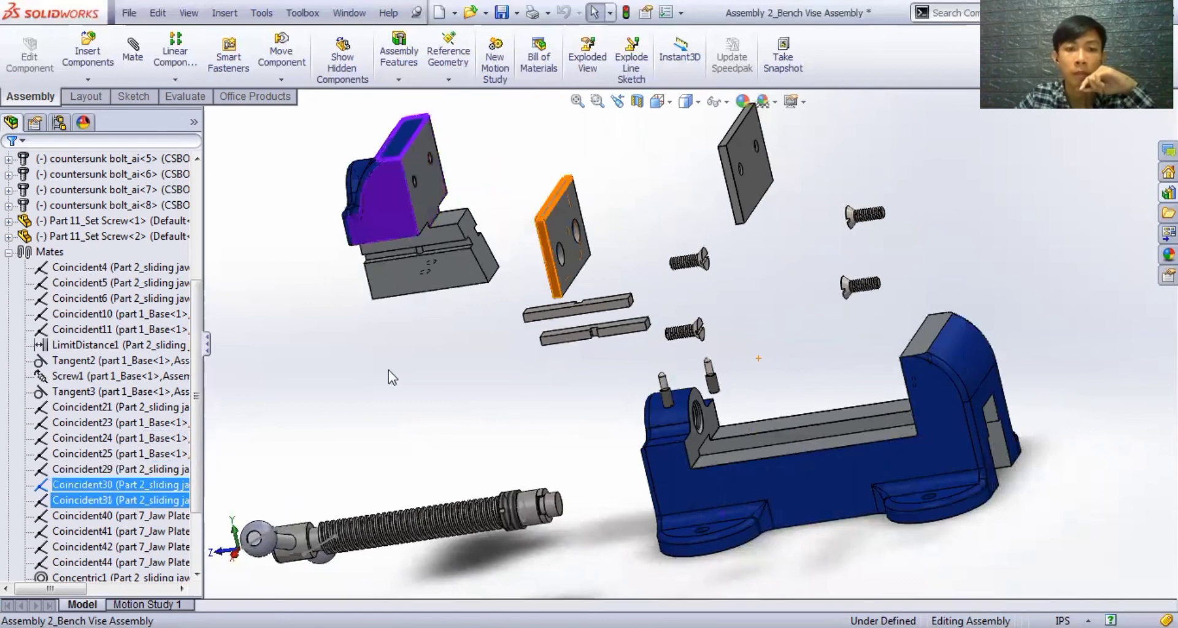
pyautogui.press('Down')
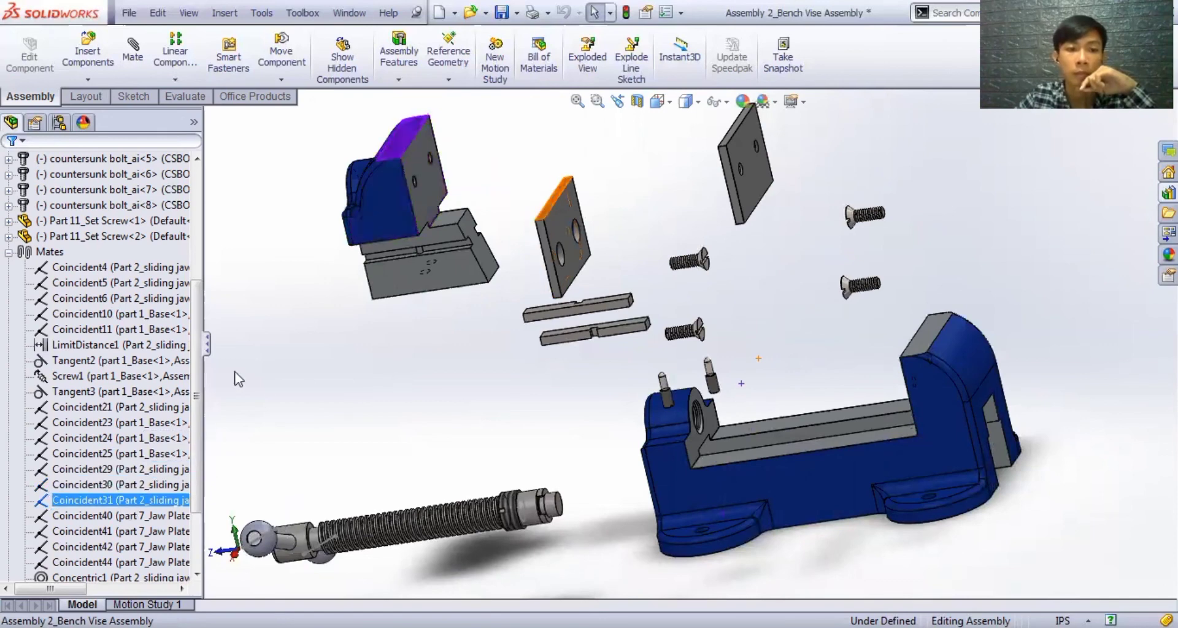
pyautogui.keyDown('ctrl'); pyautogui.click(178, 377); pyautogui.keyUp('ctrl')
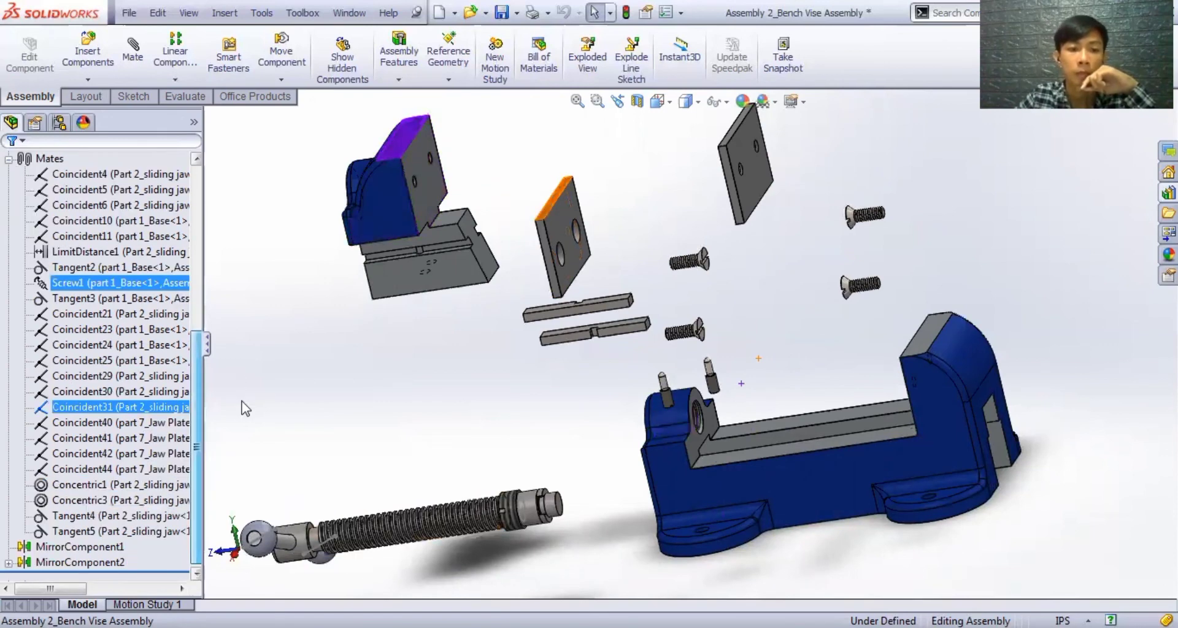
# - Examine the countersunk faces that Coincident40 joins between the base-side jaw plate and its bolt
pyautogui.click(151, 423)
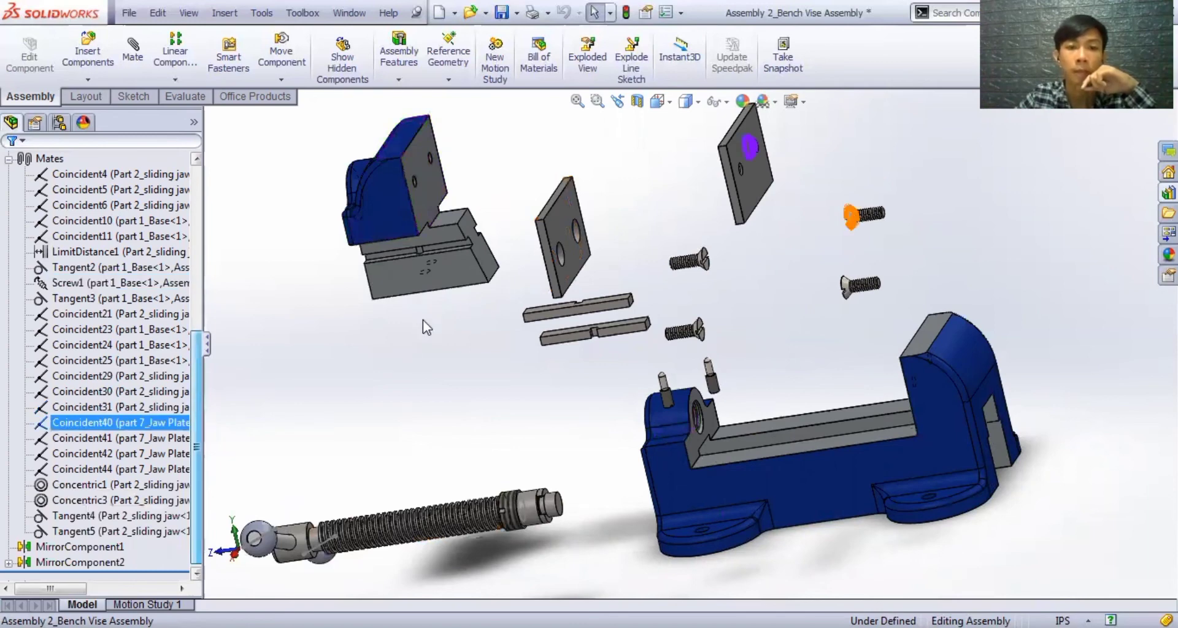
pyautogui.scroll(-2, 416, 338)
pyautogui.moveTo(226, 404); pyautogui.dragTo(370, 377, button='middle')
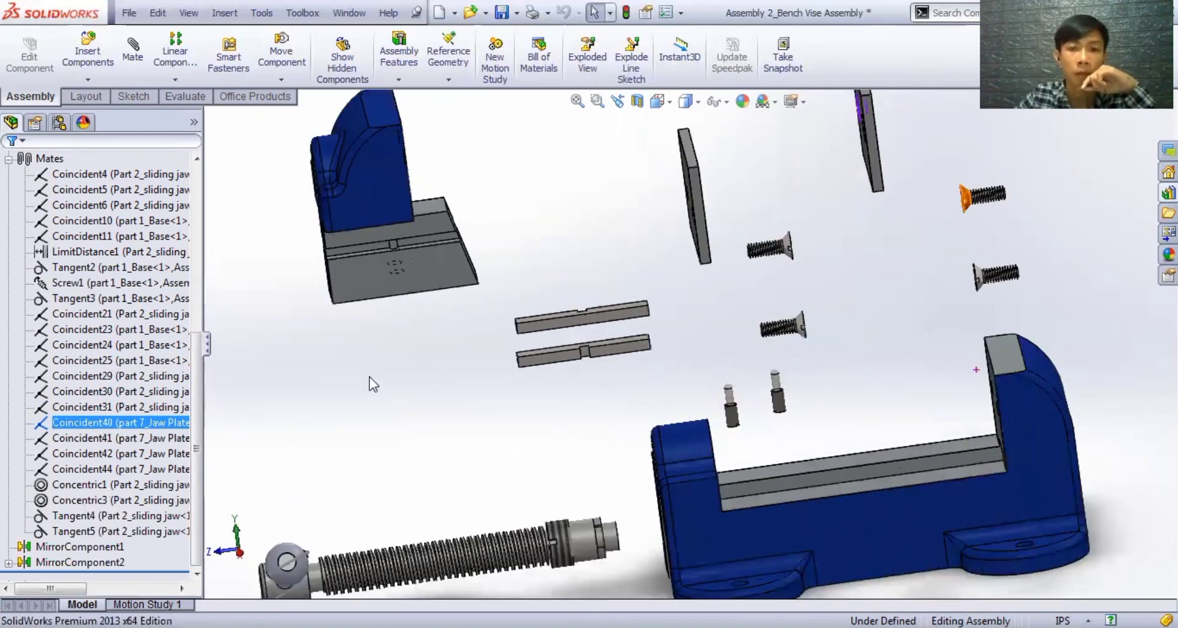
pyautogui.scroll(1, 860, 272)
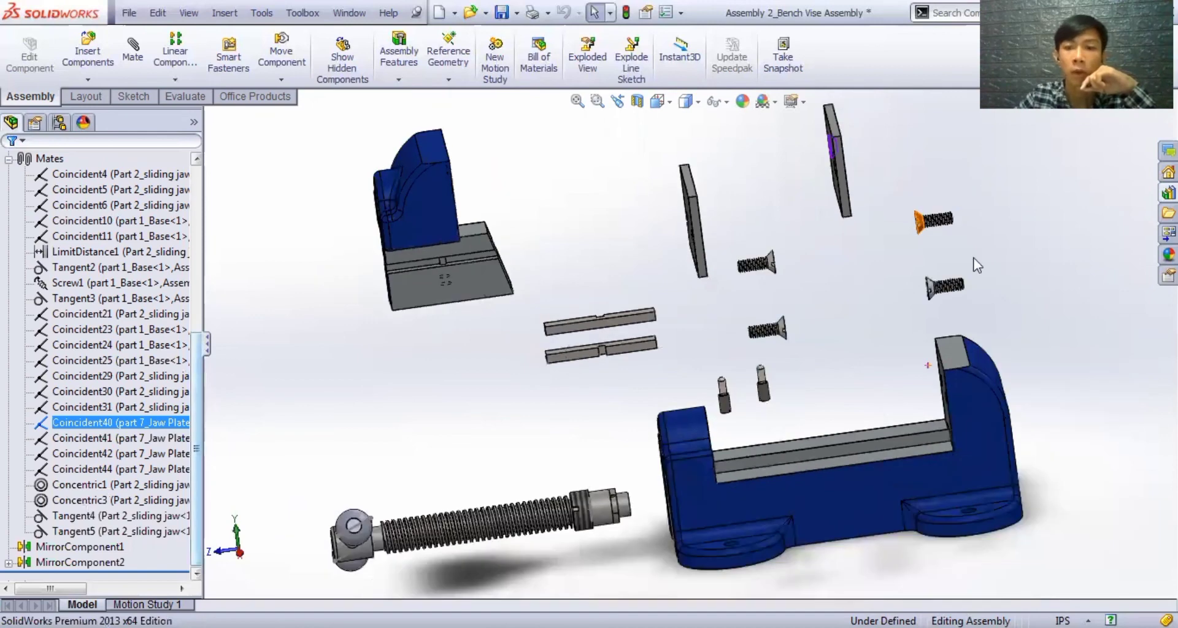
# - Examine the countersunk faces that Coincident40, Coincident41, Coincident42 and Coincident44 join between the two jaw plates and their bolts
pyautogui.scroll(-2, 986, 252)
pyautogui.moveTo(961, 250); pyautogui.dragTo(707, 236, button='middle')
pyautogui.scroll(-1, 707, 236)
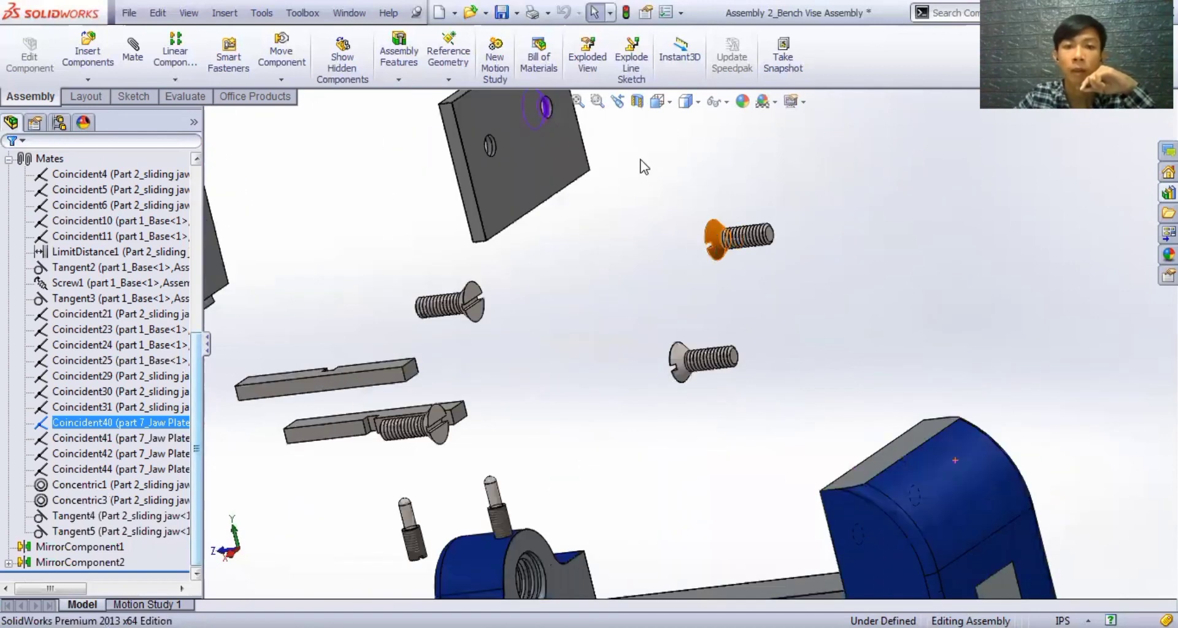
pyautogui.moveTo(642, 166); pyautogui.dragTo(728, 179, button='middle')
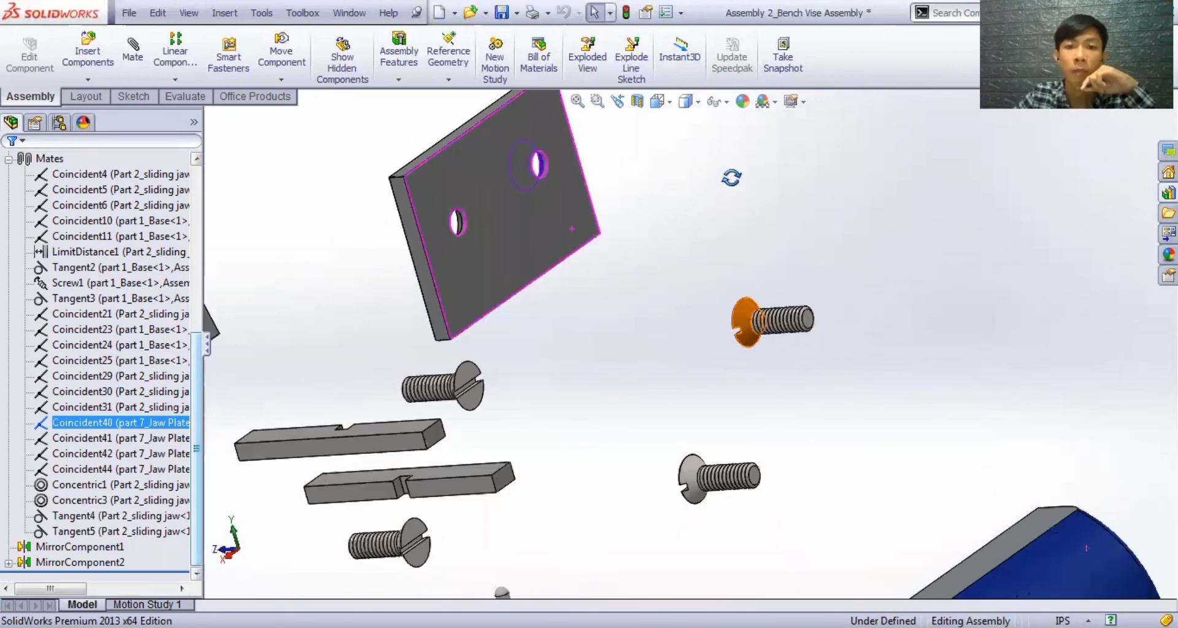
pyautogui.scroll(-3, 599, 174)
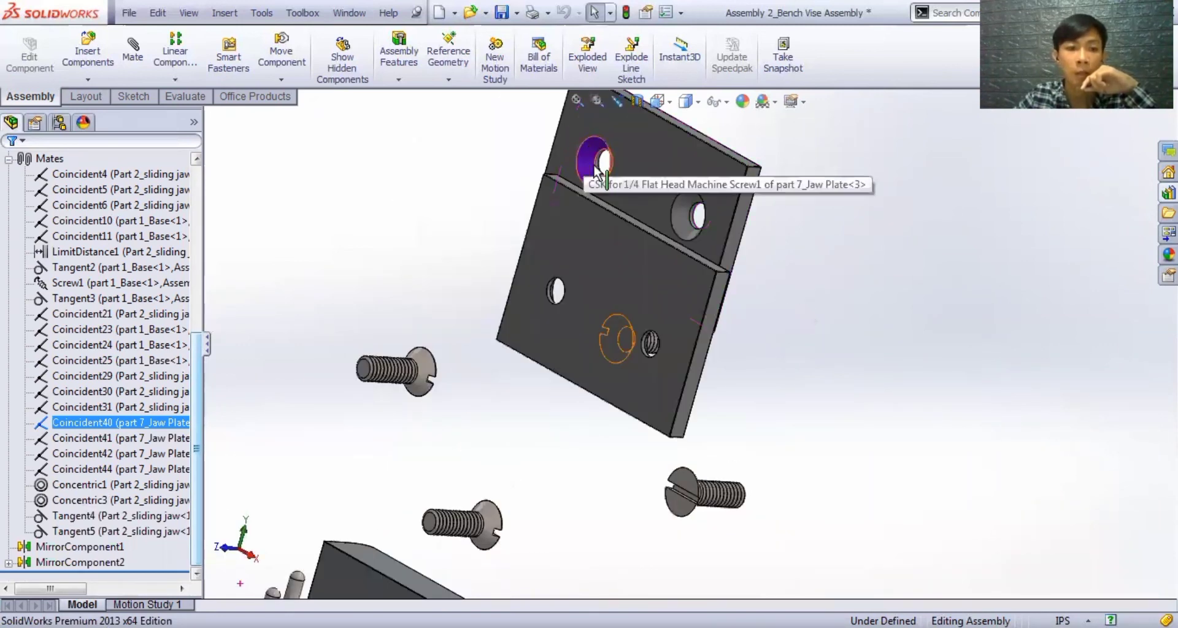
pyautogui.keyDown('ctrl'); pyautogui.click(90, 437); pyautogui.keyUp('ctrl')
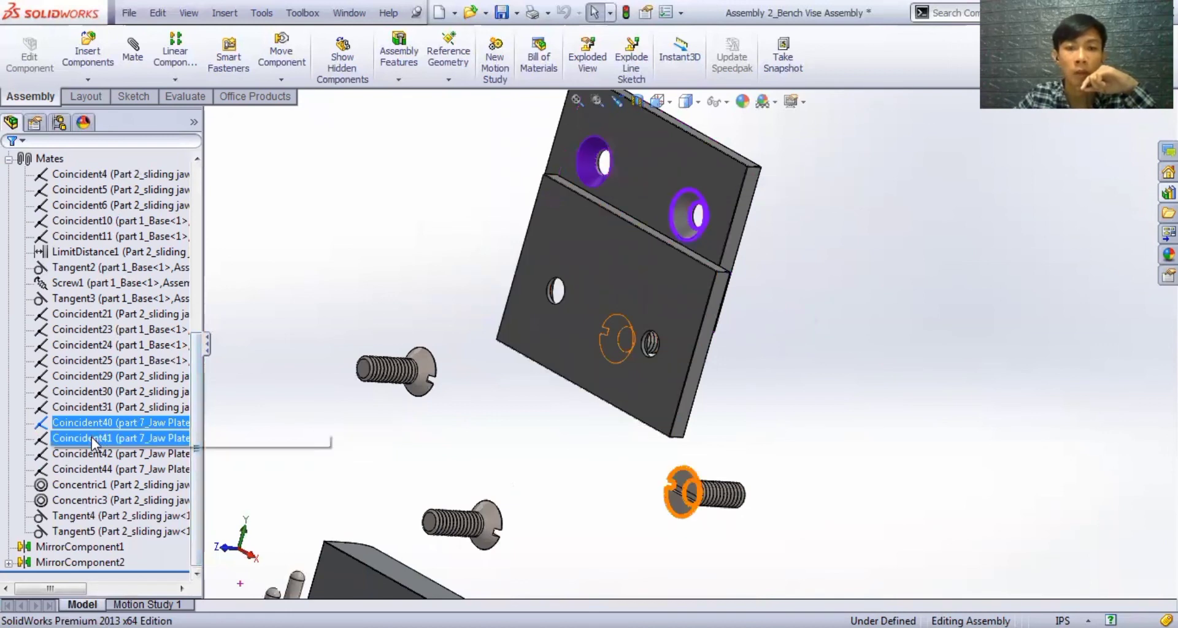
pyautogui.keyDown('shift'); pyautogui.click(94, 460); pyautogui.keyUp('shift')
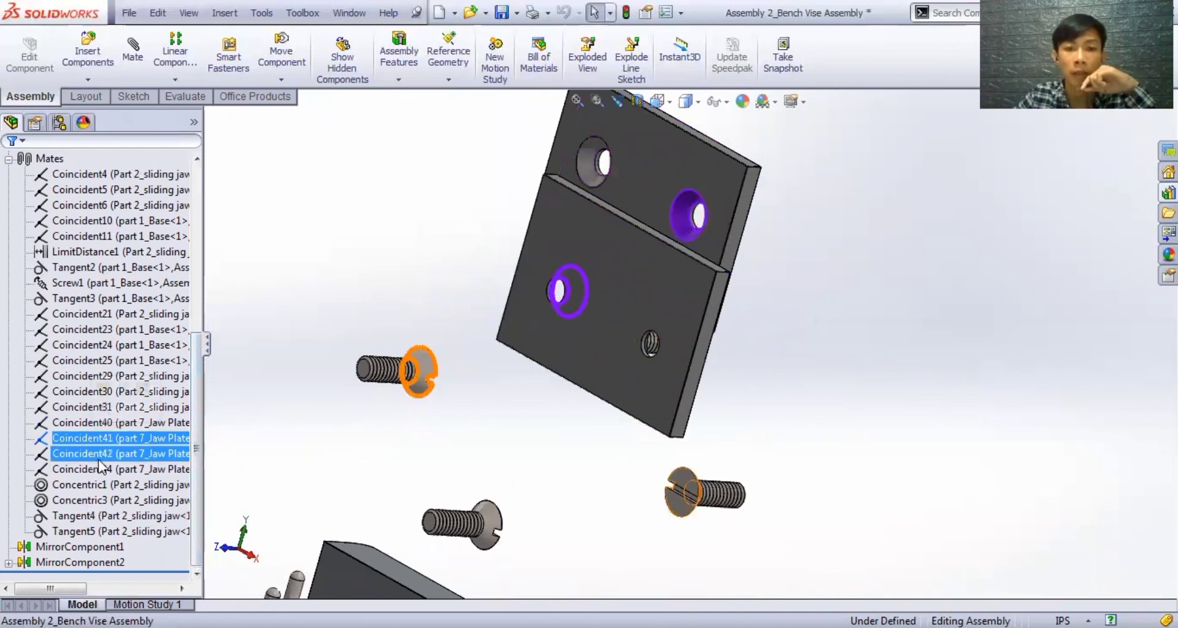
pyautogui.keyDown('shift'); pyautogui.click(108, 473); pyautogui.keyUp('shift')
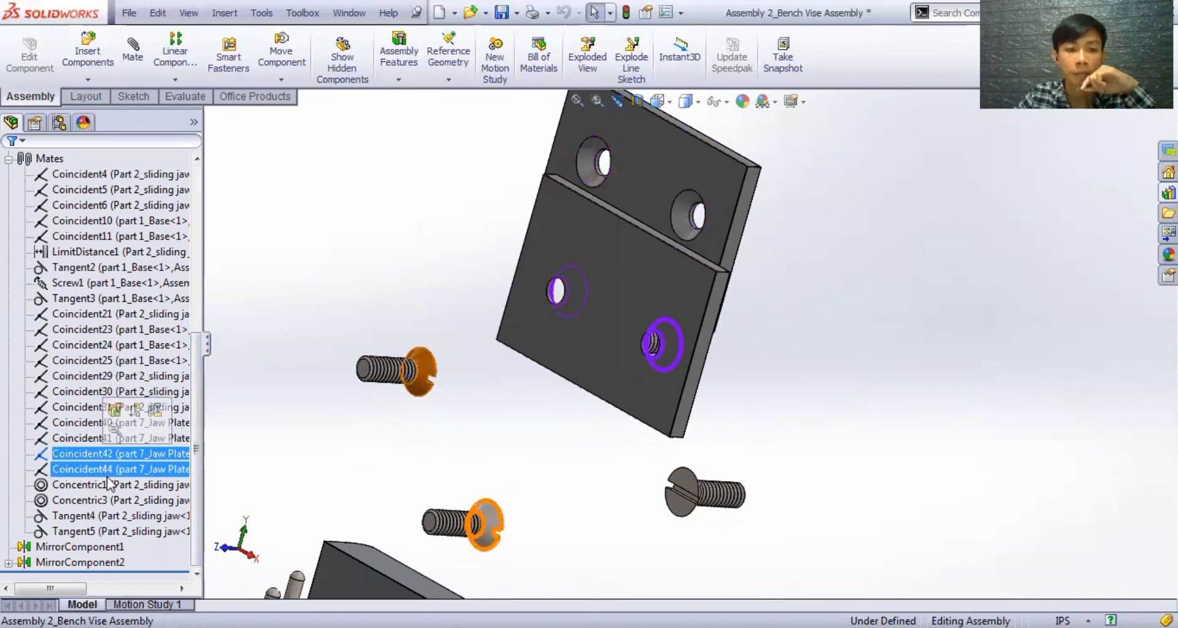
# - Examine the threaded body of the set screw that Concentric1 joins to the sliding jaw
pyautogui.click(99, 487)
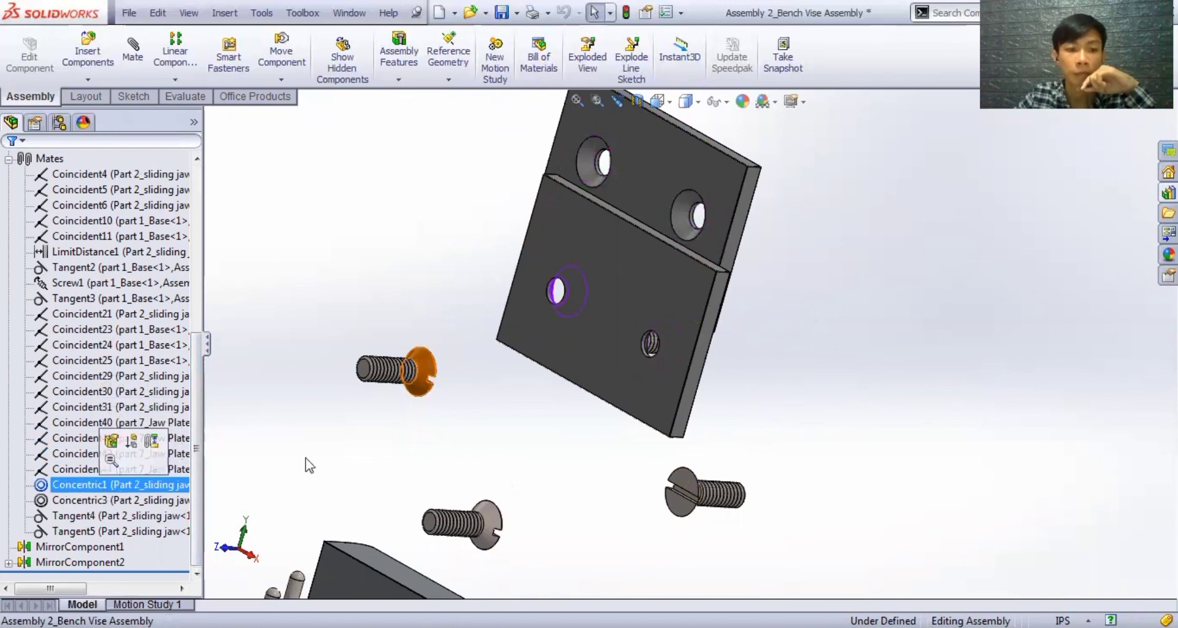
pyautogui.scroll(5, 421, 453)
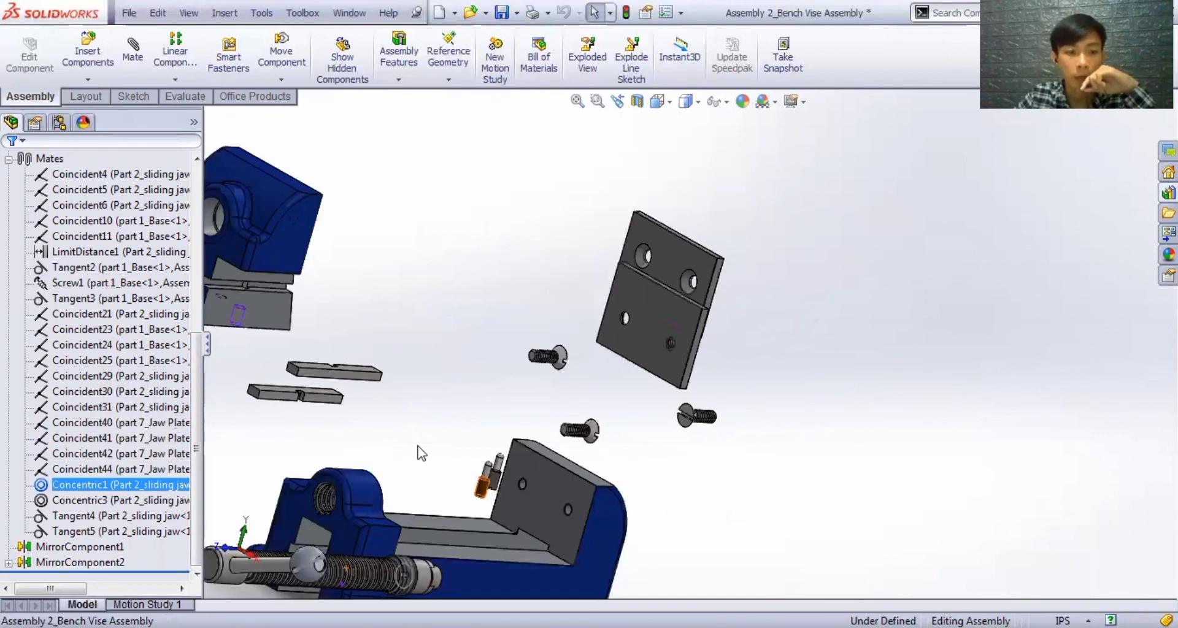
pyautogui.moveTo(421, 452); pyautogui.dragTo(387, 439, button='middle')
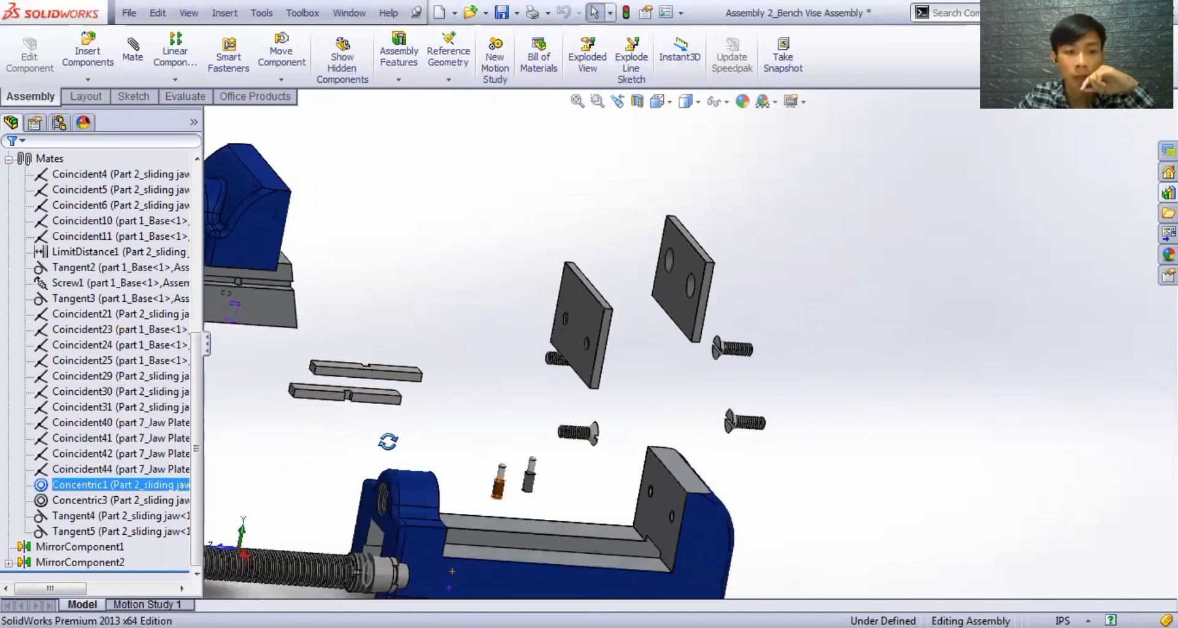
pyautogui.scroll(1, 497, 476)
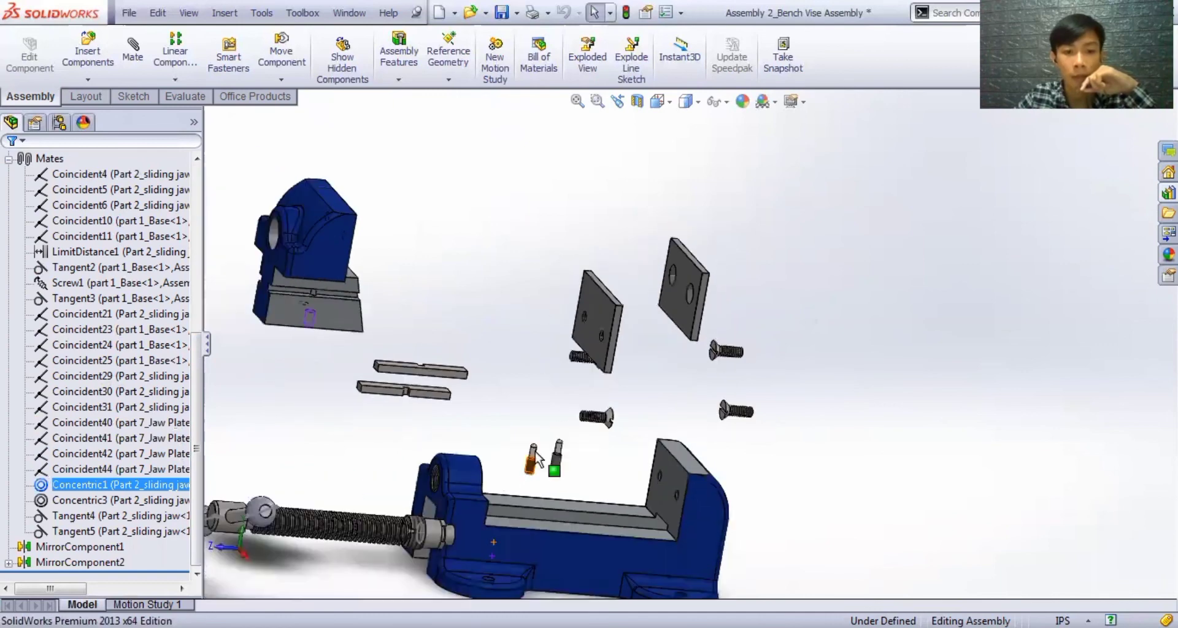
pyautogui.scroll(-2, 564, 479)
pyautogui.scroll(-1, 517, 473)
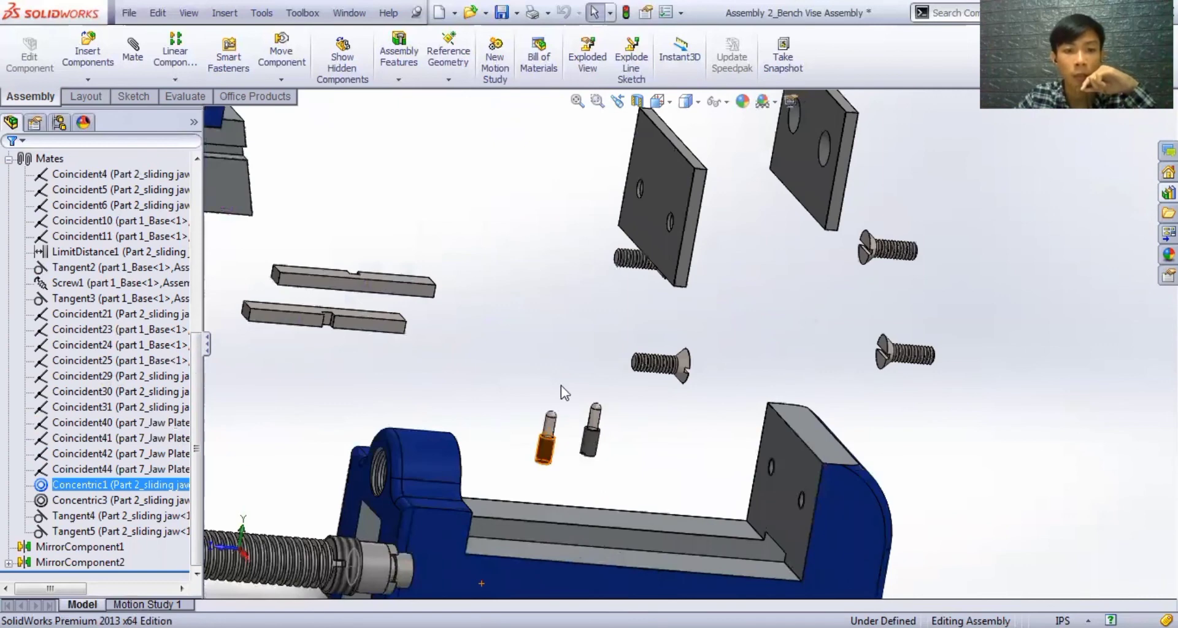
pyautogui.scroll(1, 606, 406)
pyautogui.scroll(-2, 591, 417)
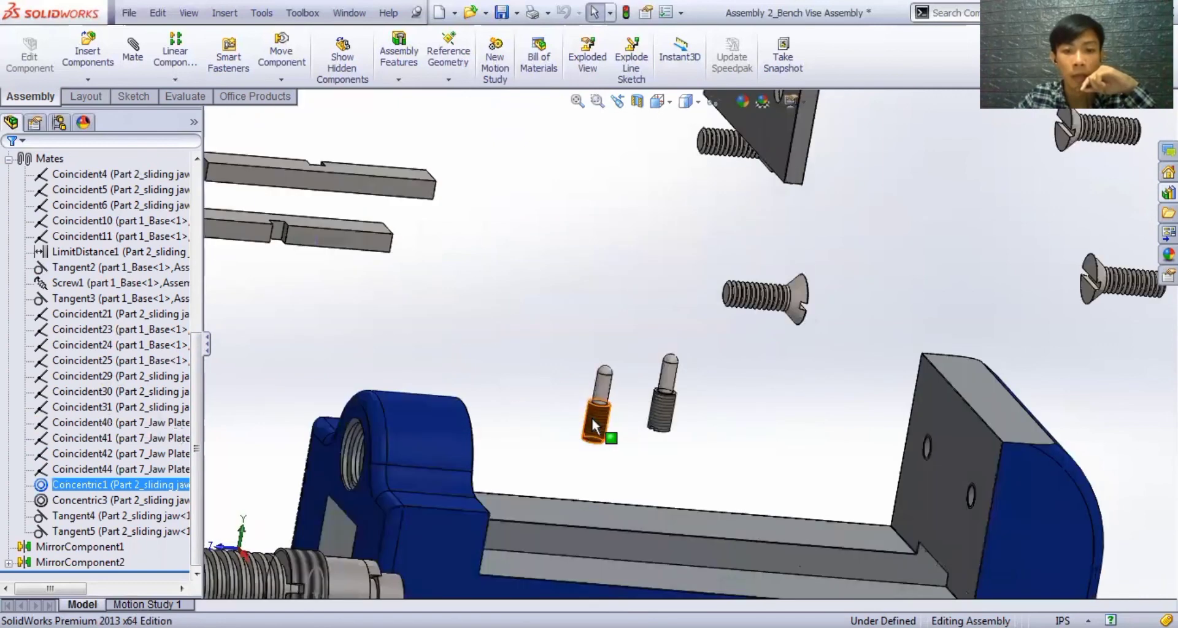
pyautogui.scroll(-1, 602, 414)
pyautogui.scroll(1, 452, 341)
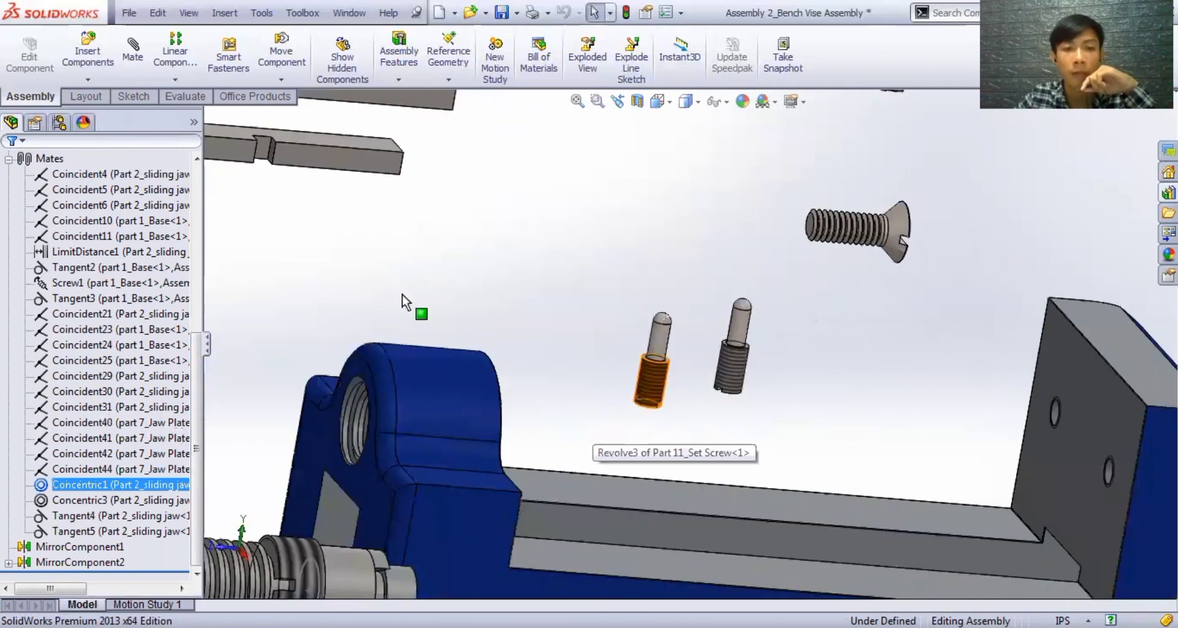
pyautogui.scroll(-1, 449, 281)
pyautogui.scroll(3, 453, 287)
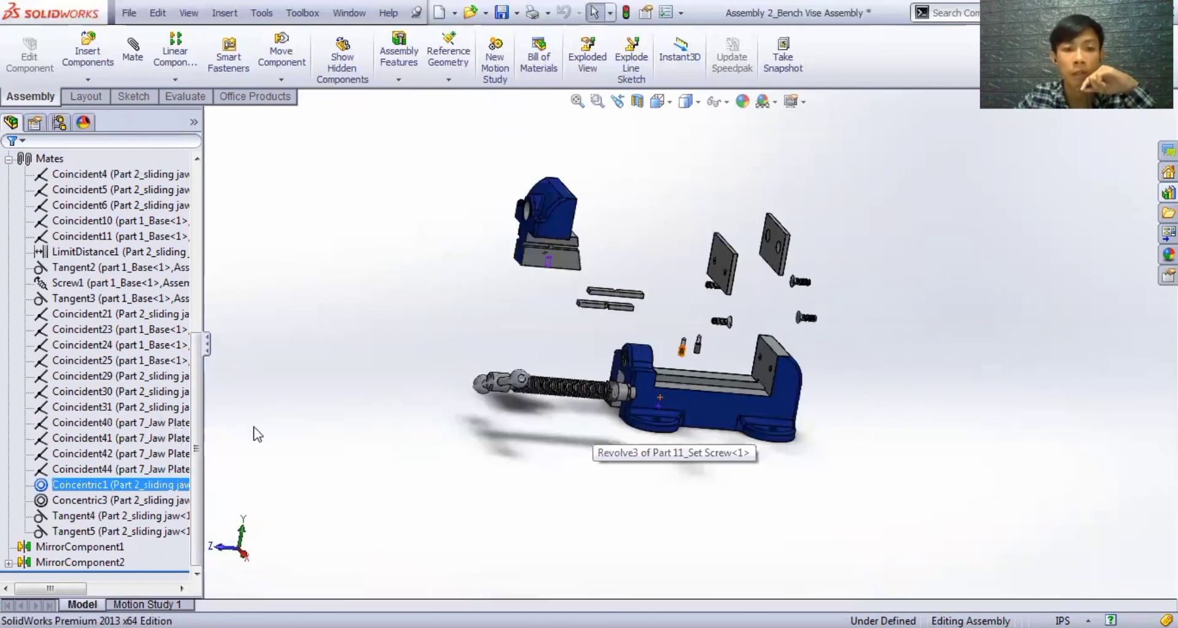
# - Examine the hole in the sliding jaw's underside that Concentric1 aligns with the set screw
pyautogui.scroll(-5, 513, 269)
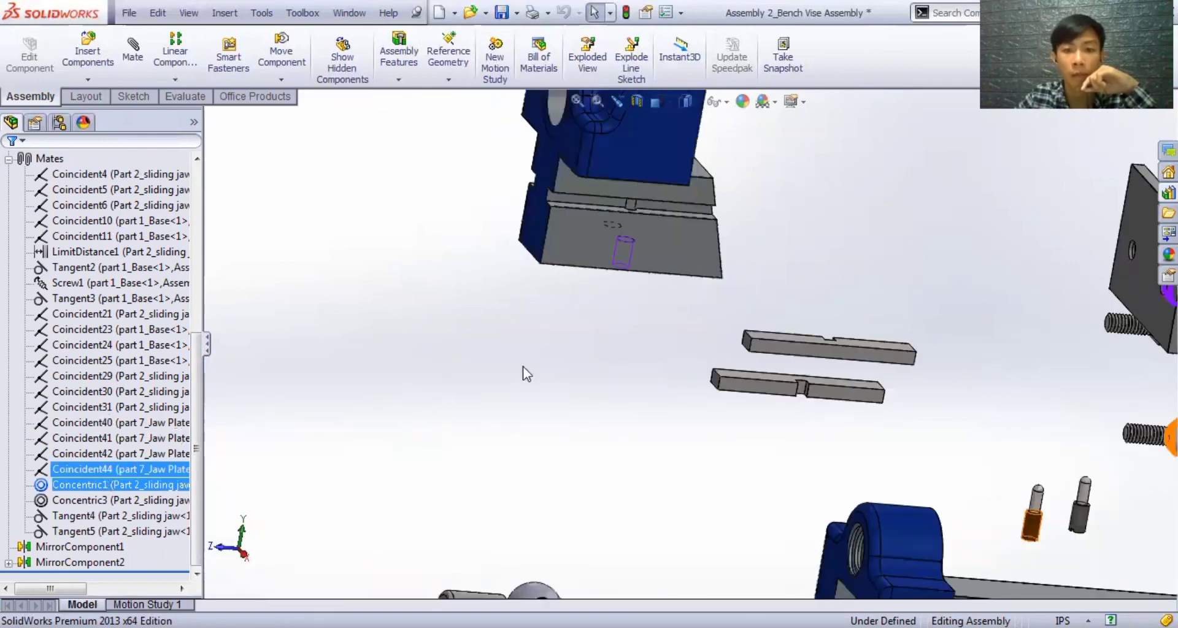
pyautogui.scroll(3, 552, 307)
pyautogui.scroll(-2, 599, 429)
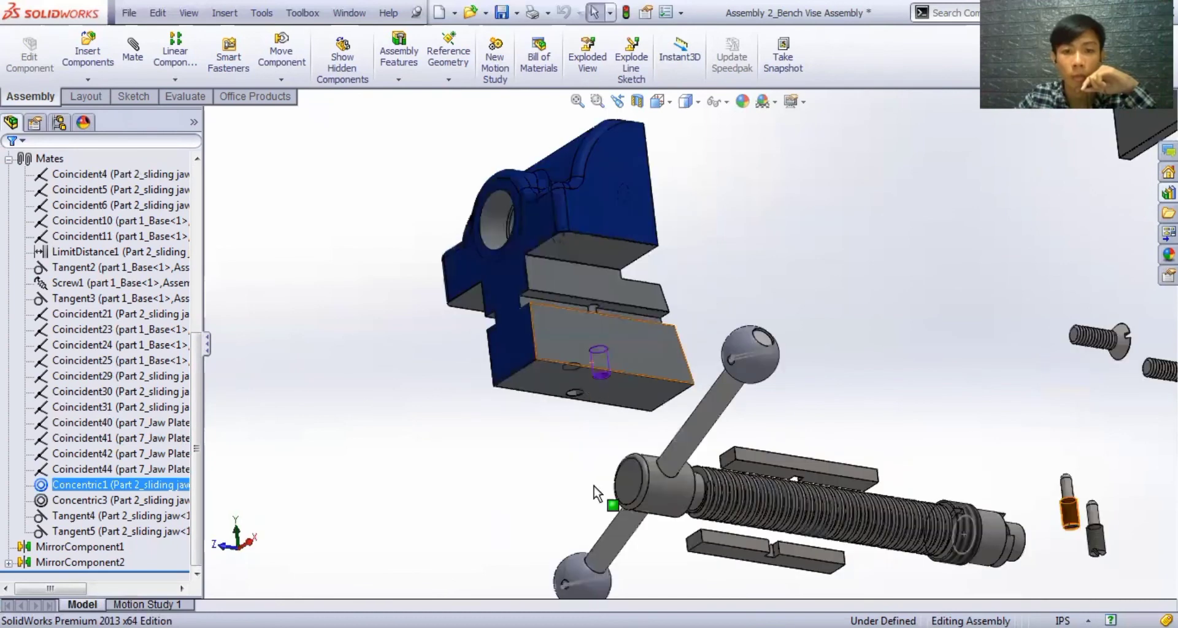
pyautogui.scroll(-3, 590, 411)
pyautogui.moveTo(591, 411); pyautogui.dragTo(560, 492, button='middle')
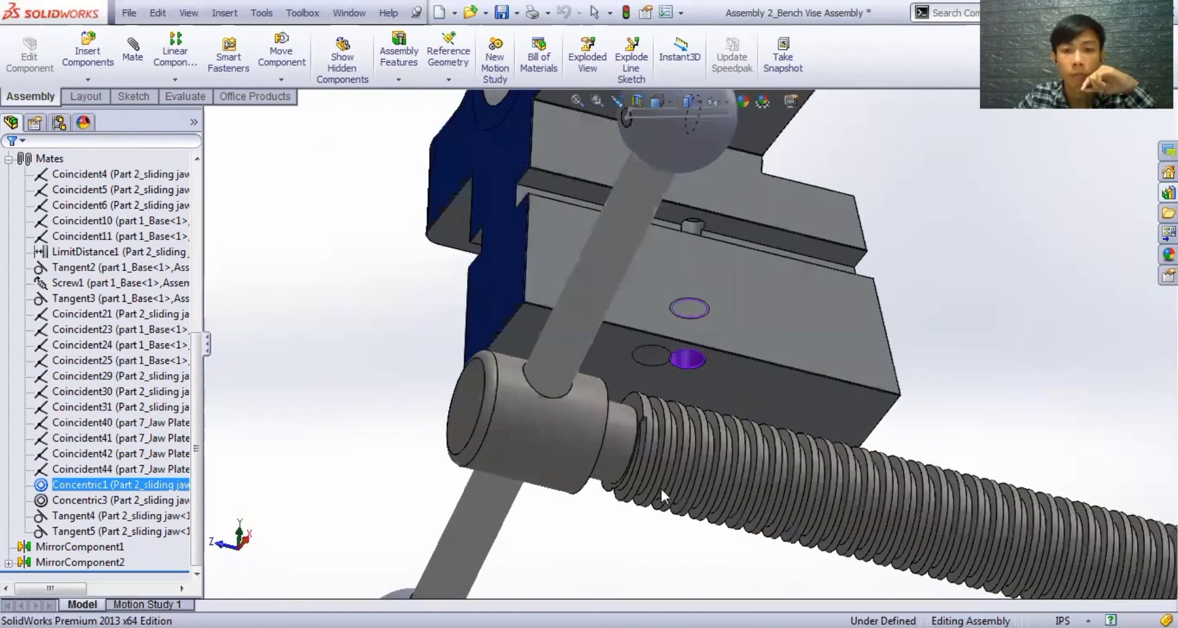
pyautogui.scroll(2, 694, 484)
pyautogui.scroll(5, 712, 511)
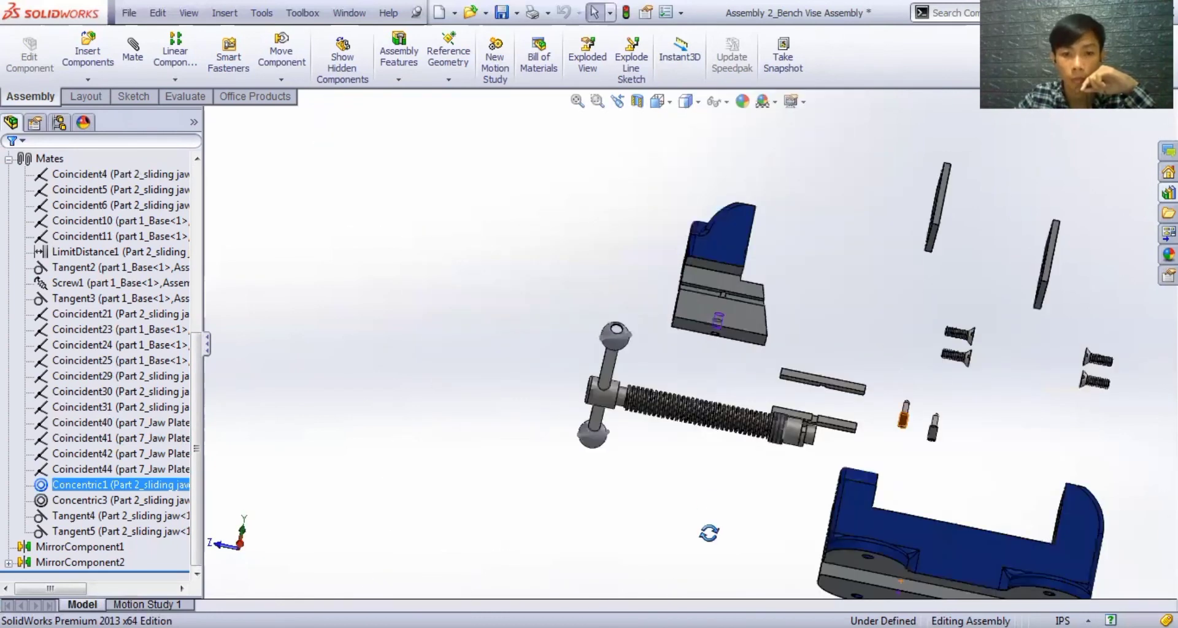
# - Examine the faces that Concentric3, Tangent4 and Tangent5 join between the sliding jaw and the two set screws
pyautogui.click(130, 502)
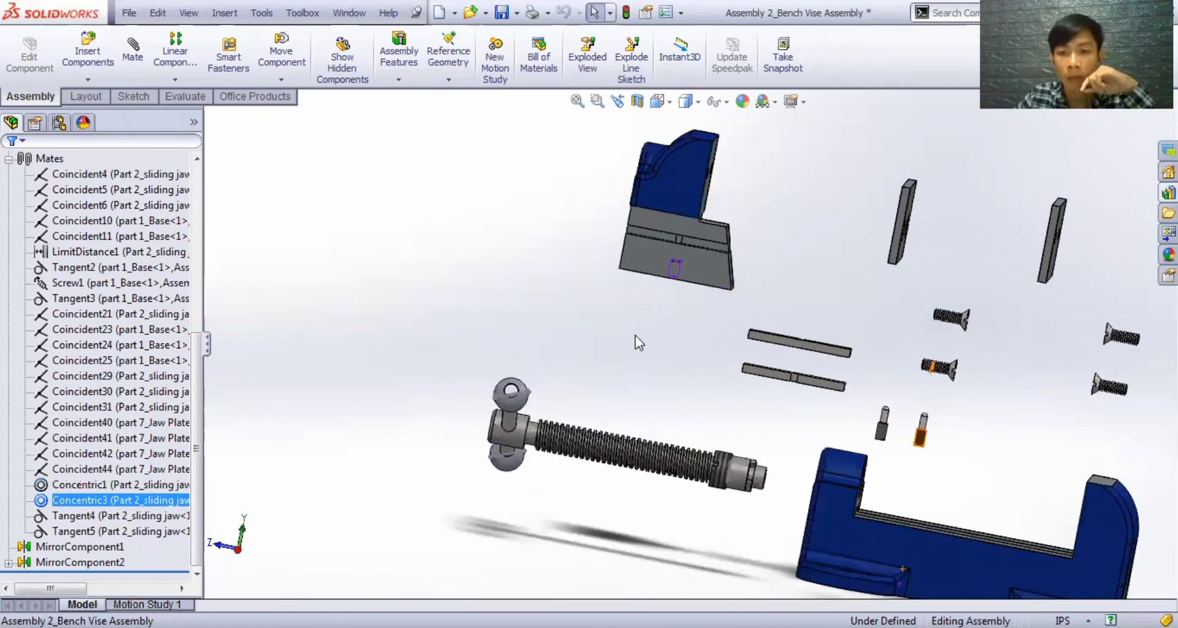
pyautogui.scroll(-3, 521, 237)
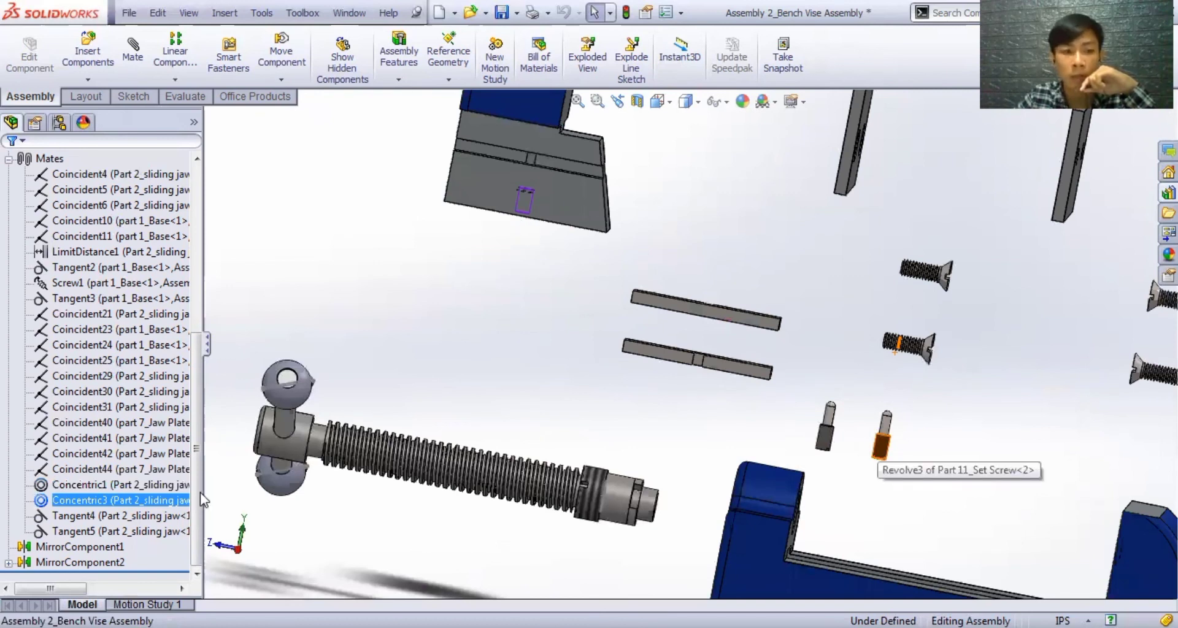
pyautogui.keyDown('ctrl'); pyautogui.click(120, 515); pyautogui.keyUp('ctrl')
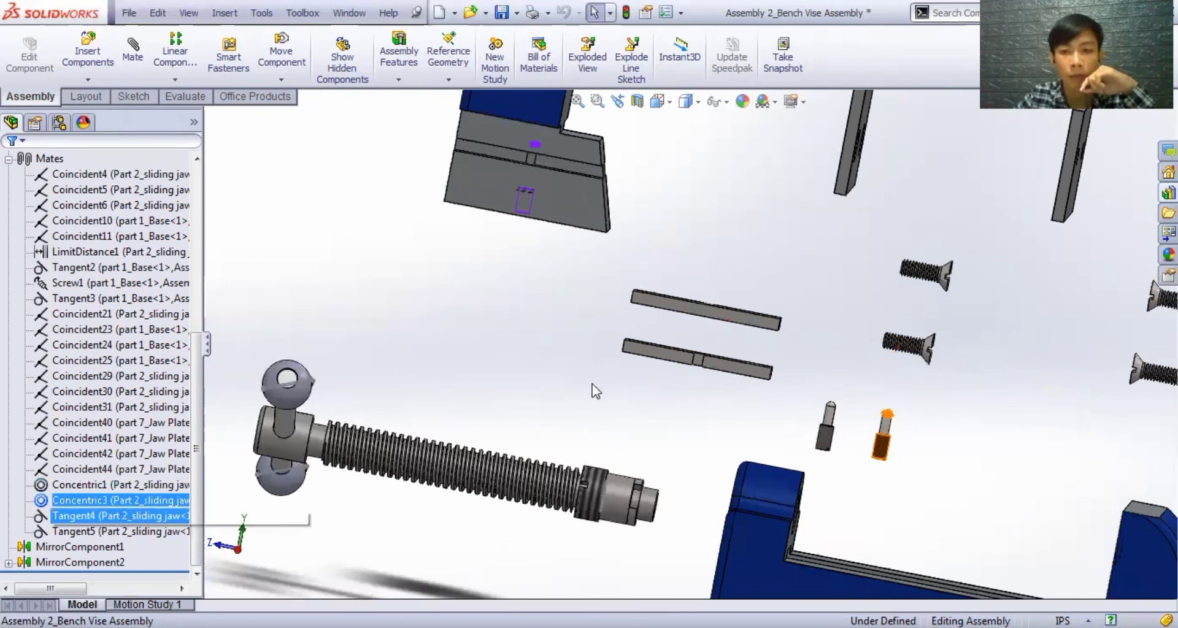
pyautogui.scroll(-3, 906, 405)
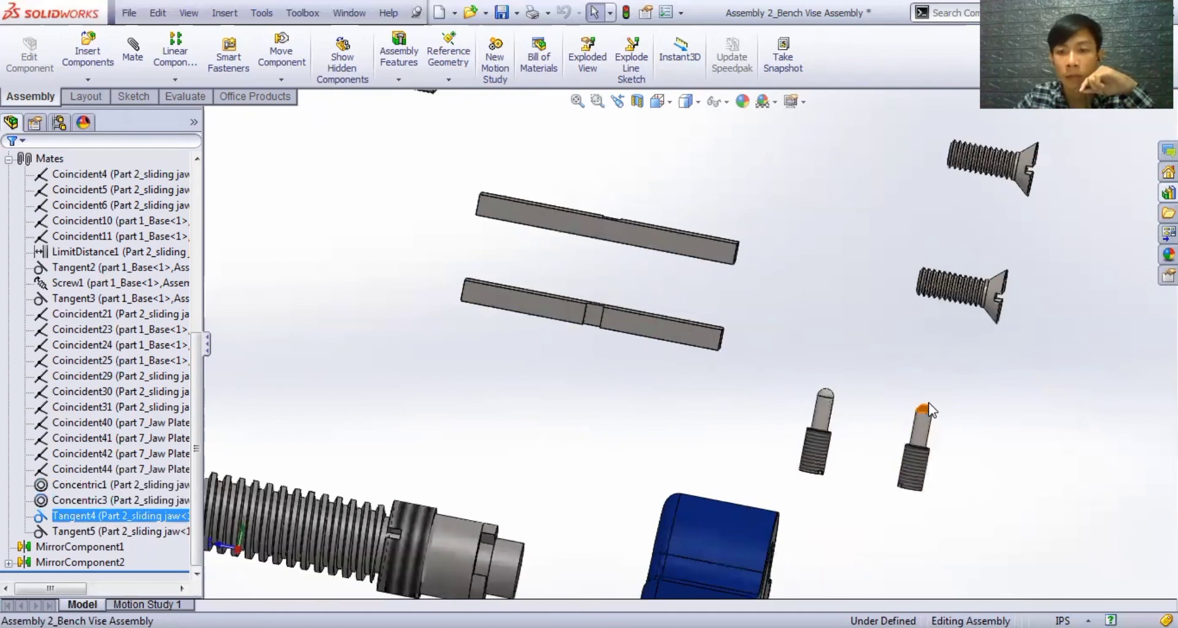
pyautogui.scroll(-3, 888, 408)
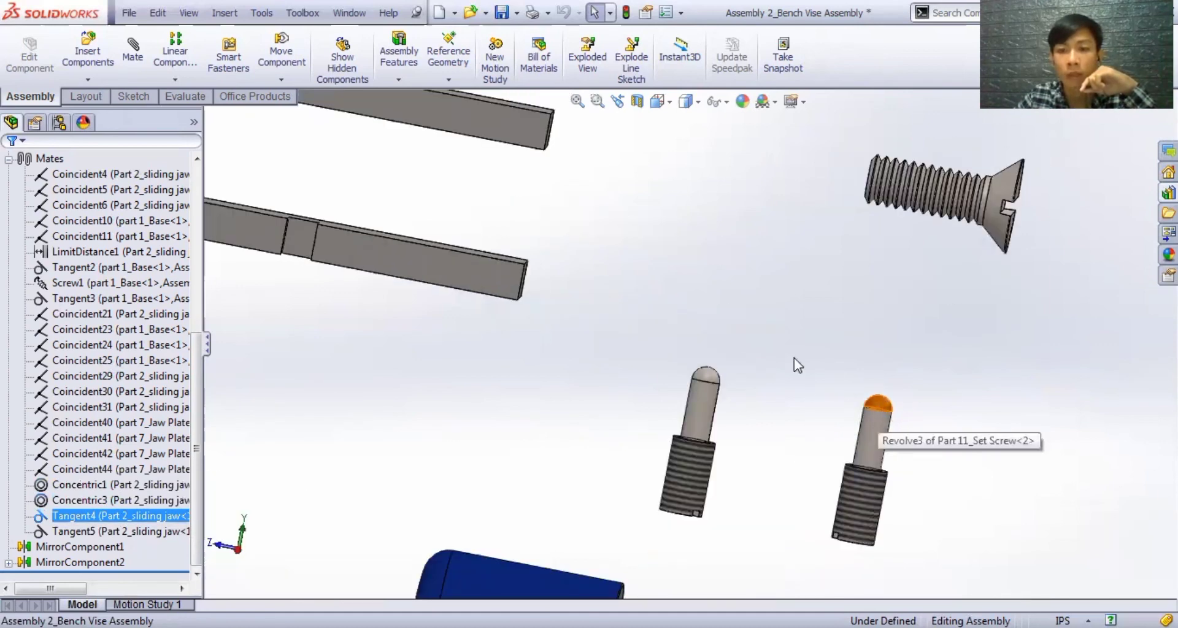
pyautogui.scroll(5, 645, 344)
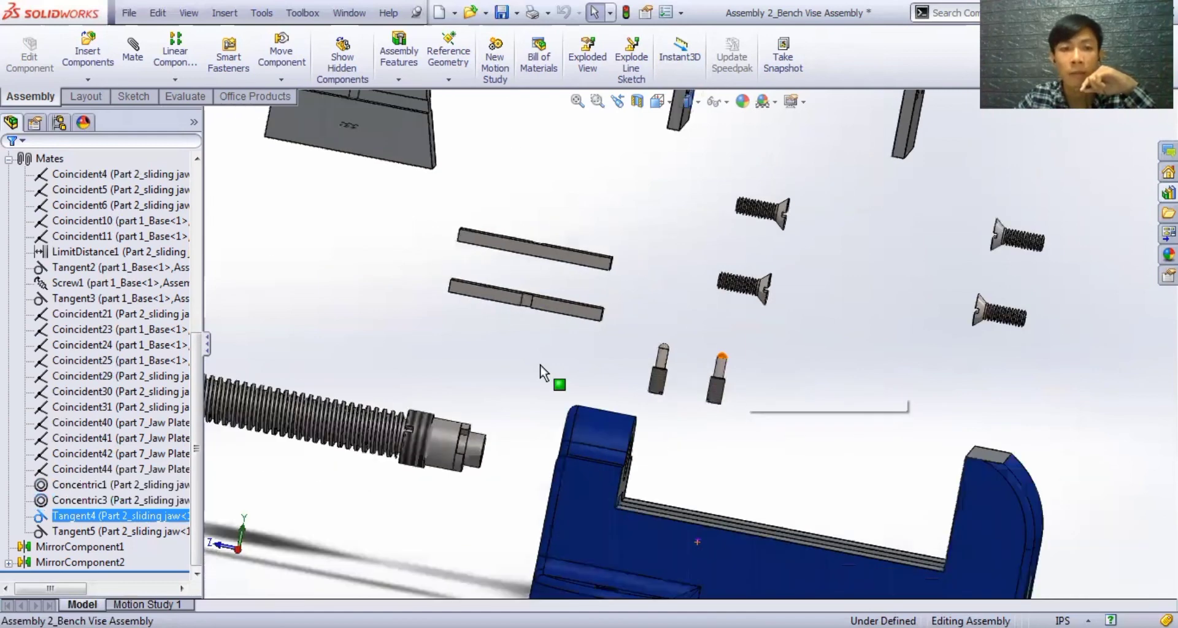
pyautogui.keyDown('ctrl'); pyautogui.moveTo(354, 115); pyautogui.dragTo(598, 182, button='middle'); pyautogui.keyUp('ctrl')
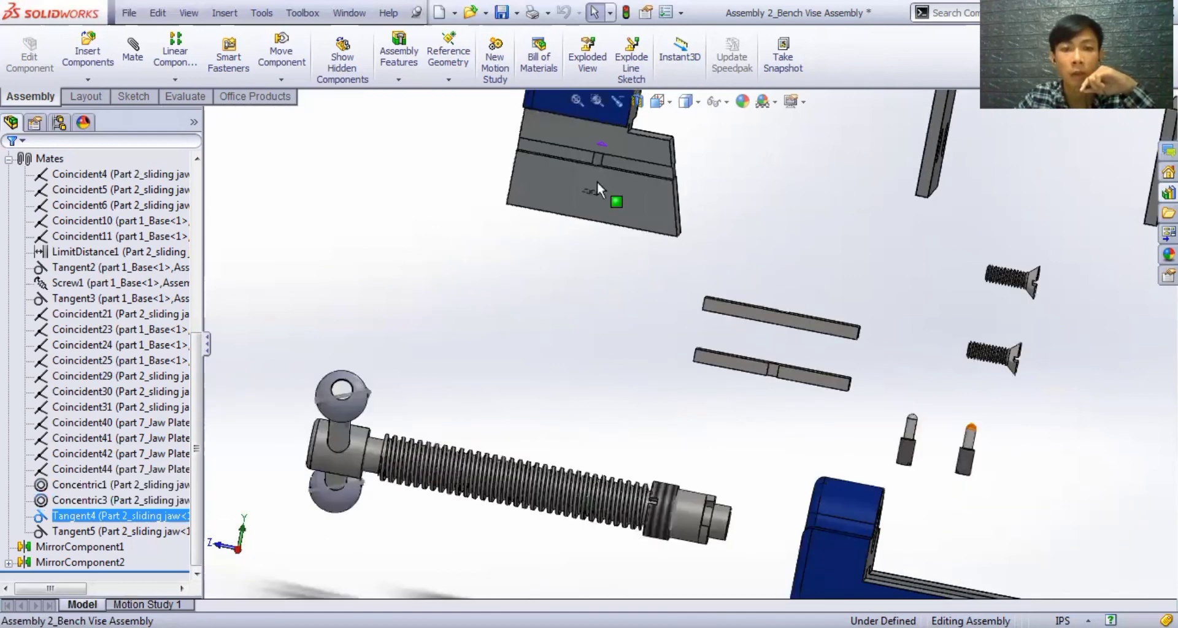
pyautogui.scroll(-1, 598, 182)
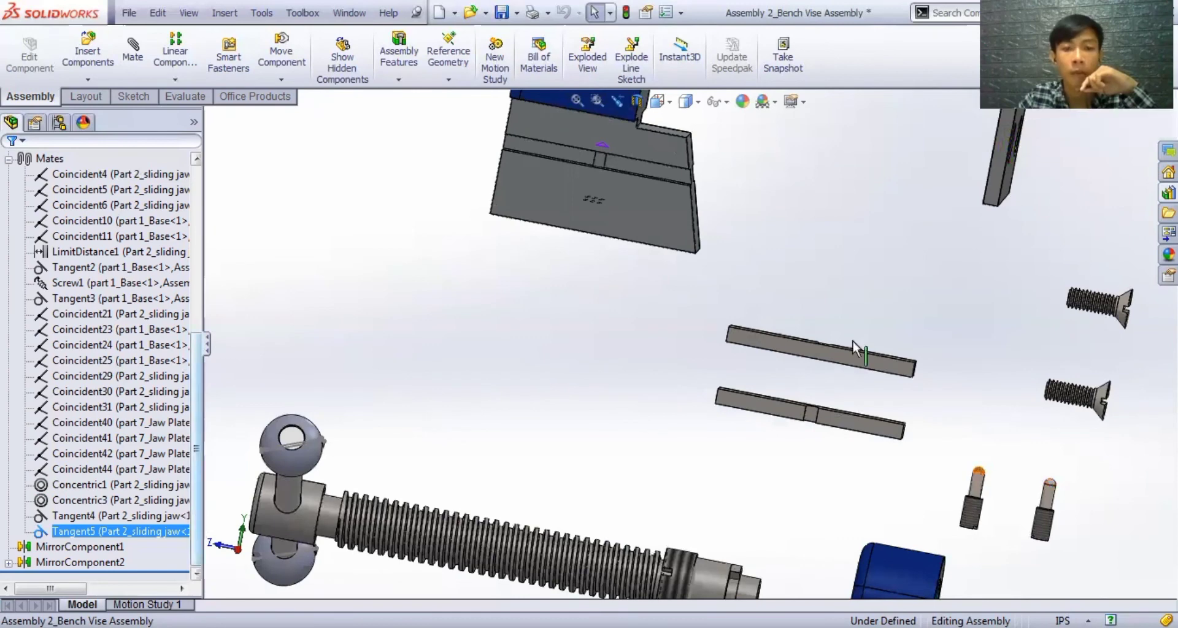
pyautogui.scroll(3, 628, 362)
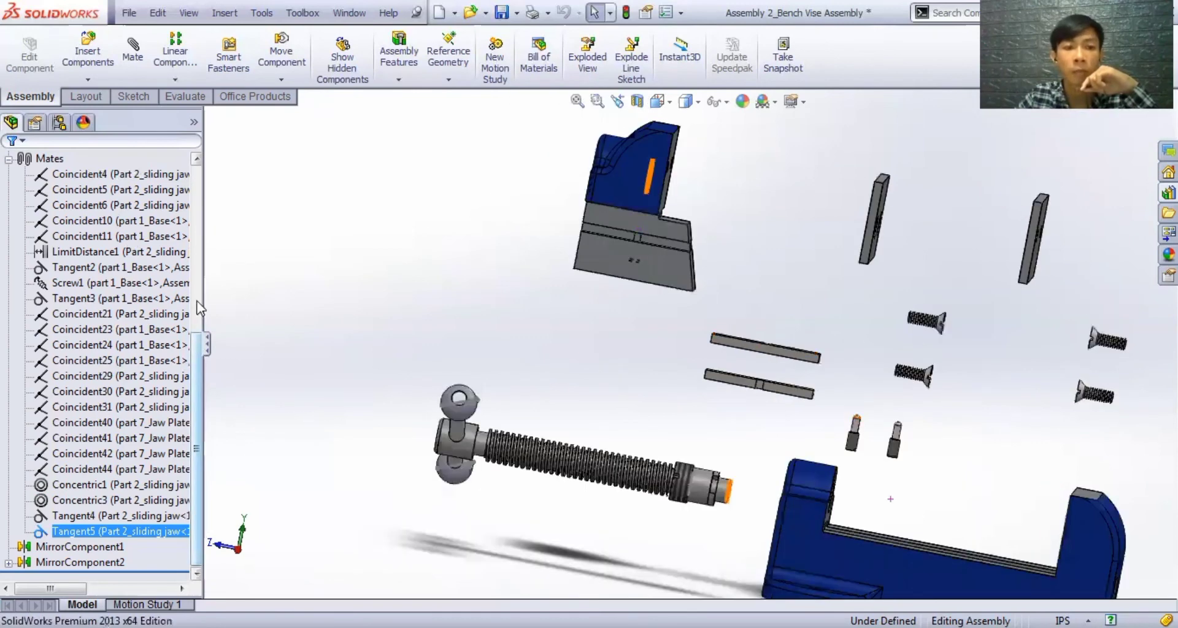
# - Collapse the exploded view of the Bench Vise Assembly and fit the assembled vise in view
pyautogui.scroll(7, 107, 191)
pyautogui.click(98, 161)
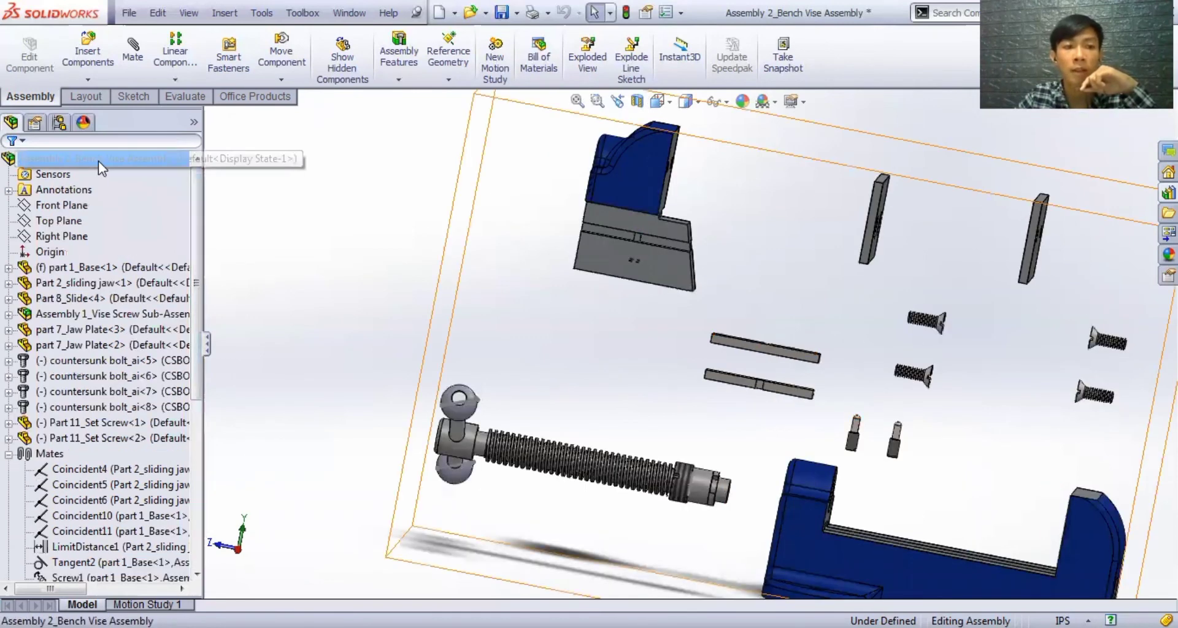
pyautogui.rightClick(161, 302)
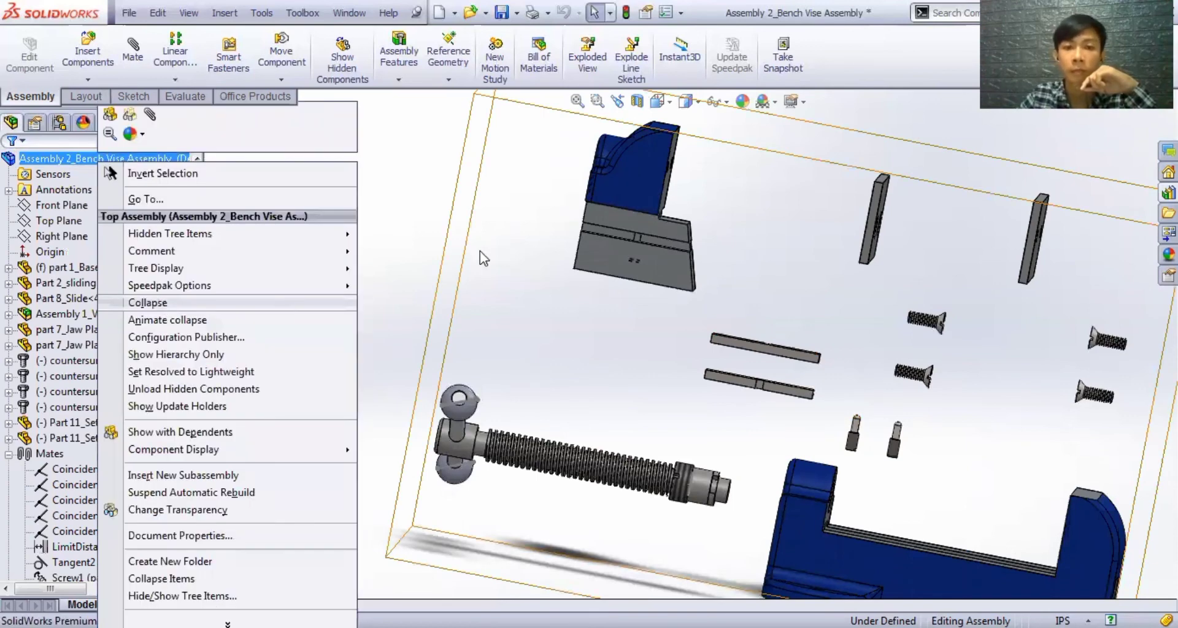
pyautogui.click(147, 303)
pyautogui.press('f')
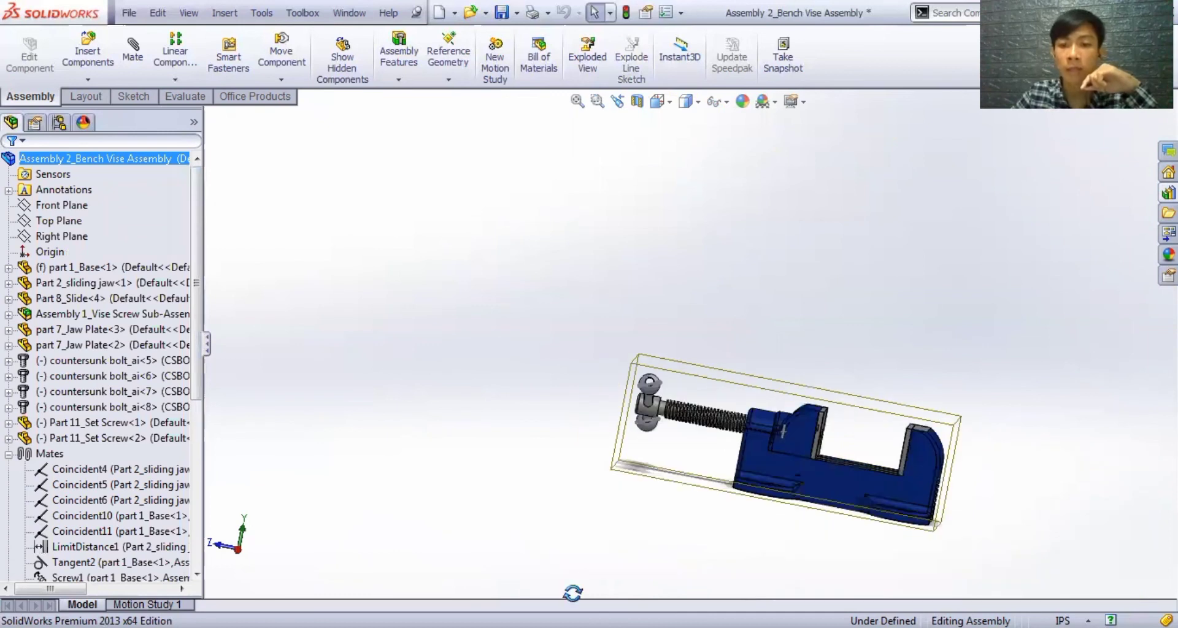
# - Show the assembled vise in isometric view and try to move the sliding jaw along the base
pyautogui.moveTo(494, 602); pyautogui.dragTo(558, 592, button='middle')
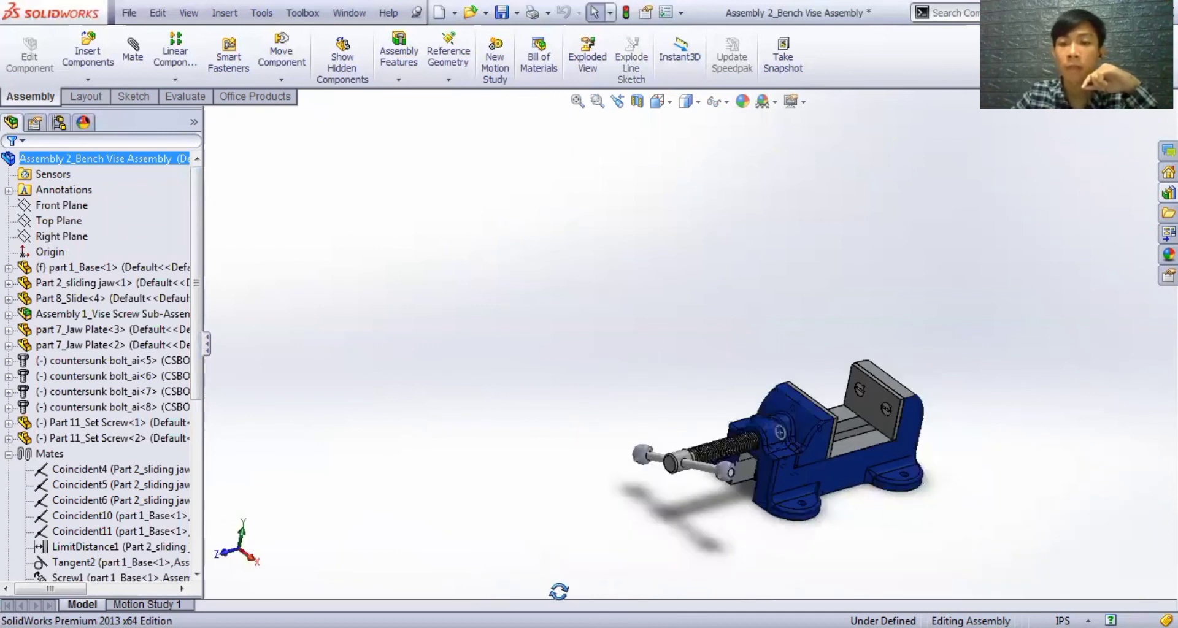
pyautogui.click(672, 102)
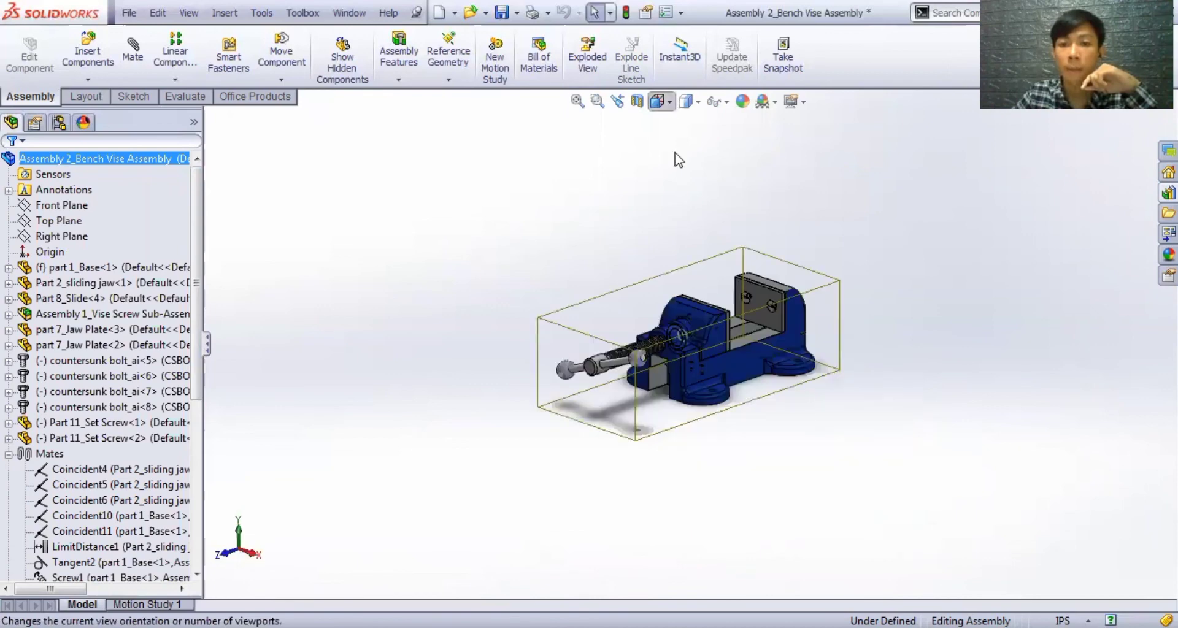
pyautogui.press('space')
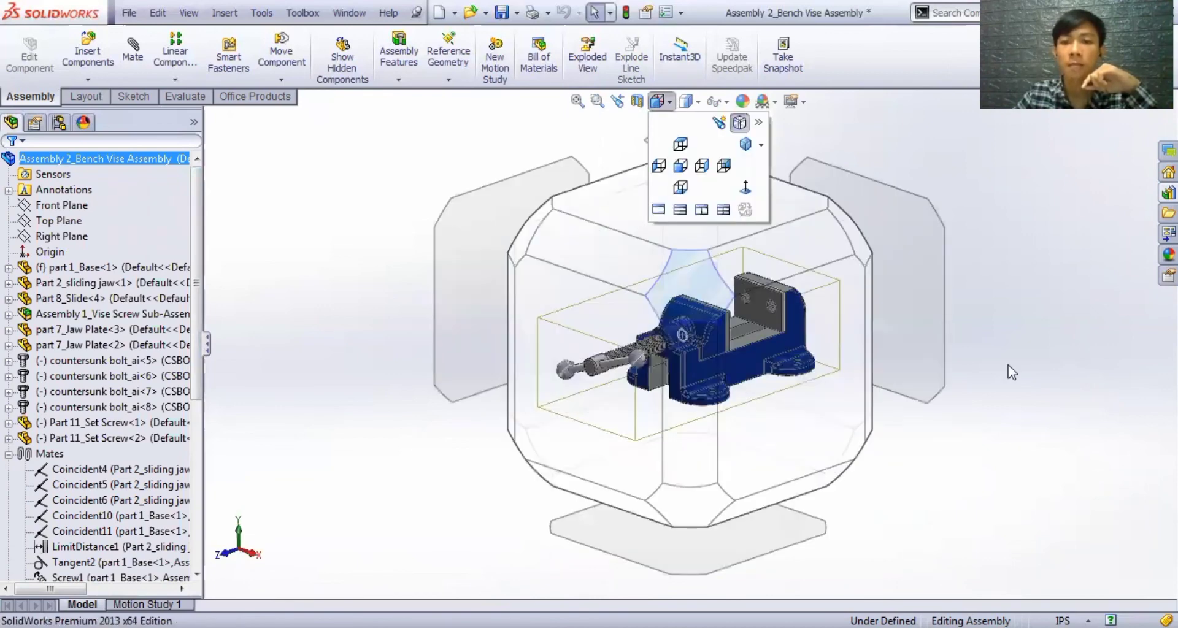
pyautogui.hotkey('ctrl', '7')
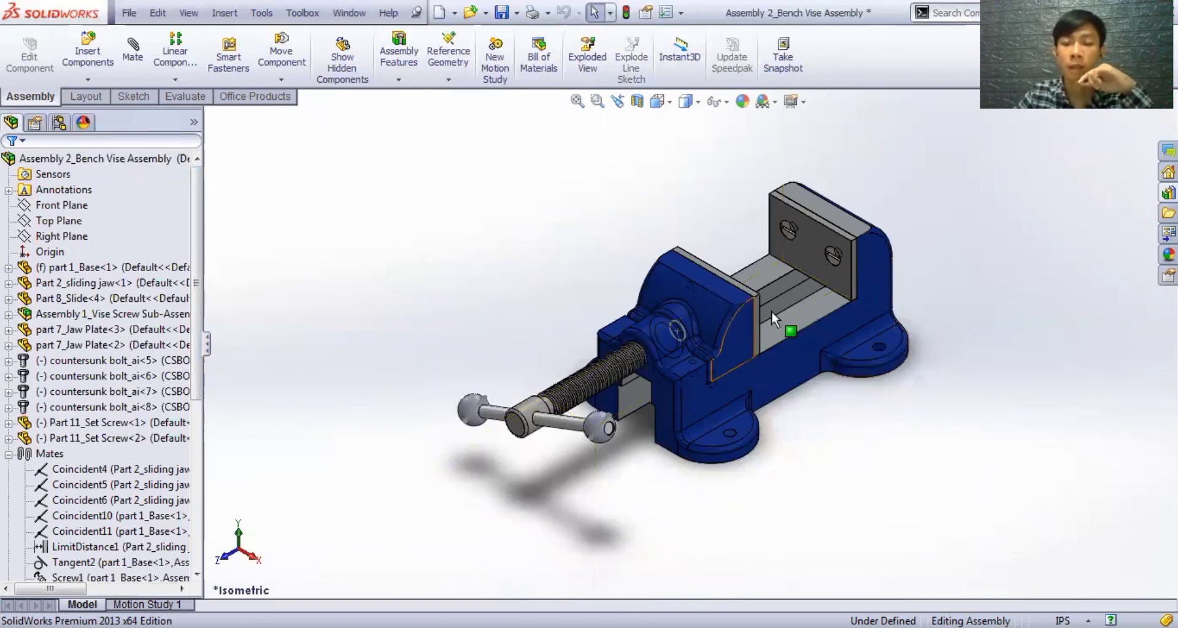
pyautogui.moveTo(771, 311)
pyautogui.mouseDown()
pyautogui.moveTo(924, 264)
pyautogui.moveTo(754, 392)
pyautogui.moveTo(546, 245)
pyautogui.moveTo(555, 219)
pyautogui.mouseUp()
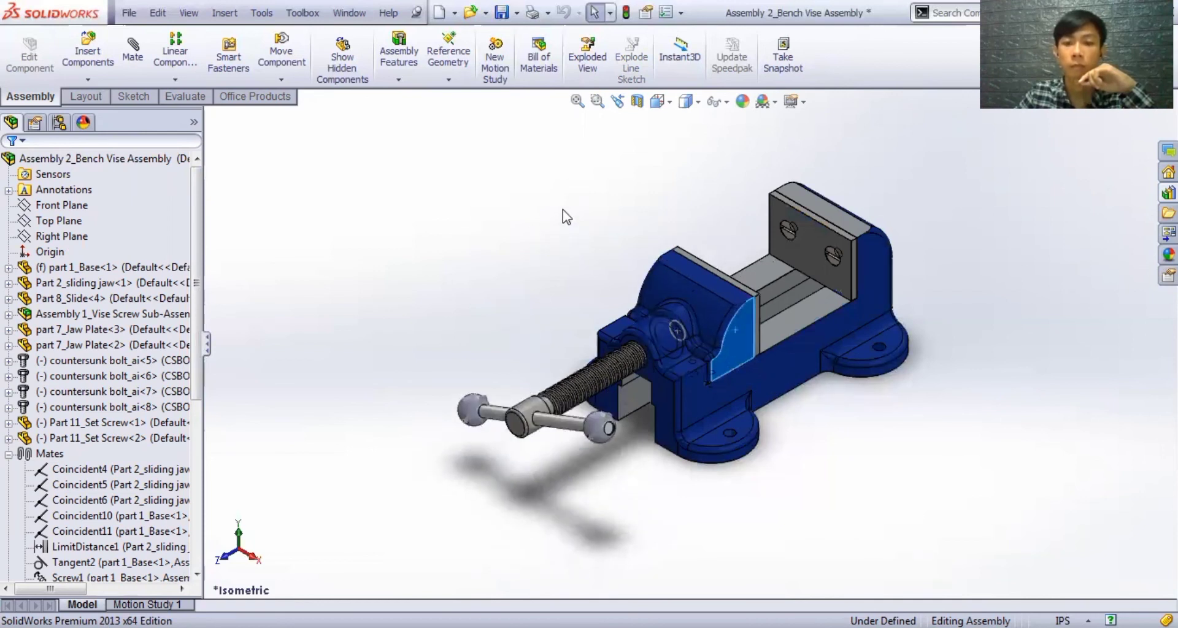